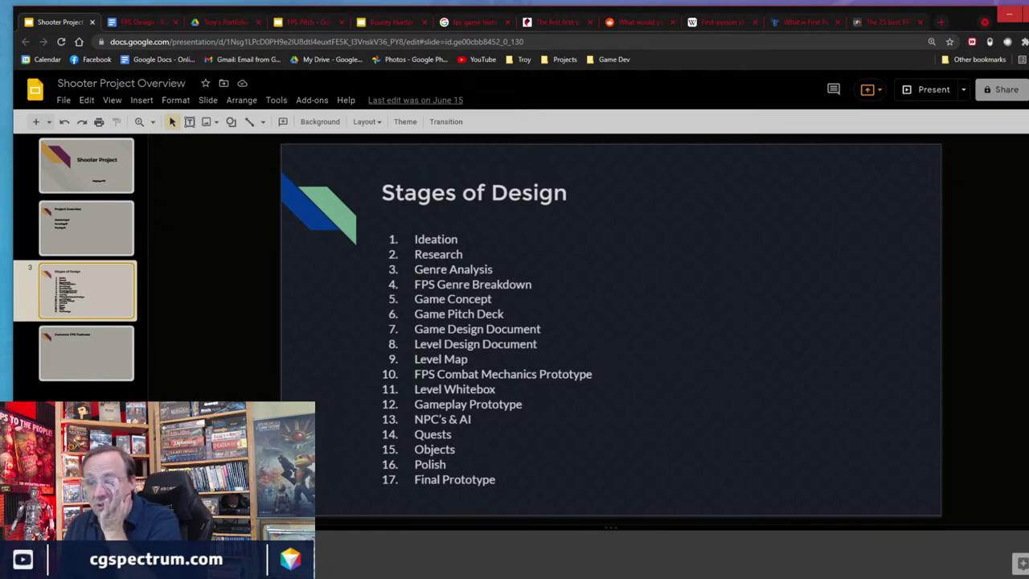
In the FPS Design - Brainstorming document, remove bold from the Target Audience and Platforms bullets under Considerations.
{"action": "left_click", "coordinate": [143, 22]}
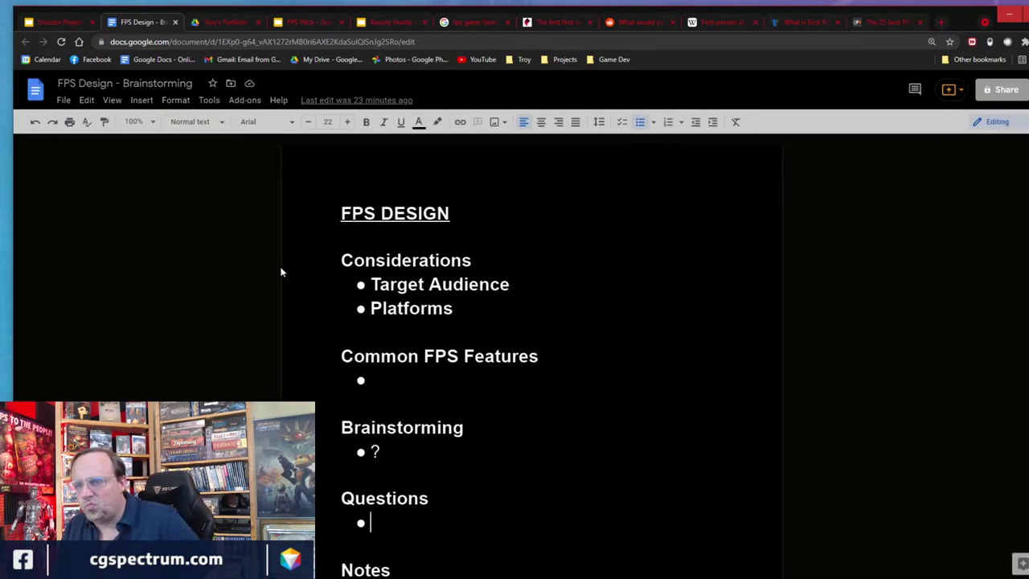
{"action": "scroll", "coordinate": [281, 272], "scroll_direction": "down", "scroll_amount": 1}
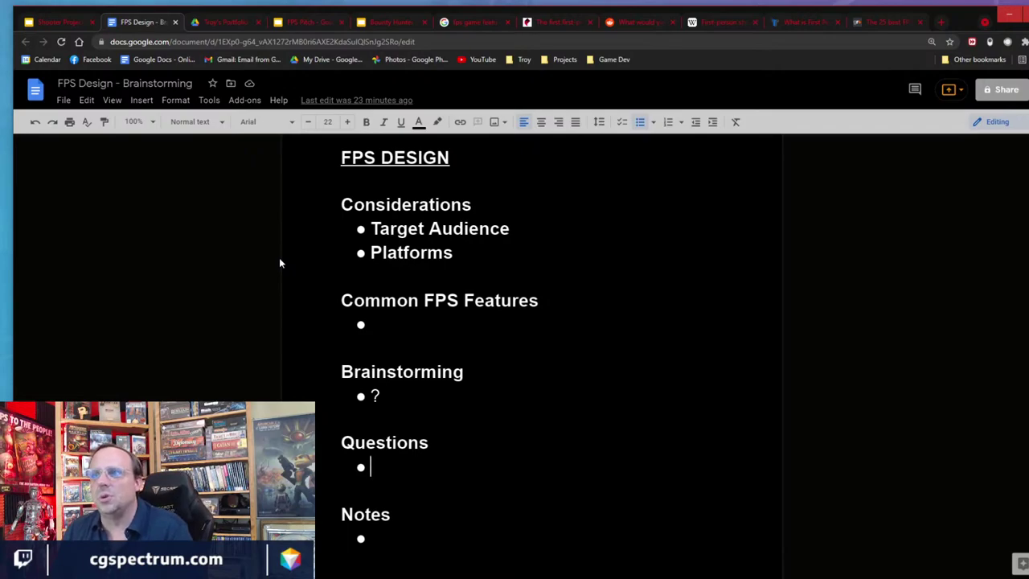
{"action": "left_click_drag", "start_coordinate": [457, 252], "coordinate": [371, 228]}
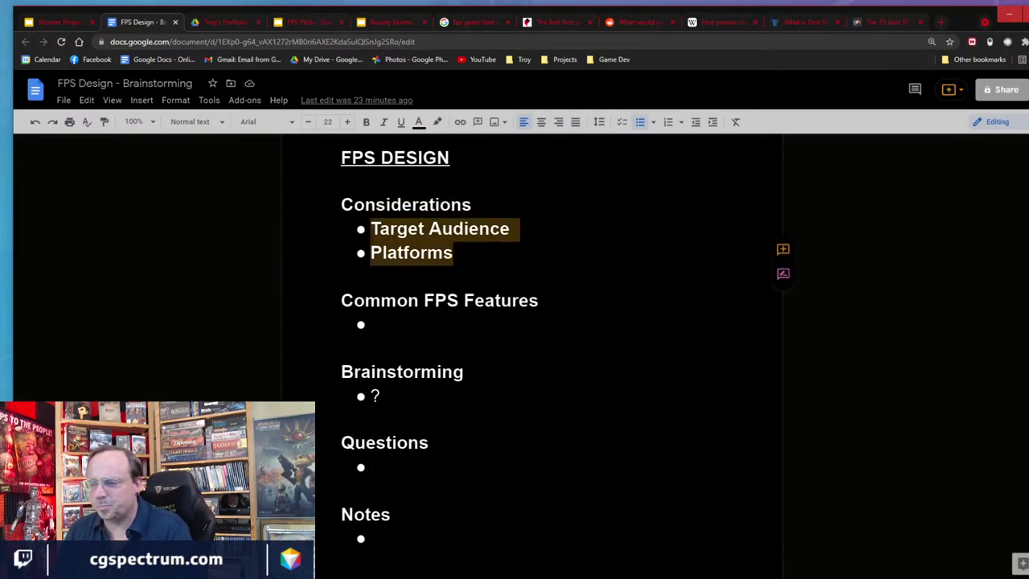
{"action": "left_click", "coordinate": [366, 121]}
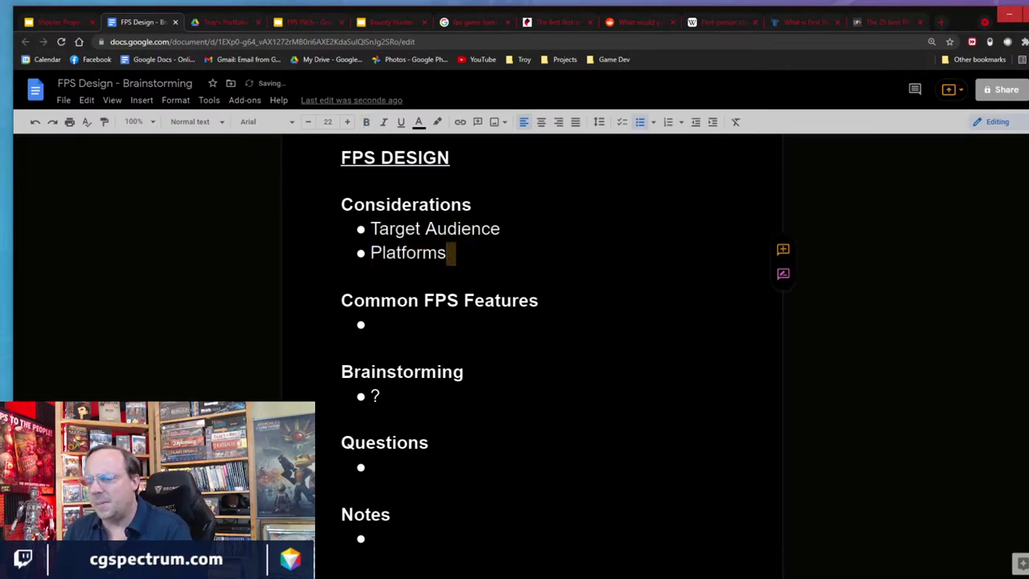
Add the bullets "Monetization" and "Live Operations???" below Platforms in the Considerations list.
{"action": "left_click", "coordinate": [500, 228]}
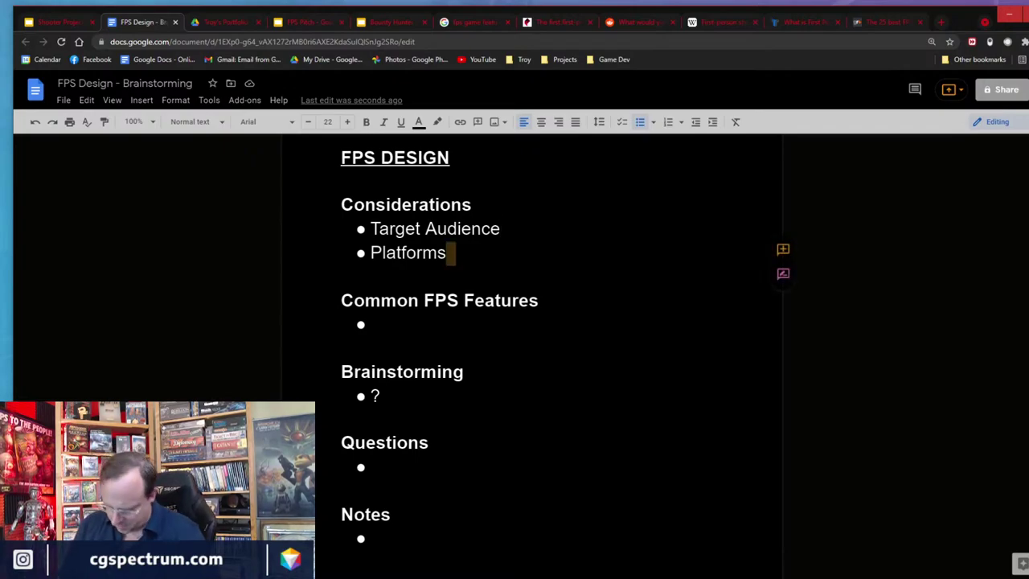
{"action": "key", "text": "Return"}
{"action": "type", "text": "Monetization"}
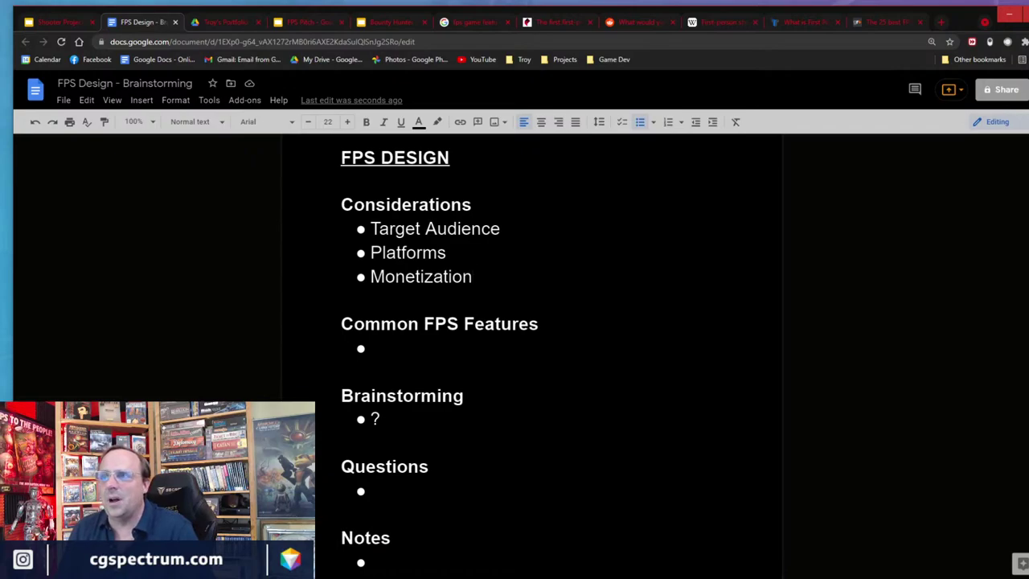
{"action": "key", "text": "Return"}
{"action": "type", "text": "Live"}
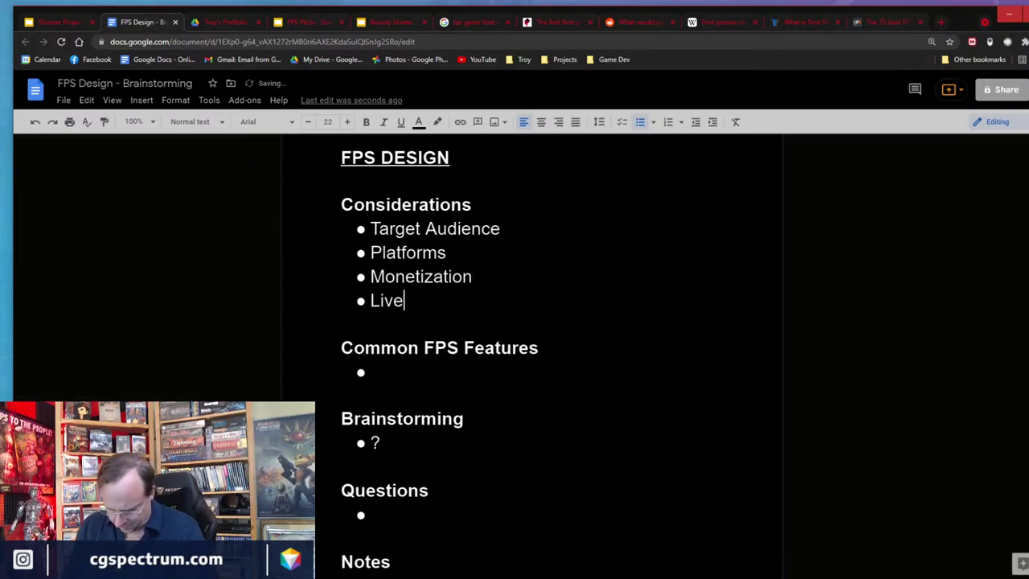
{"action": "type", "text": " Operations???"}
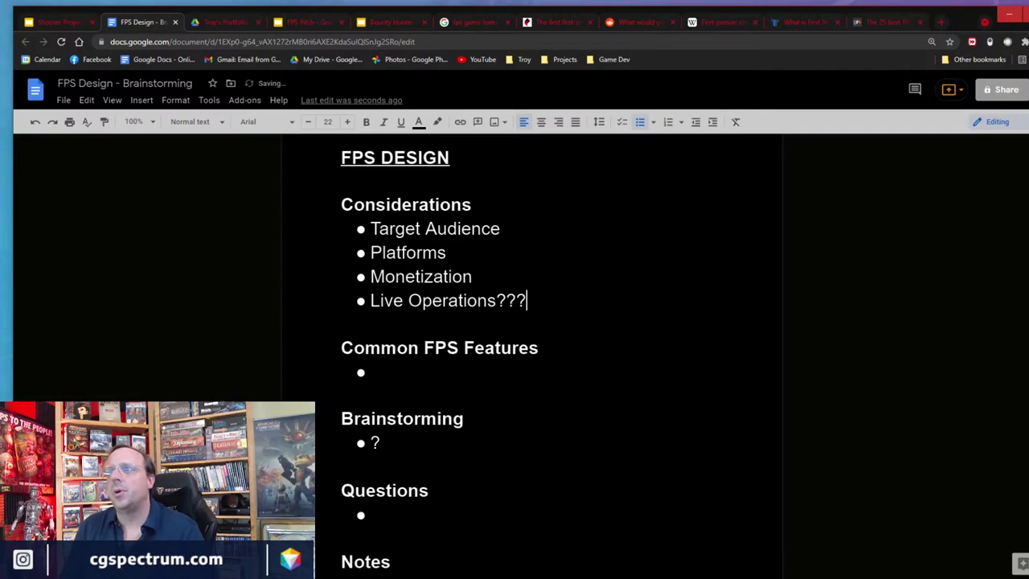
Add the bullet "Multiplayer, CooP & PvP (MMO)" below Live Operations??? in the Considerations list.
{"action": "key", "text": "Return"}
{"action": "type", "text": "Multip"}
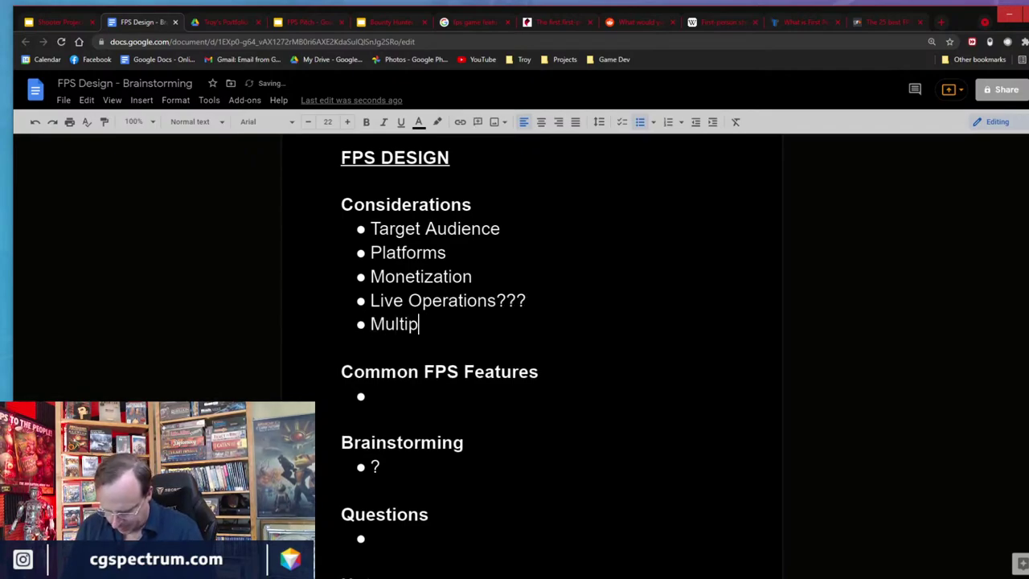
{"action": "type", "text": "layer"}
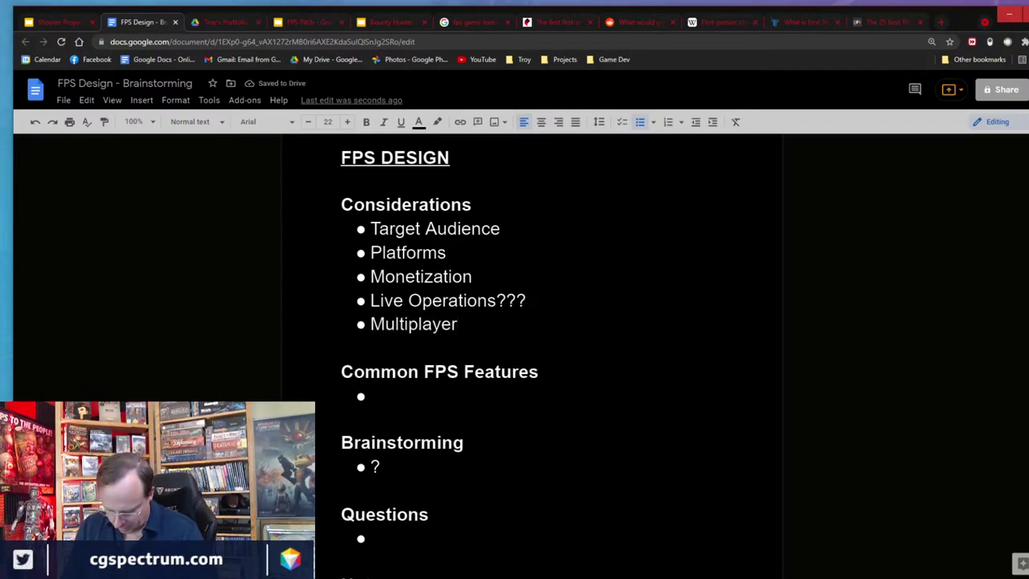
{"action": "type", "text": ", Coop"}
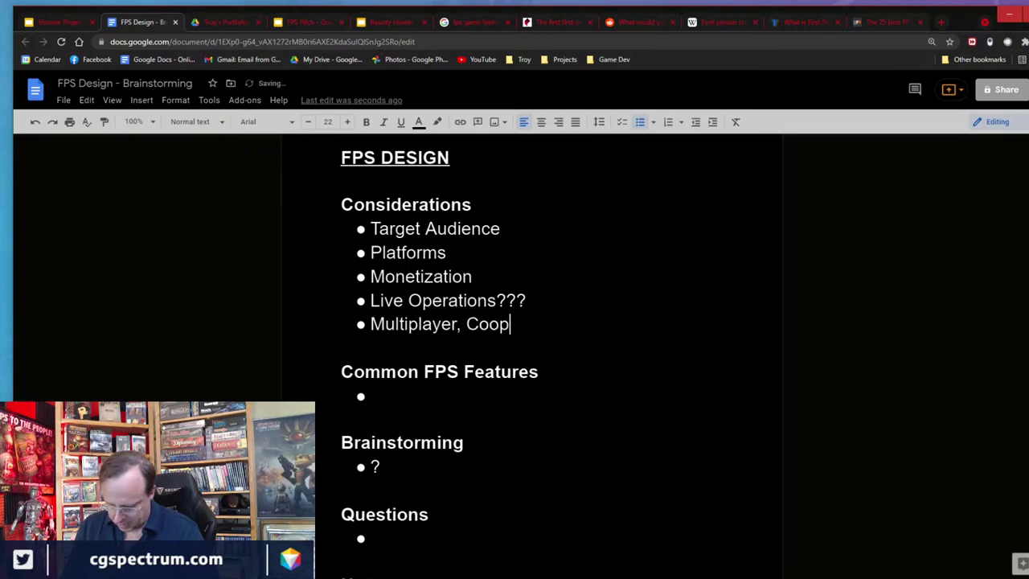
{"action": "key", "text": "BackSpace"}
{"action": "type", "text": "P &"}
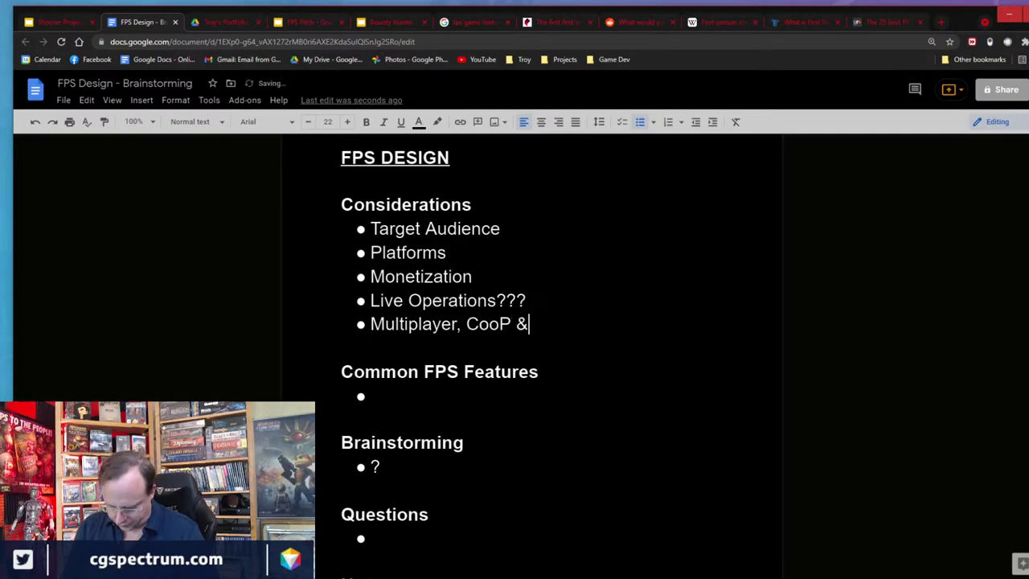
{"action": "type", "text": " PvP"}
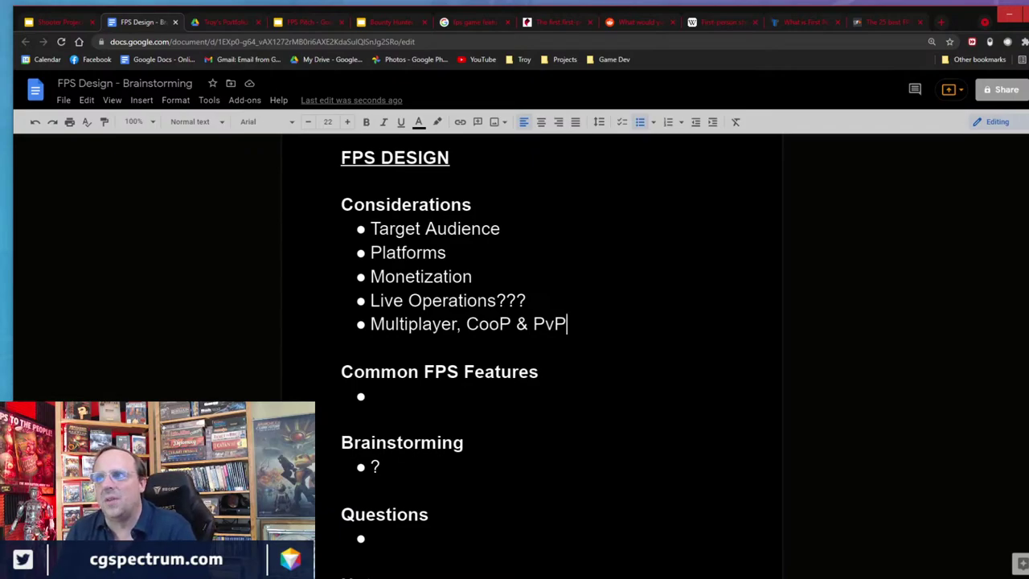
{"action": "type", "text": "(MM"}
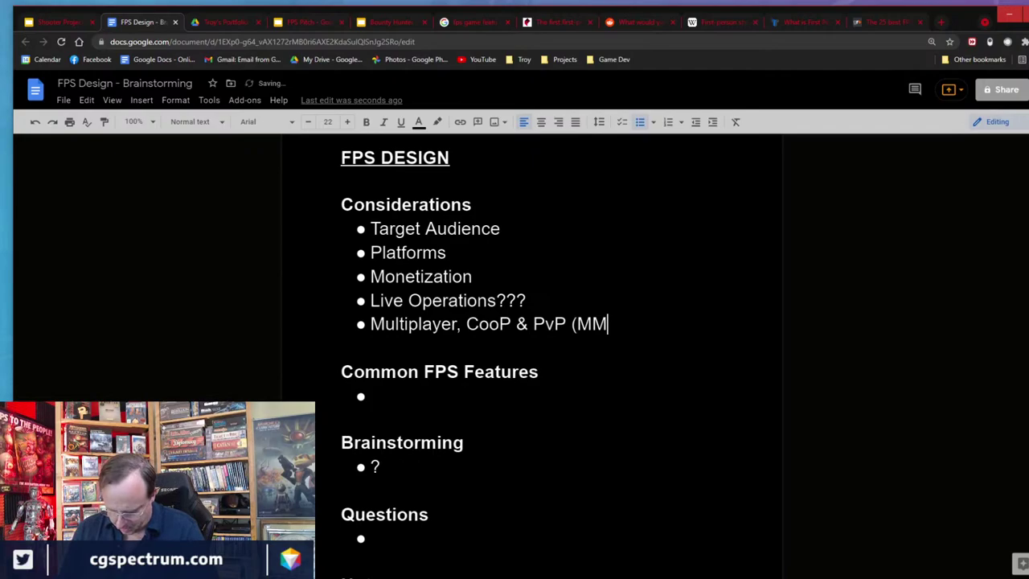
{"action": "type", "text": "O)"}
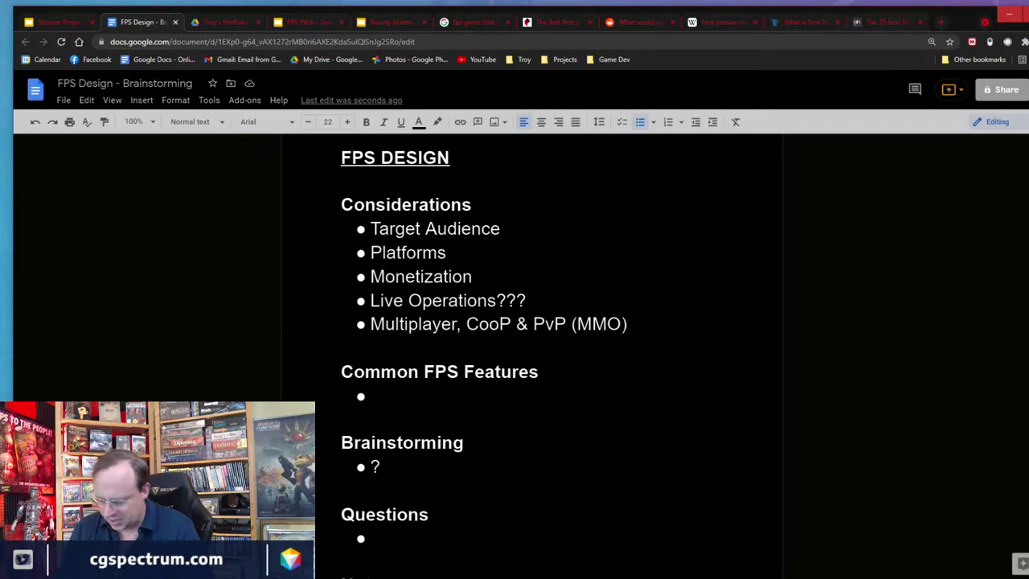
Add the bullet "Teams or Individuals" below the multiplayer item, followed by an empty bullet.
{"action": "key", "text": "Return"}
{"action": "type", "text": "Teams"}
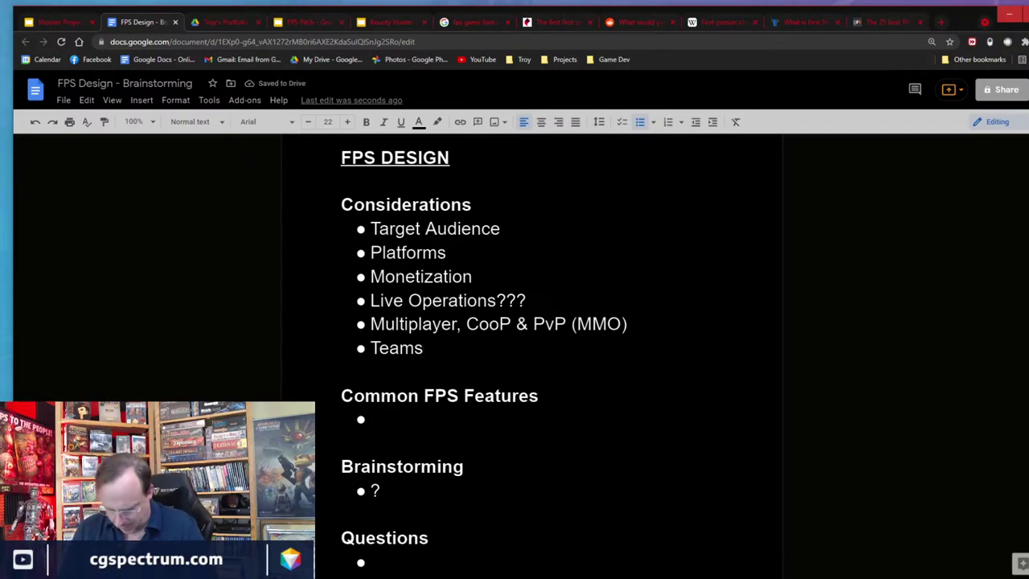
{"action": "type", "text": " or Individuals"}
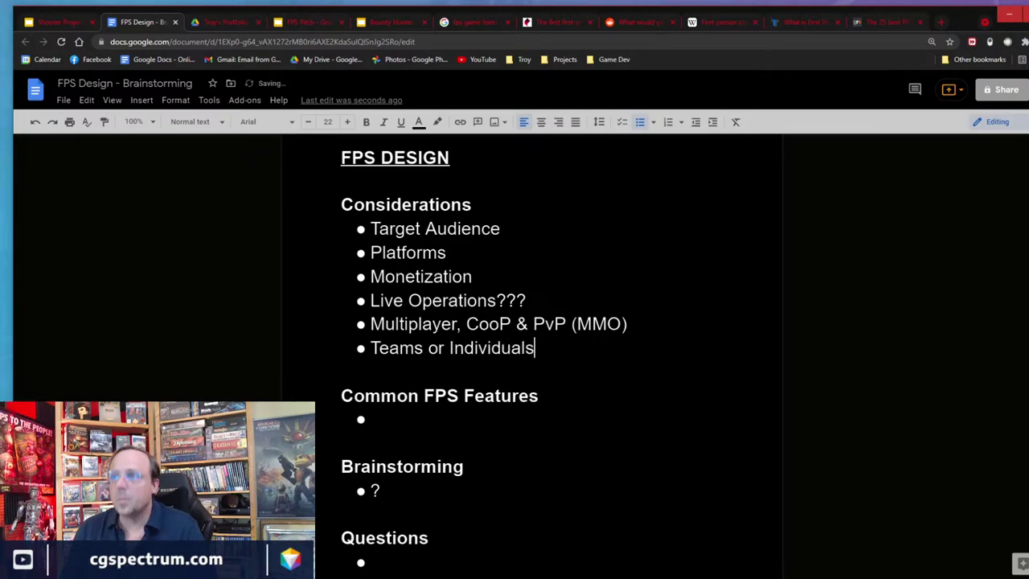
{"action": "key", "text": "Return"}
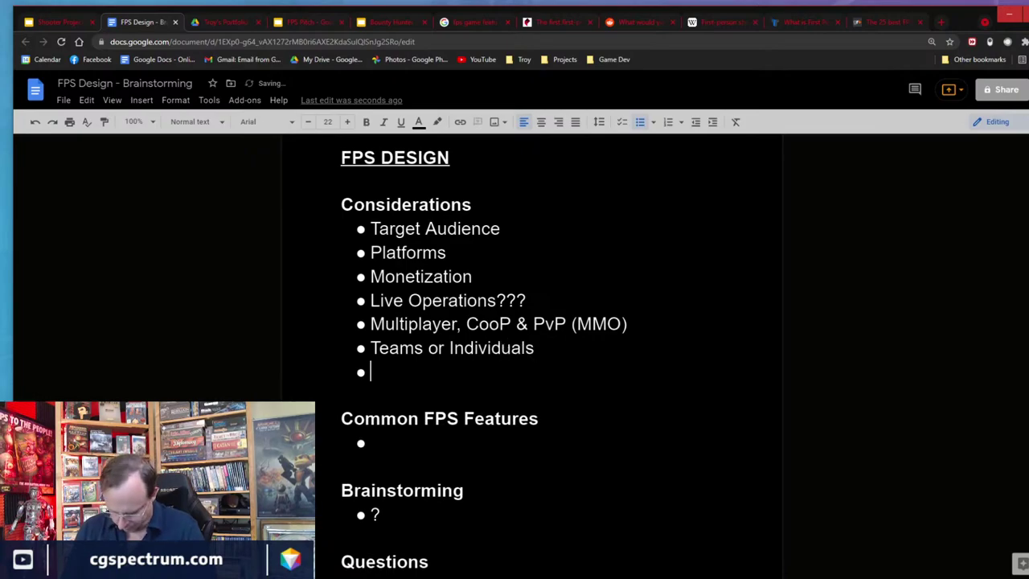
Insert the indented sub-bullet "Multiple Modes?" beneath the Multiplayer, CooP & PvP (MMO) item.
{"action": "left_click", "coordinate": [370, 323]}
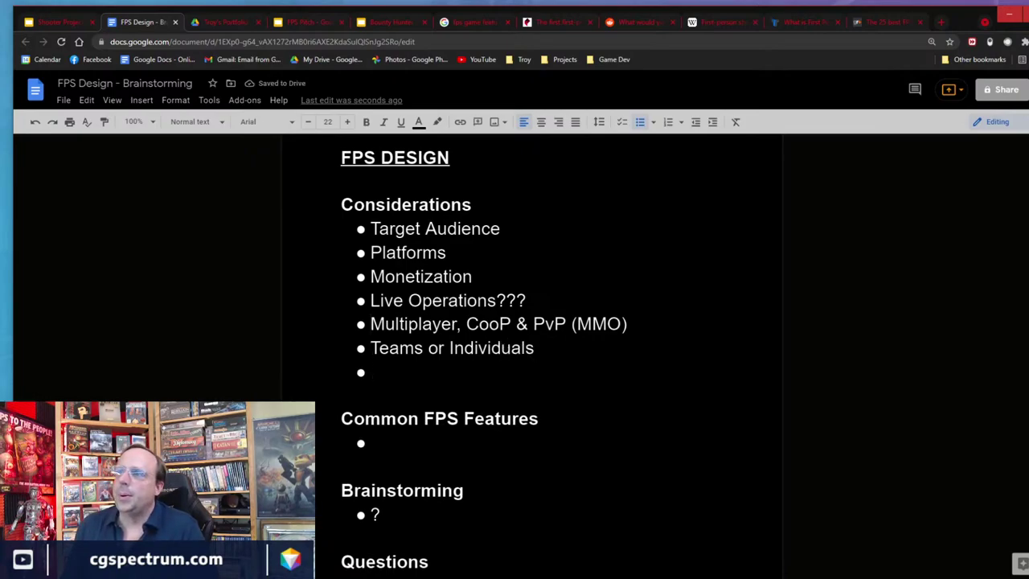
{"action": "key", "text": "End"}
{"action": "key", "text": "Return"}
{"action": "key", "text": "Tab"}
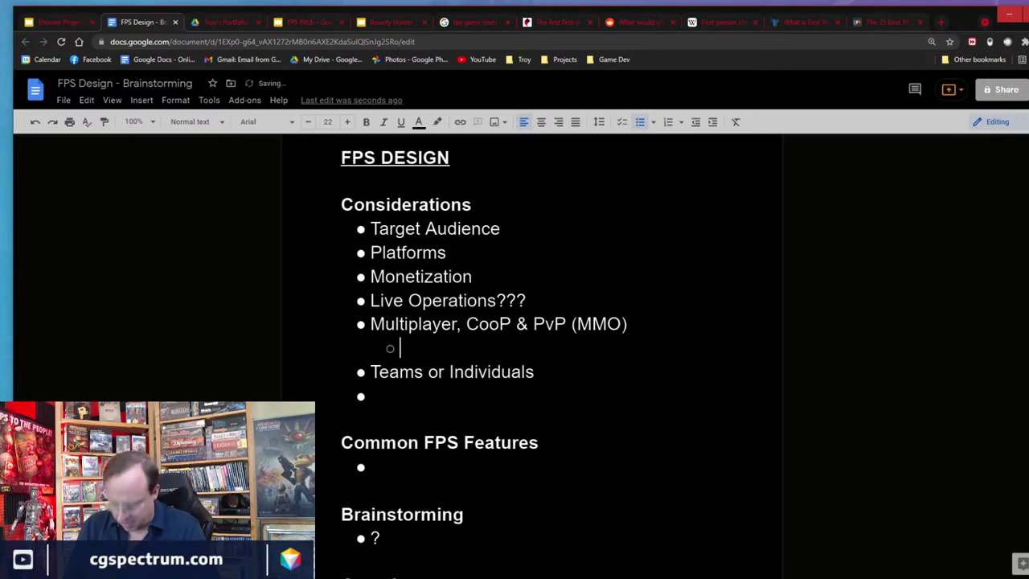
{"action": "type", "text": "Multipole Mode"}
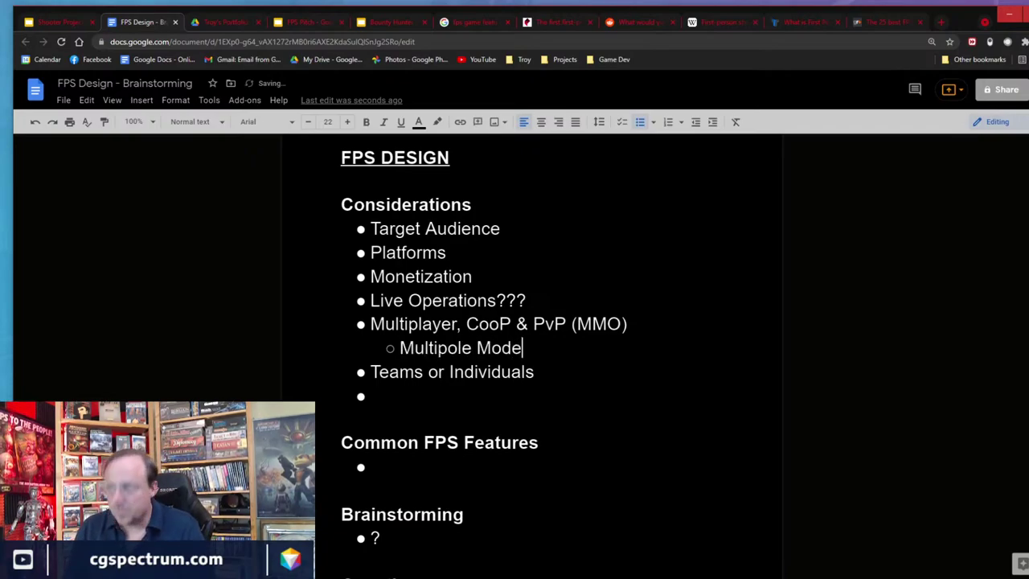
{"action": "type", "text": "s?"}
{"action": "key", "text": "Left"}
{"action": "key", "text": "Left"}
{"action": "key", "text": "Left"}
{"action": "key", "text": "Left"}
{"action": "key", "text": "Left"}
{"action": "key", "text": "Left"}
{"action": "key", "text": "Left"}
{"action": "key", "text": "Left"}
{"action": "key", "text": "Left"}
{"action": "key", "text": "Left"}
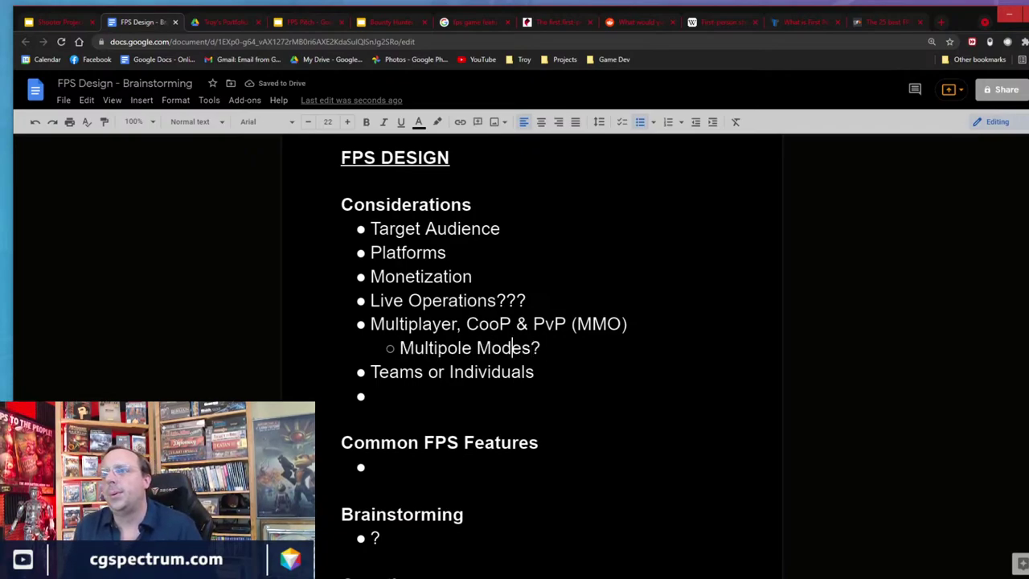
{"action": "key", "text": "Right"}
{"action": "key", "text": "BackSpace"}
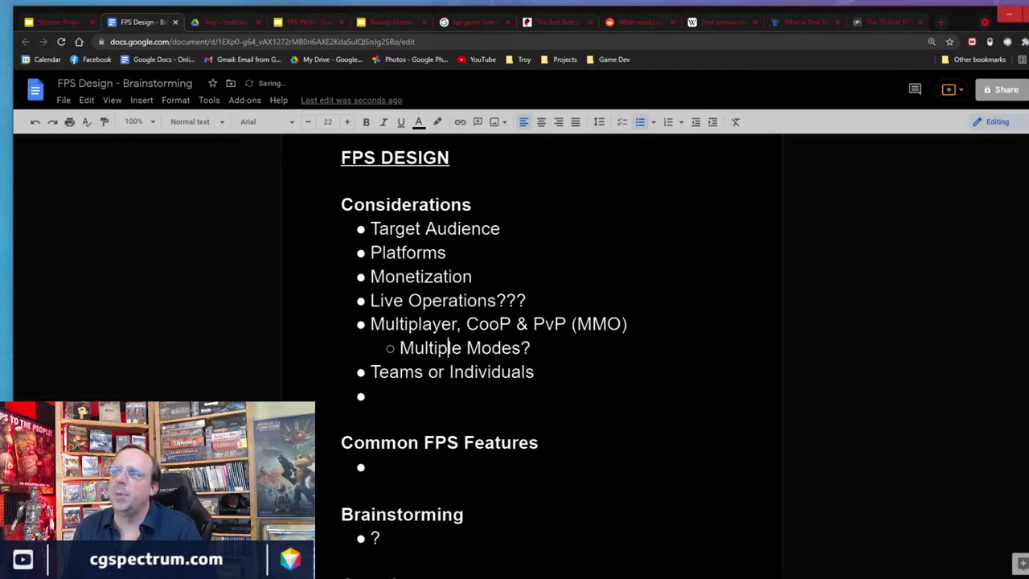
Fill the empty last bullet of the Considerations list with "Story?".
{"action": "key", "text": "Down"}
{"action": "key", "text": "Down"}
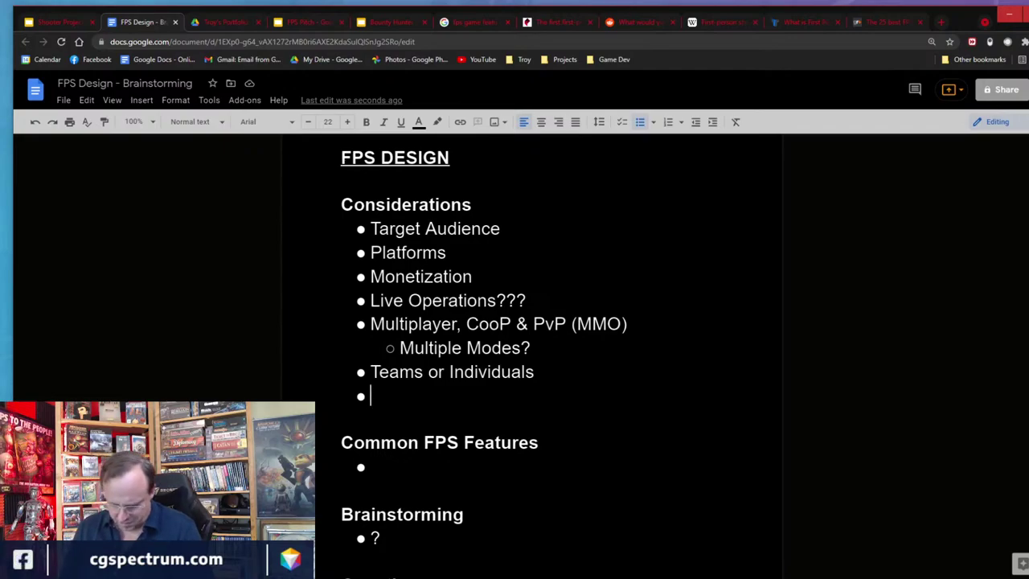
{"action": "type", "text": "Story"}
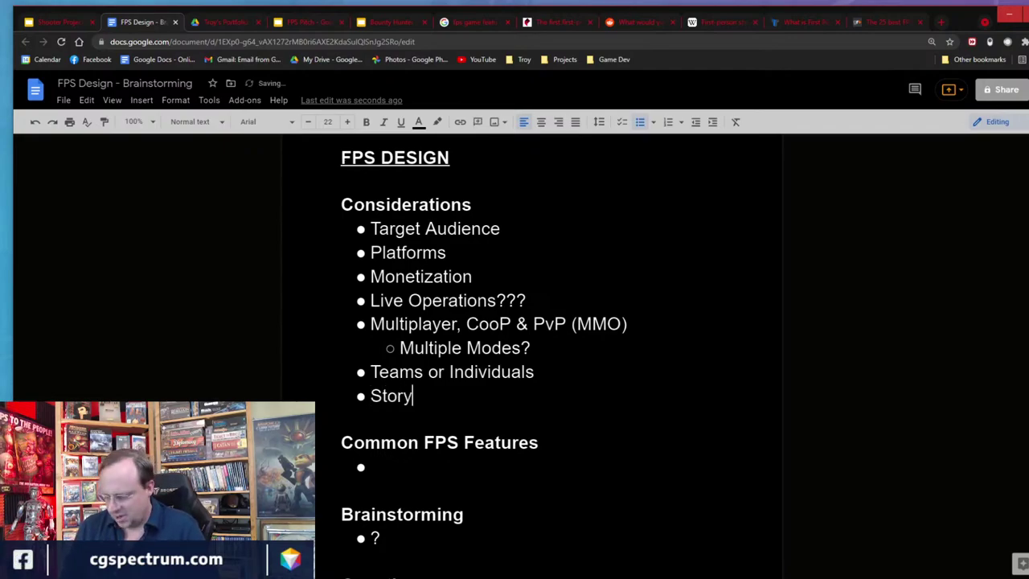
{"action": "type", "text": "?"}
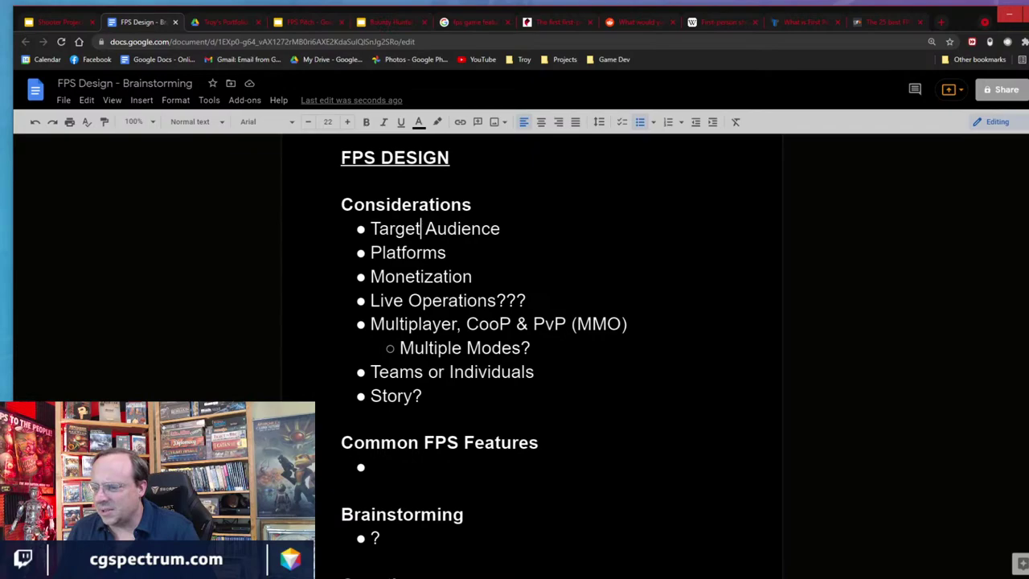
Insert the bullet "Era, Technology & Theme" between Platforms and Monetization in the Considerations list.
{"action": "left_click", "coordinate": [447, 253]}
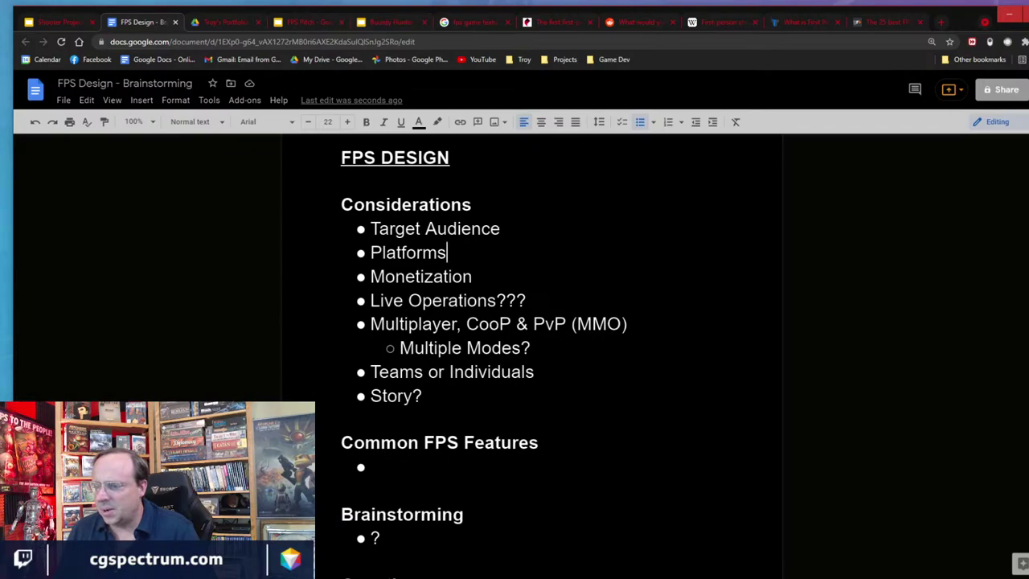
{"action": "key", "text": "Return"}
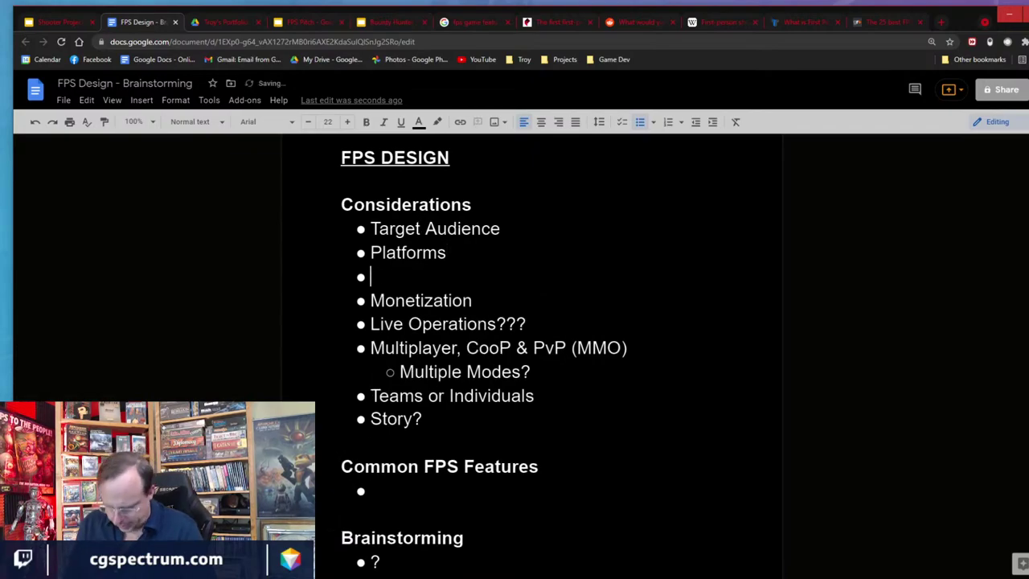
{"action": "type", "text": "G"}
{"action": "key", "text": "BackSpace"}
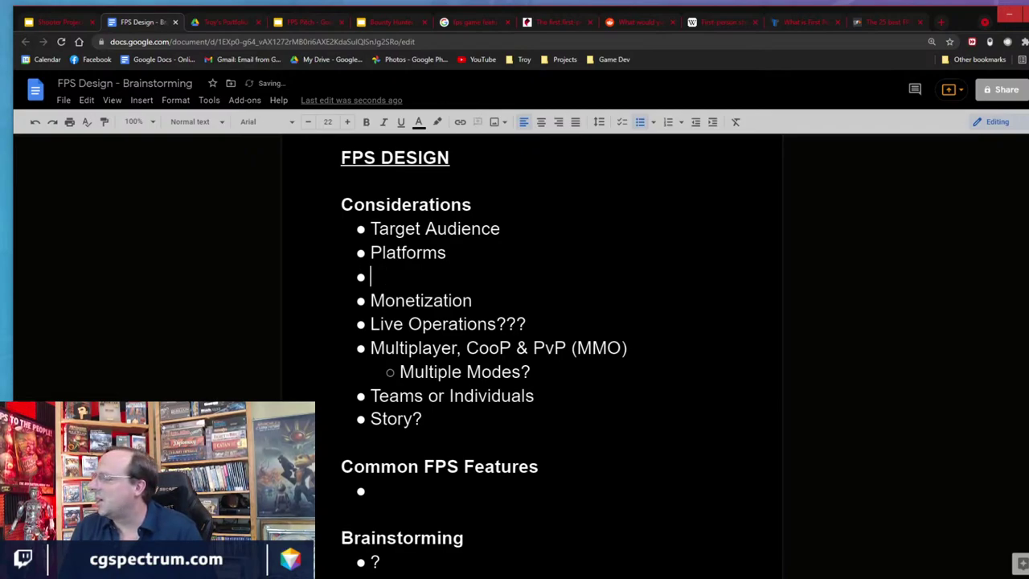
{"action": "type", "text": "Er"}
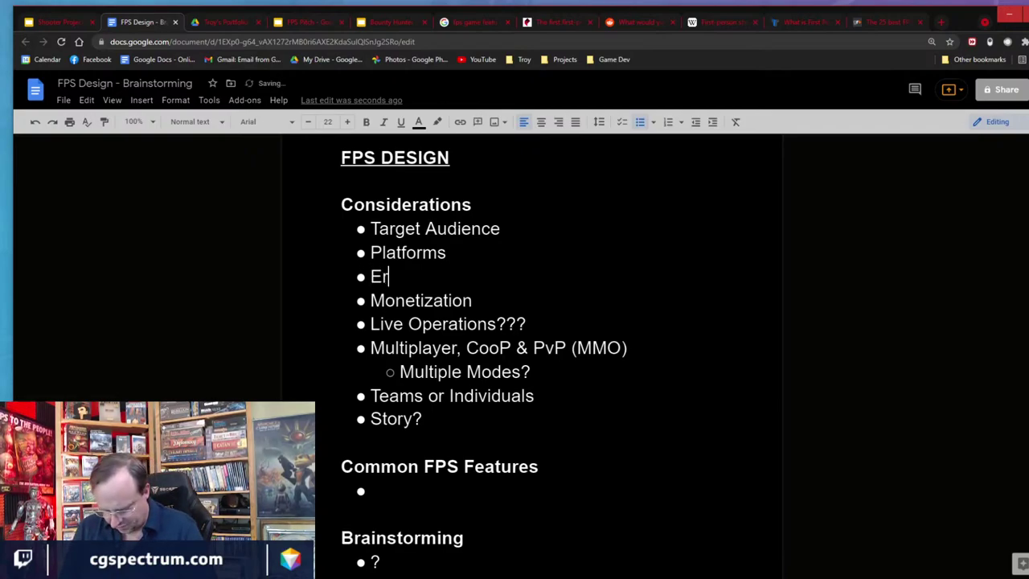
{"action": "type", "text": "a, Techno"}
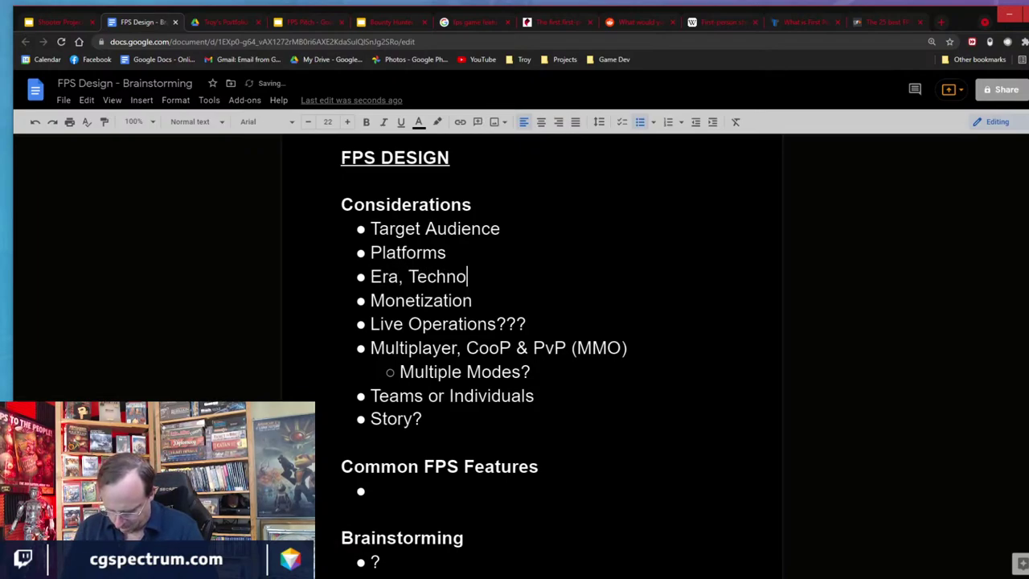
{"action": "type", "text": "logy & Theme"}
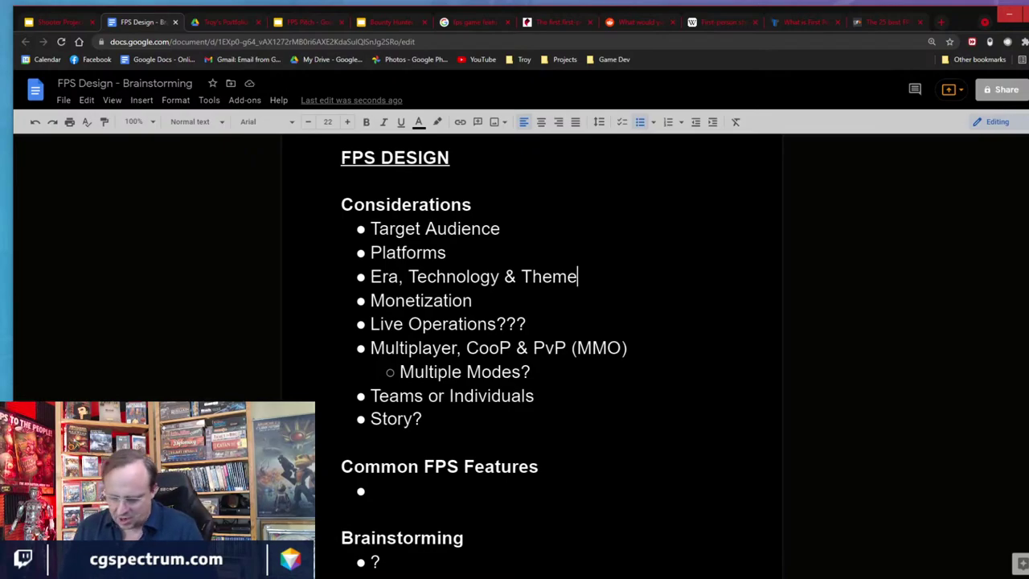
Add the indented sub-bullet "Sci-Fi, Near Future, Modern, Historical, Fantasy, Steampunk, etc?" beneath Era, Technology & Theme.
{"action": "key", "text": "Return"}
{"action": "key", "text": "Tab"}
{"action": "type", "text": "Sci-Fu"}
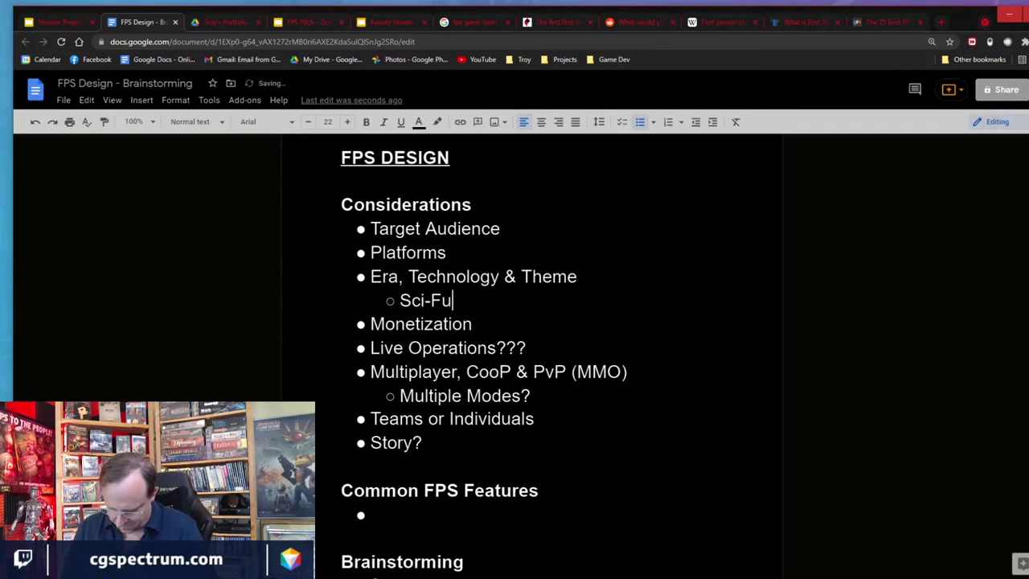
{"action": "key", "text": "BackSpace"}
{"action": "type", "text": "i, Near Fy"}
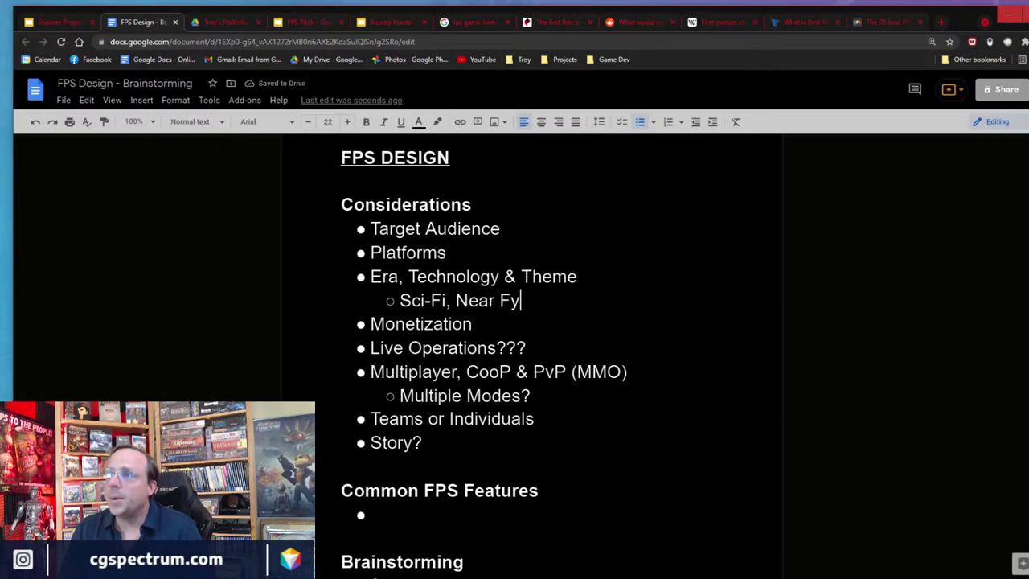
{"action": "key", "text": "BackSpace"}
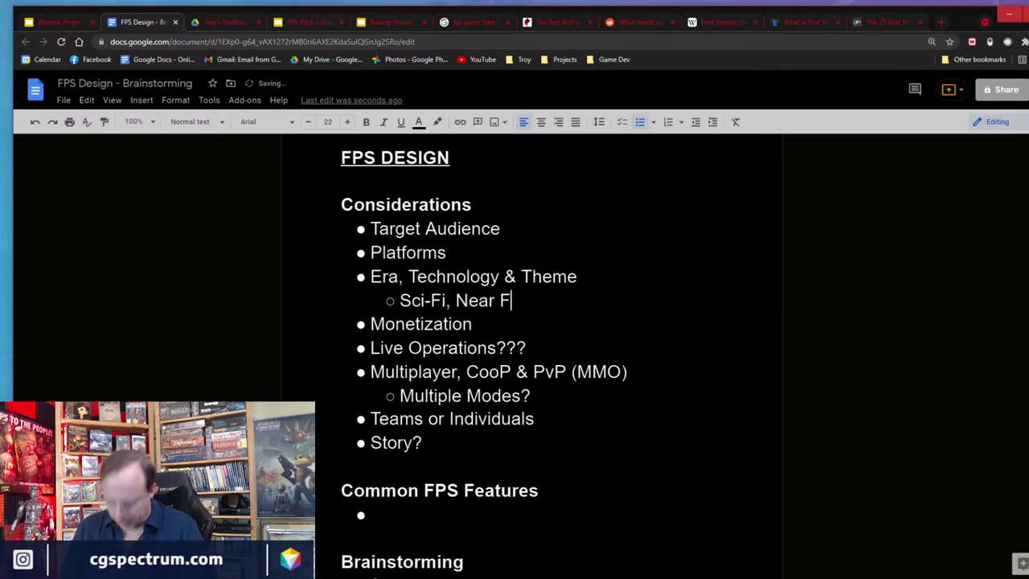
{"action": "type", "text": "uture, Mode"}
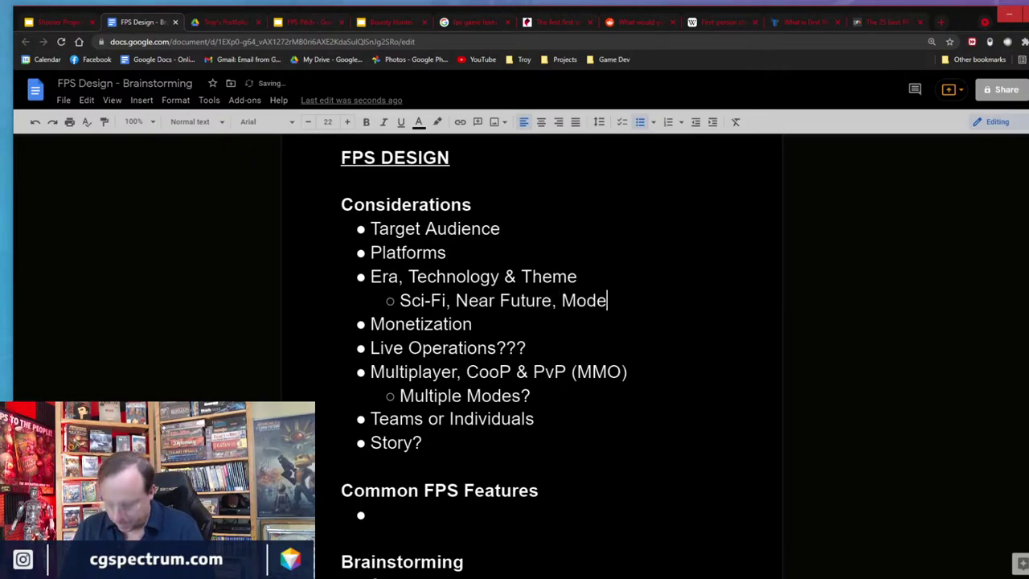
{"action": "type", "text": "rn, His"}
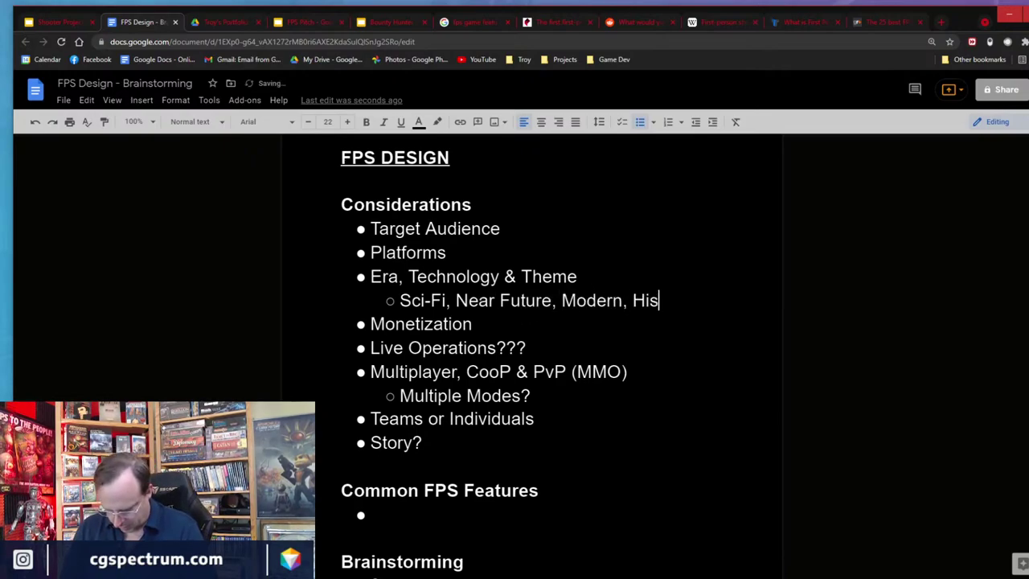
{"action": "type", "text": "torical, Fan"}
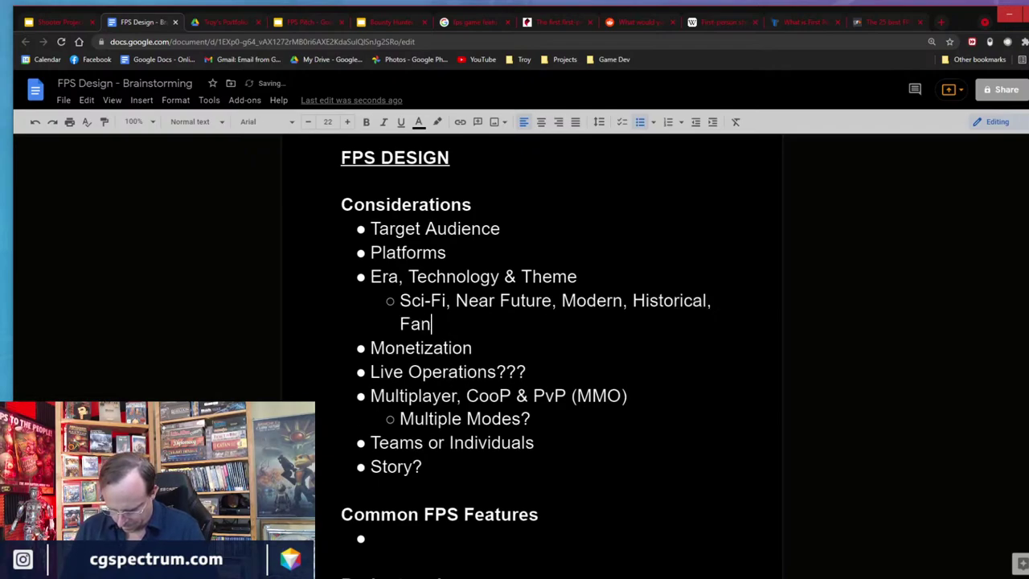
{"action": "type", "text": "tasy, Steam"}
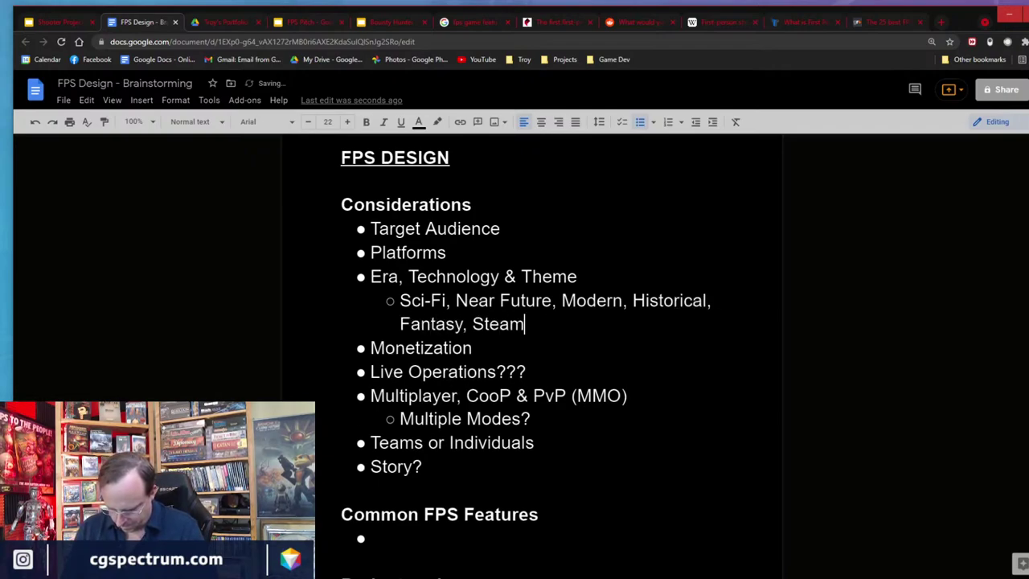
{"action": "type", "text": "punk, etc?"}
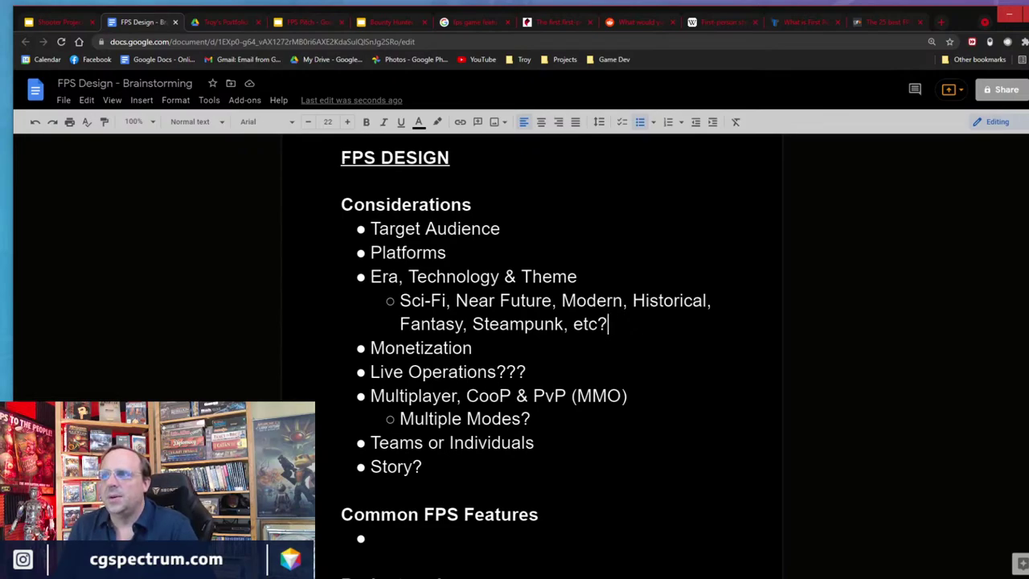
Add a second sub-bullet under Era, Technology & Theme reading "Ie what types of weapons do u have & more?".
{"action": "key", "text": "Return"}
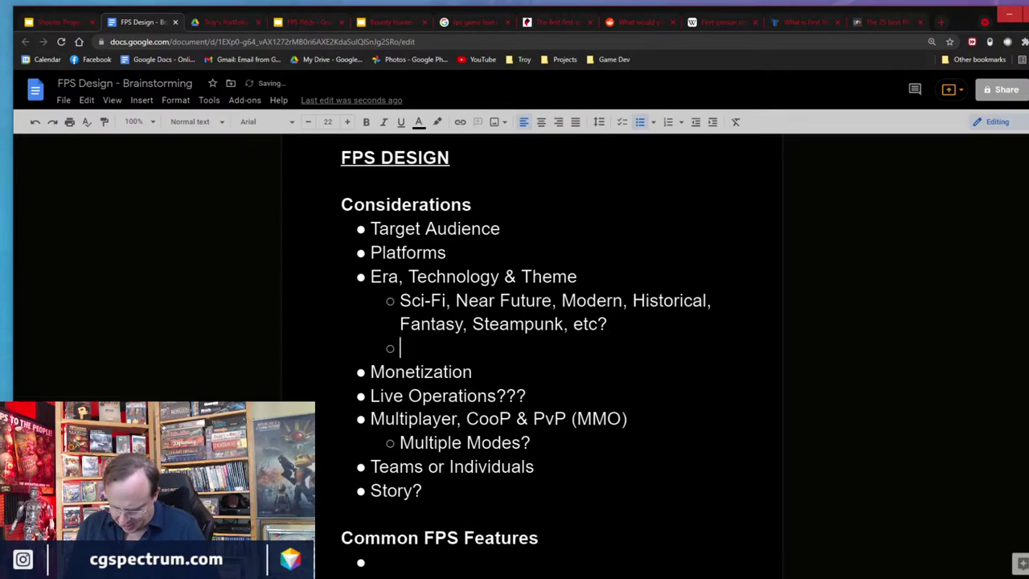
{"action": "type", "text": "Ie what types"}
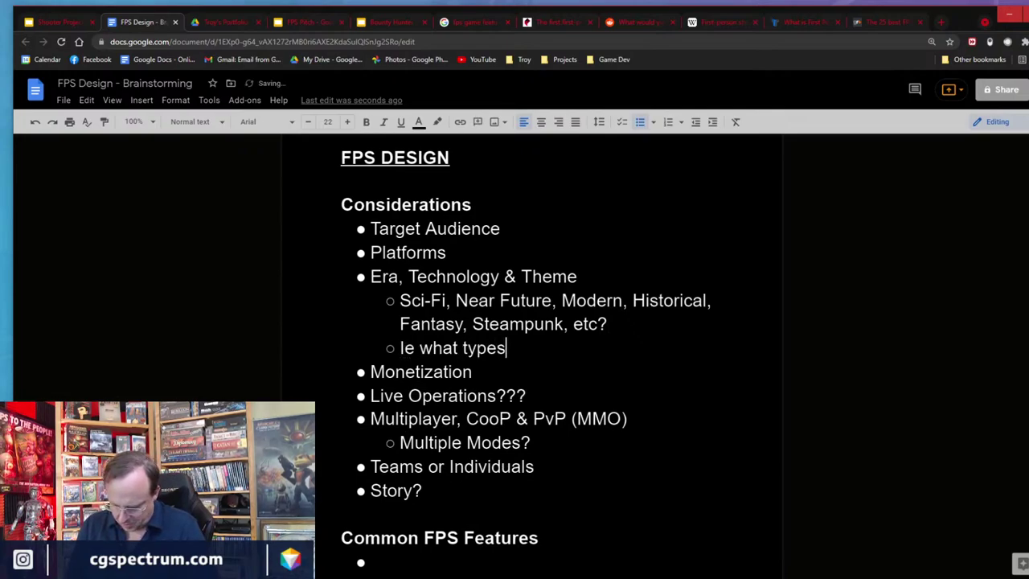
{"action": "type", "text": " of weapons "}
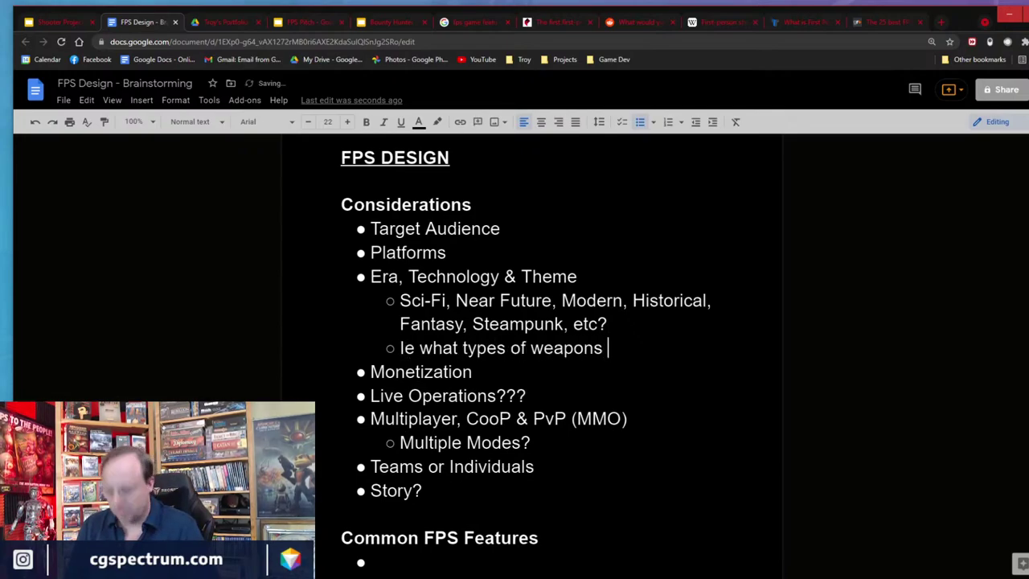
{"action": "type", "text": "do u have "}
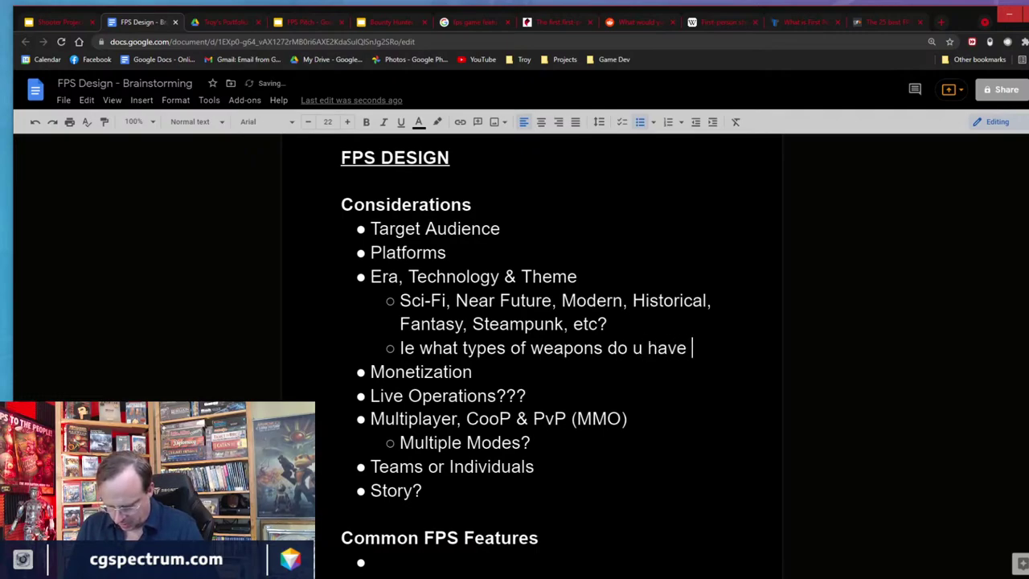
{"action": "type", "text": "& more?"}
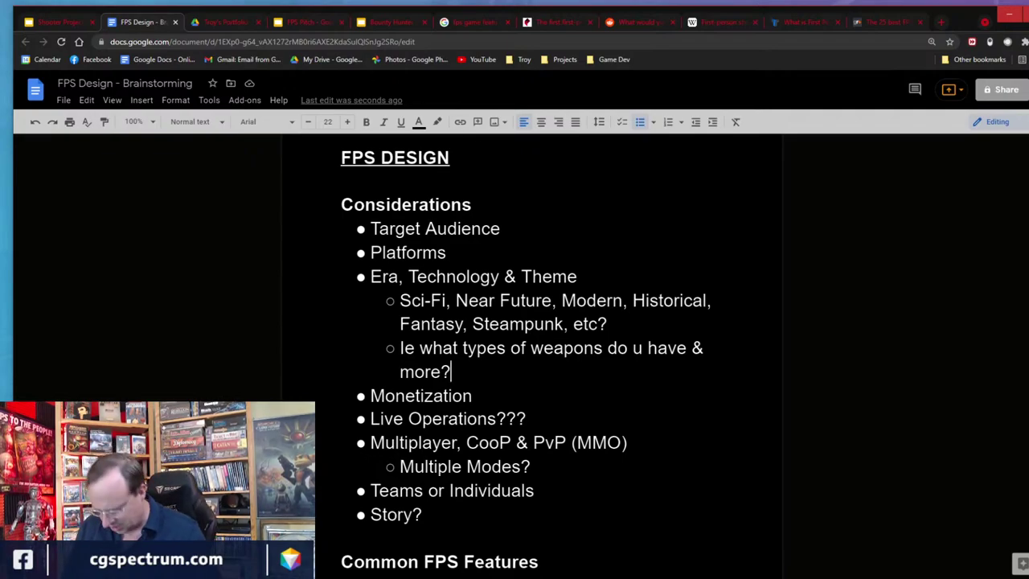
Add a third sub-bullet under Era, Technology & Theme reading "How real/realistic?".
{"action": "key", "text": "Return"}
{"action": "type", "text": "How real?"}
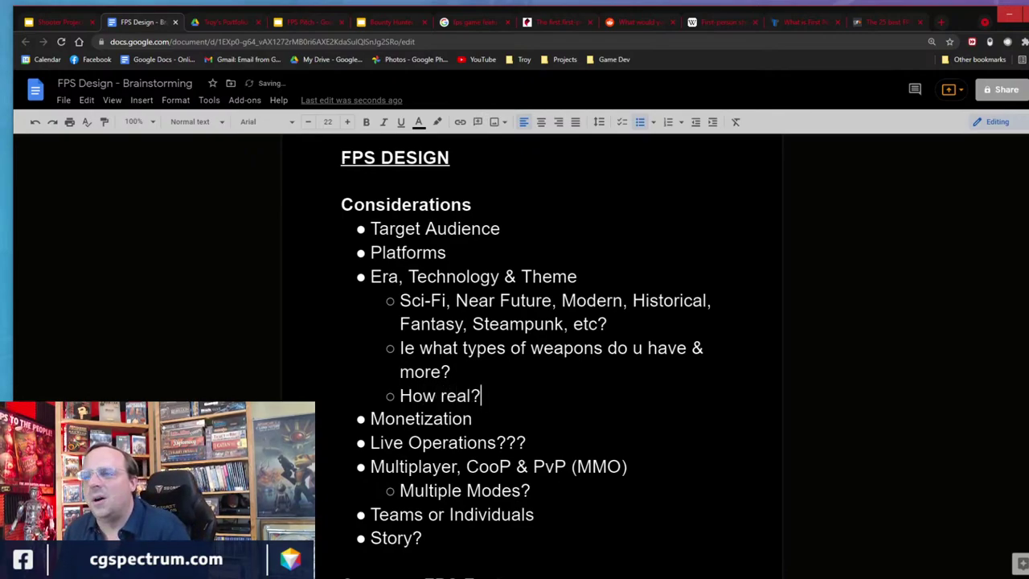
{"action": "left_click", "coordinate": [471, 395]}
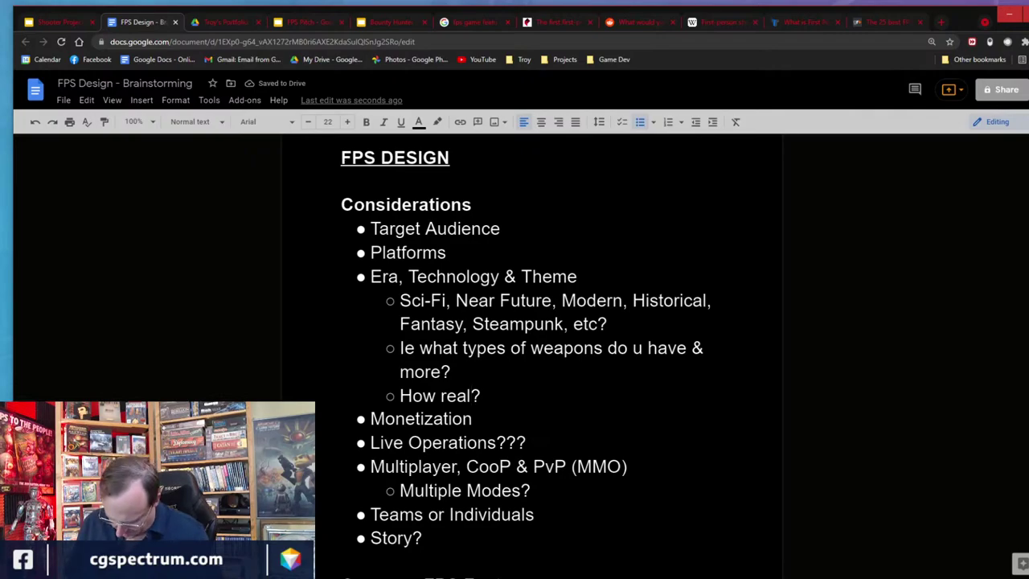
{"action": "type", "text": "/realistic"}
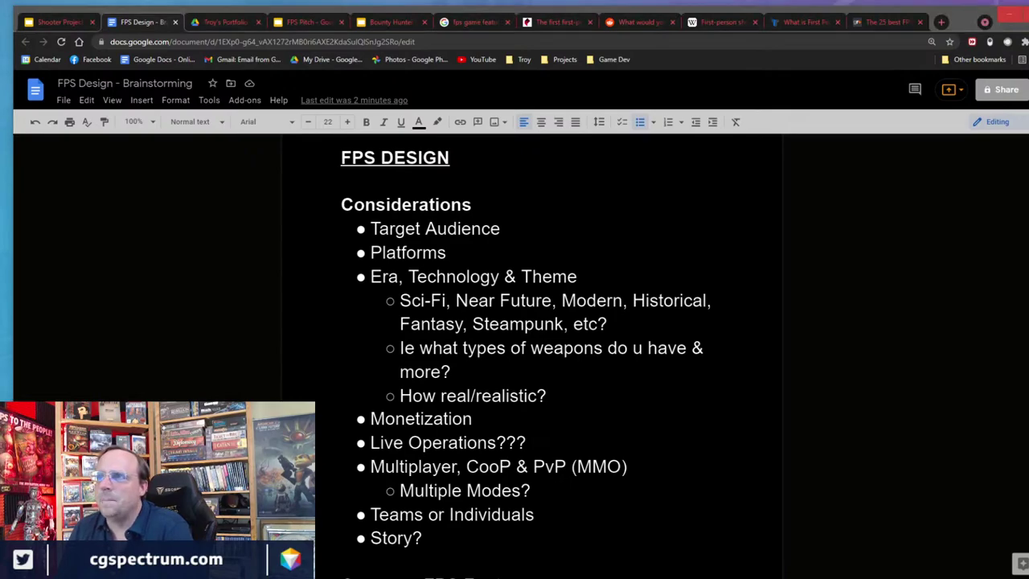
Insert the indented sub-bullet "Hadcore vs. casual or what?" beneath Target Audience.
{"action": "left_click", "coordinate": [503, 228]}
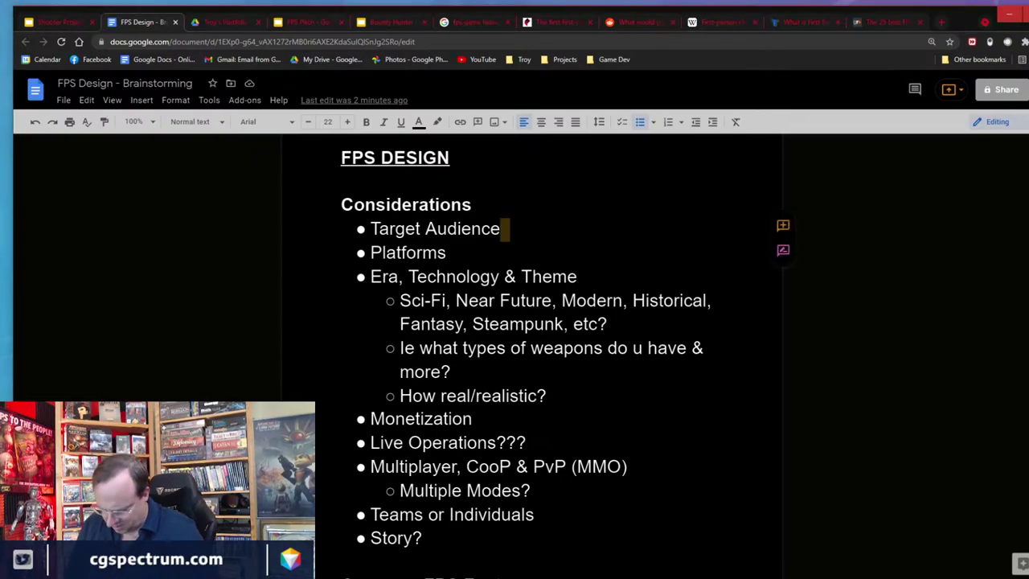
{"action": "key", "text": "Return"}
{"action": "key", "text": "Tab"}
{"action": "type", "text": "Ha"}
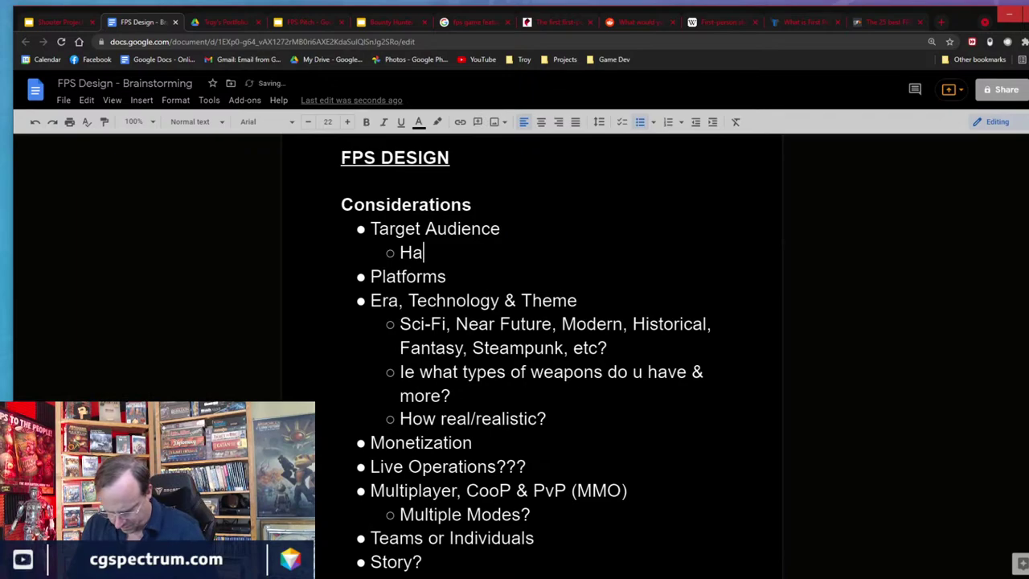
{"action": "type", "text": "dcore v"}
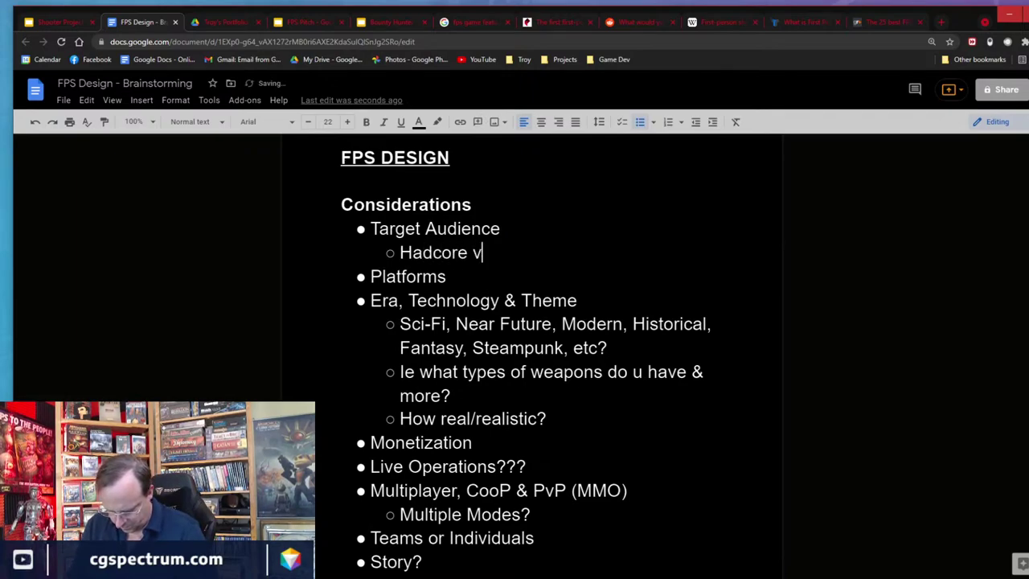
{"action": "type", "text": "s. casual or what?"}
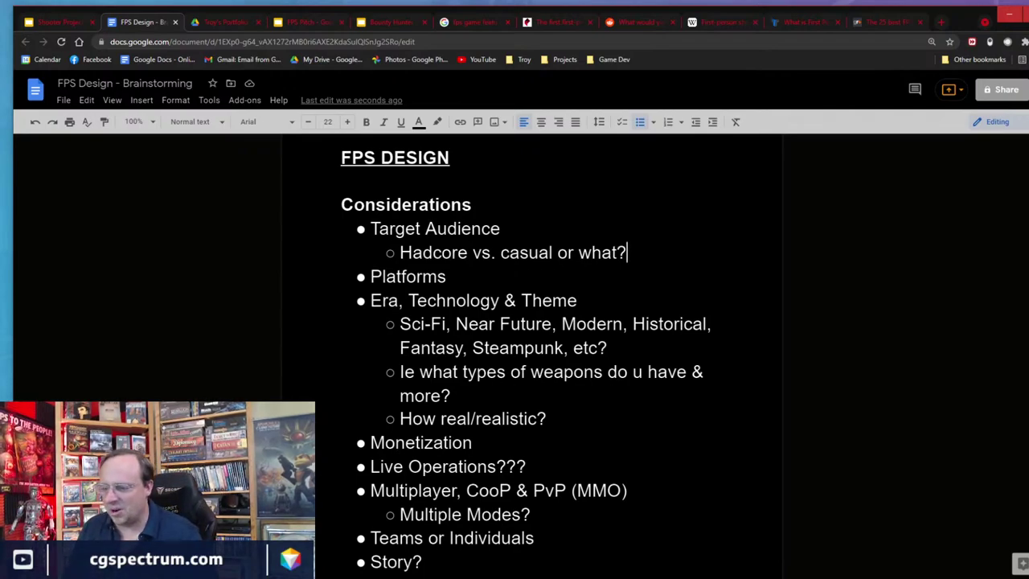
Append "Does it become a sim?" to the "How real/realistic?" sub-bullet.
{"action": "left_click", "coordinate": [547, 419]}
{"action": "type", "text": "Doe"}
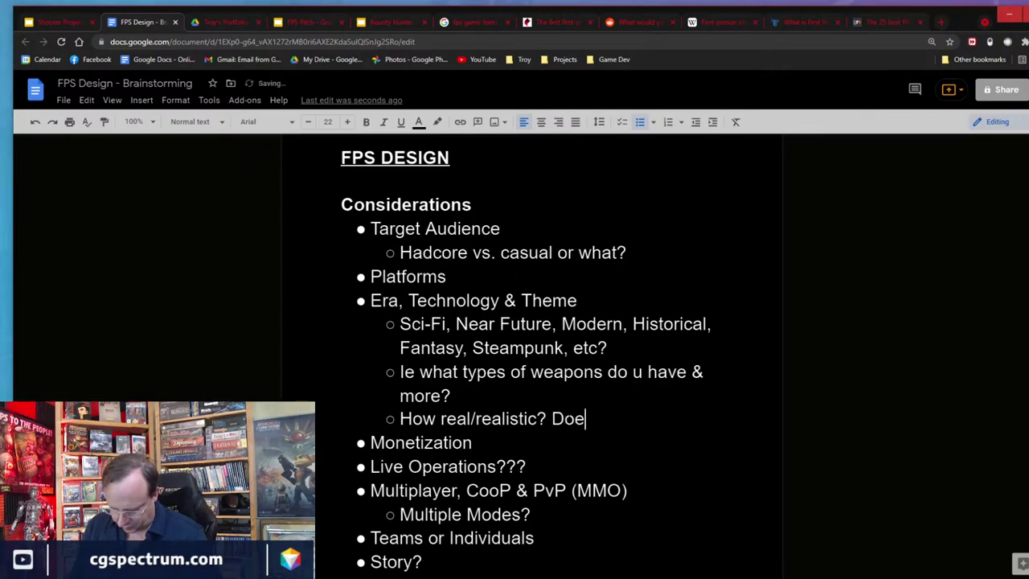
{"action": "type", "text": "s it become "}
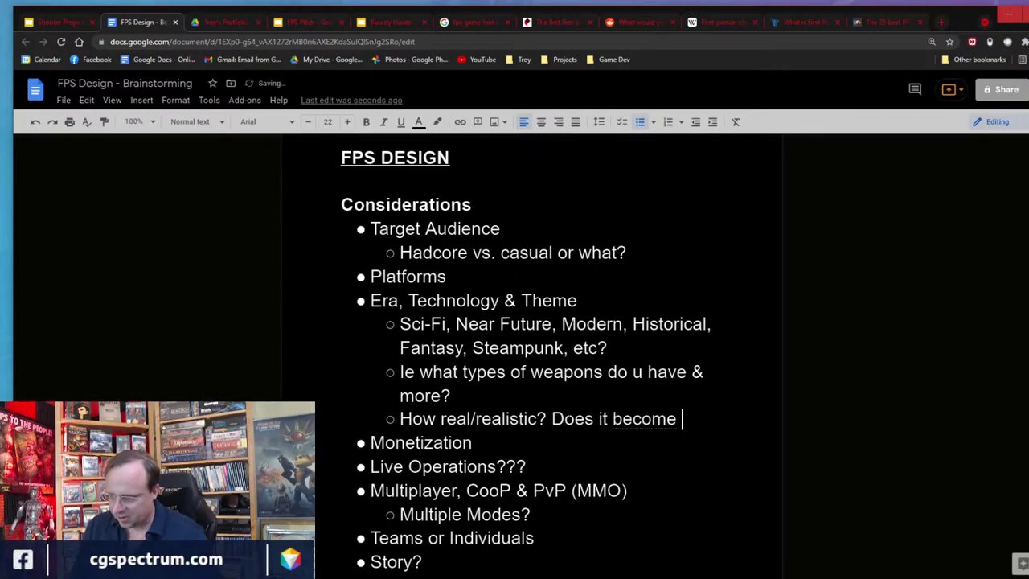
{"action": "type", "text": "a sim?"}
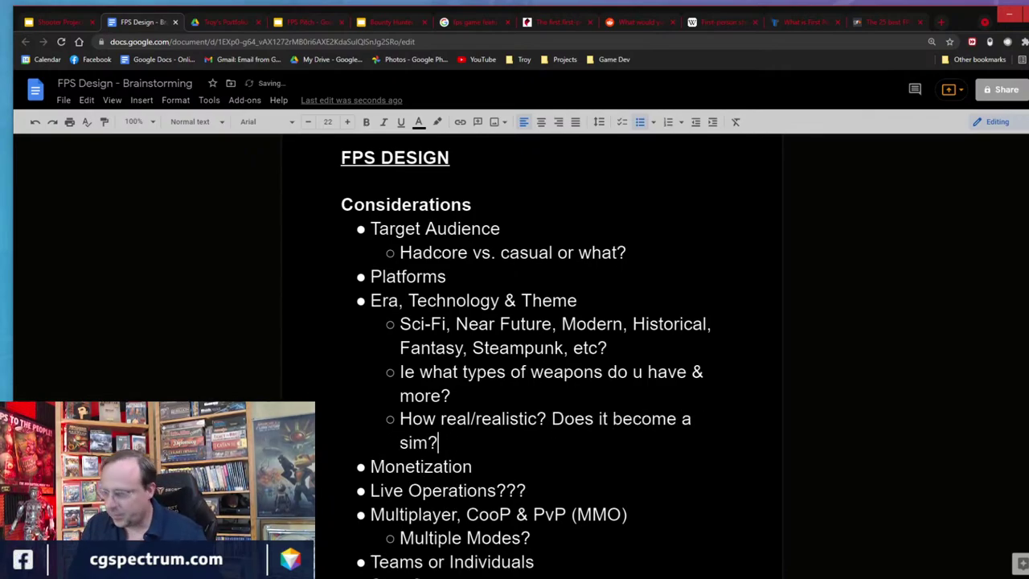
{"action": "left_click", "coordinate": [603, 371]}
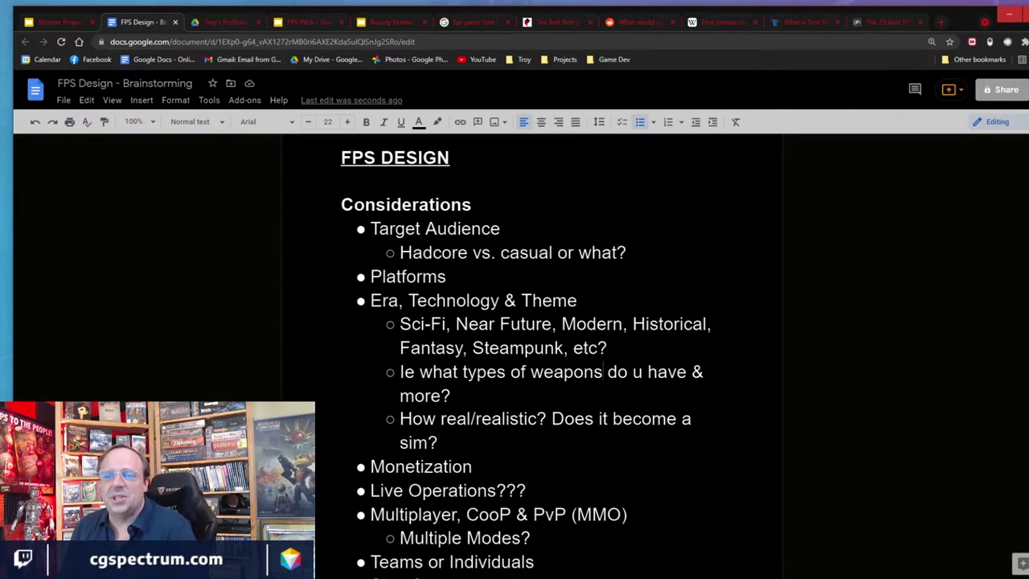
Add the sub-bullet "Niche Genres" below "Multiple Modes?" in the multiplayer item.
{"action": "scroll", "coordinate": [530, 354], "scroll_direction": "down", "scroll_amount": 2}
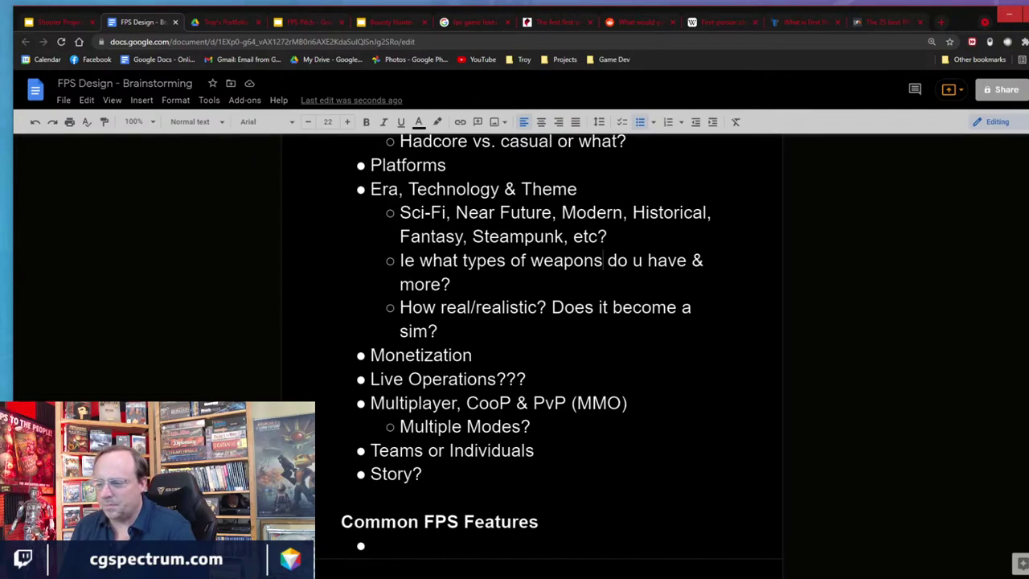
{"action": "left_click", "coordinate": [535, 427]}
{"action": "key", "text": "End"}
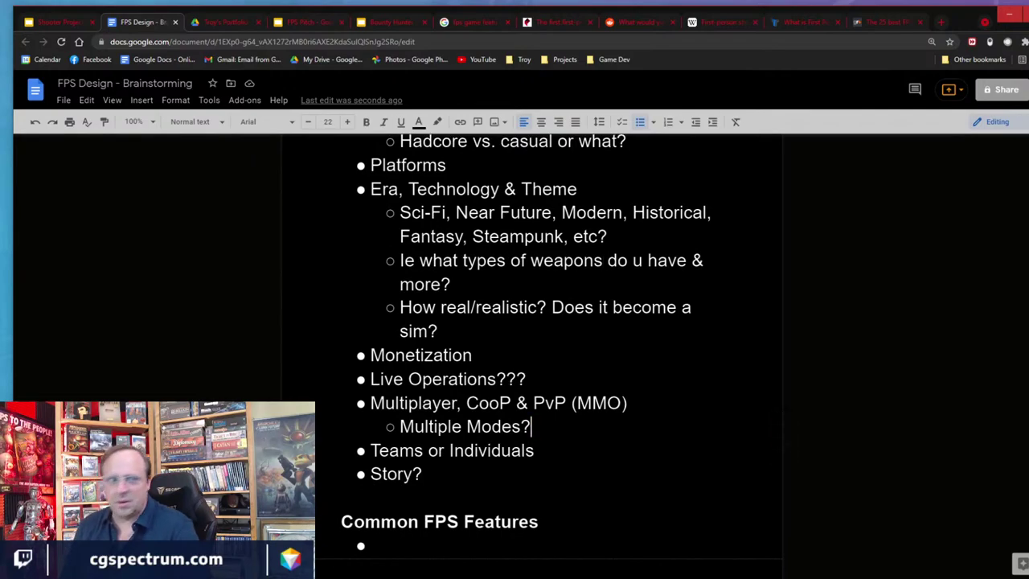
{"action": "key", "text": "Return"}
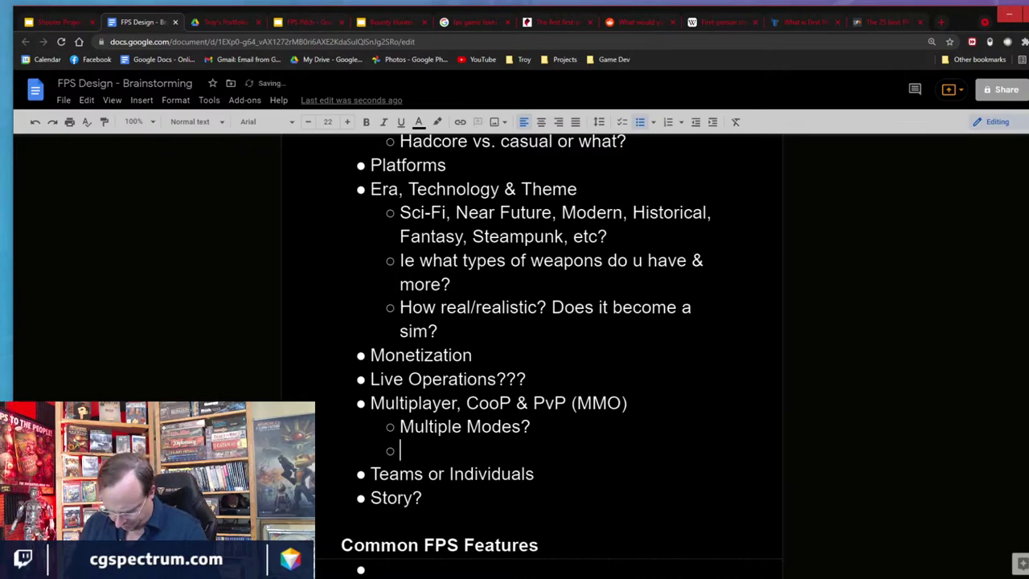
{"action": "type", "text": "Nice"}
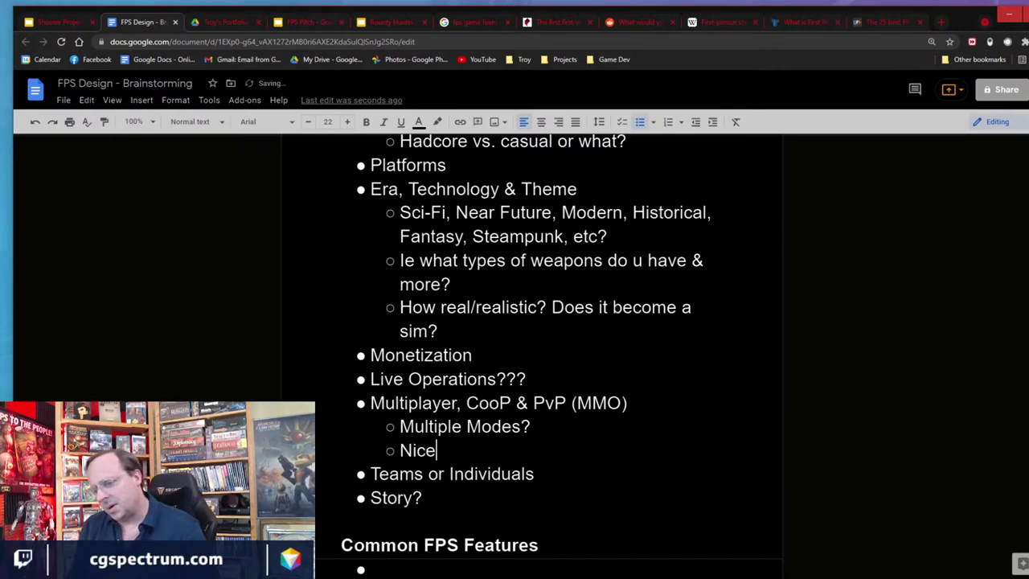
{"action": "key", "text": "BackSpace"}
{"action": "type", "text": "he G"}
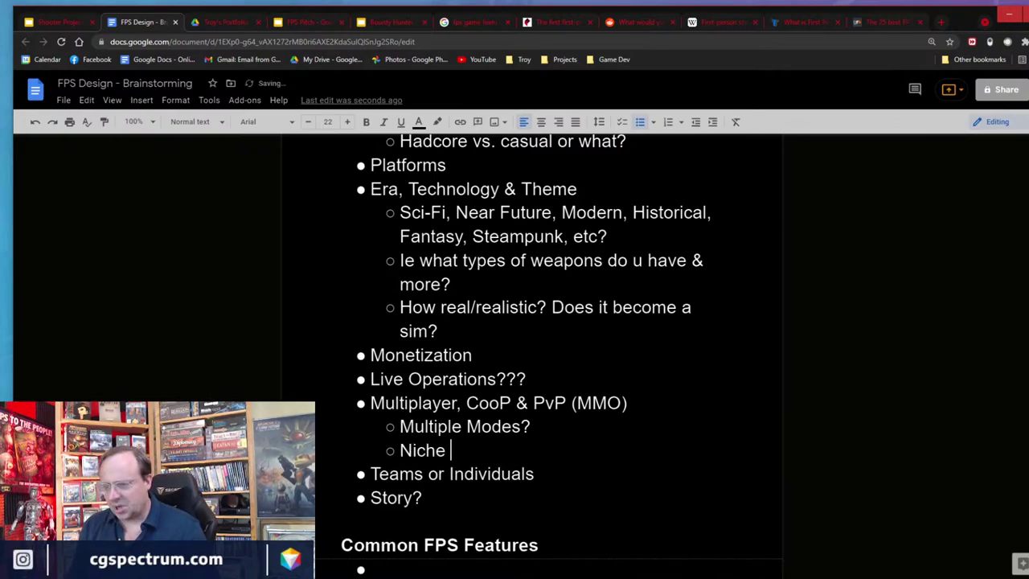
{"action": "type", "text": "enres"}
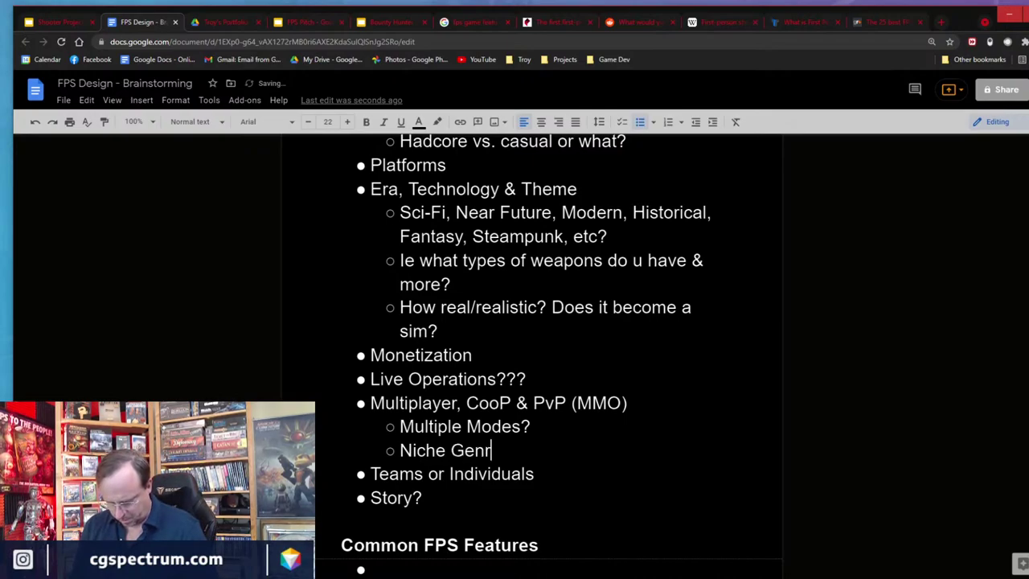
Enclose the word Niche in double quotation marks in the "Niche Genres" sub-bullet.
{"action": "left_click", "coordinate": [491, 450]}
{"action": "key", "text": "Left"}
{"action": "key", "text": "Left"}
{"action": "key", "text": "Left"}
{"action": "key", "text": "Left"}
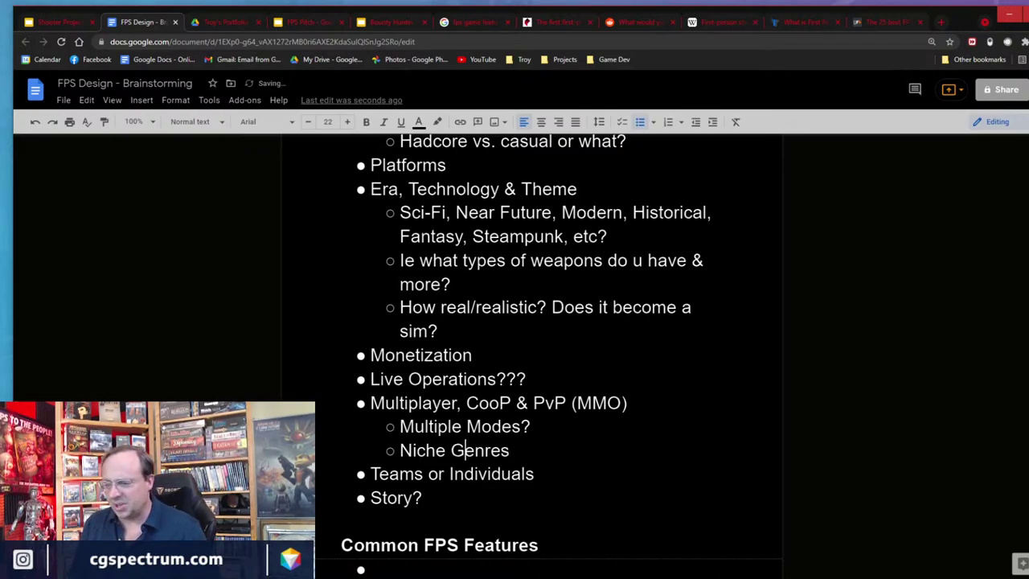
{"action": "type", "text": "\""}
{"action": "key", "text": "Left"}
{"action": "key", "text": "Left"}
{"action": "key", "text": "Left"}
{"action": "key", "text": "Left"}
{"action": "key", "text": "Left"}
{"action": "key", "text": "Left"}
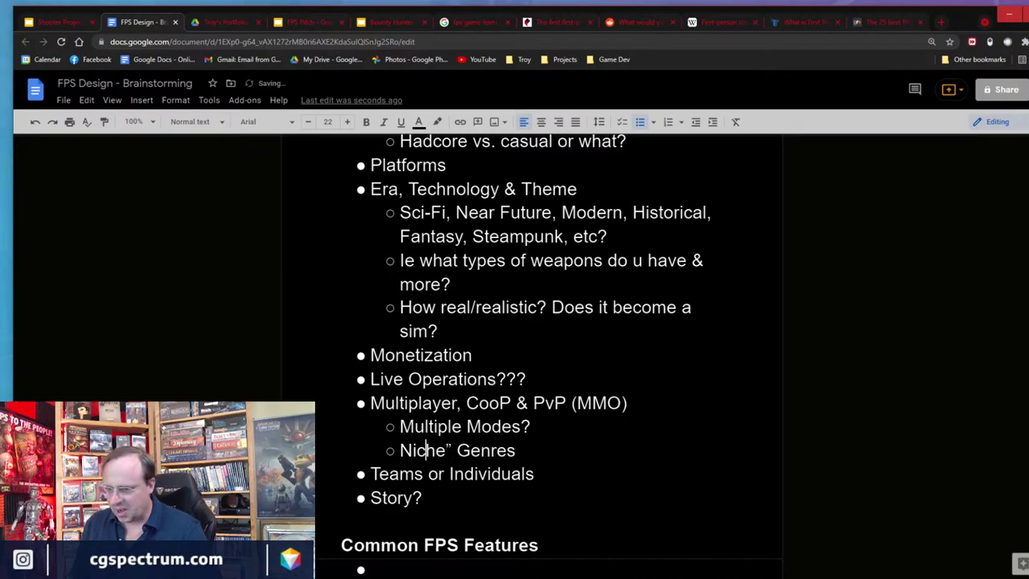
{"action": "type", "text": "\""}
Append " - Battle Royale" to the end of the Niche Genres sub-bullet.
{"action": "key", "text": "End"}
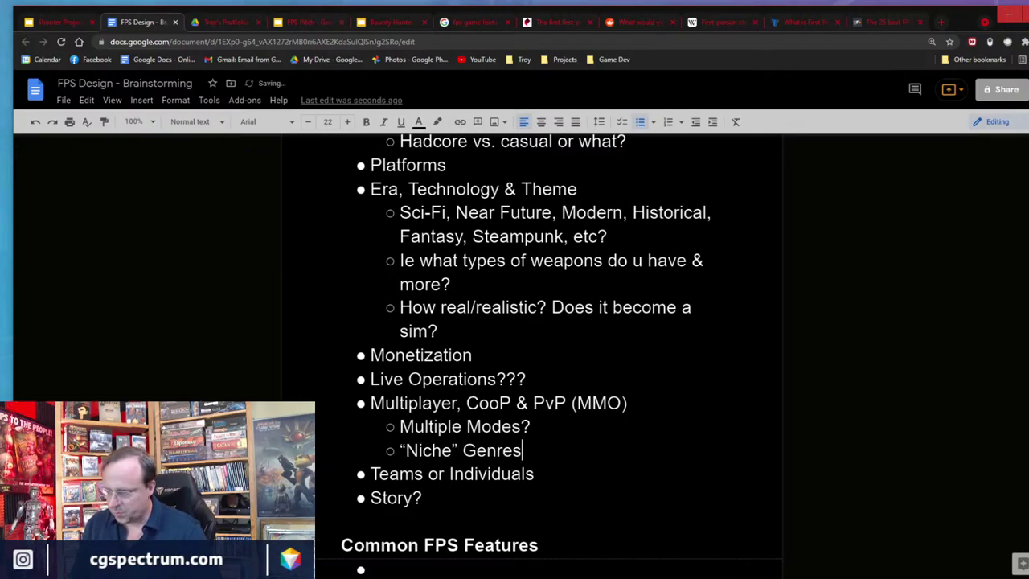
{"action": "type", "text": "- Battle "}
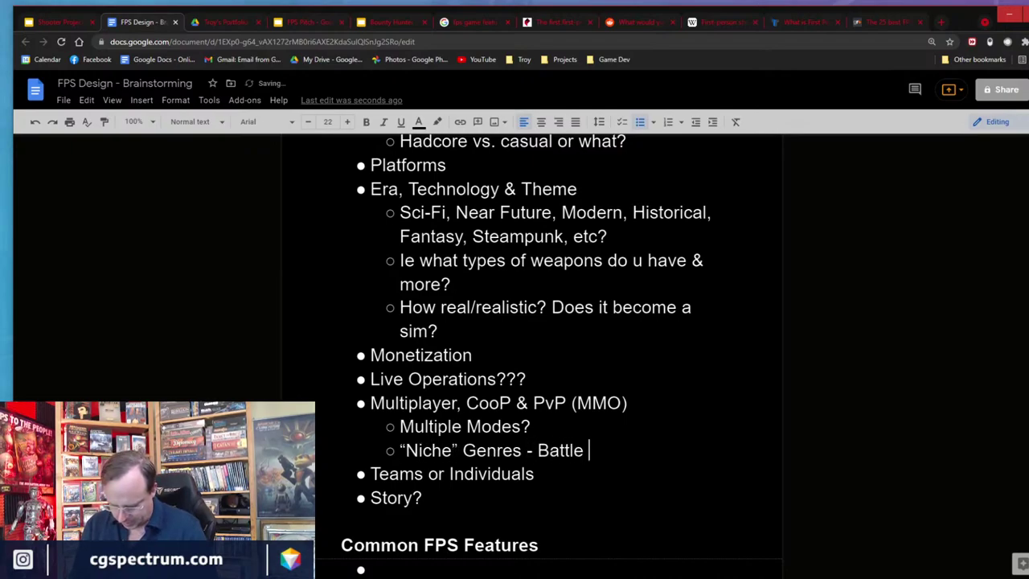
{"action": "type", "text": "Royale"}
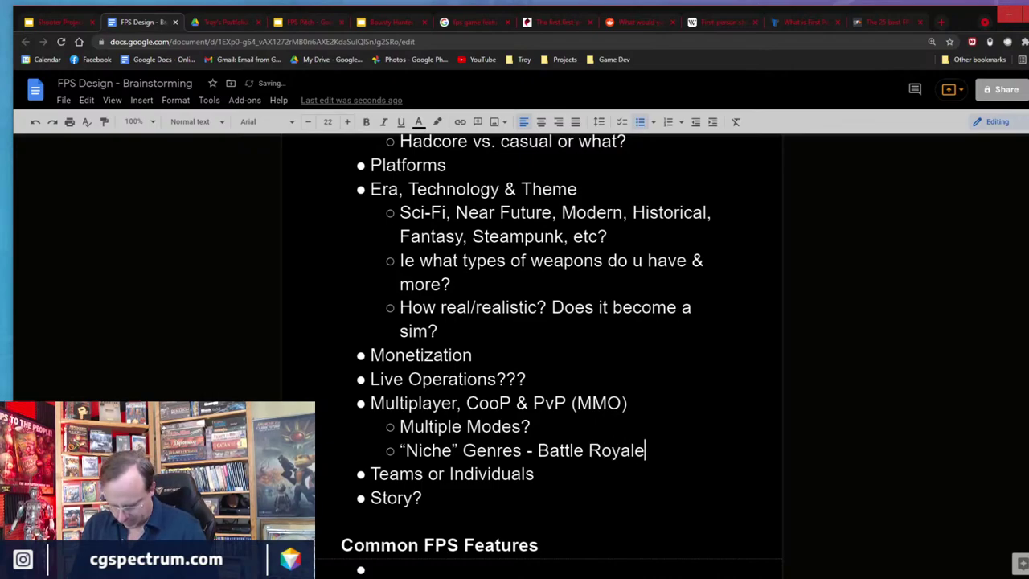
Append ", Team Based, etc." after "Battle Royale" in the "Niche" Genres sub-bullet.
{"action": "type", "text": ", Team Based"}
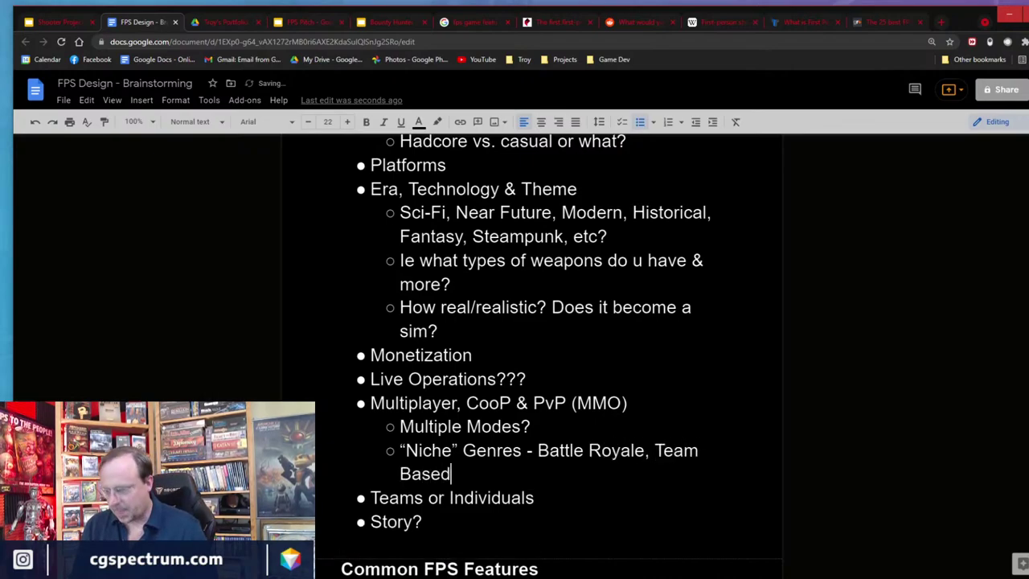
{"action": "type", "text": ", etc."}
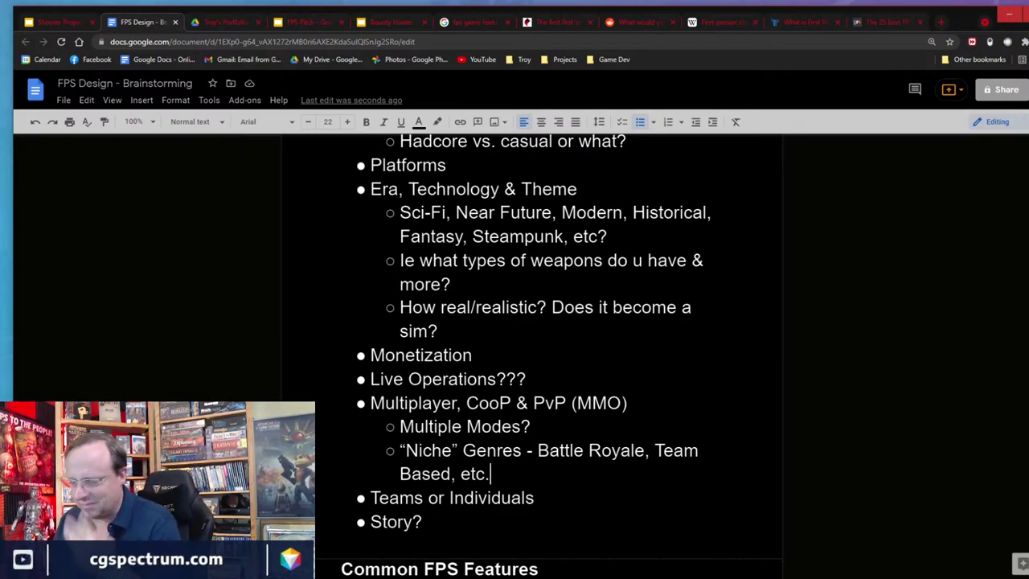
{"action": "scroll", "coordinate": [531, 354], "scroll_direction": "down", "scroll_amount": 1}
{"action": "scroll", "coordinate": [531, 354], "scroll_direction": "down", "scroll_amount": 3}
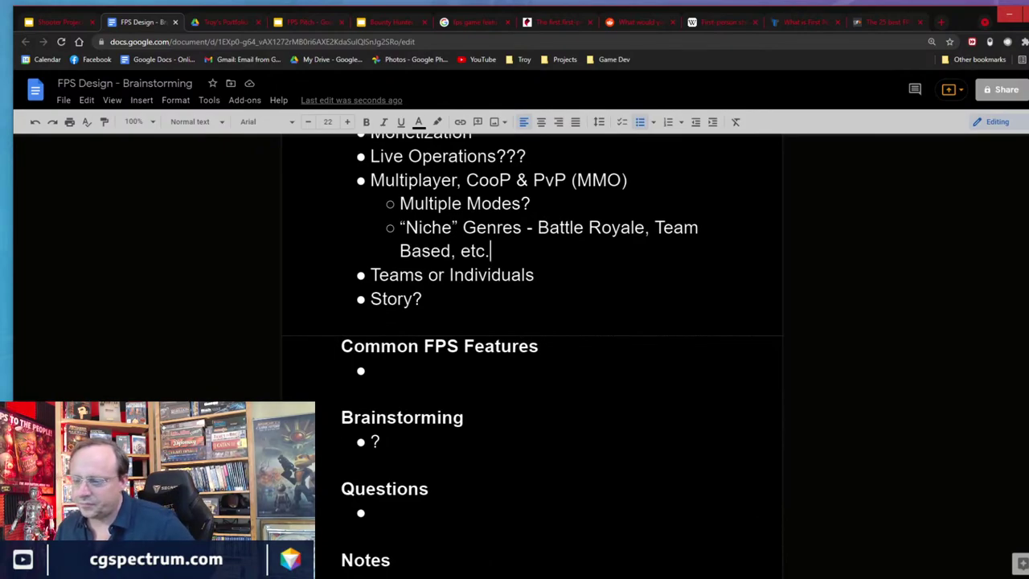
{"action": "scroll", "coordinate": [531, 353], "scroll_direction": "up", "scroll_amount": 1}
{"action": "scroll", "coordinate": [530, 354], "scroll_direction": "up", "scroll_amount": 2}
{"action": "scroll", "coordinate": [530, 354], "scroll_direction": "down", "scroll_amount": 3}
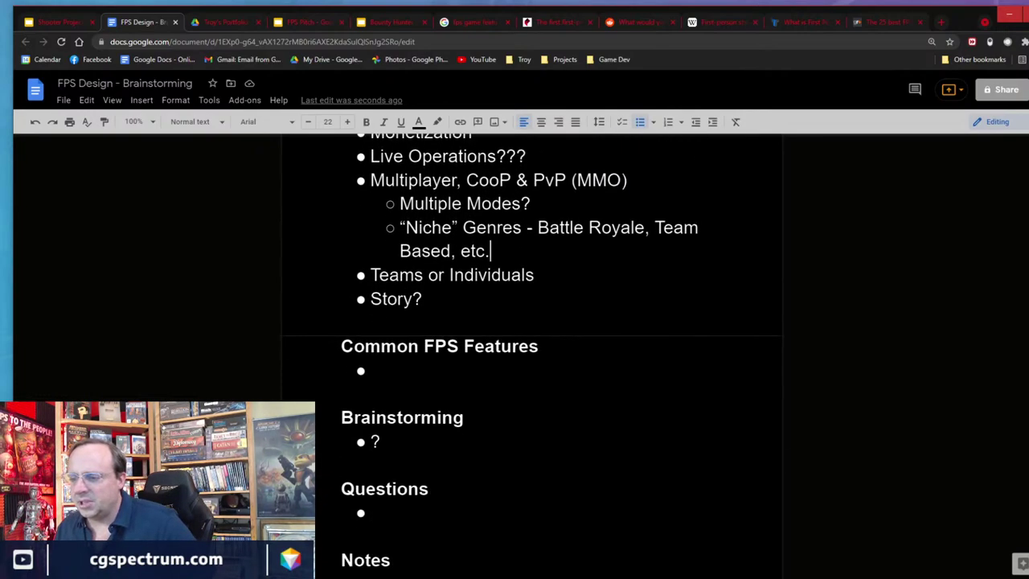
{"action": "scroll", "coordinate": [530, 354], "scroll_direction": "up", "scroll_amount": 5}
{"action": "scroll", "coordinate": [531, 354], "scroll_direction": "down", "scroll_amount": 1}
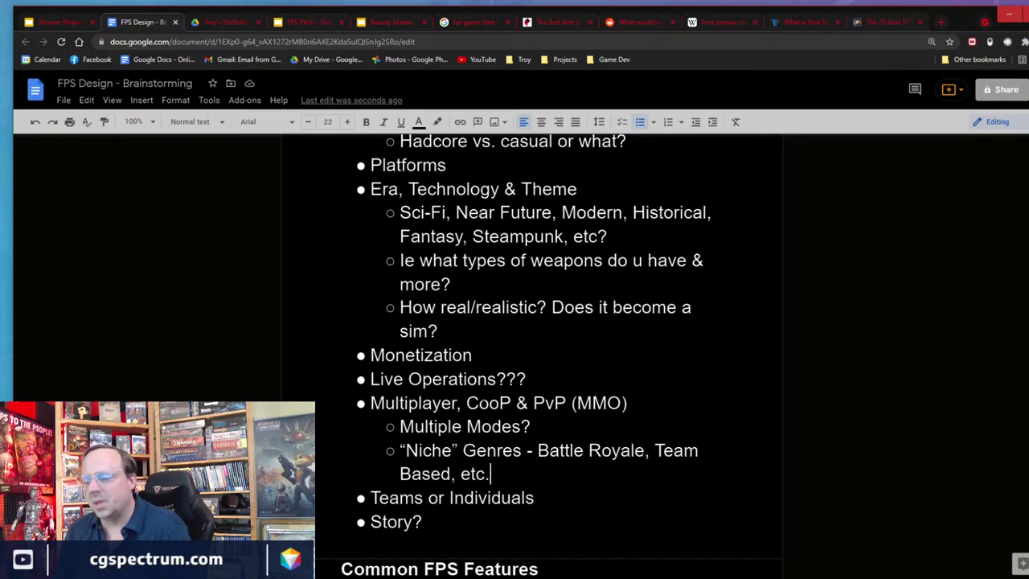
Enter "Camera, Controls" as the first bullet under the Common FPS Features heading.
{"action": "scroll", "coordinate": [531, 346], "scroll_direction": "down", "scroll_amount": 3}
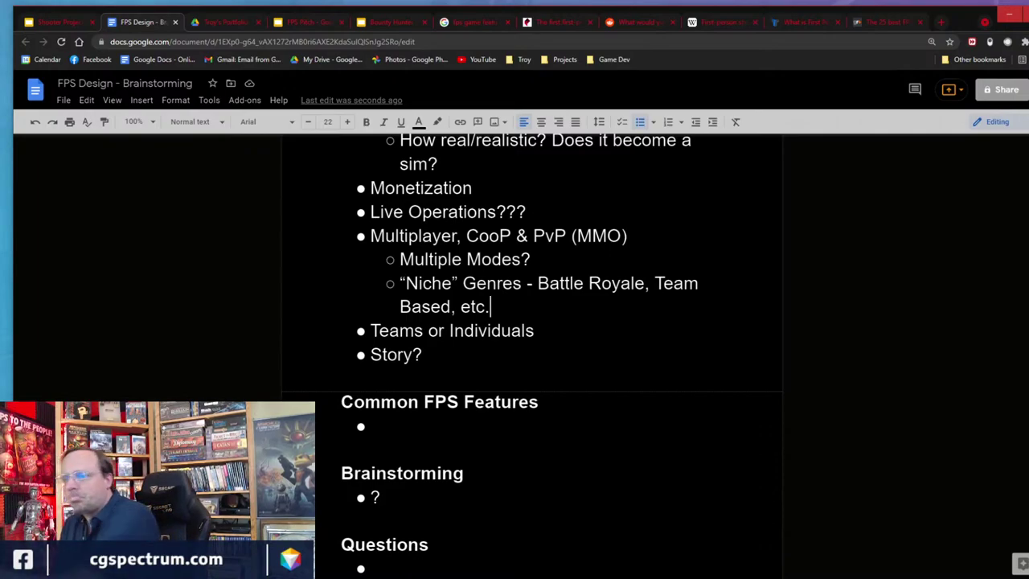
{"action": "left_click", "coordinate": [370, 426]}
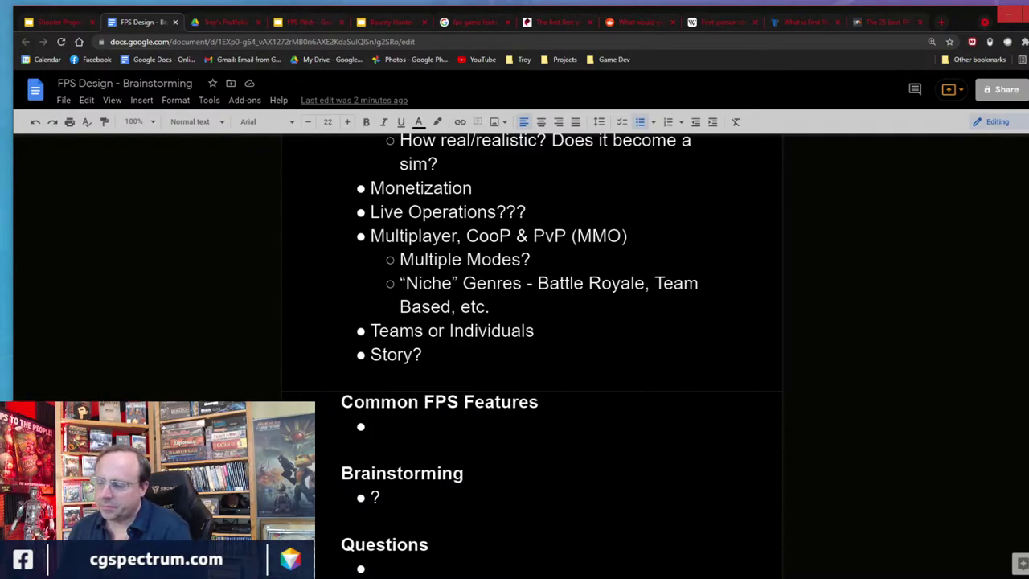
{"action": "scroll", "coordinate": [531, 354], "scroll_direction": "down", "scroll_amount": 3}
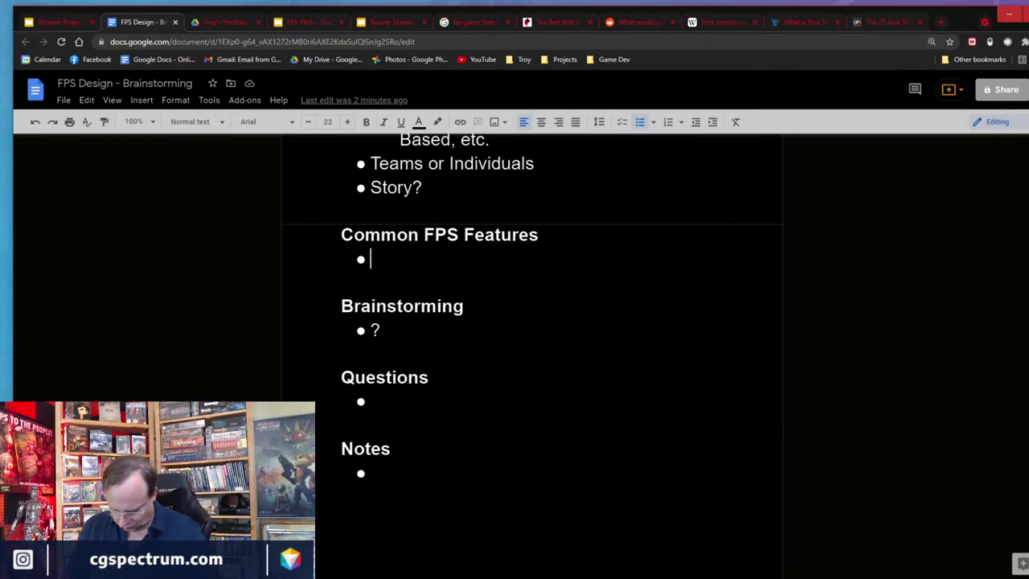
{"action": "type", "text": "Camera"}
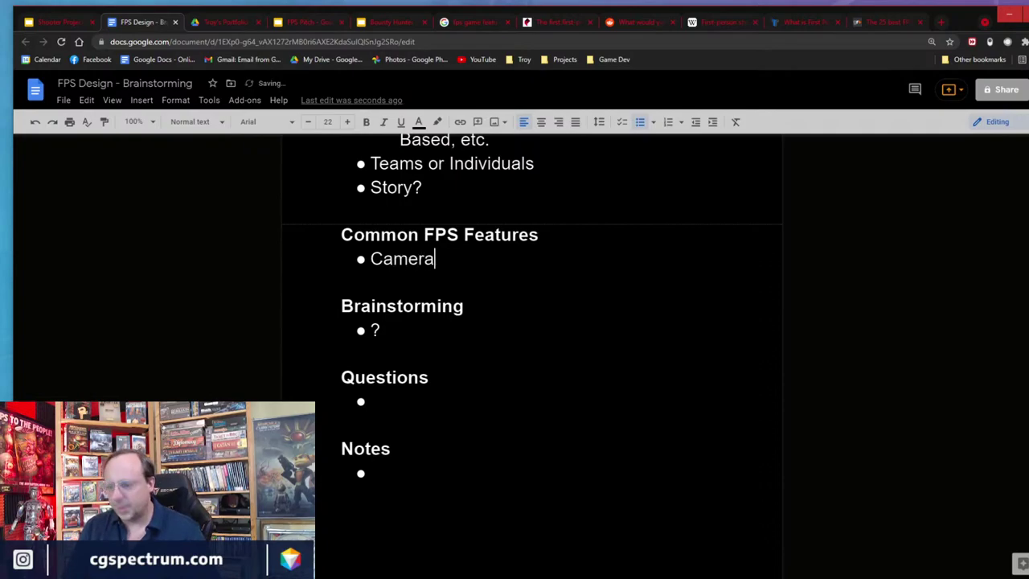
{"action": "type", "text": ", COnctrols"}
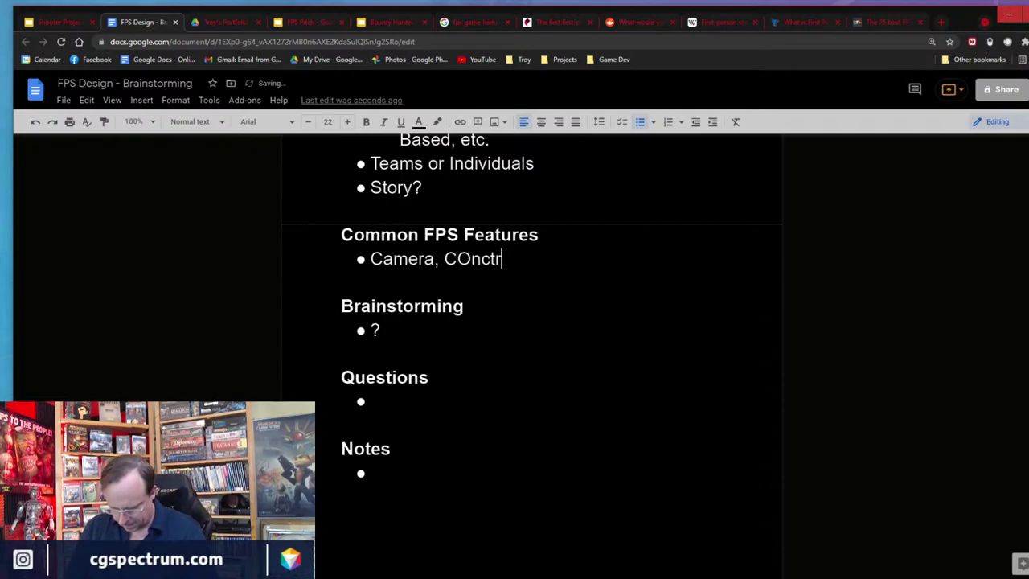
{"action": "key", "text": "Left"}
{"action": "key", "text": "Left"}
{"action": "key", "text": "Left"}
{"action": "key", "text": "Left"}
{"action": "key", "text": "Left"}
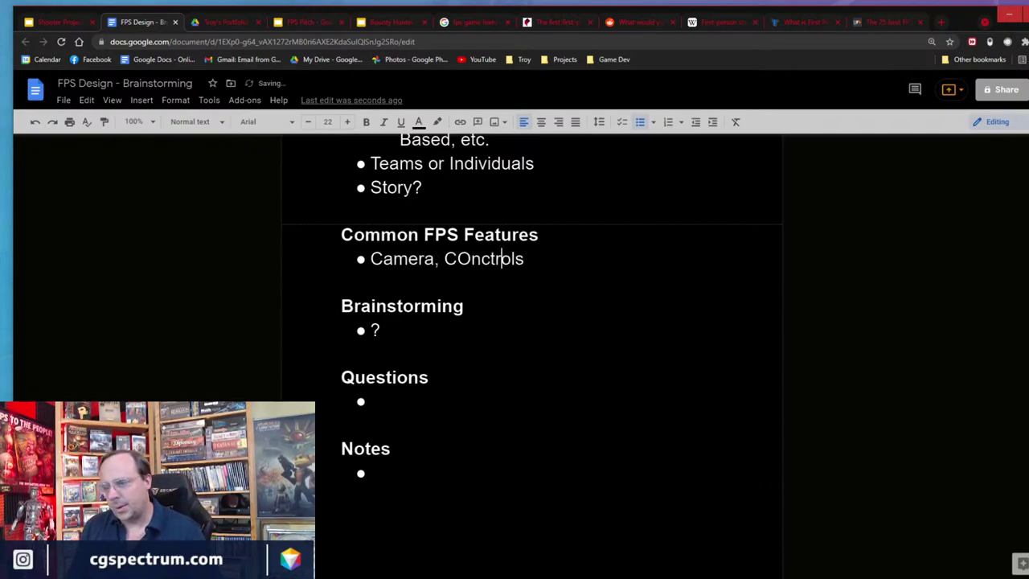
{"action": "key", "text": "BackSpace"}
{"action": "key", "text": "Left"}
{"action": "key", "text": "Left"}
{"action": "key", "text": "Right"}
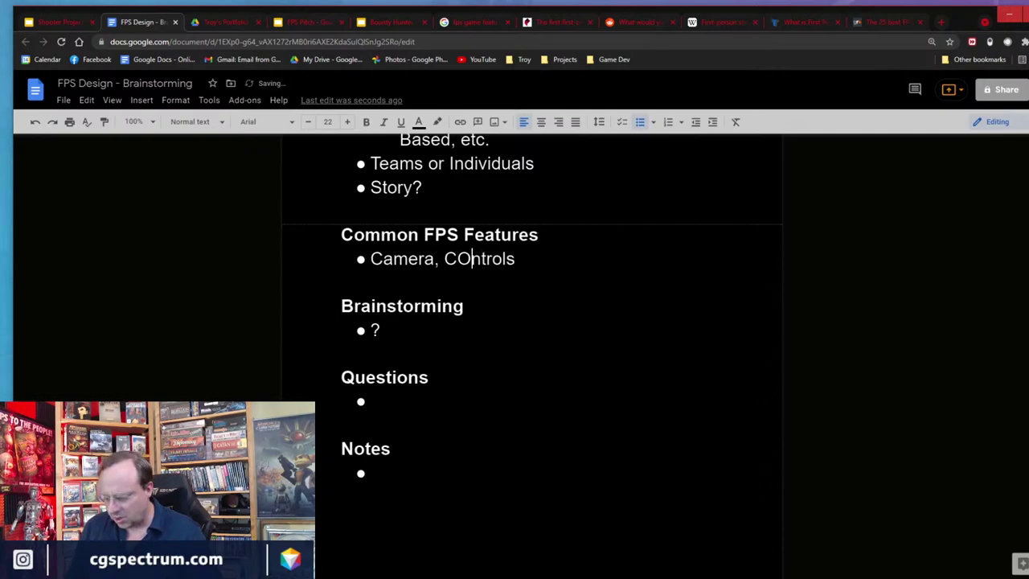
{"action": "key", "text": "BackSpace"}
{"action": "type", "text": "o"}
{"action": "key", "text": "End"}
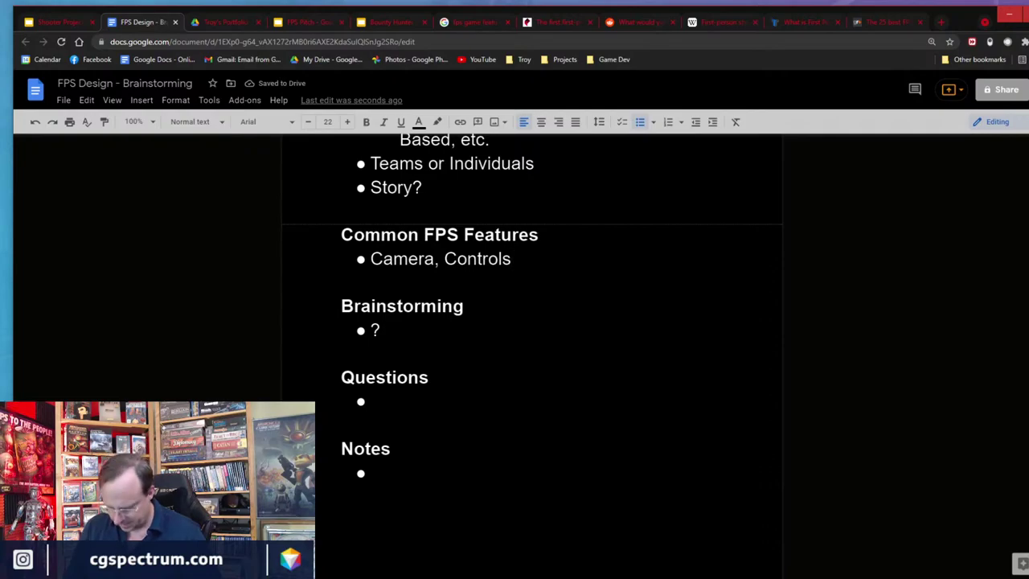
Add the bullet "Game Interface" below "Camera, Controls" in the Common FPS Features list.
{"action": "key", "text": "Return"}
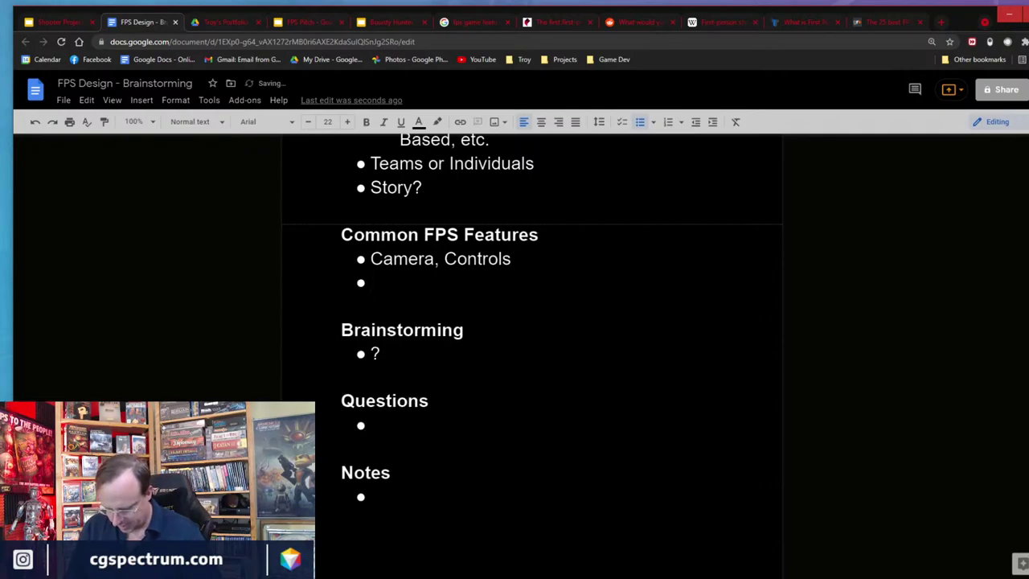
{"action": "type", "text": "Gsamer"}
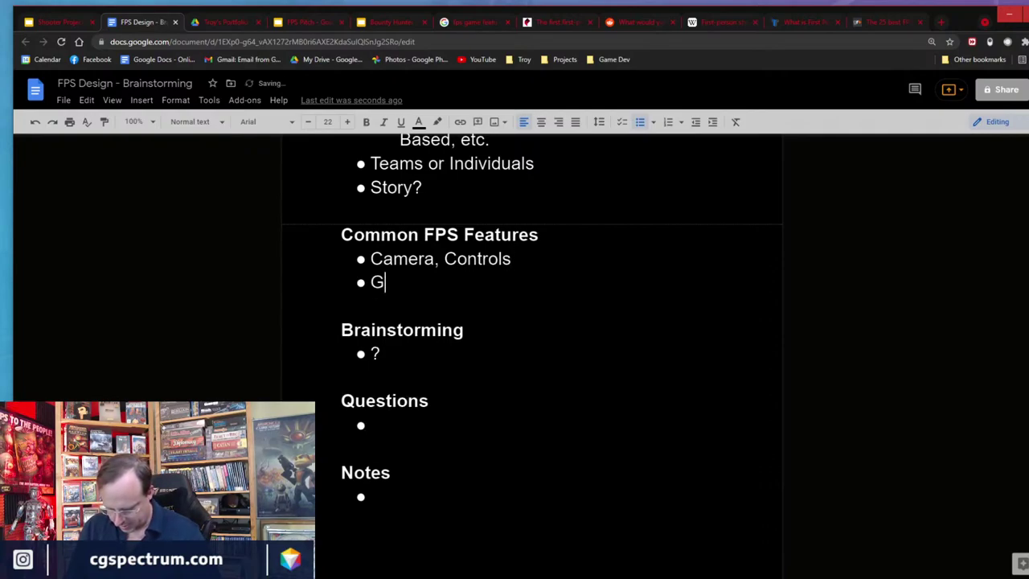
{"action": "key", "text": "BackSpace"}
{"action": "key", "text": "BackSpace"}
{"action": "key", "text": "BackSpace"}
{"action": "key", "text": "BackSpace"}
{"action": "key", "text": "BackSpace"}
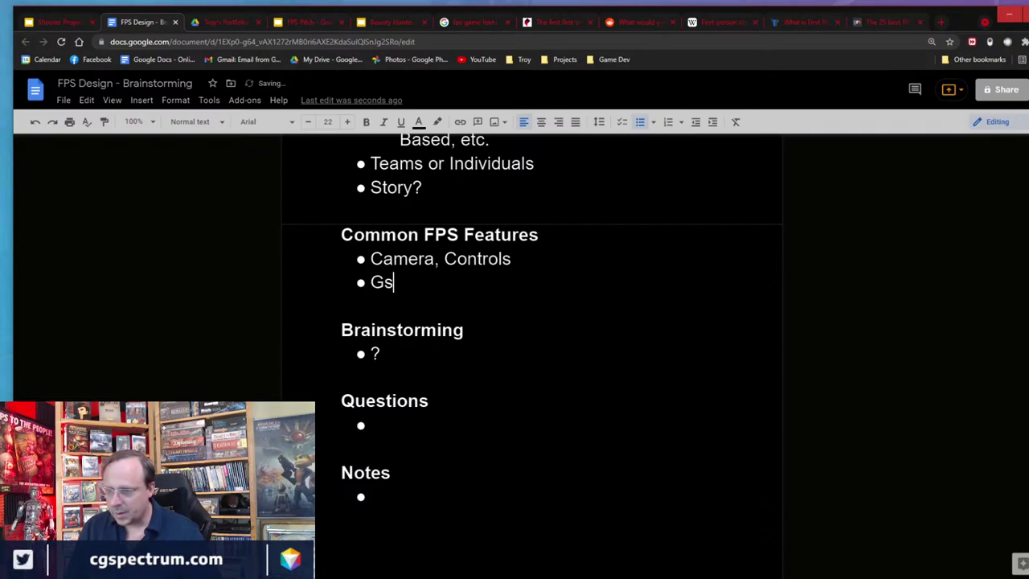
{"action": "type", "text": "amer"}
{"action": "key", "text": "BackSpace"}
{"action": "type", "text": "Interfa"}
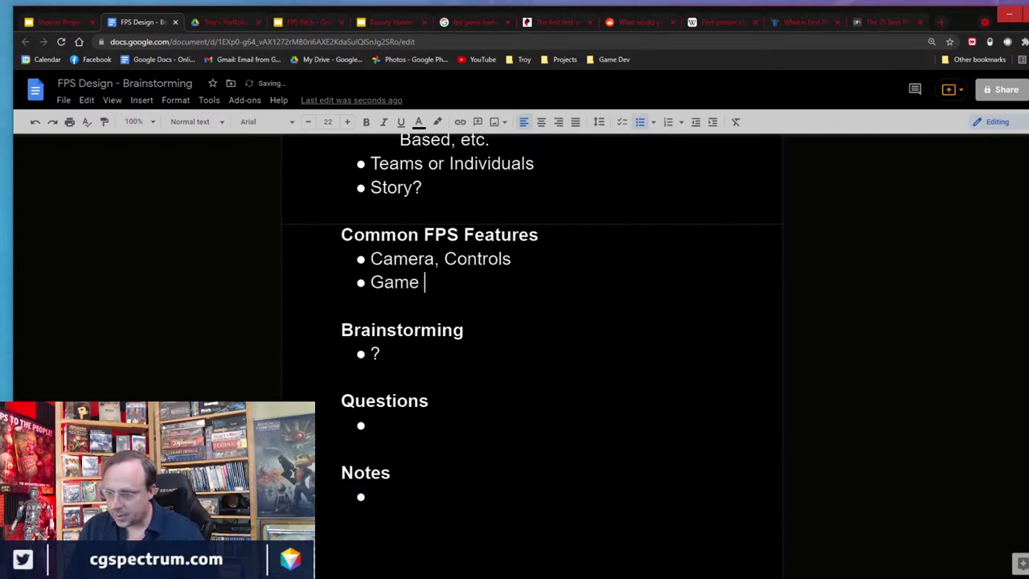
{"action": "type", "text": "ce"}
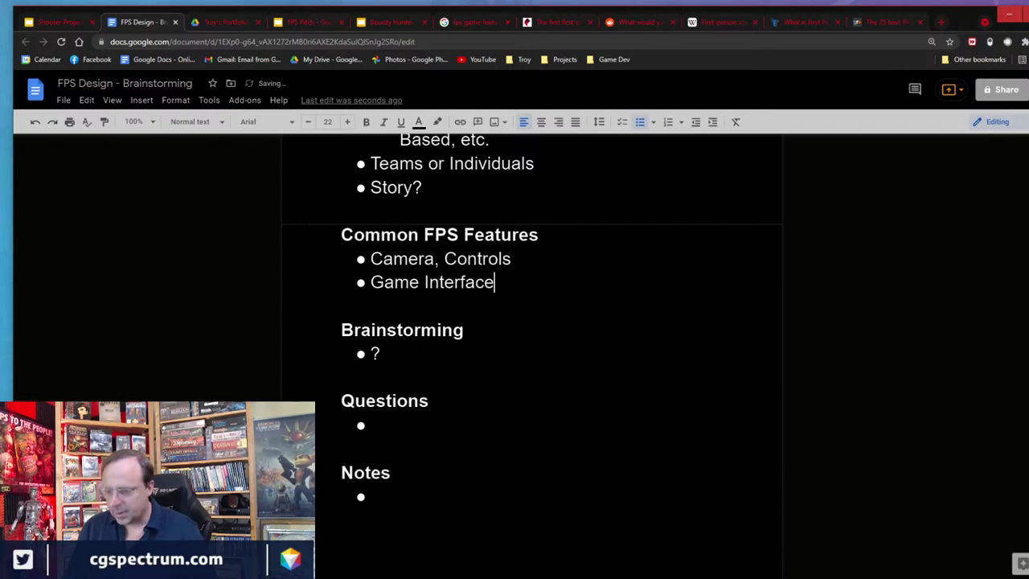
Add a bullet reading Game "Modes", with Modes in double quotation marks, below the Game Interface bullet.
{"action": "key", "text": "Return"}
{"action": "type", "text": "Game "}
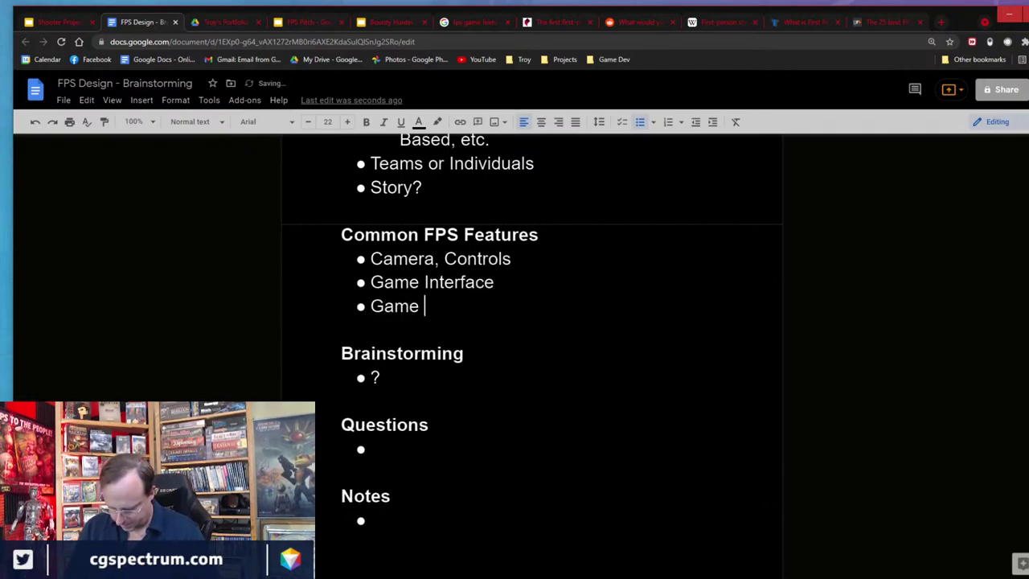
{"action": "type", "text": "\"Modes\""}
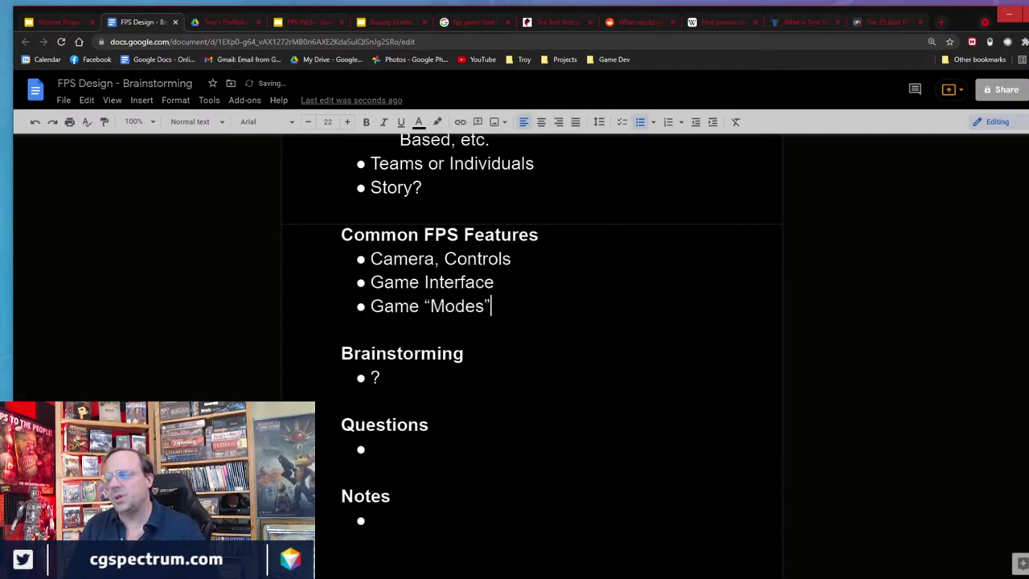
Append "(In Game & Front End)" to the Game Interface bullet.
{"action": "left_click", "coordinate": [495, 283]}
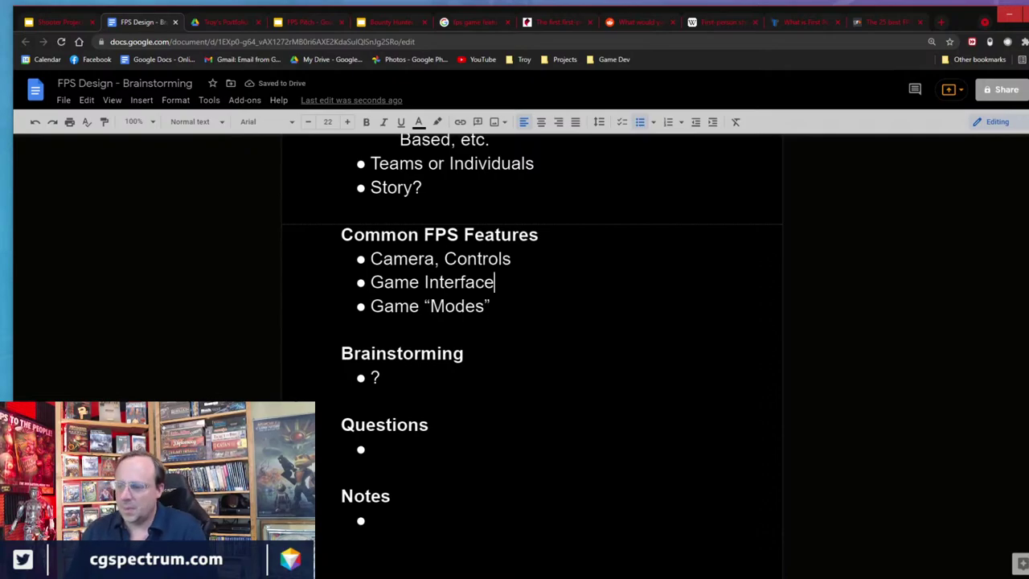
{"action": "type", "text": "(In Game "}
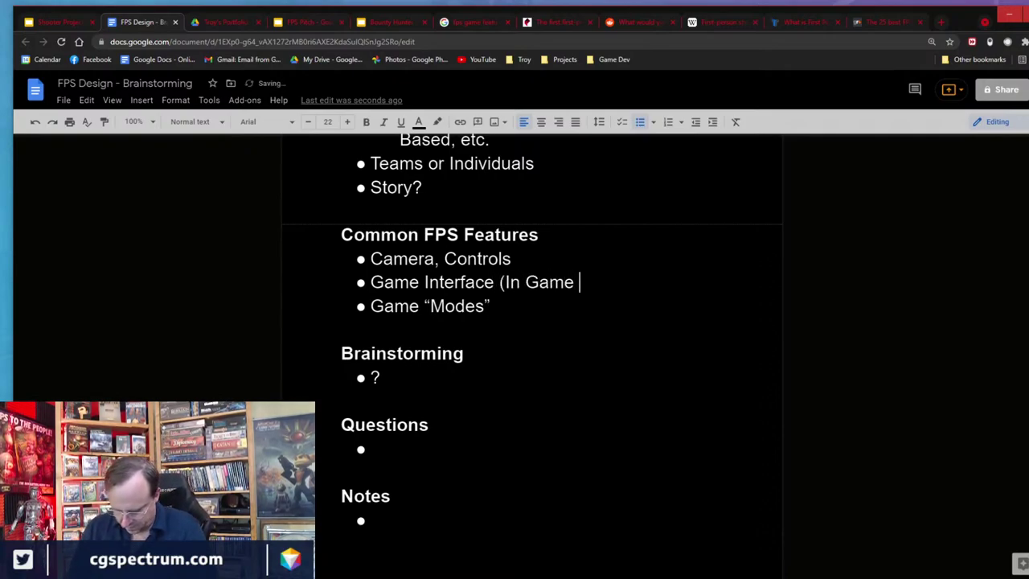
{"action": "type", "text": "& Front ENd)"}
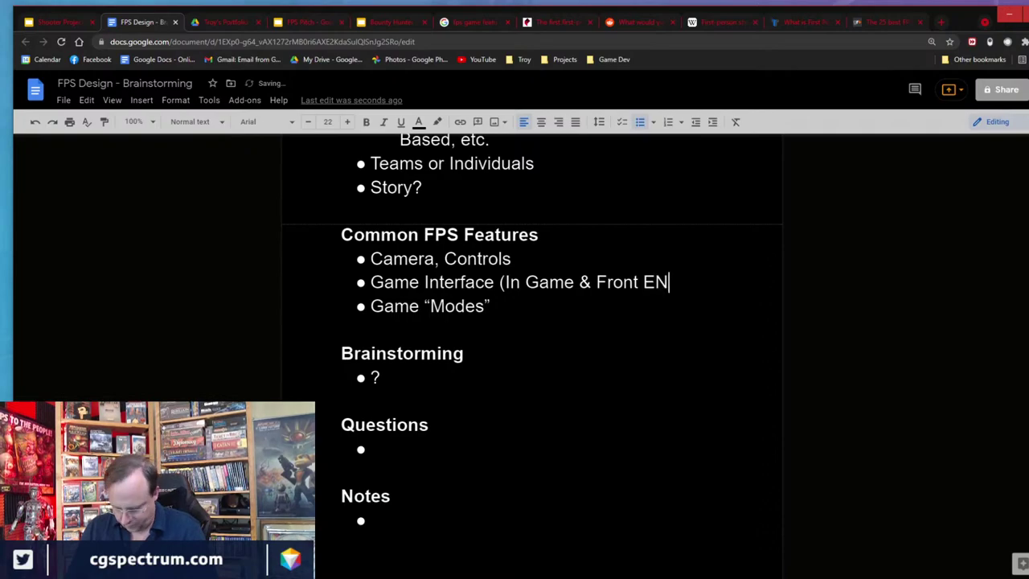
{"action": "left_click", "coordinate": [667, 282]}
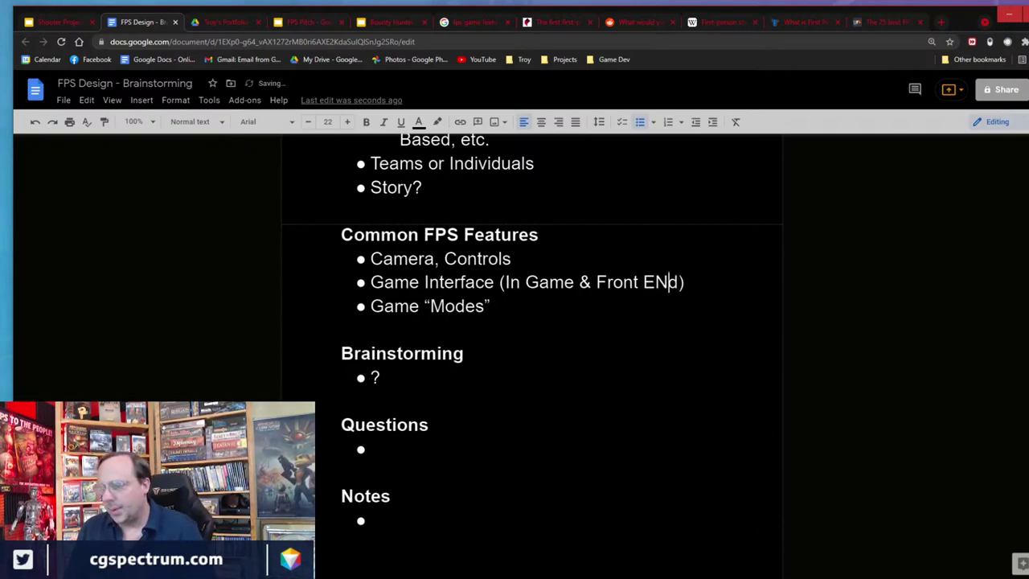
{"action": "key", "text": "BackSpace"}
{"action": "type", "text": "n"}
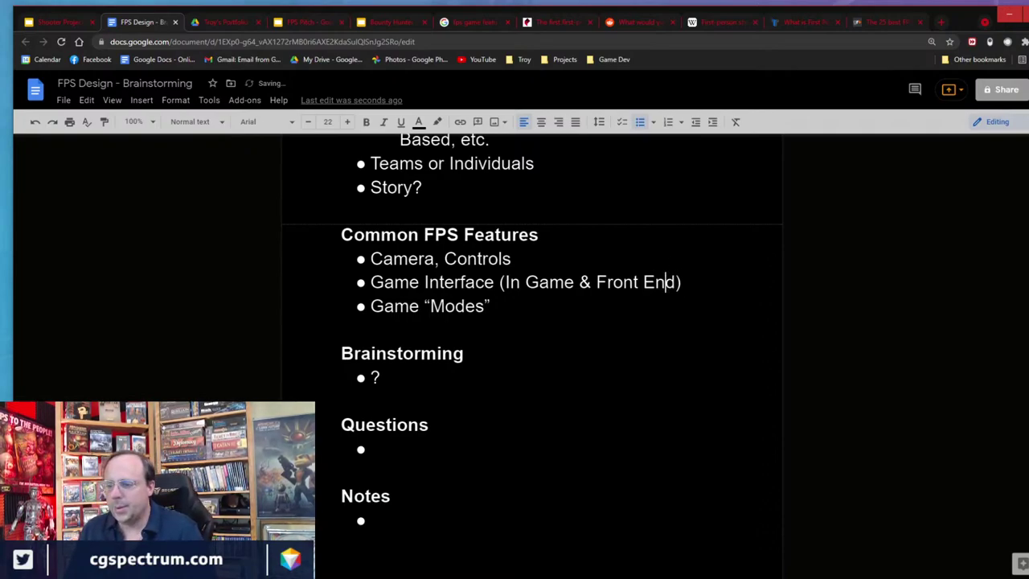
Append "(Single Player, CooP, Multiplayer, and multiple modes)" to the Game "Modes" bullet.
{"action": "left_click", "coordinate": [490, 306]}
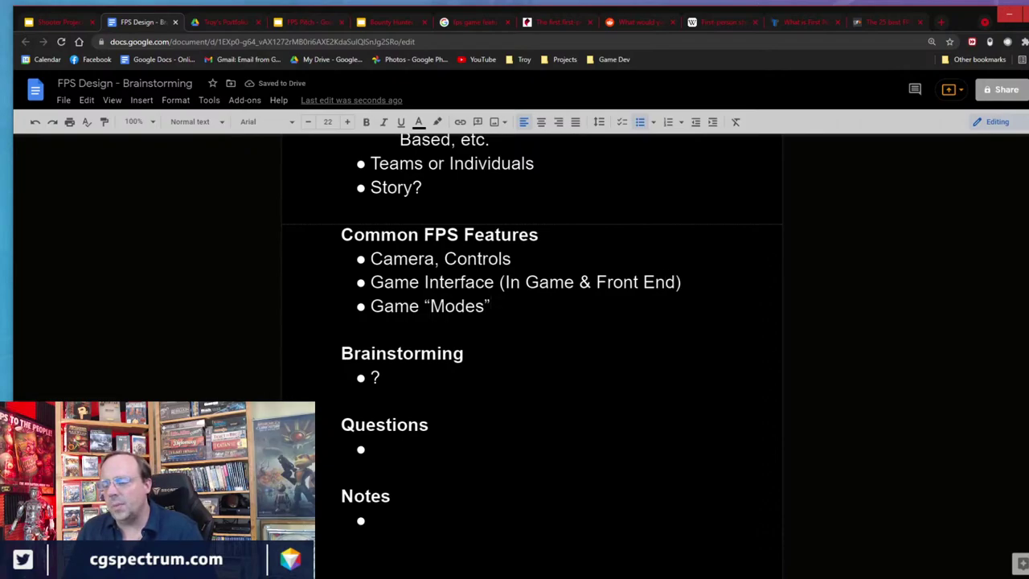
{"action": "type", "text": "("}
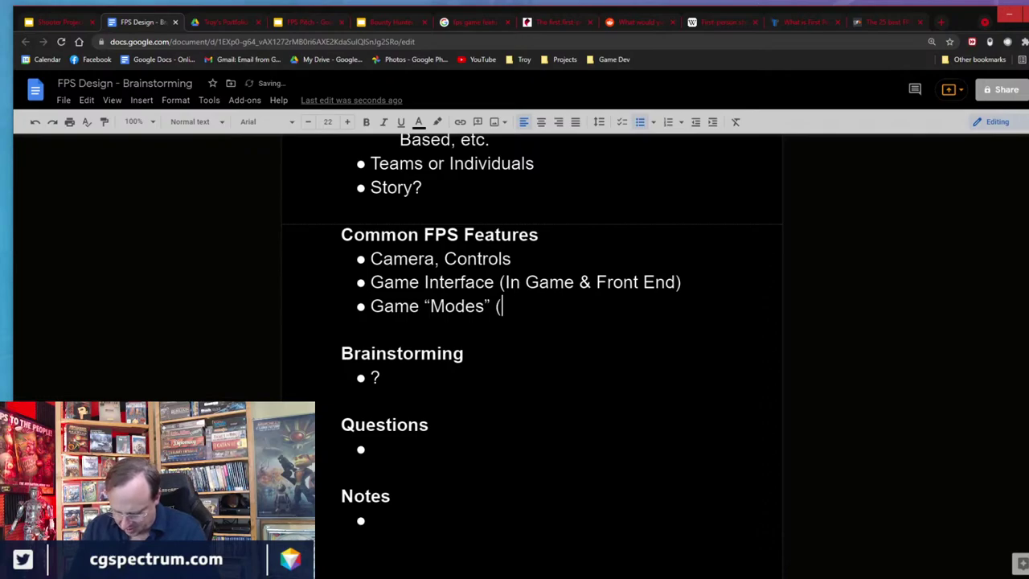
{"action": "type", "text": "Single P"}
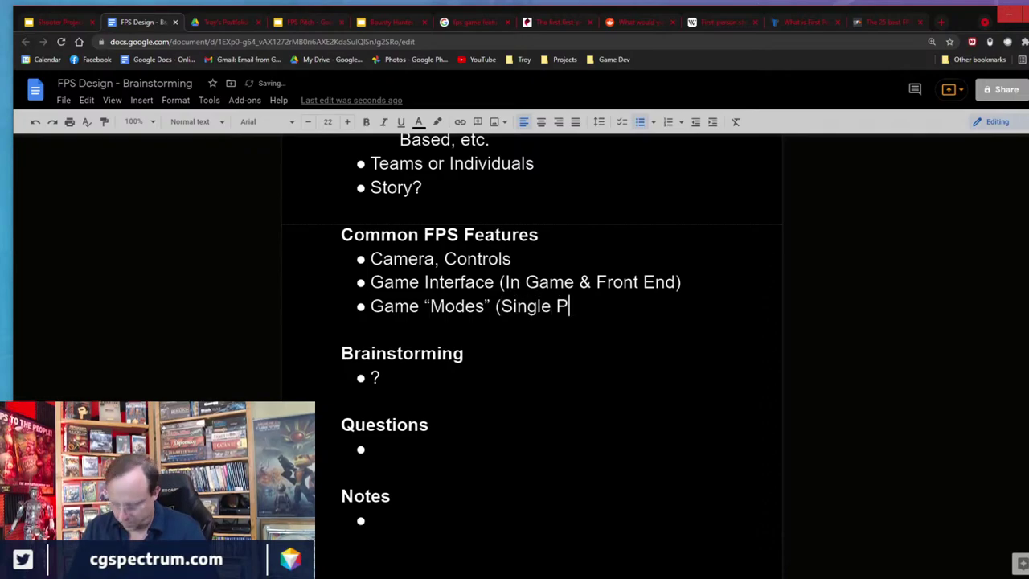
{"action": "type", "text": "layer, Coo"}
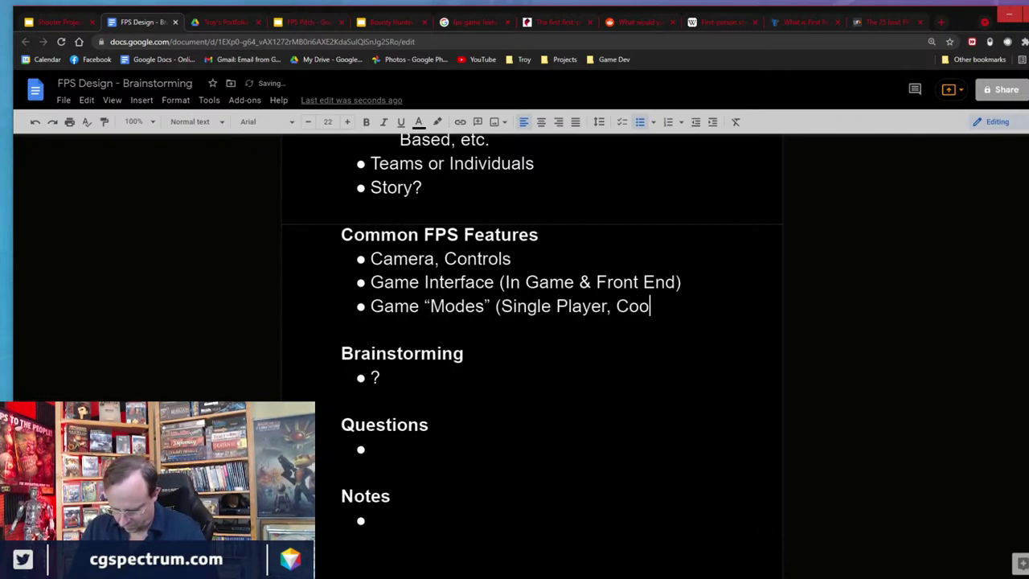
{"action": "type", "text": "P, Multiplay"}
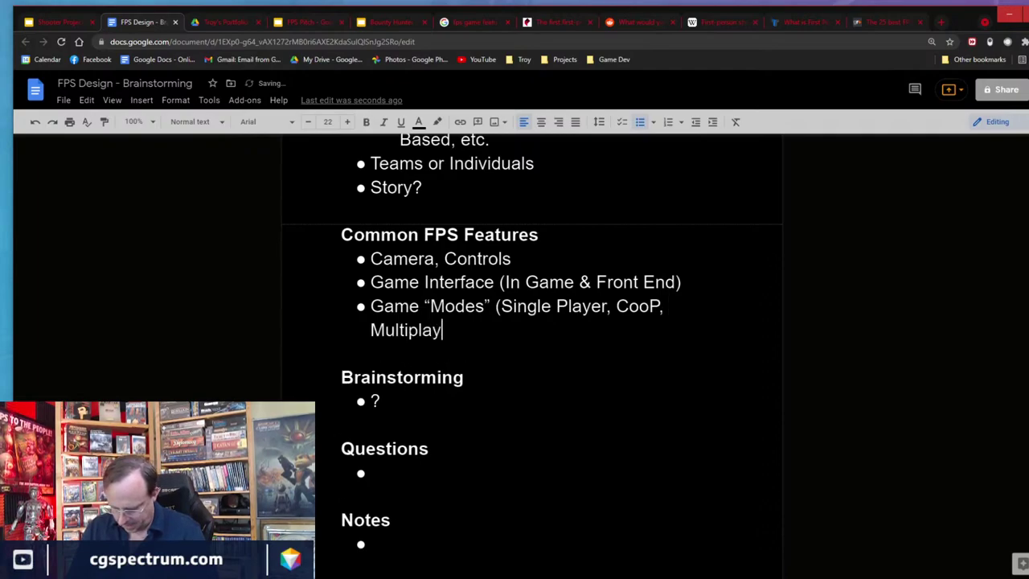
{"action": "type", "text": "er, and multipole"}
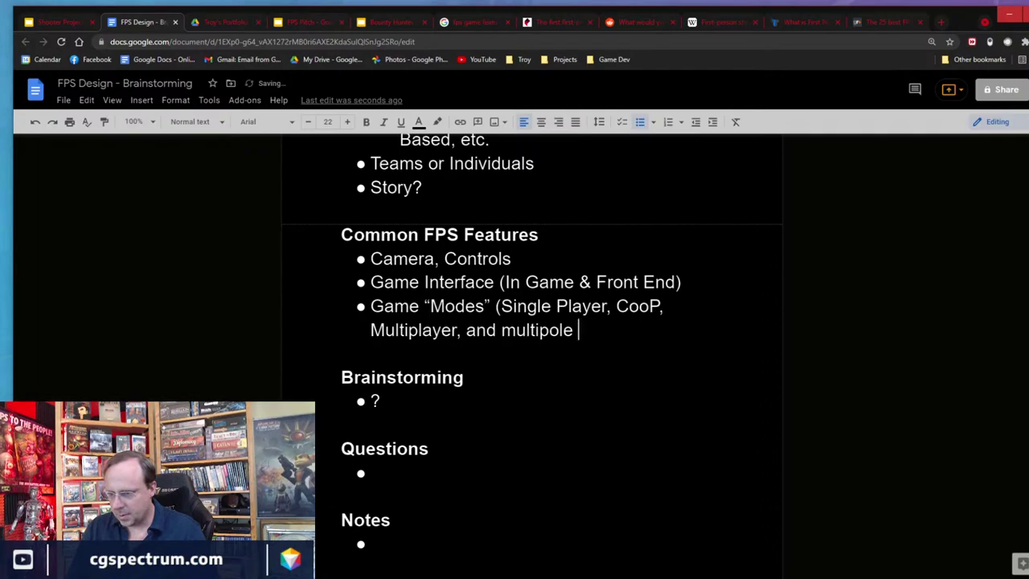
{"action": "key", "text": "BackSpace"}
{"action": "key", "text": "BackSpace"}
{"action": "key", "text": "BackSpace"}
{"action": "key", "text": "BackSpace"}
{"action": "type", "text": "le modes)"}
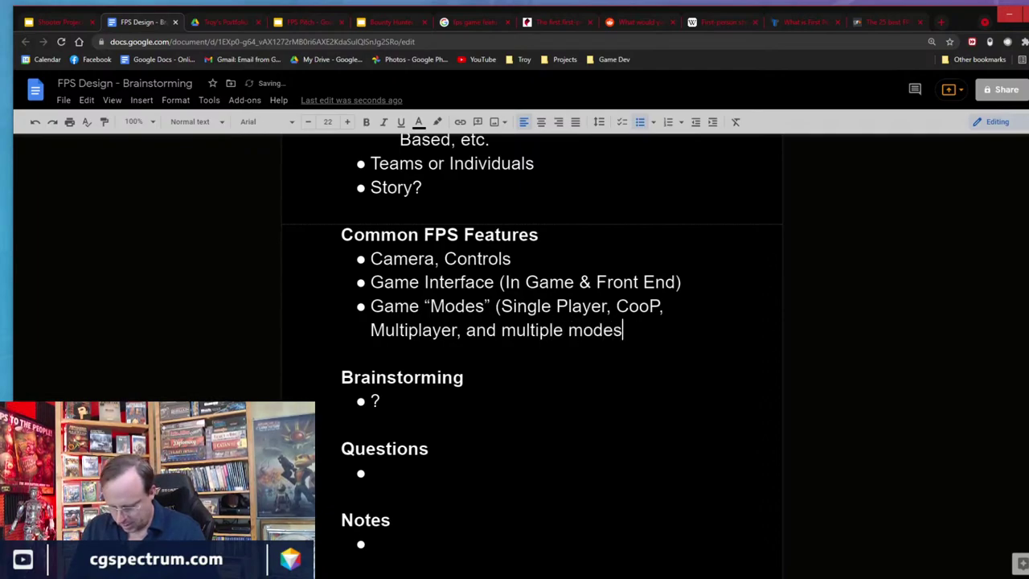
Insert "Battle Royale," between "Multiplayer," and "and multiple modes" in the Game "Modes" bullet.
{"action": "key", "text": "Left"}
{"action": "key", "text": "Left"}
{"action": "key", "text": "Left"}
{"action": "key", "text": "Left"}
{"action": "key", "text": "Left"}
{"action": "key", "text": "Left"}
{"action": "key", "text": "Left"}
{"action": "key", "text": "Left"}
{"action": "key", "text": "Left"}
{"action": "key", "text": "Left"}
{"action": "key", "text": "Left"}
{"action": "key", "text": "Left"}
{"action": "key", "text": "Left"}
{"action": "key", "text": "Left"}
{"action": "key", "text": "Left"}
{"action": "key", "text": "Left"}
{"action": "key", "text": "Left"}
{"action": "key", "text": "Left"}
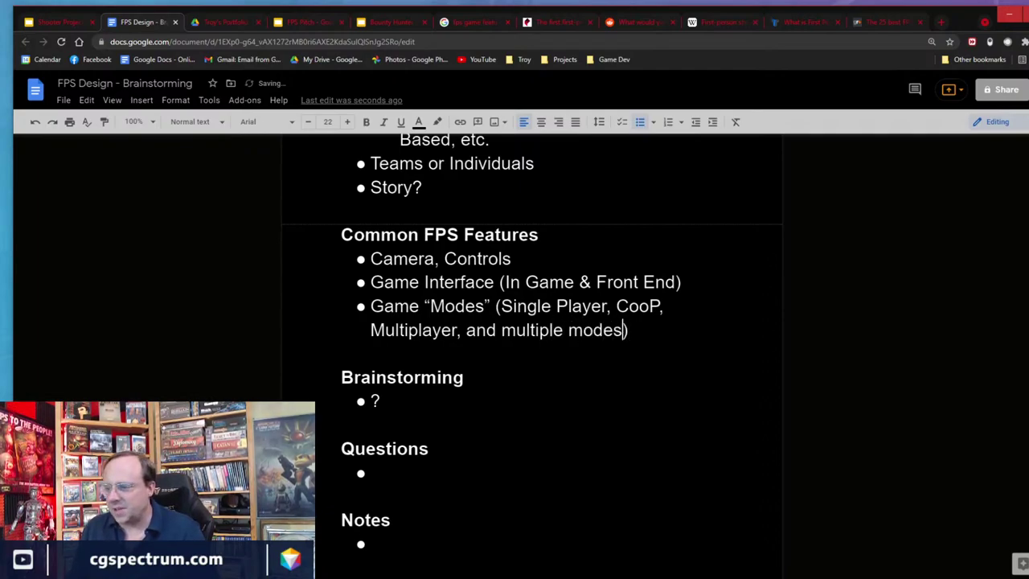
{"action": "key", "text": "Left"}
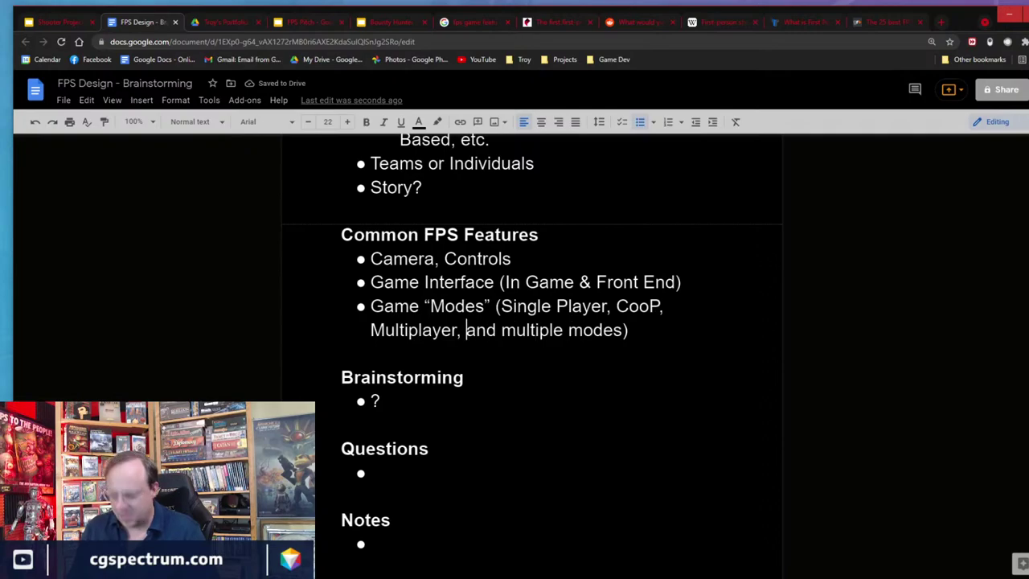
{"action": "type", "text": "Battle Royale,"}
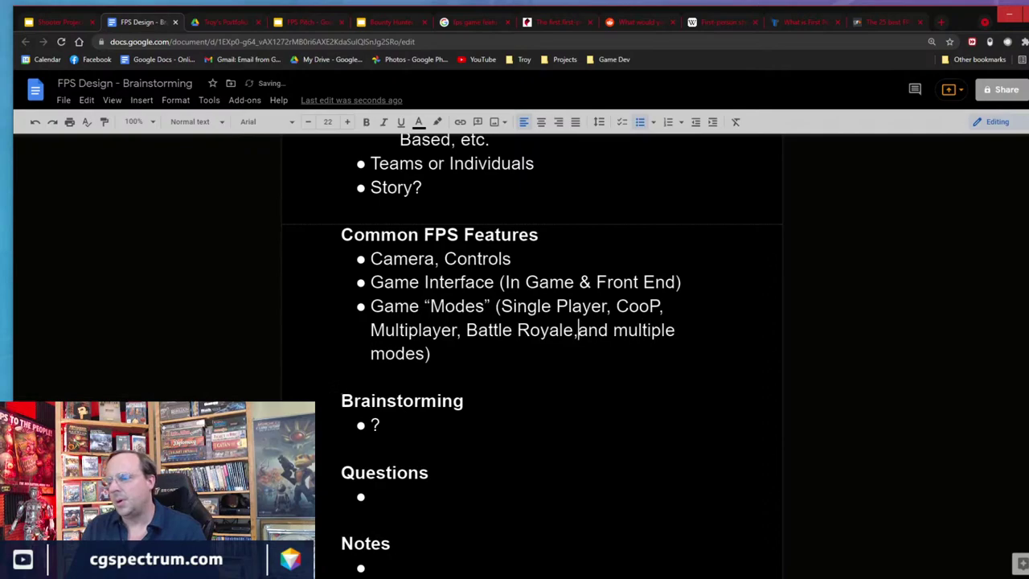
Remove the comma after "Battle Royale" and add a bullet reading "Weapons & Attacks" below the Game "Modes" bullet.
{"action": "key", "text": "BackSpace"}
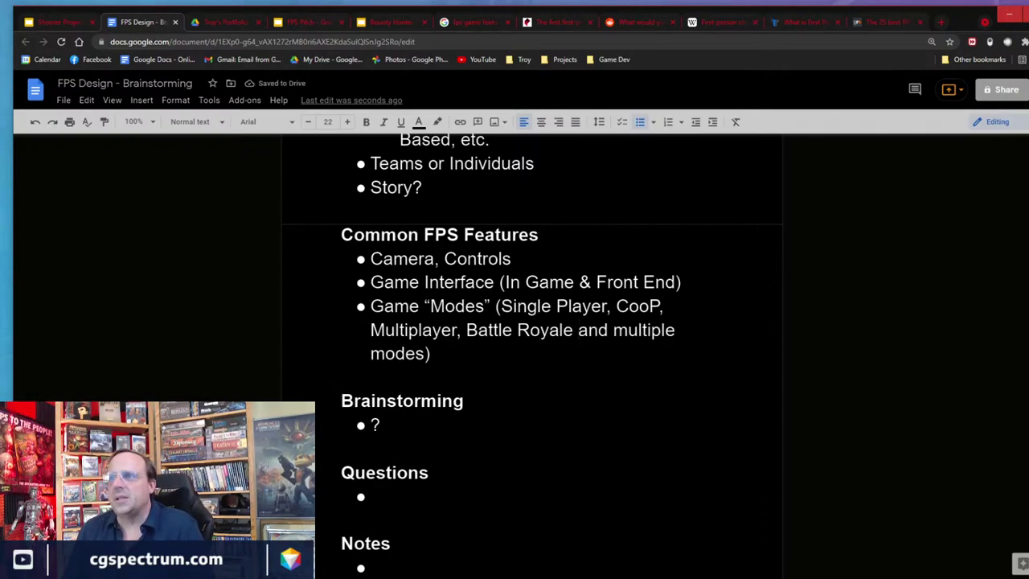
{"action": "left_click", "coordinate": [431, 354]}
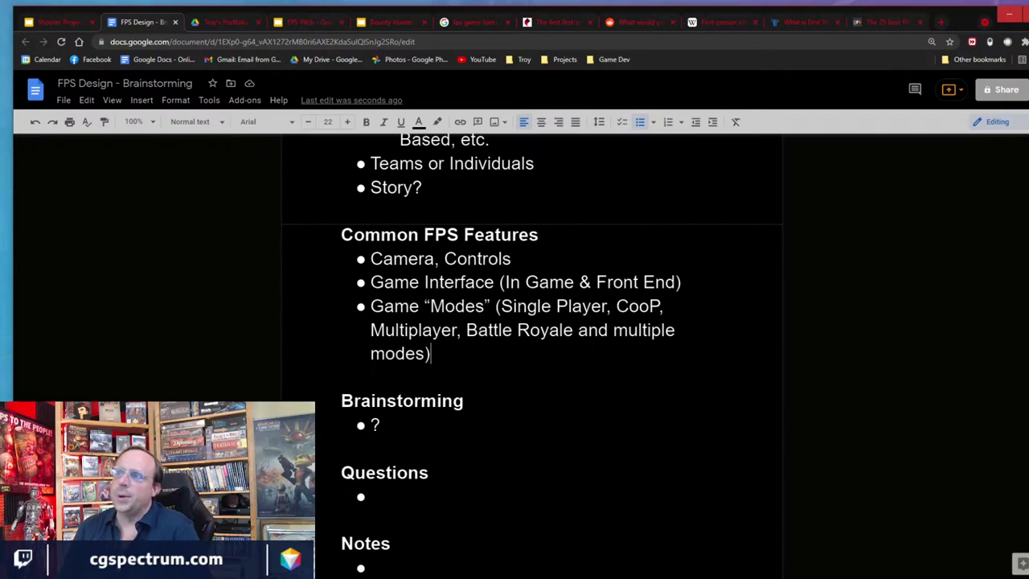
{"action": "key", "text": "Return"}
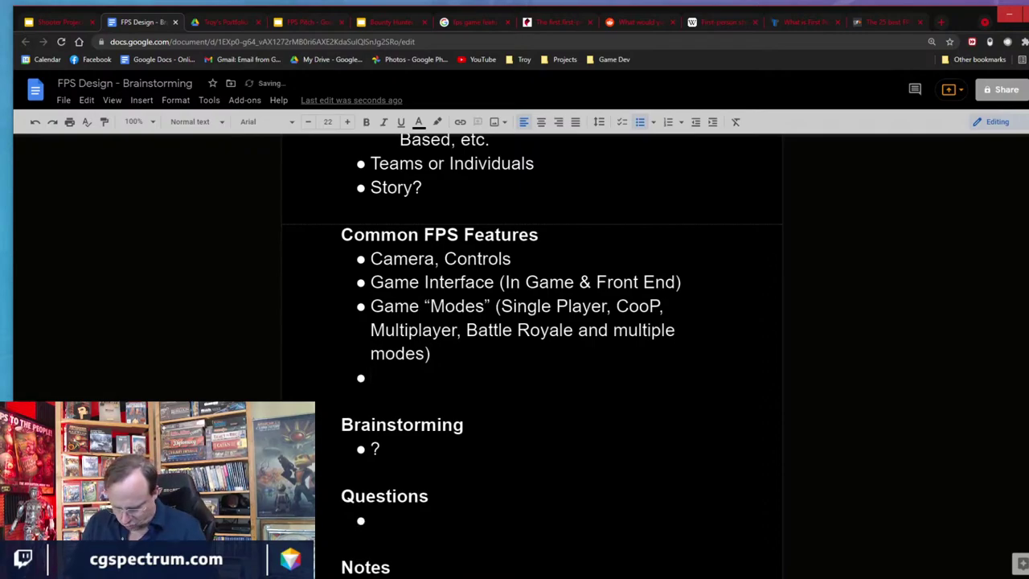
{"action": "type", "text": "We"}
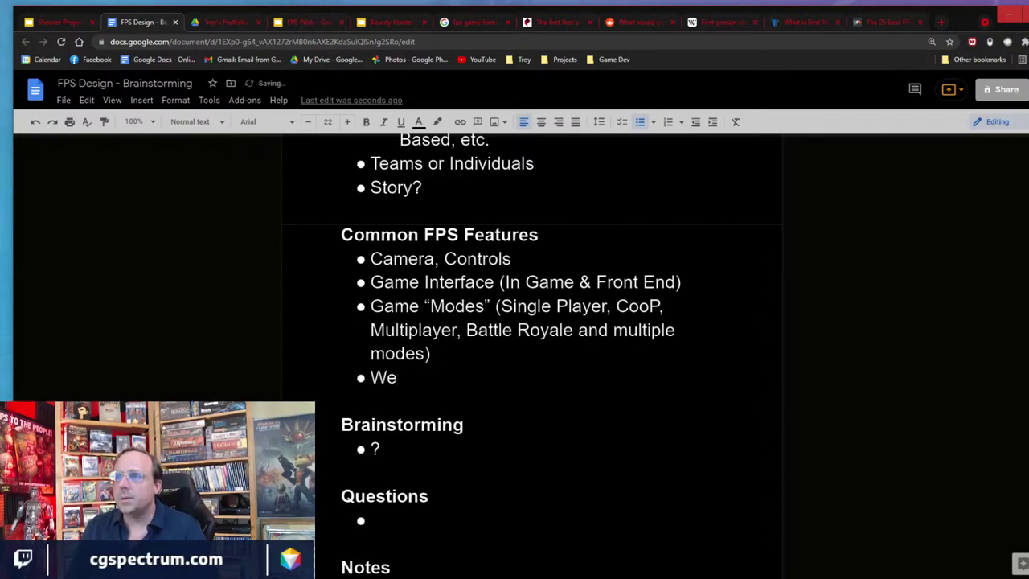
{"action": "type", "text": "apons & "}
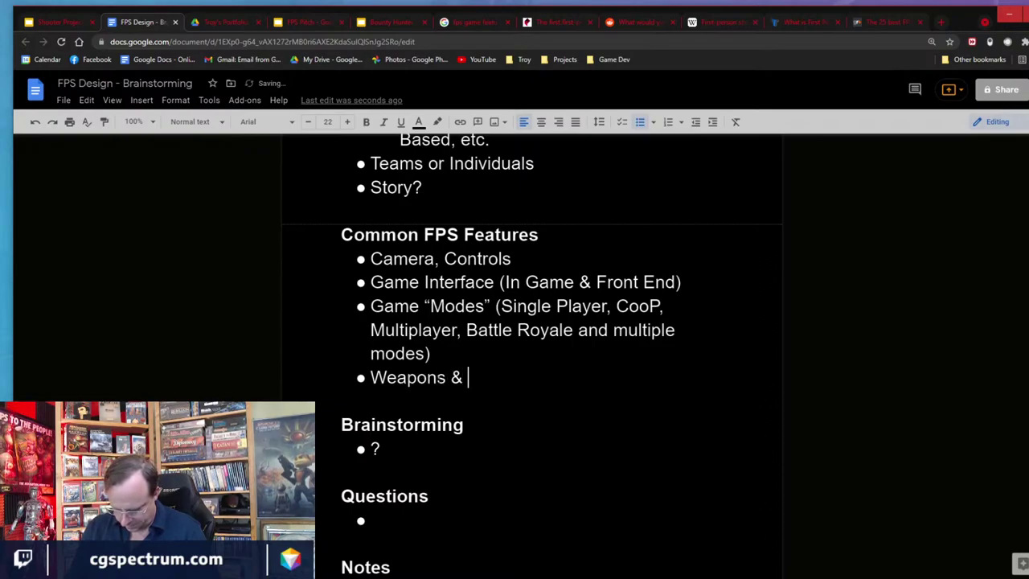
{"action": "type", "text": "Attacks"}
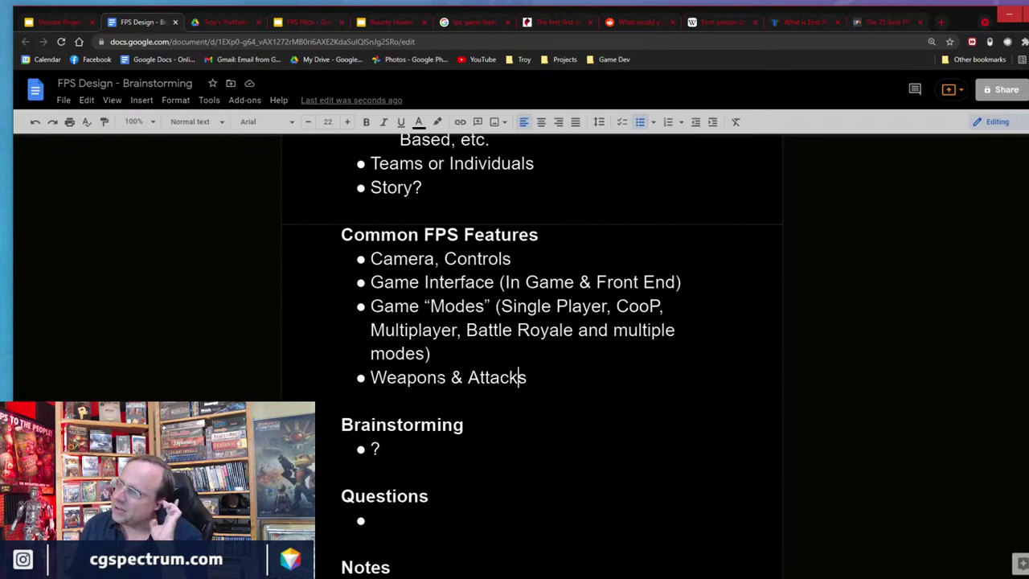
Append "(Melle, Magic,Items, etc.)" to the Weapons & Attacks bullet.
{"action": "left_click", "coordinate": [492, 377]}
{"action": "left_click", "coordinate": [484, 377]}
{"action": "left_click", "coordinate": [467, 377]}
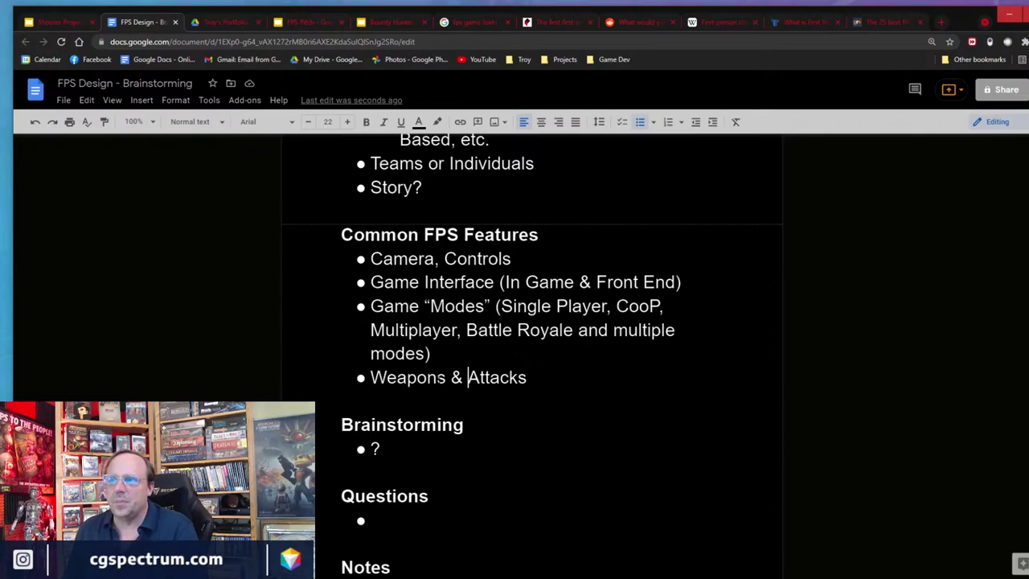
{"action": "left_click", "coordinate": [527, 377]}
{"action": "type", "text": "(Mel"}
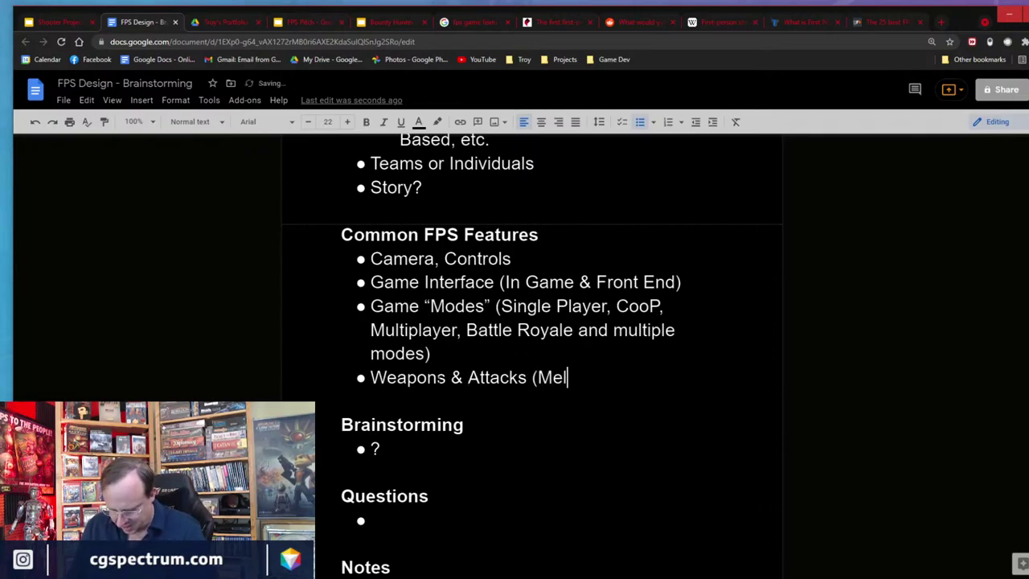
{"action": "type", "text": "le, Magic, "}
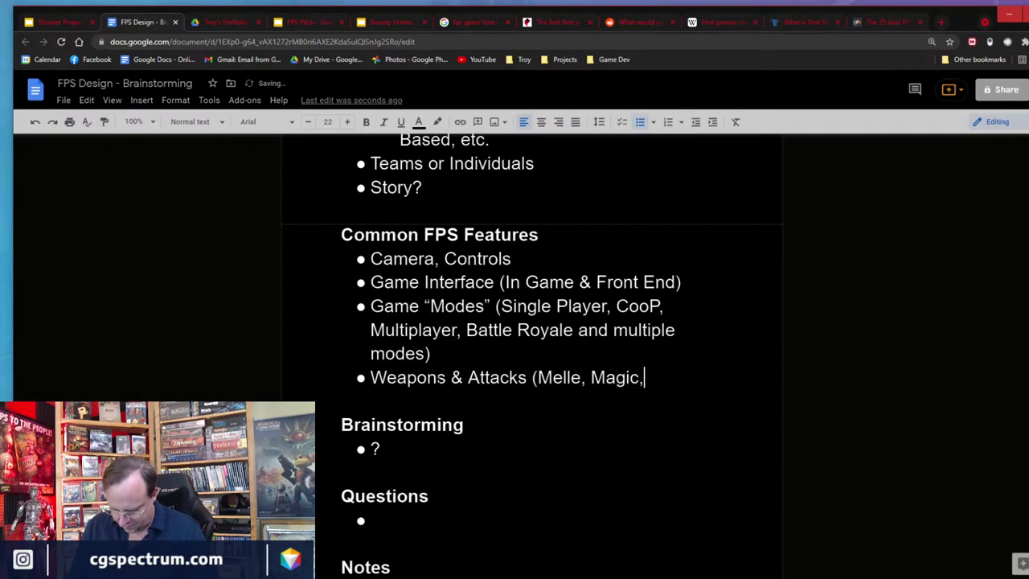
{"action": "type", "text": "Items, "}
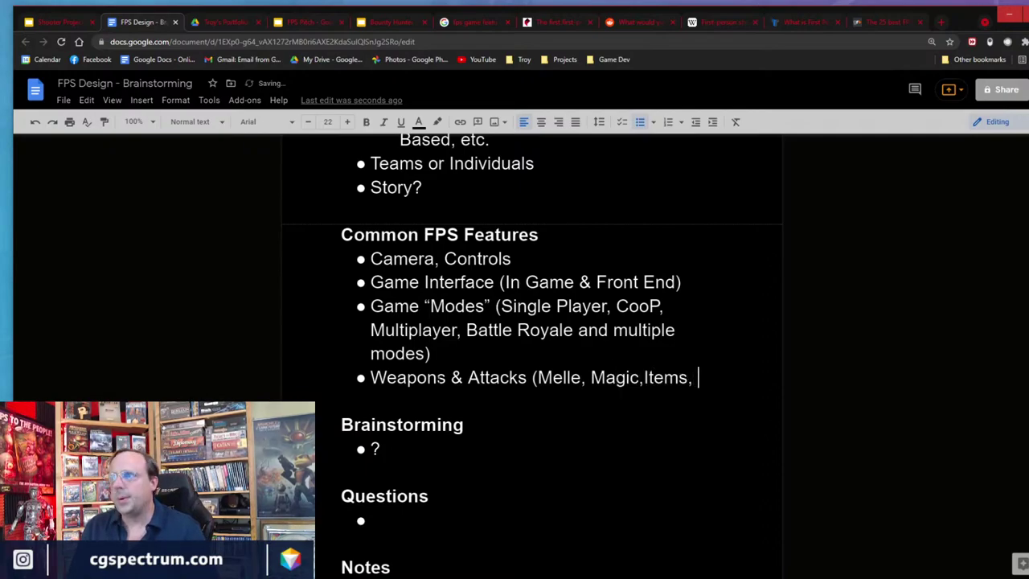
{"action": "type", "text": "etc.)"}
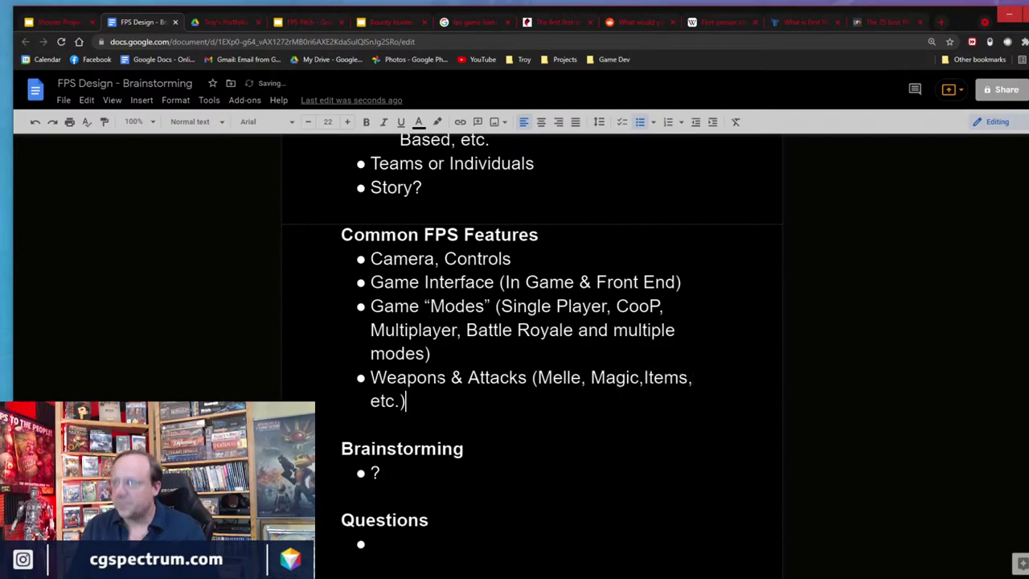
Insert the missing space between "Magic," and "Items" in the Weapons & Attacks bullet.
{"action": "key", "text": "Up"}
{"action": "key", "text": "End"}
{"action": "key", "text": "Left"}
{"action": "key", "text": "Left"}
{"action": "key", "text": "Left"}
{"action": "key", "text": "Left"}
{"action": "key", "text": "Left"}
{"action": "key", "text": "Left"}
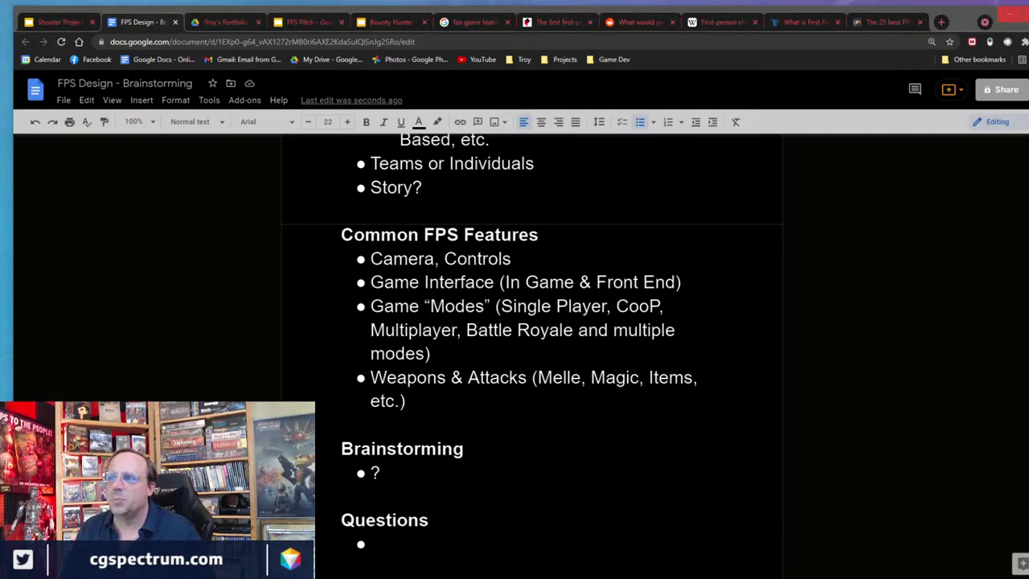
Insert "Other" before "Attacks" in the weapons bullet and change "Melle" to "Mele".
{"action": "left_click", "coordinate": [468, 377]}
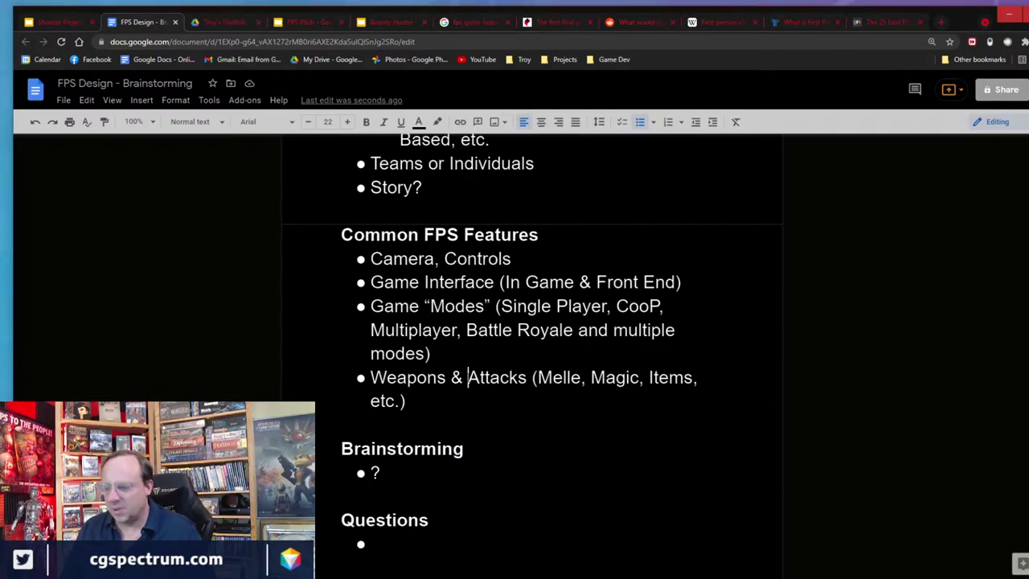
{"action": "type", "text": "Other"}
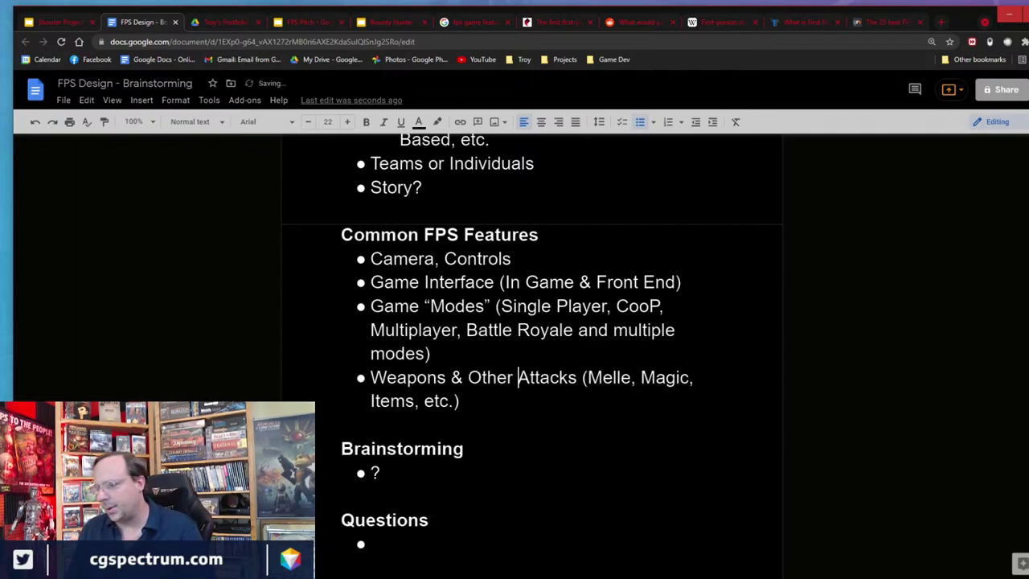
{"action": "key", "text": "Right"}
{"action": "key", "text": "Right"}
{"action": "key", "text": "Right"}
{"action": "key", "text": "Right"}
{"action": "key", "text": "Right"}
{"action": "key", "text": "Right"}
{"action": "key", "text": "Right"}
{"action": "key", "text": "Right"}
{"action": "key", "text": "Right"}
{"action": "key", "text": "Right"}
{"action": "key", "text": "Right"}
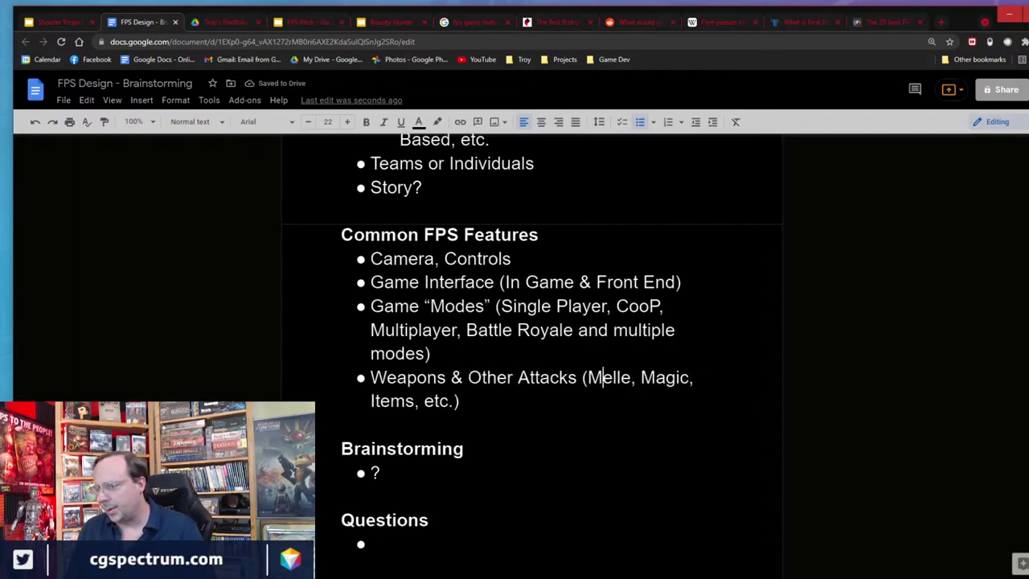
{"action": "key", "text": "Delete"}
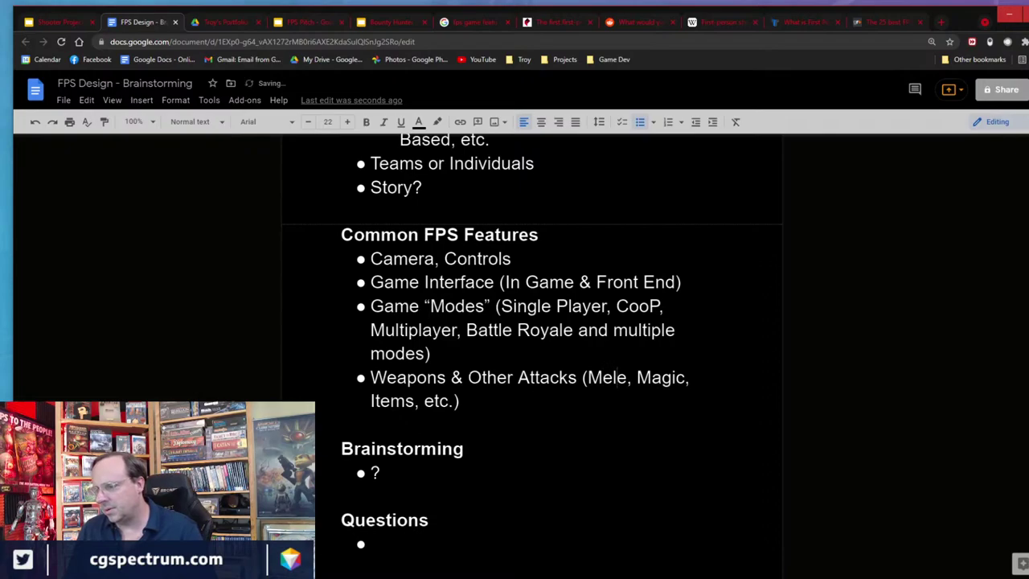
Add a bullet reading "Player Movement" between the Game "Modes" and Weapons & Other Attacks bullets.
{"action": "key", "text": "Down"}
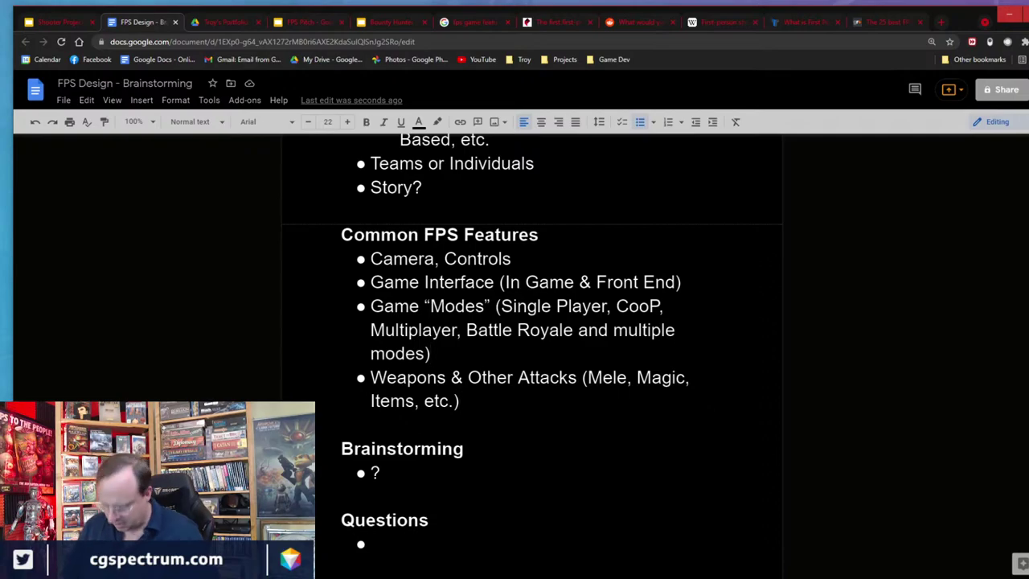
{"action": "key", "text": "Return"}
{"action": "type", "text": "Pla"}
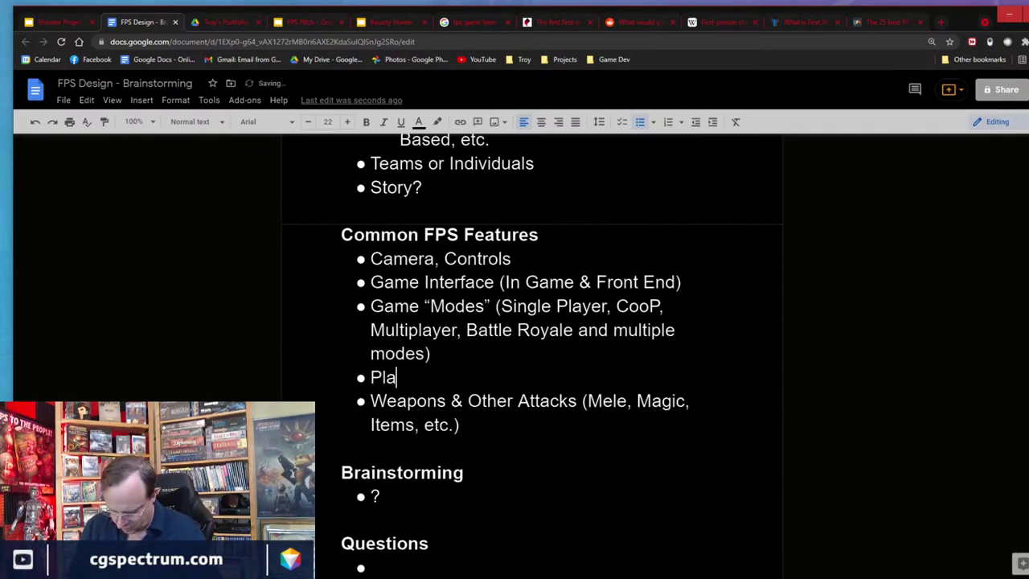
{"action": "type", "text": "yer Movement"}
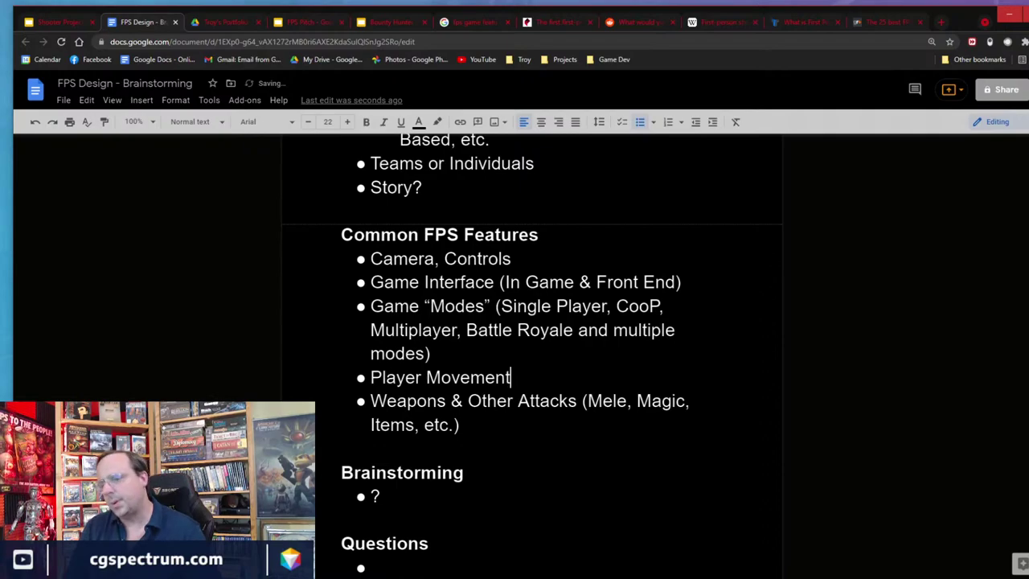
Add a bullet reading "Health, Healing, Damage, Repair" below the Weapons & Other Attacks bullet.
{"action": "key", "text": "Down"}
{"action": "key", "text": "Down"}
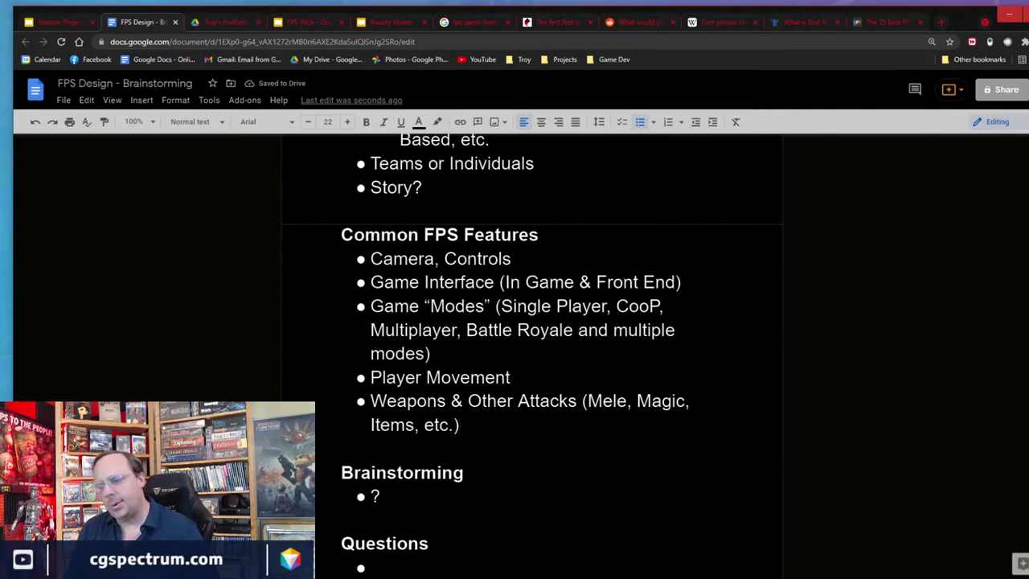
{"action": "key", "text": "Return"}
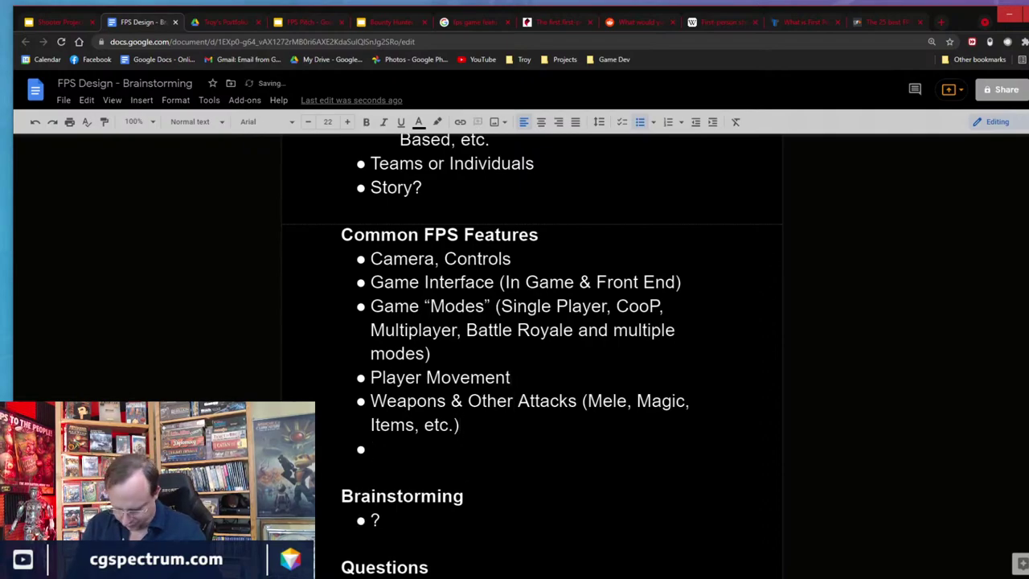
{"action": "type", "text": "Health, Hea"}
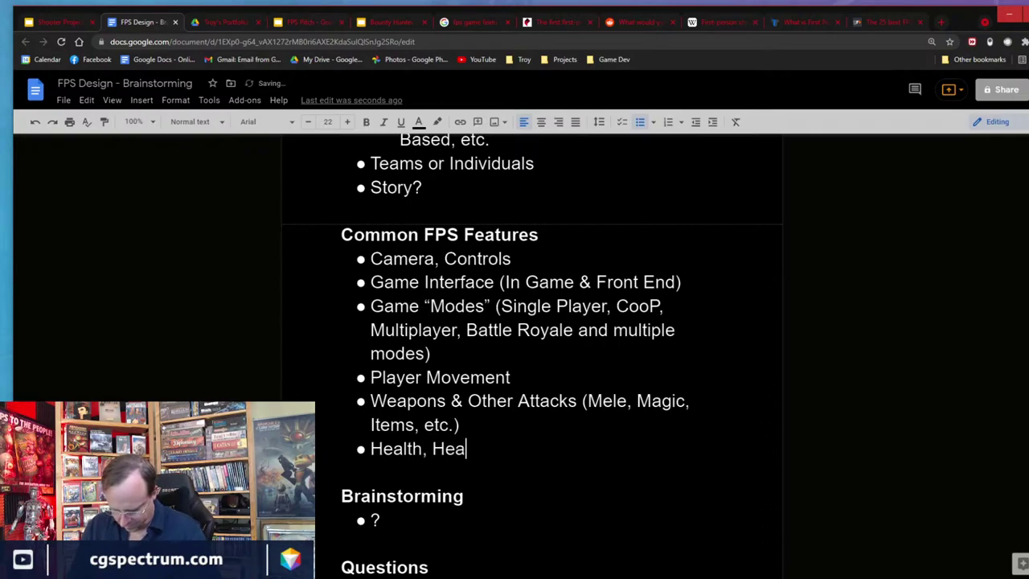
{"action": "type", "text": "ling, Damage, "}
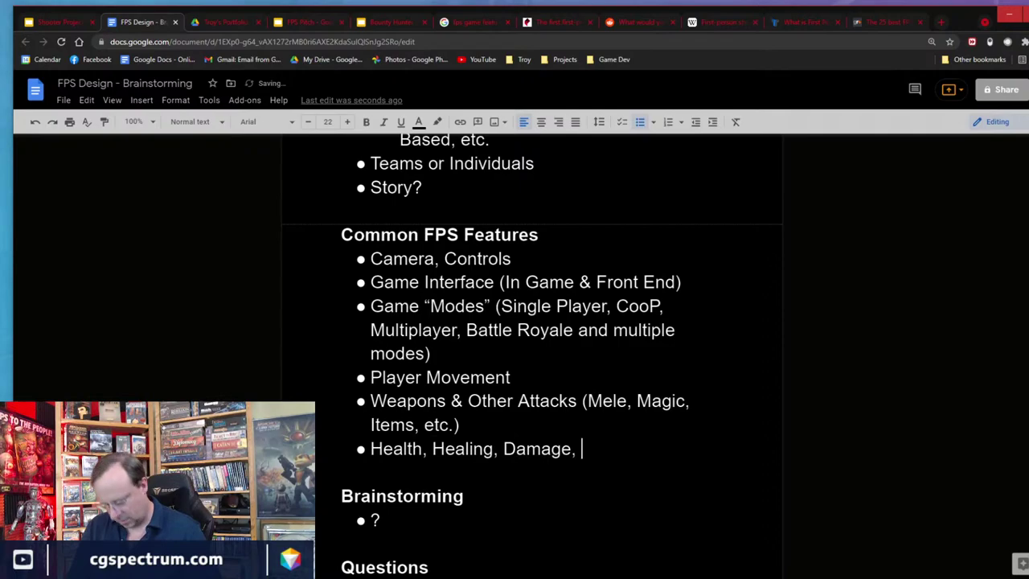
{"action": "type", "text": "Reapir"}
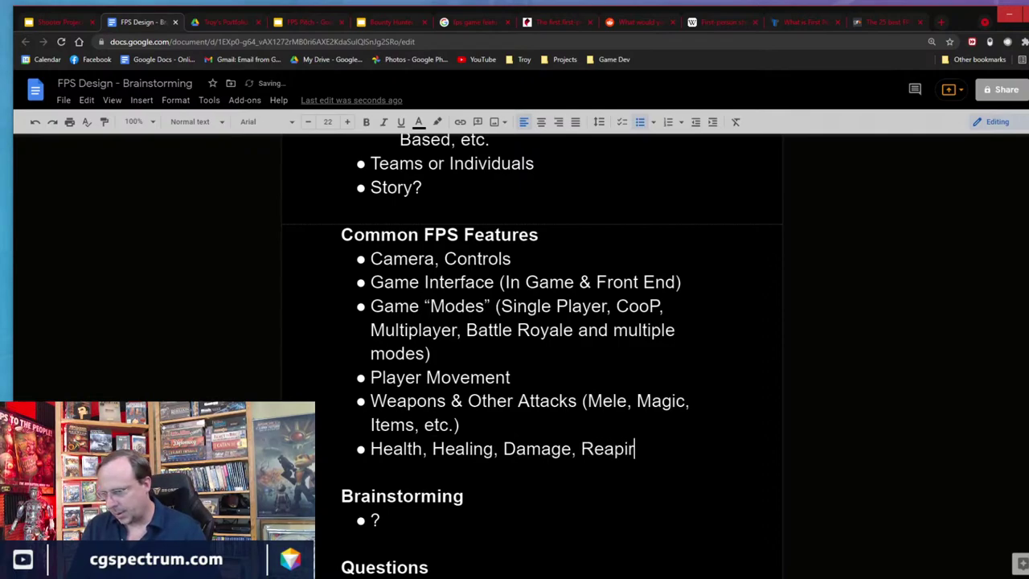
{"action": "key", "text": "BackSpace"}
{"action": "key", "text": "BackSpace"}
{"action": "key", "text": "BackSpace"}
{"action": "key", "text": "BackSpace"}
{"action": "type", "text": "pait"}
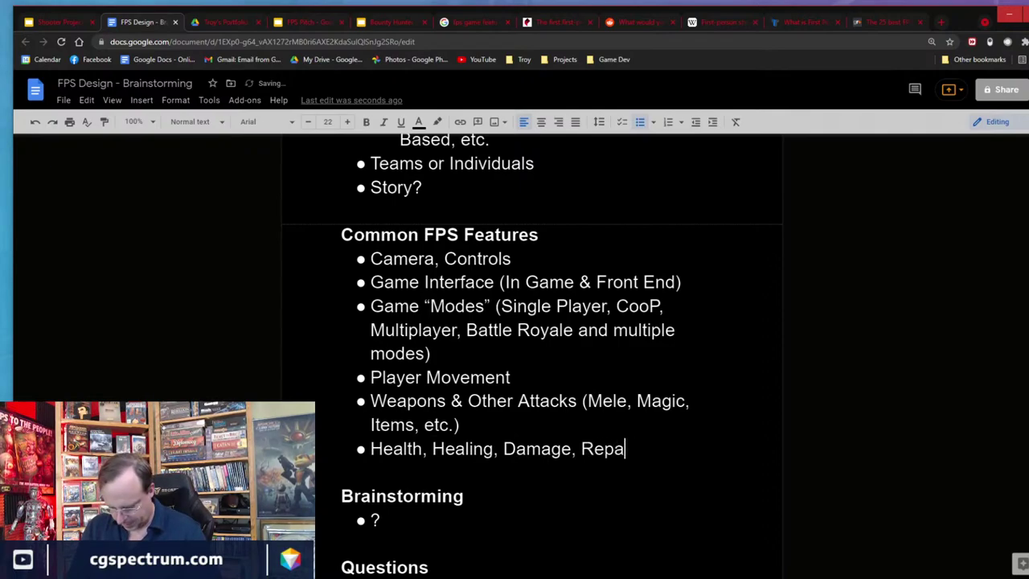
{"action": "key", "text": "BackSpace"}
{"action": "type", "text": "r"}
Insert "Armor," before "Repair" in the Health bullet and append ", etc." to its end.
{"action": "key", "text": "Left"}
{"action": "key", "text": "Left"}
{"action": "key", "text": "Left"}
{"action": "key", "text": "Left"}
{"action": "key", "text": "Left"}
{"action": "key", "text": "Left"}
{"action": "key", "text": "Left"}
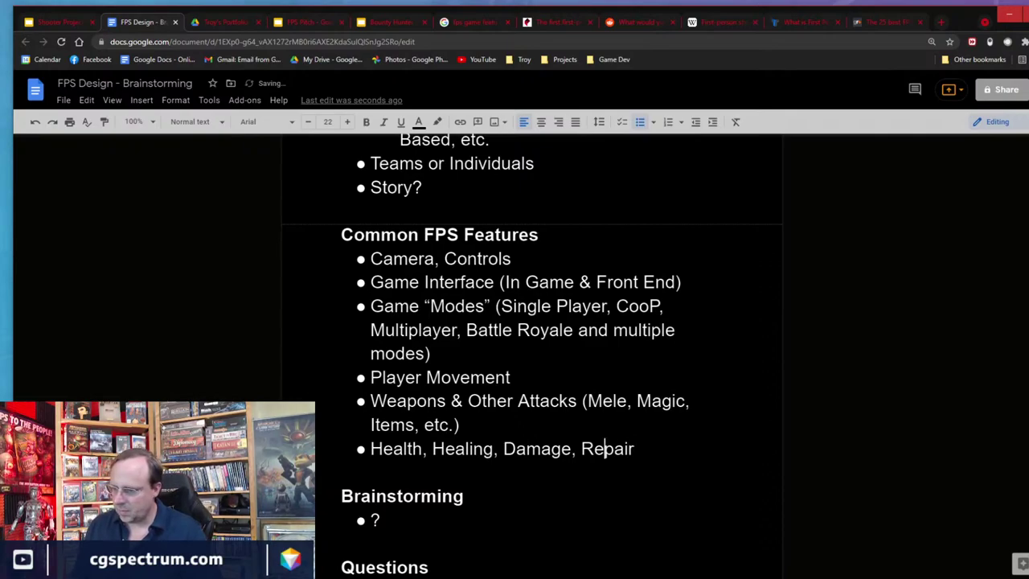
{"action": "type", "text": "Armor,"}
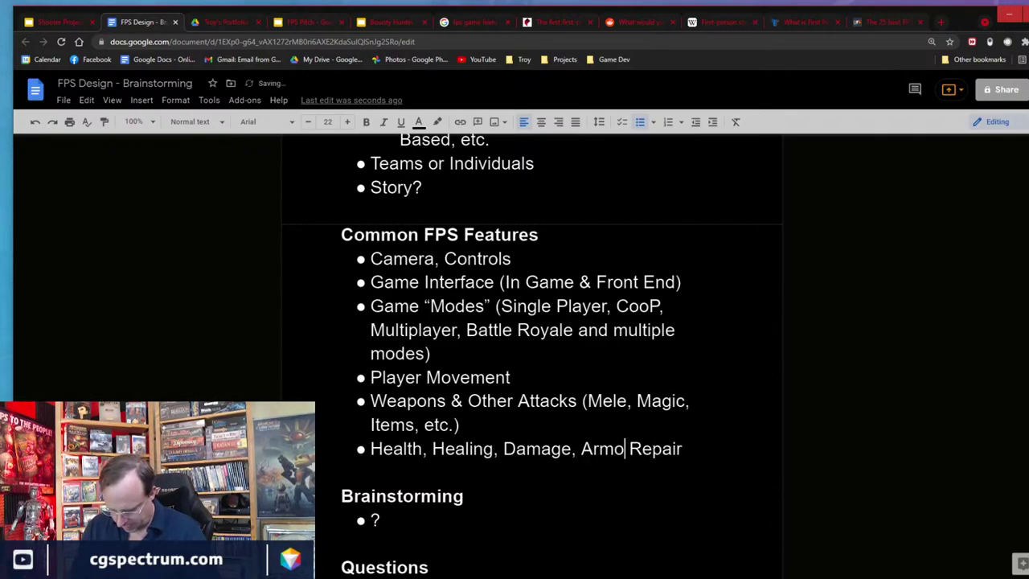
{"action": "left_click", "coordinate": [693, 448]}
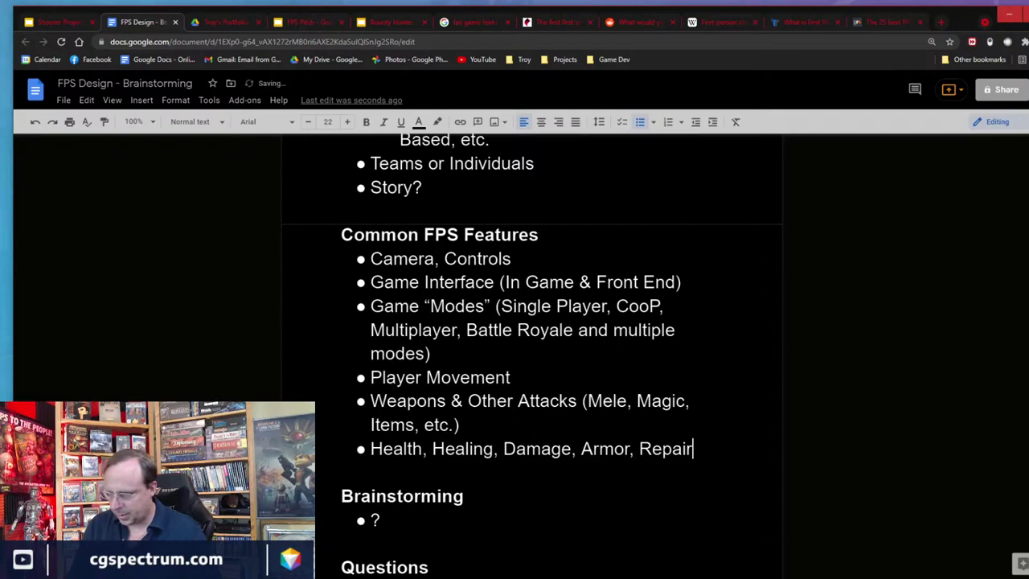
{"action": "type", "text": ", etc."}
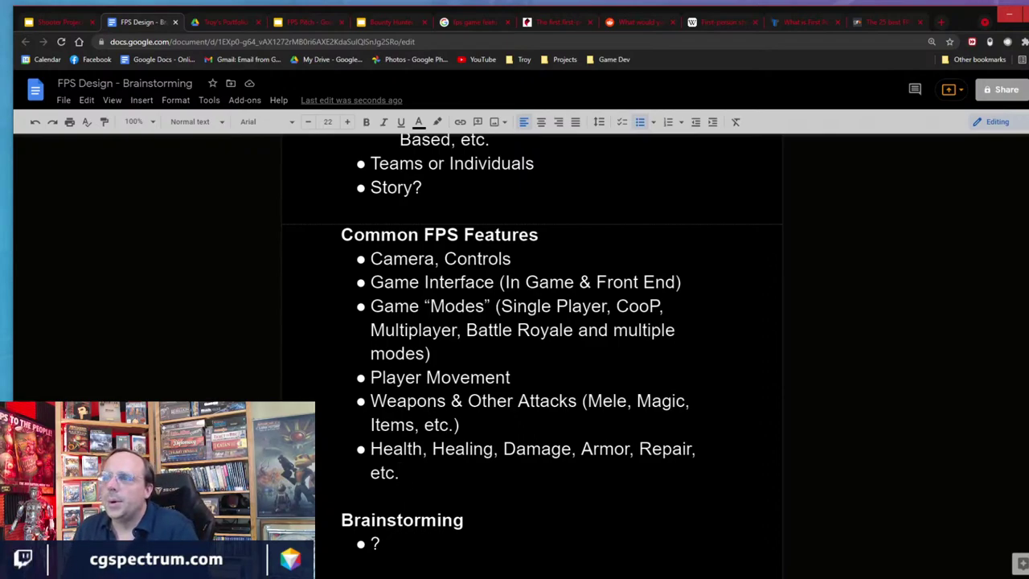
Add a bullet reading "Vehicles (TBD)" below the Health bullet in the Common FPS Features list.
{"action": "key", "text": "Return"}
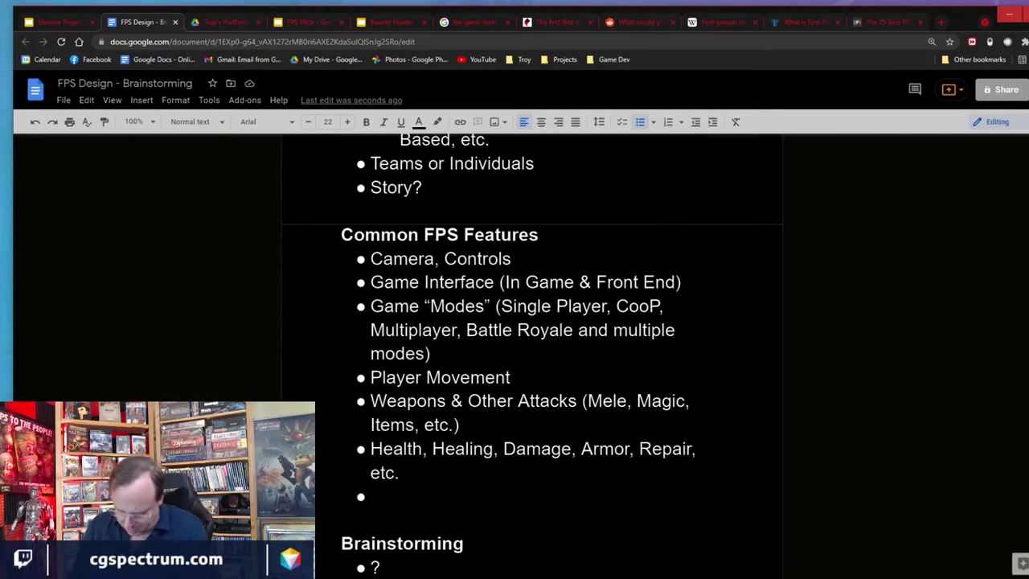
{"action": "type", "text": "Vw"}
{"action": "key", "text": "BackSpace"}
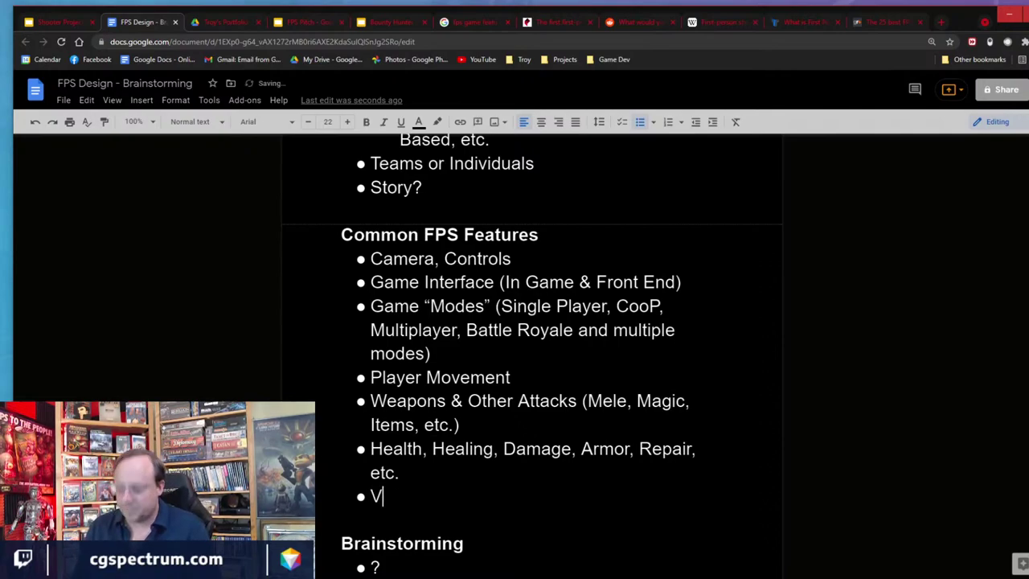
{"action": "type", "text": "ehicles "}
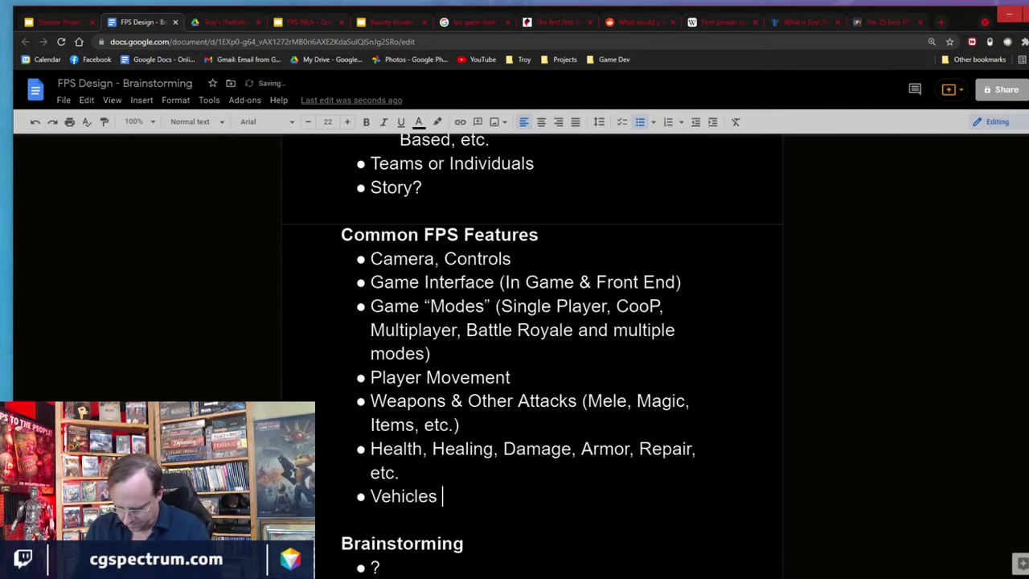
{"action": "type", "text": "(TBD)"}
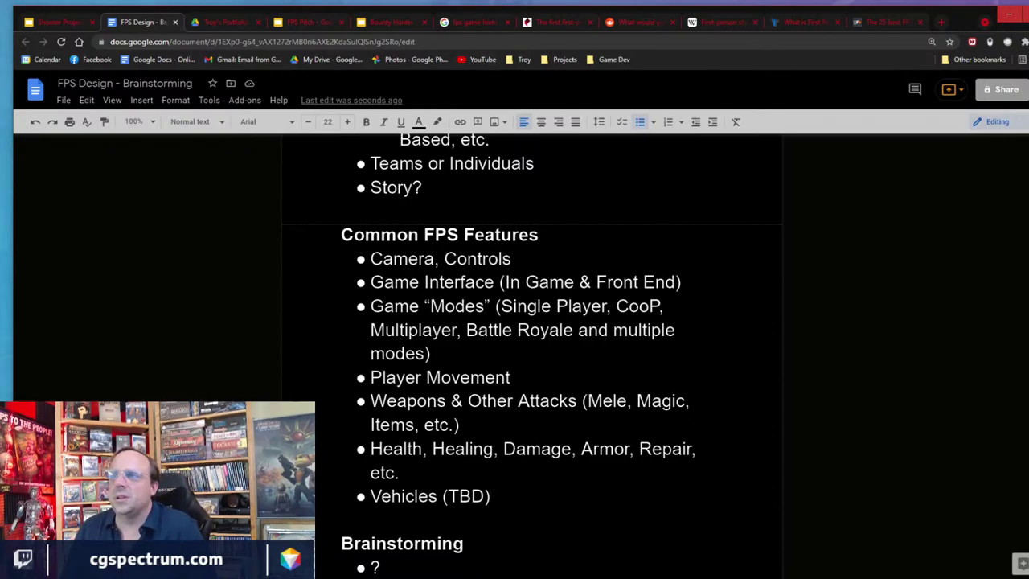
Add a bullet reading "Multiplayer" below the Vehicles (TBD) bullet in the Common FPS Features list.
{"action": "scroll", "coordinate": [531, 354], "scroll_direction": "up", "scroll_amount": 3}
{"action": "scroll", "coordinate": [531, 353], "scroll_direction": "down", "scroll_amount": 4}
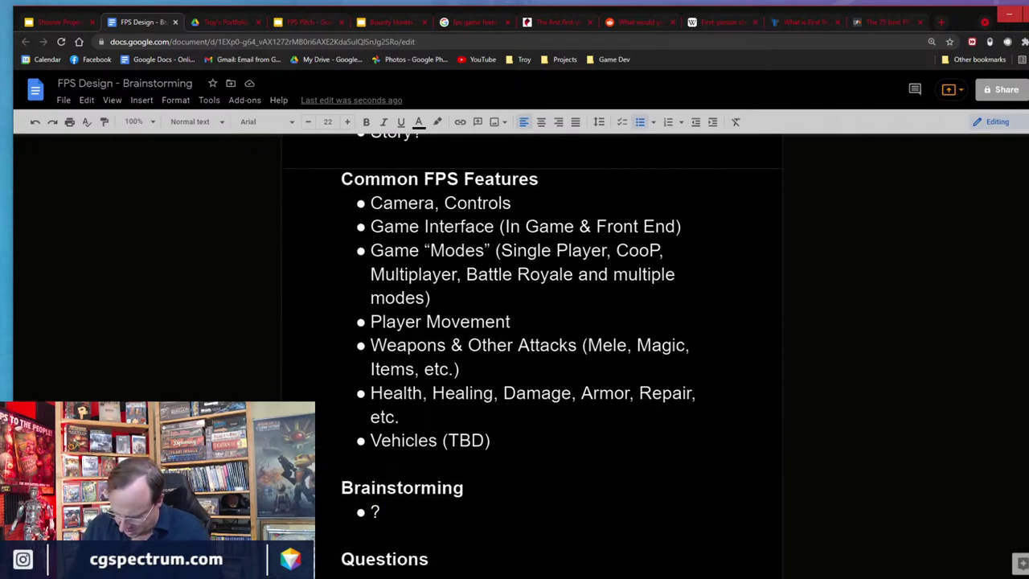
{"action": "key", "text": "Return"}
{"action": "type", "text": "Muy"}
{"action": "key", "text": "BackSpace"}
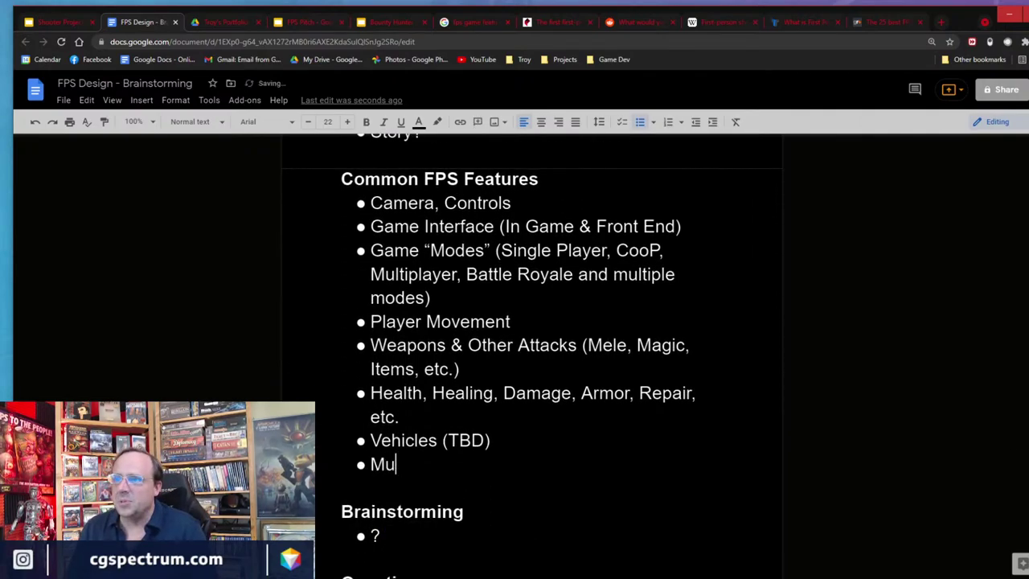
{"action": "type", "text": "ltiplayer"}
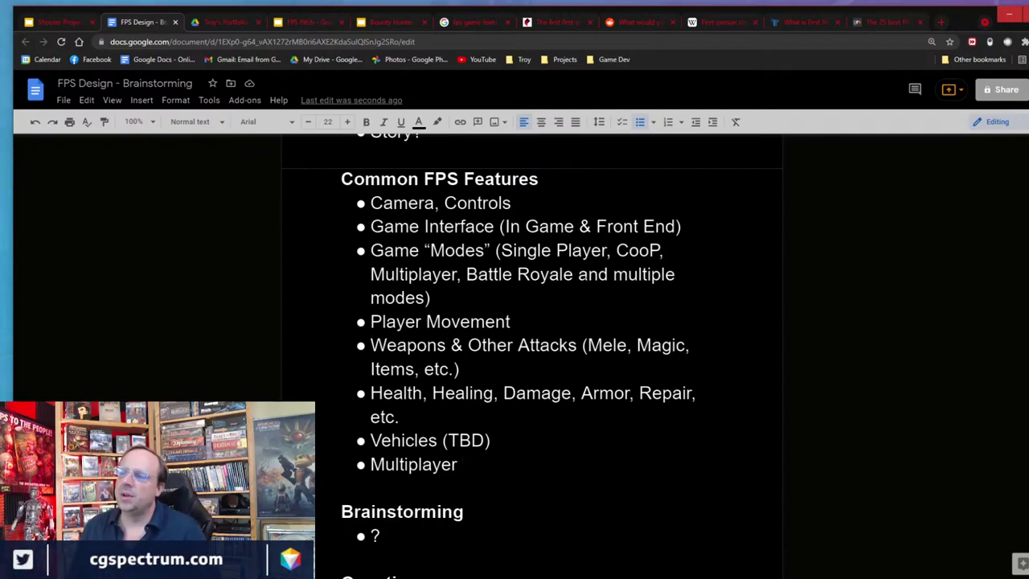
Add a bullet reading "Map/Level Features" below the Multiplayer bullet.
{"action": "key", "text": "Return"}
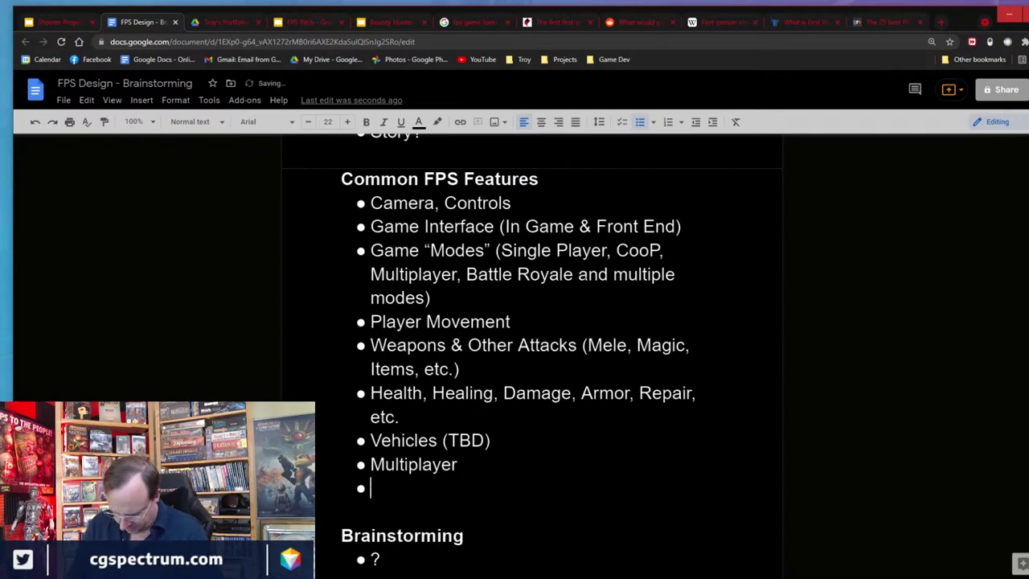
{"action": "type", "text": "Map Feature"}
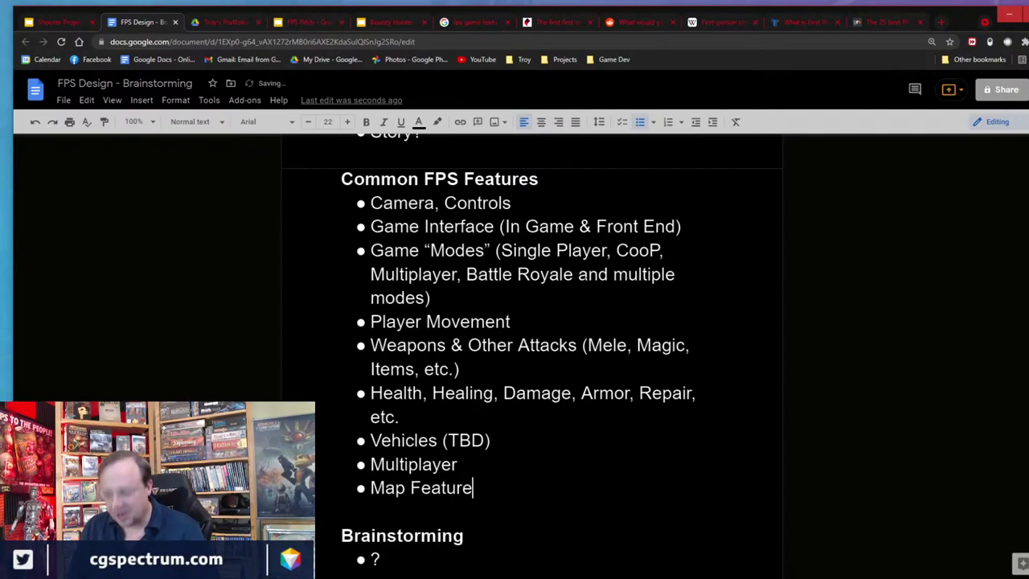
{"action": "type", "text": "s"}
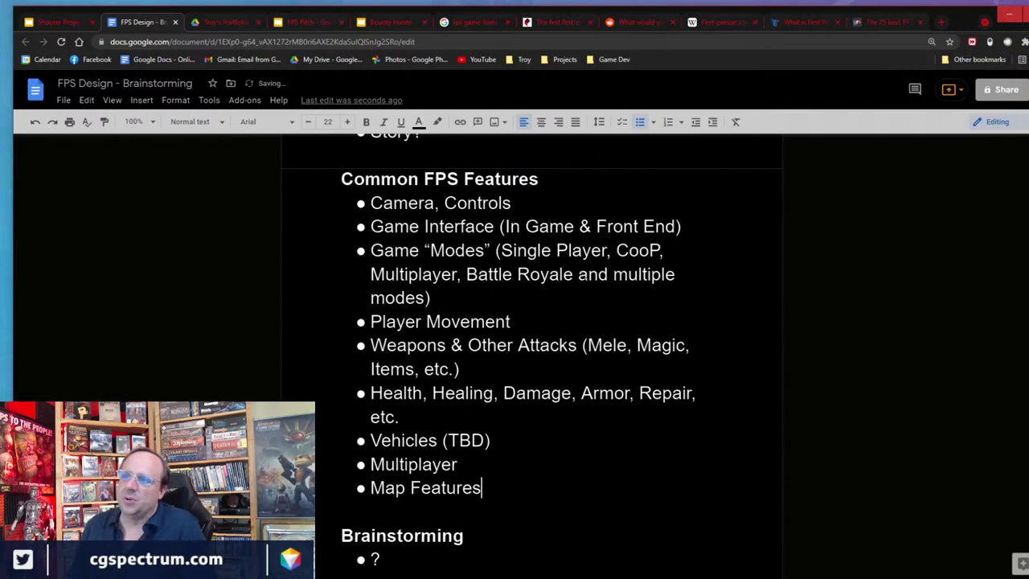
{"action": "key", "text": "Left"}
{"action": "key", "text": "Left"}
{"action": "key", "text": "Left"}
{"action": "key", "text": "Left"}
{"action": "key", "text": "Left"}
{"action": "key", "text": "Left"}
{"action": "key", "text": "Left"}
{"action": "key", "text": "Left"}
{"action": "key", "text": "Left"}
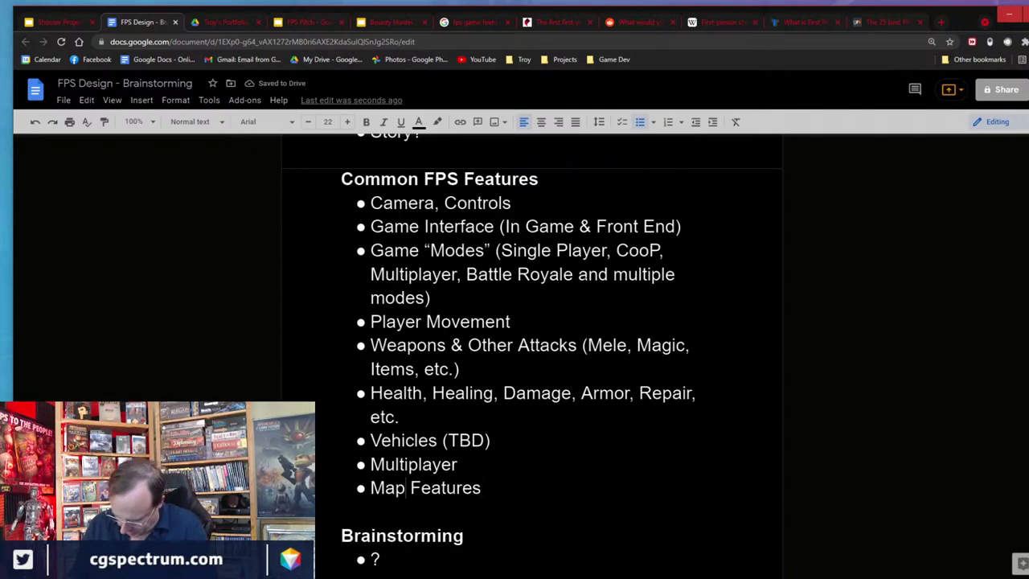
{"action": "type", "text": "/Level"}
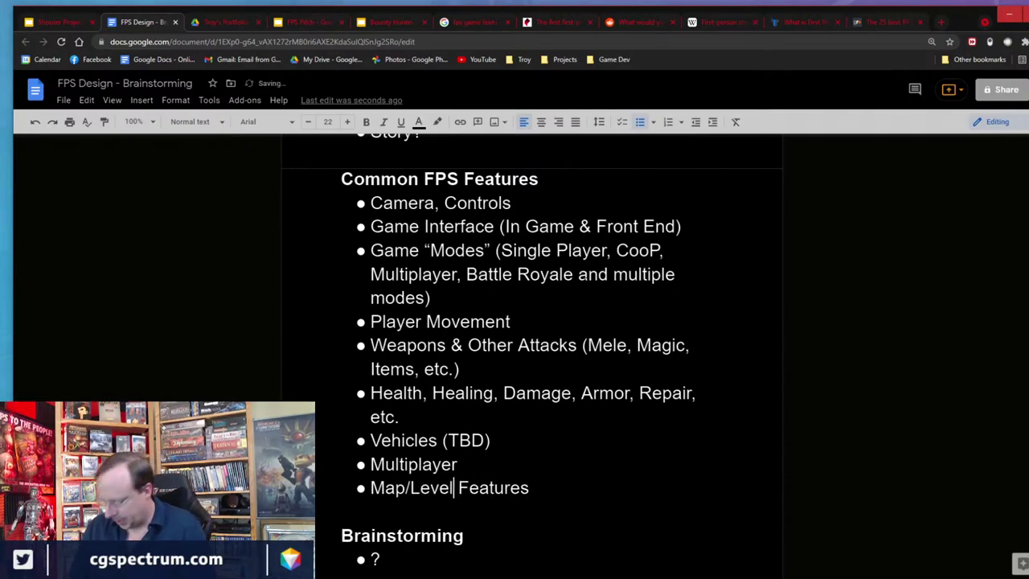
Append "(What can be interacted with?)" to the Map/Level Features bullet.
{"action": "left_click", "coordinate": [528, 488]}
{"action": "type", "text": "("}
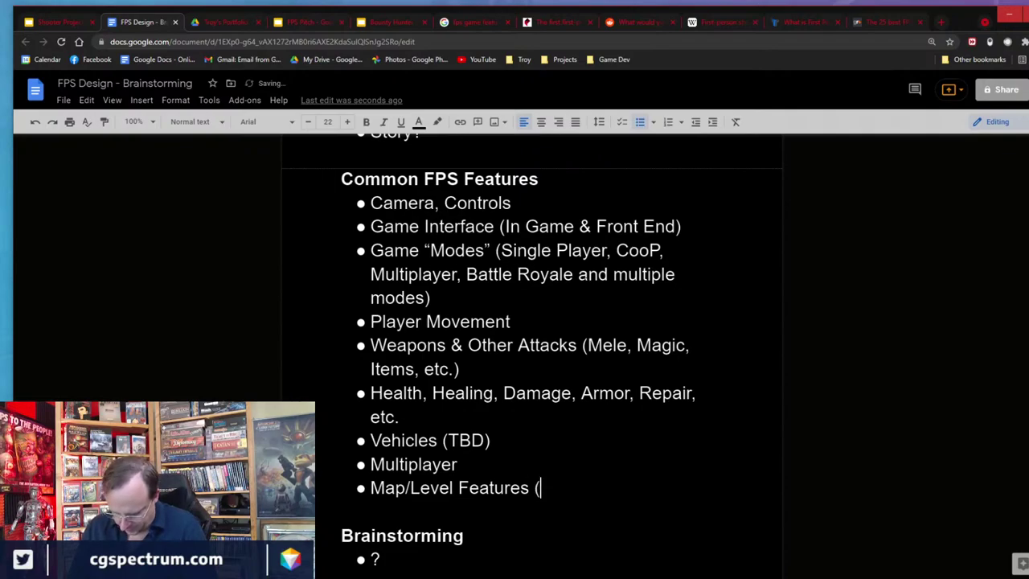
{"action": "type", "text": "WHat can be int"}
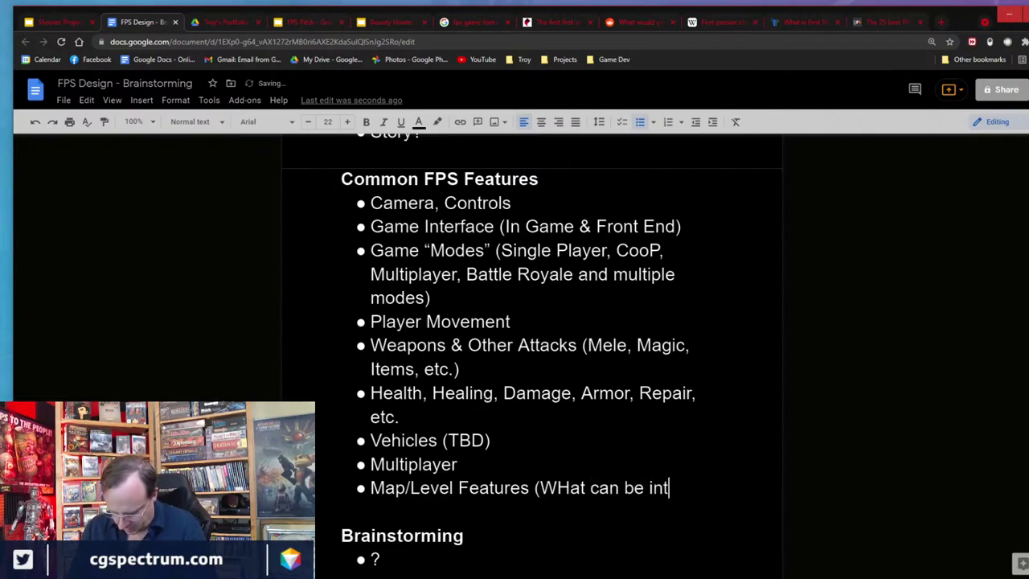
{"action": "type", "text": "eracted "}
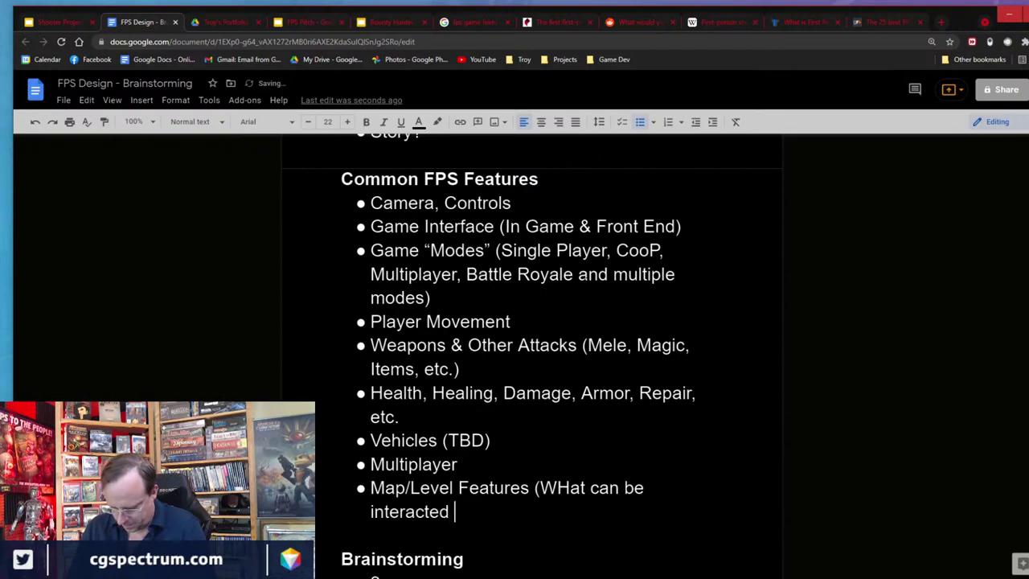
{"action": "type", "text": "with?)"}
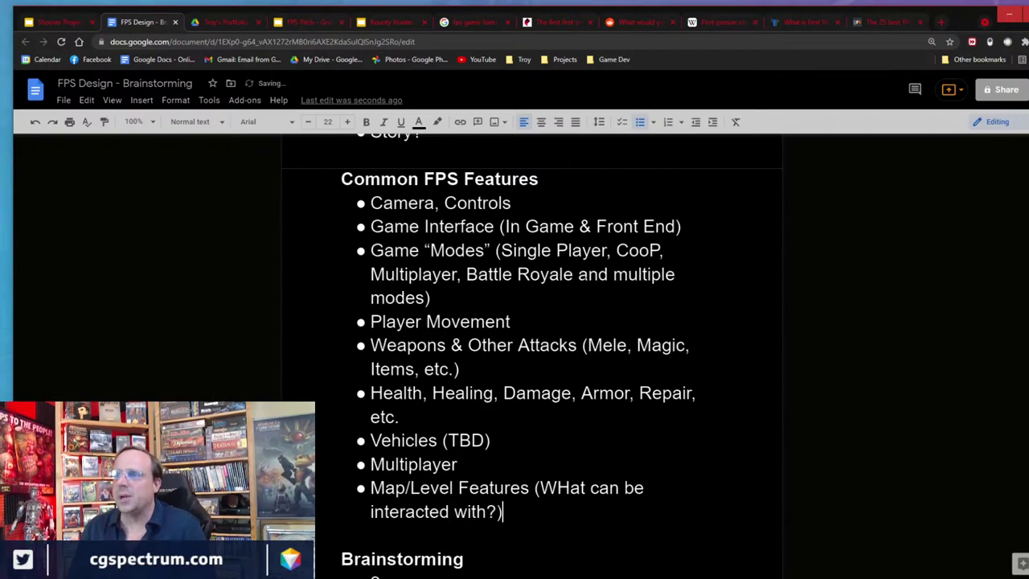
{"action": "left_click", "coordinate": [571, 487]}
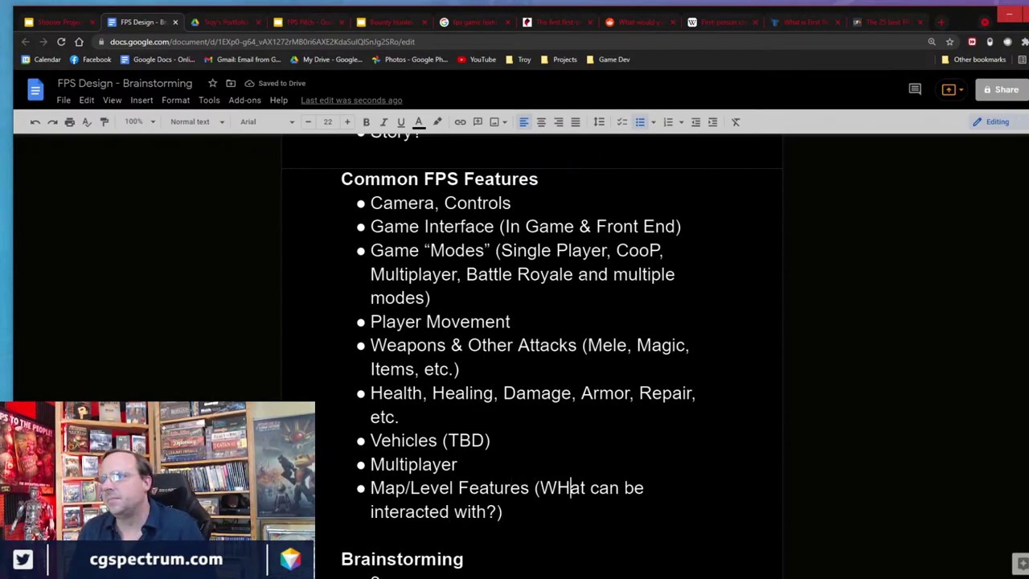
{"action": "key", "text": "BackSpace"}
{"action": "type", "text": "h"}
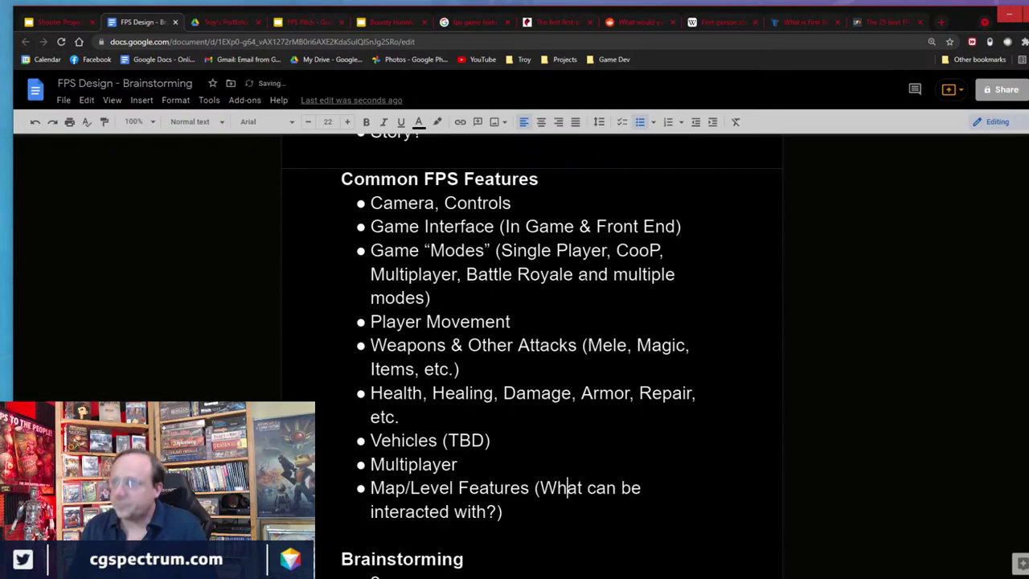
{"action": "left_click", "coordinate": [503, 511]}
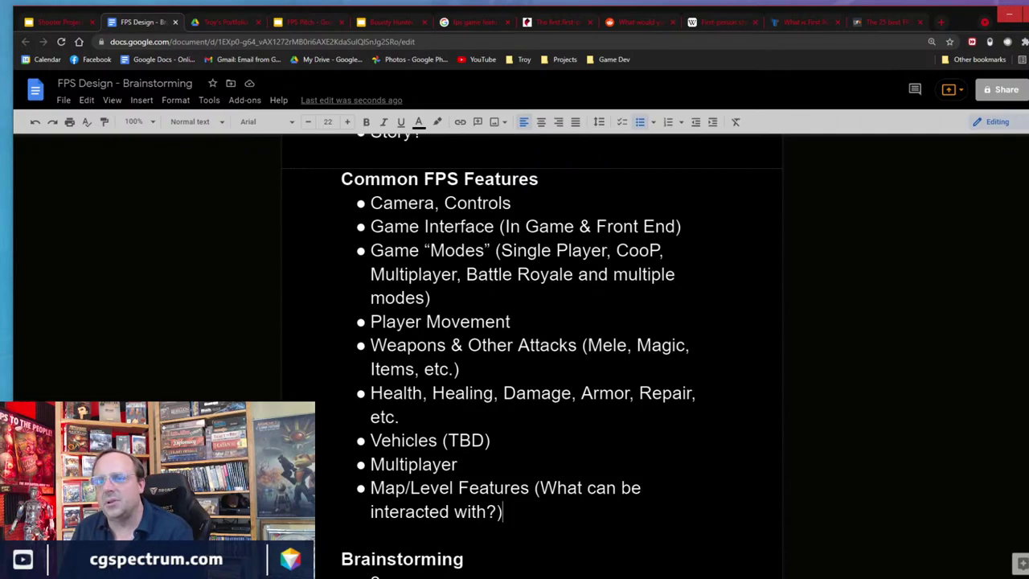
Switch to the Bounty Hunter Pitch presentation and look through its slides 2 to 6.
{"action": "left_click", "coordinate": [392, 23]}
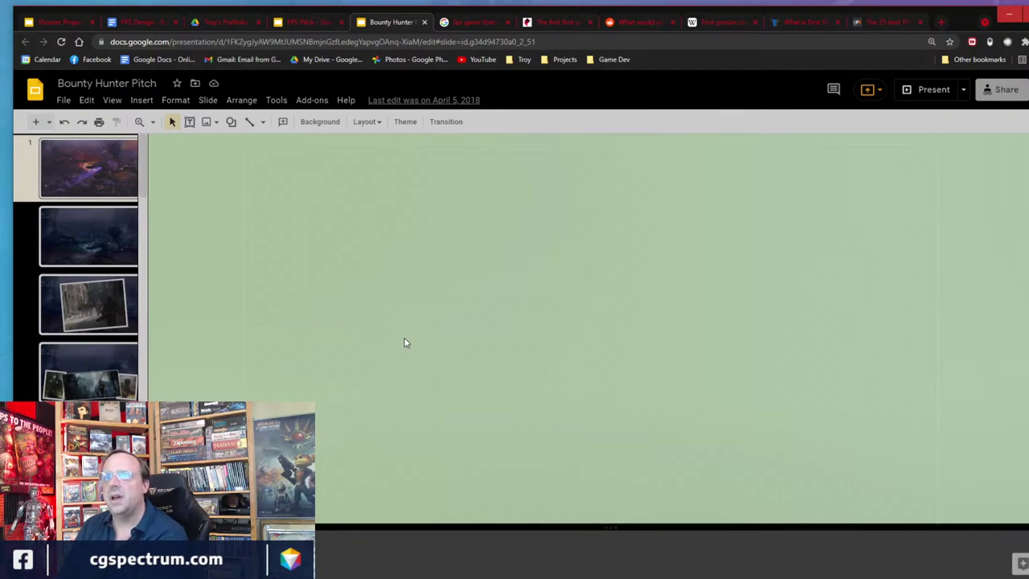
{"action": "left_click", "coordinate": [70, 242]}
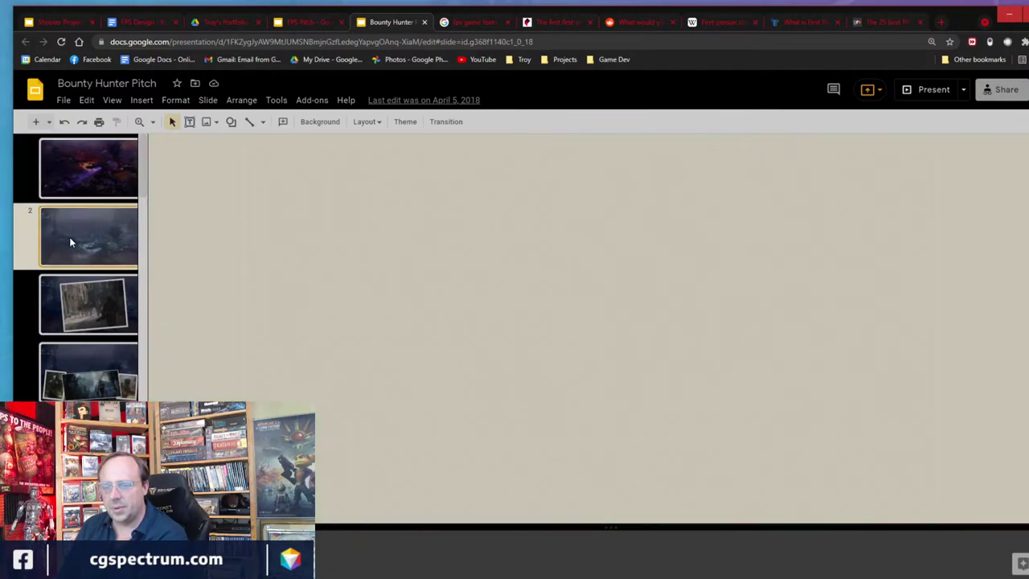
{"action": "left_click", "coordinate": [100, 320]}
{"action": "left_click", "coordinate": [110, 378]}
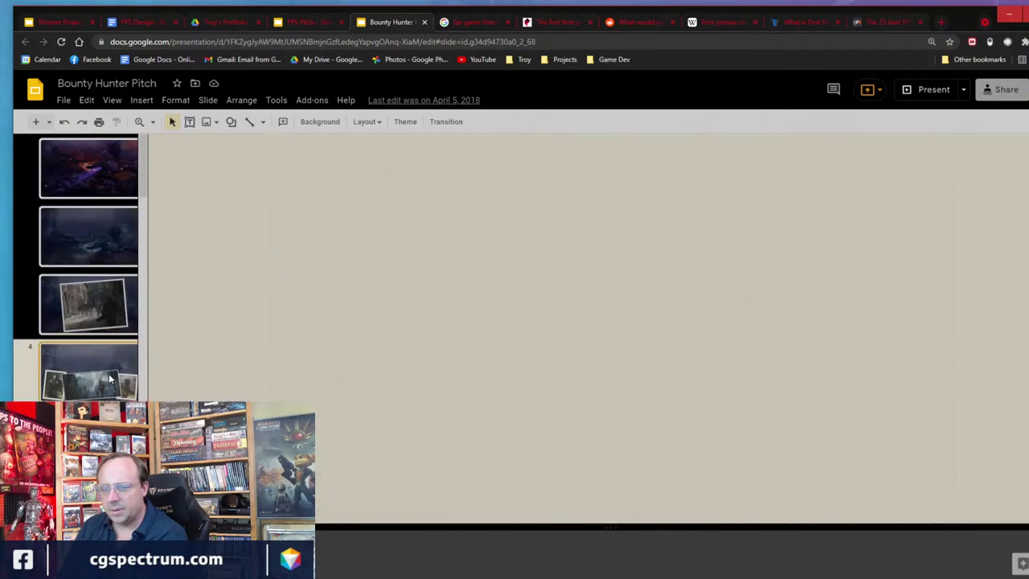
{"action": "left_click", "coordinate": [89, 438]}
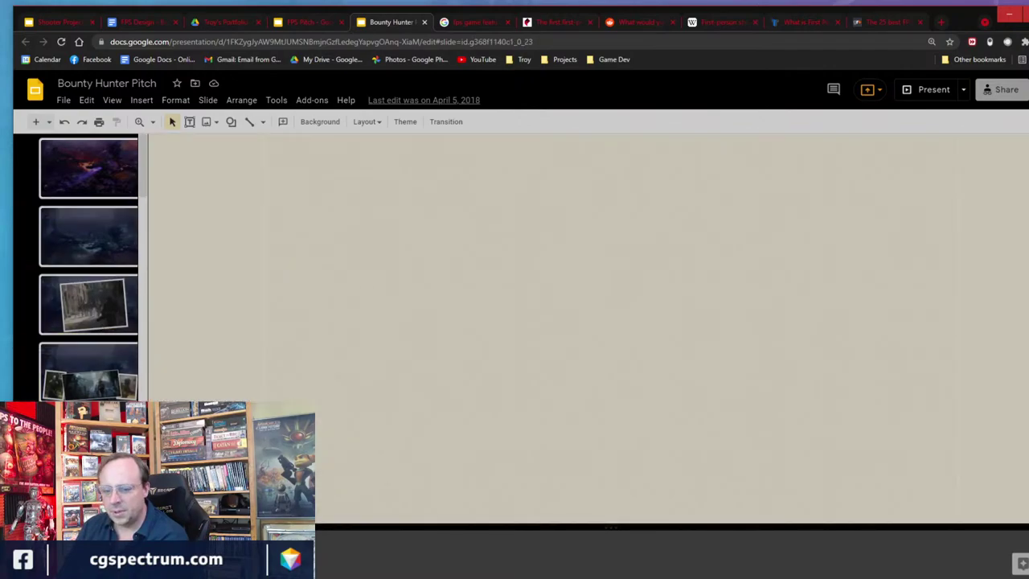
{"action": "key", "text": "Down"}
{"action": "scroll", "coordinate": [80, 265], "scroll_direction": "down", "scroll_amount": 5}
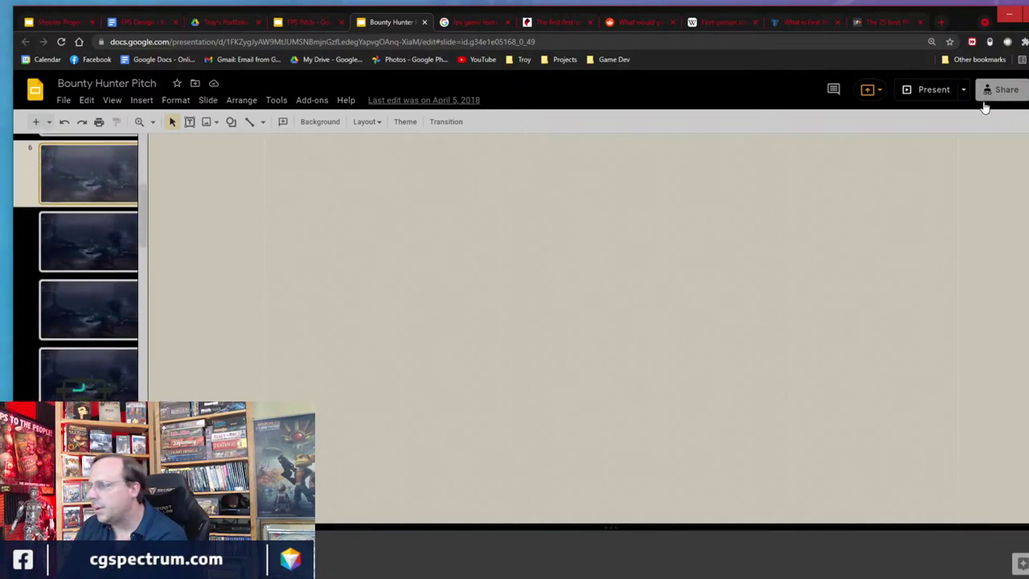
Turn off the browser's dark mode and reload the Bounty Hunter Pitch presentation.
{"action": "left_click", "coordinate": [989, 45]}
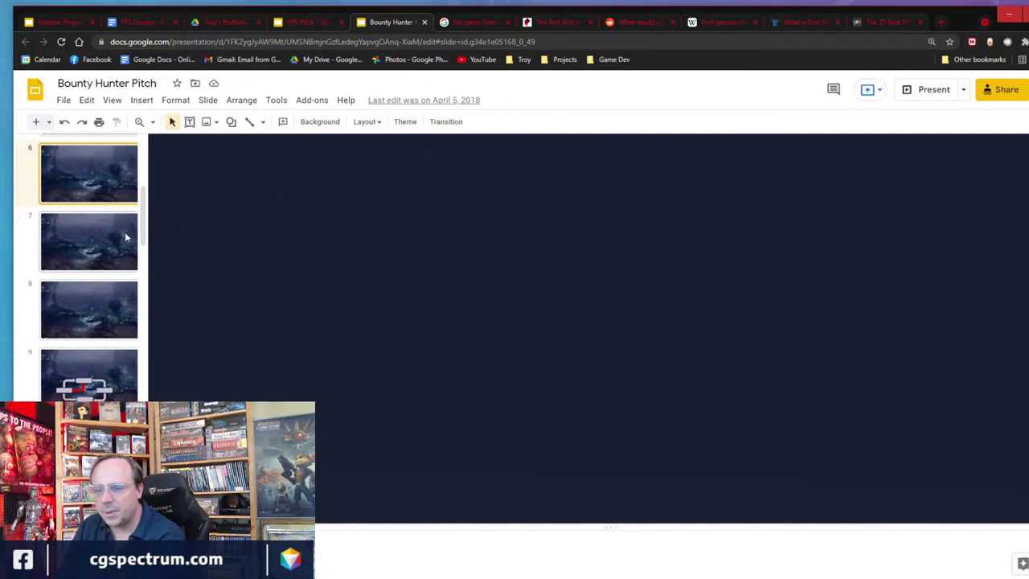
{"action": "scroll", "coordinate": [123, 233], "scroll_direction": "up", "scroll_amount": 3}
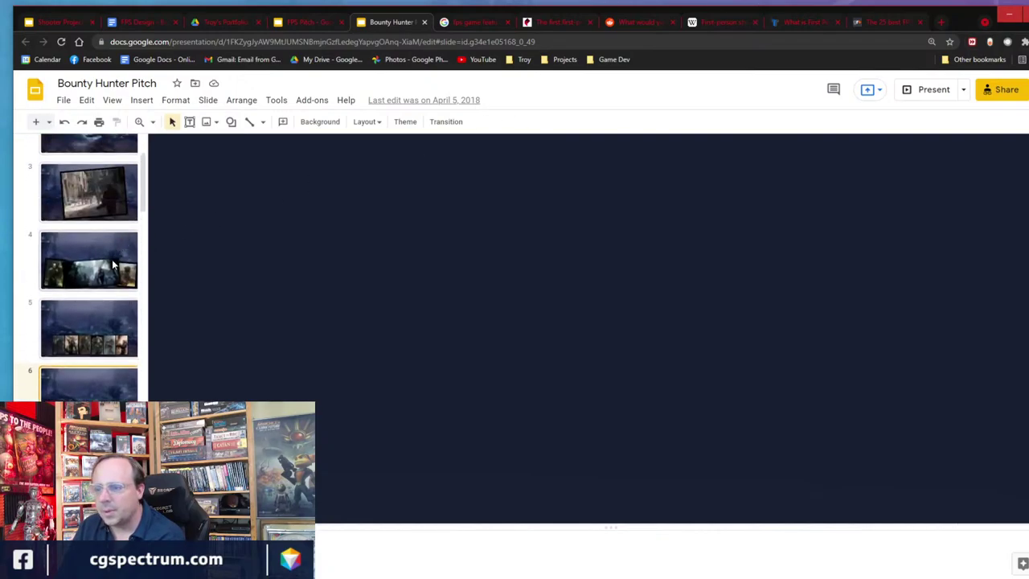
{"action": "scroll", "coordinate": [112, 265], "scroll_direction": "up", "scroll_amount": 2}
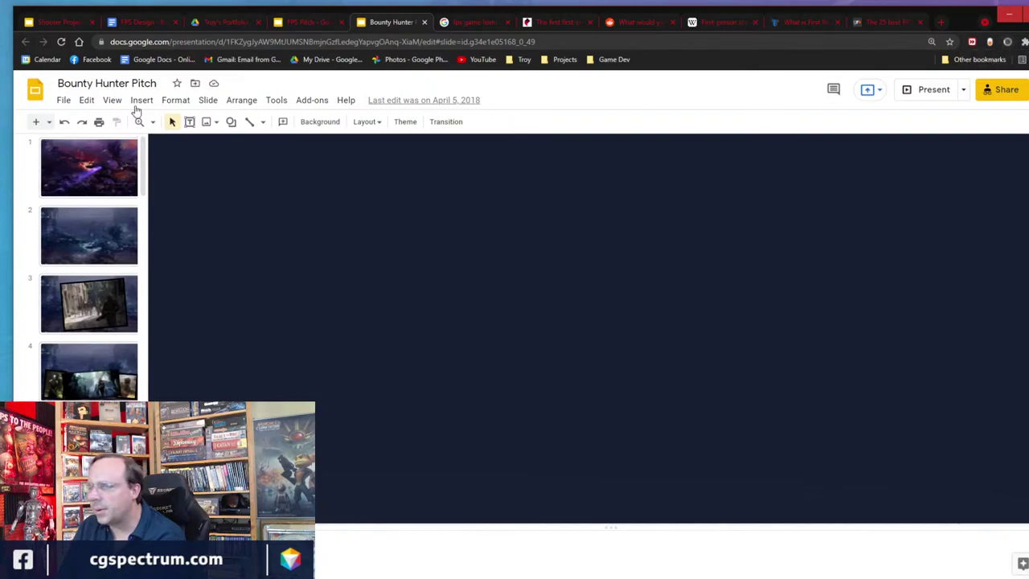
{"action": "left_click", "coordinate": [62, 43]}
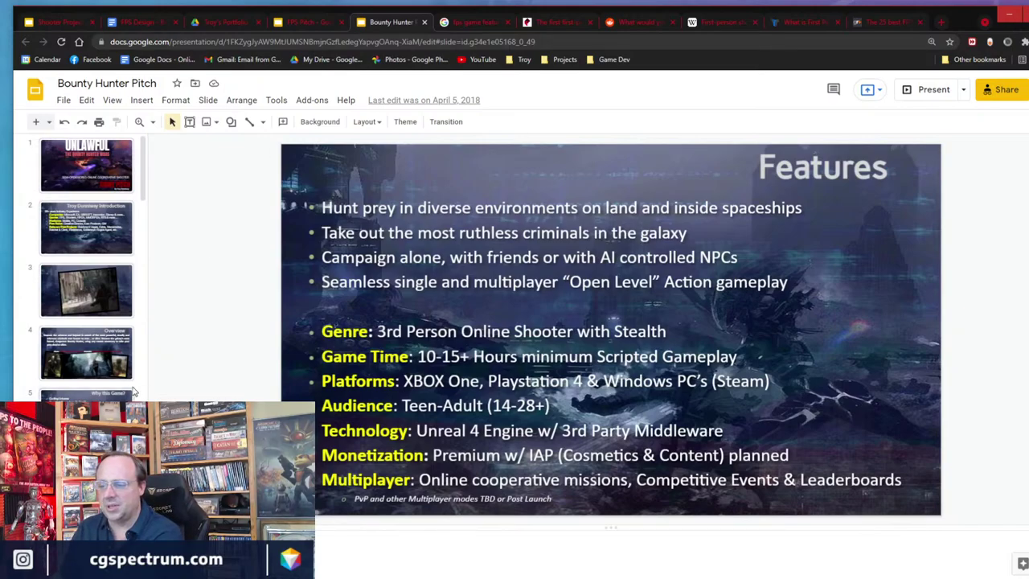
Review the pitch slides from Overview through Why this Game?, Features and AAA Competition to the verbs on Core Gameplay.
{"action": "left_click", "coordinate": [88, 352]}
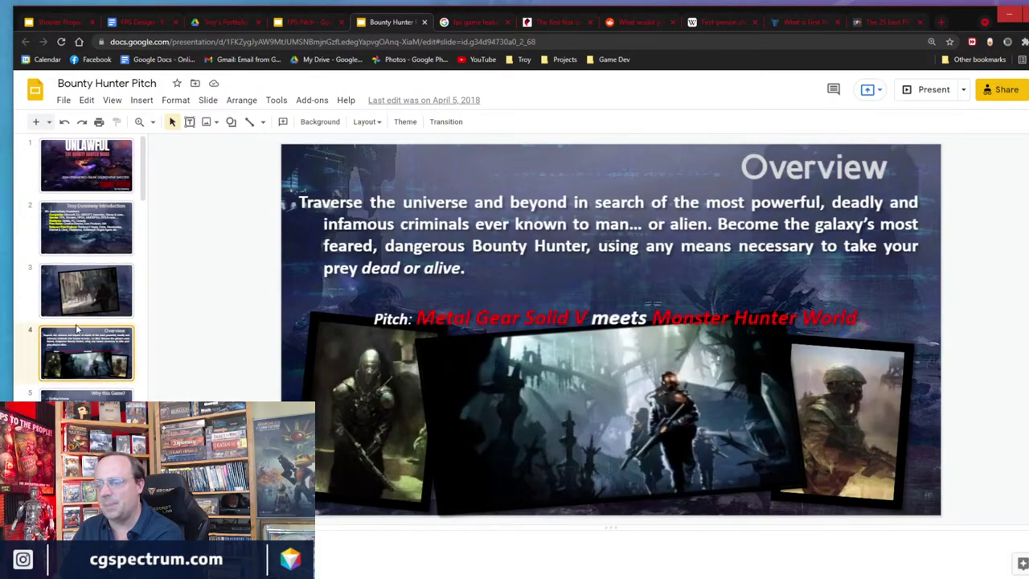
{"action": "left_click", "coordinate": [84, 394]}
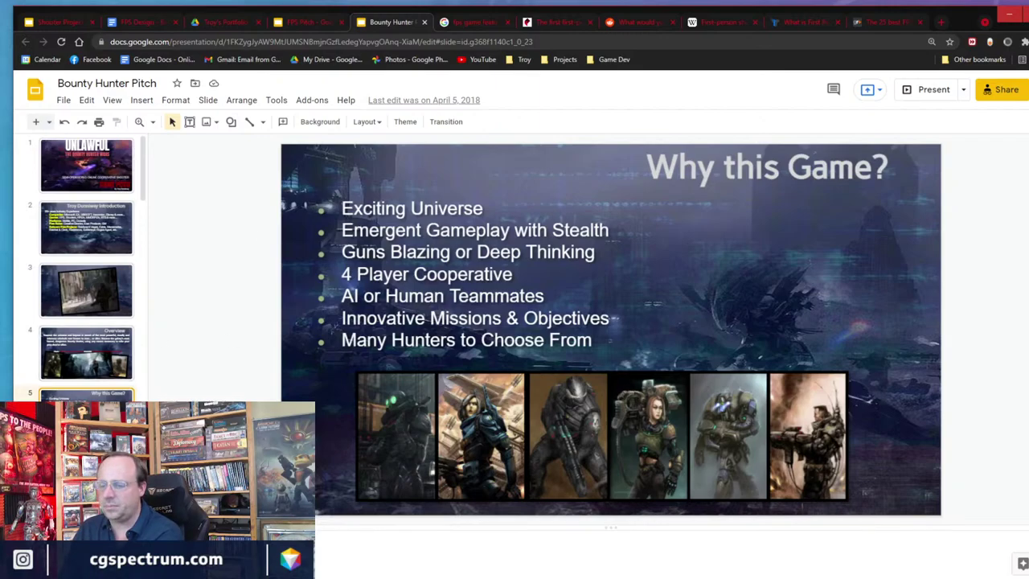
{"action": "key", "text": "Down"}
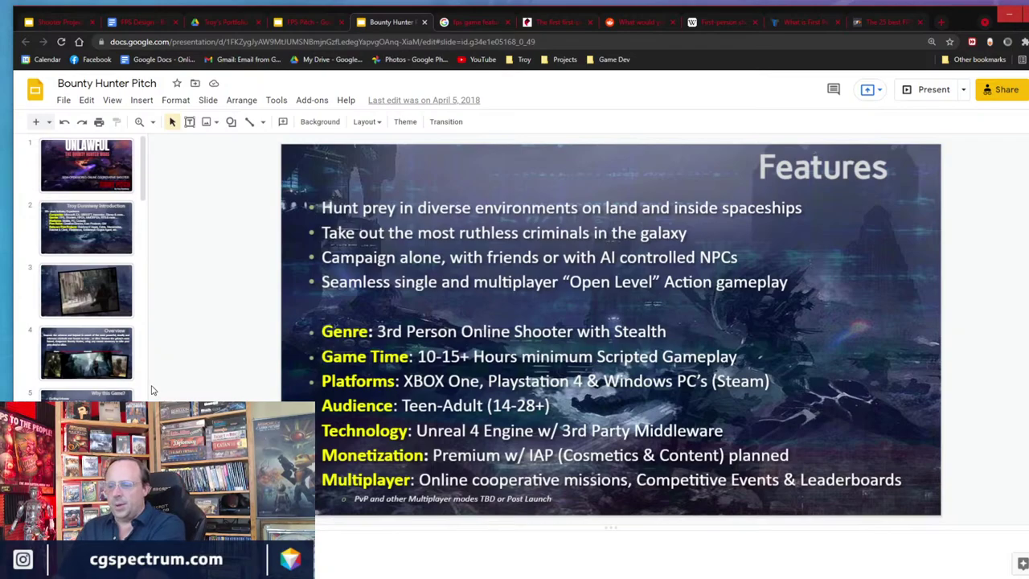
{"action": "scroll", "coordinate": [149, 392], "scroll_direction": "down", "scroll_amount": 3}
{"action": "key", "text": "Down"}
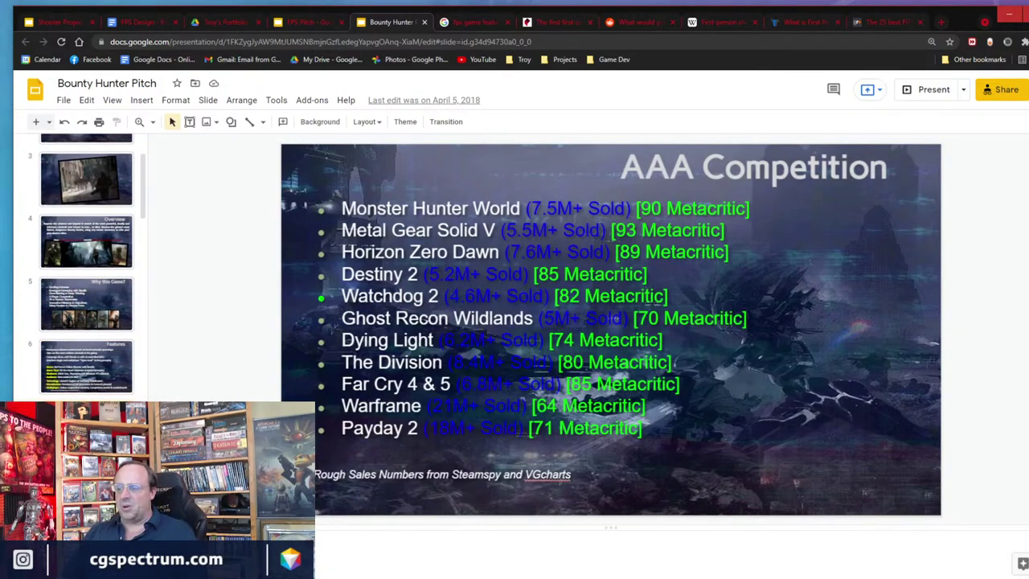
{"action": "scroll", "coordinate": [88, 338], "scroll_direction": "down", "scroll_amount": 2}
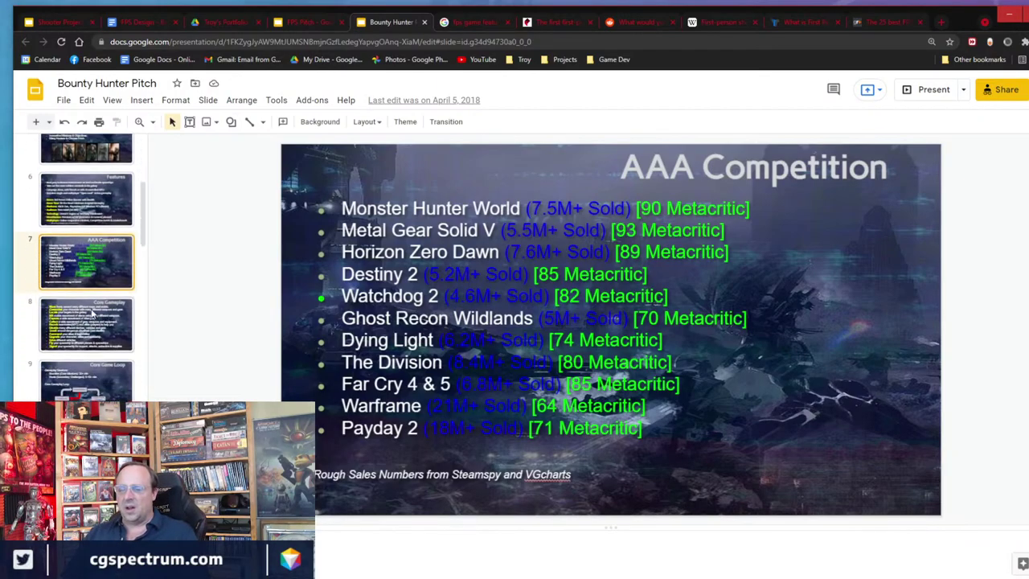
{"action": "left_click", "coordinate": [92, 315]}
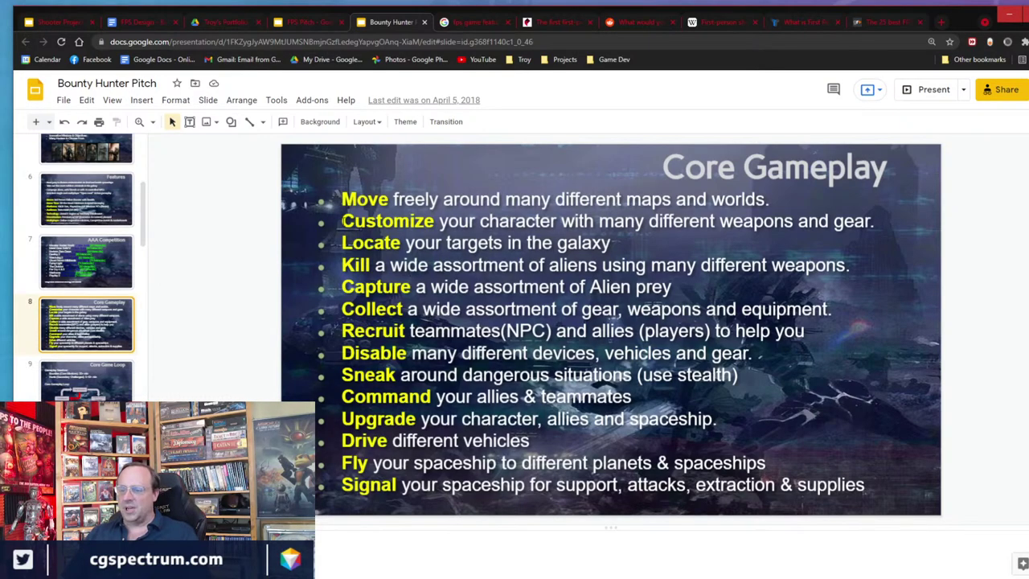
{"action": "left_click_drag", "start_coordinate": [344, 221], "coordinate": [435, 222]}
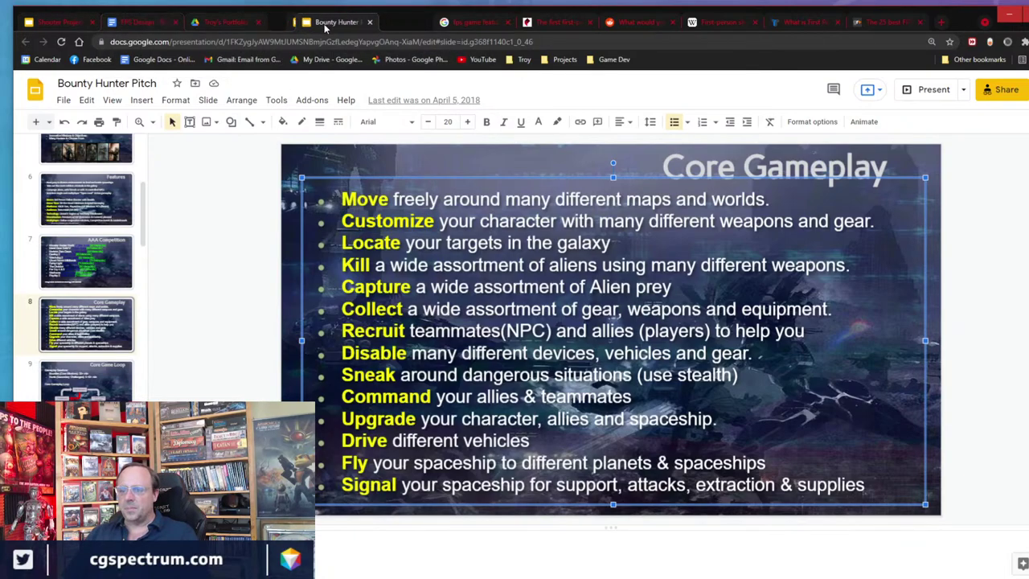
Move the Bounty Hunter Pitch browser tab beside the FPS Design tab and return to the FPS Design - Brainstorming document.
{"action": "left_click_drag", "start_coordinate": [391, 22], "coordinate": [229, 28]}
{"action": "left_click", "coordinate": [149, 25]}
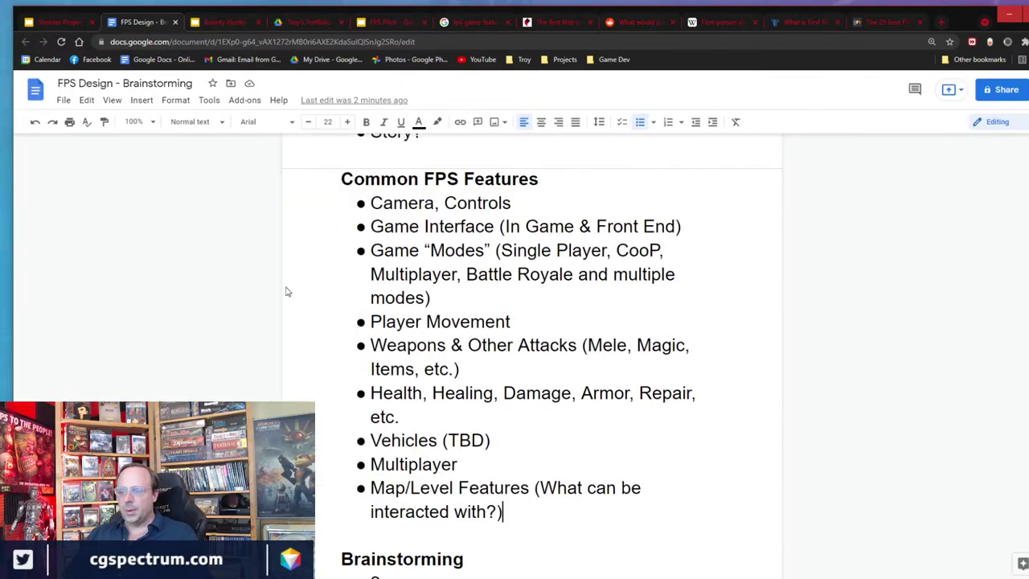
Add the bullet "Objects, Items & Inventory" after Map/Level Features in the Common FPS Features list.
{"action": "left_click", "coordinate": [523, 523]}
{"action": "key", "text": "Return"}
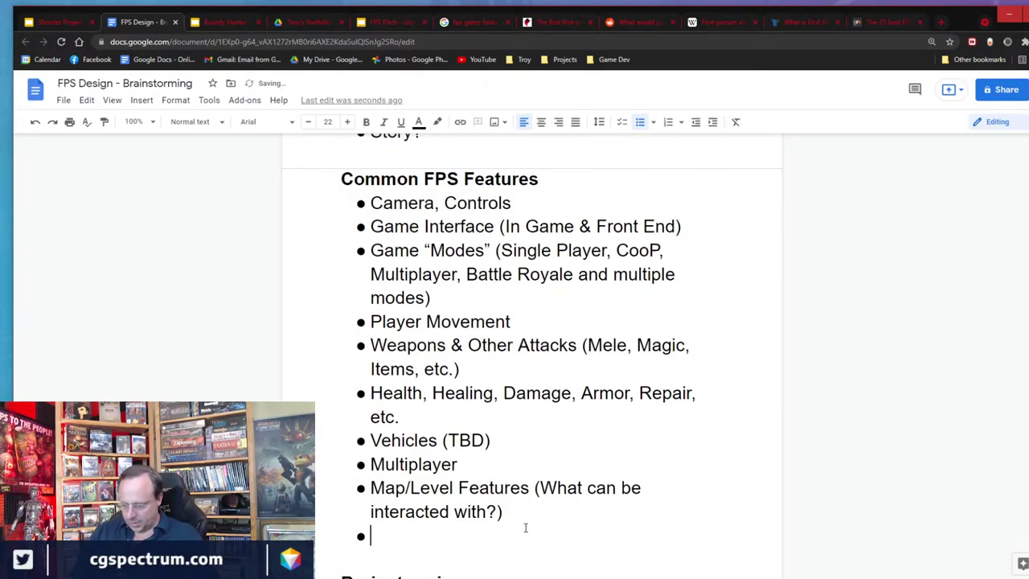
{"action": "type", "text": "Objects"}
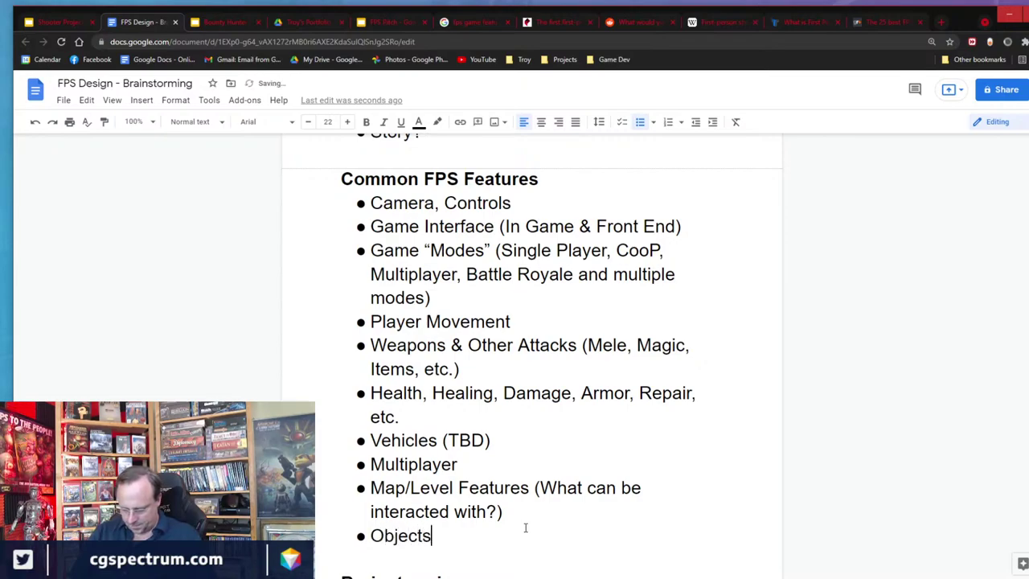
{"action": "type", "text": ", Items "}
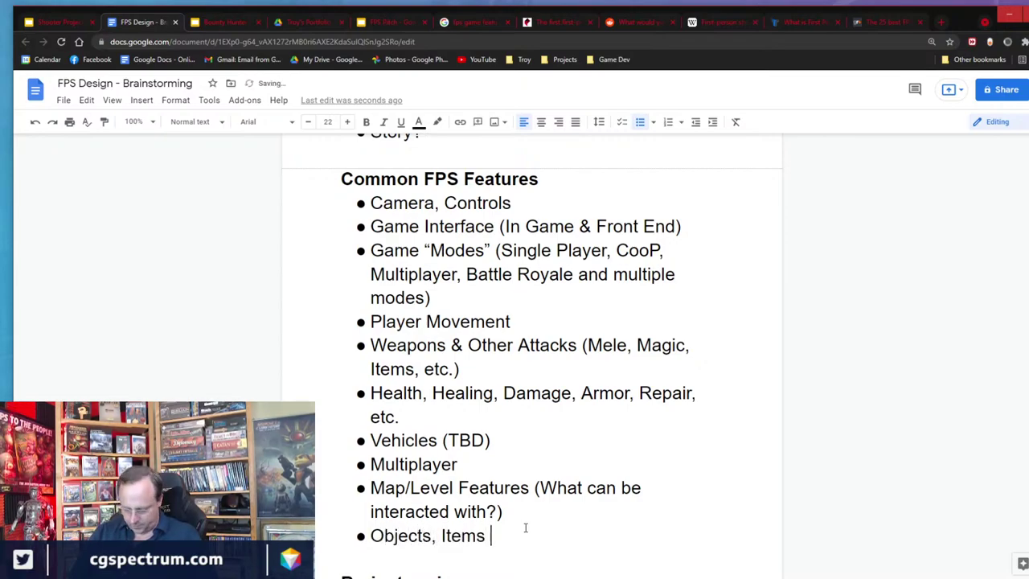
{"action": "type", "text": "& Inventory"}
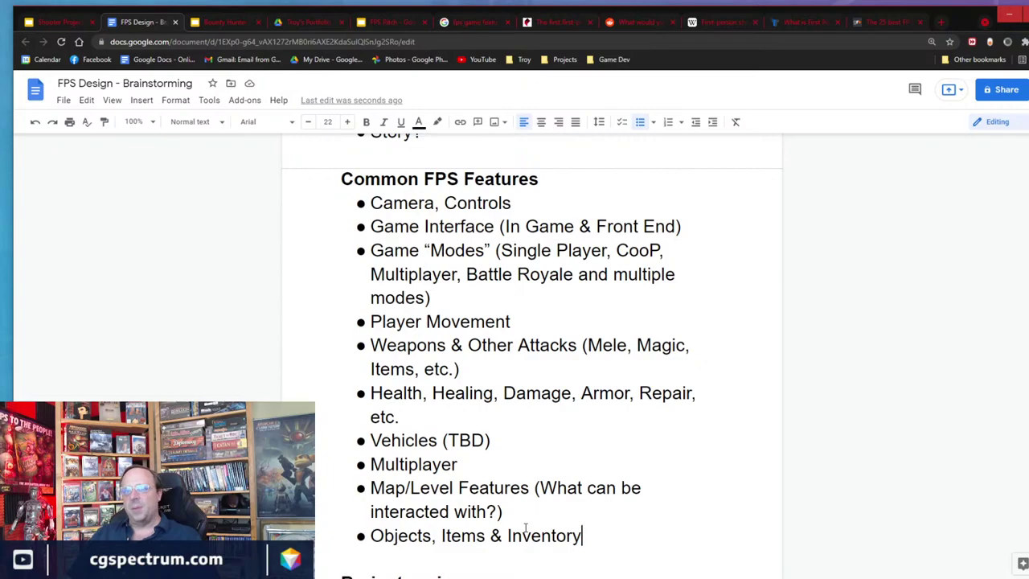
Add the bullet "Player / Character Customization" below Objects, Items & Inventory, correcting its spelling and capitalization.
{"action": "key", "text": "Return"}
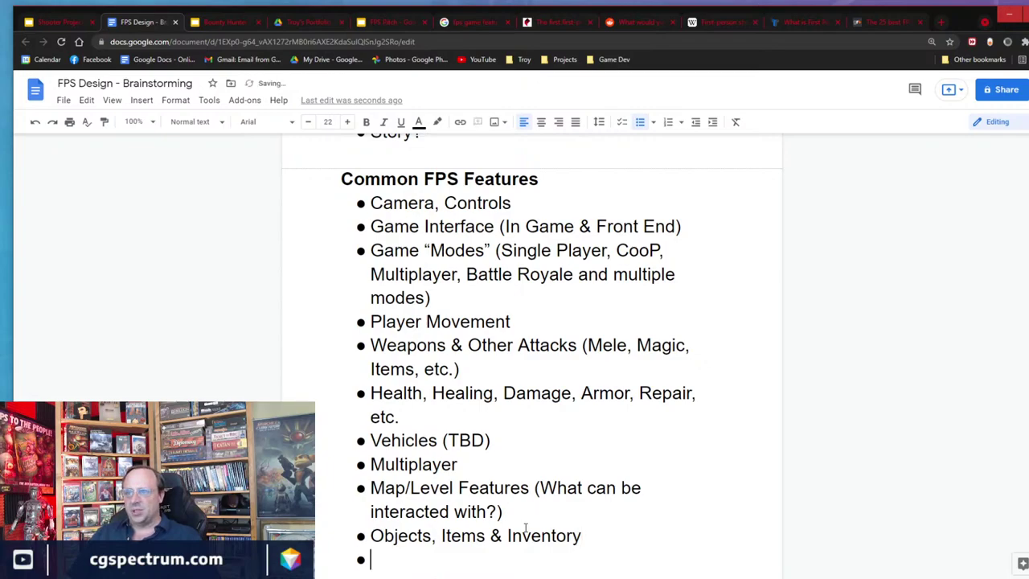
{"action": "type", "text": "Player"}
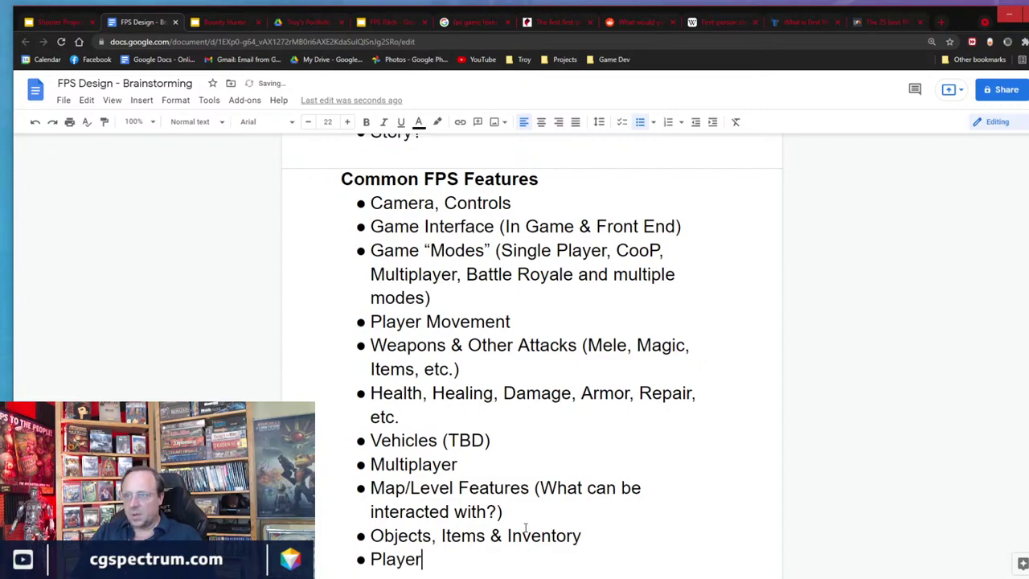
{"action": "type", "text": " / CHarac"}
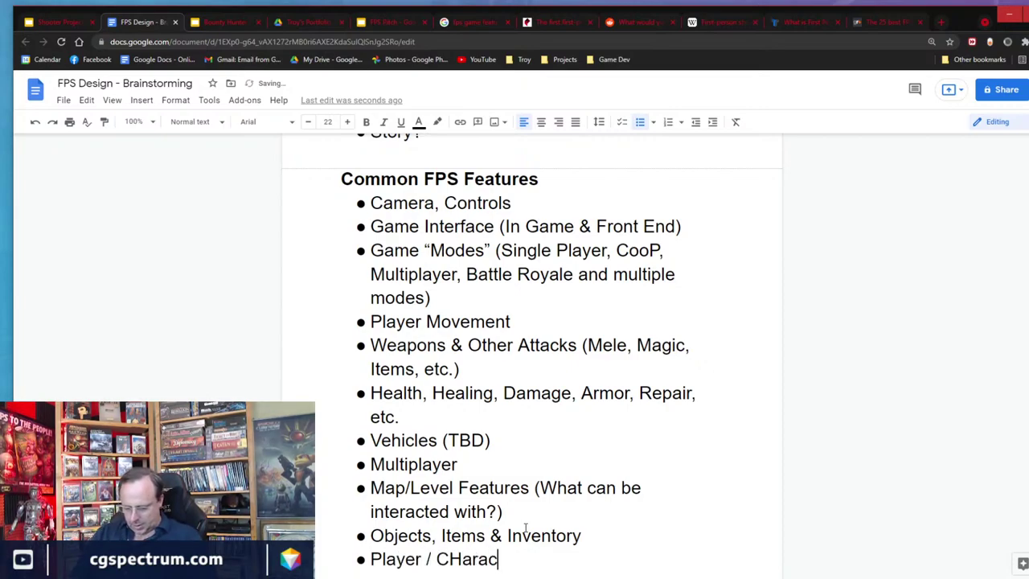
{"action": "type", "text": "ter Cust"}
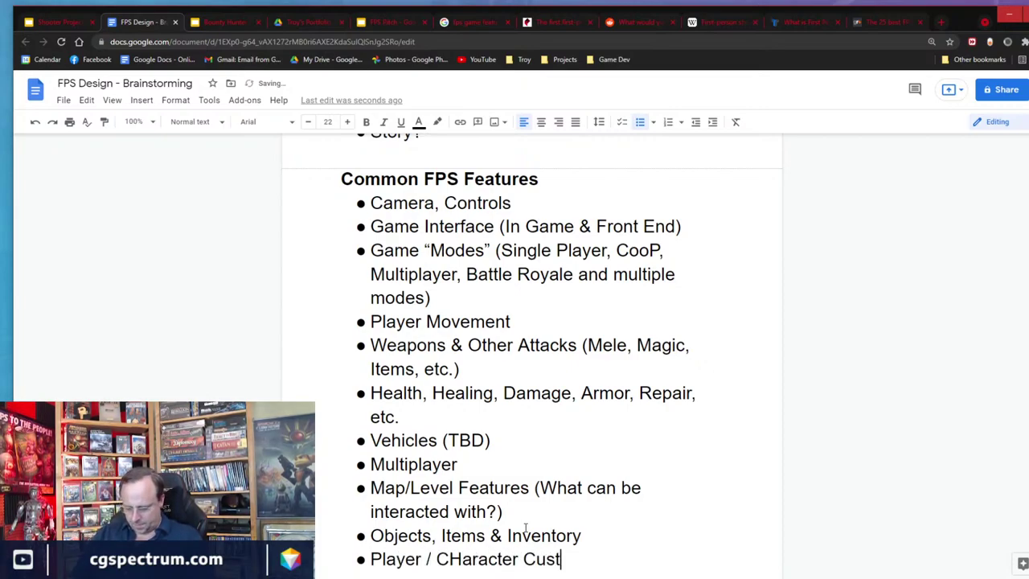
{"action": "type", "text": "omizaion"}
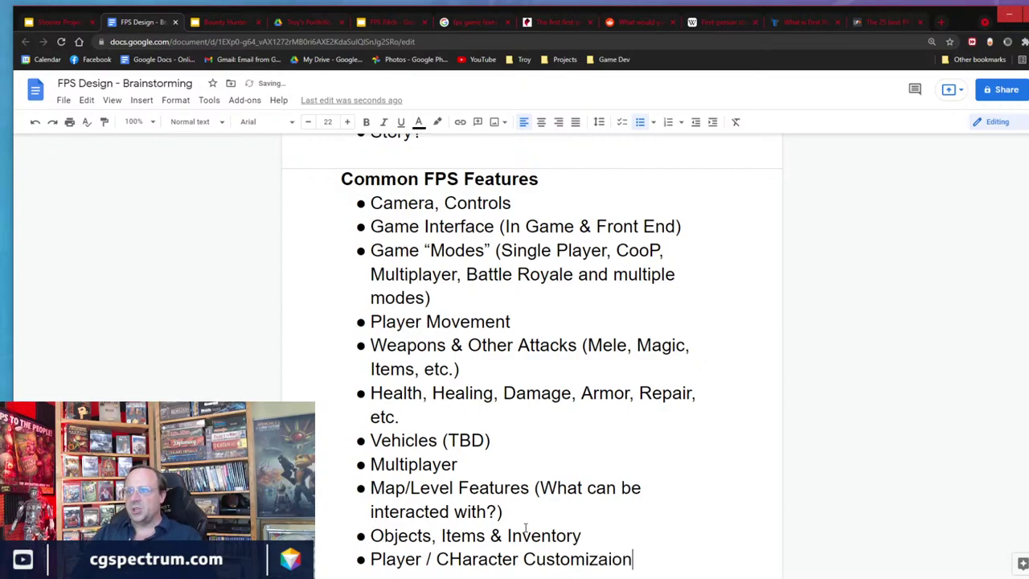
{"action": "key", "text": "BackSpace"}
{"action": "key", "text": "BackSpace"}
{"action": "key", "text": "BackSpace"}
{"action": "type", "text": "tion"}
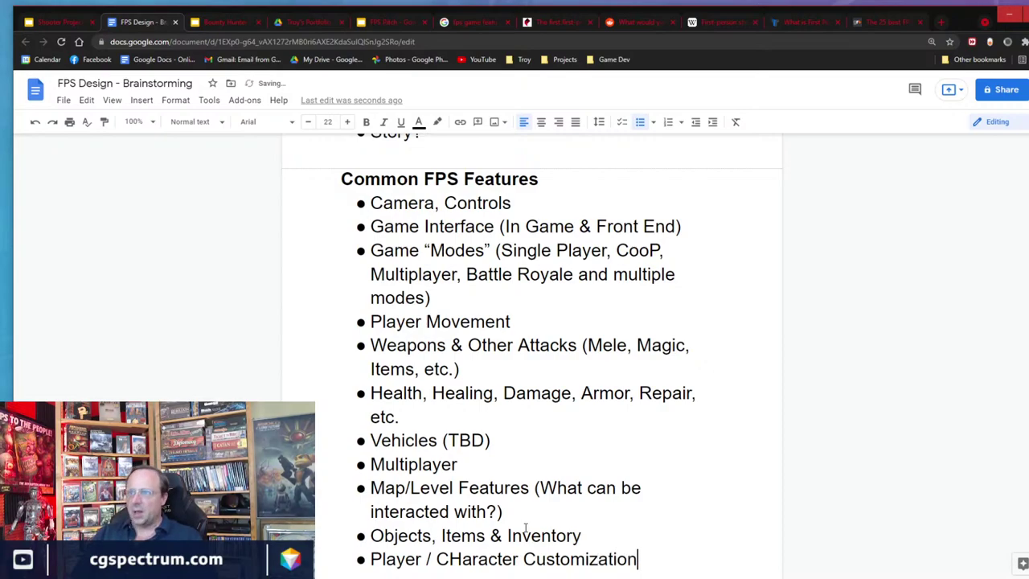
{"action": "left_click", "coordinate": [452, 559]}
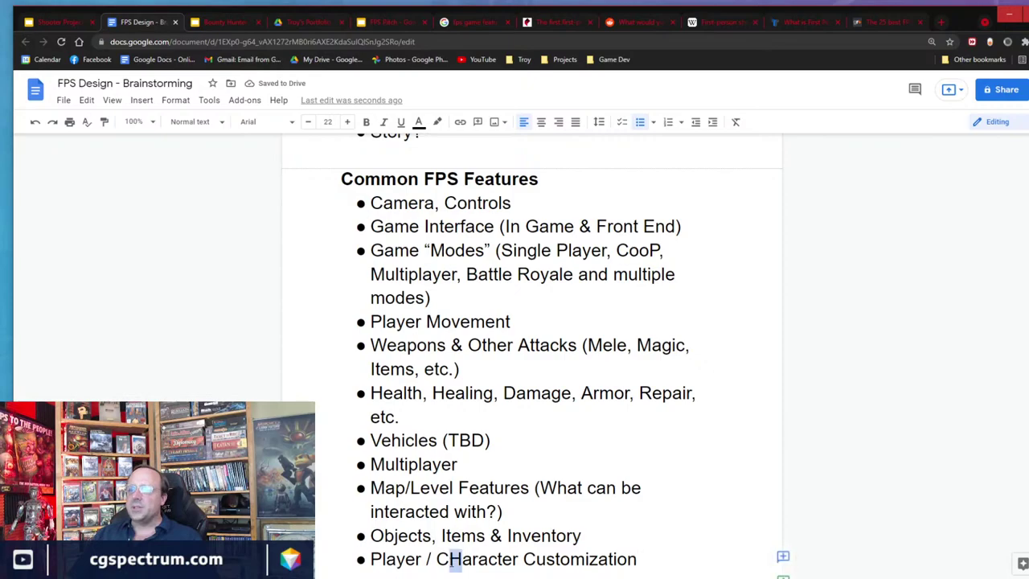
{"action": "key", "text": "Delete"}
{"action": "type", "text": "h"}
{"action": "scroll", "coordinate": [533, 446], "scroll_direction": "down", "scroll_amount": 1}
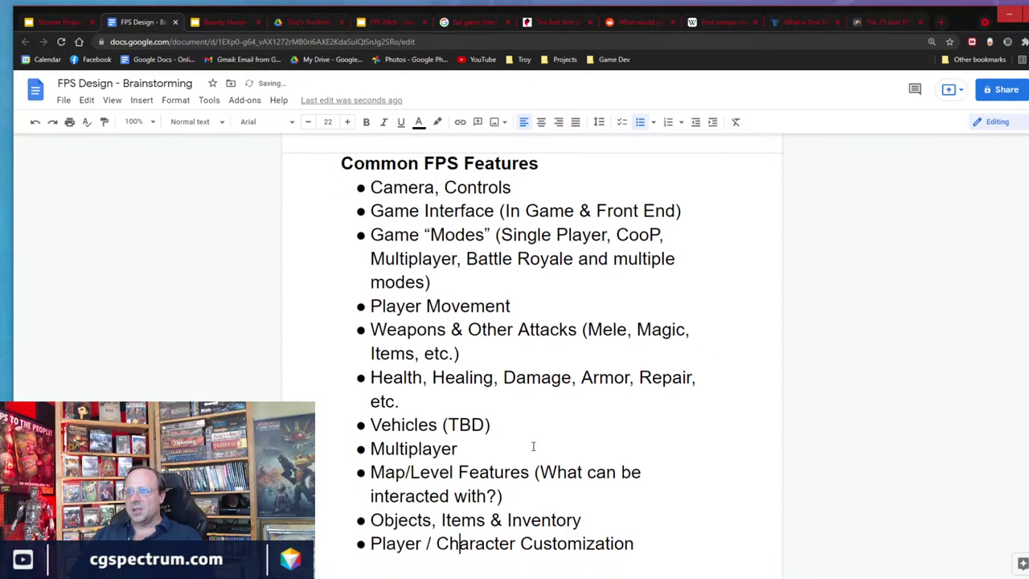
Check the Core Gameplay slide of the Bounty Hunter Pitch and return to the FPS Design - Brainstorming document.
{"action": "scroll", "coordinate": [533, 446], "scroll_direction": "down", "scroll_amount": 2}
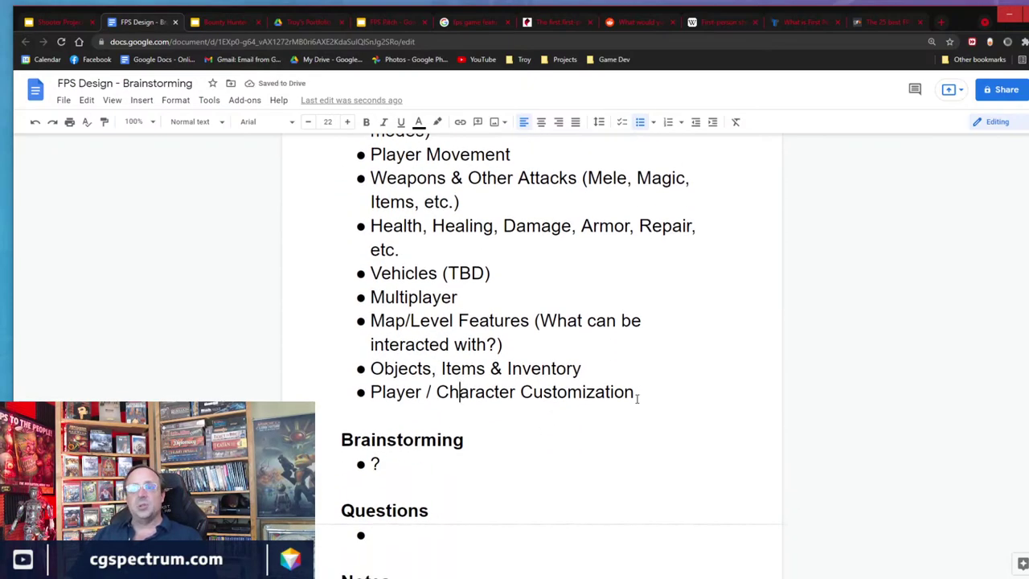
{"action": "left_click", "coordinate": [235, 24]}
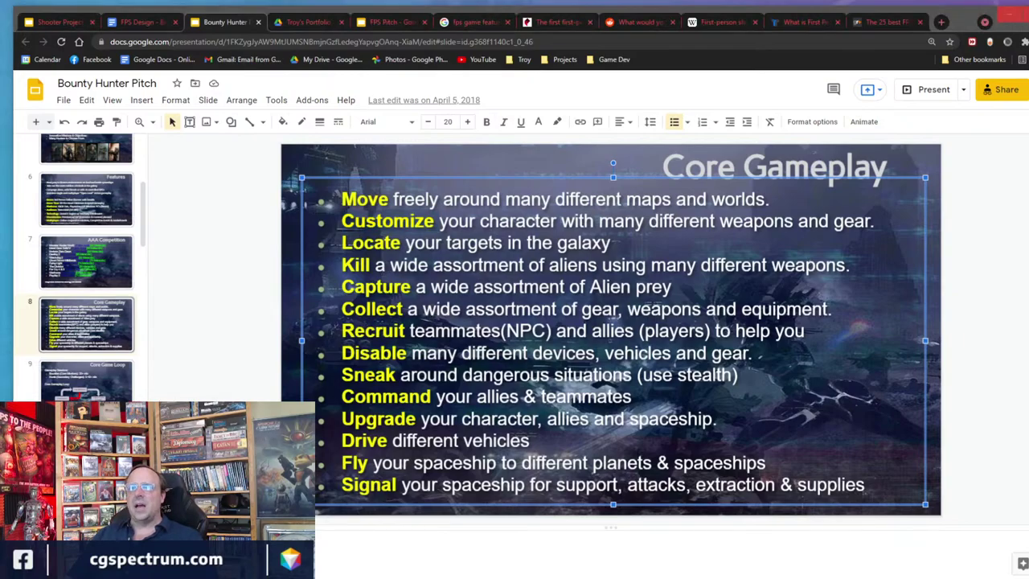
{"action": "left_click", "coordinate": [140, 24]}
Insert the bullet "Abilities" directly below Weapons & Other Attacks in the Common FPS Features list.
{"action": "scroll", "coordinate": [426, 274], "scroll_direction": "up", "scroll_amount": 1}
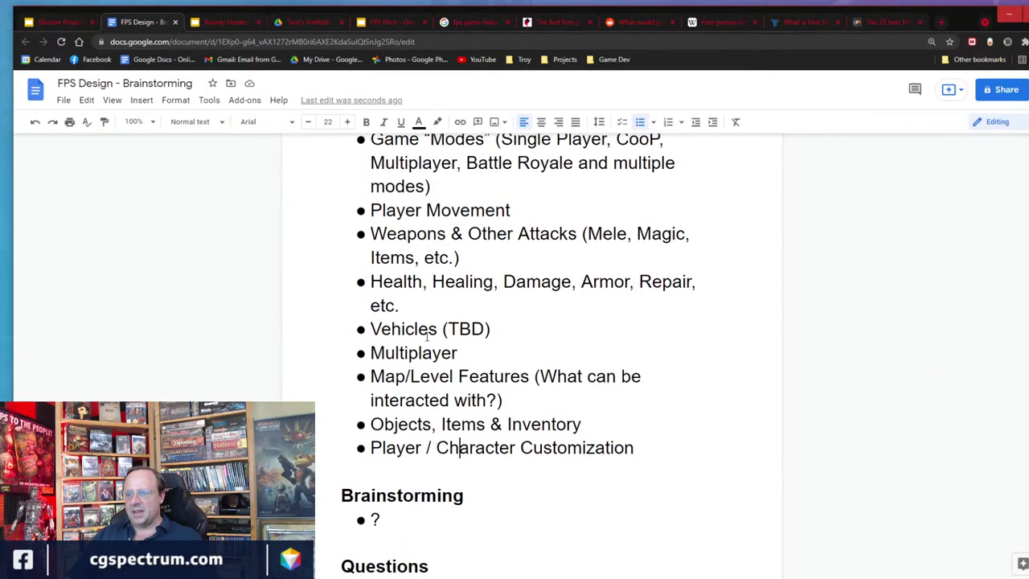
{"action": "left_click", "coordinate": [467, 258]}
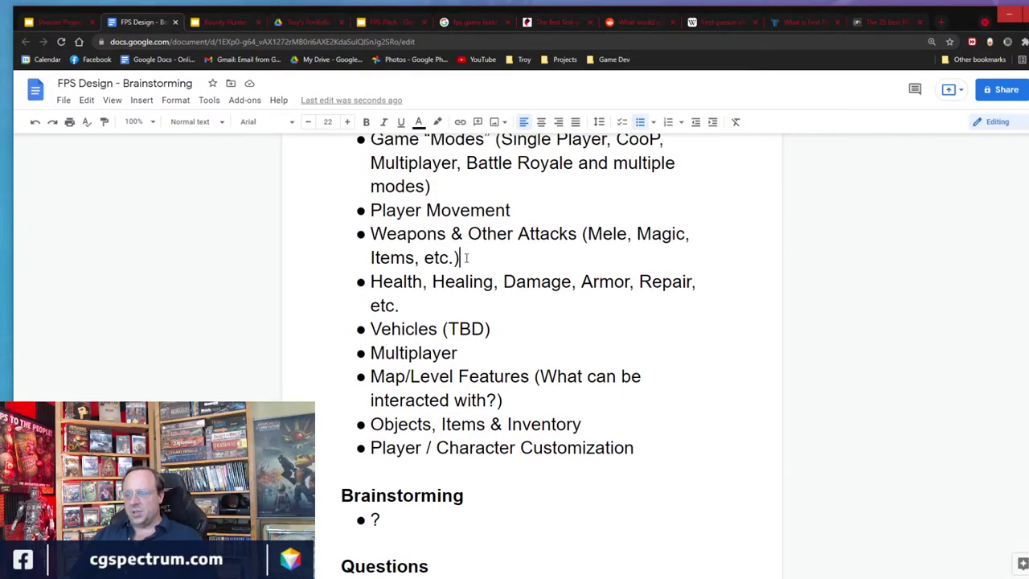
{"action": "key", "text": "Return"}
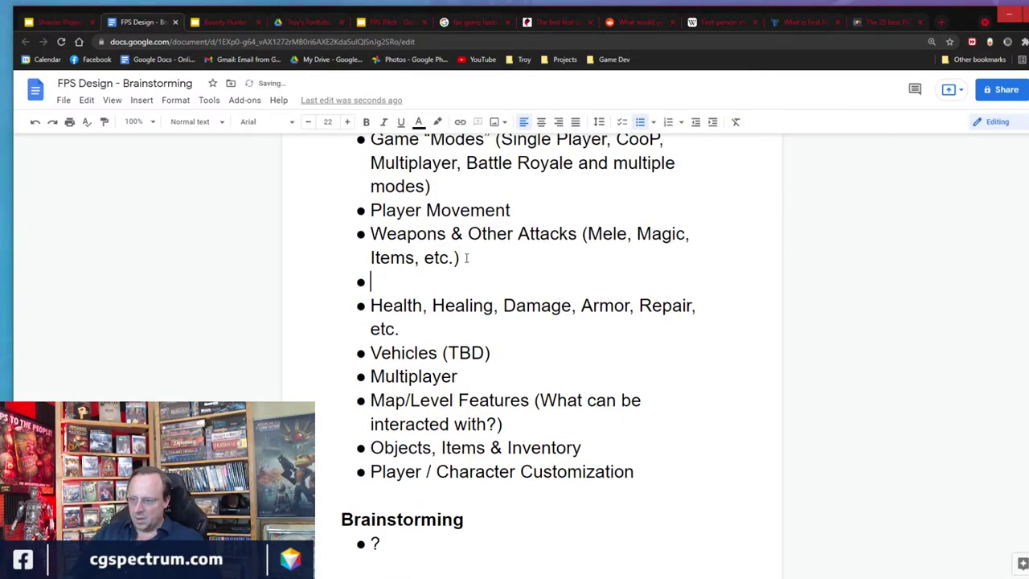
{"action": "type", "text": "Abilities"}
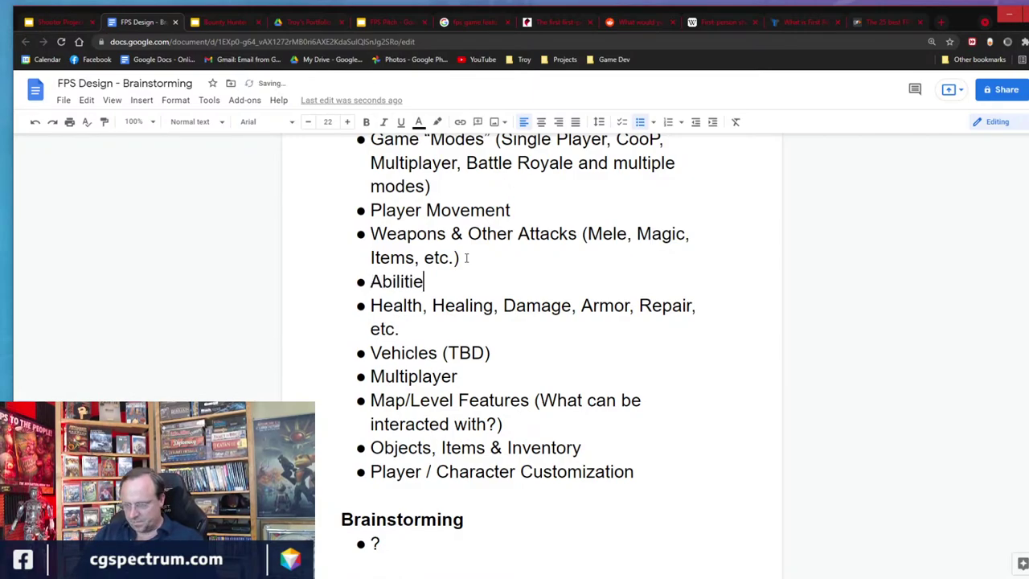
Put the qualifier "Non-Combat" in front of Abilities in the new bullet.
{"action": "key", "text": "Left"}
{"action": "key", "text": "Left"}
{"action": "key", "text": "Left"}
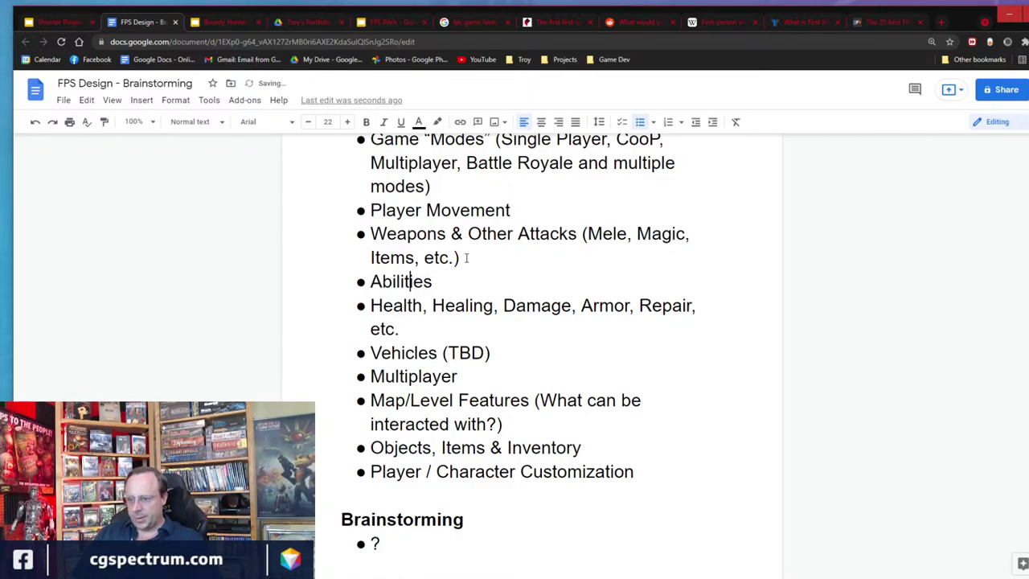
{"action": "key", "text": "Left"}
{"action": "key", "text": "Left"}
{"action": "key", "text": "Left"}
{"action": "key", "text": "Left"}
{"action": "key", "text": "Left"}
{"action": "key", "text": "Left"}
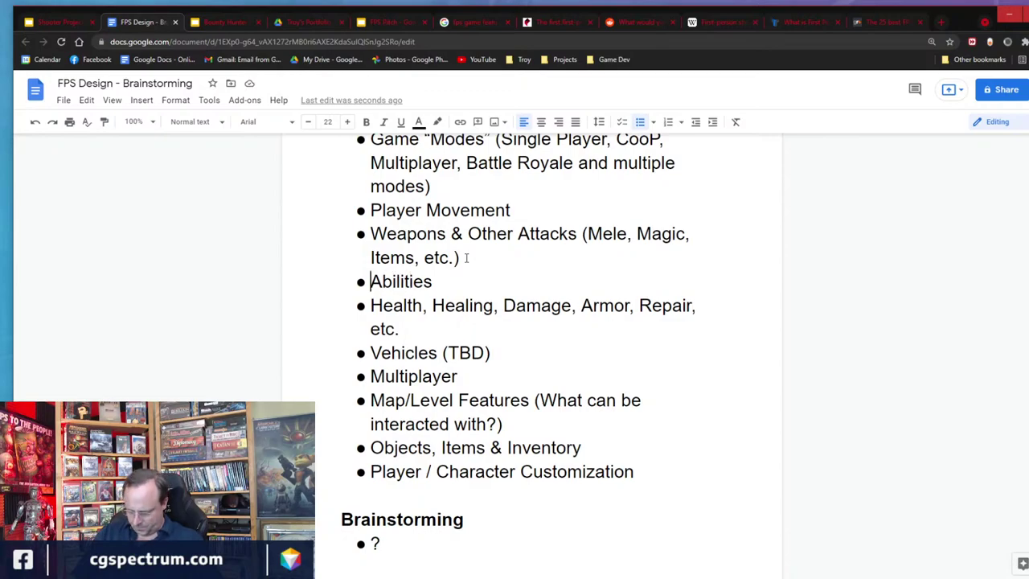
{"action": "type", "text": "Non-"}
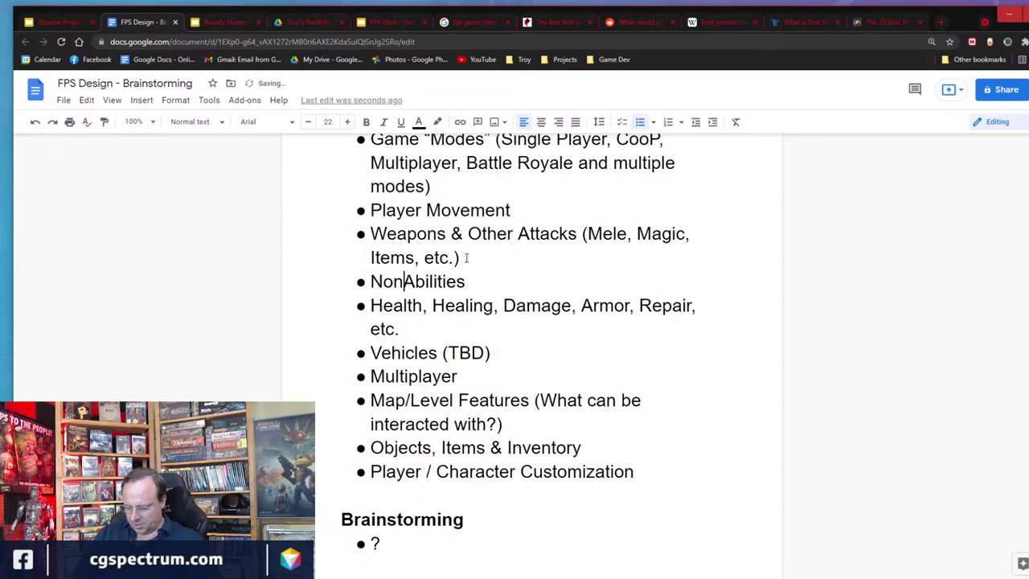
{"action": "type", "text": "COmbat"}
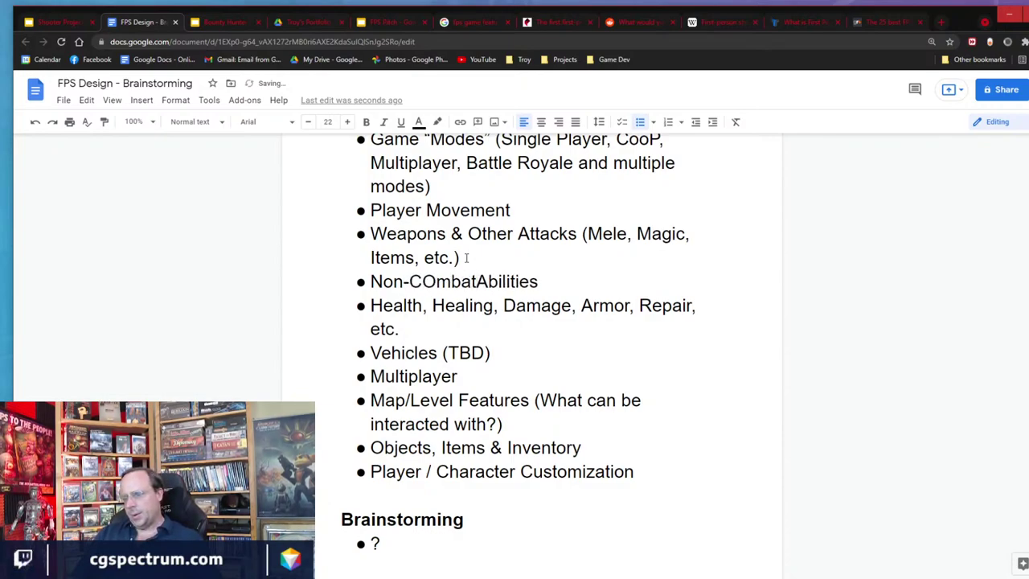
Enclose Non-Combat in quotation marks, separate it from Abilities with a space, and correct its miscapitalized "o".
{"action": "key", "text": "Left"}
{"action": "type", "text": "\""}
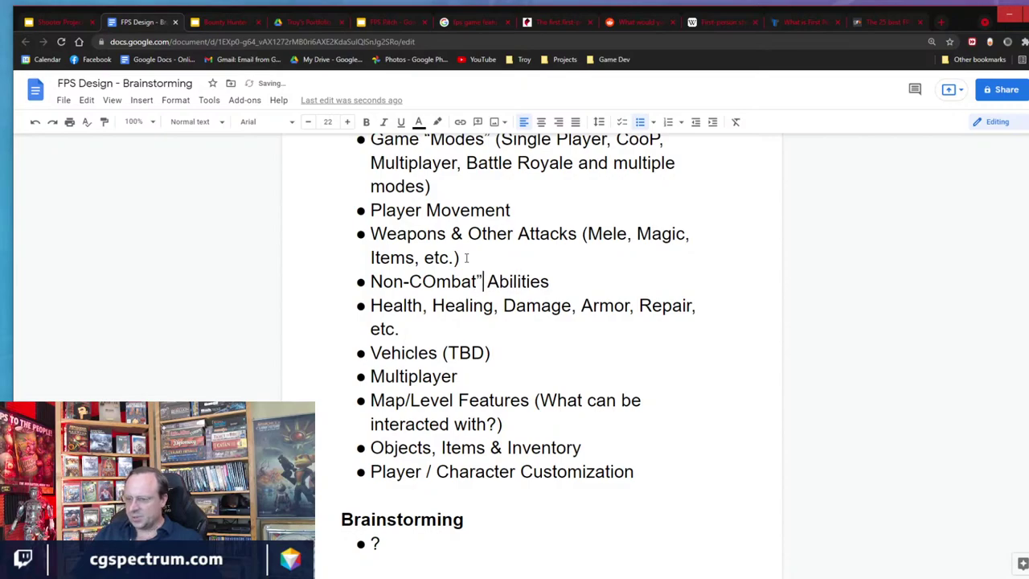
{"action": "key", "text": "Left"}
{"action": "key", "text": "Left"}
{"action": "key", "text": "Left"}
{"action": "key", "text": "Left"}
{"action": "key", "text": "Left"}
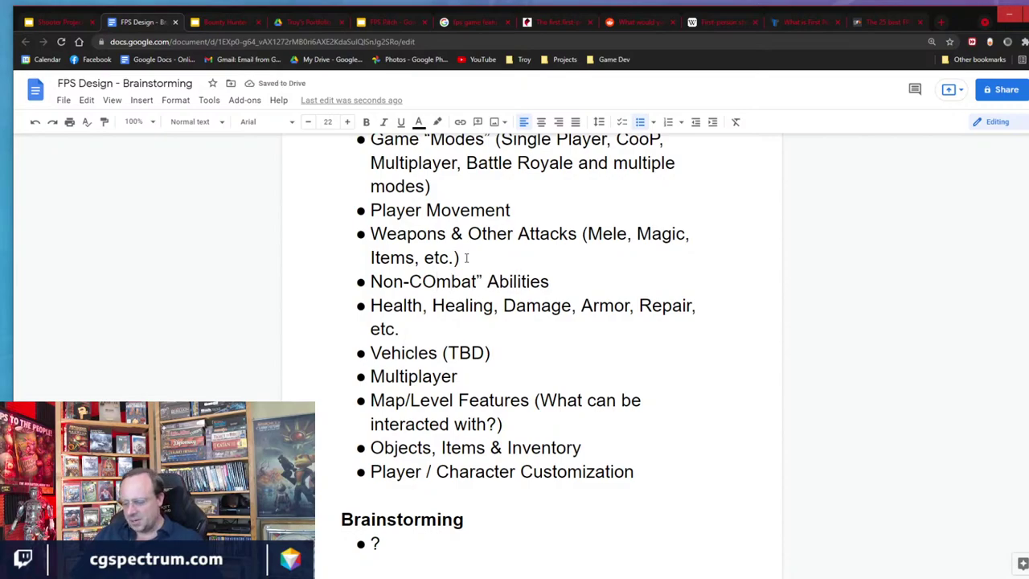
{"action": "key", "text": "BackSpace"}
{"action": "type", "text": "o"}
{"action": "key", "text": "Left"}
{"action": "key", "text": "Left"}
{"action": "key", "text": "Left"}
{"action": "key", "text": "Left"}
{"action": "key", "text": "Left"}
{"action": "key", "text": "Left"}
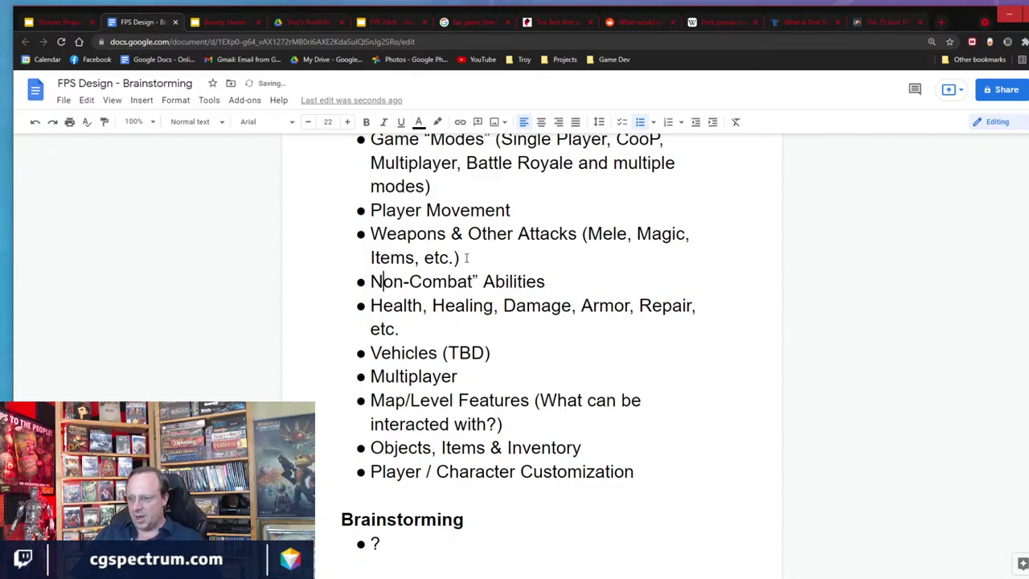
{"action": "type", "text": "\""}
{"action": "key", "text": "End"}
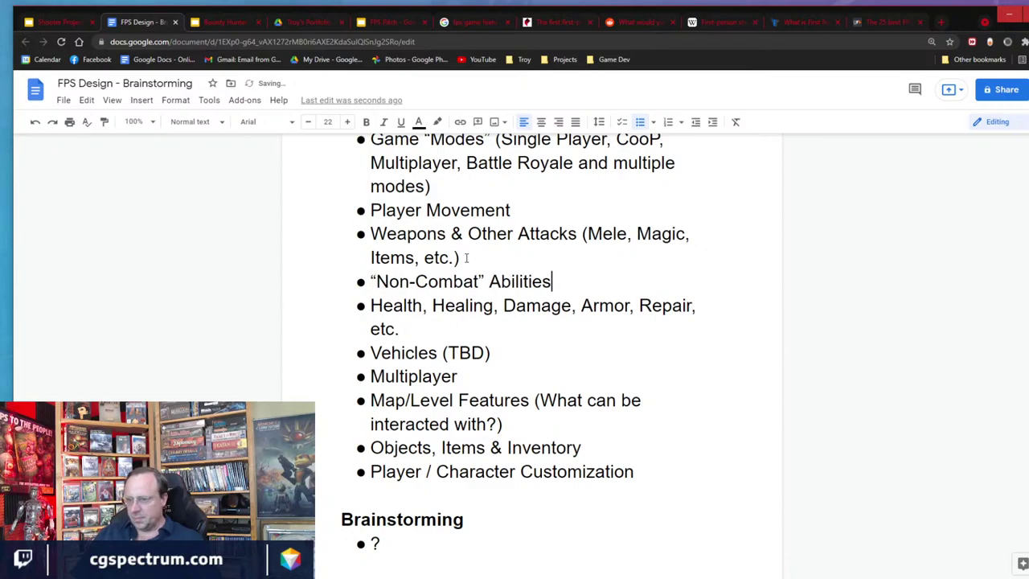
Insert "Items &" before Abilities so the bullet reads “Non-Combat” Items & Abilities.
{"action": "key", "text": "Left"}
{"action": "key", "text": "Left"}
{"action": "key", "text": "Left"}
{"action": "key", "text": "Left"}
{"action": "key", "text": "Left"}
{"action": "key", "text": "Left"}
{"action": "key", "text": "Left"}
{"action": "key", "text": "Left"}
{"action": "key", "text": "Left"}
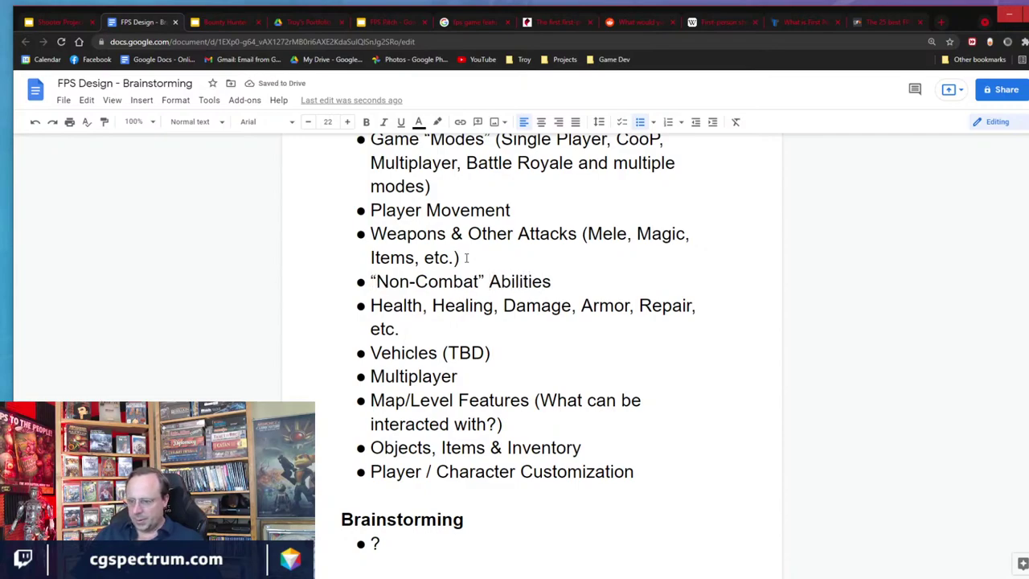
{"action": "type", "text": "Items "}
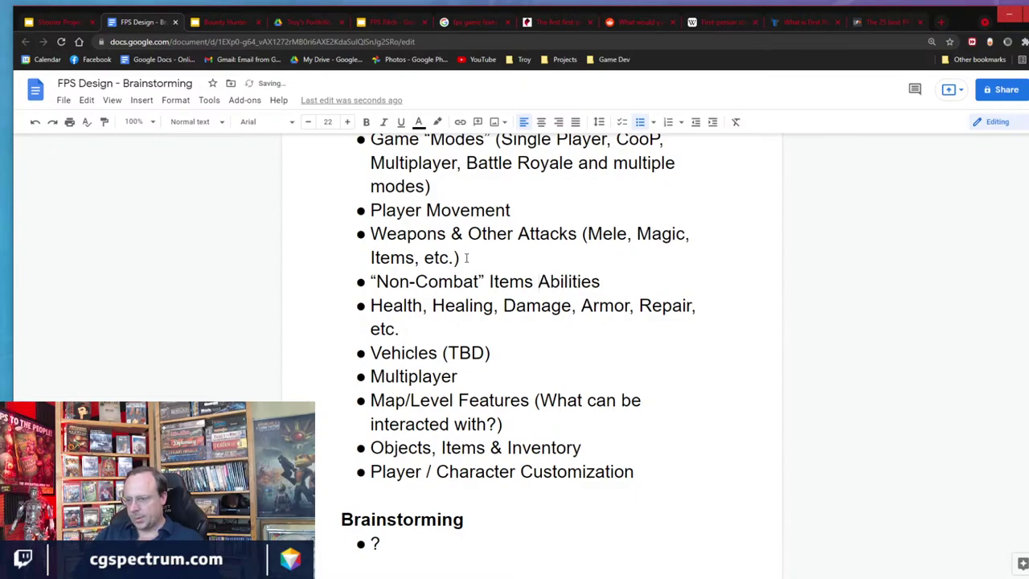
{"action": "type", "text": "&"}
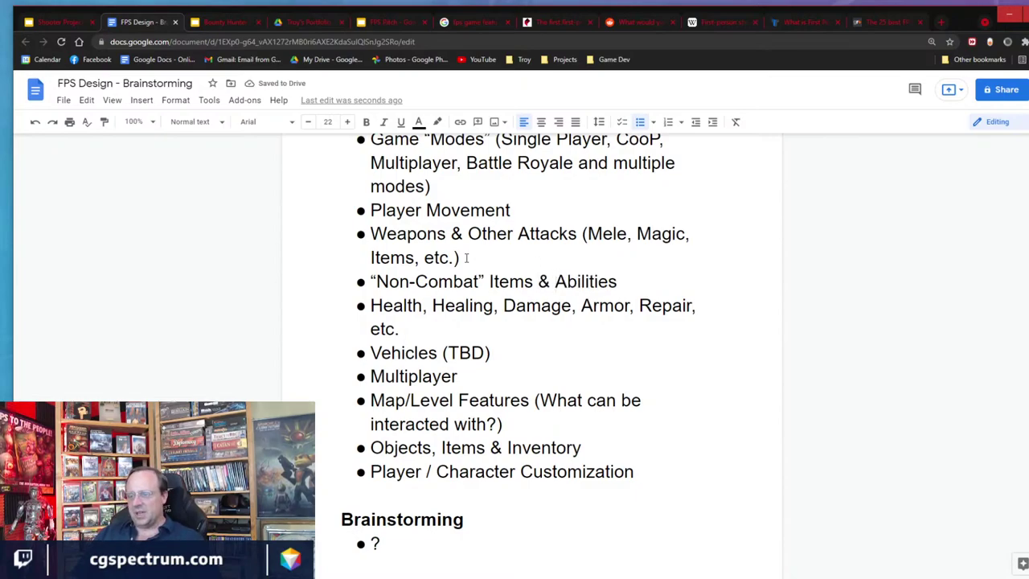
Add the indented sub-bullet Non-Lethal “Weapons” under “Non-Combat” Items & Abilities.
{"action": "key", "text": "Return"}
{"action": "key", "text": "Tab"}
{"action": "type", "text": "Non"}
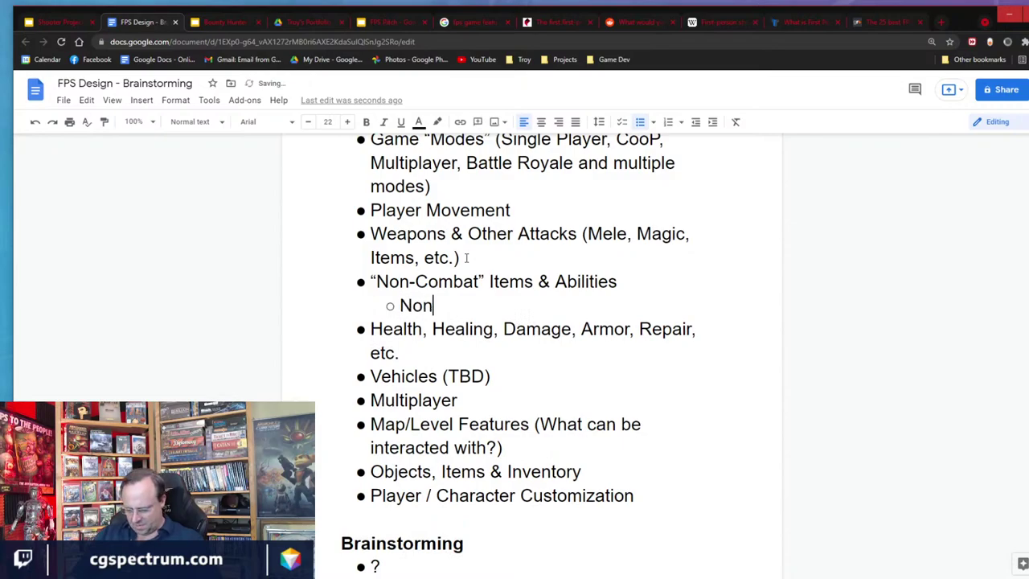
{"action": "type", "text": "-Lethal "}
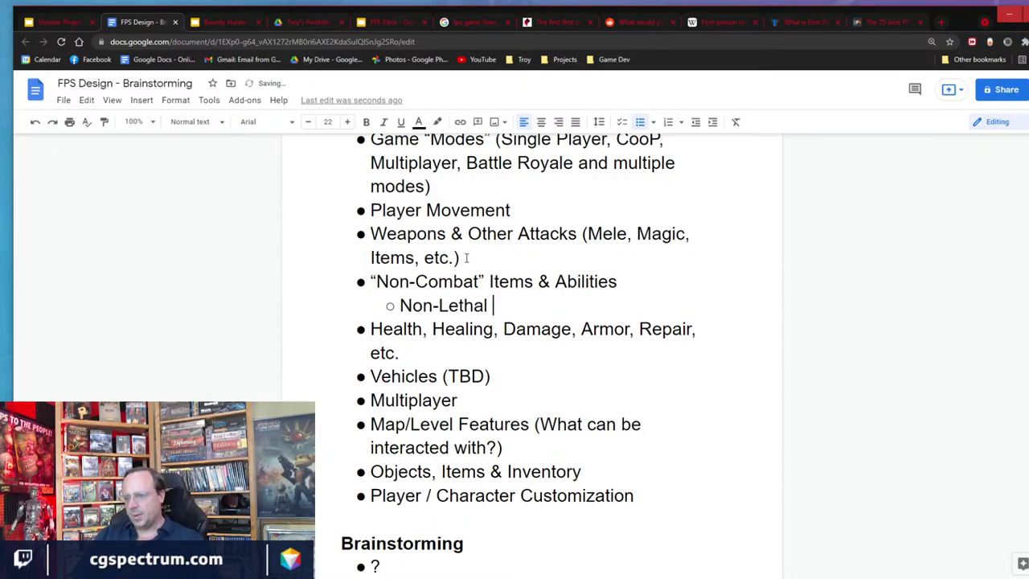
{"action": "type", "text": "\"Weapo"}
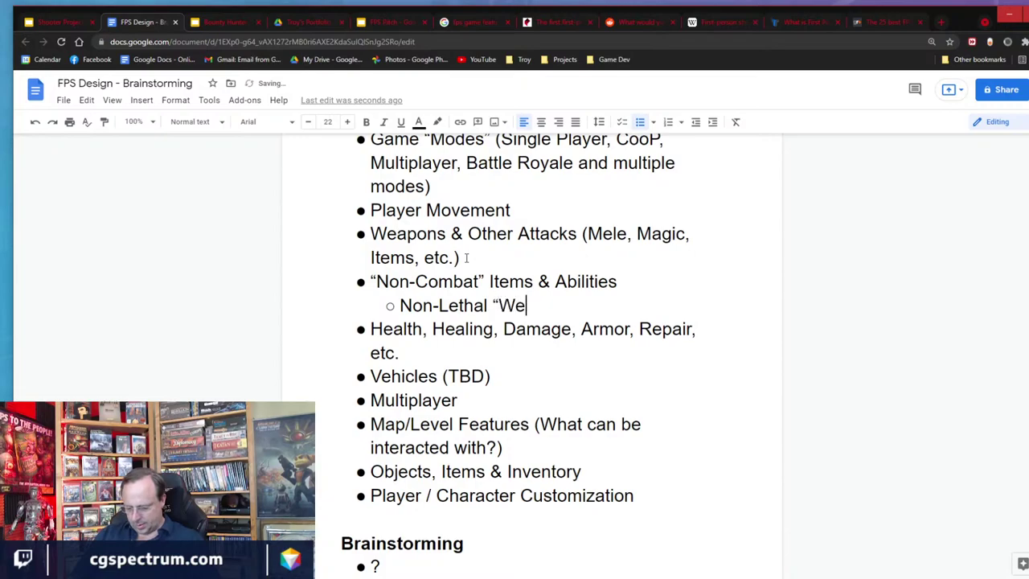
{"action": "type", "text": "ns\""}
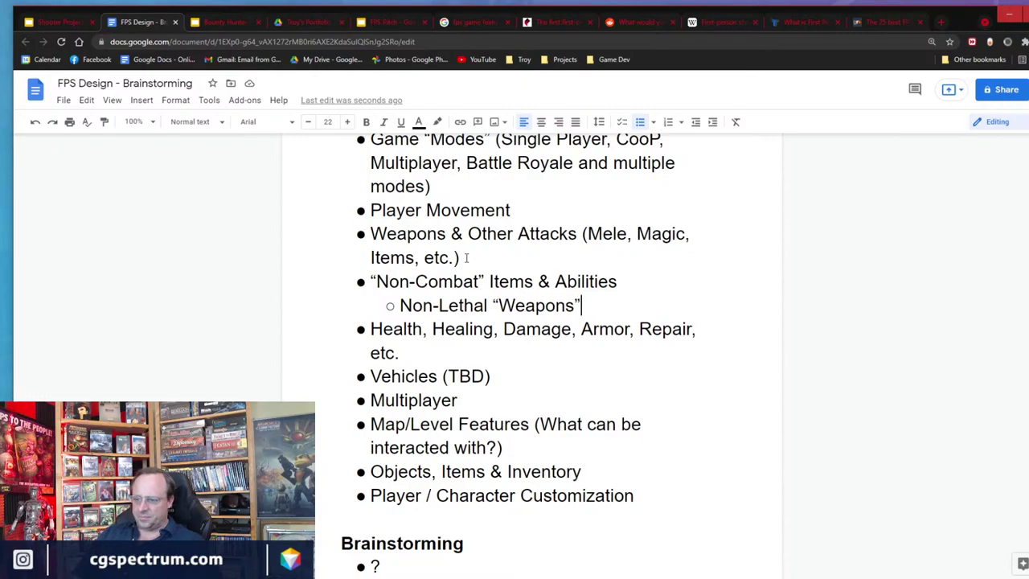
Add a second sub-bullet, Buff/Debuff, below Non-Lethal “Weapons”.
{"action": "key", "text": "Return"}
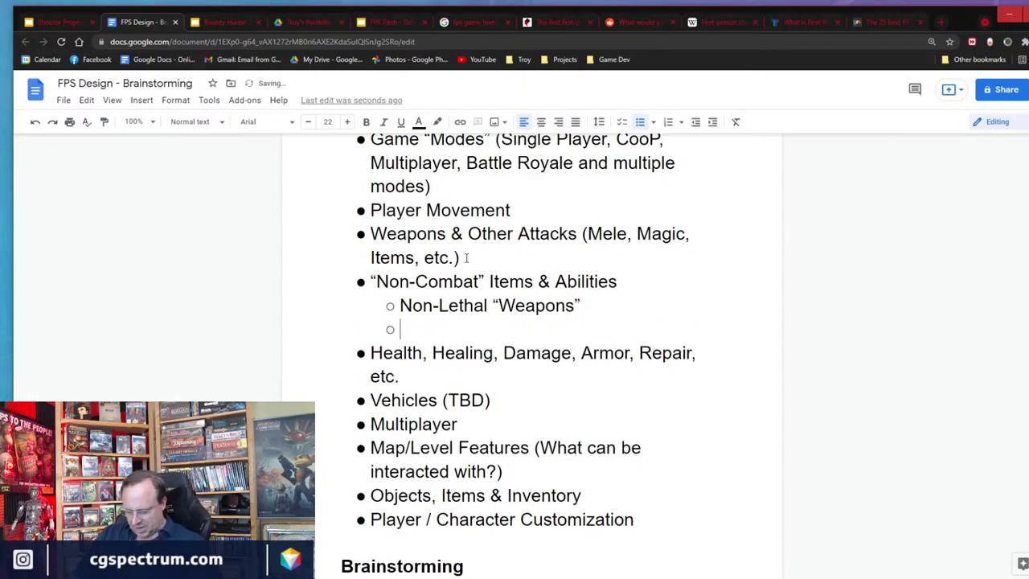
{"action": "type", "text": "Buff/"}
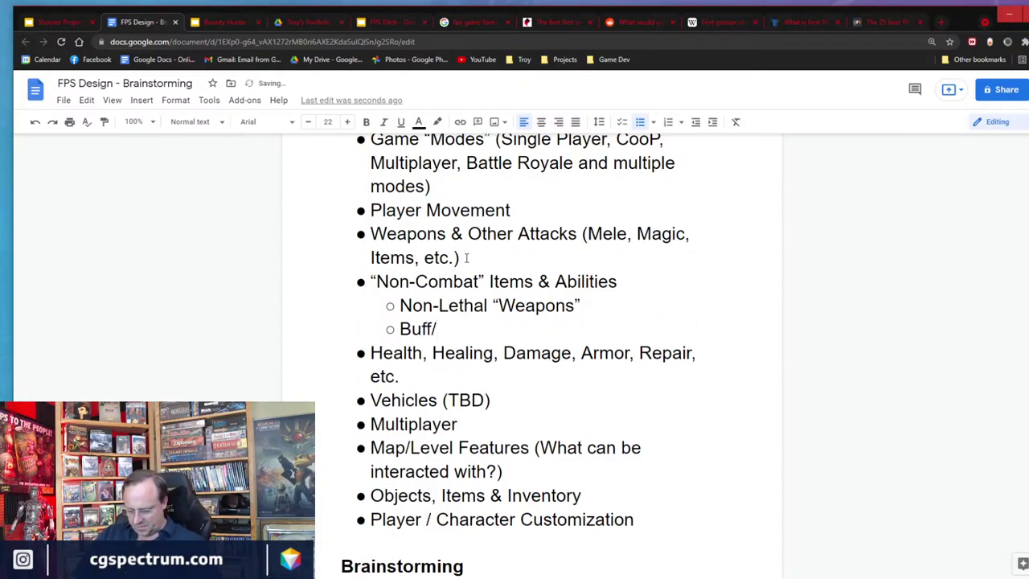
{"action": "type", "text": "Defuff"}
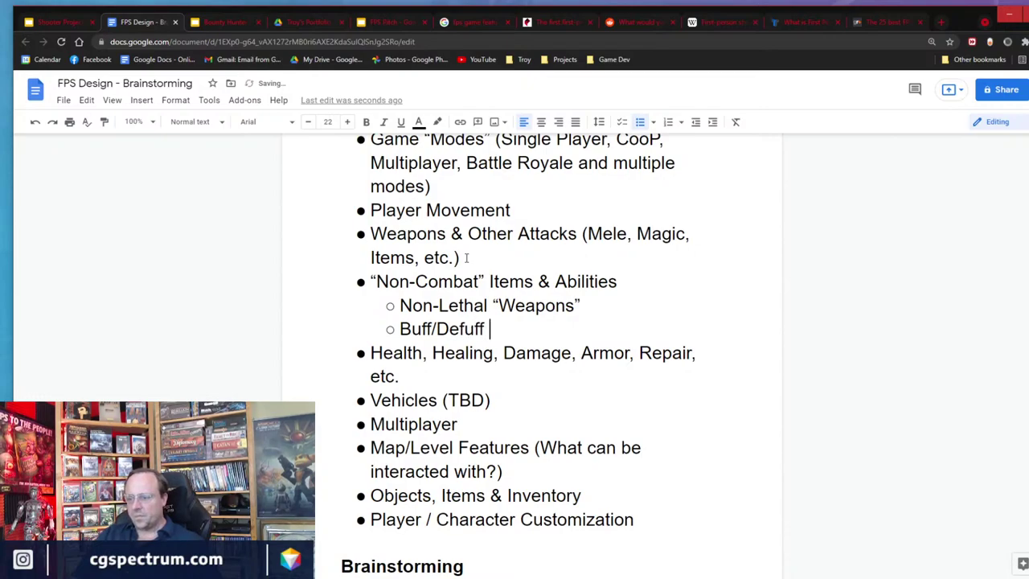
{"action": "key", "text": "BackSpace"}
{"action": "key", "text": "BackSpace"}
{"action": "key", "text": "BackSpace"}
{"action": "key", "text": "BackSpace"}
{"action": "key", "text": "BackSpace"}
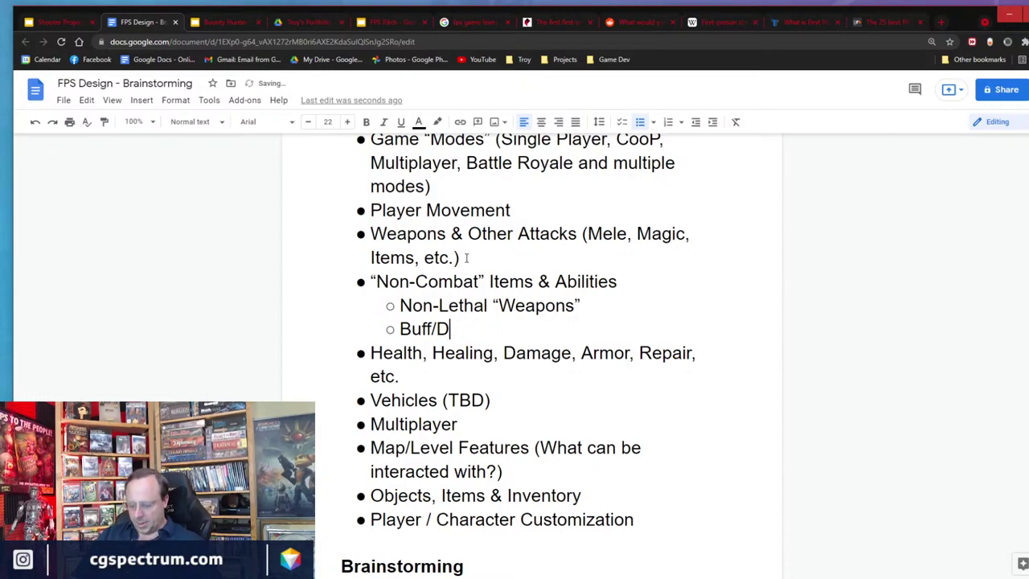
{"action": "type", "text": "ebuff"}
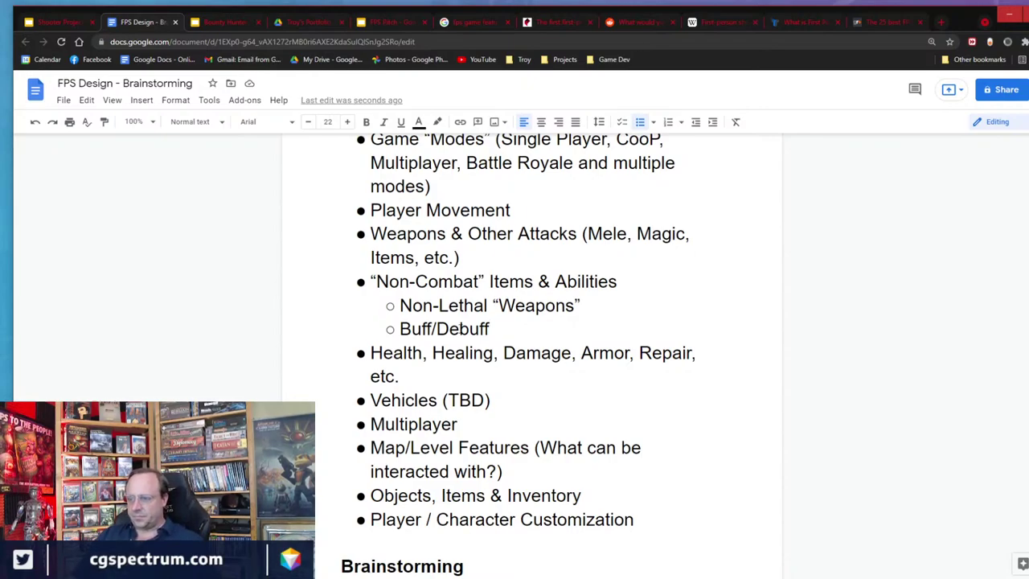
Insert "Skills/" before Abilities so the bullet reads “Non-Combat” Items & Skills/Abilities.
{"action": "type", "text": "Skills/"}
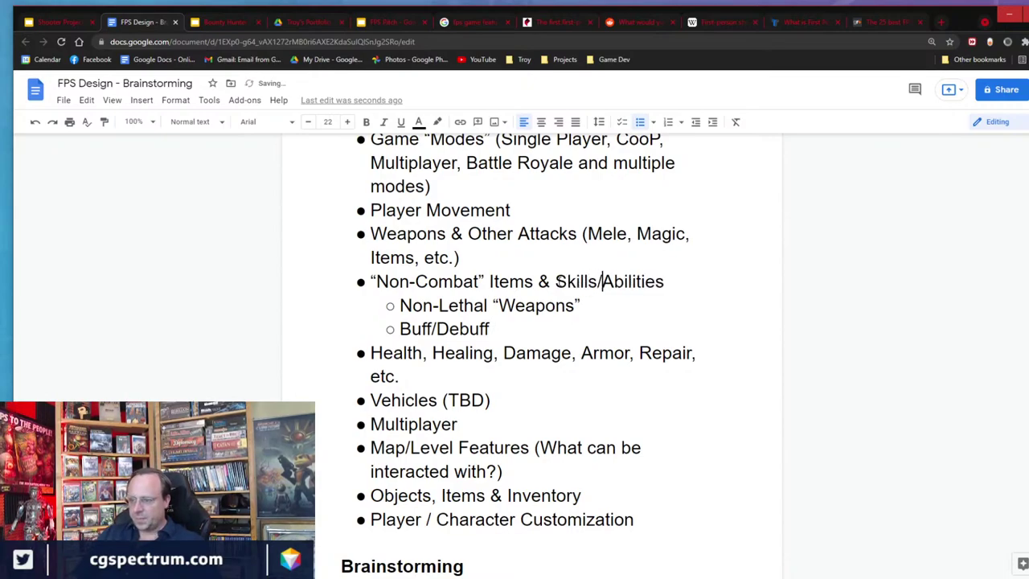
{"action": "key", "text": "Down"}
{"action": "key", "text": "Down"}
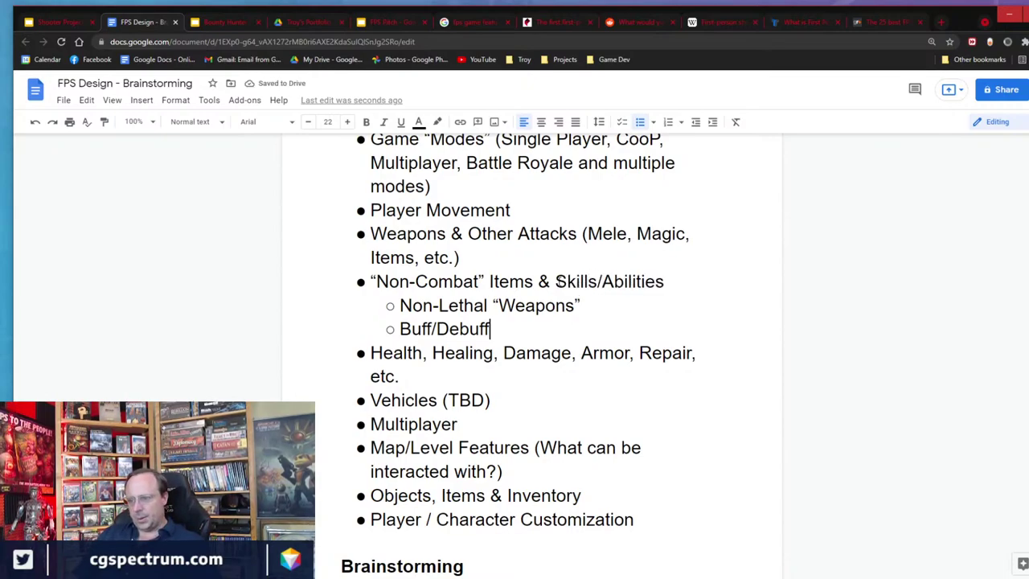
{"action": "scroll", "coordinate": [500, 380], "scroll_direction": "down", "scroll_amount": 1}
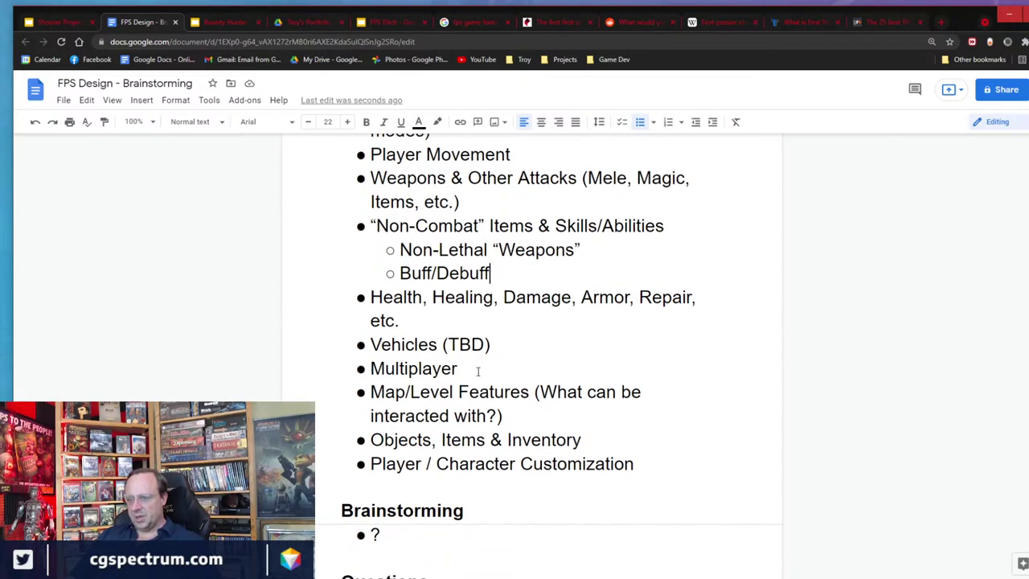
{"action": "left_click", "coordinate": [476, 366]}
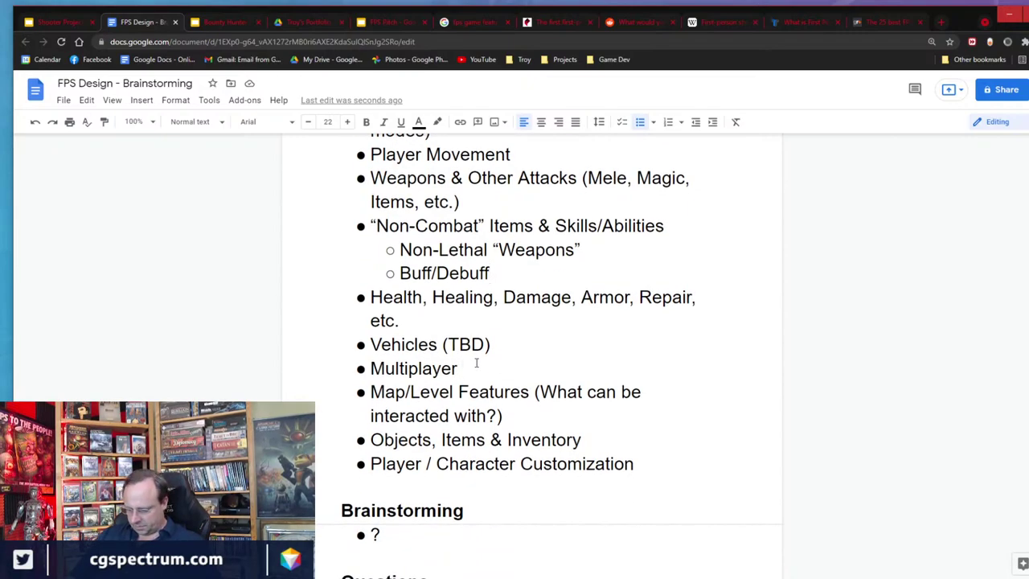
{"action": "key", "text": "BackSpace"}
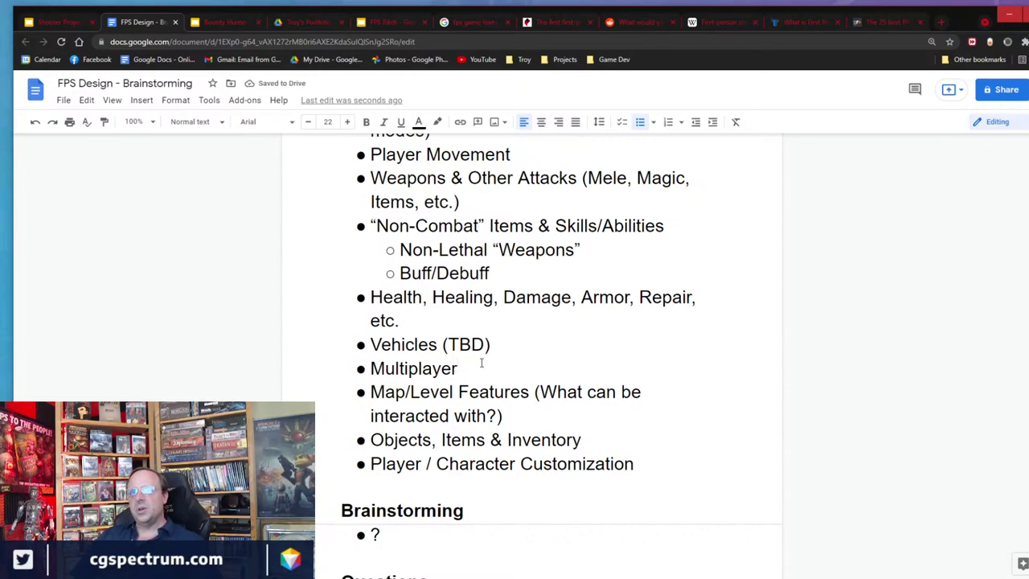
Check the Core Gameplay slide in the Bounty Hunter Pitch, and add the sub-bullet Disable (EMP, etc.) below Buff/Debuff.
{"action": "left_click", "coordinate": [215, 22]}
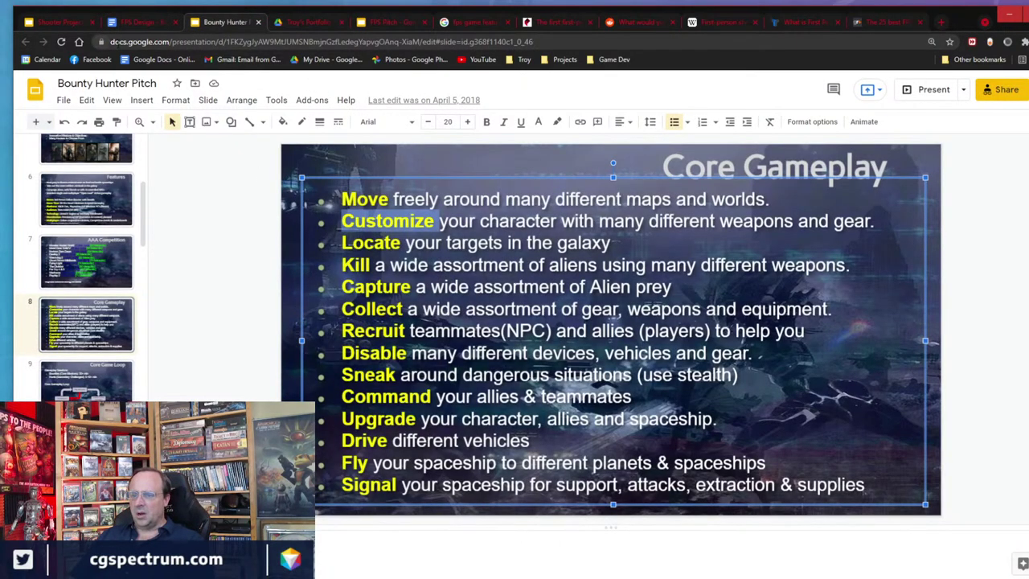
{"action": "left_click", "coordinate": [143, 22]}
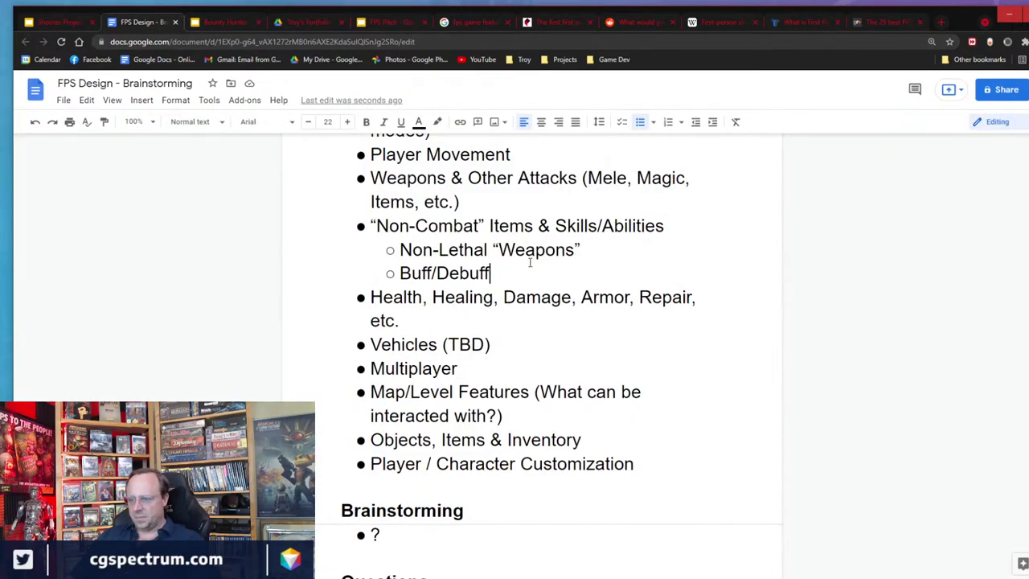
{"action": "key", "text": "Return"}
{"action": "type", "text": "Disb"}
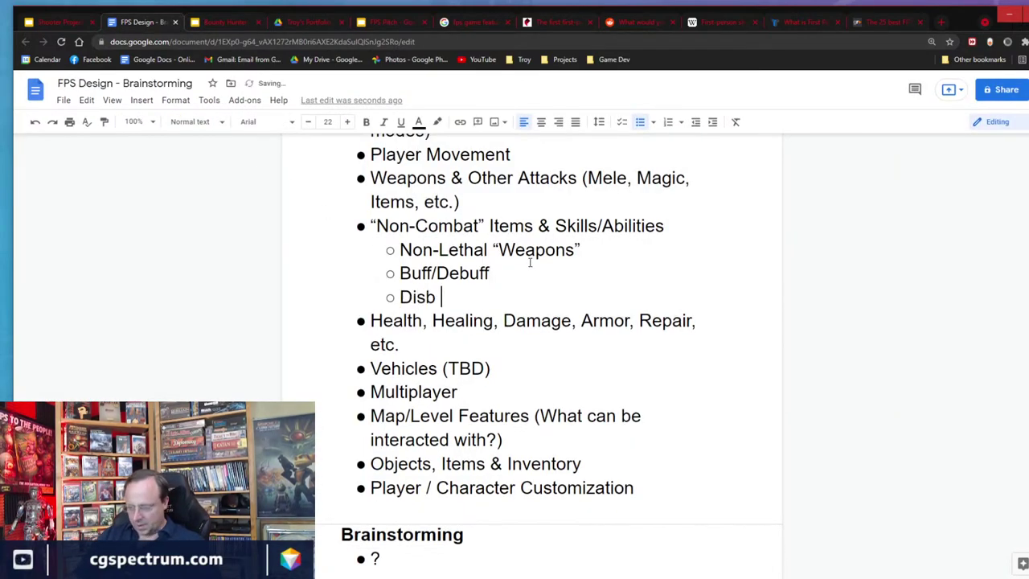
{"action": "key", "text": "BackSpace"}
{"action": "type", "text": "ale"}
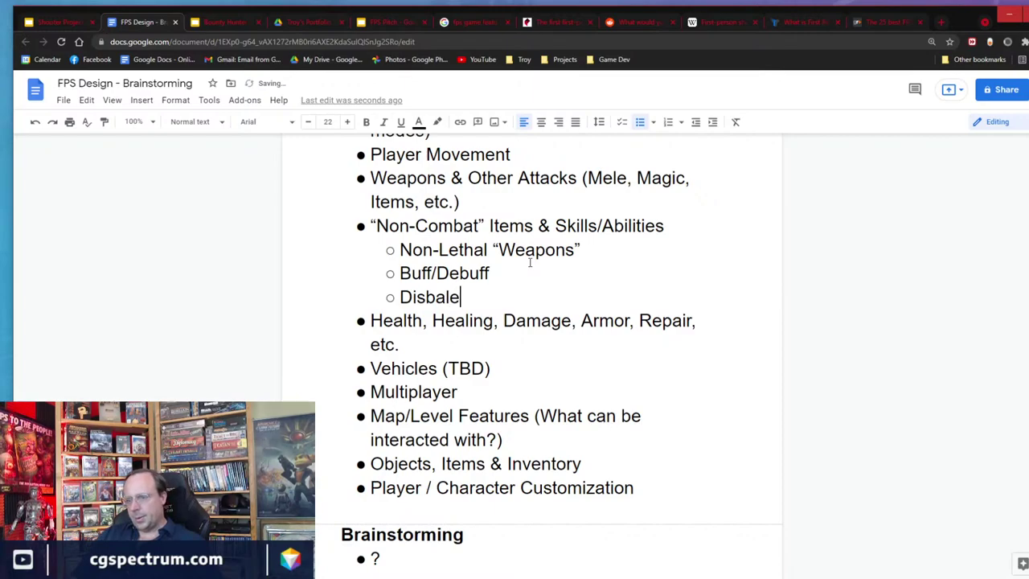
{"action": "key", "text": "BackSpace"}
{"action": "key", "text": "BackSpace"}
{"action": "key", "text": "BackSpace"}
{"action": "key", "text": "BackSpace"}
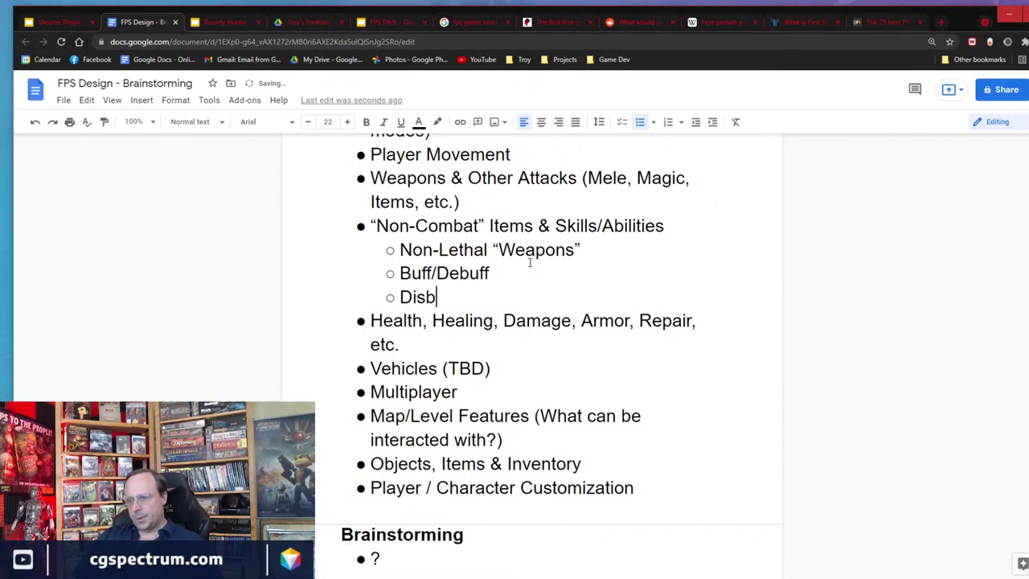
{"action": "type", "text": "able ("}
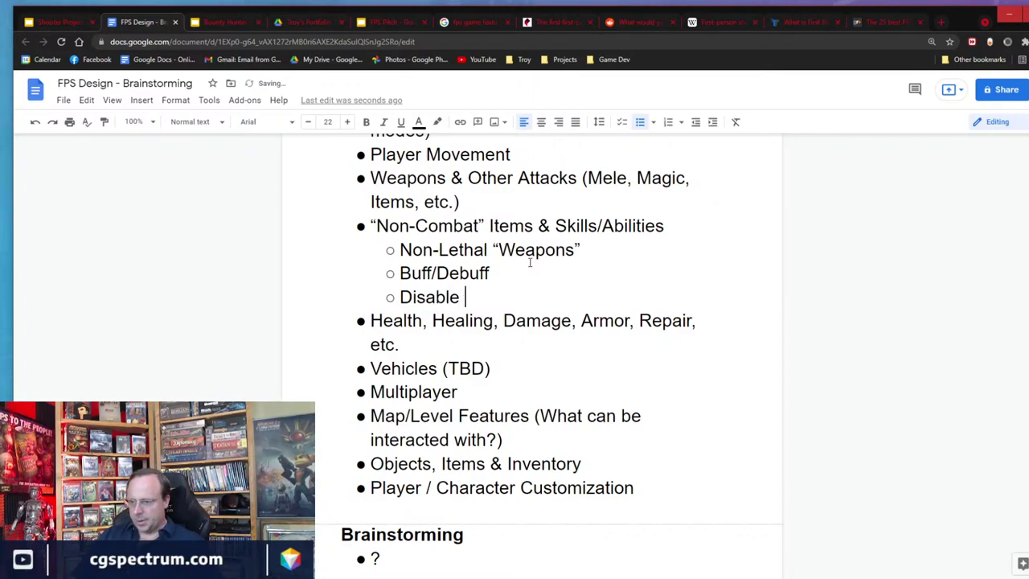
{"action": "type", "text": "EM"}
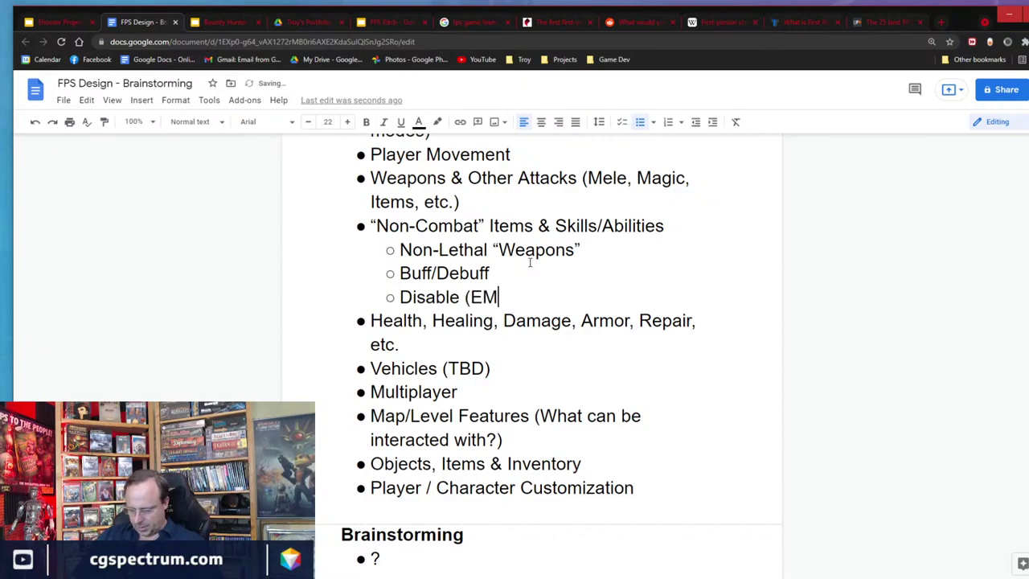
{"action": "type", "text": "P, etc.)"}
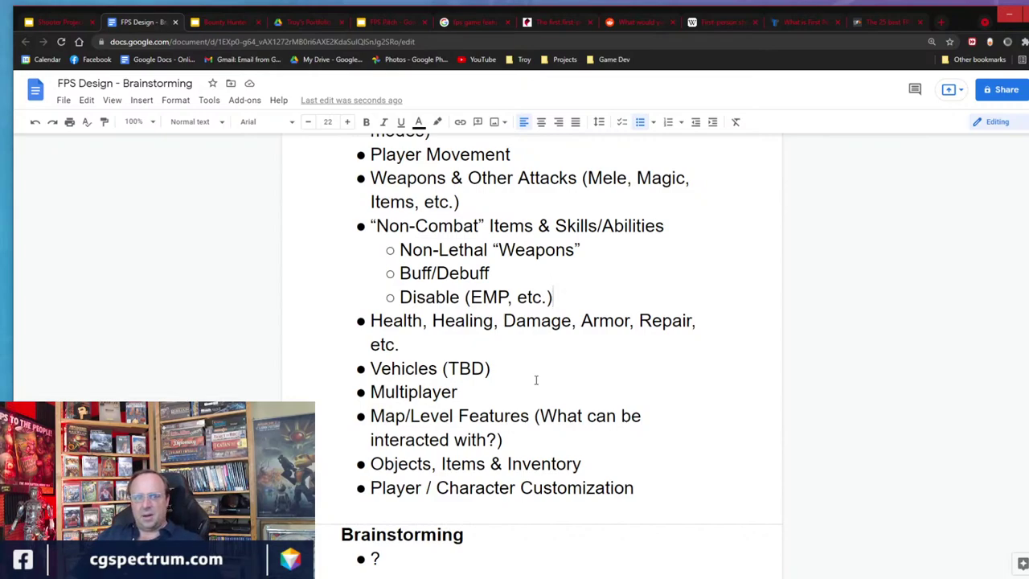
Add the main-level bullet Senses (Player & AI/NPC’s) after the “Non-Combat” Items & Skills/Abilities group.
{"action": "key", "text": "Return"}
{"action": "key", "text": "shift+Tab"}
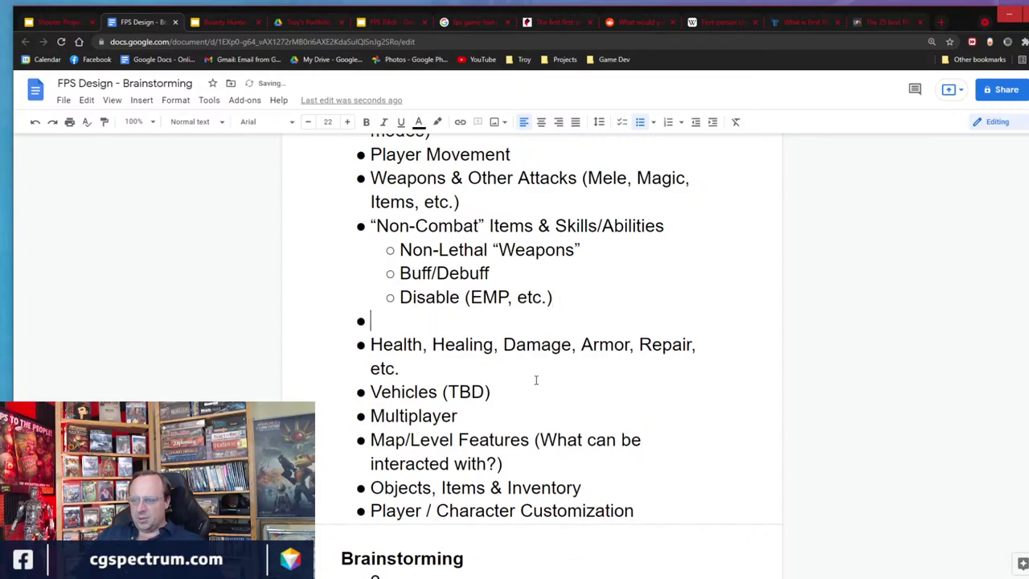
{"action": "type", "text": "Senses"}
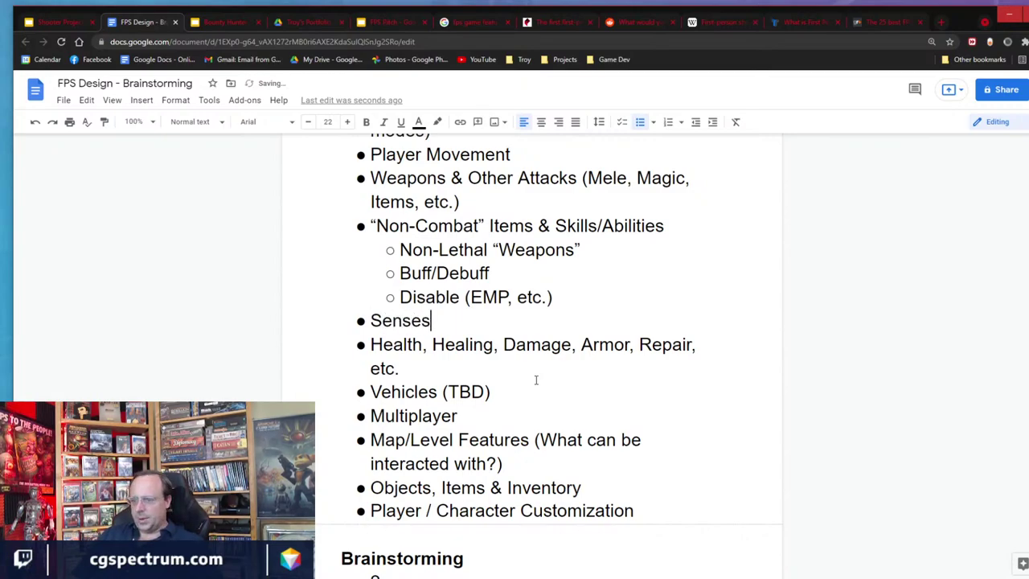
{"action": "type", "text": " (Player &"}
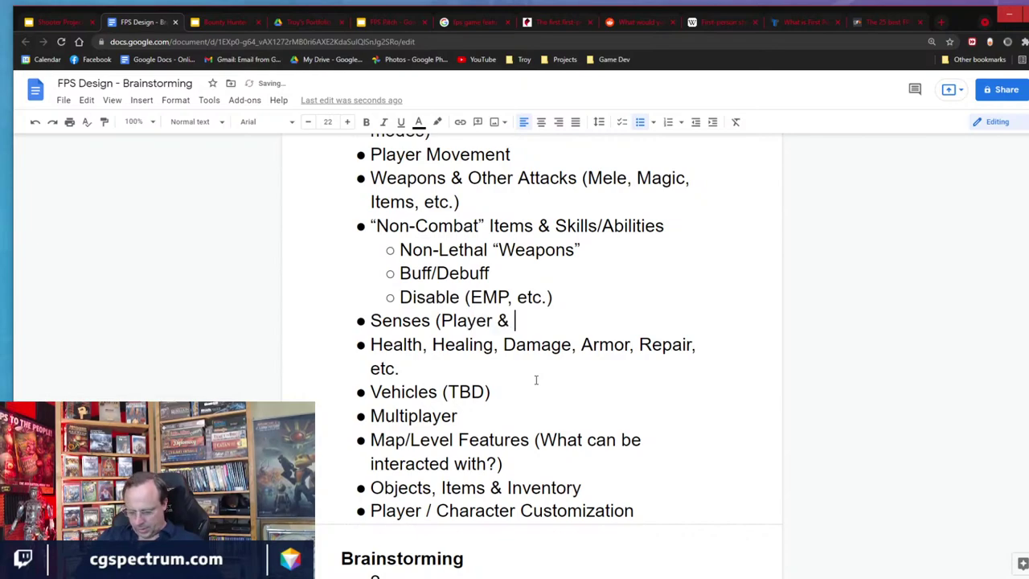
{"action": "type", "text": " AI"}
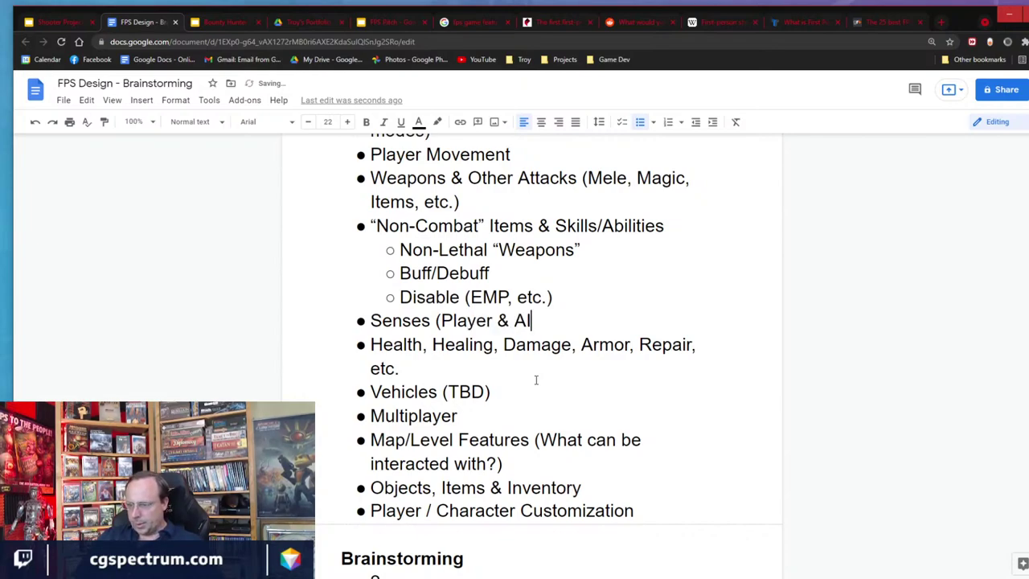
{"action": "type", "text": "/NPC's)"}
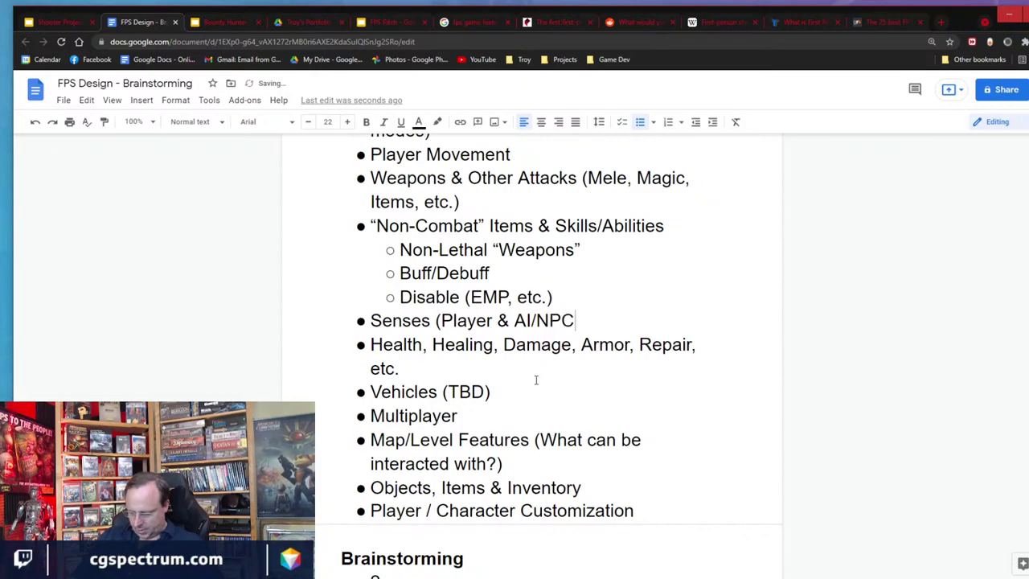
Add the indented sub-bullets Sight and Sound under Senses.
{"action": "key", "text": "Return"}
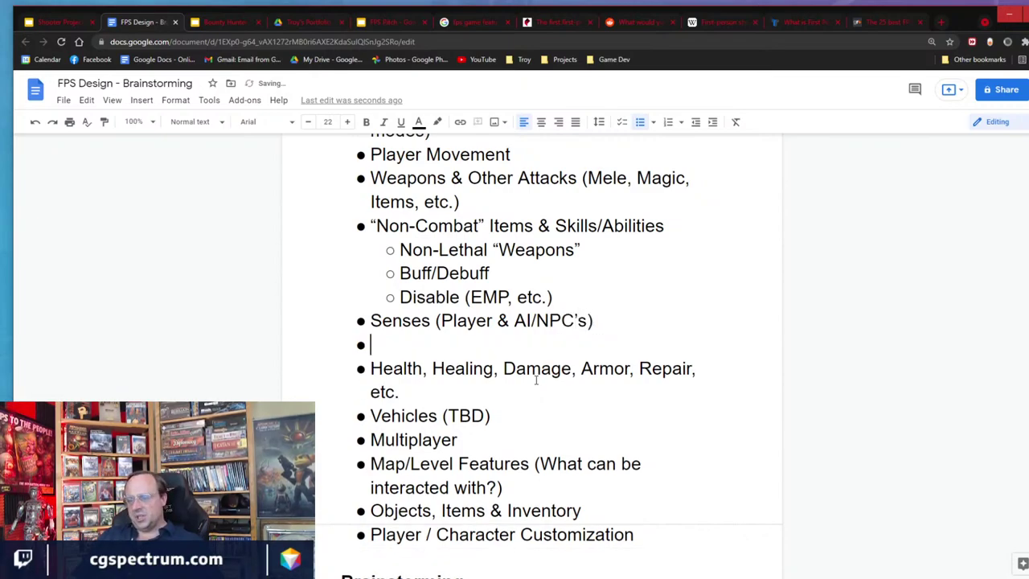
{"action": "key", "text": "Tab"}
{"action": "type", "text": "Sight"}
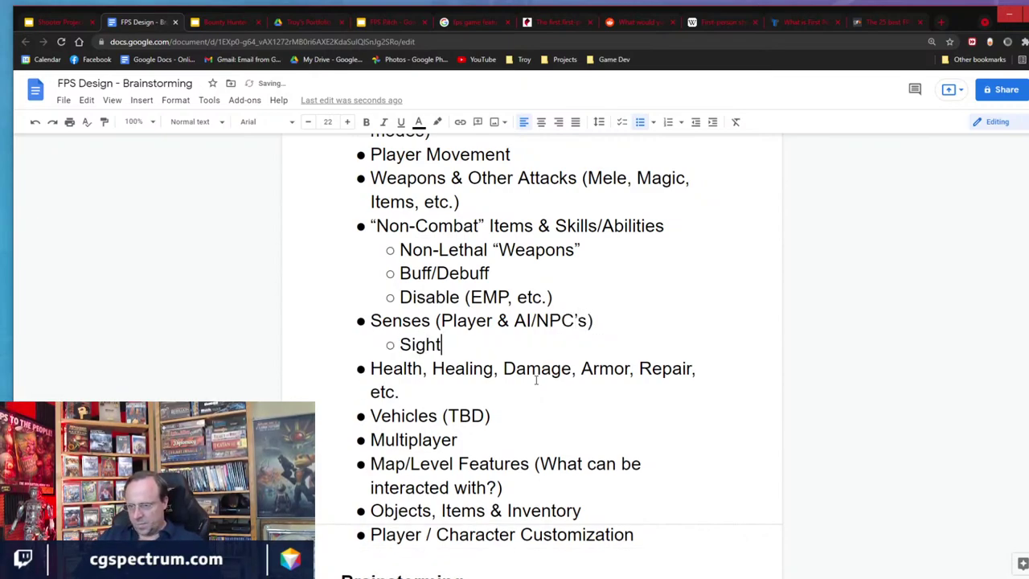
{"action": "key", "text": "Return"}
{"action": "type", "text": "Sound"}
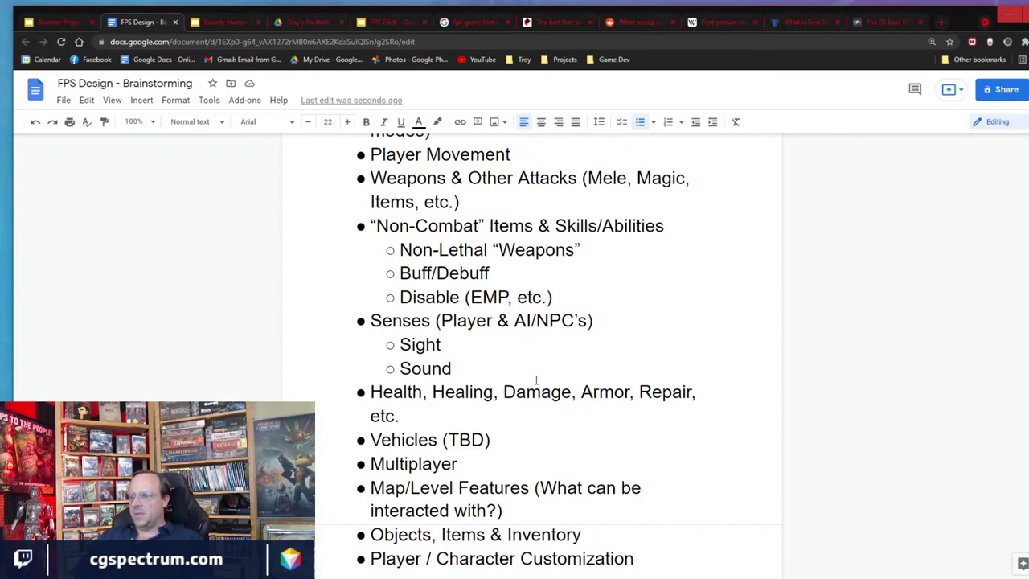
Add the sub-bullet Passive & Defensive Items (Shields) below Disable (EMP, etc.).
{"action": "key", "text": "Up"}
{"action": "key", "text": "Up"}
{"action": "key", "text": "End"}
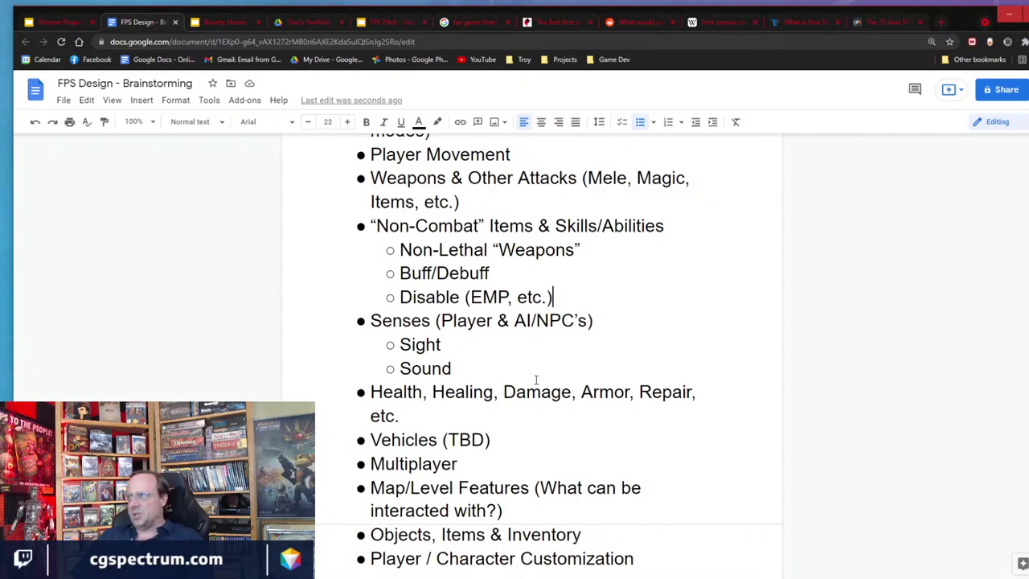
{"action": "key", "text": "Return"}
{"action": "type", "text": "Passi"}
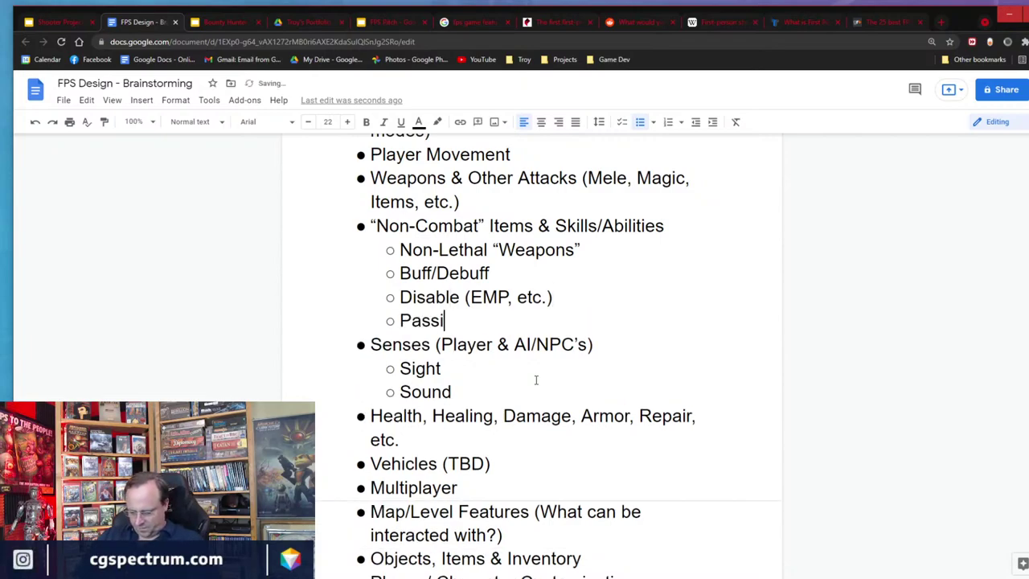
{"action": "type", "text": "ve & Defensiv"}
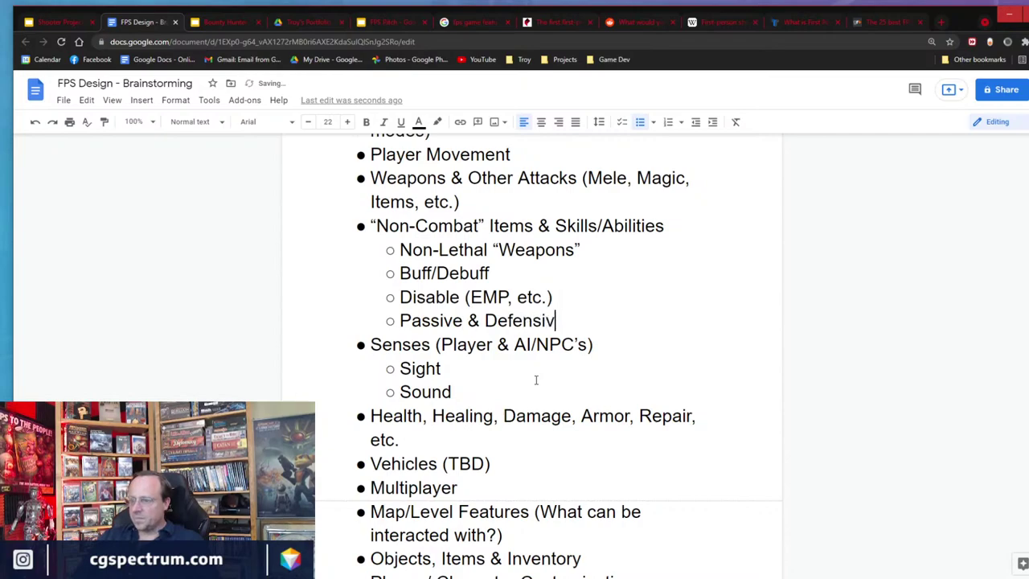
{"action": "type", "text": "e Items"}
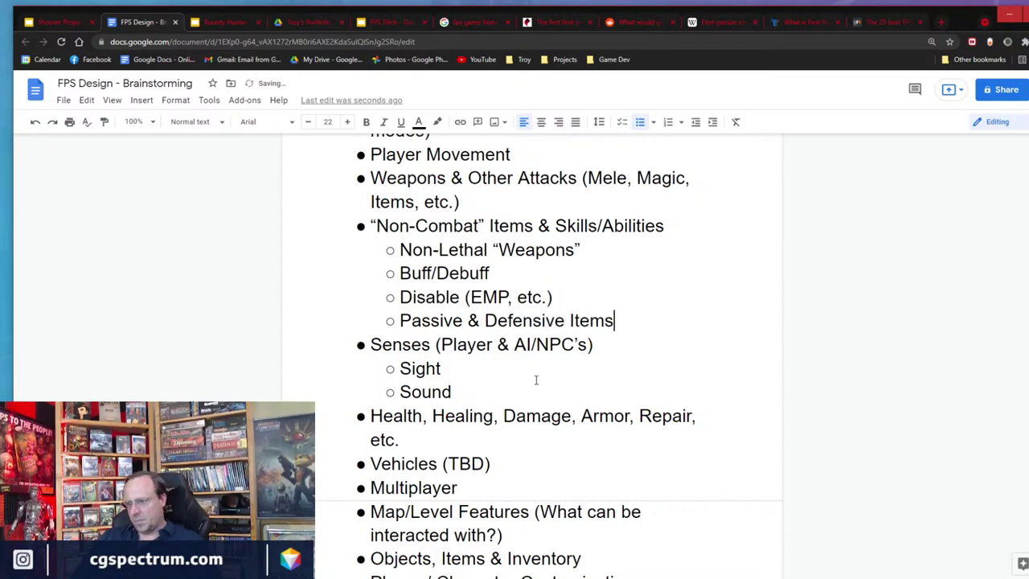
{"action": "type", "text": "("}
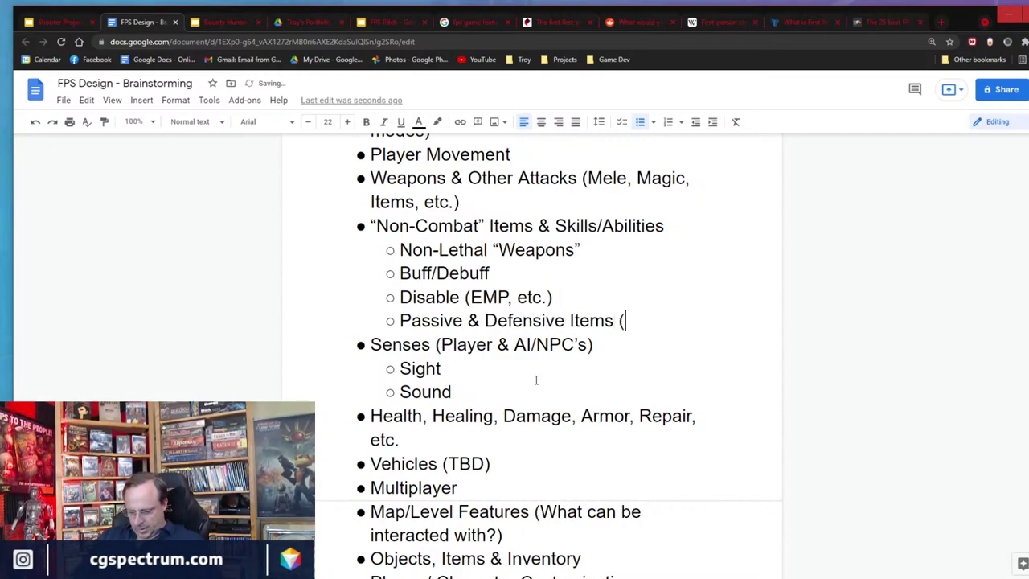
{"action": "type", "text": "Shields"}
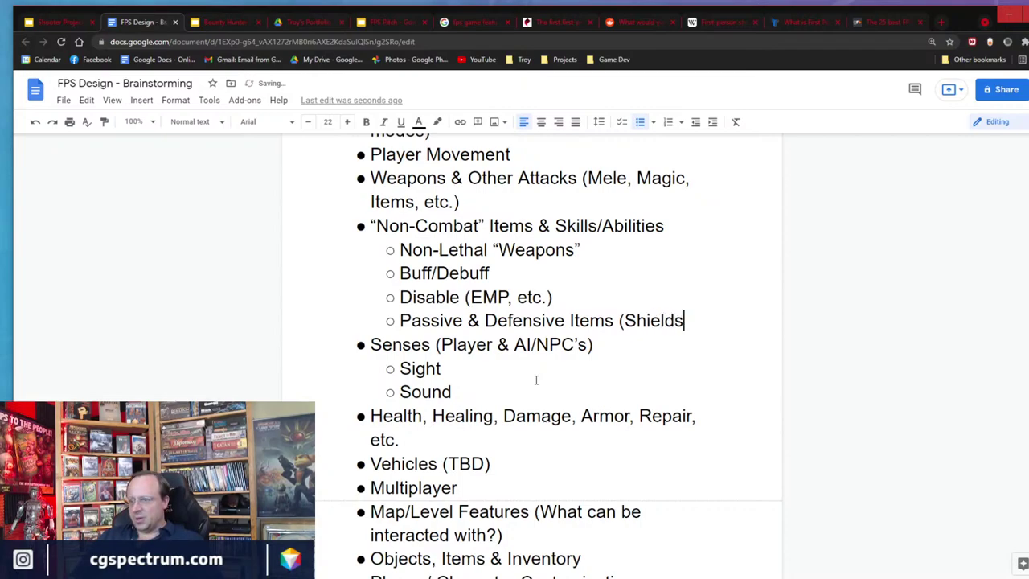
{"action": "type", "text": ")"}
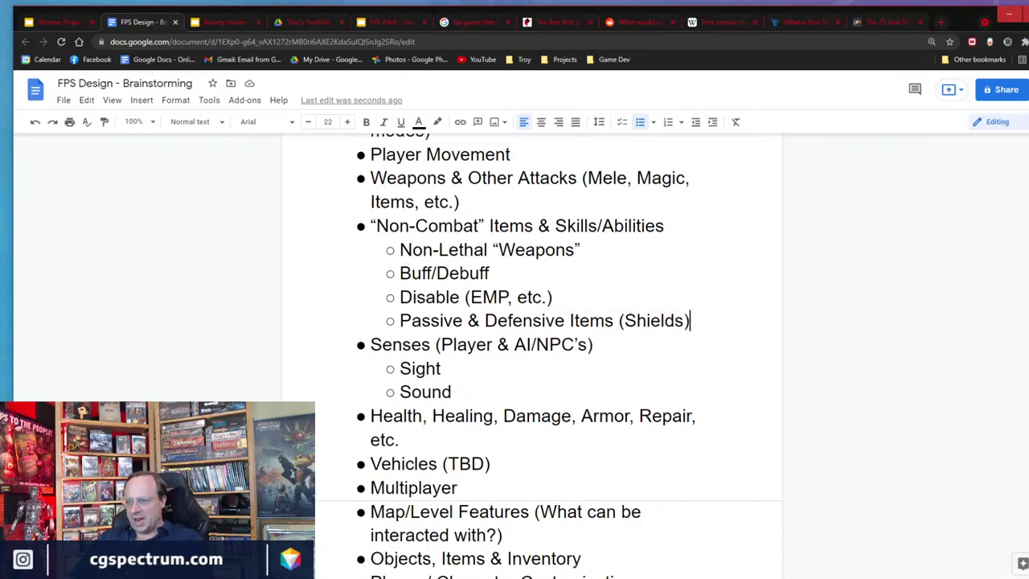
{"action": "scroll", "coordinate": [347, 375], "scroll_direction": "up", "scroll_amount": 3}
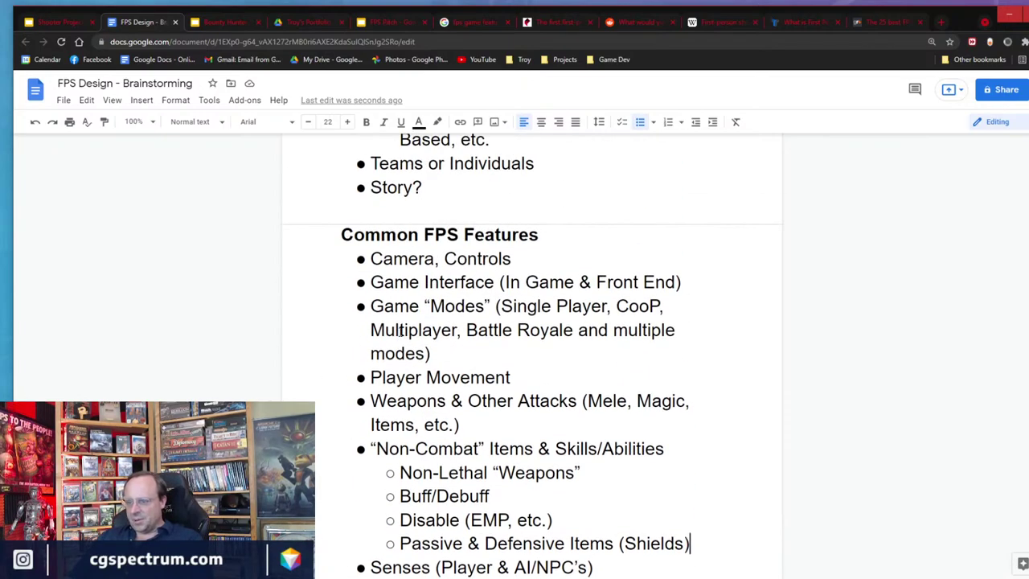
{"action": "scroll", "coordinate": [410, 321], "scroll_direction": "down", "scroll_amount": 2}
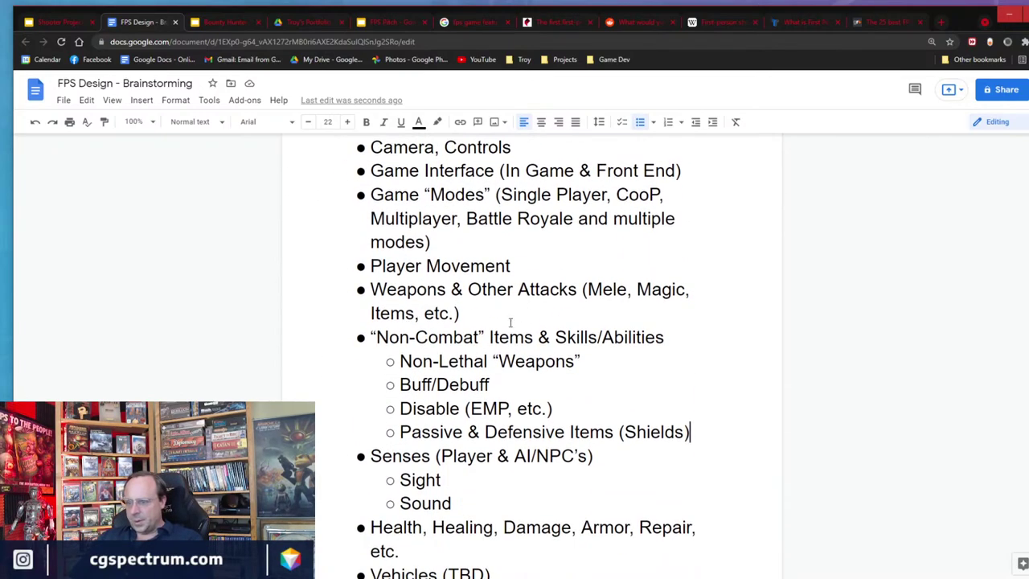
Add /Shields after Armor in the Health bullet, and append (How far, see in dark, etc.) to the Sight sub-bullet.
{"action": "scroll", "coordinate": [473, 366], "scroll_direction": "down", "scroll_amount": 2}
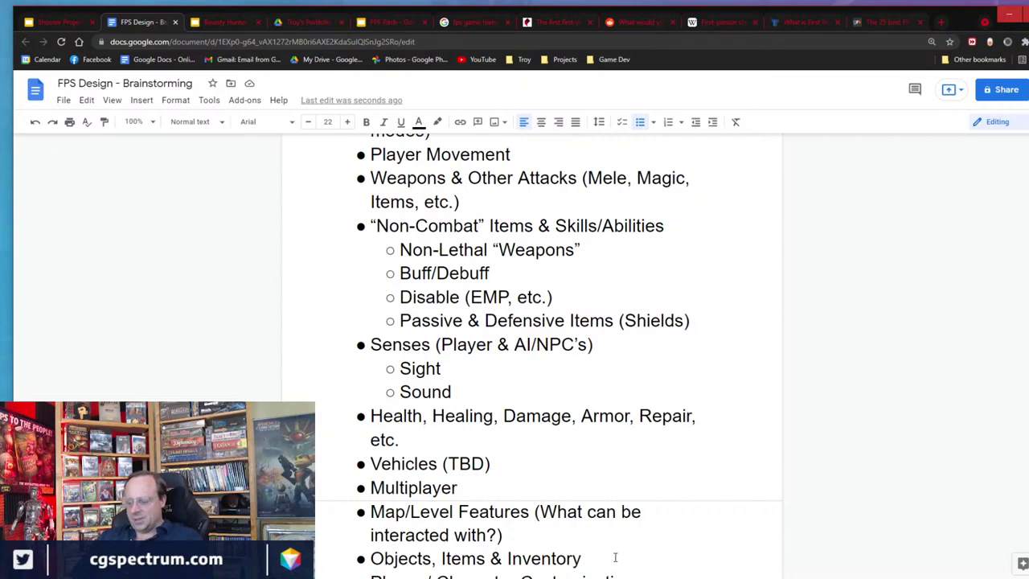
{"action": "type", "text": "/Shields"}
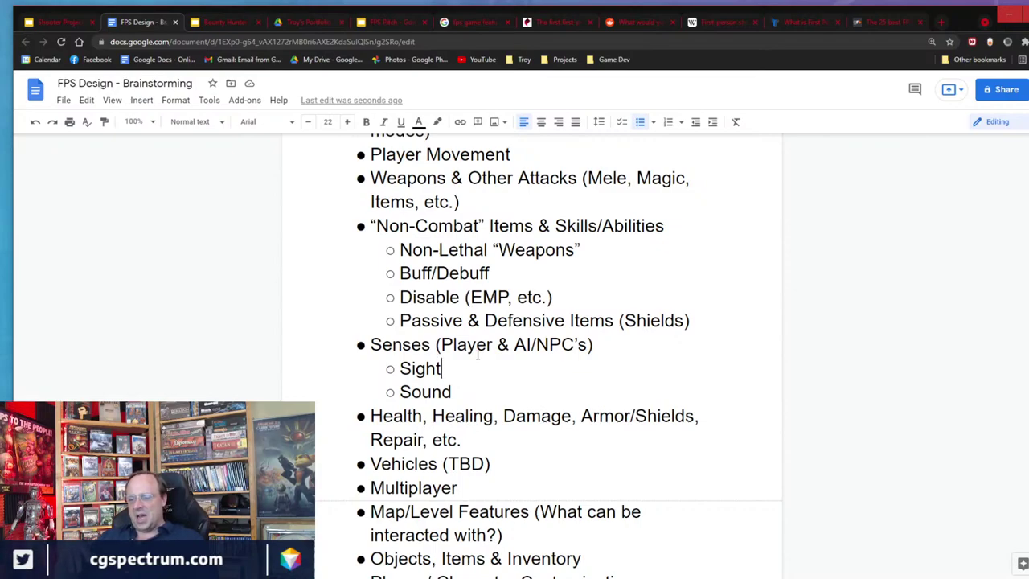
{"action": "type", "text": "(Ho"}
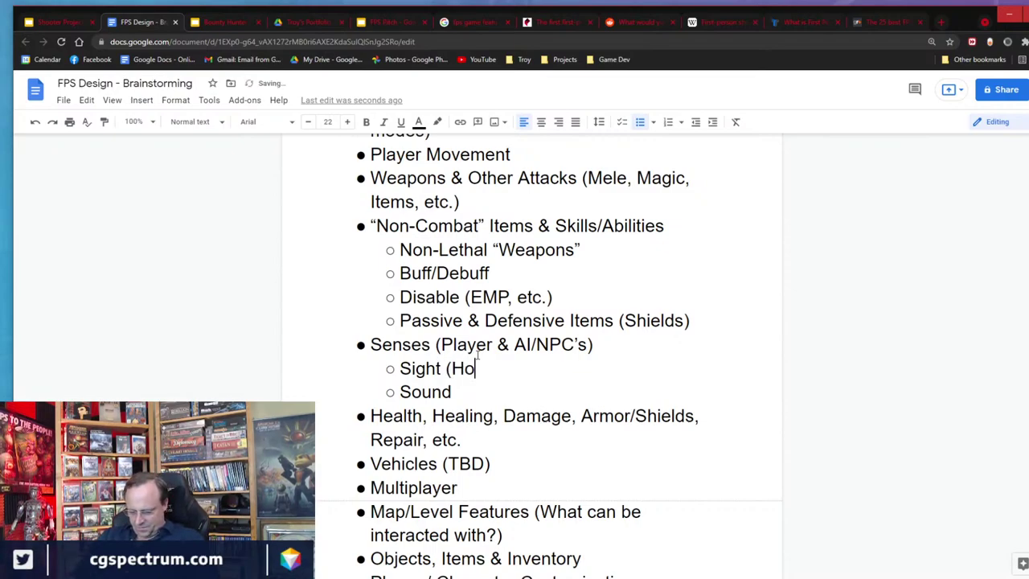
{"action": "type", "text": "w far"}
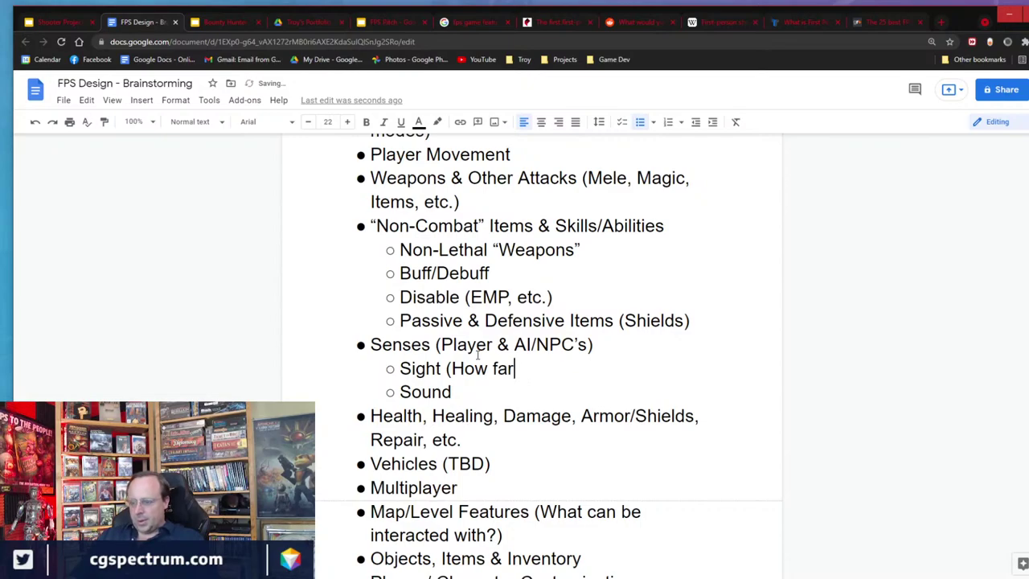
{"action": "type", "text": ", see in "}
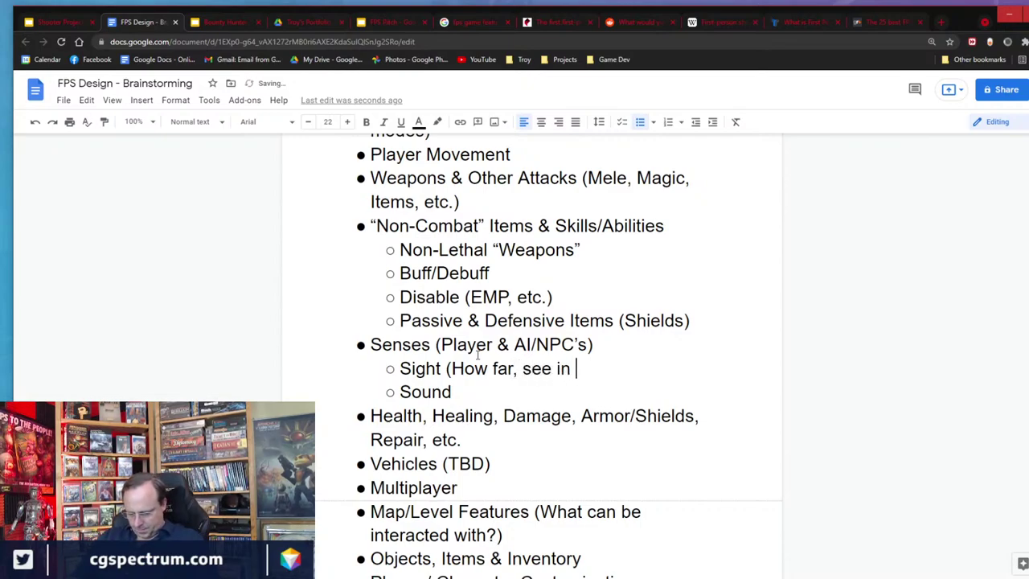
{"action": "type", "text": "dark"}
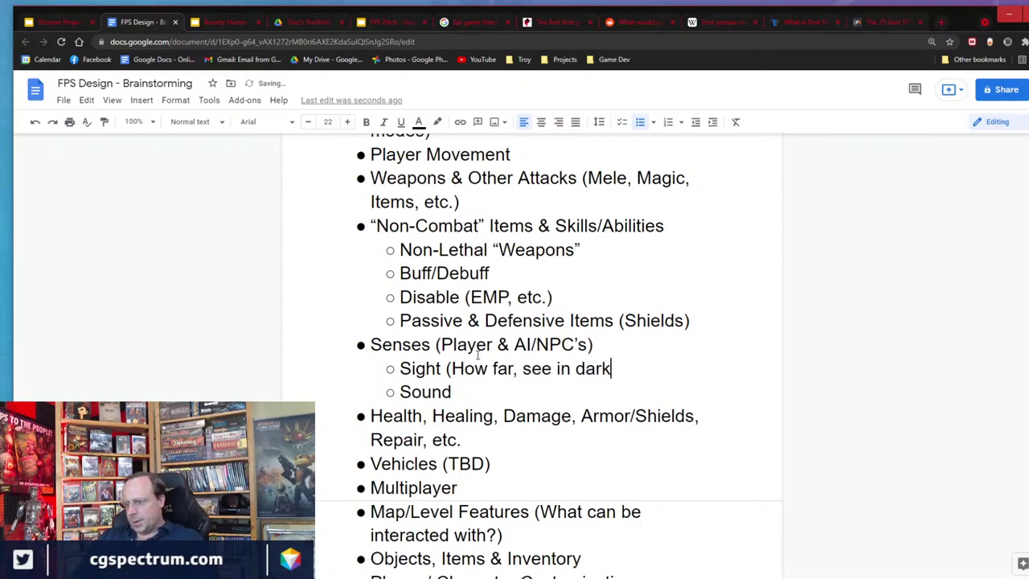
{"action": "type", "text": ", etc.)"}
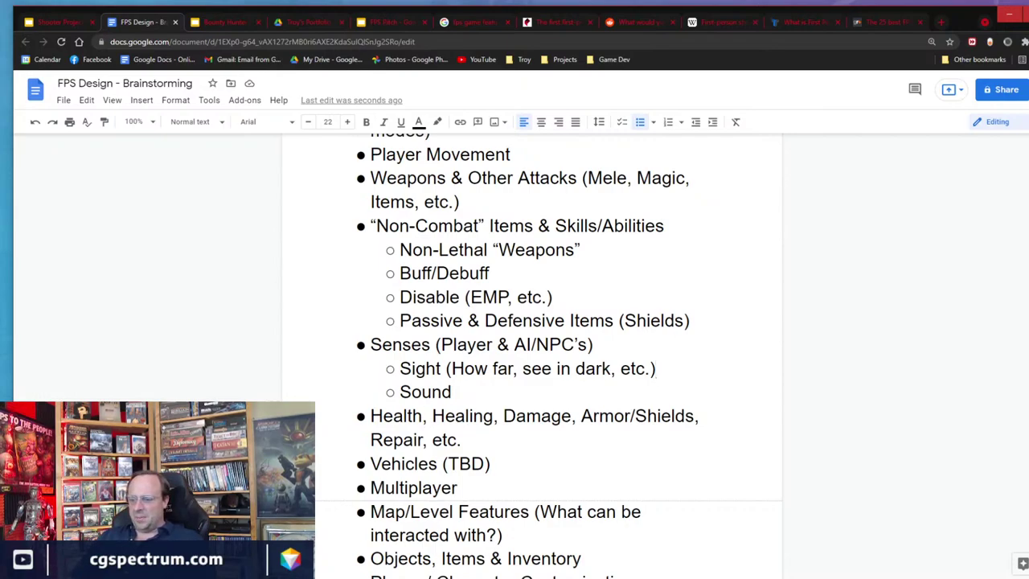
Insert an empty indented sub-bullet under Map/Level Features (What can be interacted with?).
{"action": "scroll", "coordinate": [498, 385], "scroll_direction": "down", "scroll_amount": 2}
{"action": "left_click", "coordinate": [529, 419]}
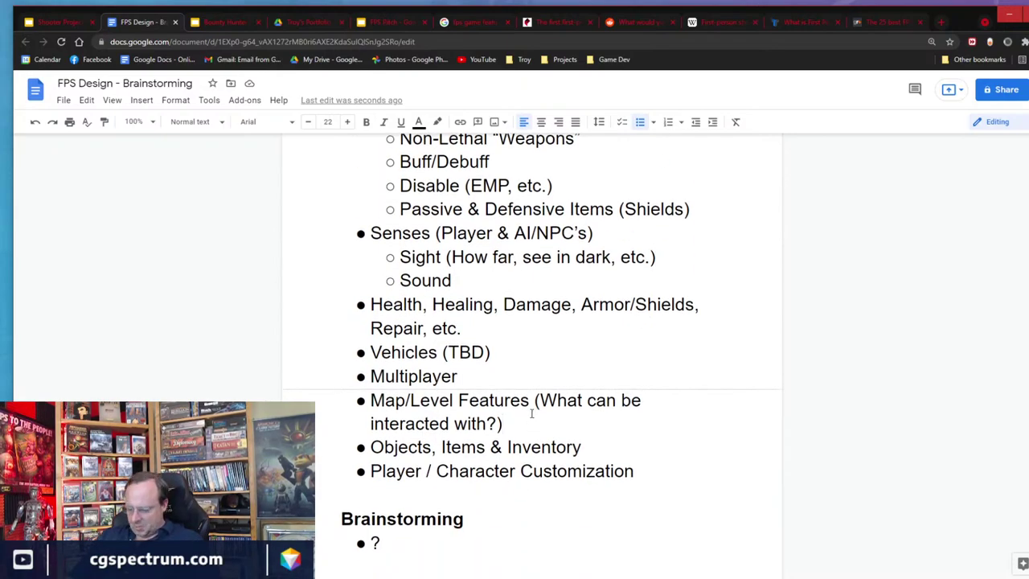
{"action": "key", "text": "Return"}
{"action": "key", "text": "Tab"}
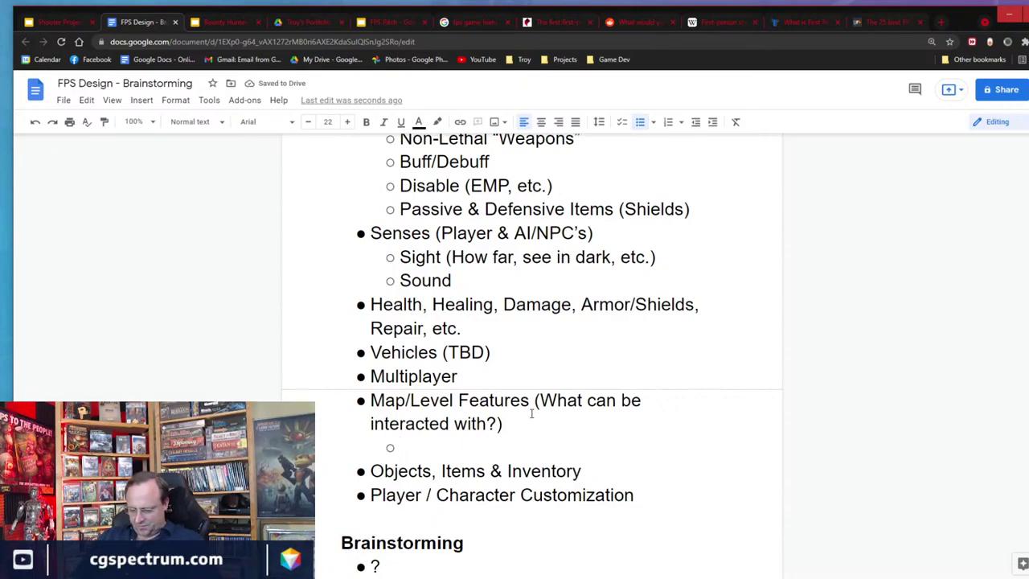
{"action": "type", "text": "Senses "}
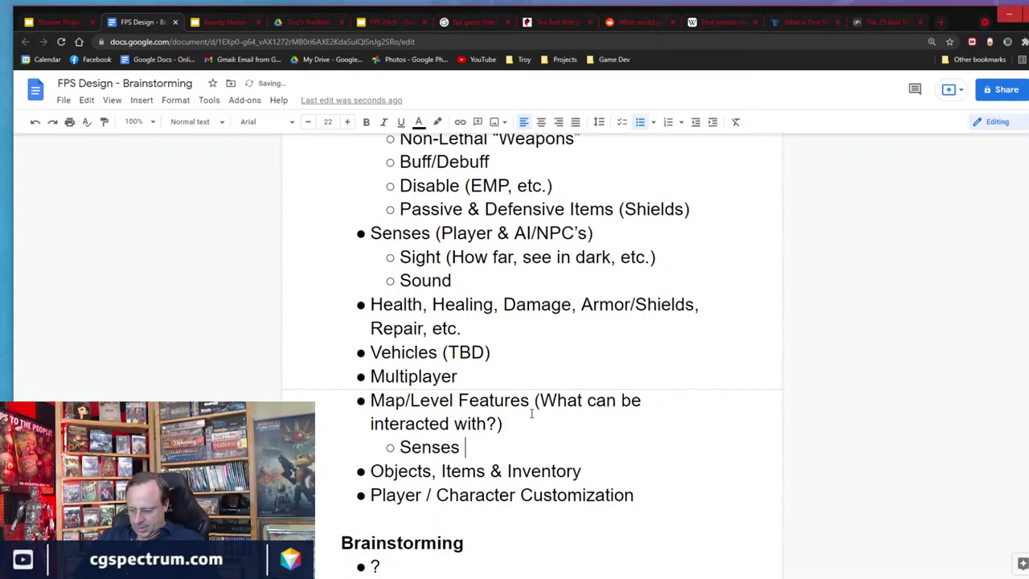
{"action": "type", "text": "("}
{"action": "key", "text": "BackSpace"}
{"action": "key", "text": "BackSpace"}
{"action": "key", "text": "BackSpace"}
{"action": "key", "text": "BackSpace"}
{"action": "key", "text": "BackSpace"}
{"action": "key", "text": "BackSpace"}
{"action": "key", "text": "BackSpace"}
{"action": "key", "text": "BackSpace"}
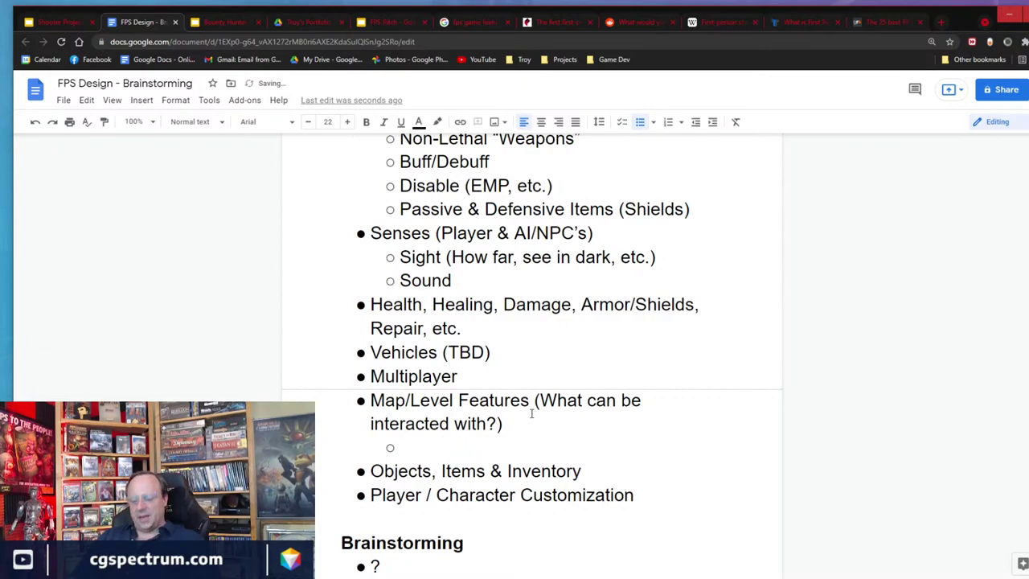
Fill in the empty sub-bullet under Map/Level Features with Cameras & Sensors.
{"action": "type", "text": "Sensors"}
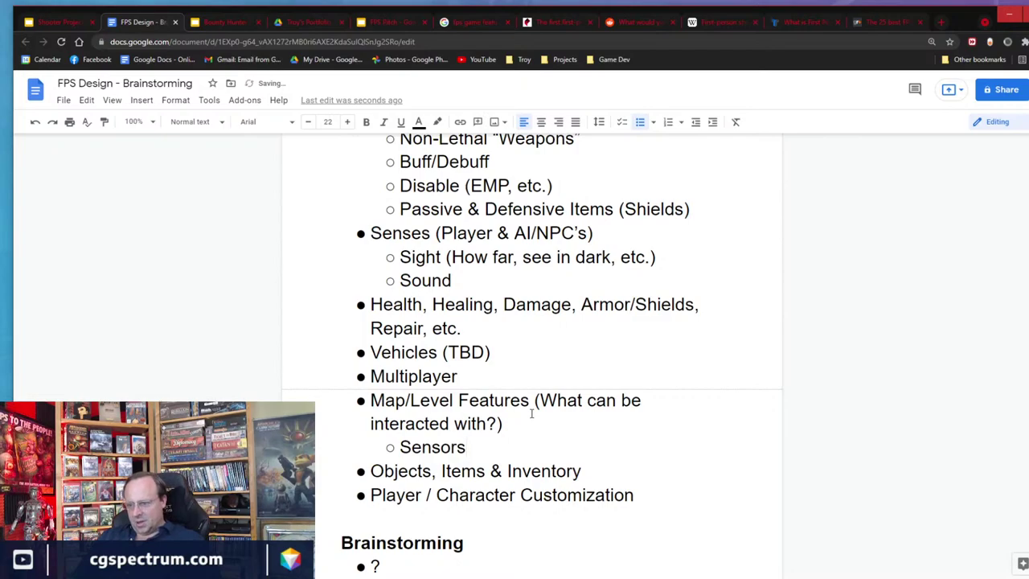
{"action": "key", "text": "Left"}
{"action": "key", "text": "Left"}
{"action": "key", "text": "Left"}
{"action": "key", "text": "Left"}
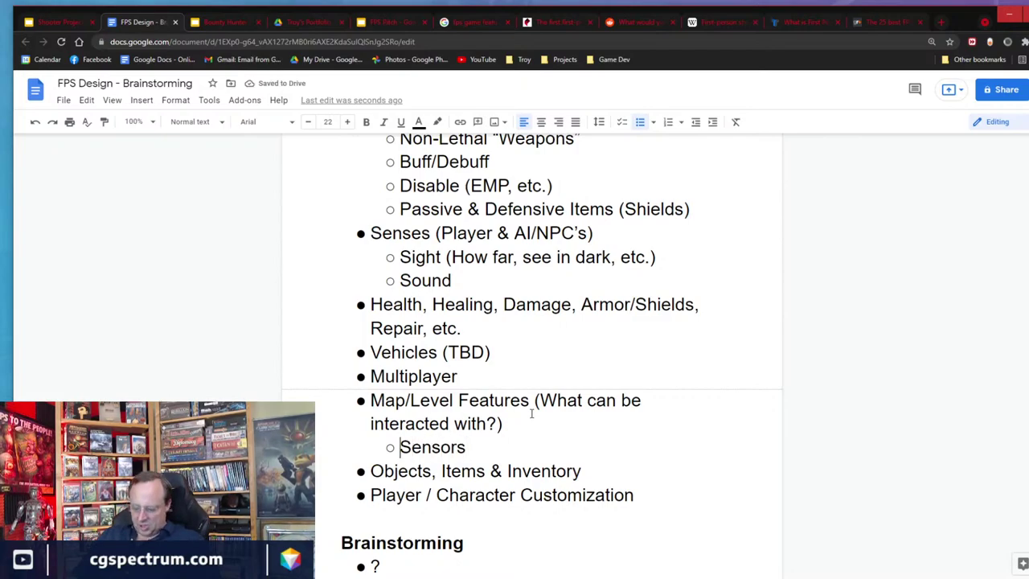
{"action": "type", "text": "Cameras "}
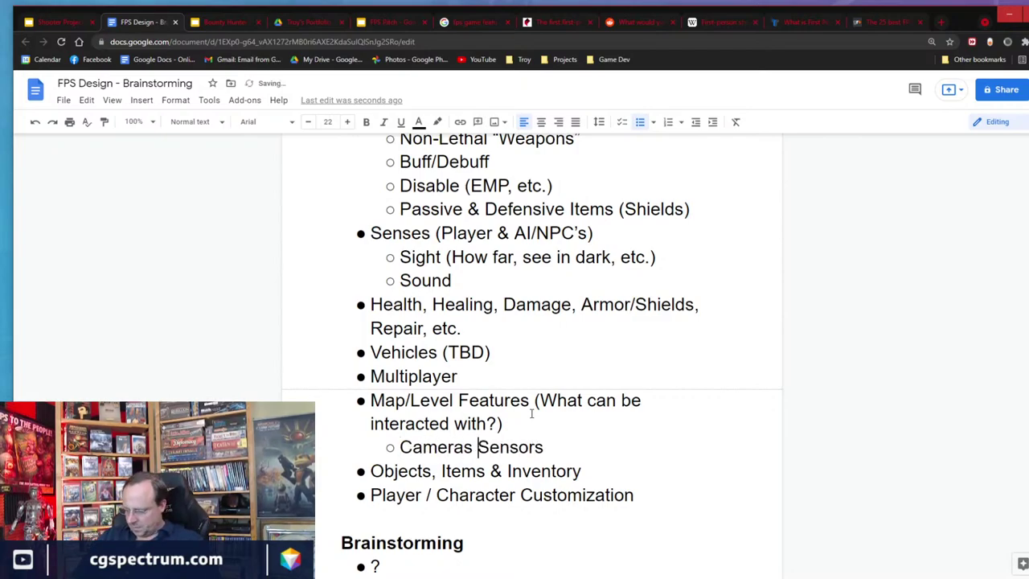
{"action": "type", "text": "& "}
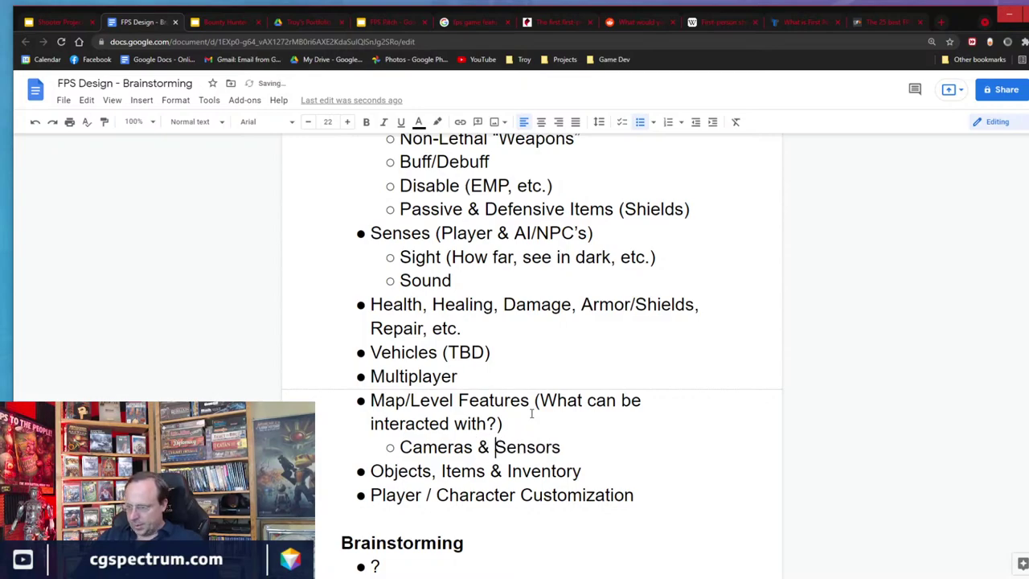
Append (Extend Senses) to the Cameras & Sensors sub-bullet.
{"action": "type", "text": " (Aff"}
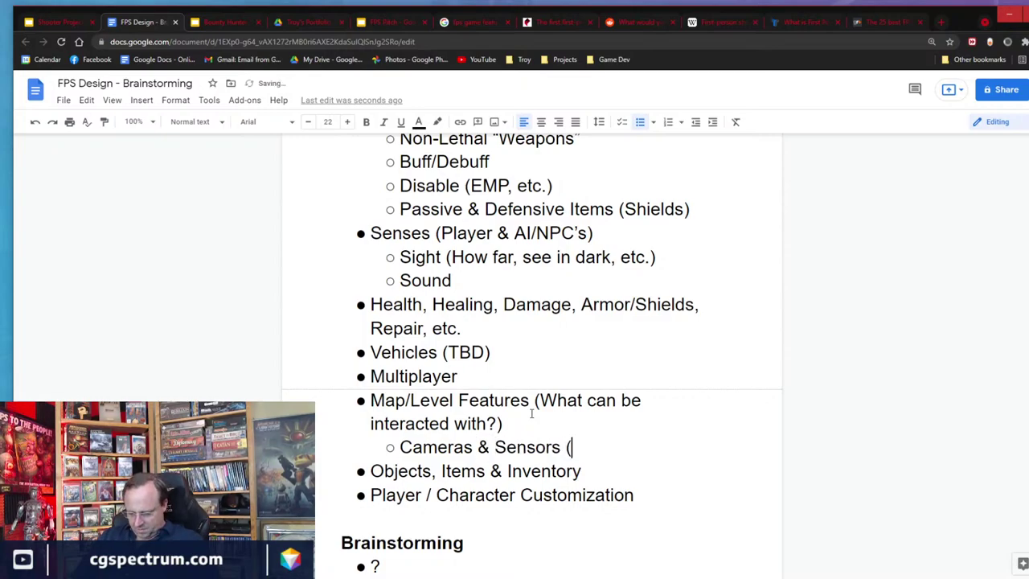
{"action": "key", "text": "BackSpace"}
{"action": "key", "text": "BackSpace"}
{"action": "key", "text": "BackSpace"}
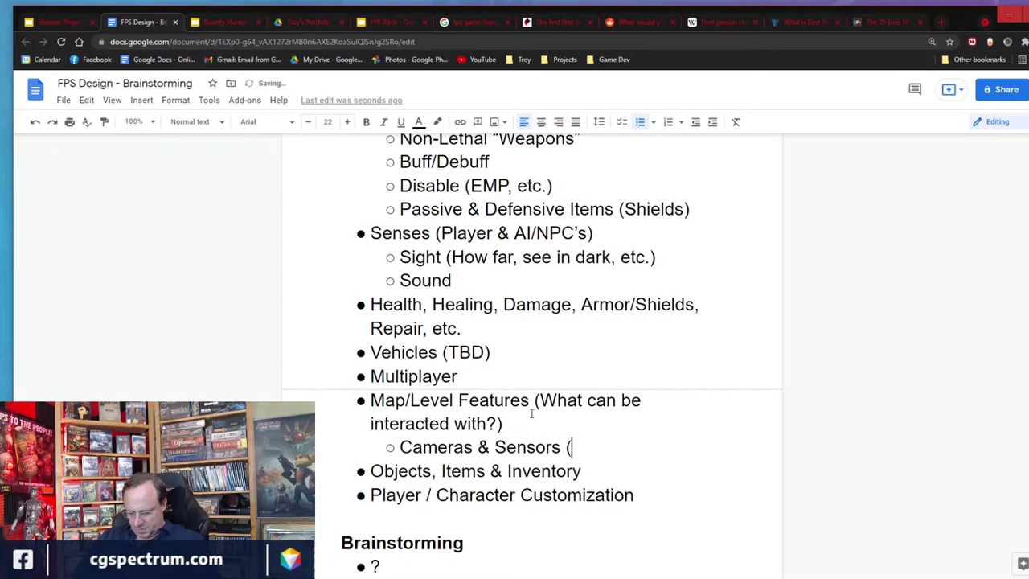
{"action": "type", "text": "Exgtend"}
{"action": "key", "text": "BackSpace"}
{"action": "key", "text": "BackSpace"}
{"action": "key", "text": "BackSpace"}
{"action": "key", "text": "BackSpace"}
{"action": "key", "text": "BackSpace"}
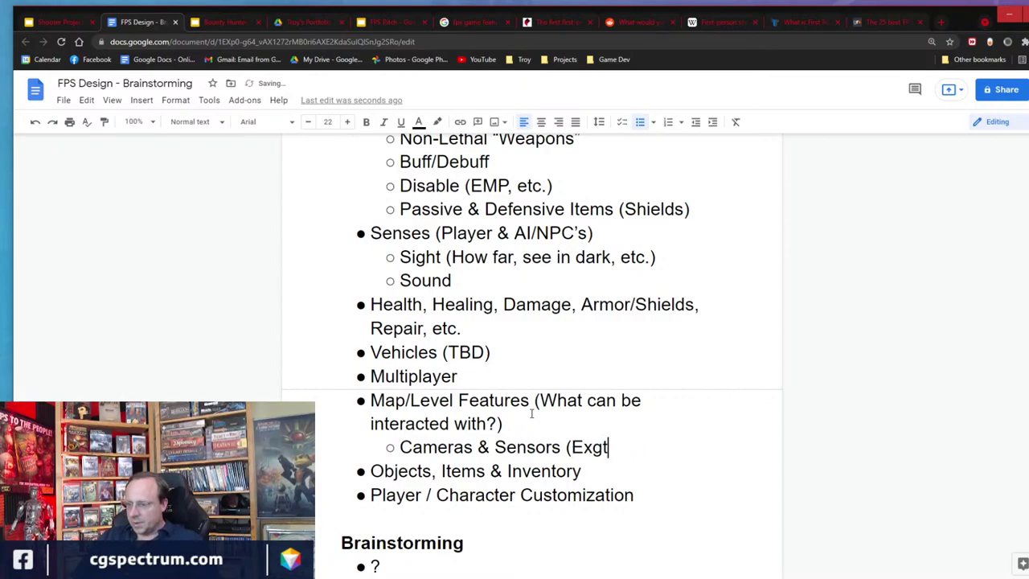
{"action": "type", "text": "tend Senses)"}
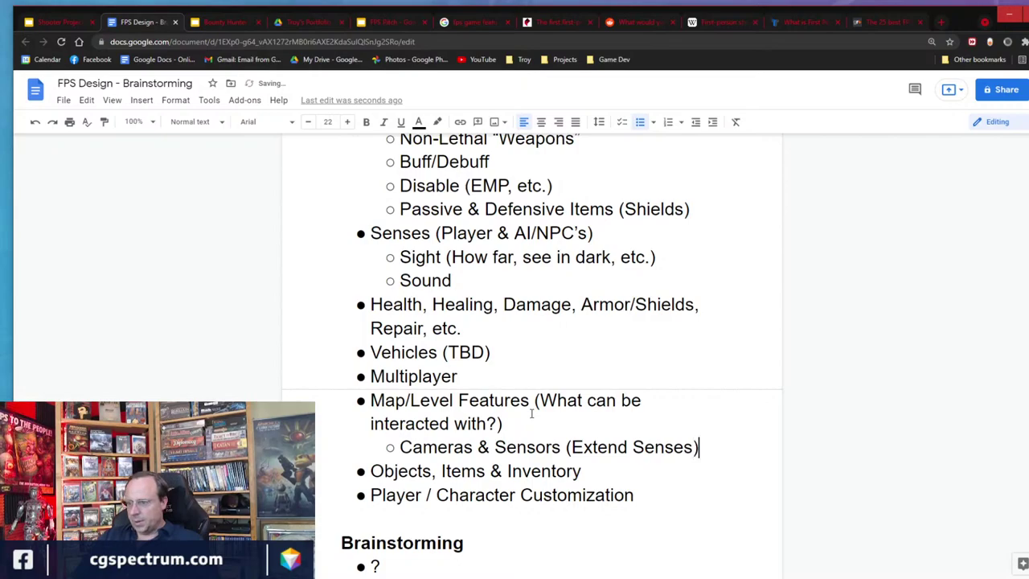
Add the sub-bullet Alerts & Alarms below Cameras & Sensors (Extend Senses).
{"action": "key", "text": "Return"}
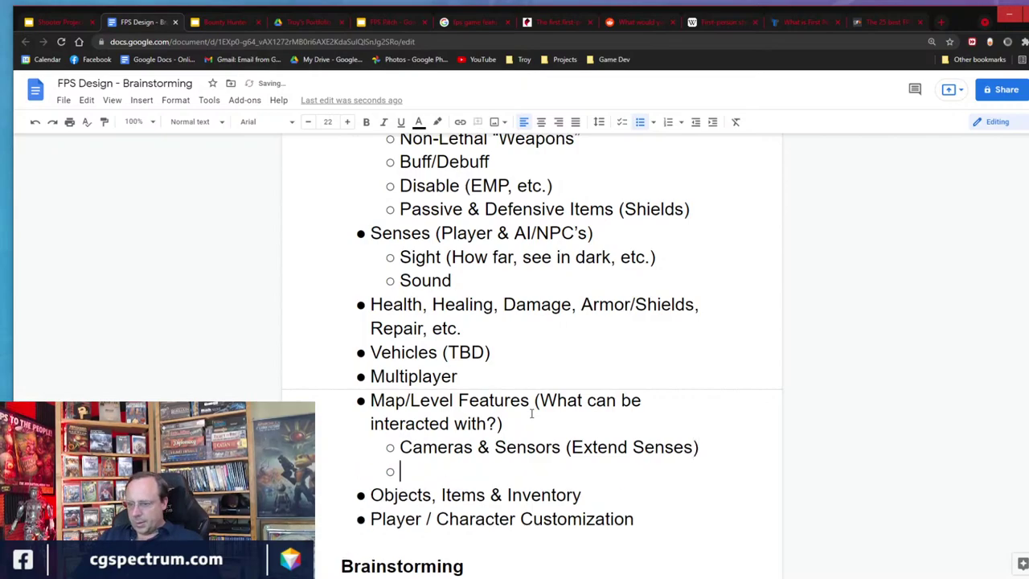
{"action": "type", "text": "Alarms"}
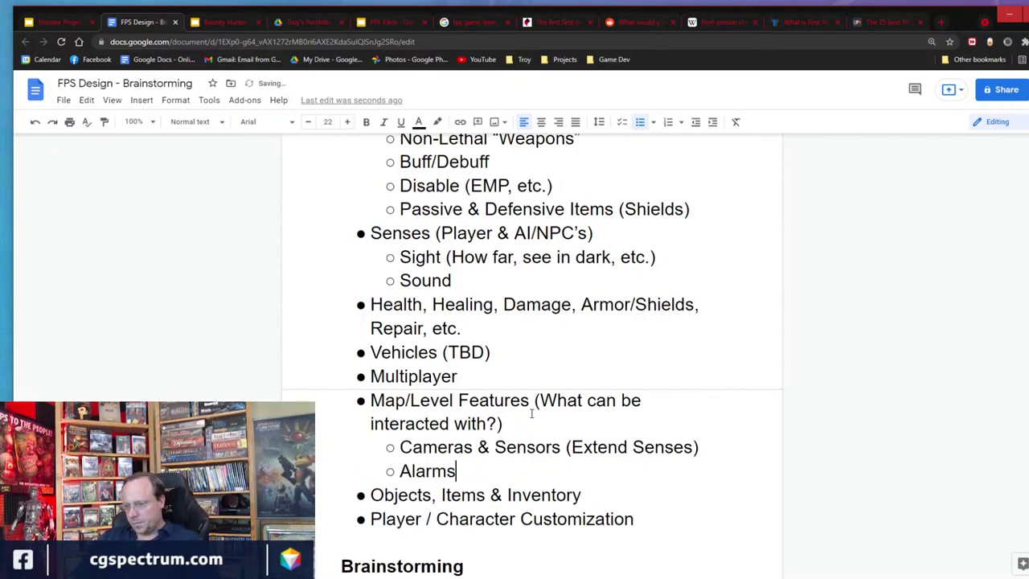
{"action": "key", "text": "Left"}
{"action": "key", "text": "Left"}
{"action": "key", "text": "Left"}
{"action": "key", "text": "Left"}
{"action": "type", "text": "Alerts &"}
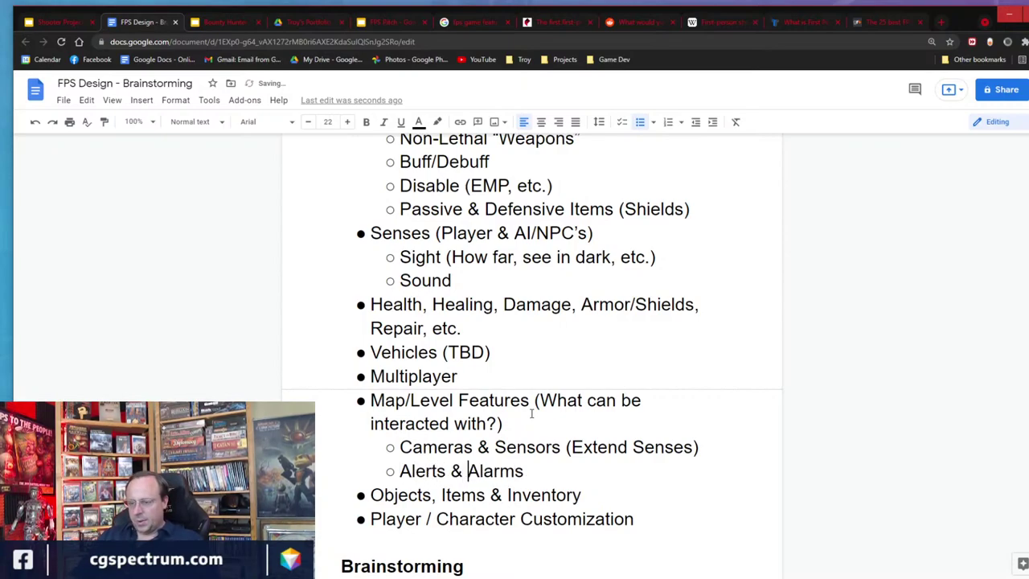
{"action": "key", "text": "End"}
Append "- ie Stealth Mechanics" to the Senses (Player & AI/NPC’s) bullet.
{"action": "key", "text": "Up"}
{"action": "key", "text": "Up"}
{"action": "key", "text": "Up"}
{"action": "key", "text": "Up"}
{"action": "key", "text": "Up"}
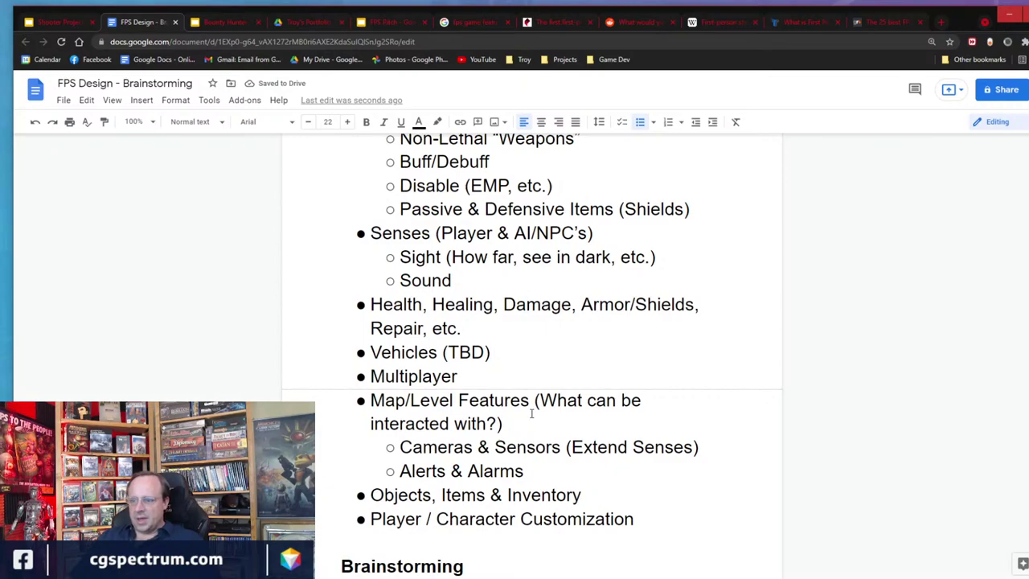
{"action": "scroll", "coordinate": [532, 413], "scroll_direction": "up", "scroll_amount": 2}
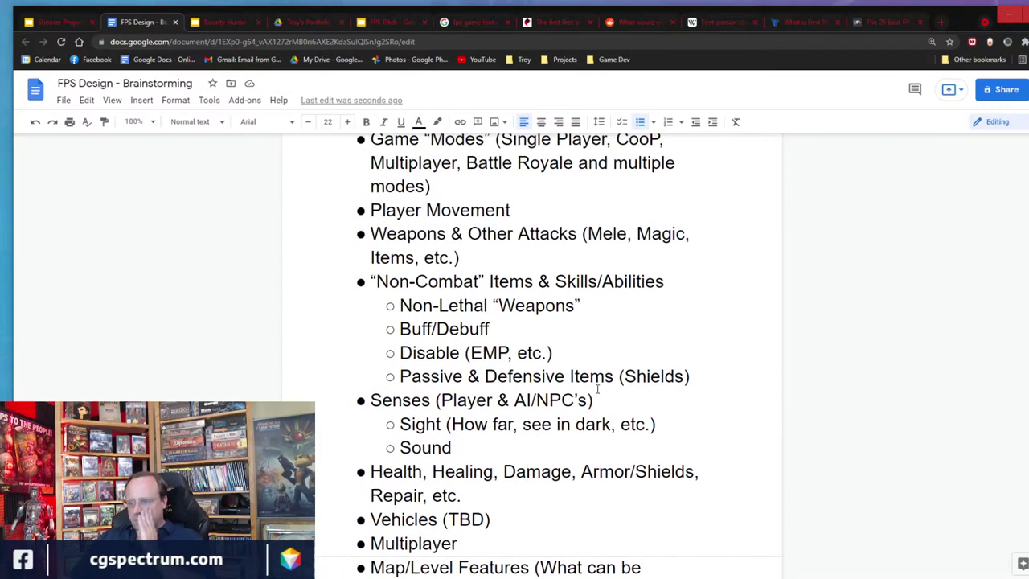
{"action": "left_click", "coordinate": [625, 398]}
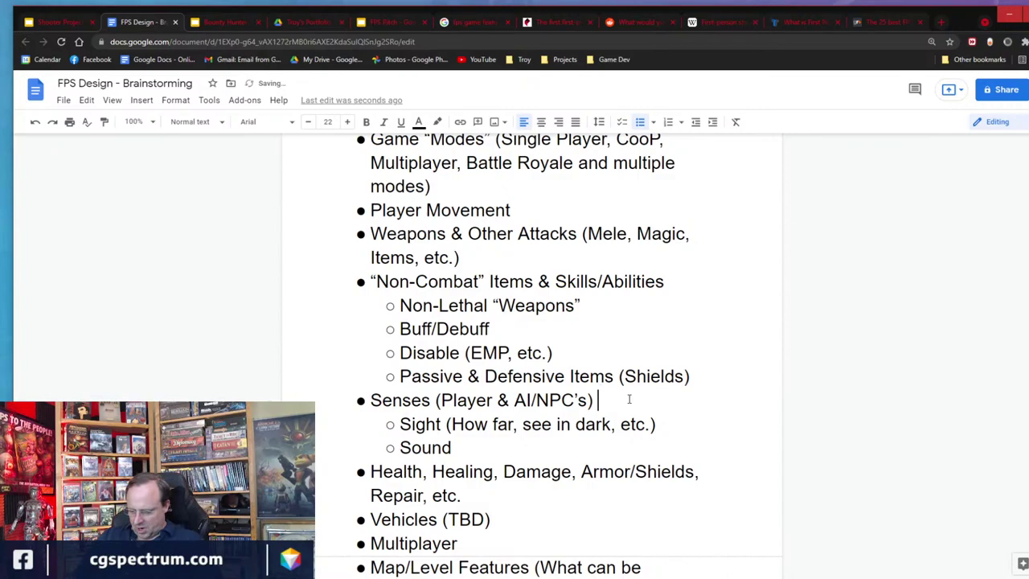
{"action": "type", "text": "- ie S"}
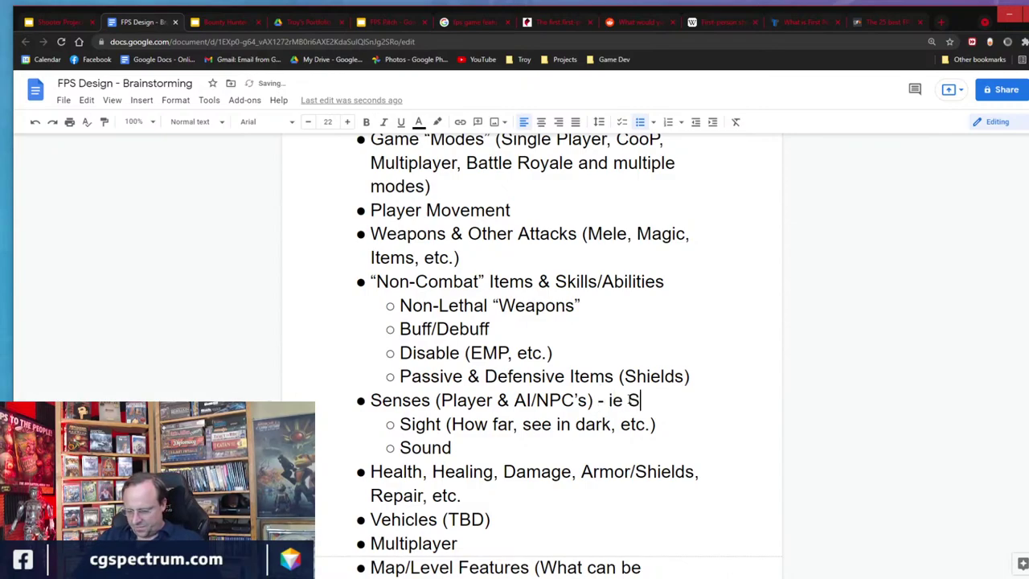
{"action": "type", "text": "tealth "}
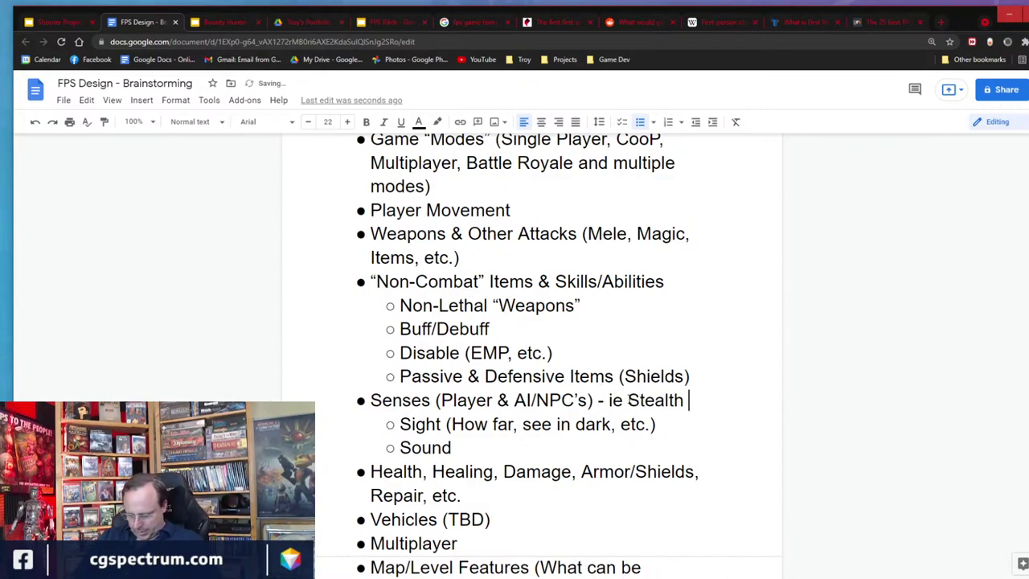
{"action": "type", "text": "Mechanics"}
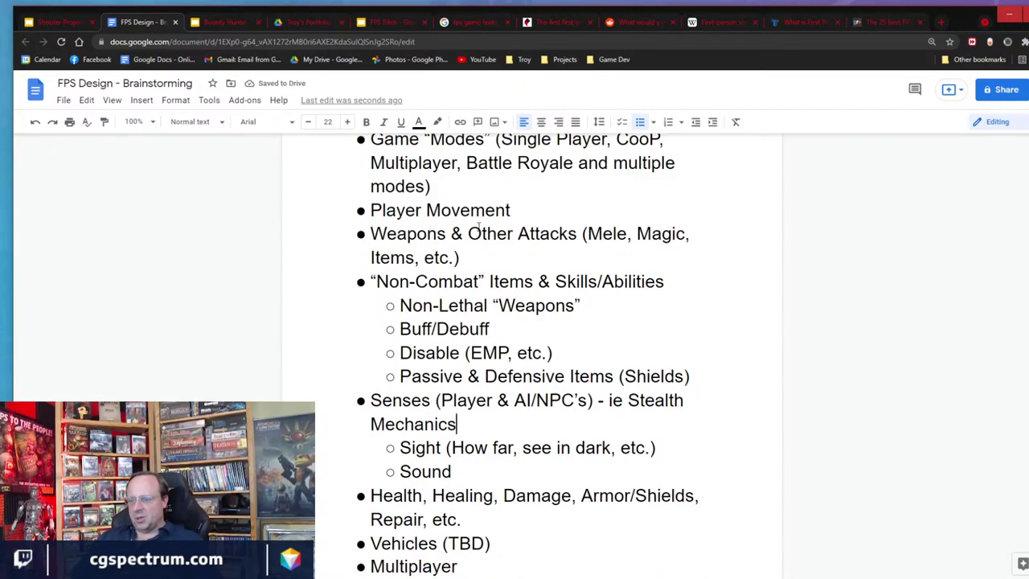
Add the indented sub-bullets Base Movement and Advanced Movement under Player Movement.
{"action": "left_click", "coordinate": [527, 215]}
{"action": "key", "text": "Return"}
{"action": "key", "text": "Tab"}
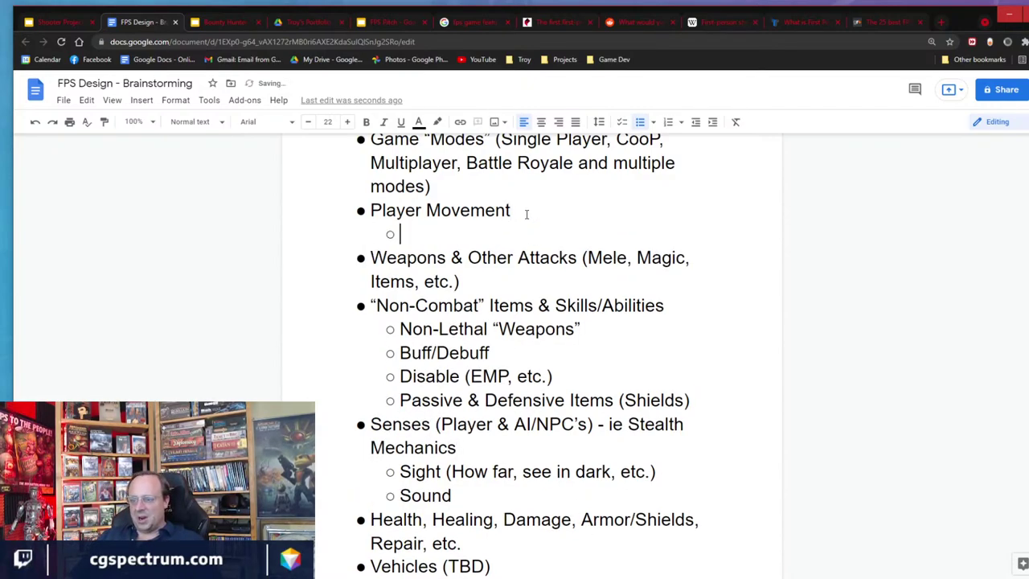
{"action": "type", "text": "Base Movement"}
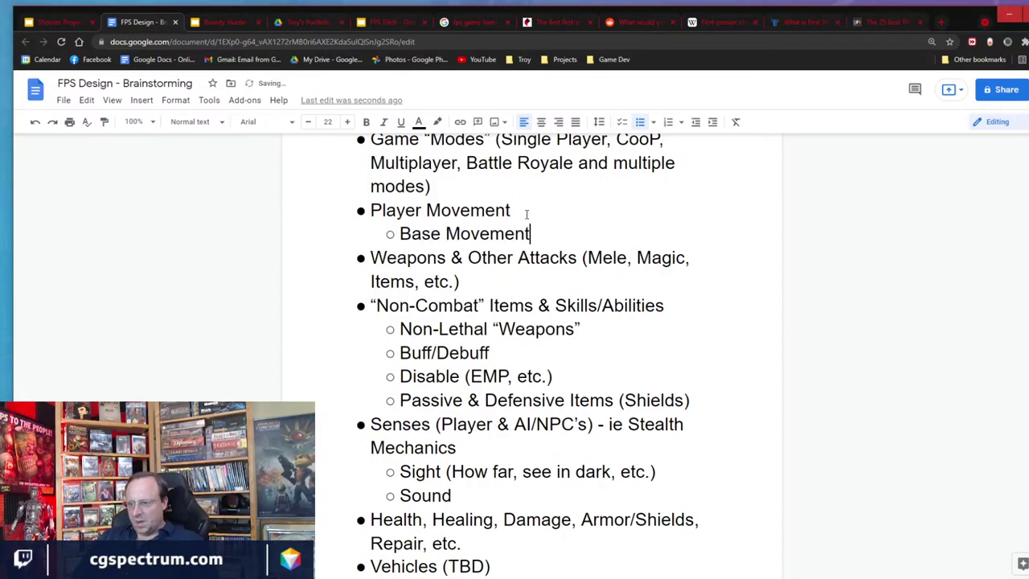
{"action": "key", "text": "Return"}
{"action": "type", "text": "Adf"}
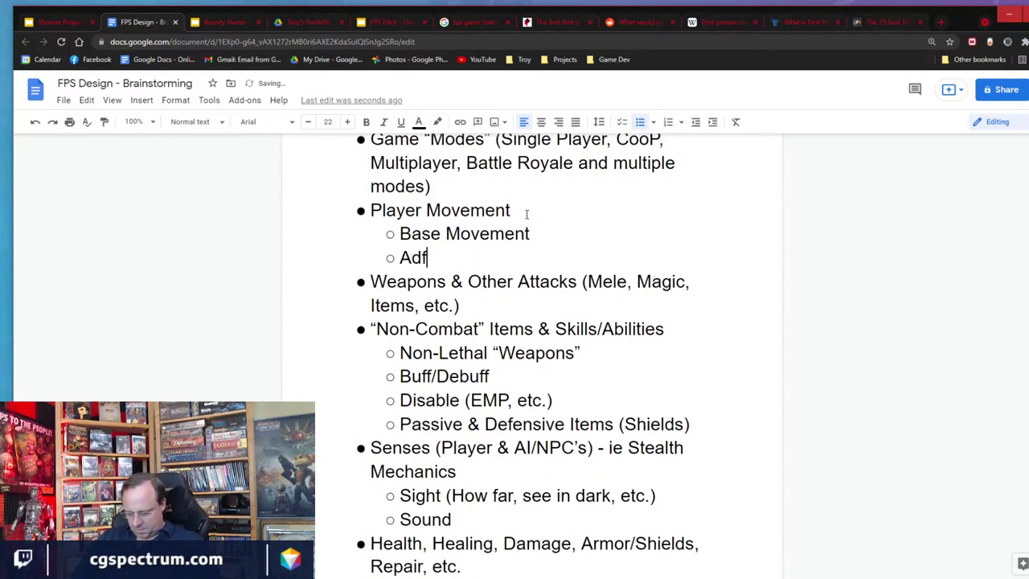
{"action": "key", "text": "BackSpace"}
{"action": "type", "text": "v"}
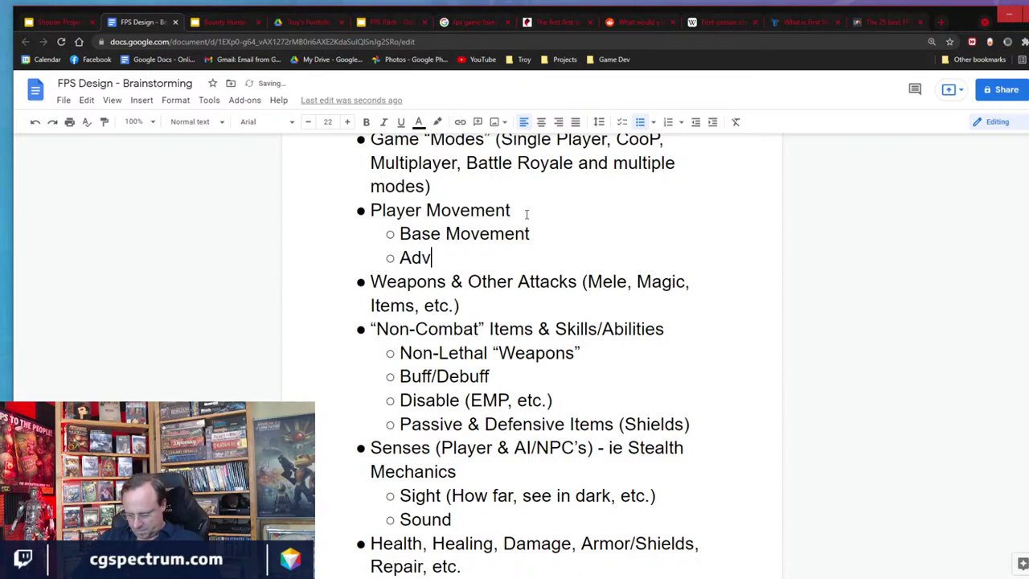
{"action": "type", "text": "anced Movem"}
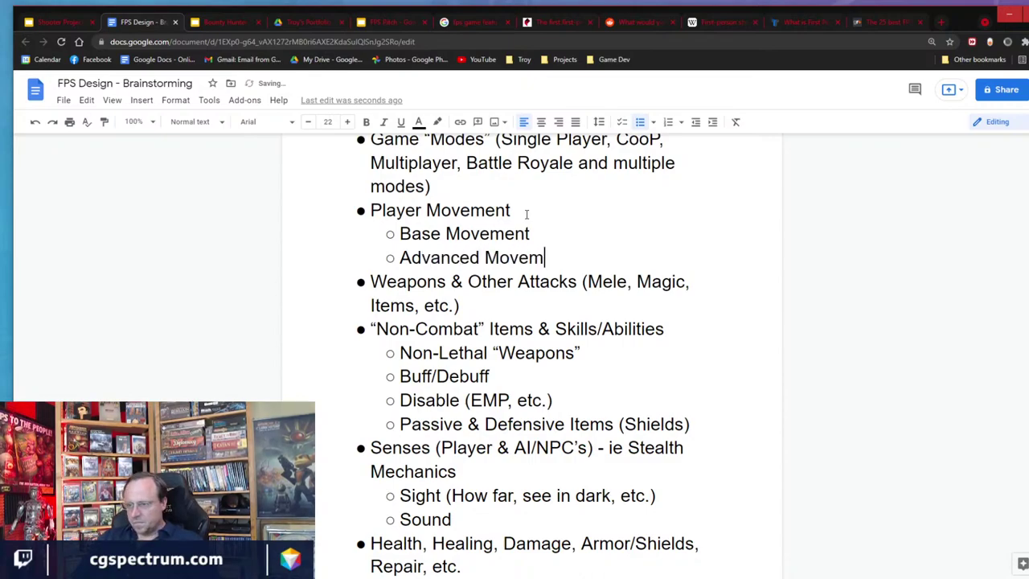
{"action": "type", "text": "ent"}
Add the sub-bullet Using Cover below Advanced Movement.
{"action": "key", "text": "Return"}
{"action": "type", "text": "Us"}
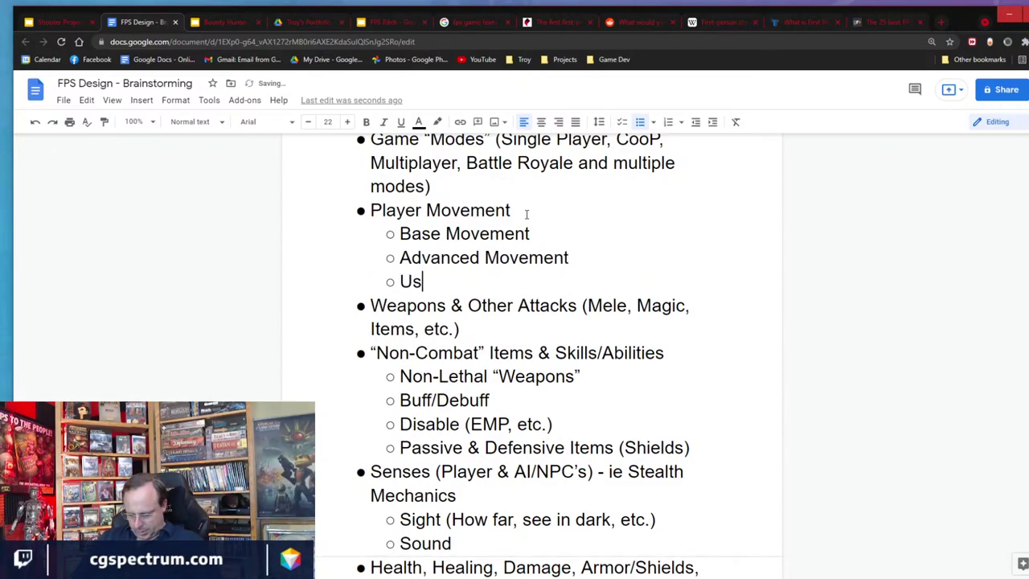
{"action": "type", "text": "ing COver"}
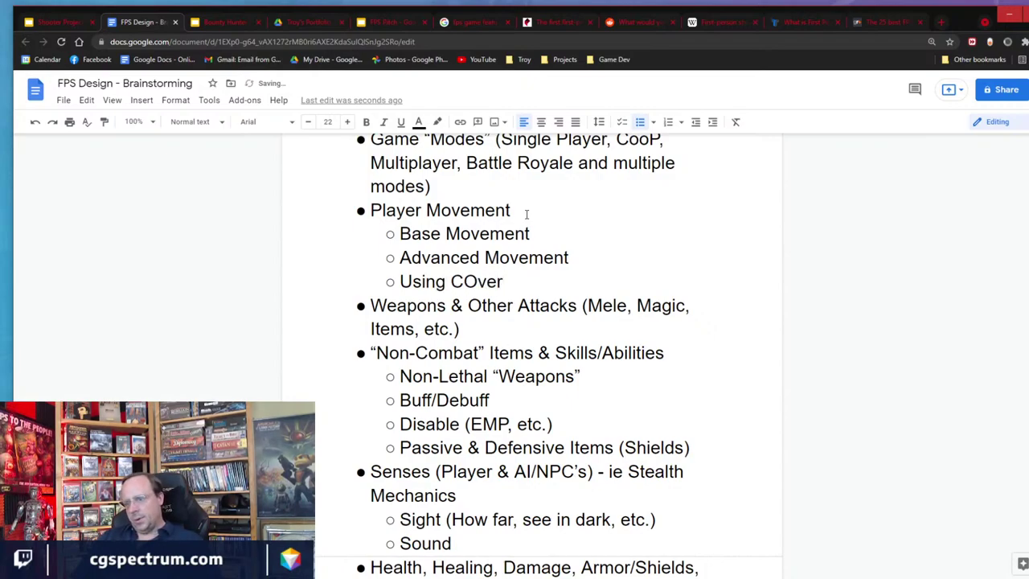
{"action": "key", "text": "Left"}
{"action": "key", "text": "Left"}
{"action": "key", "text": "Left"}
{"action": "key", "text": "Left"}
{"action": "key", "text": "Right"}
{"action": "key", "text": "BackSpace"}
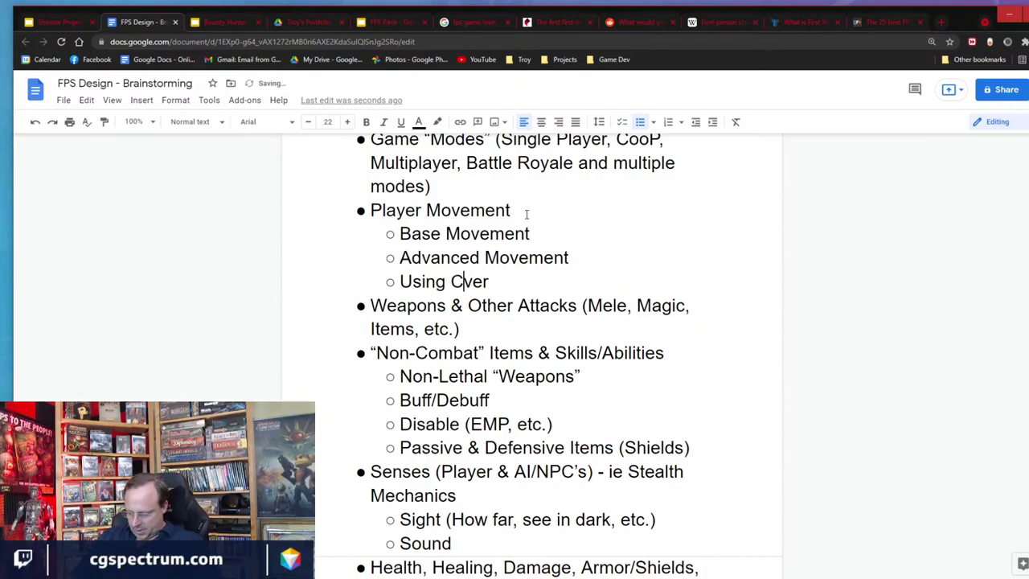
{"action": "type", "text": "o"}
{"action": "key", "text": "End"}
Add the sub-bullet "Stealtn Movemene" below Using Cover, followed by another empty sub-bullet.
{"action": "key", "text": "Return"}
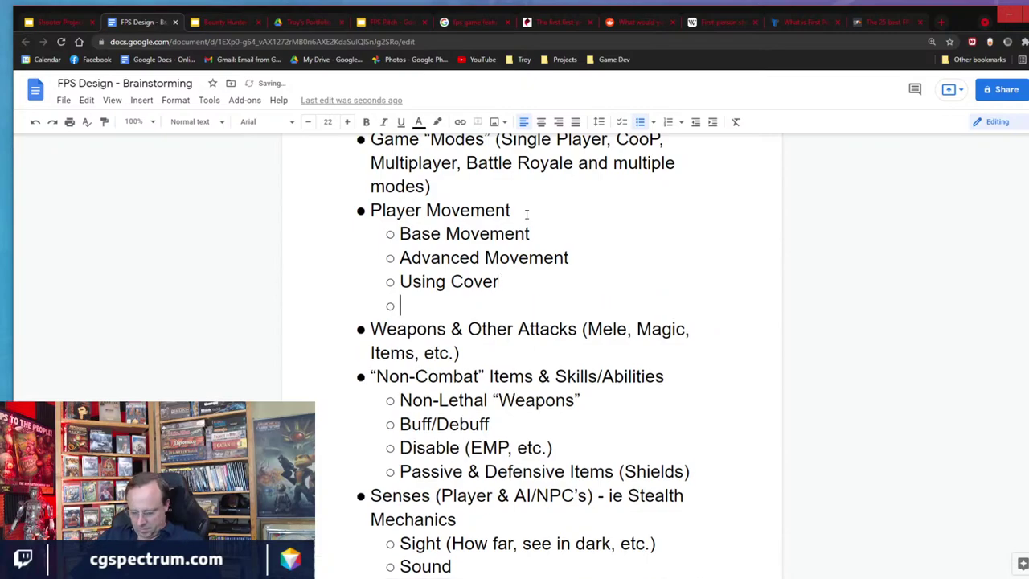
{"action": "type", "text": "Stealtn Mov"}
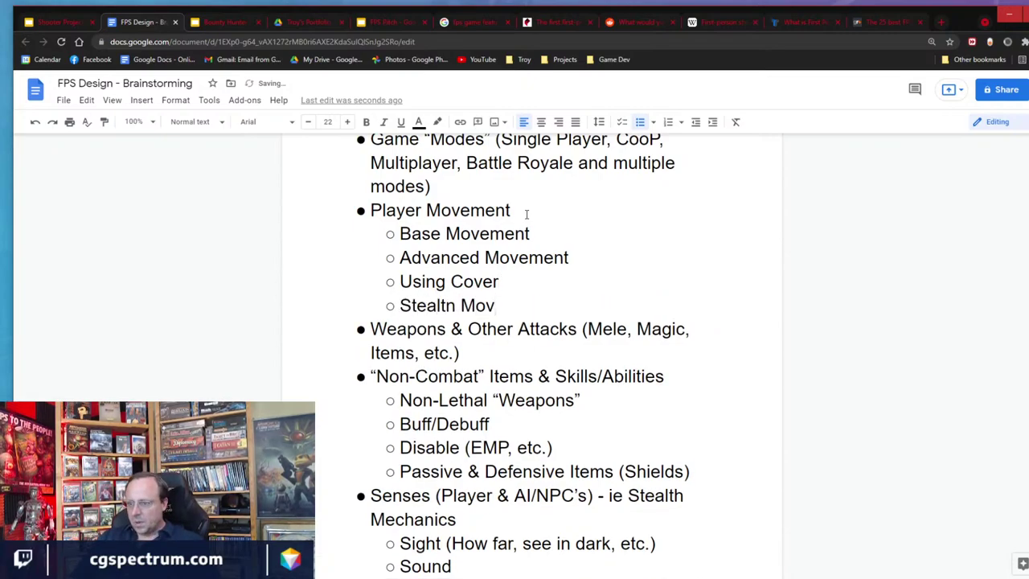
{"action": "type", "text": "emene"}
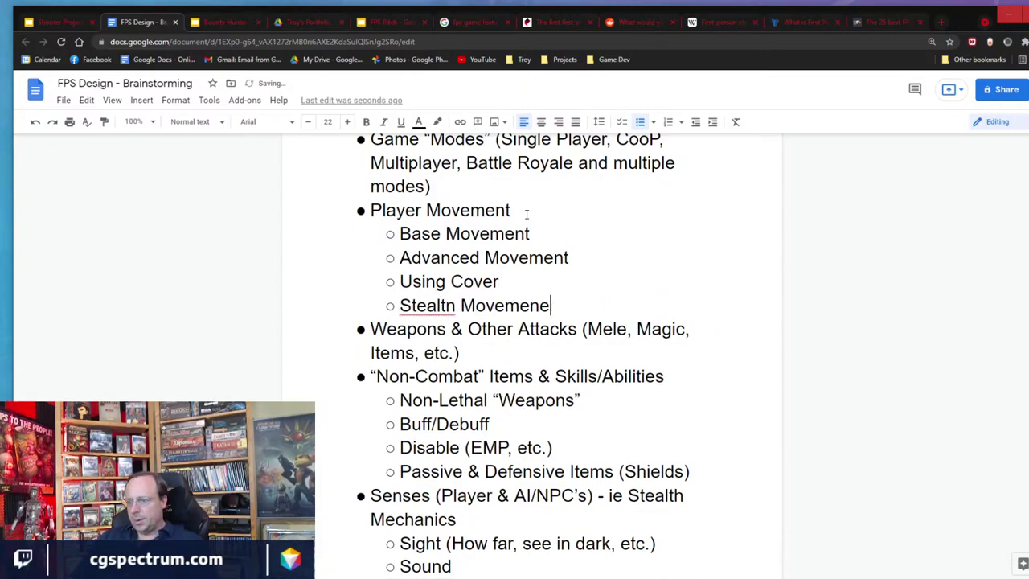
{"action": "key", "text": "Return"}
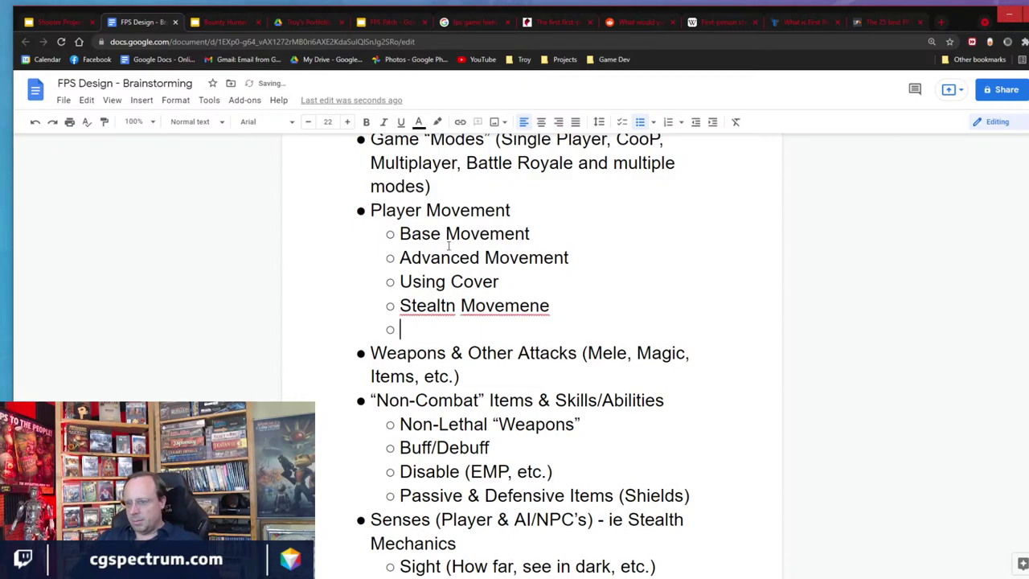
Correct both misspelled words in the last filled sub-item under Player Movement so it reads "Stealth Movement".
{"action": "right_click", "coordinate": [442, 301]}
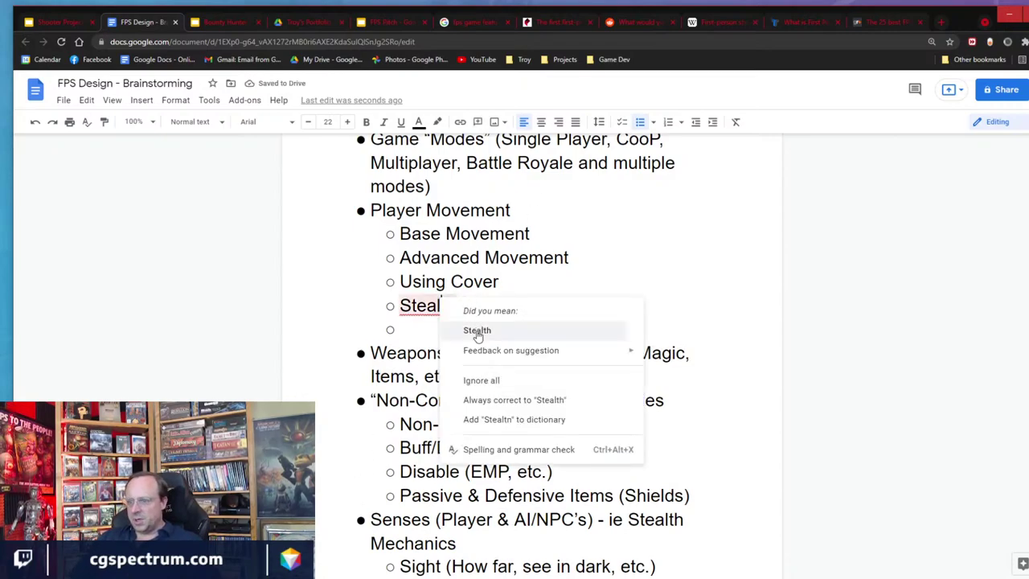
{"action": "left_click", "coordinate": [478, 329]}
{"action": "right_click", "coordinate": [515, 301]}
{"action": "left_click", "coordinate": [559, 331]}
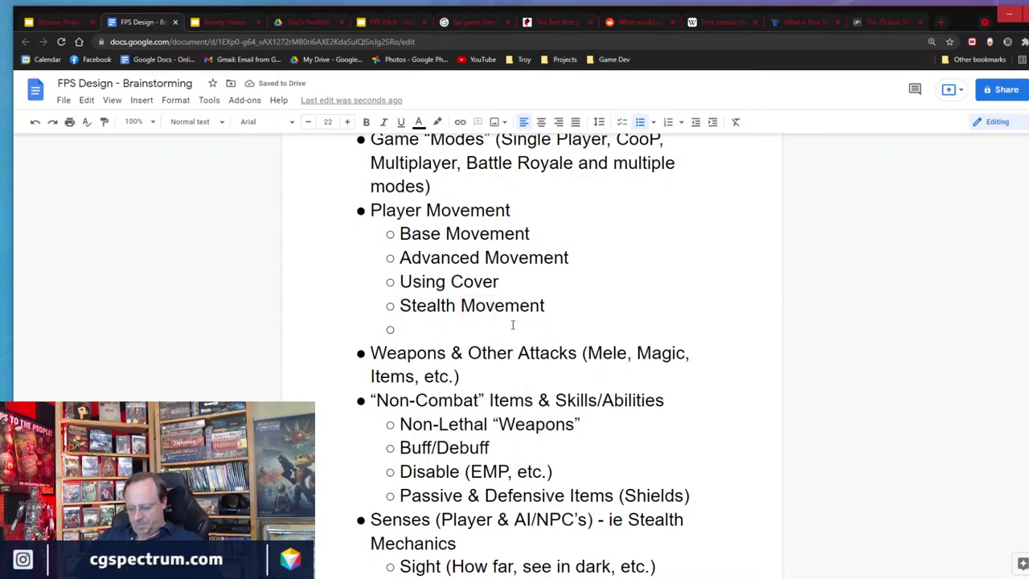
Enter "Swimming" in the empty sub-item under Player Movement.
{"action": "type", "text": "Swm"}
{"action": "key", "text": "BackSpace"}
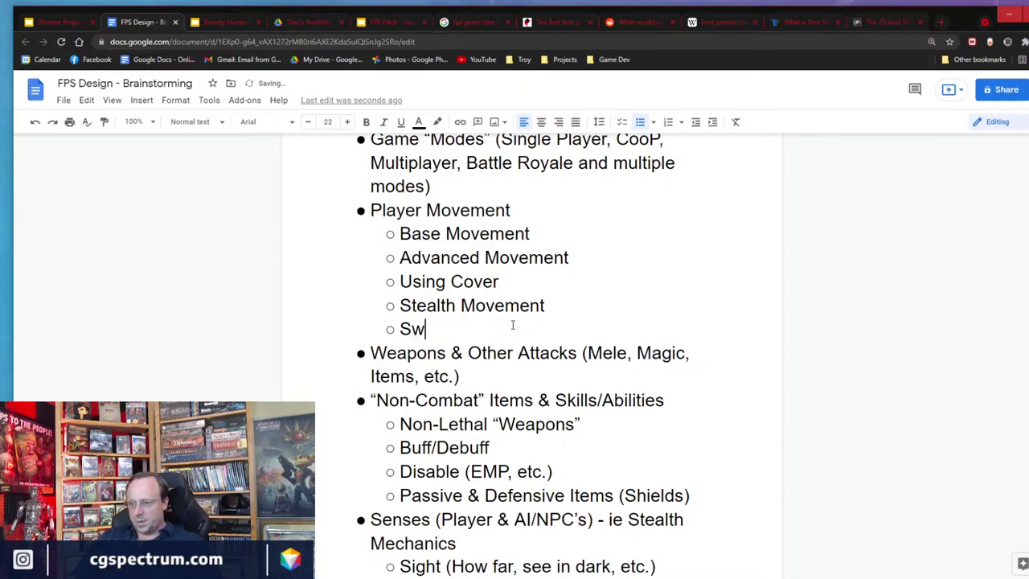
{"action": "type", "text": "imming"}
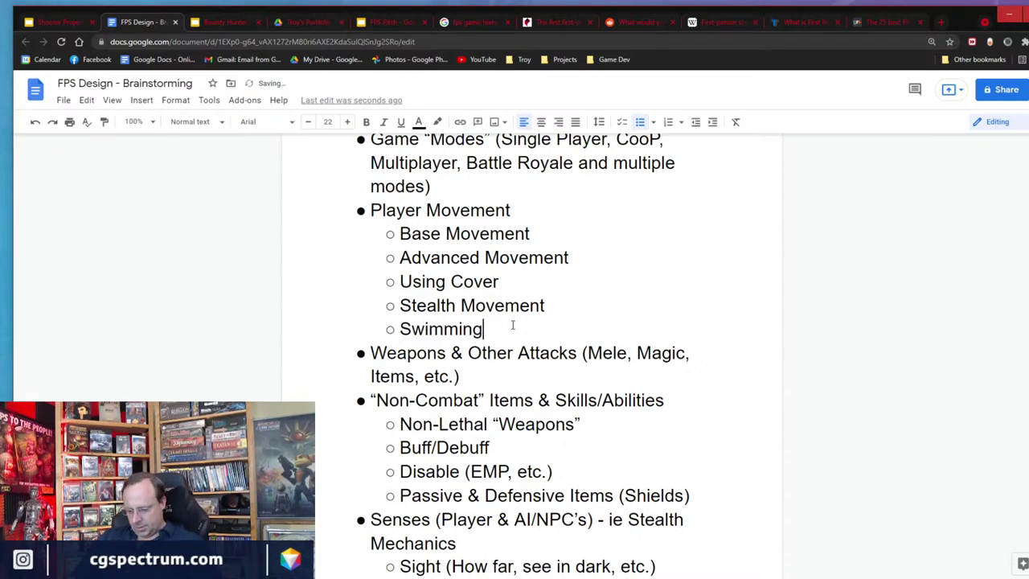
Add a sub-item below Swimming reading "Flying, Gliding, SLiding, Ziplines, etc.", with a lowercase l in "Flying".
{"action": "key", "text": "Return"}
{"action": "type", "text": "FLying,"}
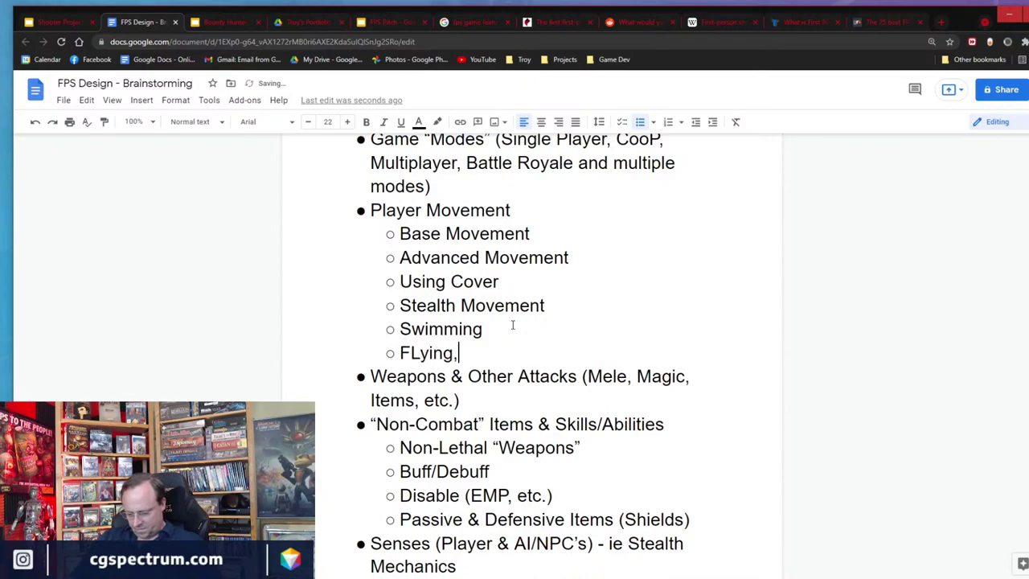
{"action": "type", "text": " Gliding"}
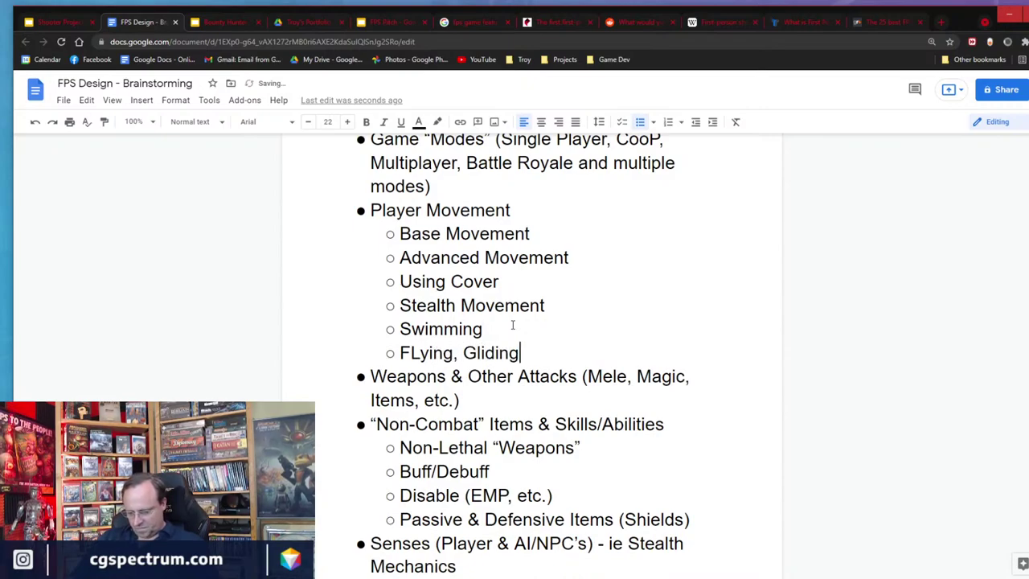
{"action": "type", "text": ", SLiding, Ziplin"}
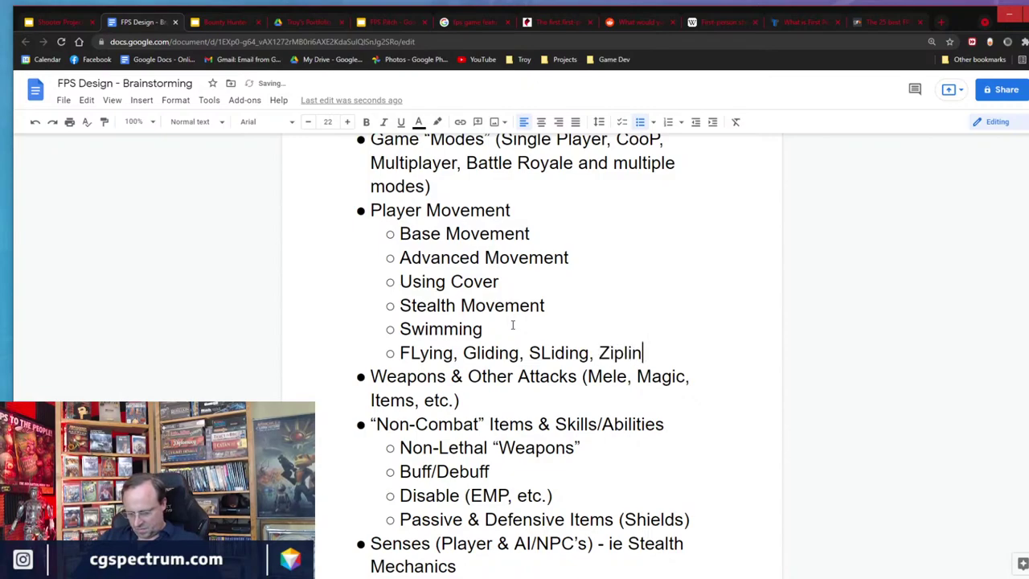
{"action": "type", "text": "es, etc."}
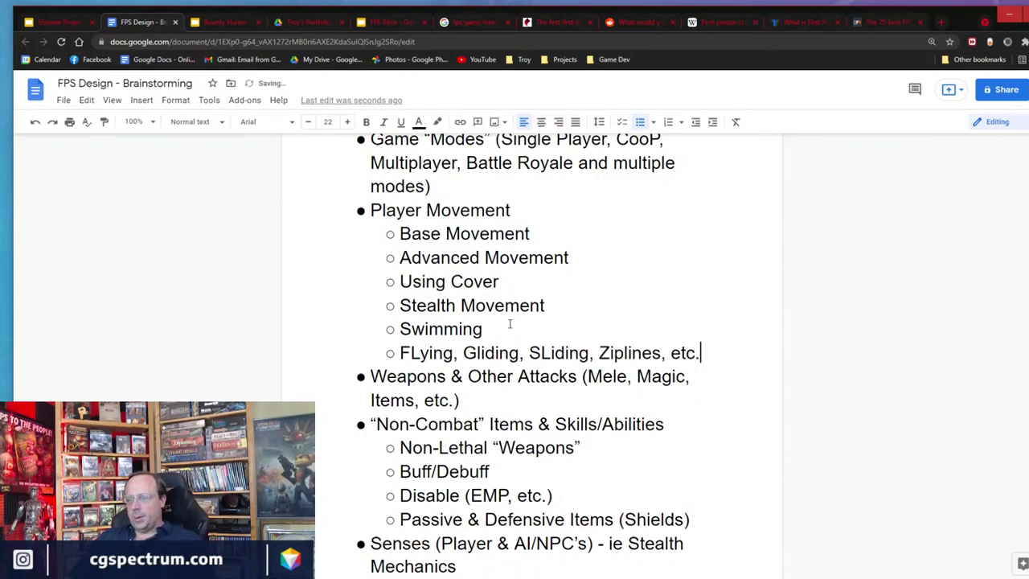
{"action": "left_click_drag", "start_coordinate": [410, 355], "coordinate": [420, 357]}
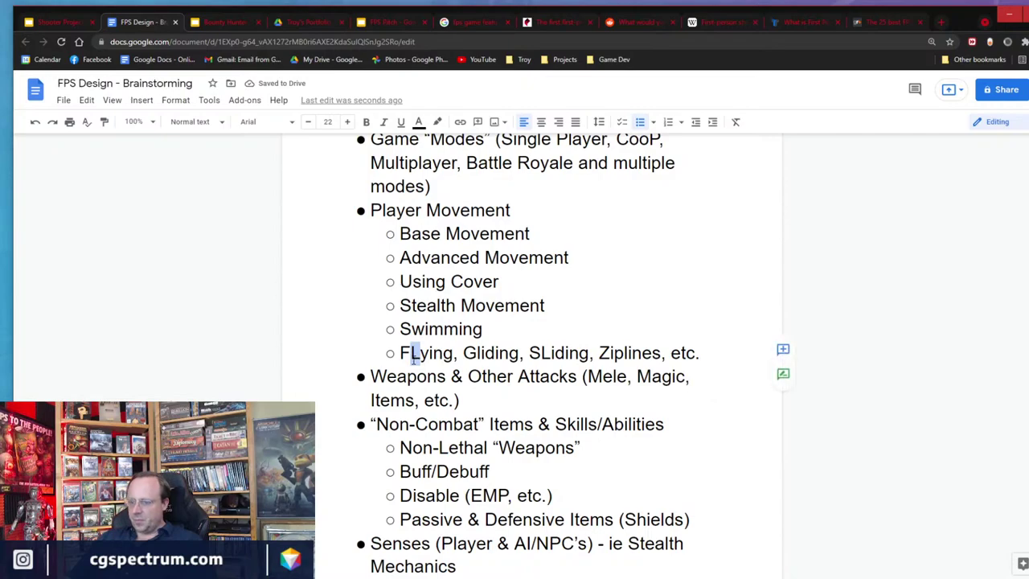
{"action": "type", "text": "l"}
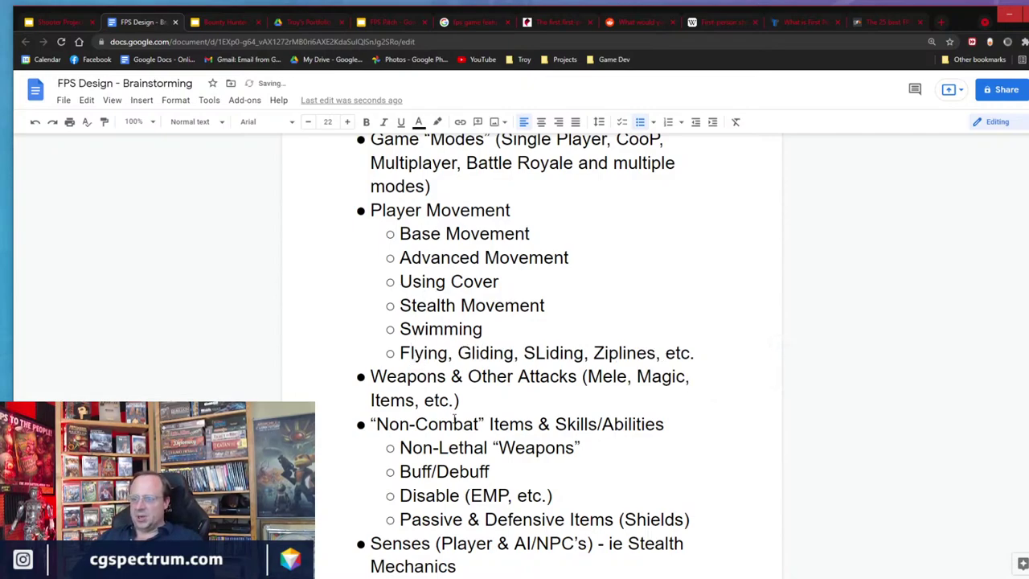
Insert "Death, Respawning, Saves," before "etc." in the bullet about health, healing, damage and repair.
{"action": "left_click_drag", "start_coordinate": [454, 423], "coordinate": [452, 400]}
{"action": "left_click", "coordinate": [551, 352]}
{"action": "scroll", "coordinate": [547, 362], "scroll_direction": "down", "scroll_amount": 5}
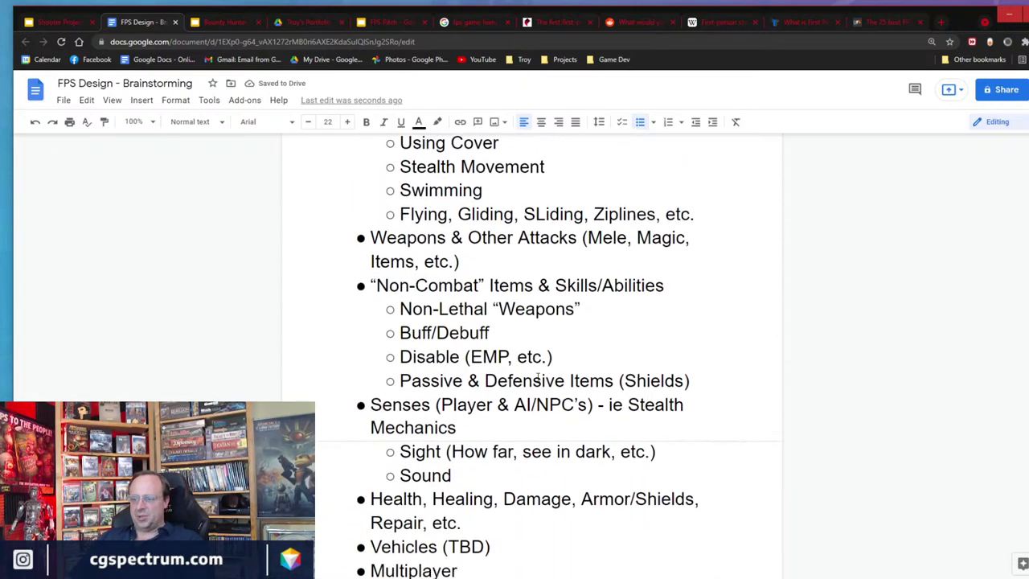
{"action": "scroll", "coordinate": [537, 377], "scroll_direction": "down", "scroll_amount": 2}
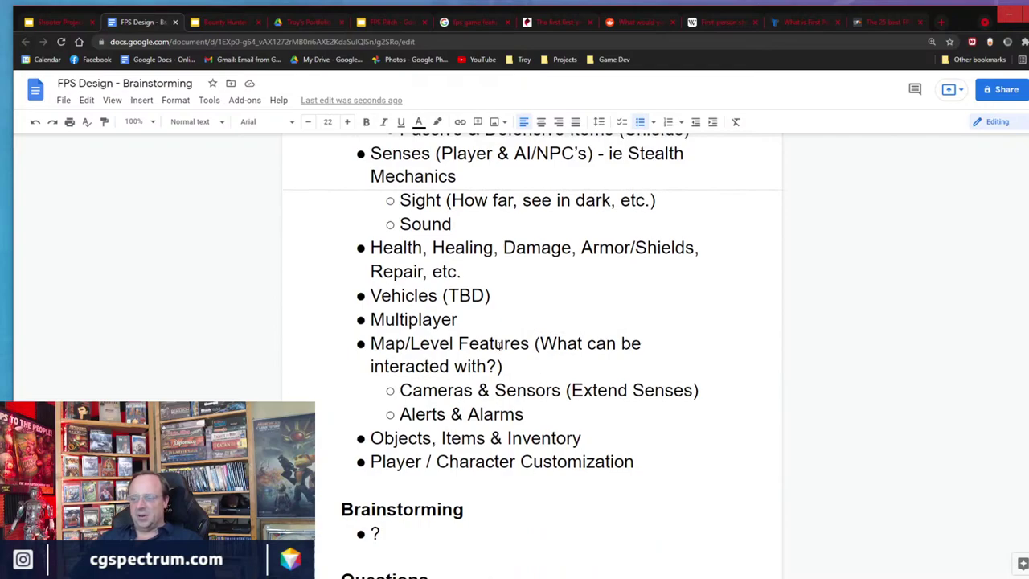
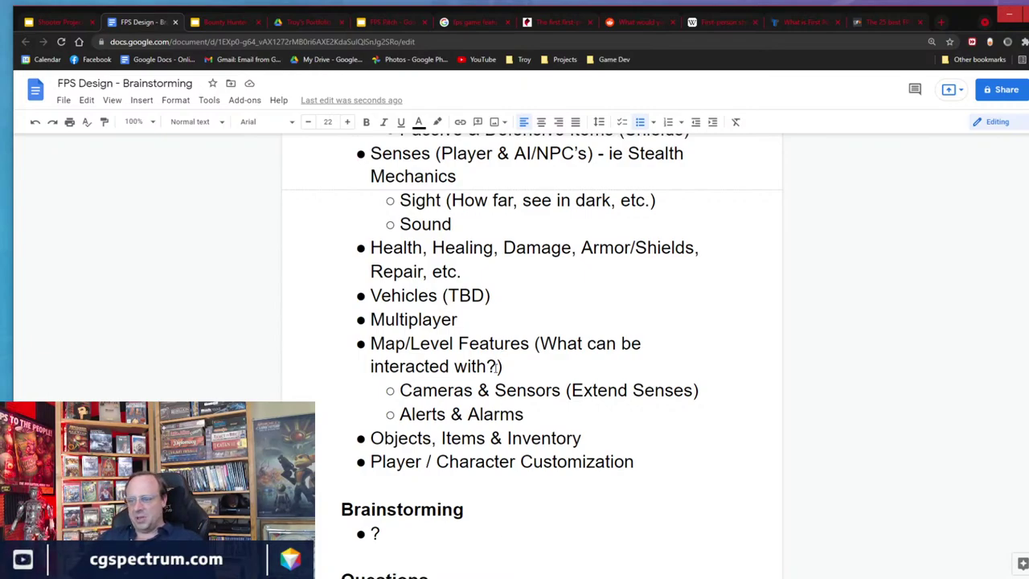
{"action": "scroll", "coordinate": [495, 366], "scroll_direction": "up", "scroll_amount": 3}
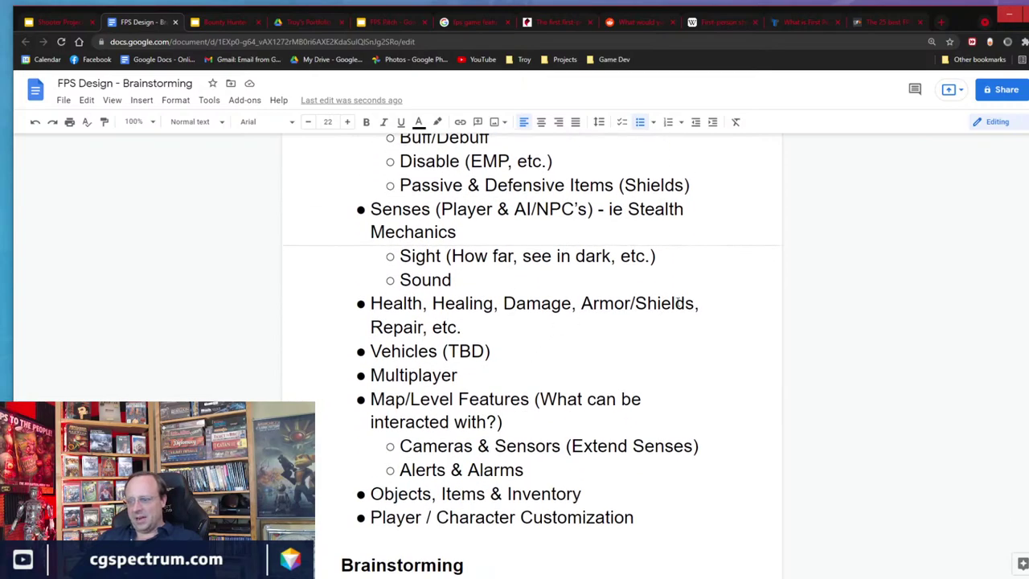
{"action": "left_click", "coordinate": [427, 327]}
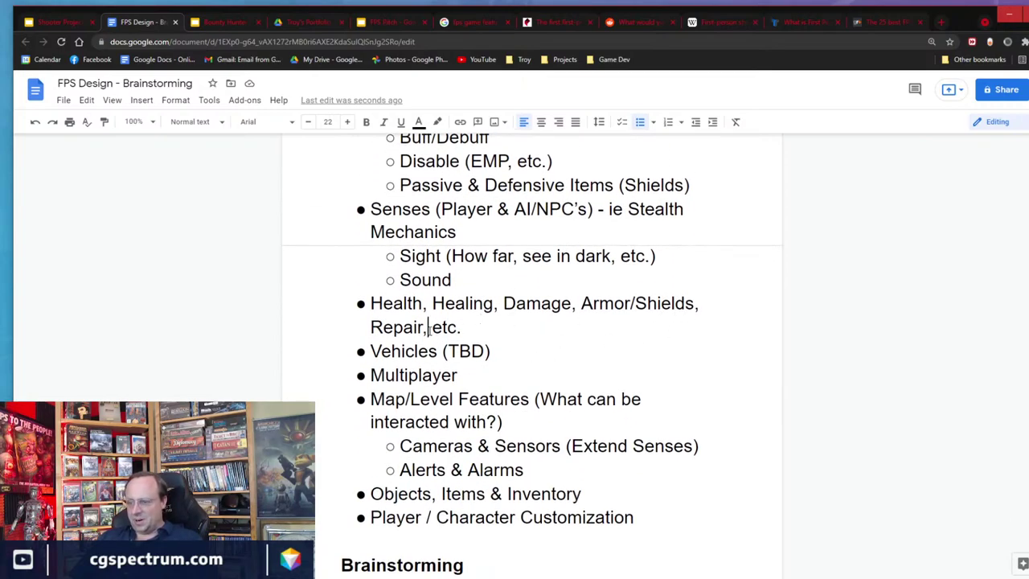
{"action": "type", "text": "Death "}
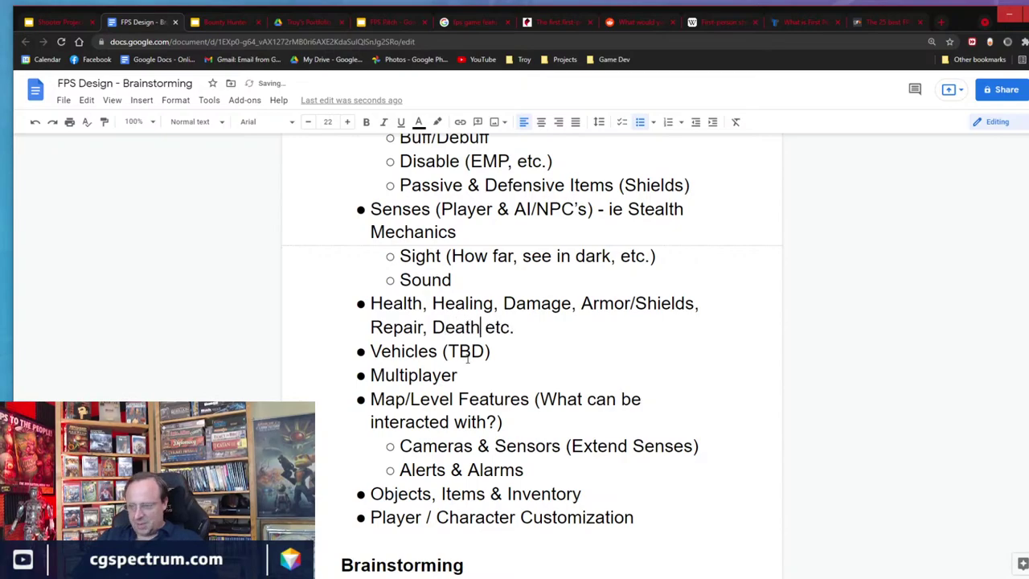
{"action": "type", "text": ", e"}
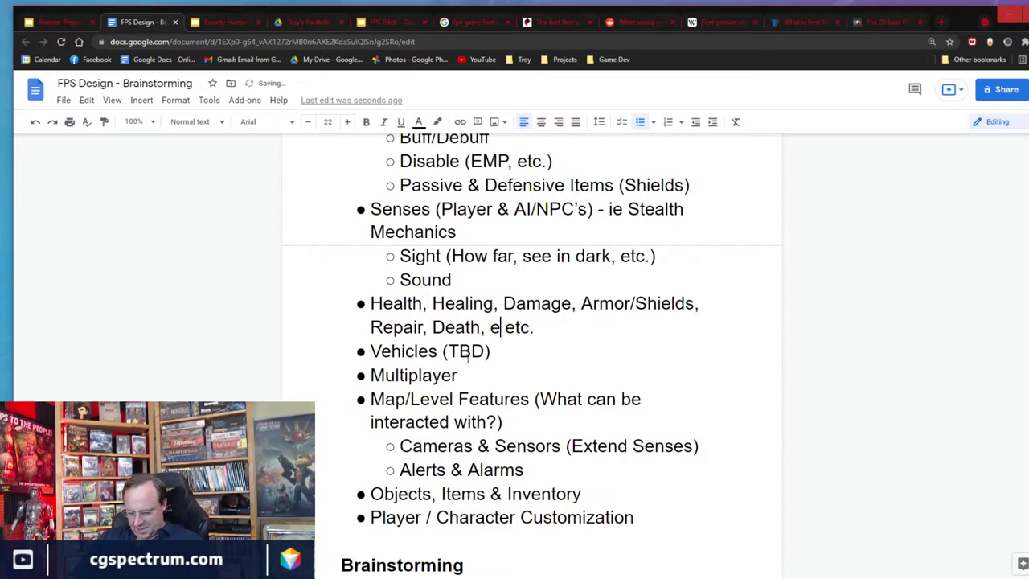
{"action": "type", "text": "Respawni"}
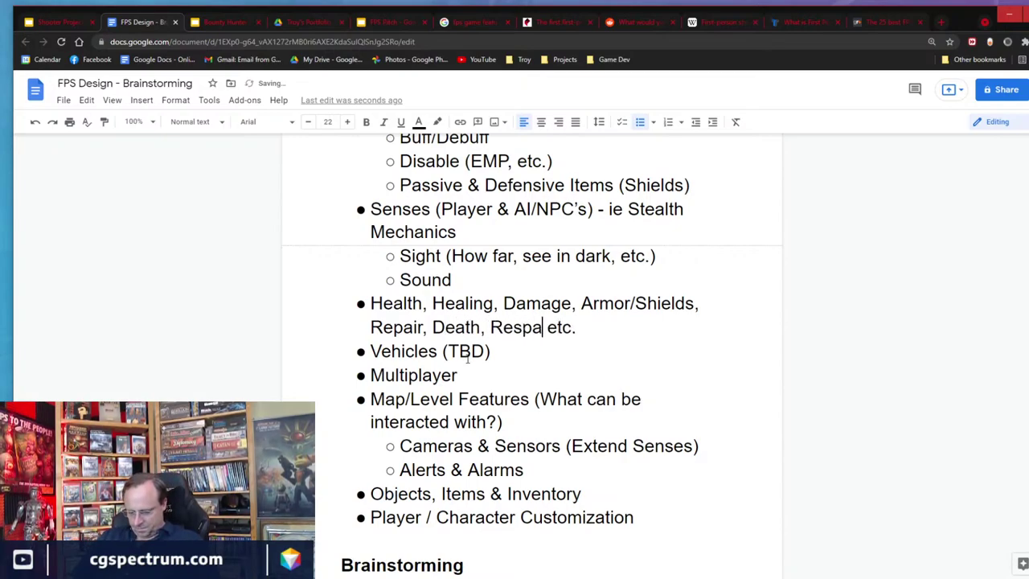
{"action": "type", "text": "ng"}
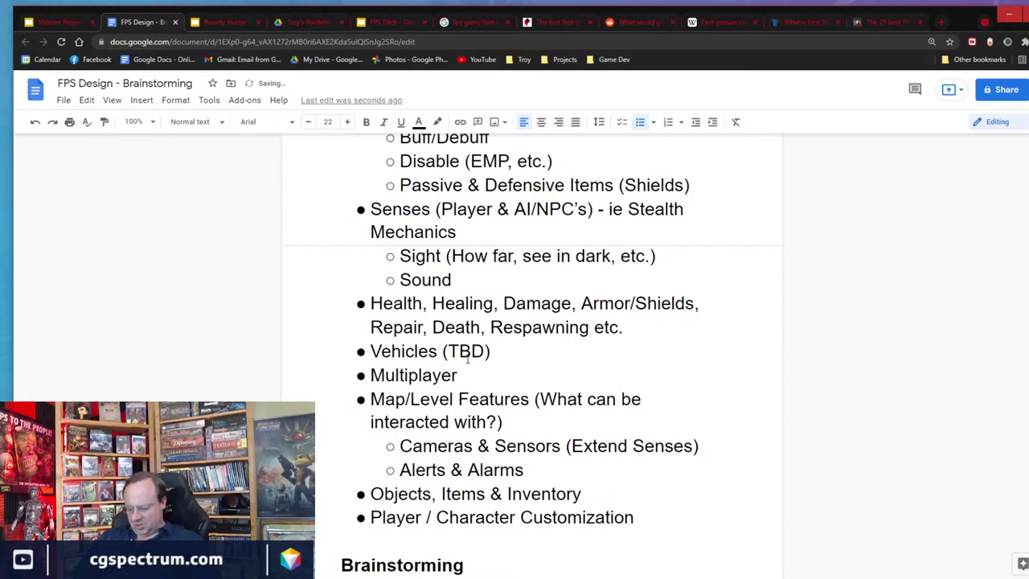
{"action": "type", "text": ","}
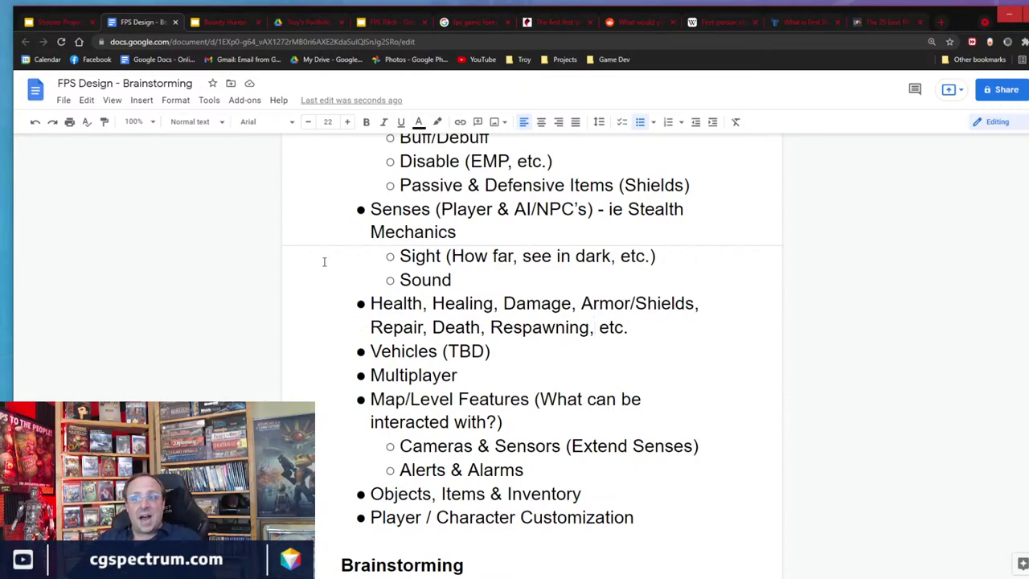
{"action": "type", "text": "Saves "}
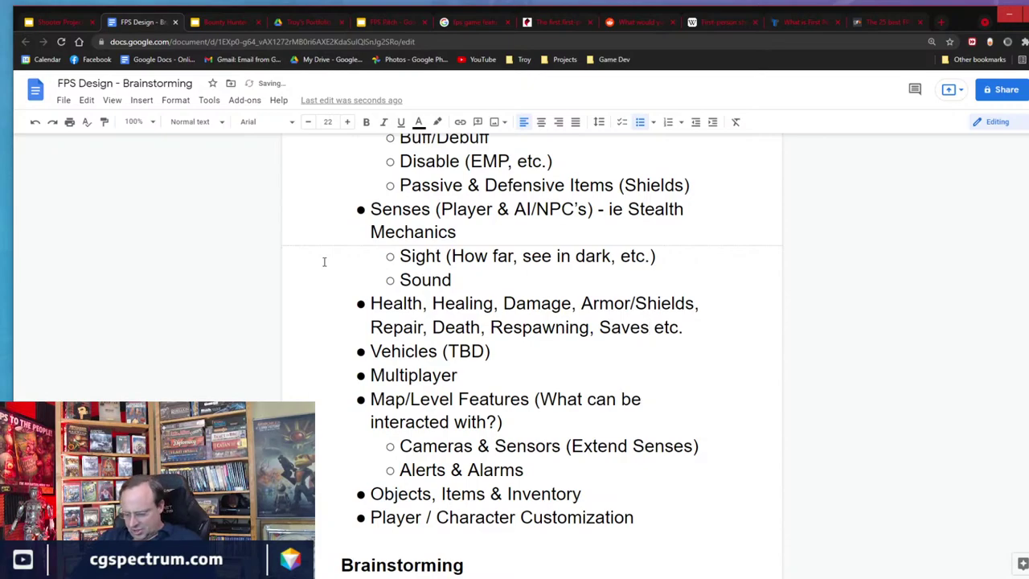
{"action": "type", "text": ","}
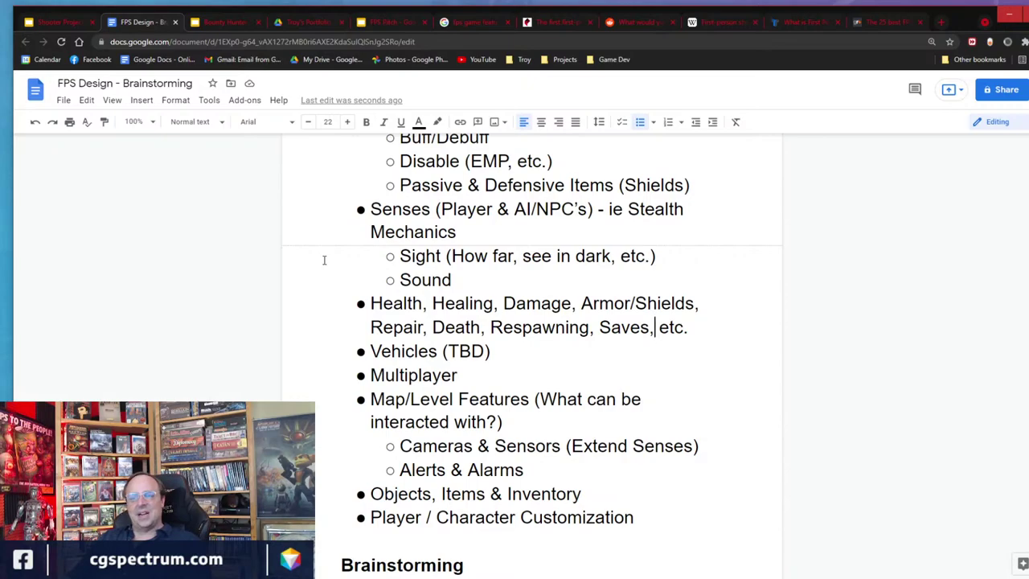
Add a sub-item under Weapons & Other Attacks reading "Types of Damage (Point Damage, Damage over TIme, Area of Effect, Streaming, etc.)".
{"action": "scroll", "coordinate": [464, 353], "scroll_direction": "up", "scroll_amount": 4}
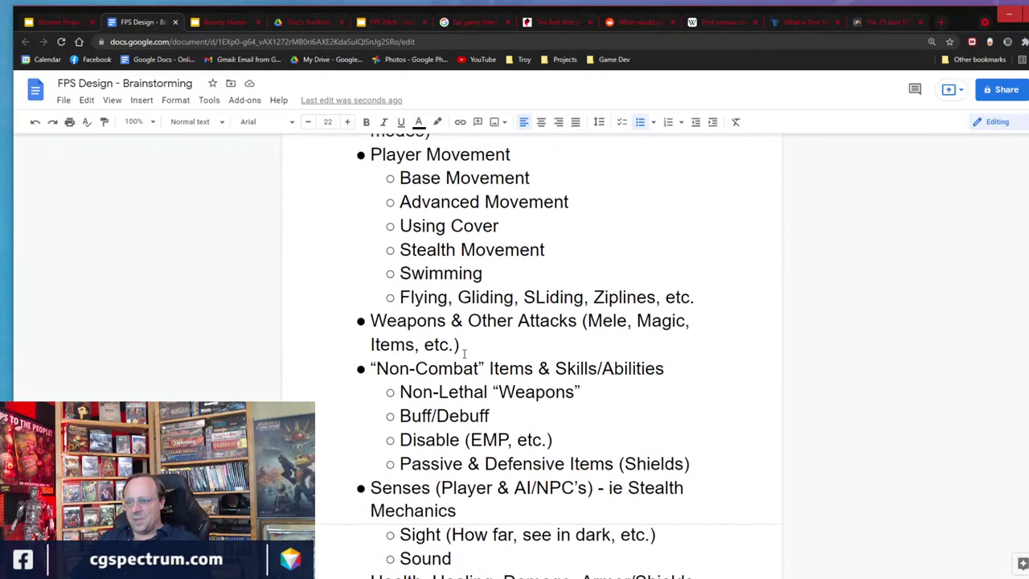
{"action": "key", "text": "Return"}
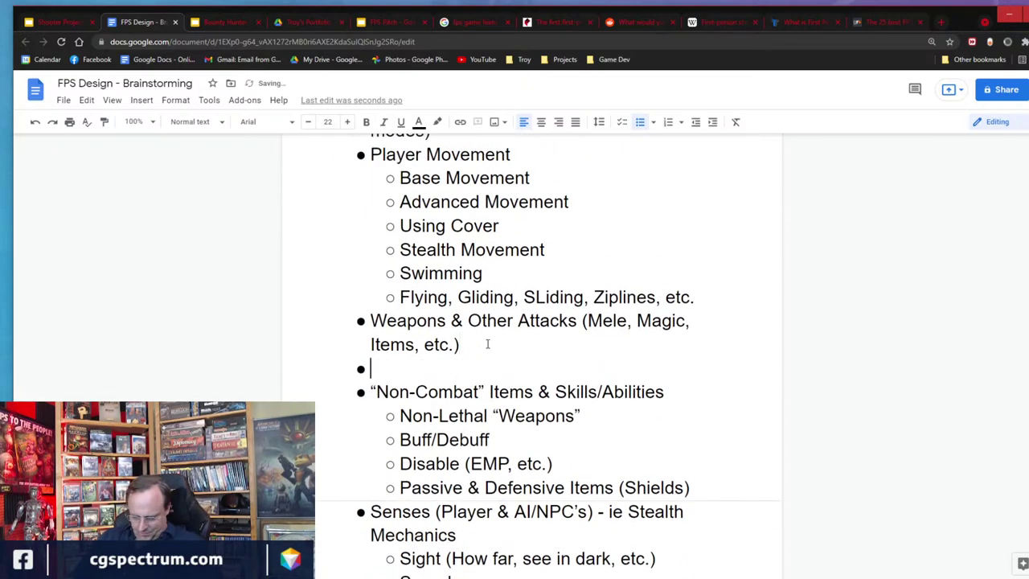
{"action": "key", "text": "Tab"}
{"action": "type", "text": "Types of "}
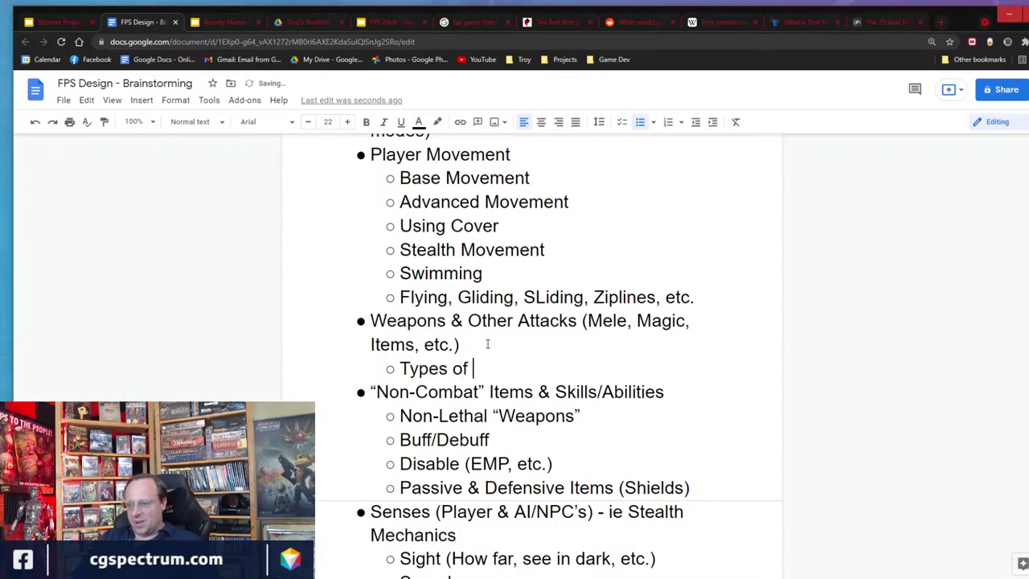
{"action": "type", "text": "Damage "}
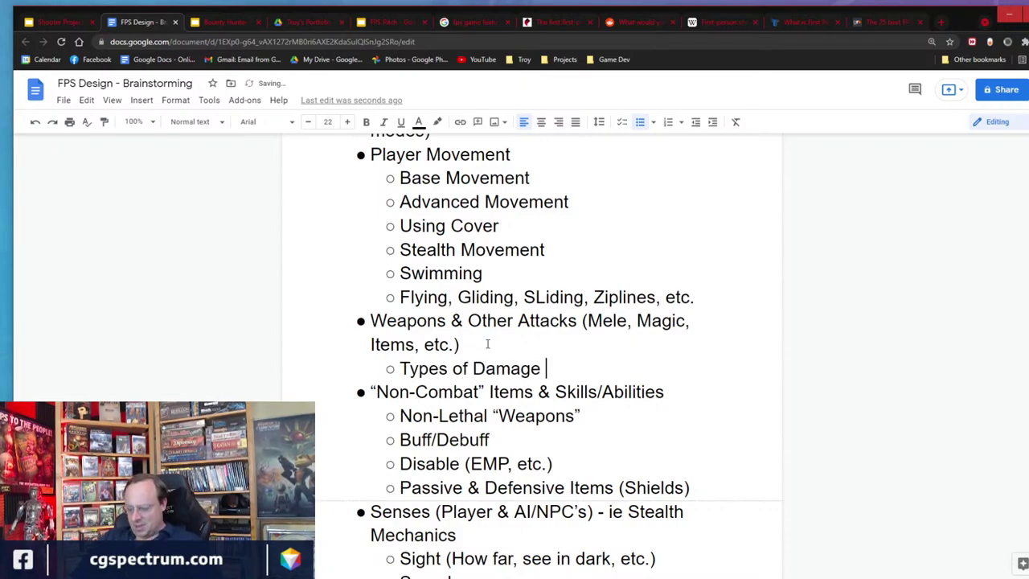
{"action": "type", "text": "(P"}
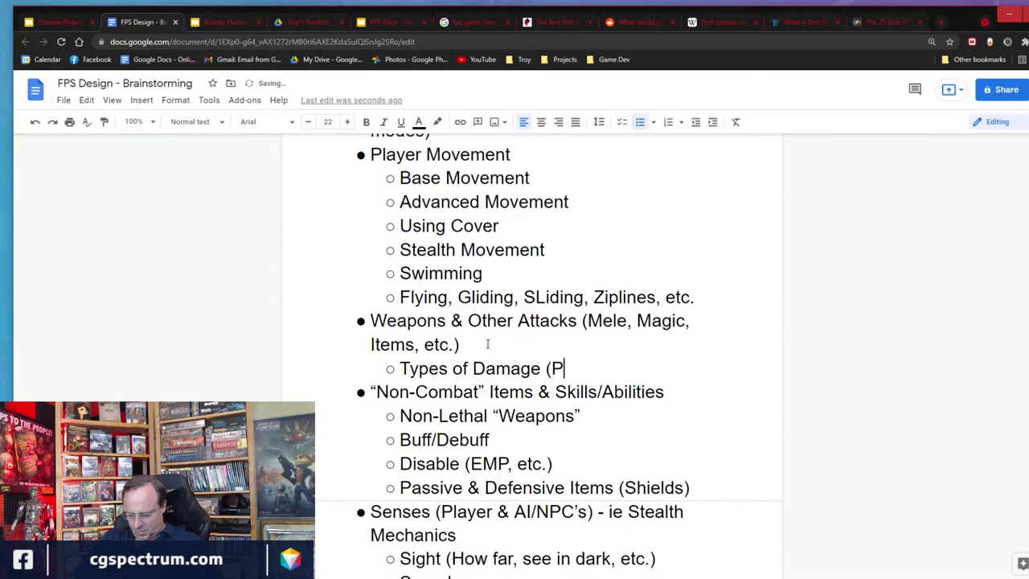
{"action": "type", "text": "oint Dam"}
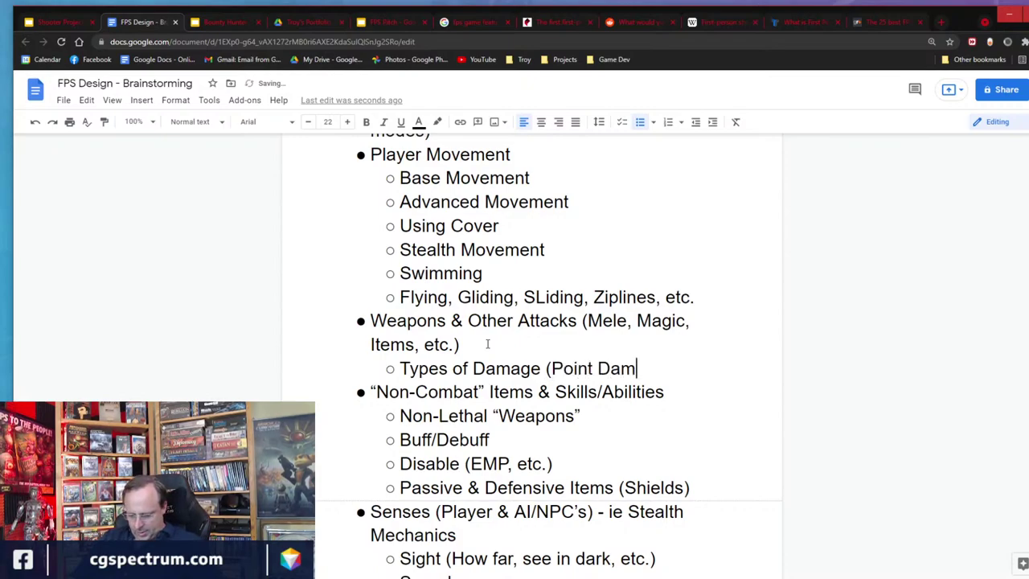
{"action": "type", "text": "age,"}
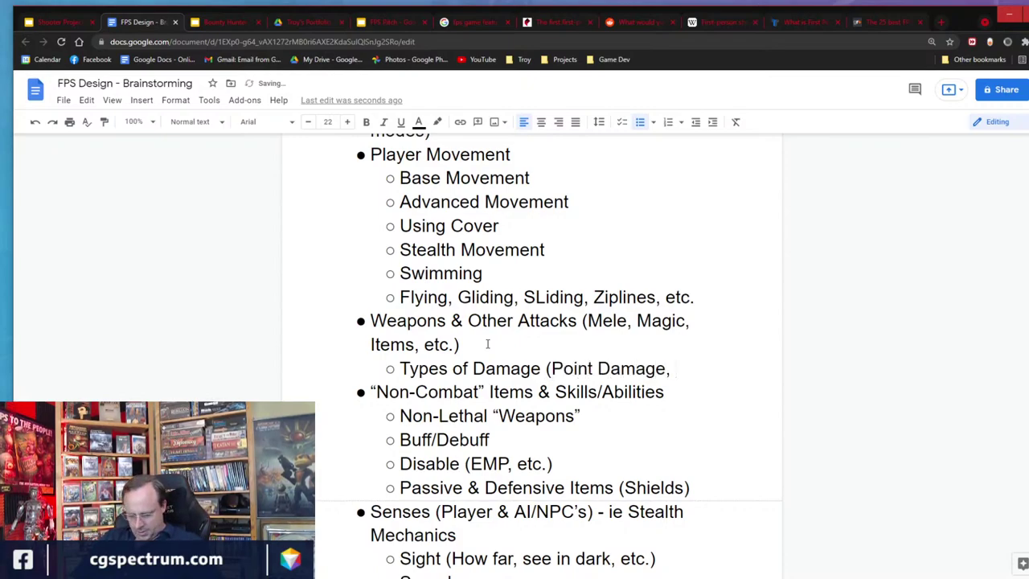
{"action": "type", "text": " Damage over "}
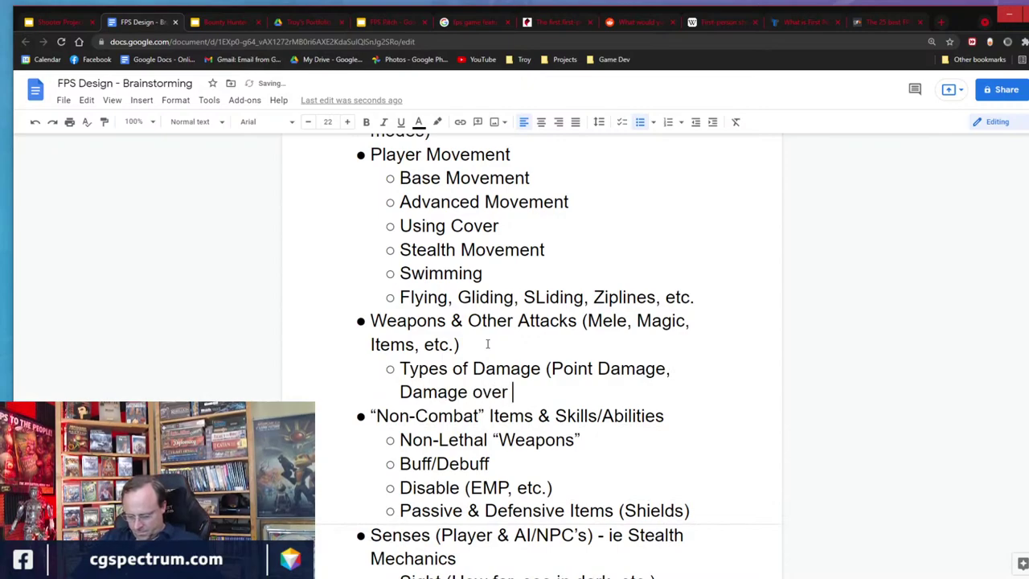
{"action": "type", "text": "TIme, Area "}
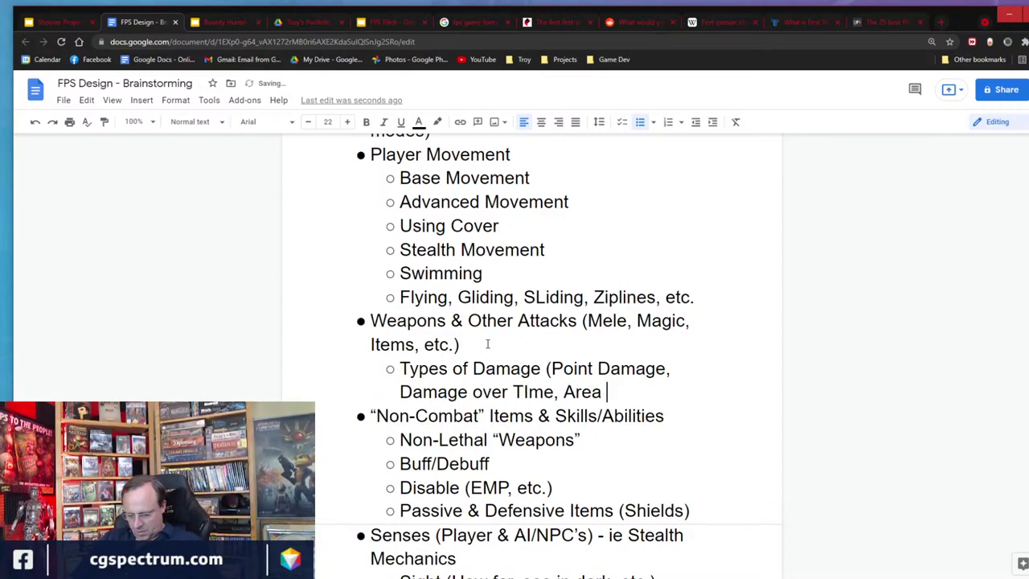
{"action": "type", "text": "of Effect,"}
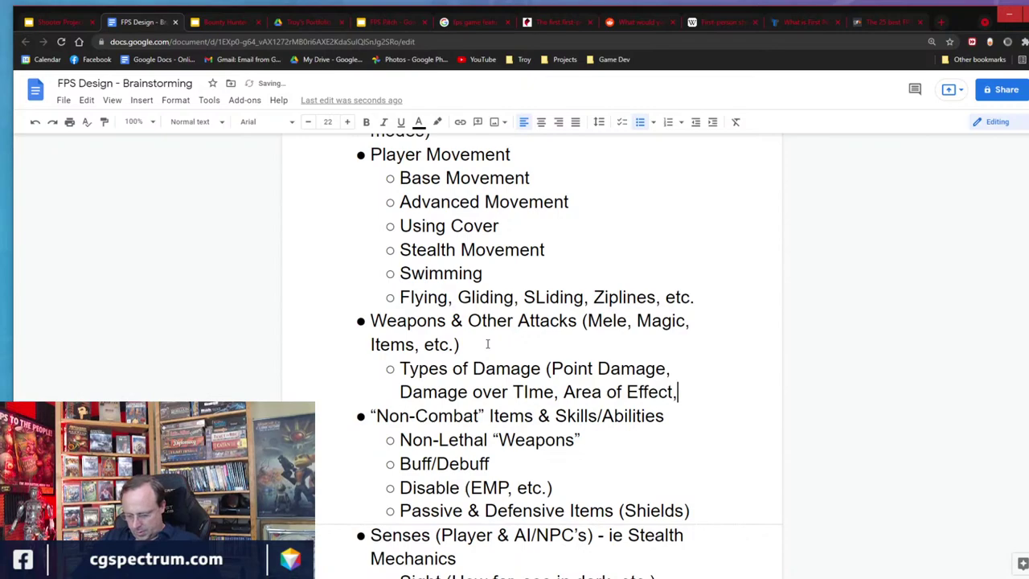
{"action": "type", "text": " Streaming"}
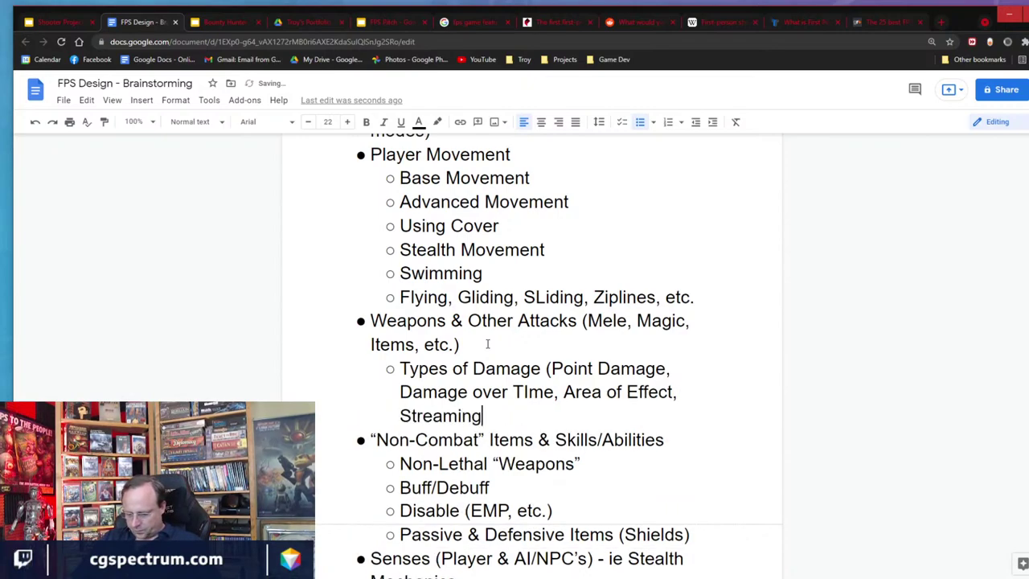
{"action": "type", "text": ", etc.)"}
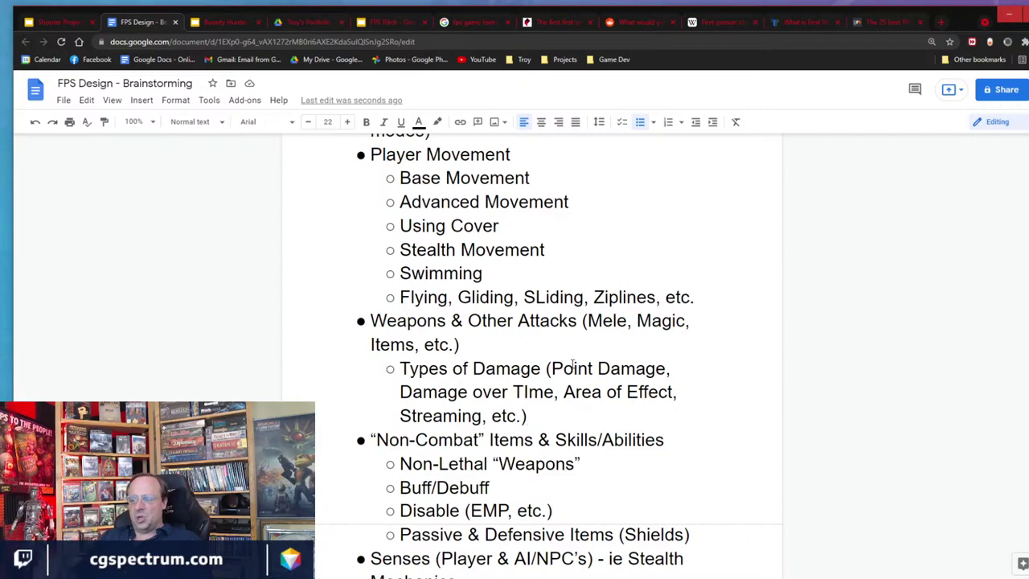
Insert "(Poison)" after "Damage over TIme" in the Types of Damage sub-item.
{"action": "key", "text": "Up"}
{"action": "key", "text": "Right"}
{"action": "key", "text": "Right"}
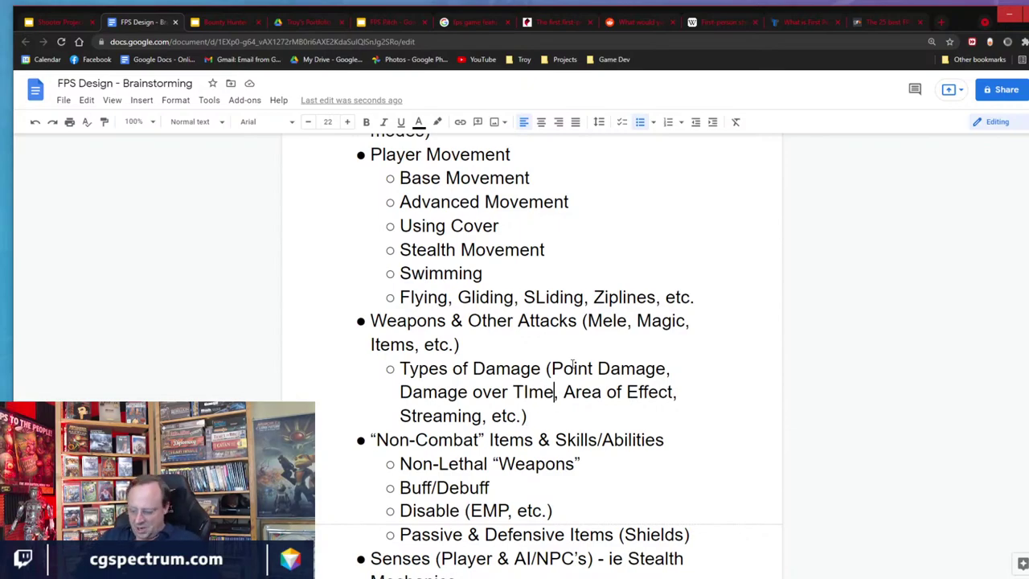
{"action": "type", "text": "(Poison)"}
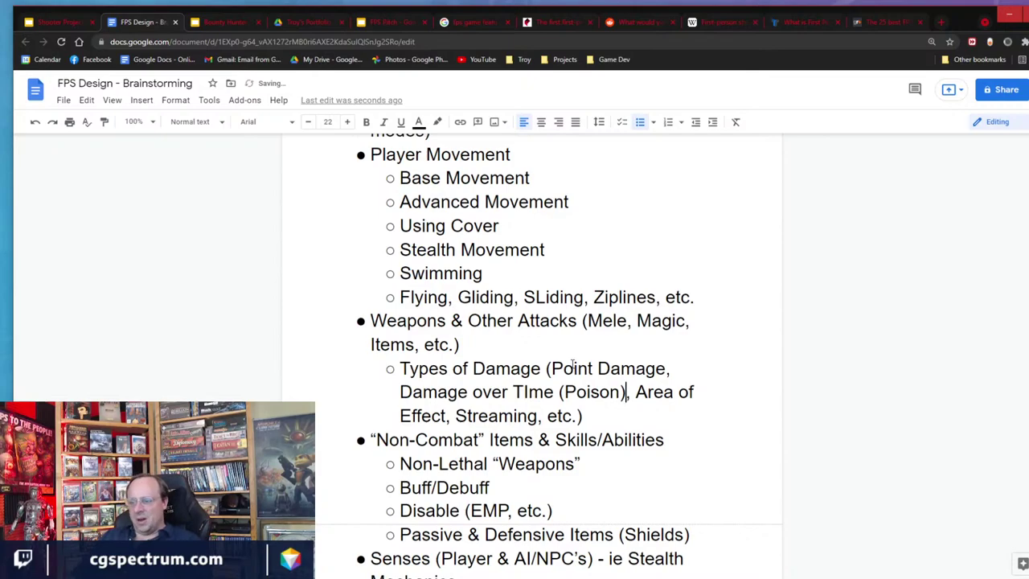
{"action": "key", "text": "Down"}
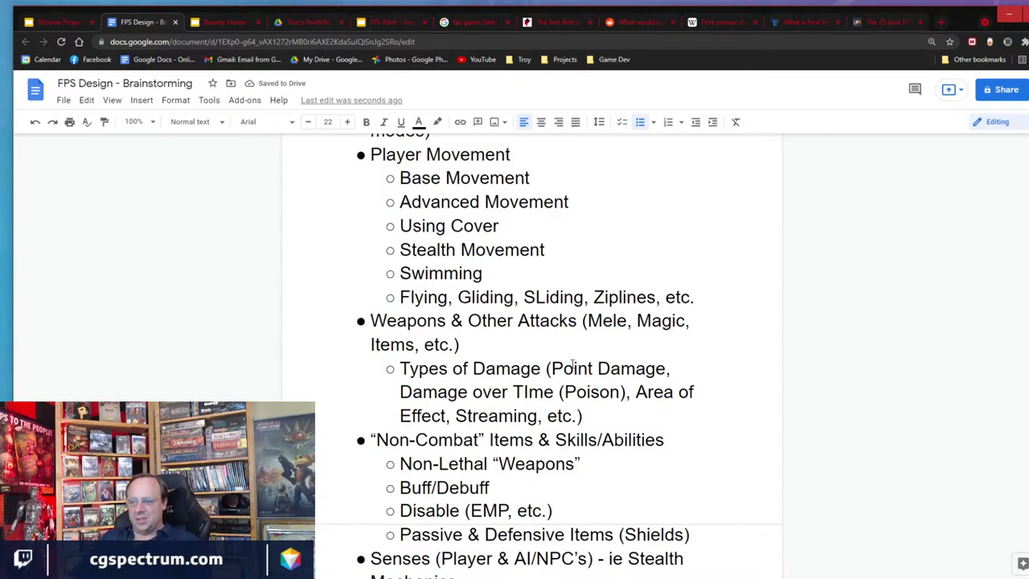
Insert "Immunities (ice, fire, etc.)," before the final "etc." in the bullet about health, healing, damage and respawning.
{"action": "scroll", "coordinate": [409, 472], "scroll_direction": "up", "scroll_amount": 3}
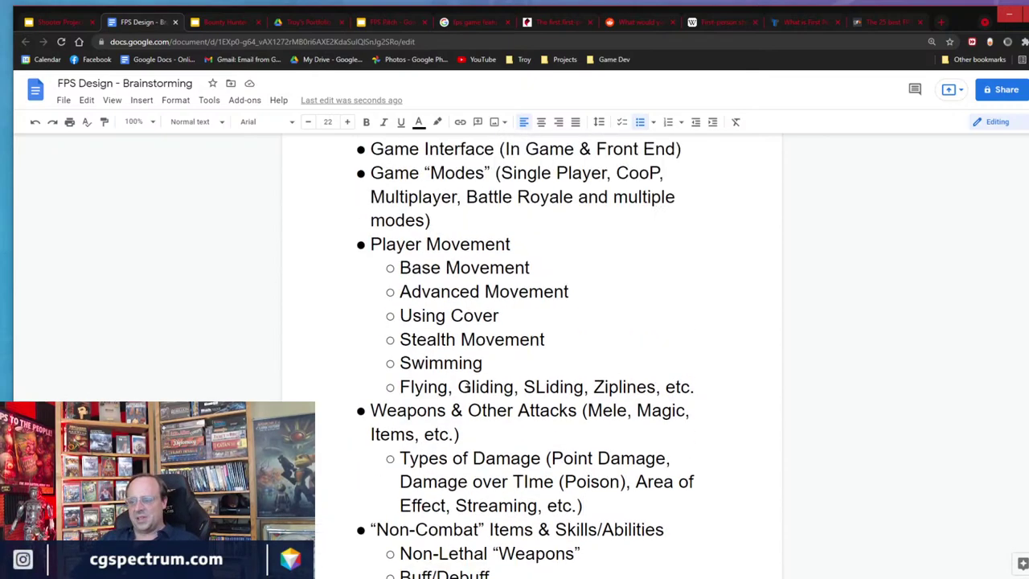
{"action": "scroll", "coordinate": [468, 389], "scroll_direction": "down", "scroll_amount": 5}
{"action": "scroll", "coordinate": [467, 389], "scroll_direction": "down", "scroll_amount": 3}
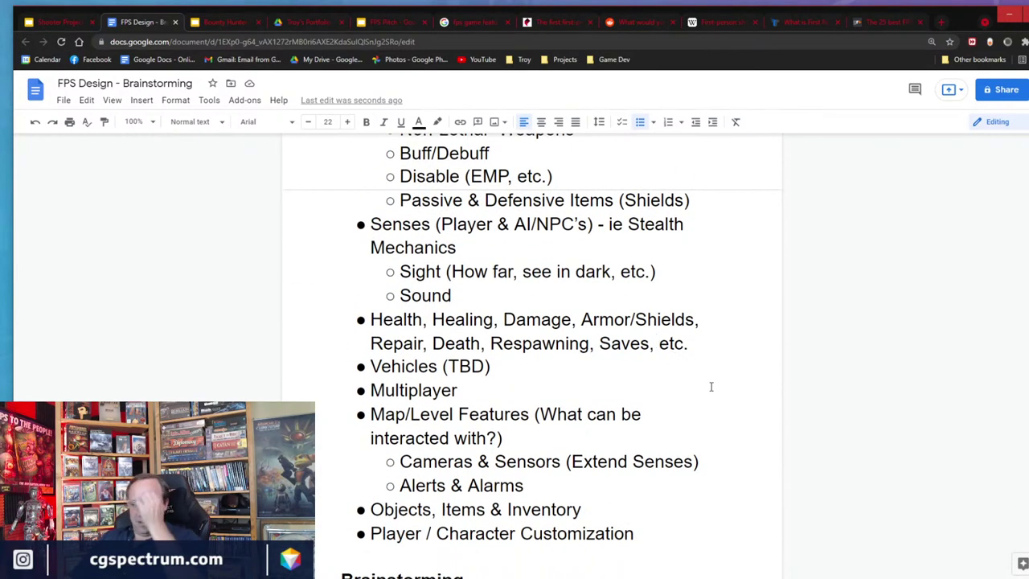
{"action": "type", "text": "Immunities "}
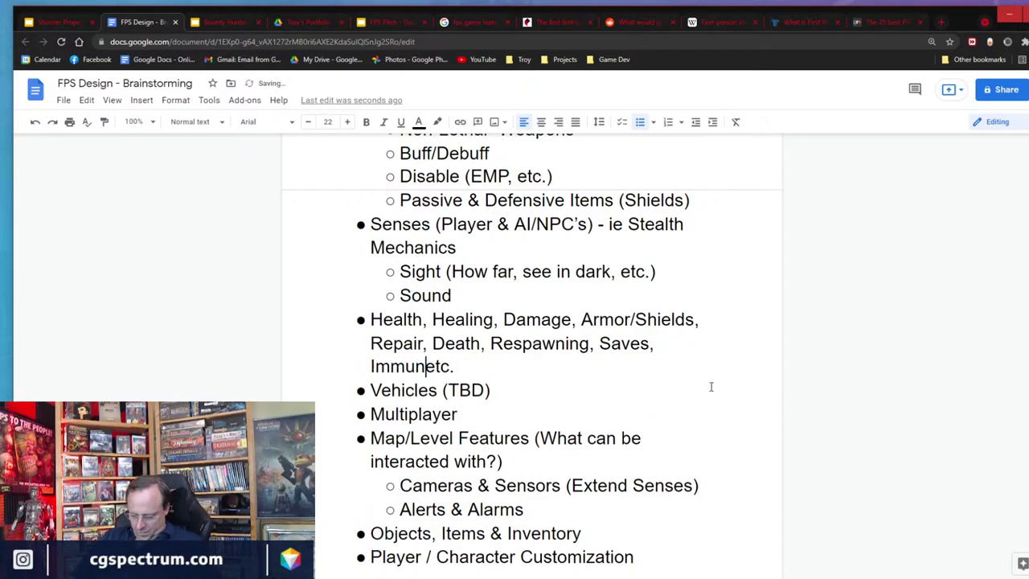
{"action": "type", "text": "(ice, fir"}
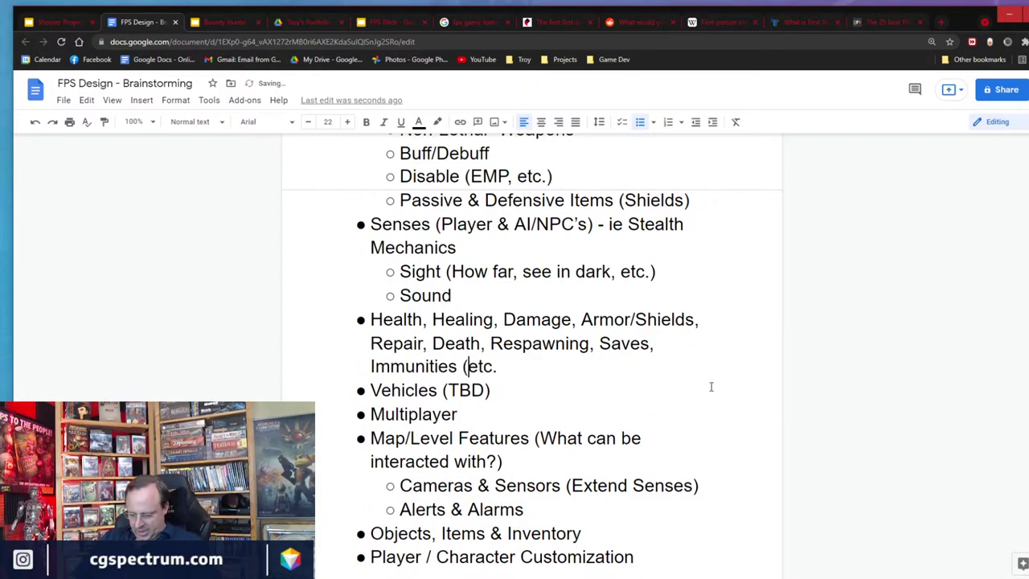
{"action": "type", "text": "e, etc.). etc."}
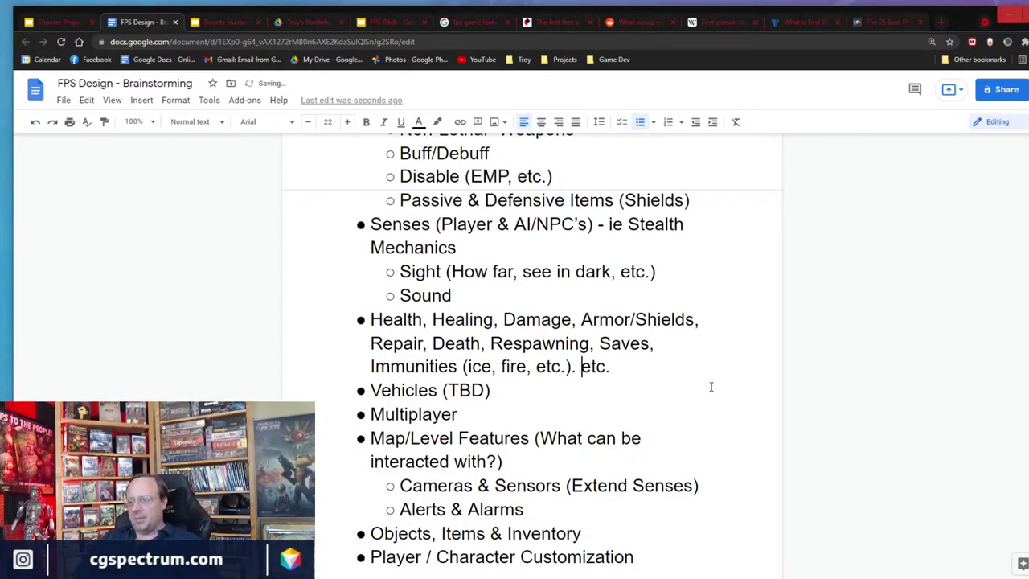
{"action": "key", "text": "BackSpace"}
{"action": "key", "text": "BackSpace"}
{"action": "key", "text": "BackSpace"}
{"action": "type", "text": "),"}
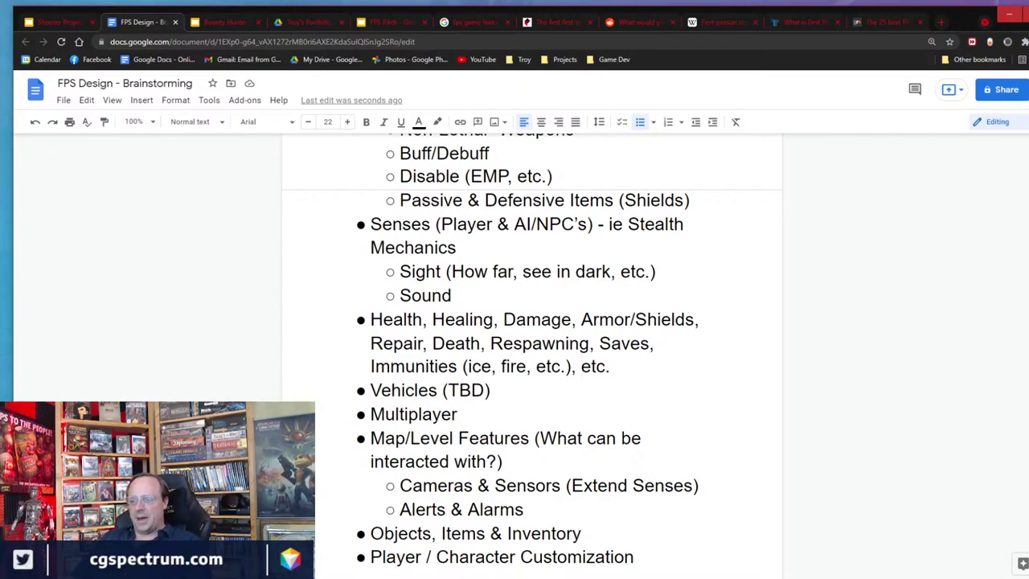
Add the sub-items "Traps" and "Interactive Hazards" below Alerts & Alarms under Map/Level Features.
{"action": "scroll", "coordinate": [457, 426], "scroll_direction": "down", "scroll_amount": 3}
{"action": "scroll", "coordinate": [460, 413], "scroll_direction": "up", "scroll_amount": 1}
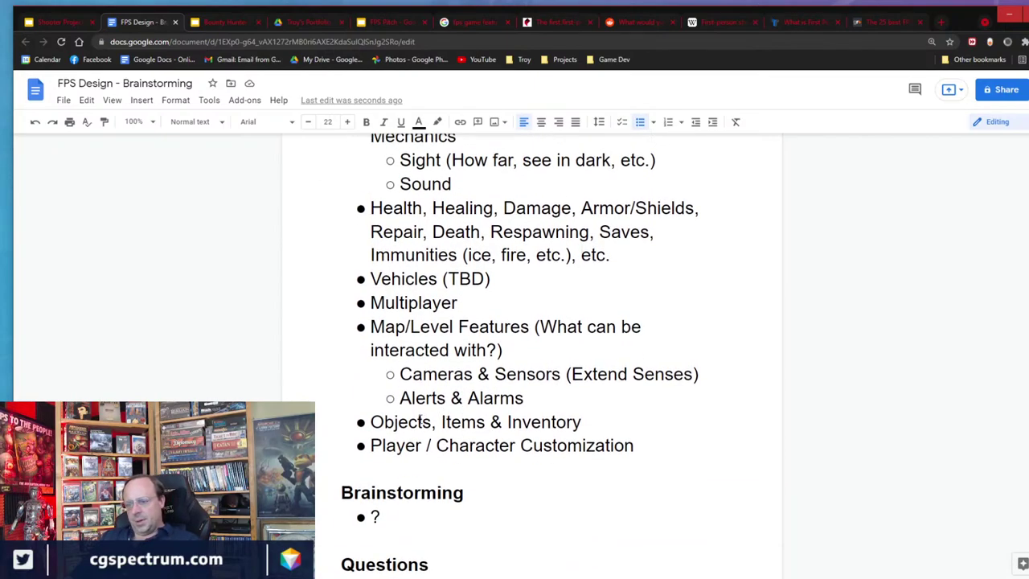
{"action": "left_click", "coordinate": [538, 397]}
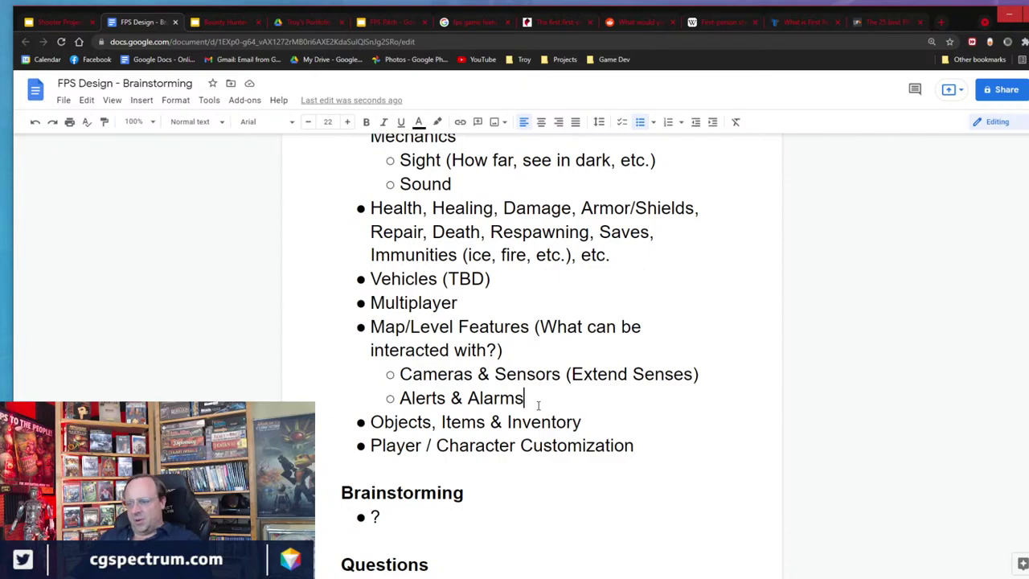
{"action": "key", "text": "Return"}
{"action": "type", "text": "Traps"}
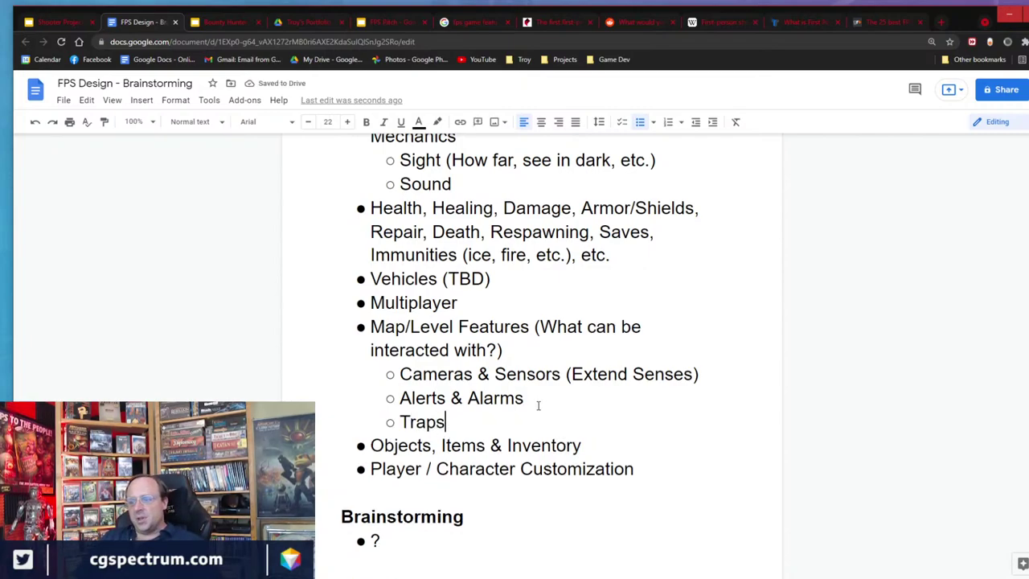
{"action": "key", "text": "Return"}
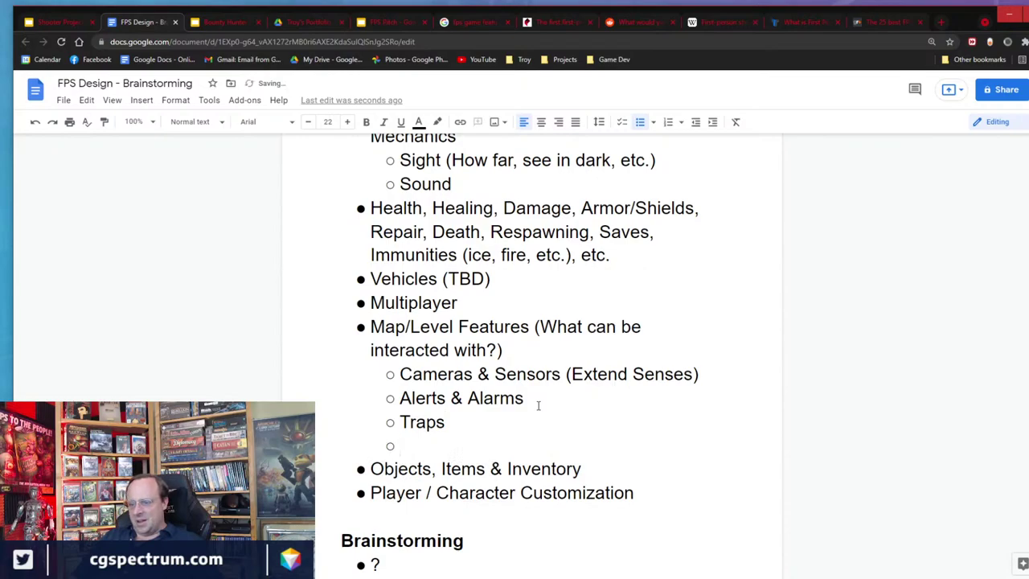
{"action": "type", "text": "Inte"}
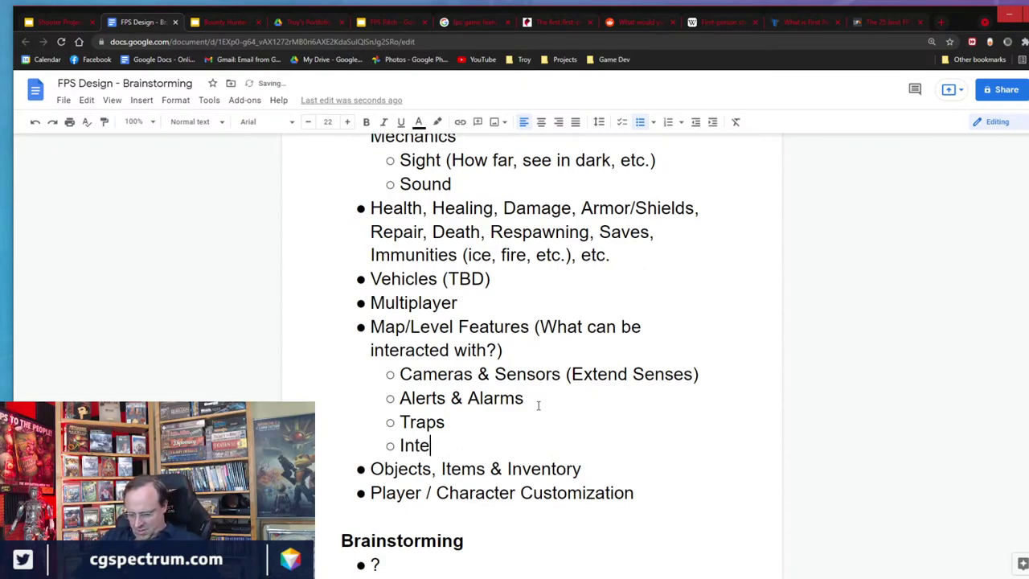
{"action": "type", "text": "ractive "}
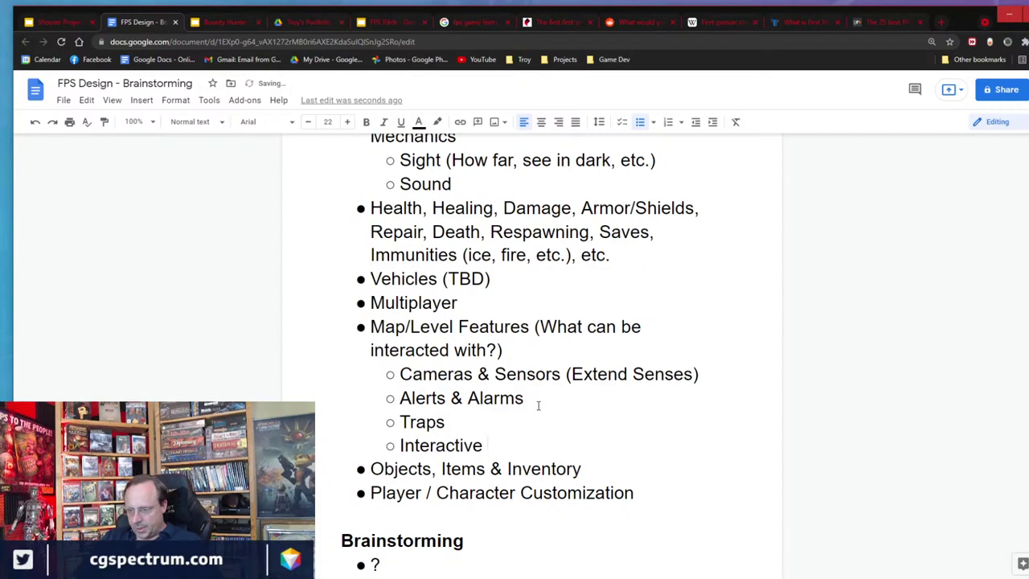
{"action": "type", "text": "Hazards"}
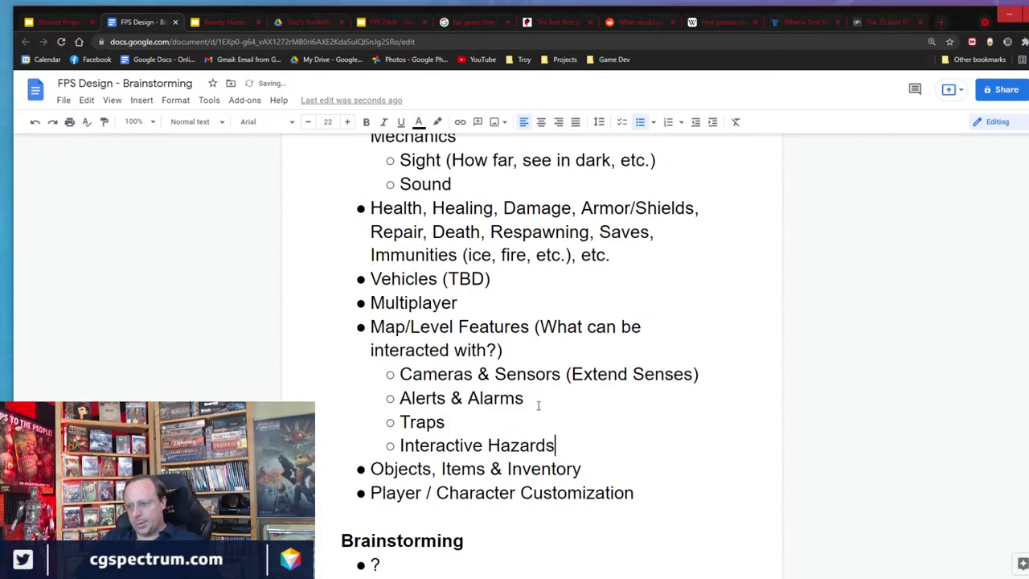
Add a sub-item reading "Interactive Objects" below Interactive Hazards.
{"action": "key", "text": "Return"}
{"action": "type", "text": "Interf"}
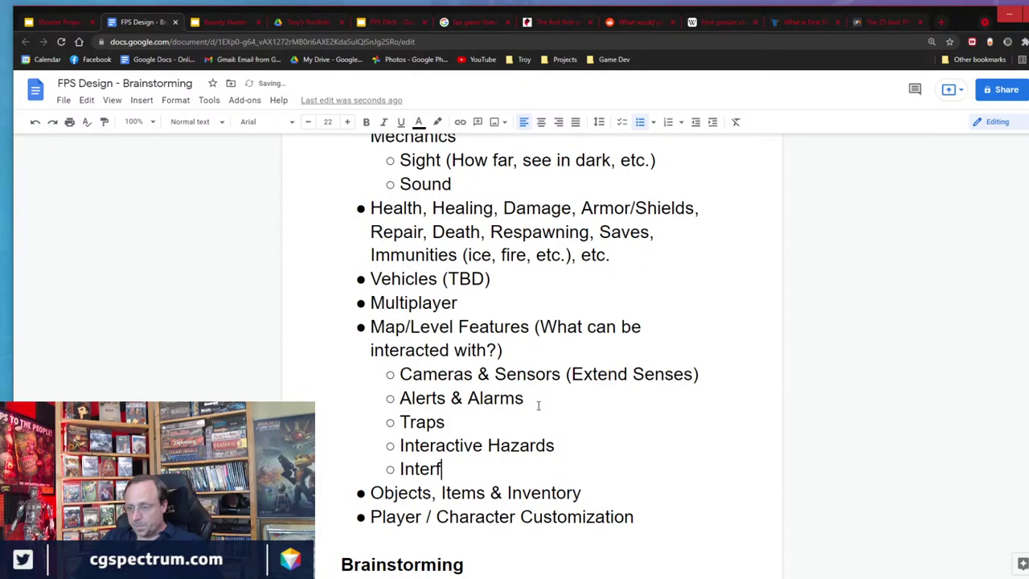
{"action": "key", "text": "BackSpace"}
{"action": "type", "text": "act"}
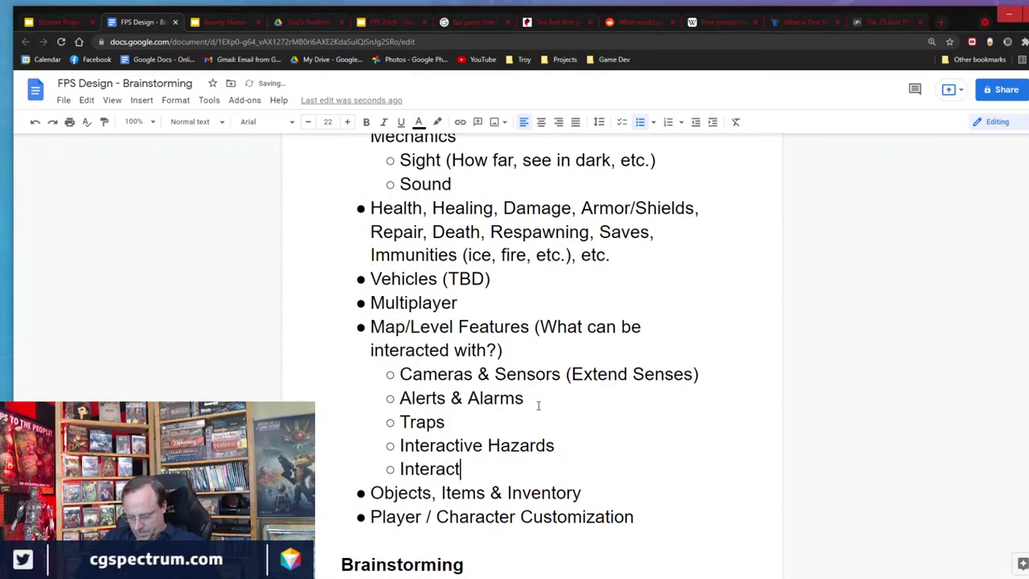
{"action": "type", "text": "ive Objects"}
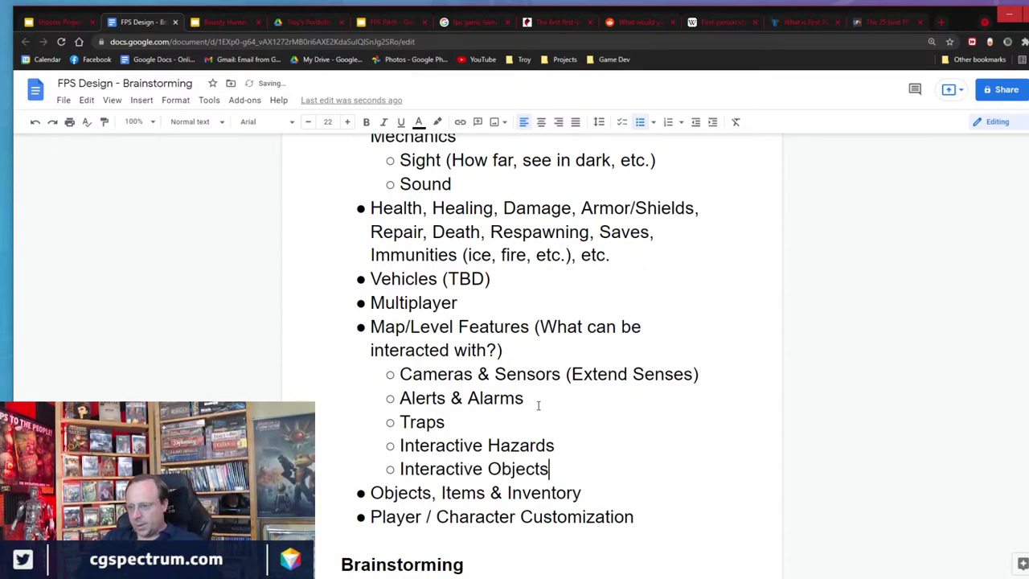
Add a nested third-level item under Interactive Objects reading "Movement Restrictions (Doors, Gates, etc.)".
{"action": "key", "text": "Return"}
{"action": "key", "text": "Tab"}
{"action": "type", "text": "Mov"}
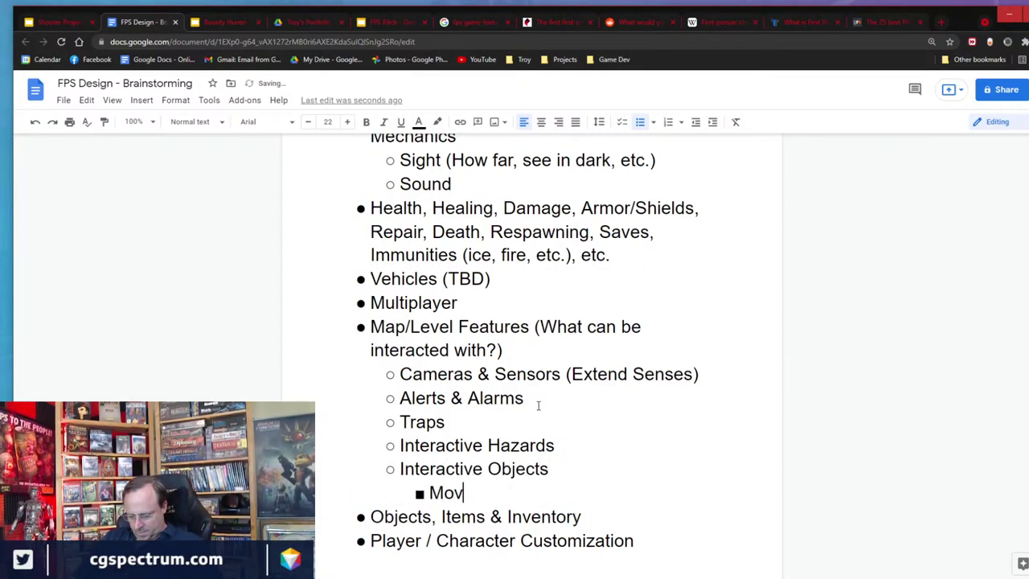
{"action": "type", "text": "ement Restri"}
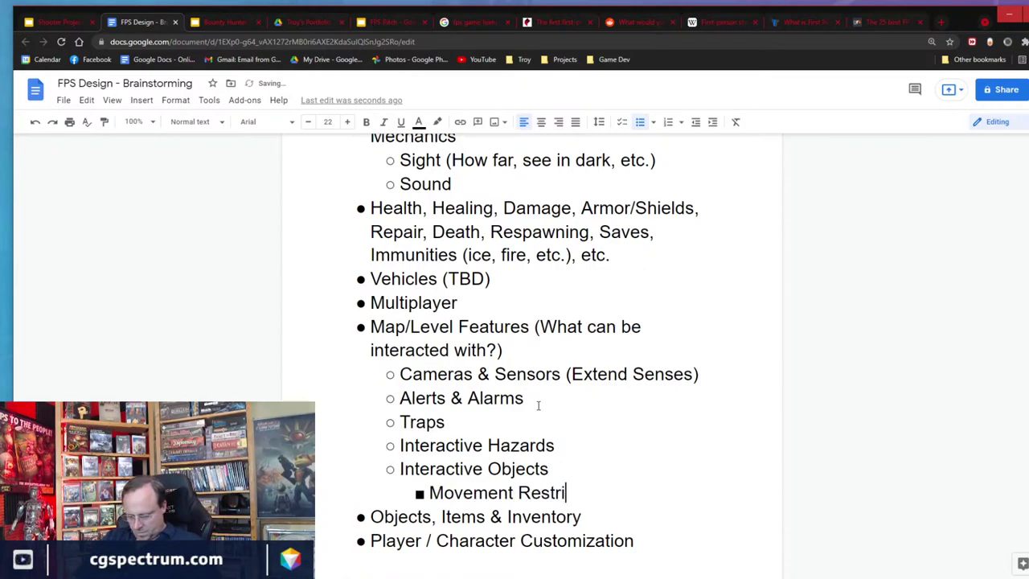
{"action": "type", "text": "ctions ("}
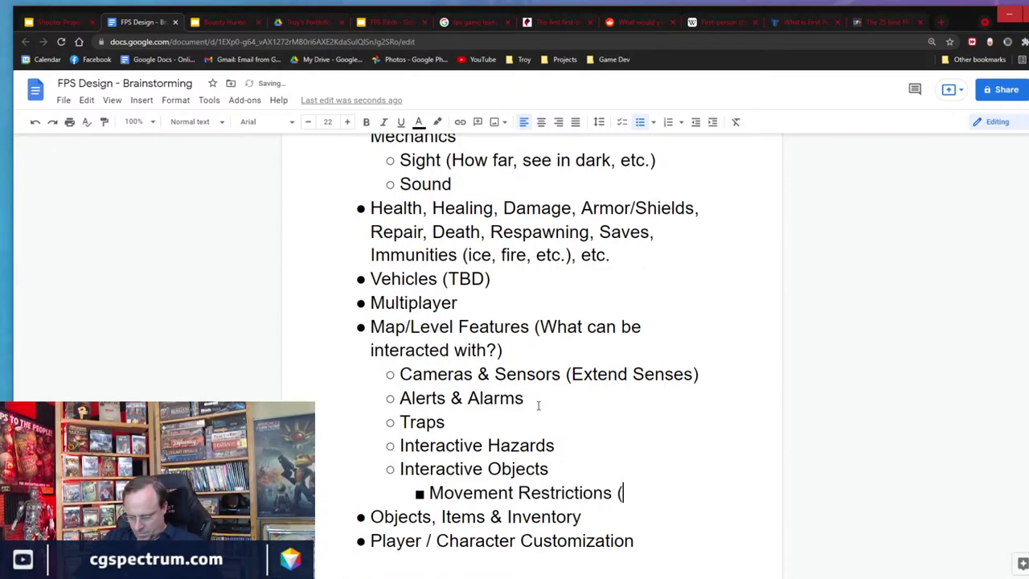
{"action": "type", "text": "Doors, Gates, "}
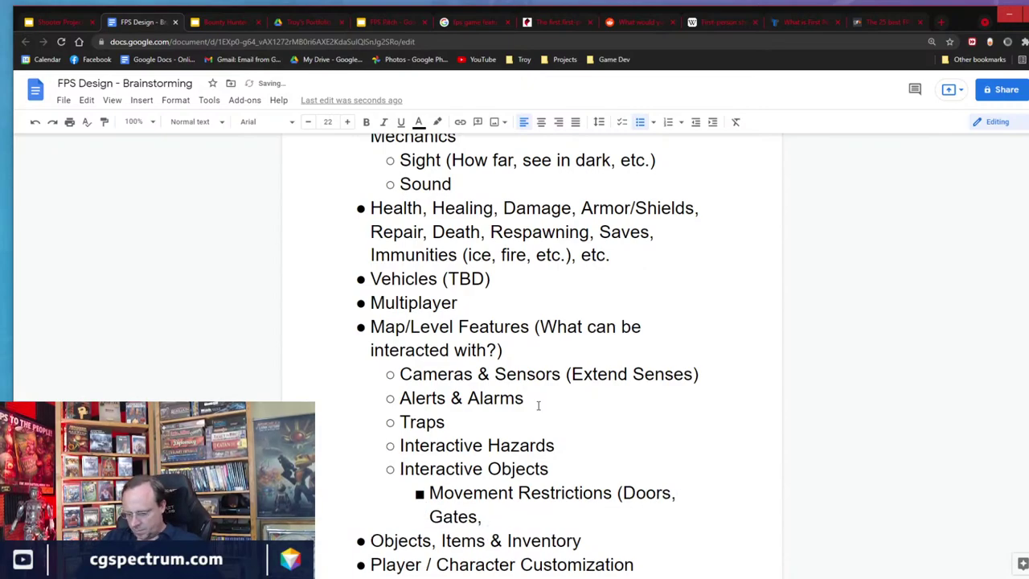
{"action": "type", "text": "etc.)"}
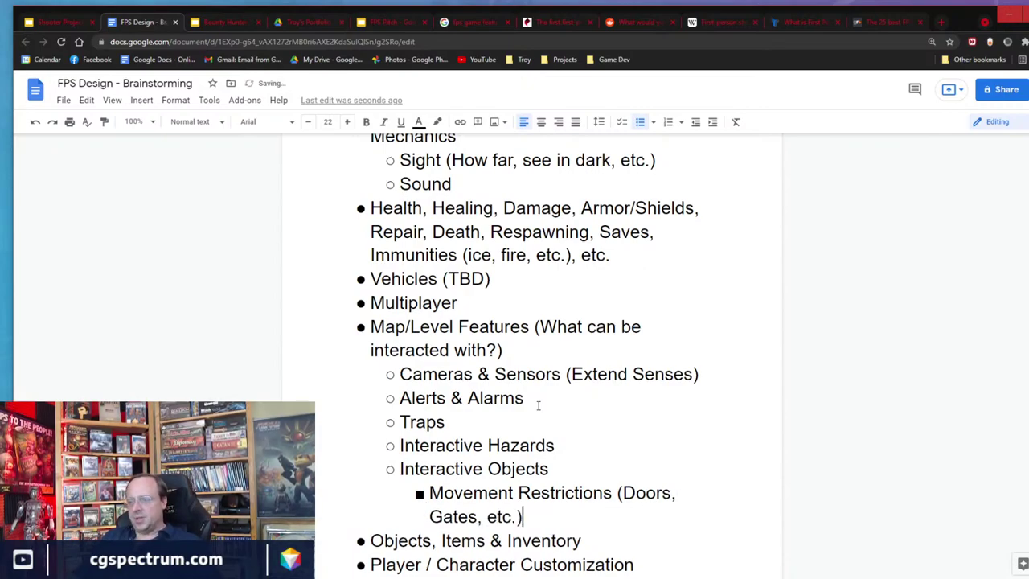
Add a nested third-level item under Interactive Hazards reading "Exploding Barrels".
{"action": "key", "text": "Up"}
{"action": "key", "text": "Up"}
{"action": "key", "text": "Up"}
{"action": "key", "text": "End"}
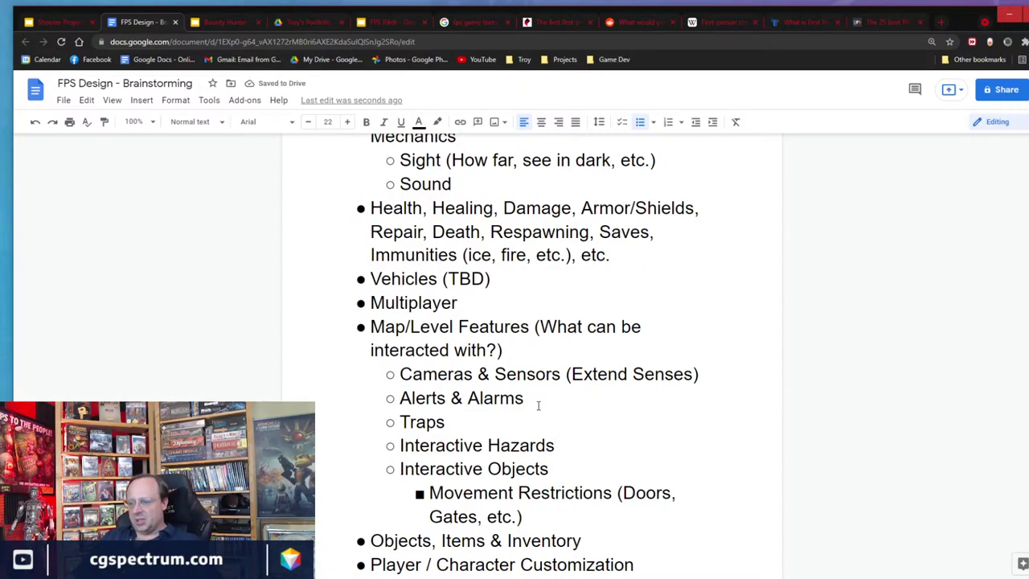
{"action": "key", "text": "Return"}
{"action": "key", "text": "Tab"}
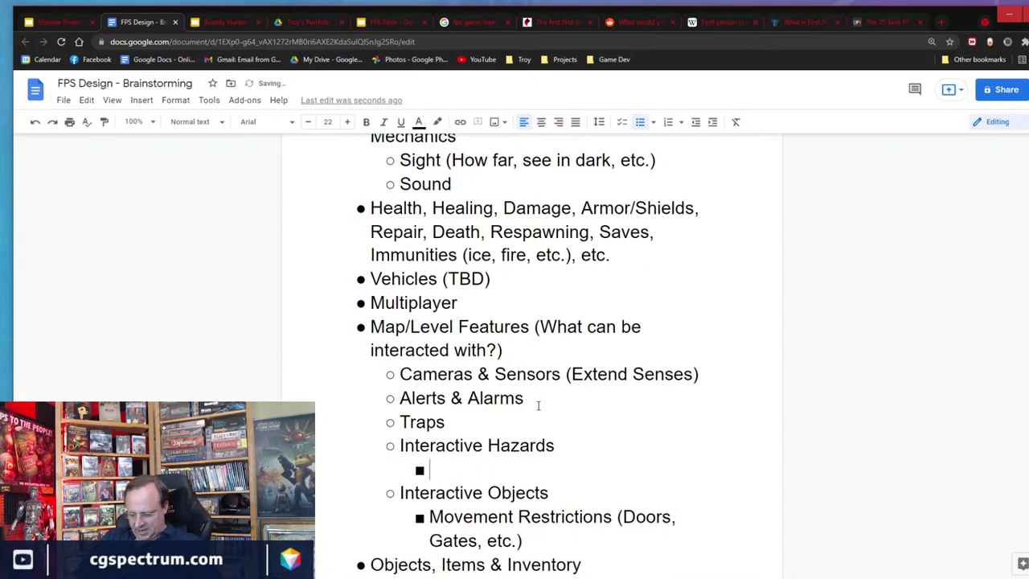
{"action": "type", "text": "Exploding Ba"}
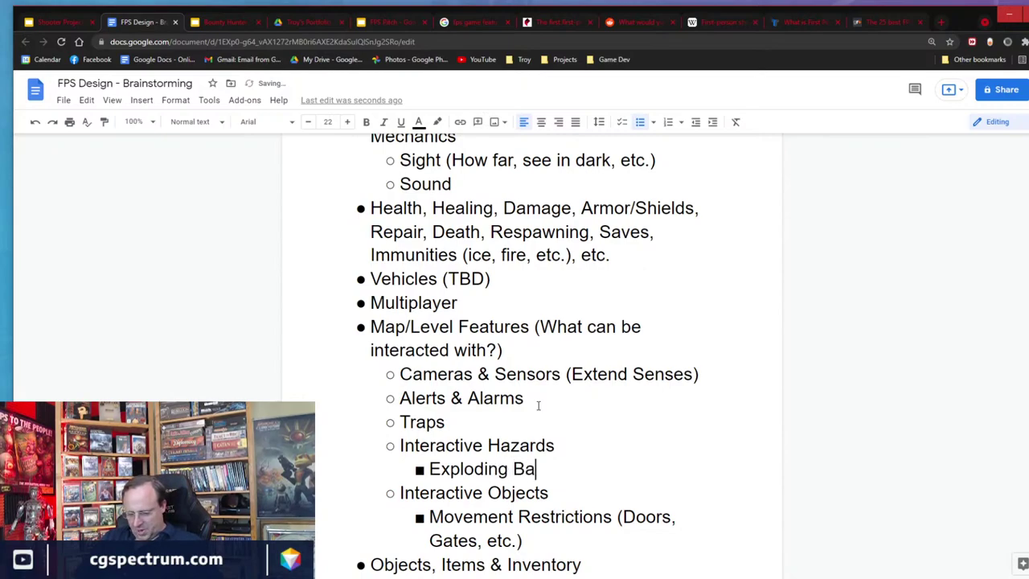
{"action": "type", "text": "rrels"}
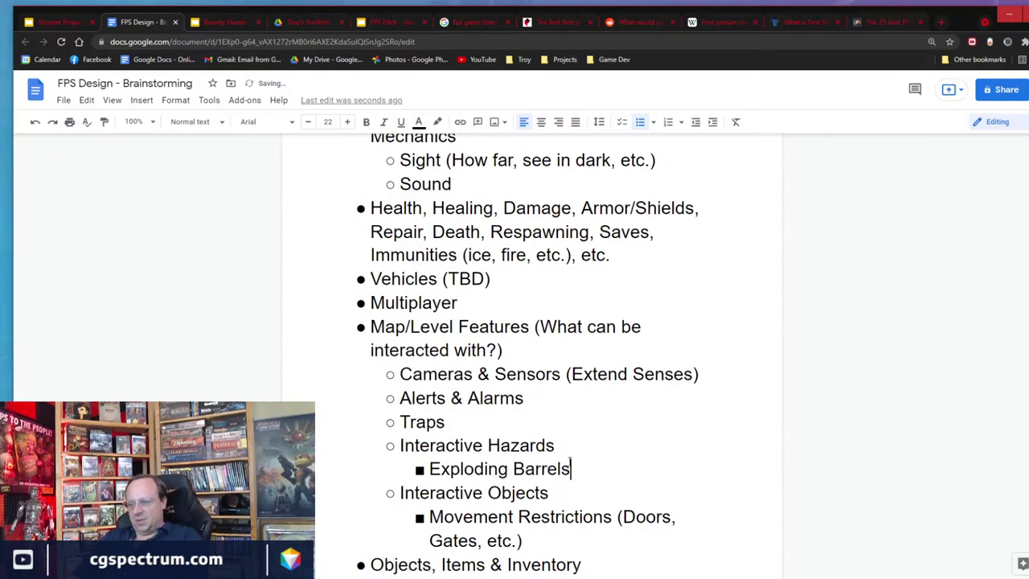
Add a sub-item below Types of Damage under Weapons & Other Attacks, beginning "Type of Attacks )Projectiles,".
{"action": "scroll", "coordinate": [462, 447], "scroll_direction": "down", "scroll_amount": 3}
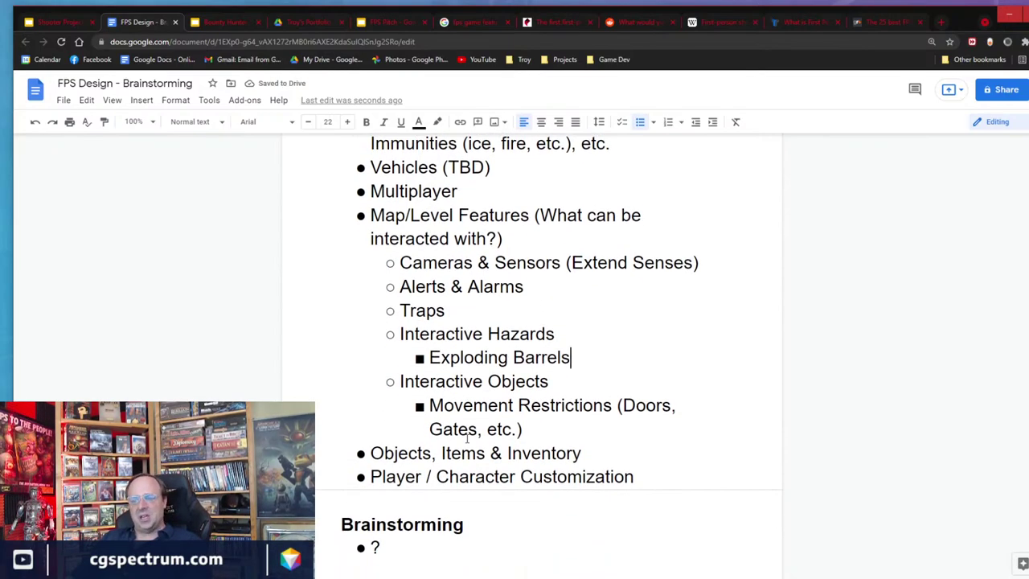
{"action": "scroll", "coordinate": [554, 321], "scroll_direction": "up", "scroll_amount": 6}
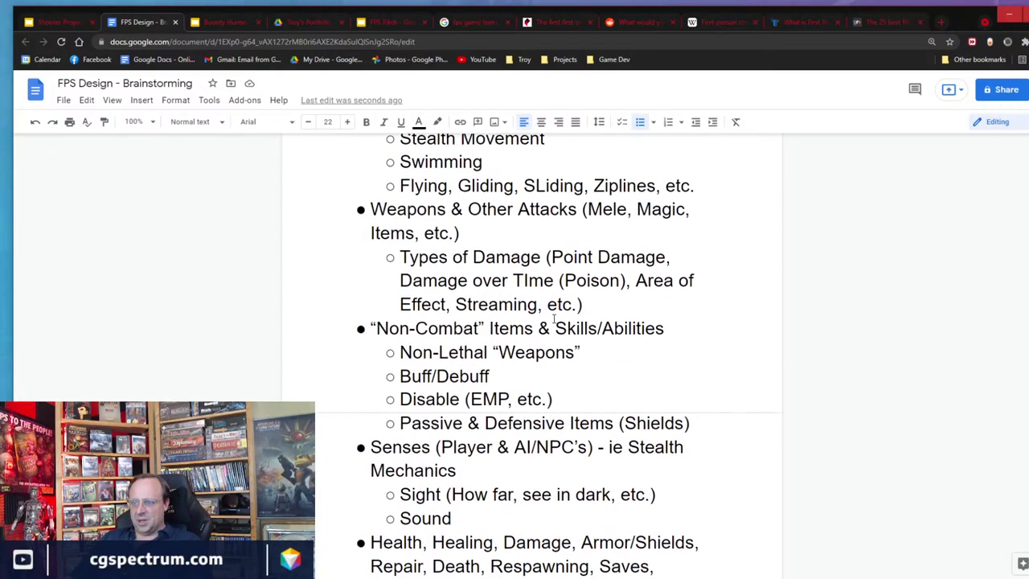
{"action": "scroll", "coordinate": [554, 319], "scroll_direction": "up", "scroll_amount": 2}
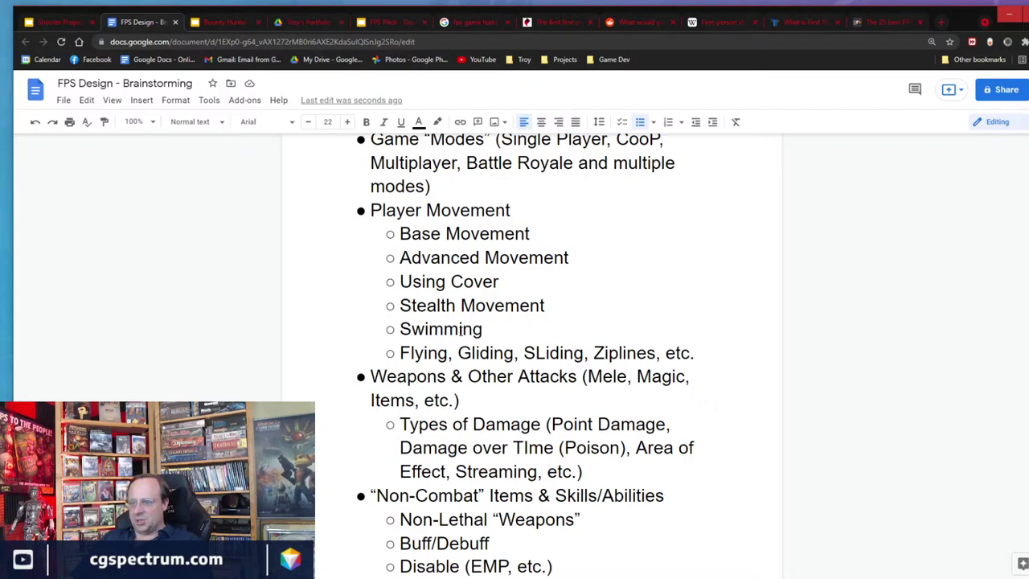
{"action": "scroll", "coordinate": [463, 335], "scroll_direction": "down", "scroll_amount": 3}
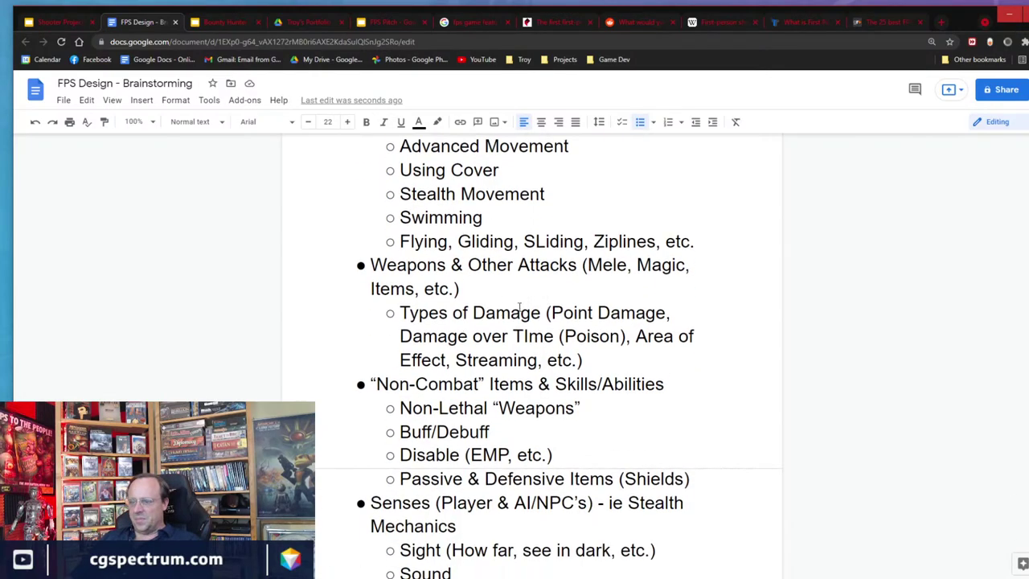
{"action": "key", "text": "Return"}
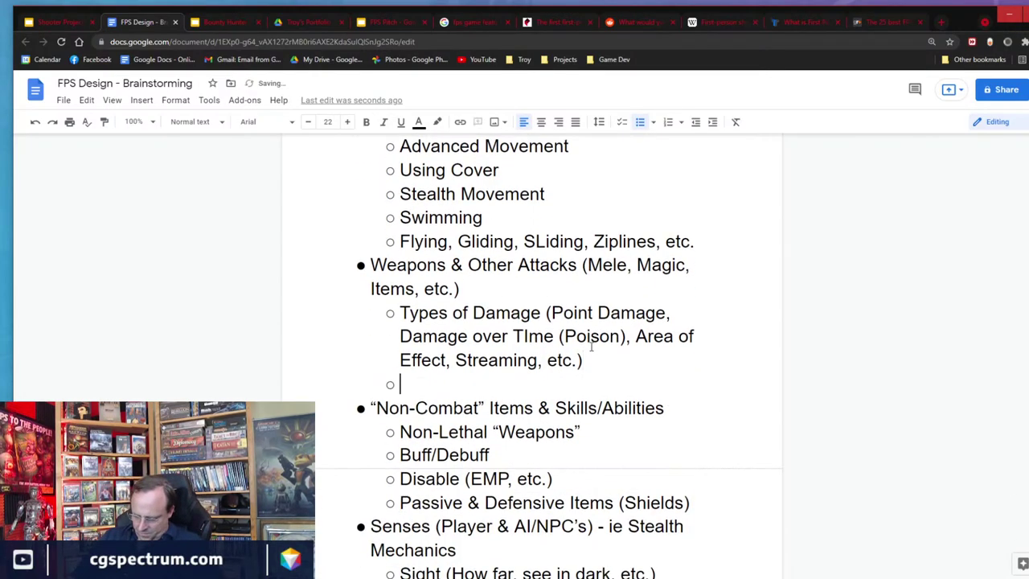
{"action": "type", "text": "Typer"}
{"action": "key", "text": "BackSpace"}
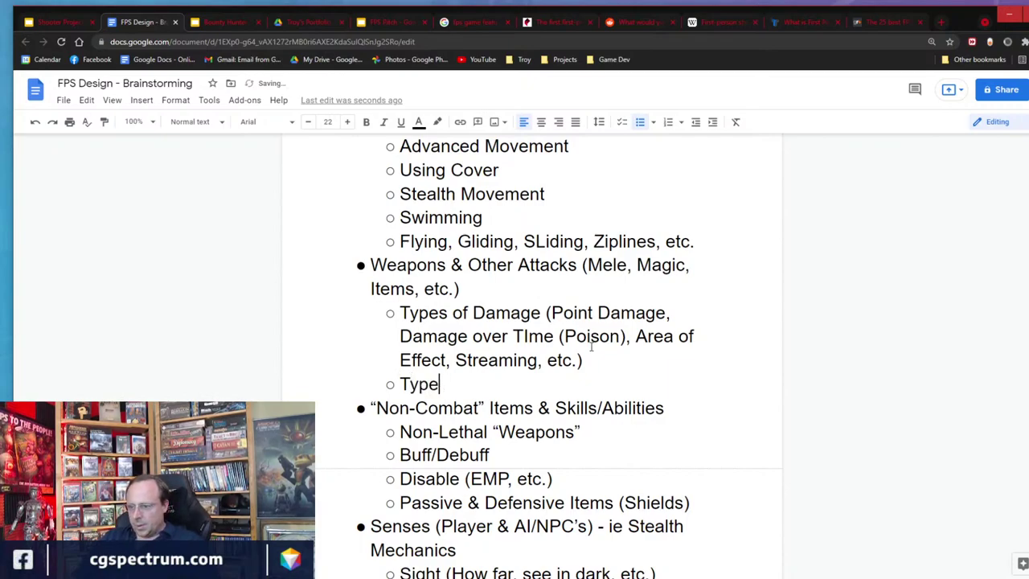
{"action": "type", "text": "of"}
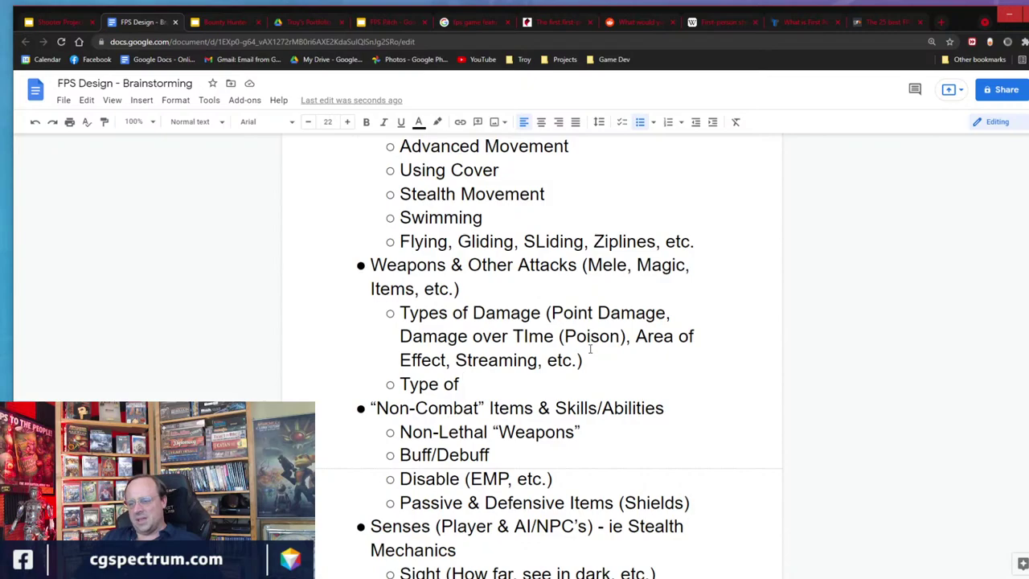
{"action": "type", "text": "At"}
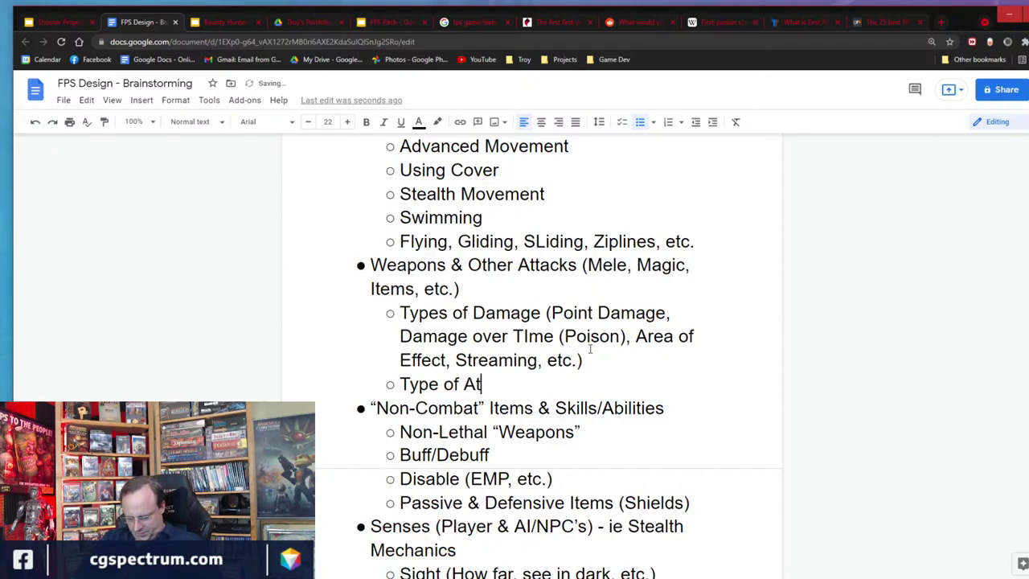
{"action": "type", "text": "tacks )Pro"}
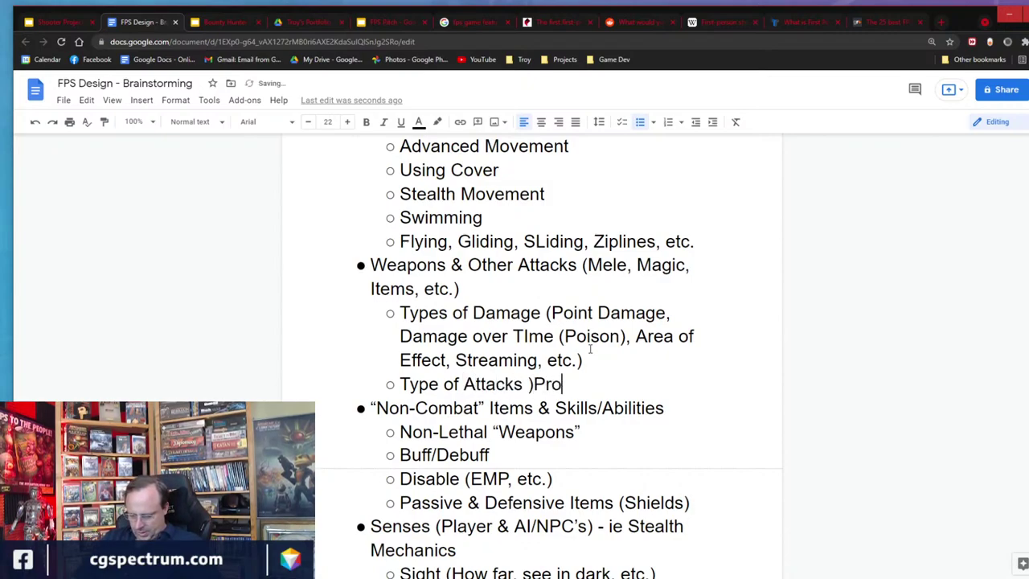
{"action": "type", "text": "jectiles,"}
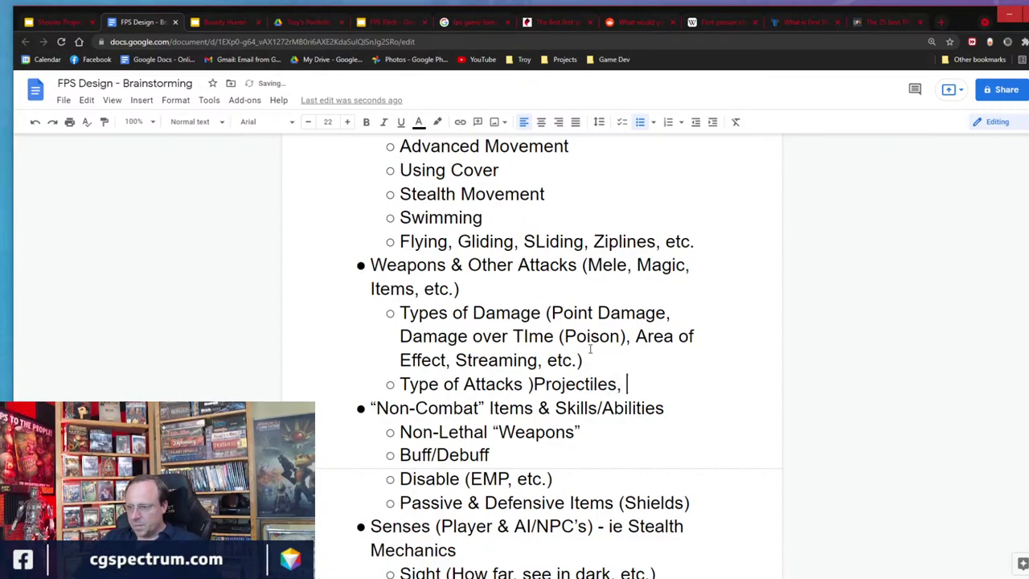
Replace the wrong closing parenthesis before "Projectiles" in the Type of Attacks sub-item with an opening one.
{"action": "key", "text": "Left"}
{"action": "key", "text": "Left"}
{"action": "key", "text": "Left"}
{"action": "key", "text": "Left"}
{"action": "key", "text": "Left"}
{"action": "key", "text": "Left"}
{"action": "key", "text": "Left"}
{"action": "key", "text": "Left"}
{"action": "key", "text": "Left"}
{"action": "key", "text": "Left"}
{"action": "key", "text": "Left"}
{"action": "key", "text": "Left"}
{"action": "key", "text": "Left"}
{"action": "key", "text": "Left"}
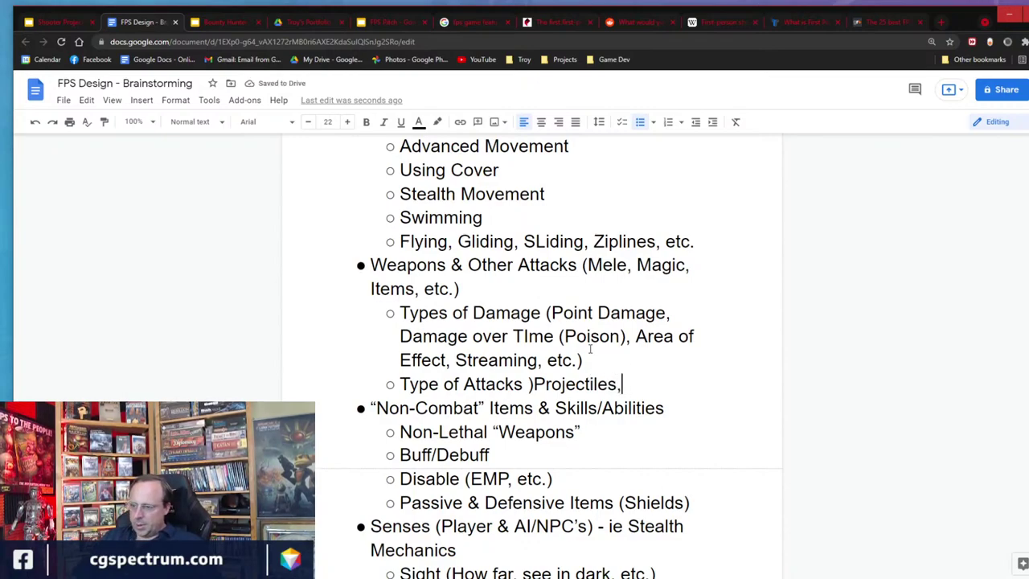
{"action": "key", "text": "Delete"}
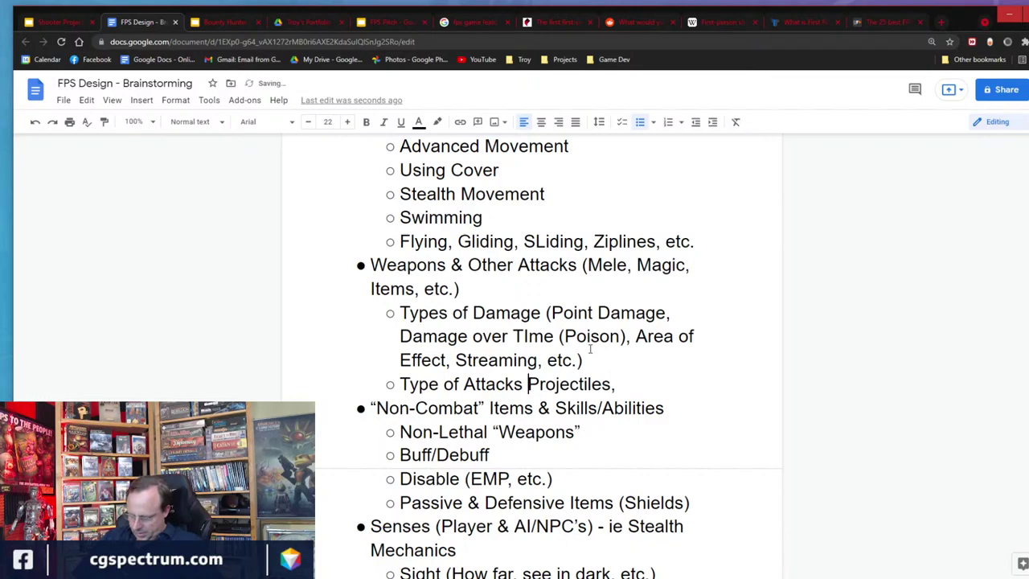
{"action": "type", "text": "("}
Continue the Type of Attacks sub-item after "Projectiles," with "Streaming (flame thrower), Lobbed (Grenade)".
{"action": "key", "text": "End"}
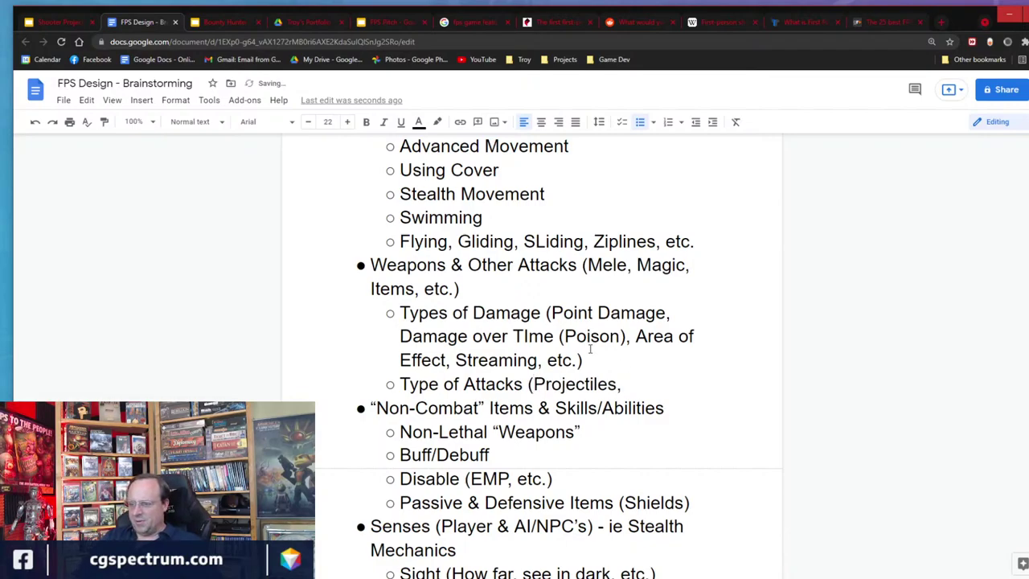
{"action": "type", "text": "reaming ("}
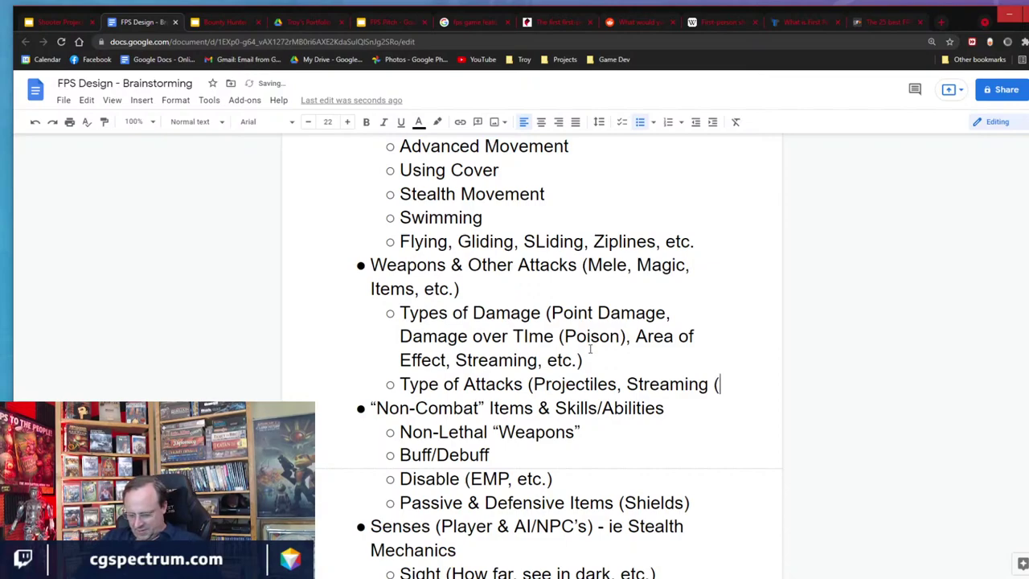
{"action": "type", "text": "flame throwe"}
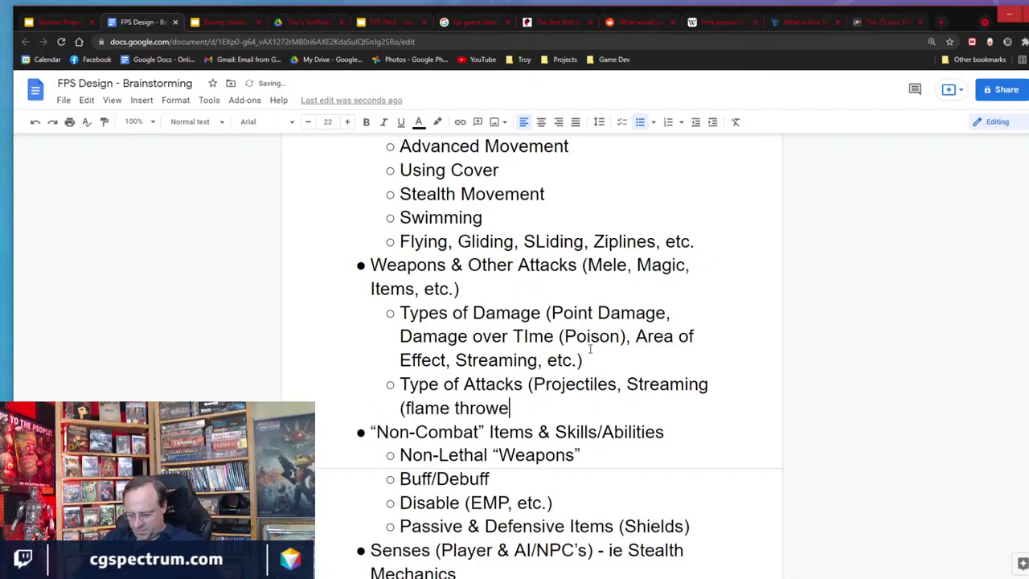
{"action": "type", "text": "r), Lo"}
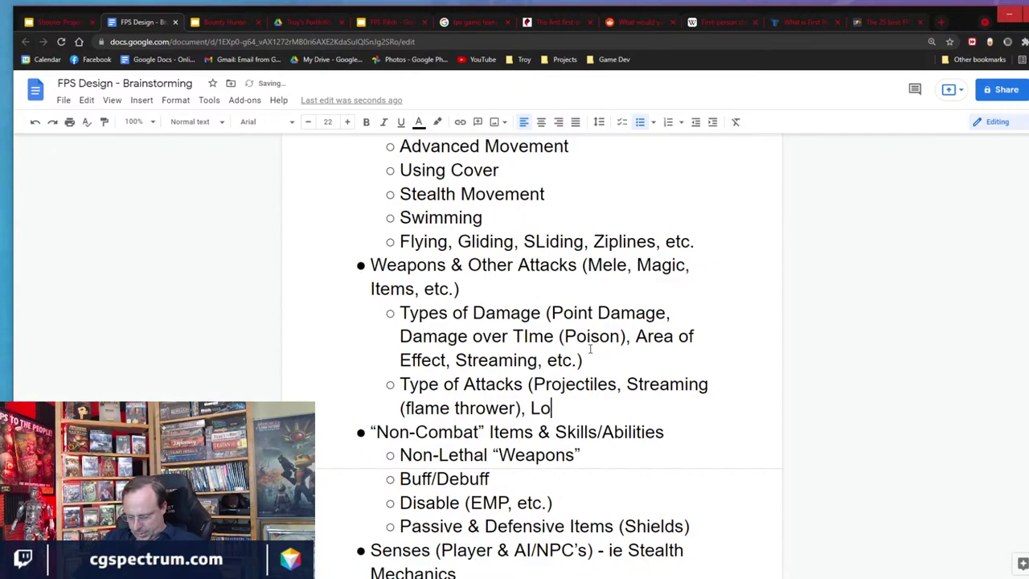
{"action": "type", "text": "bbed (Gre"}
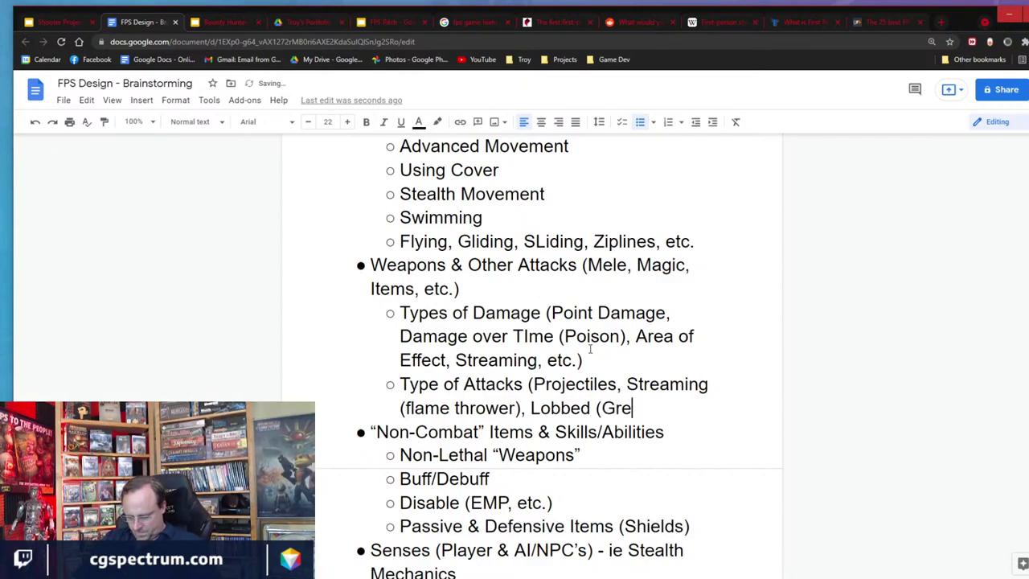
{"action": "type", "text": "nade)"}
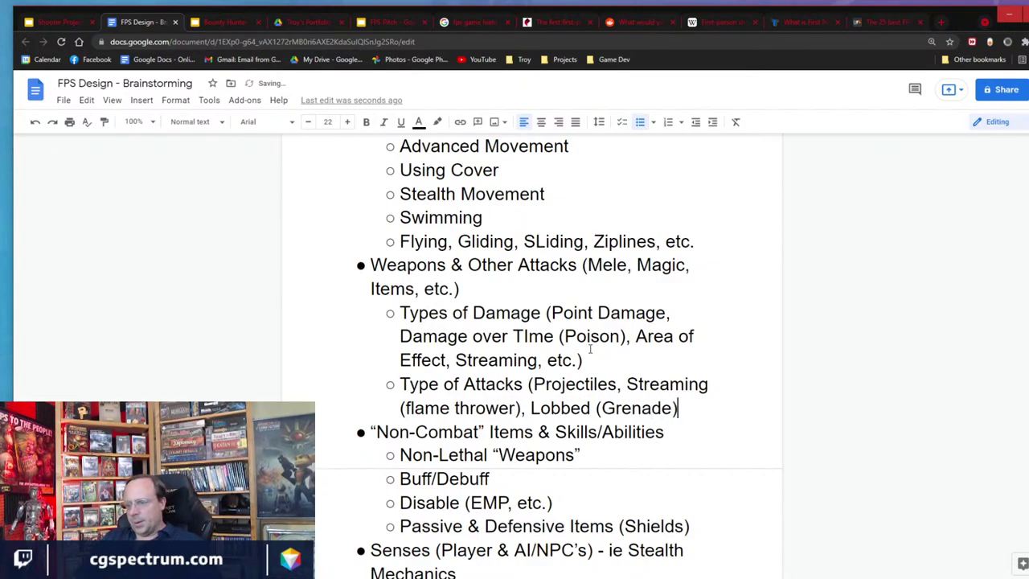
Insert "(Straight Shot)" directly after "Projectiles" in the Type of Attacks sub-item.
{"action": "key", "text": "Up"}
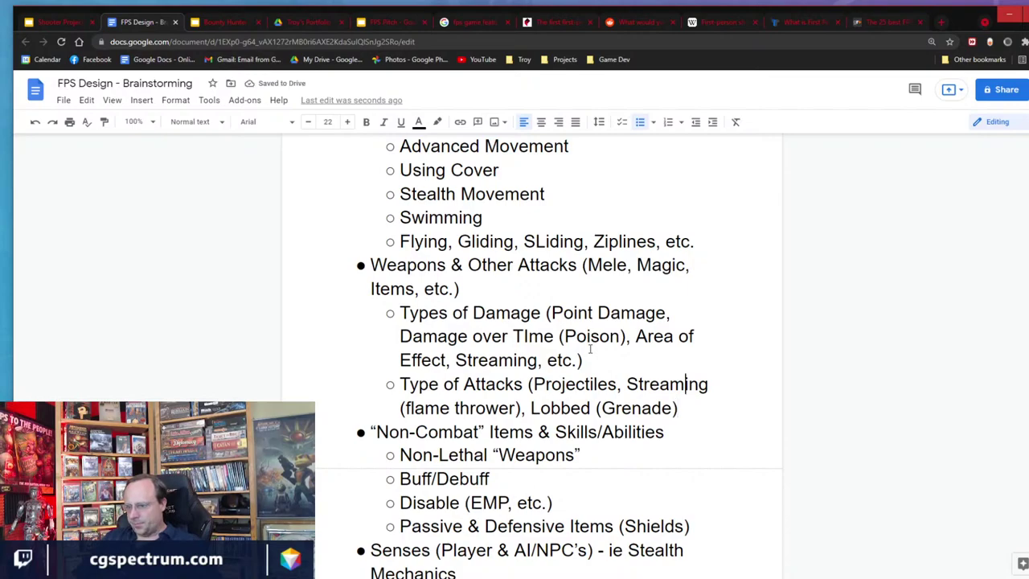
{"action": "key", "text": "Left"}
{"action": "key", "text": "Left"}
{"action": "key", "text": "Left"}
{"action": "key", "text": "Left"}
{"action": "key", "text": "Left"}
{"action": "key", "text": "Left"}
{"action": "key", "text": "Left"}
{"action": "key", "text": "Left"}
{"action": "key", "text": "Left"}
{"action": "key", "text": "Left"}
{"action": "key", "text": "Right"}
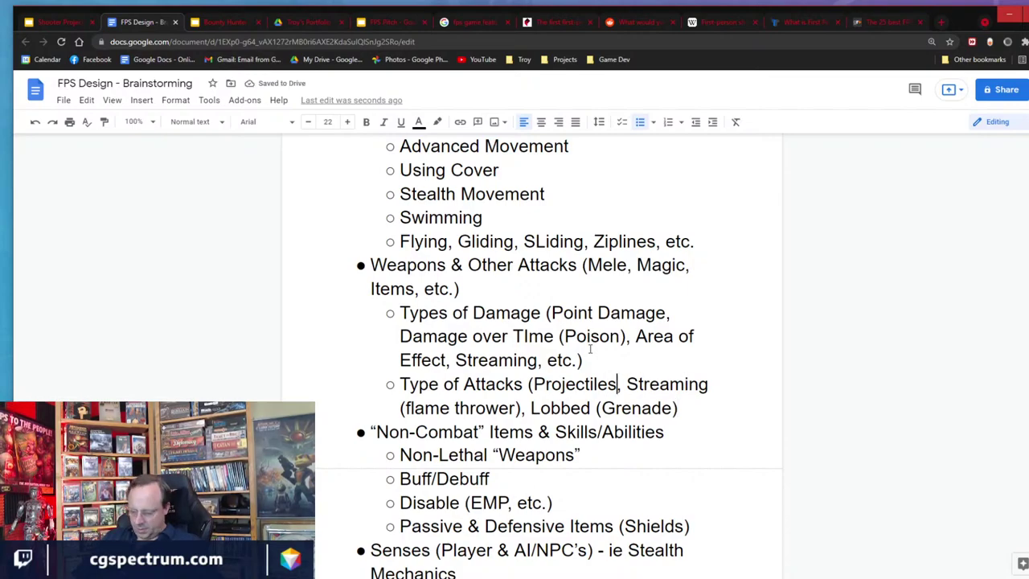
{"action": "type", "text": "(Straign"}
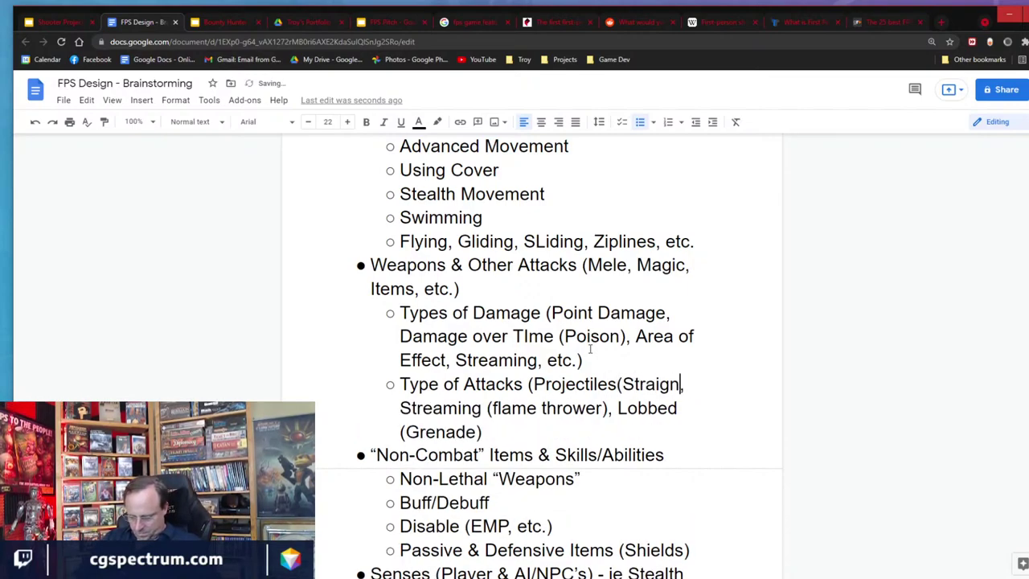
{"action": "key", "text": "BackSpace"}
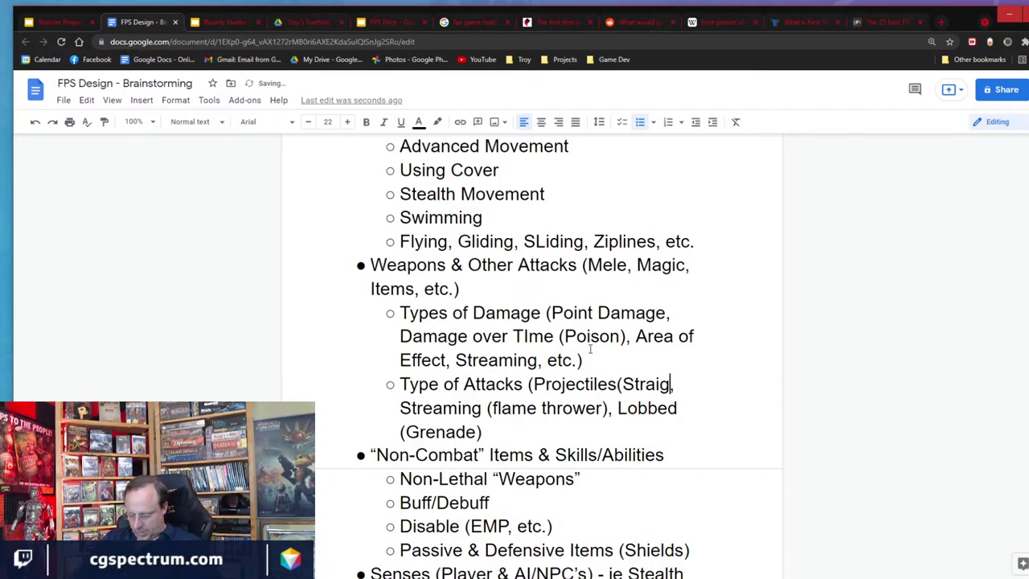
{"action": "type", "text": "ht Shot_"}
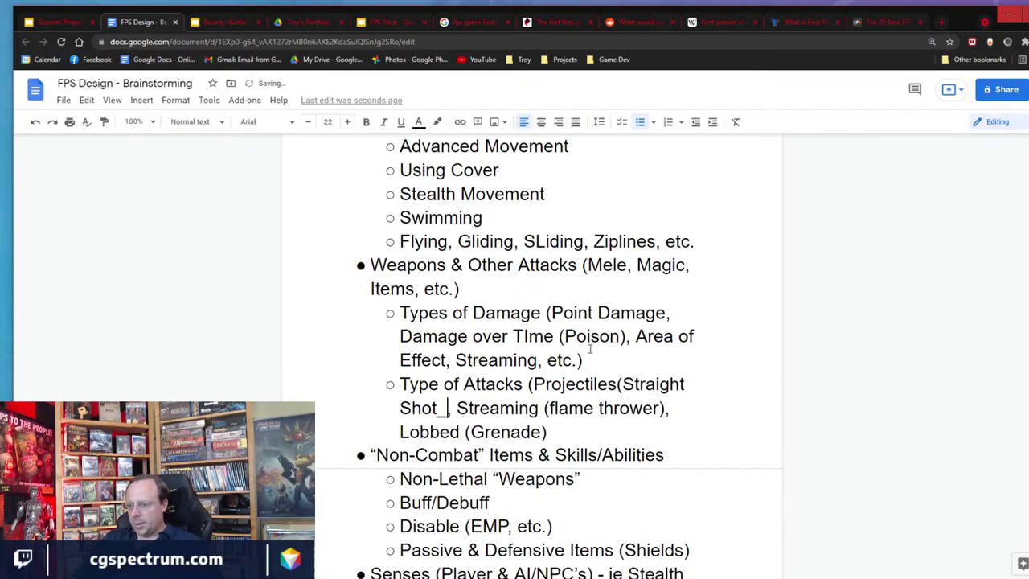
{"action": "key", "text": "BackSpace"}
{"action": "type", "text": ")"}
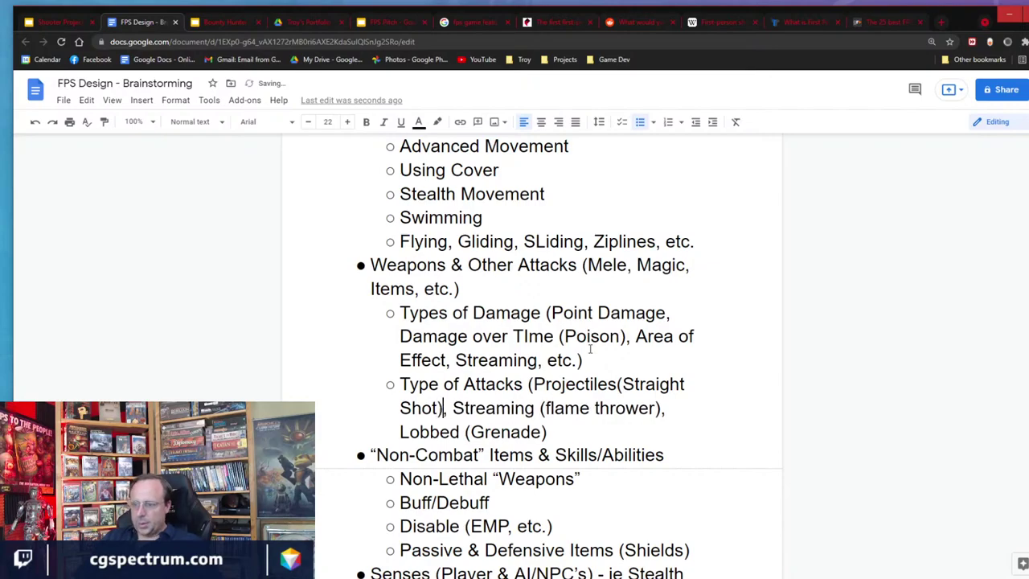
Add a sub-item below Type of Attacks reading "Damage SYstems - How do they damage".
{"action": "key", "text": "Down"}
{"action": "key", "text": "Down"}
{"action": "key", "text": "Up"}
{"action": "key", "text": "End"}
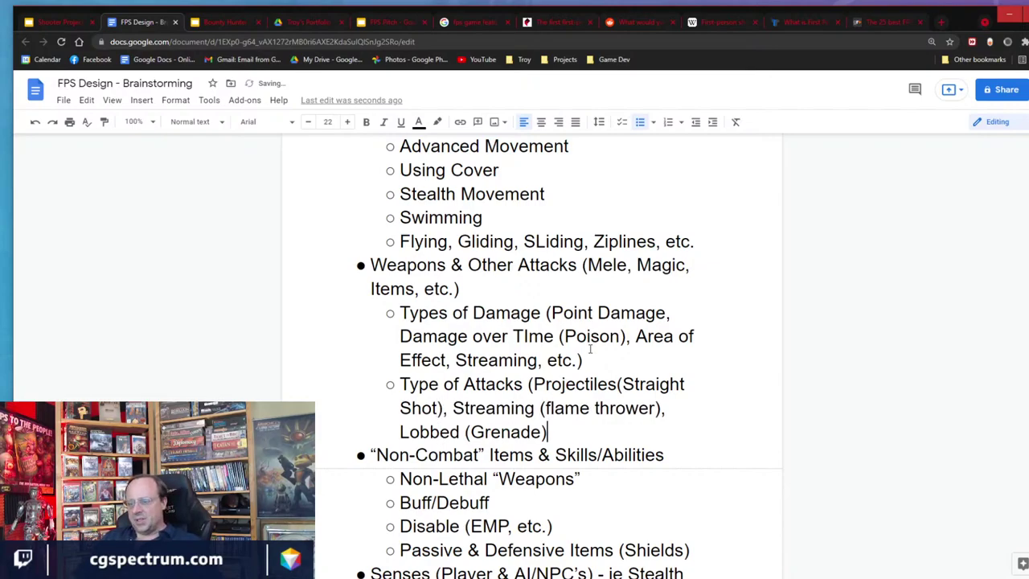
{"action": "key", "text": "Return"}
{"action": "type", "text": "Damage"}
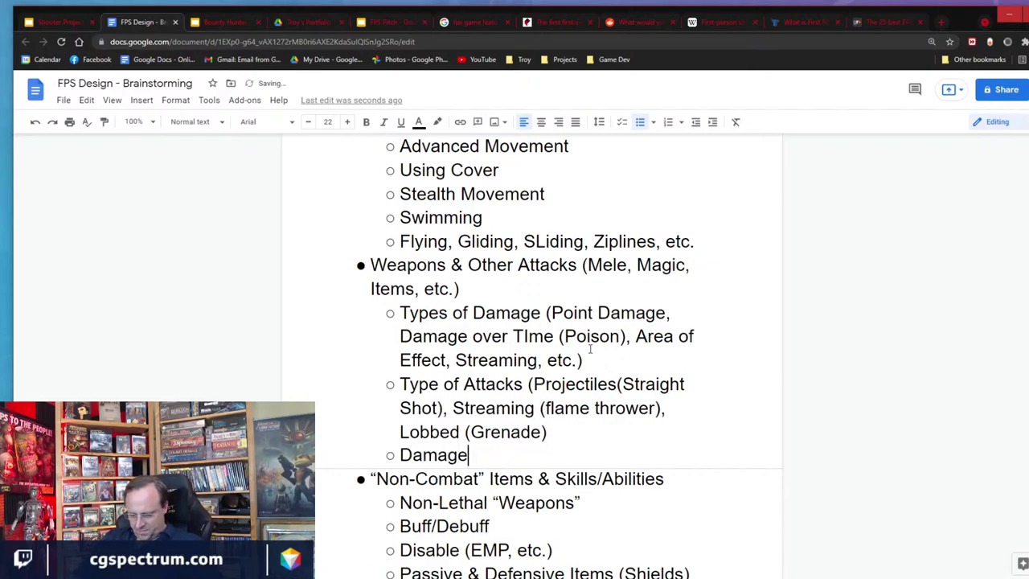
{"action": "type", "text": " SYstems -"}
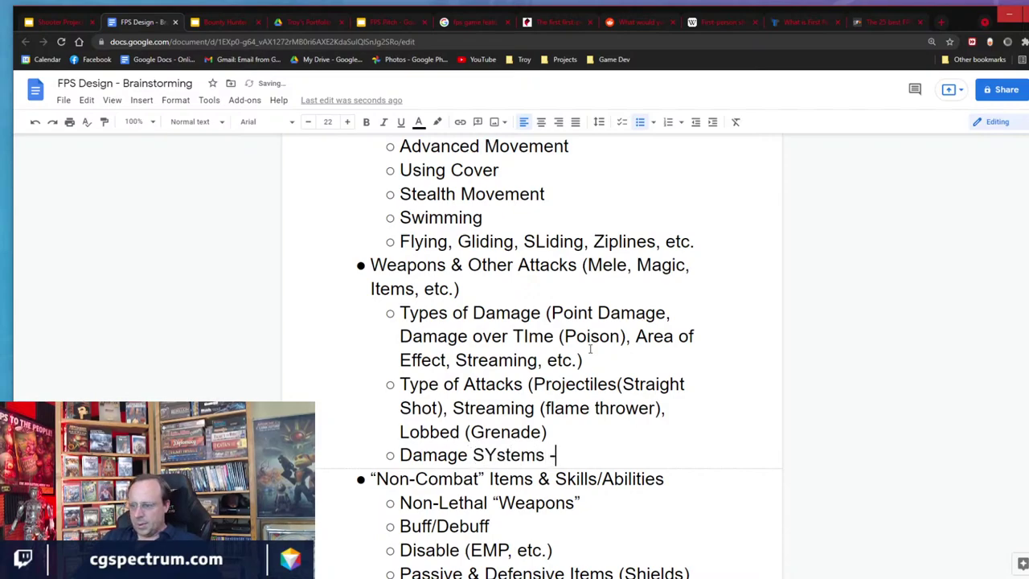
{"action": "type", "text": " How "}
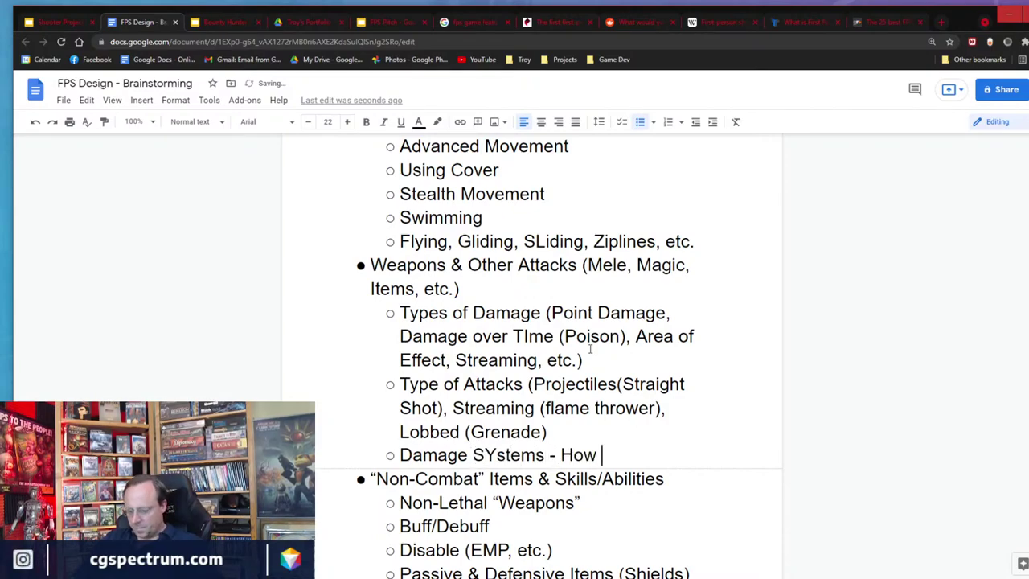
{"action": "type", "text": "do they damage"}
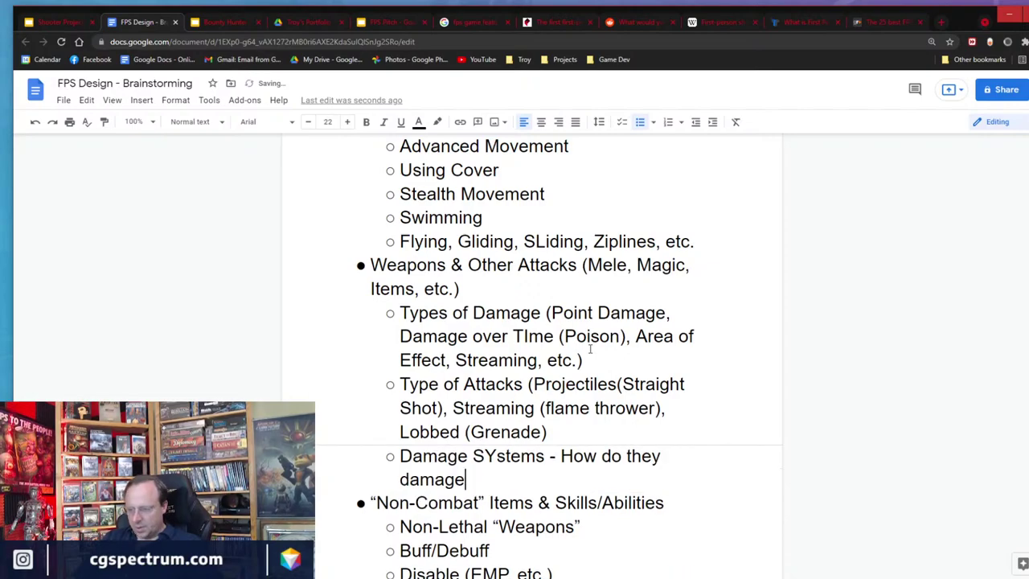
Correct "SYstems" to "Systems" in the new damage sub-item and end its text with a question mark.
{"action": "key", "text": "Up"}
{"action": "key", "text": "Right"}
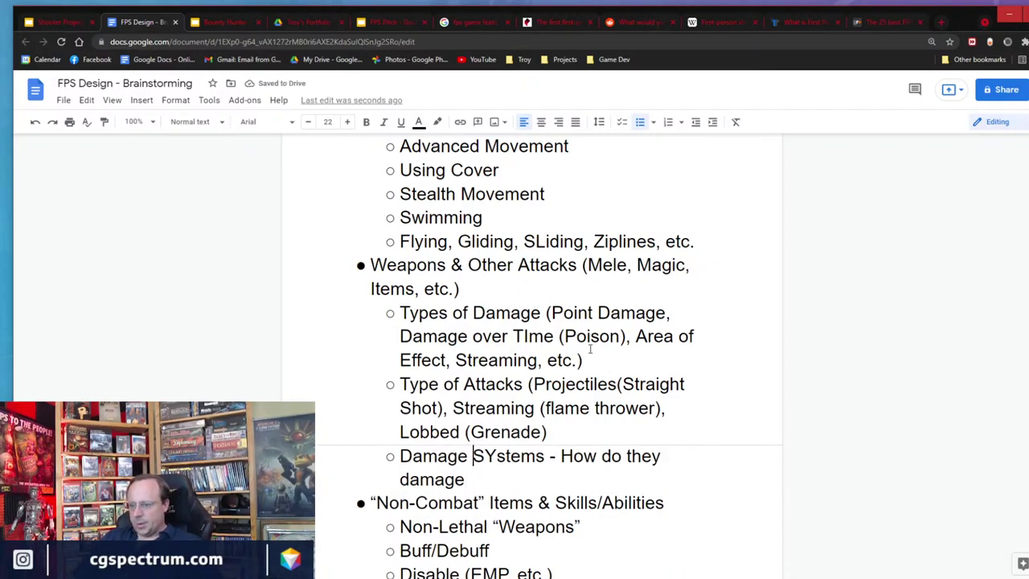
{"action": "key", "text": "Right"}
{"action": "key", "text": "Right"}
{"action": "key", "text": "BackSpace"}
{"action": "type", "text": "y"}
{"action": "key", "text": "Down"}
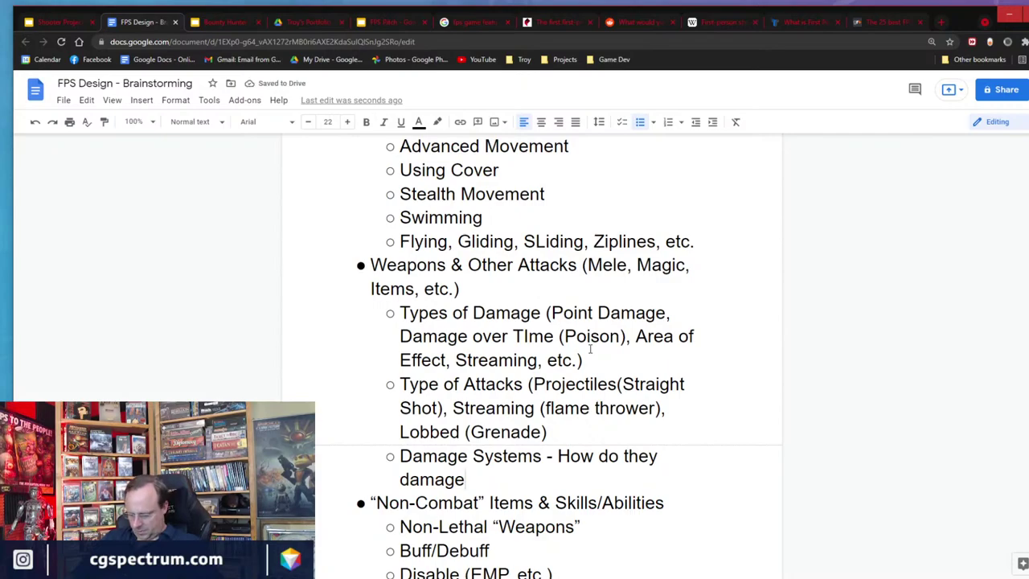
{"action": "type", "text": "?"}
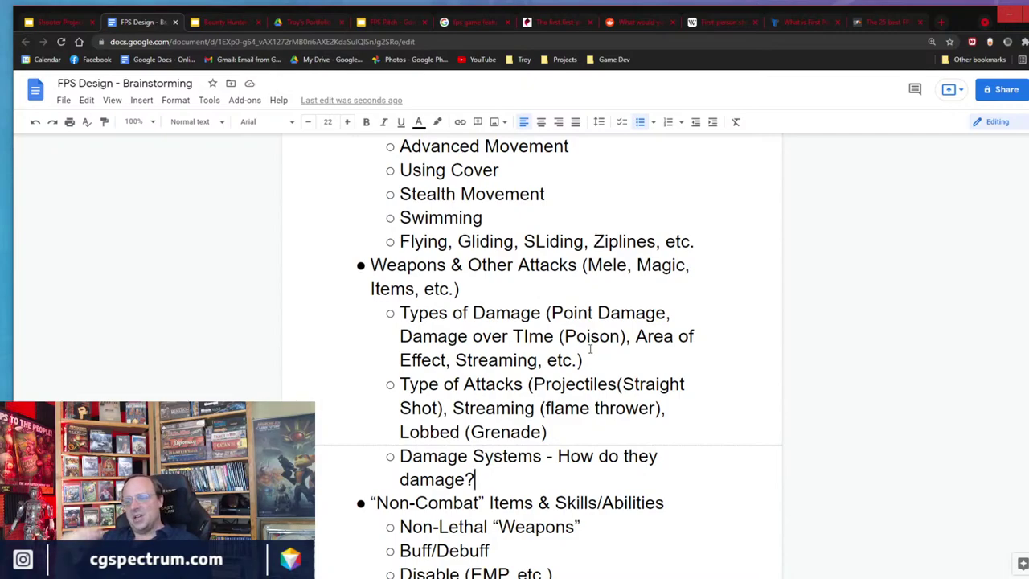
Extend the Type of Attacks sub-item after "Lobbed (Grenade)" with ", Moving Projectile (might be dodgeable)".
{"action": "key", "text": "Up"}
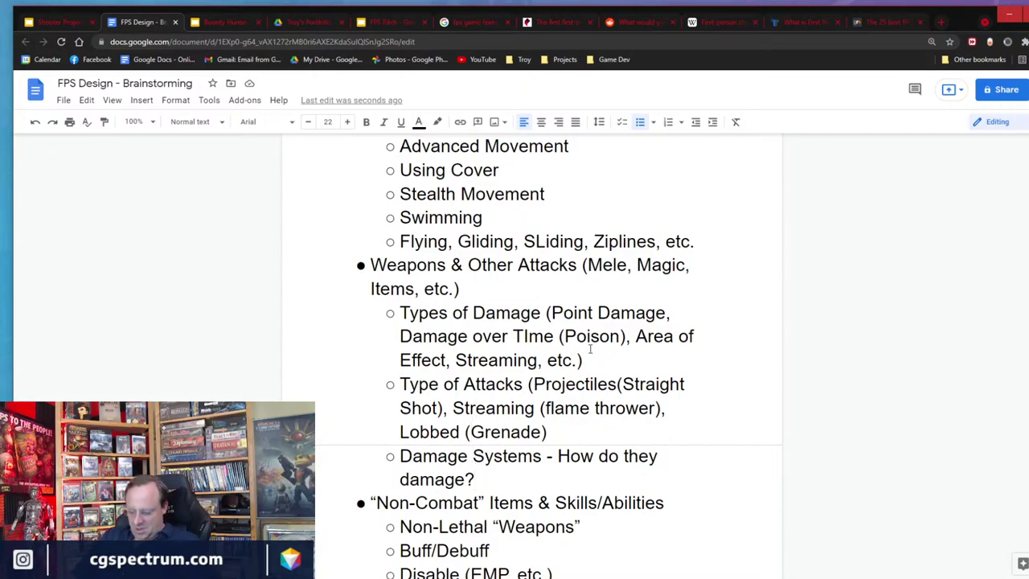
{"action": "type", "text": ", Moving "}
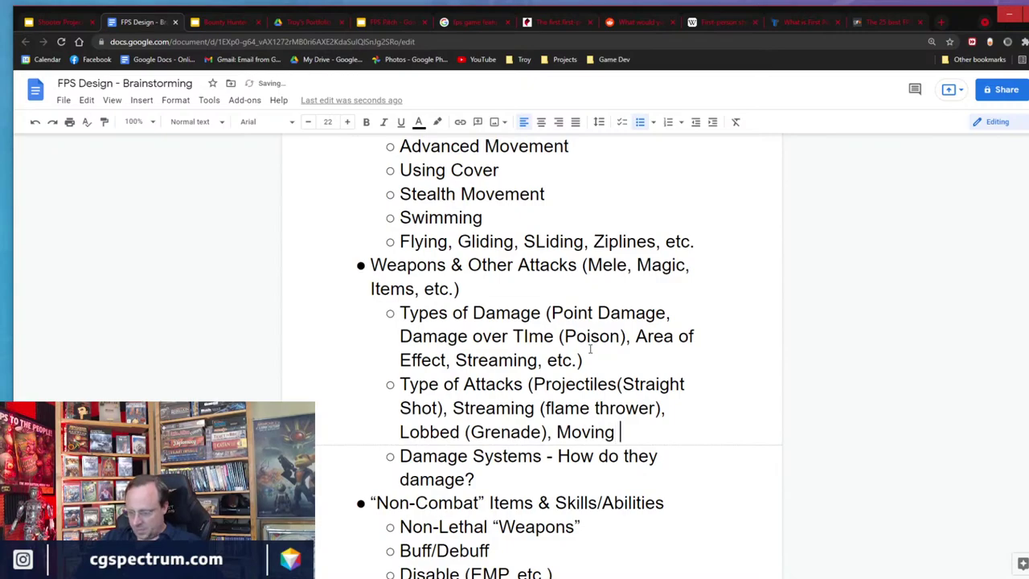
{"action": "type", "text": "Projectil"}
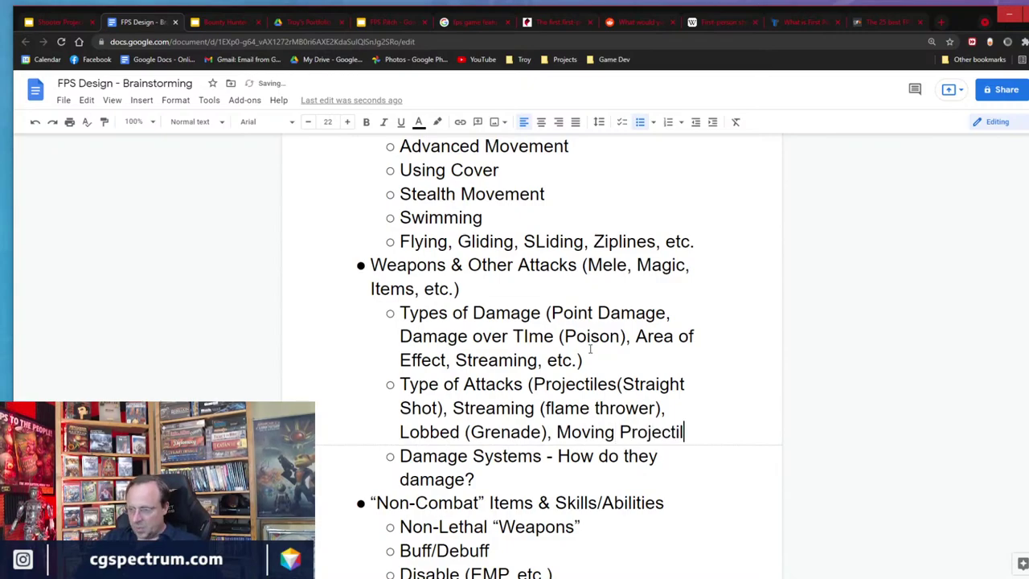
{"action": "type", "text": "e (might be "}
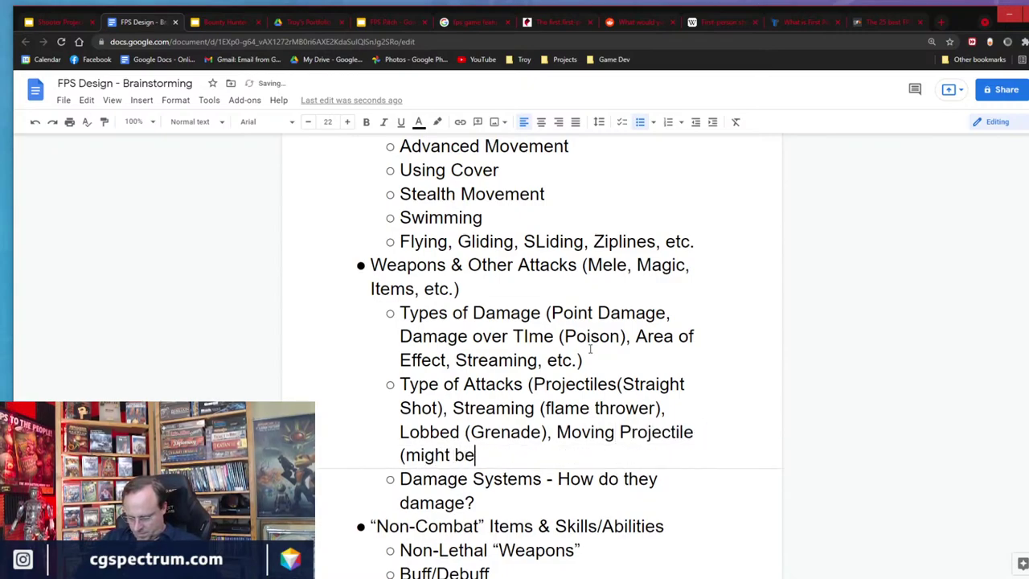
{"action": "type", "text": "do"}
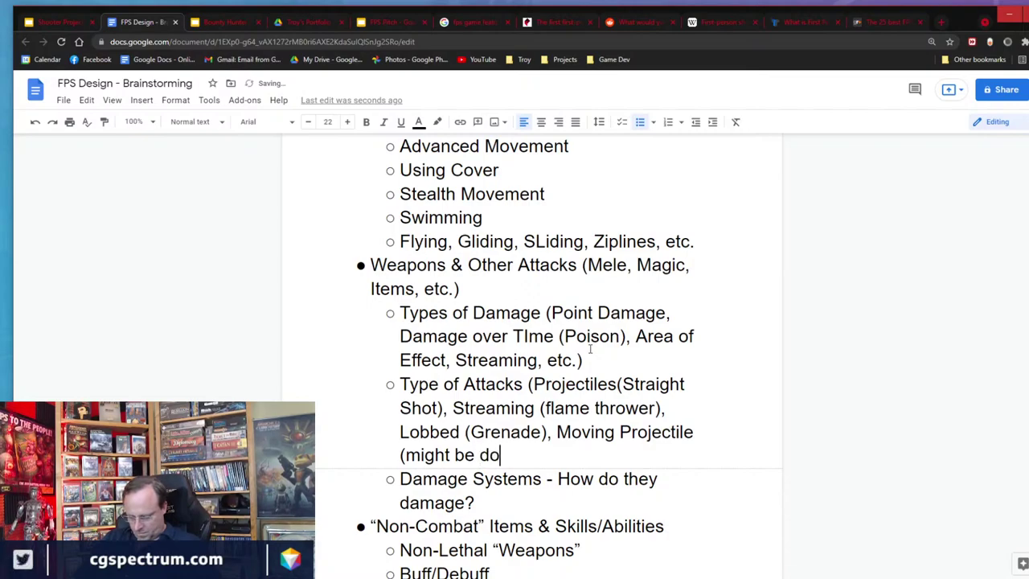
{"action": "type", "text": "dgeable)"}
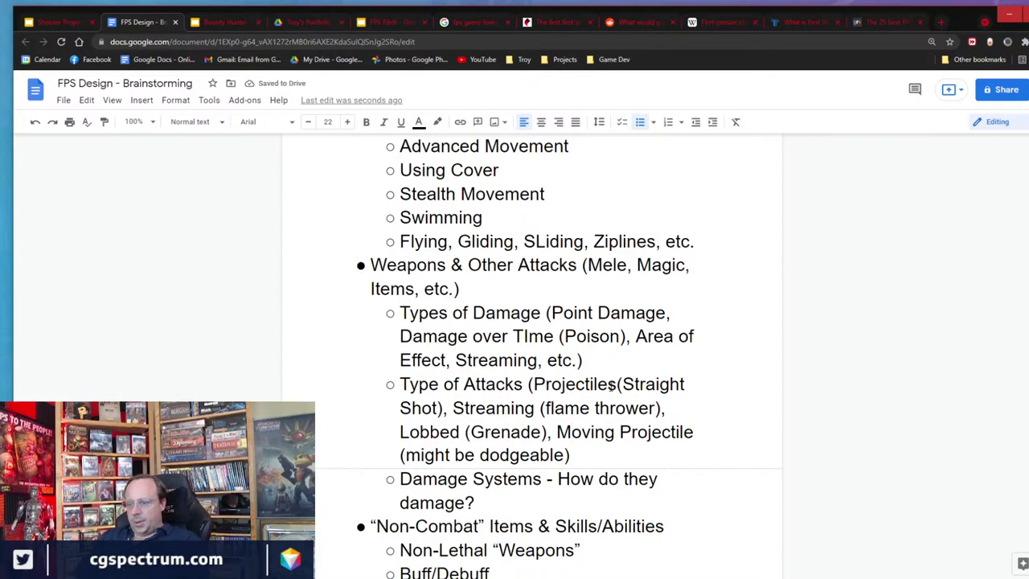
Add a Map/Level Features sub-item after Interactive Objects and its nested entry, reading "Cover (Fixed Cover, Destructible COver,".
{"action": "scroll", "coordinate": [578, 341], "scroll_direction": "down", "scroll_amount": 7}
{"action": "scroll", "coordinate": [569, 338], "scroll_direction": "down", "scroll_amount": 1}
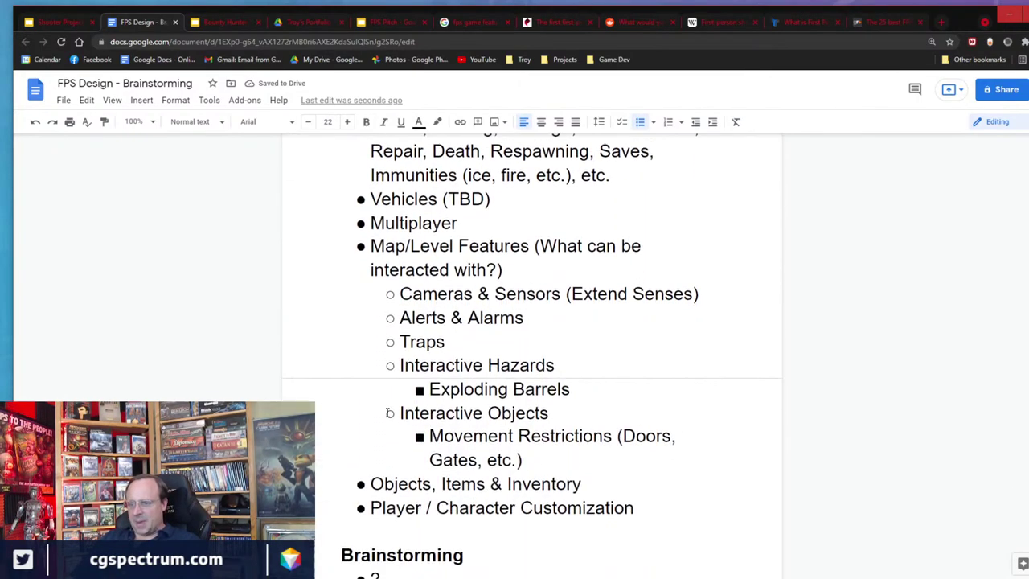
{"action": "left_click", "coordinate": [544, 463]}
{"action": "key", "text": "Return"}
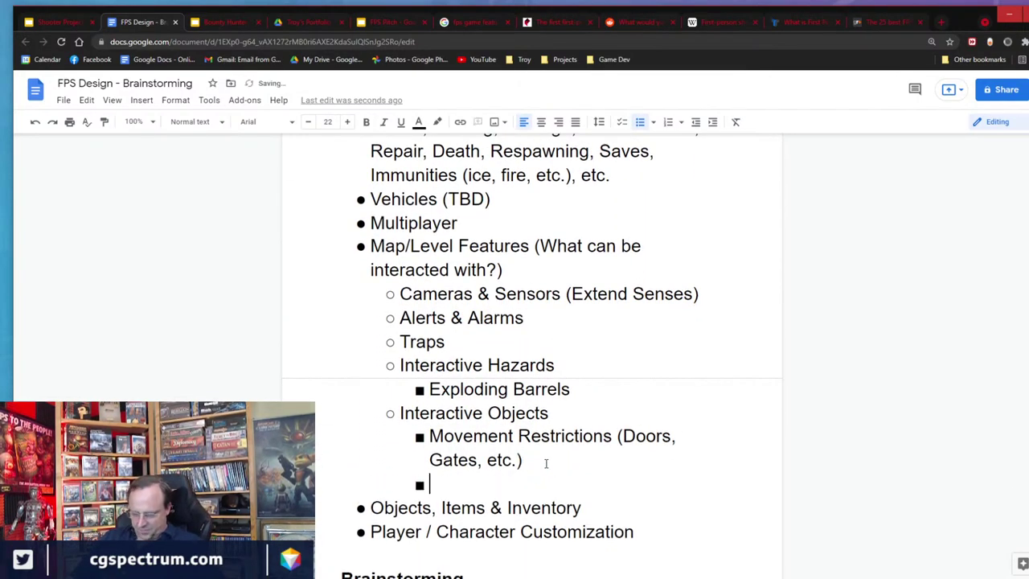
{"action": "key", "text": "shift+Tab"}
{"action": "type", "text": "Cover"}
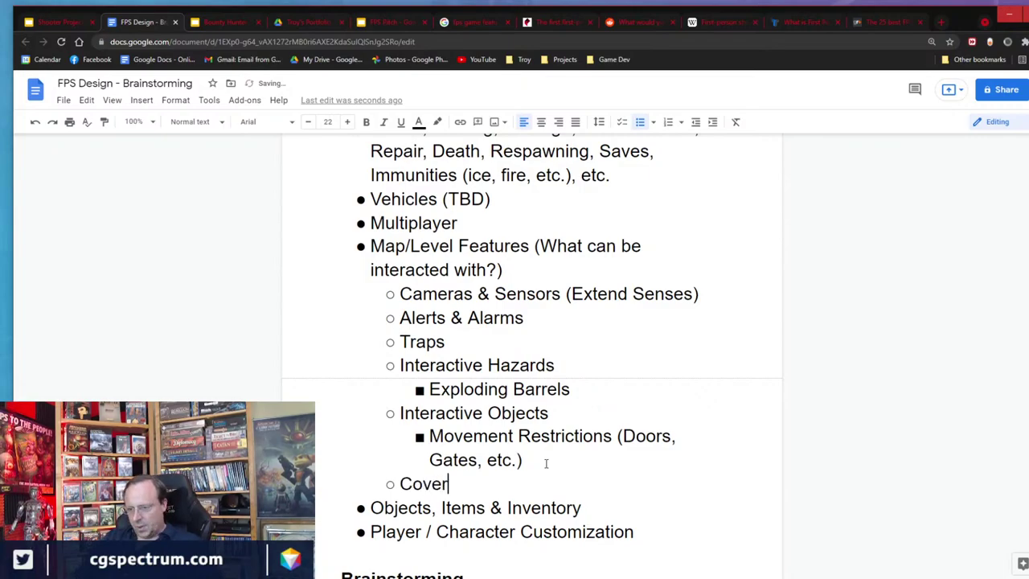
{"action": "type", "text": " ("}
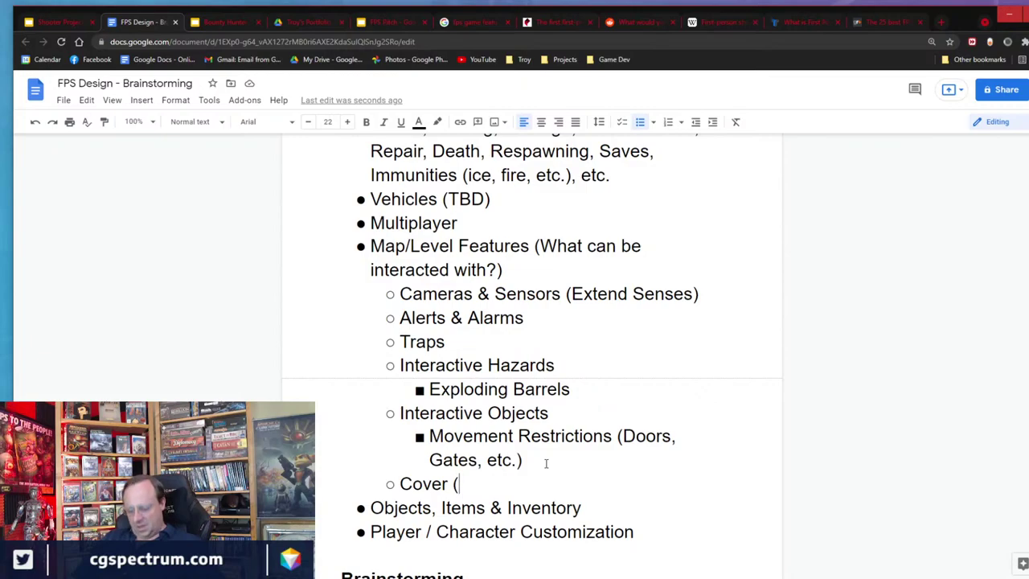
{"action": "type", "text": "Fixed C"}
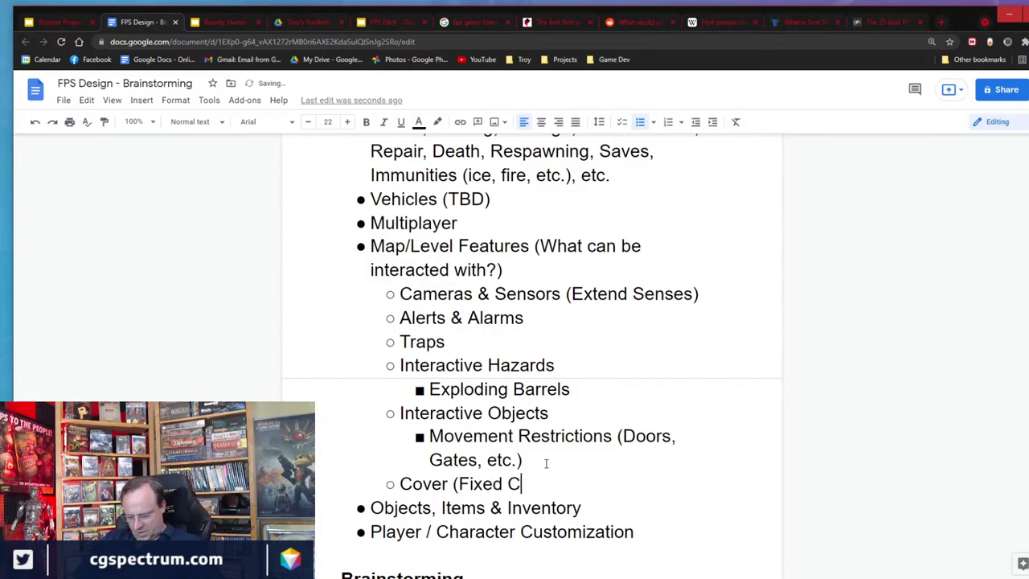
{"action": "type", "text": "over, D"}
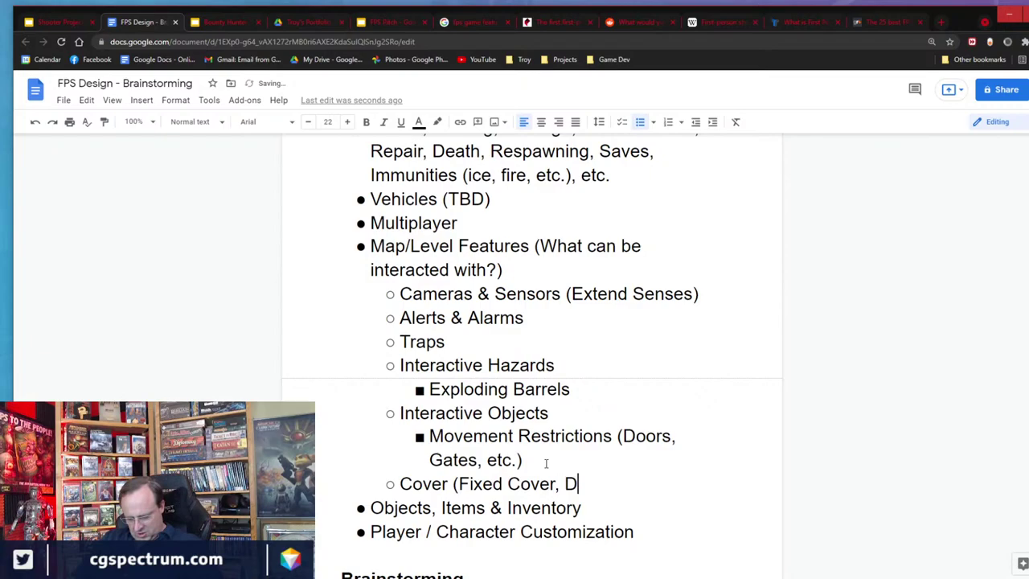
{"action": "type", "text": "estructibl"}
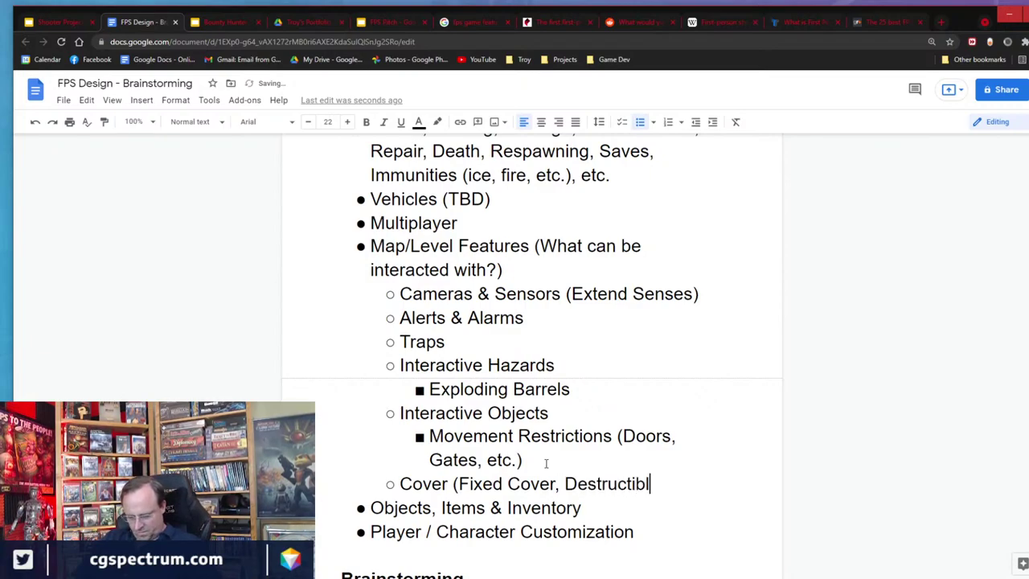
{"action": "type", "text": "e COver,"}
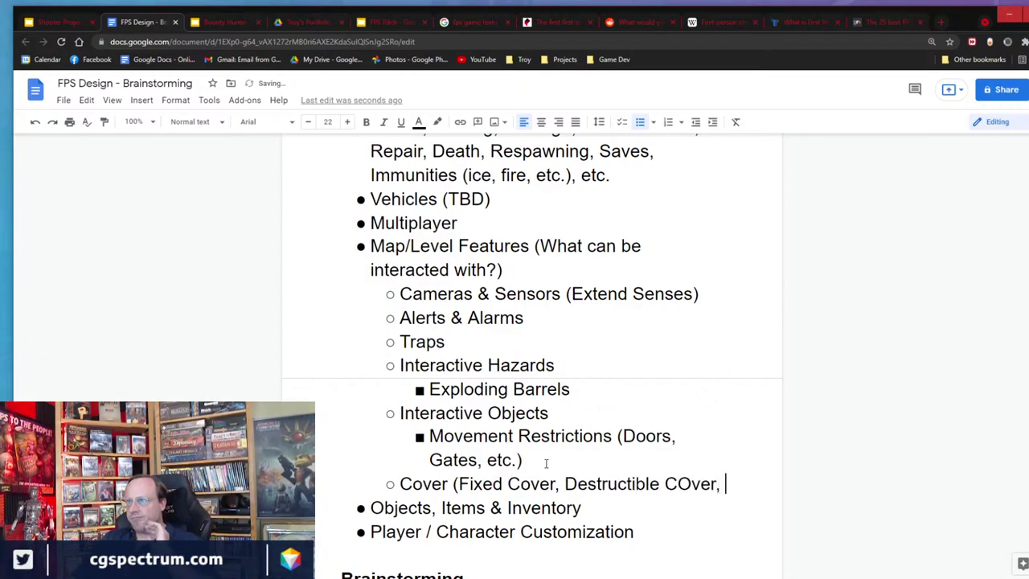
Correct "COver" to "Cover" after "Destructible" in the new cover sub-item.
{"action": "key", "text": "Left"}
{"action": "key", "text": "Left"}
{"action": "key", "text": "Left"}
{"action": "key", "text": "Left"}
{"action": "key", "text": "Left"}
{"action": "key", "text": "BackSpace"}
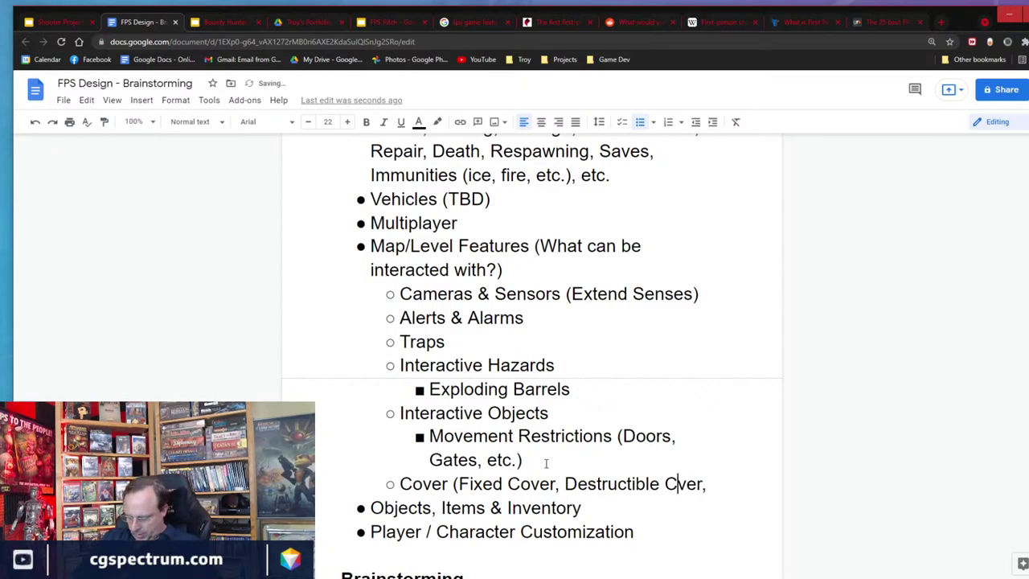
{"action": "type", "text": "o"}
Complete the cover sub-item's parenthesis with "Blocking Objects & Terrain)".
{"action": "key", "text": "End"}
{"action": "type", "text": "B"}
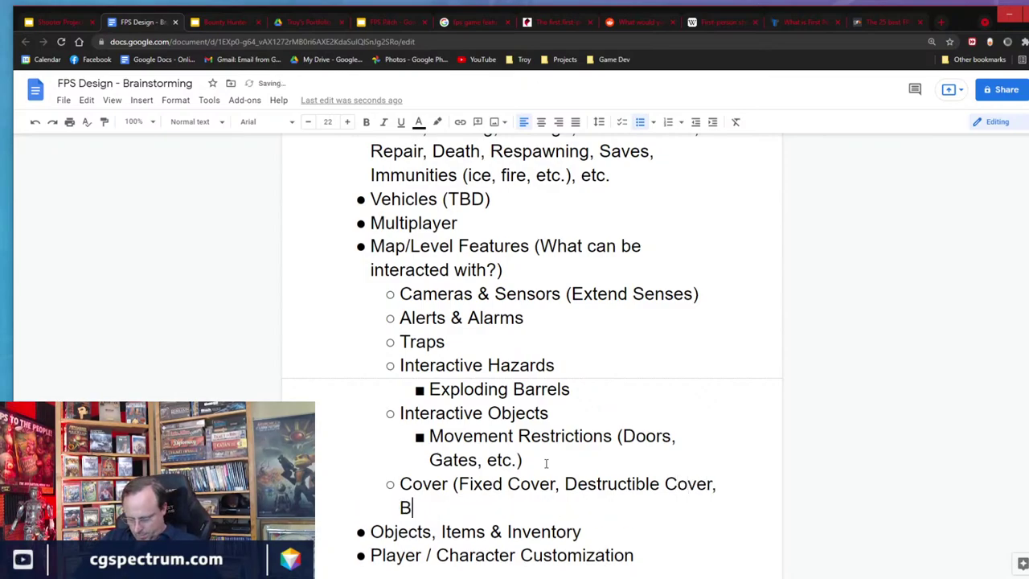
{"action": "type", "text": "locking Objec"}
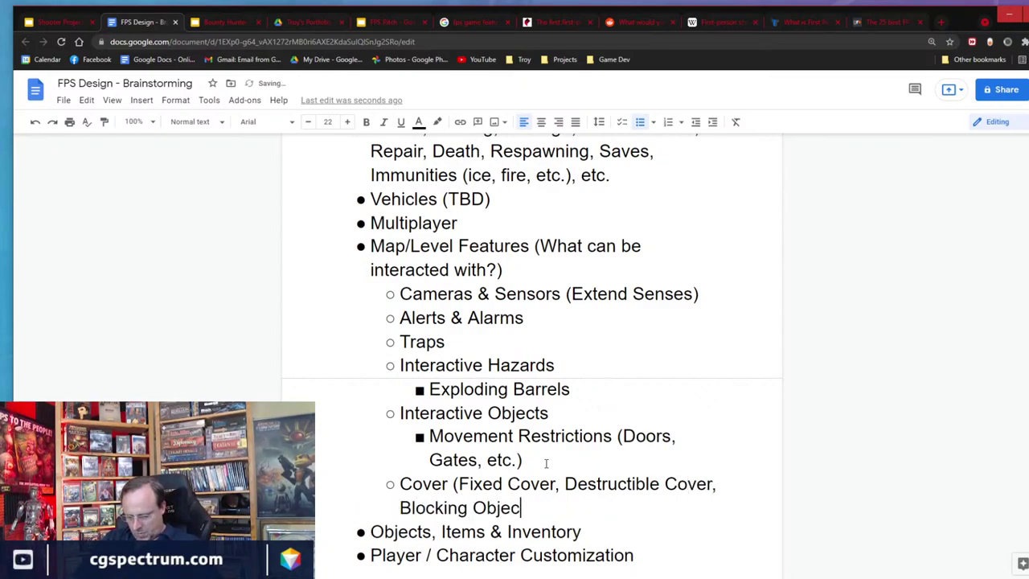
{"action": "type", "text": "ts & Terrain"}
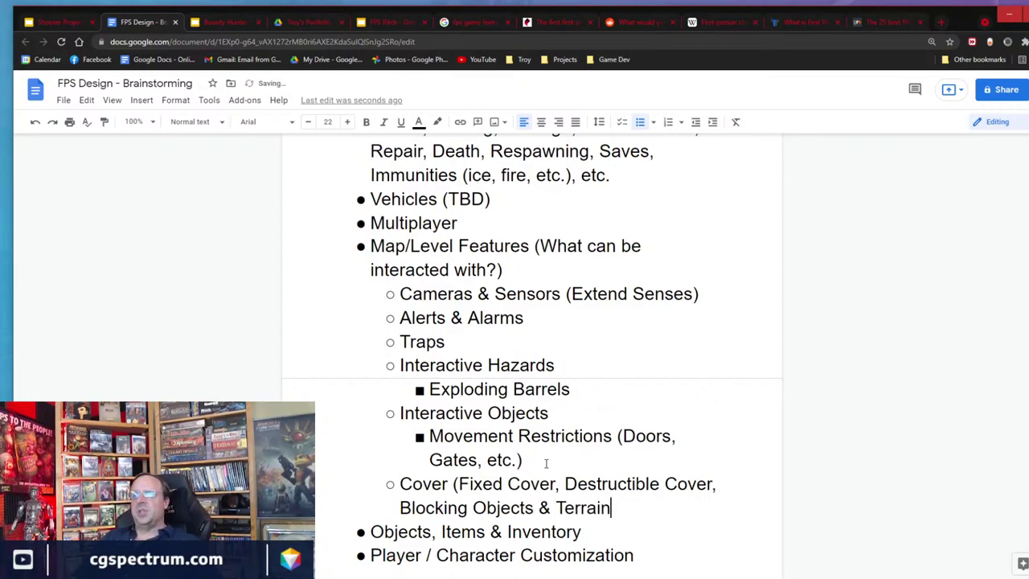
{"action": "type", "text": ")"}
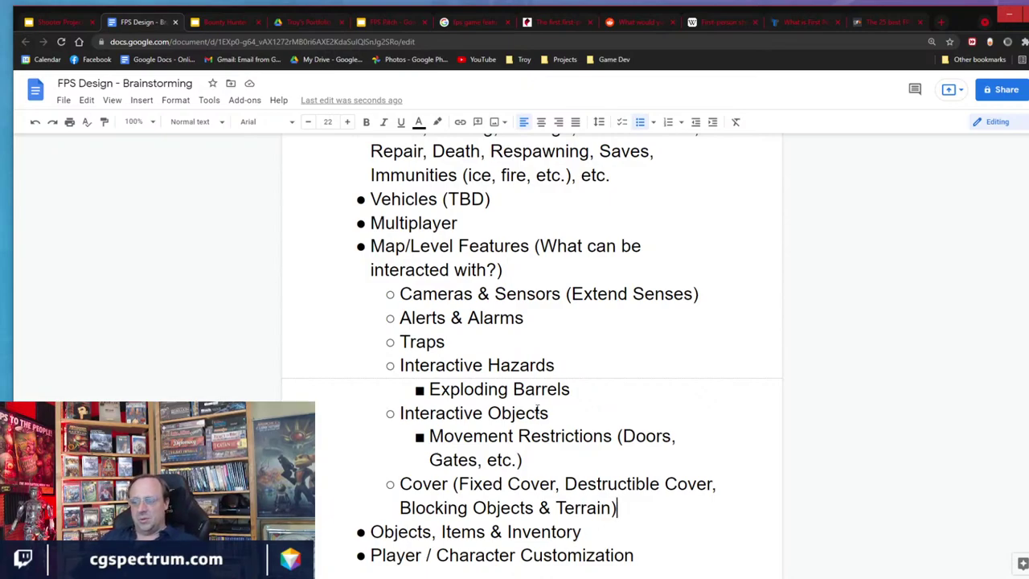
Add a sub-item below Damage Systems under Weapons & Other Attacks, starting with "Melee Attacks (Hands/Feet".
{"action": "scroll", "coordinate": [465, 358], "scroll_direction": "up", "scroll_amount": 3}
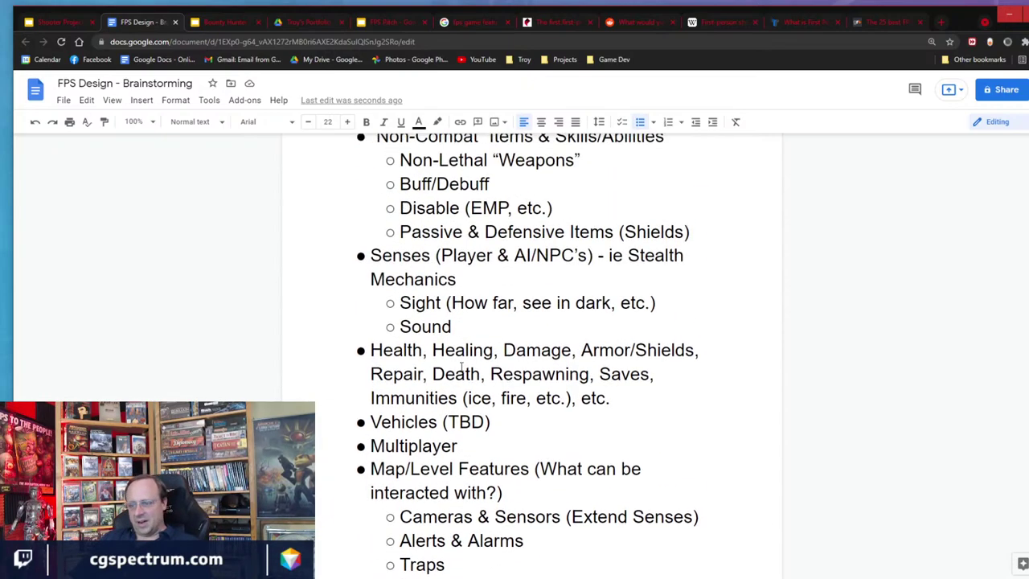
{"action": "scroll", "coordinate": [461, 367], "scroll_direction": "up", "scroll_amount": 5}
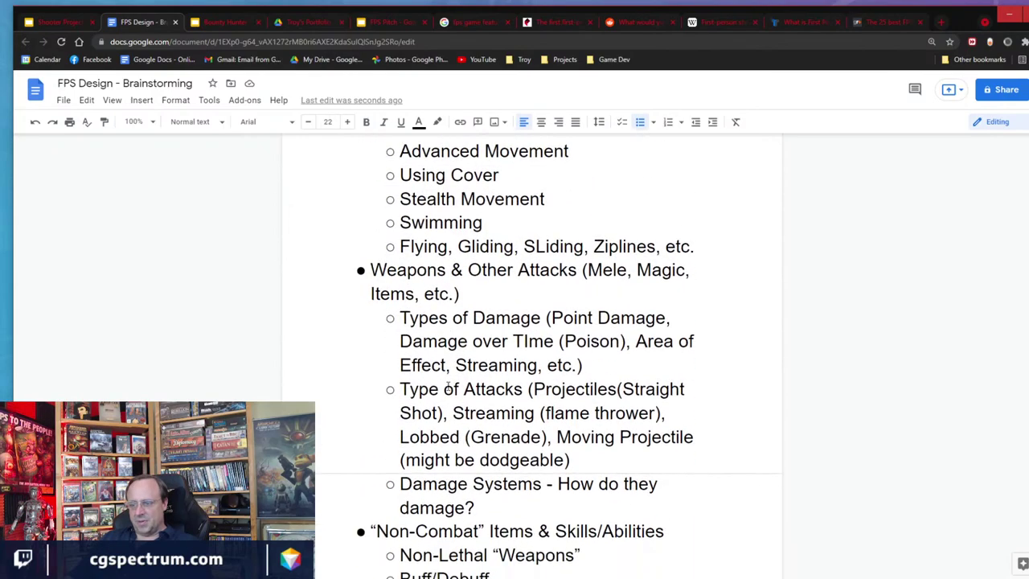
{"action": "scroll", "coordinate": [447, 388], "scroll_direction": "down", "scroll_amount": 2}
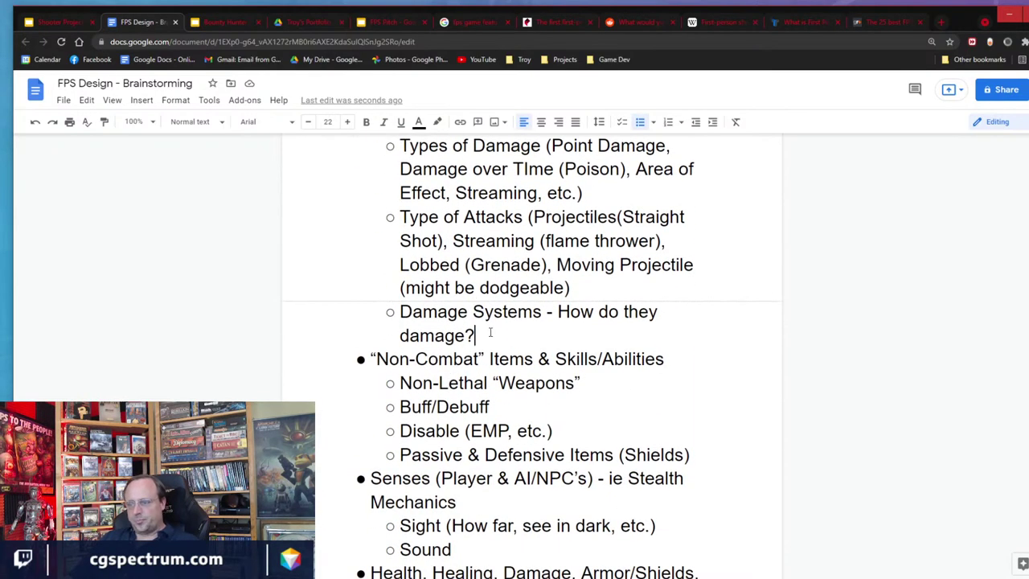
{"action": "key", "text": "Return"}
{"action": "type", "text": "Melee "}
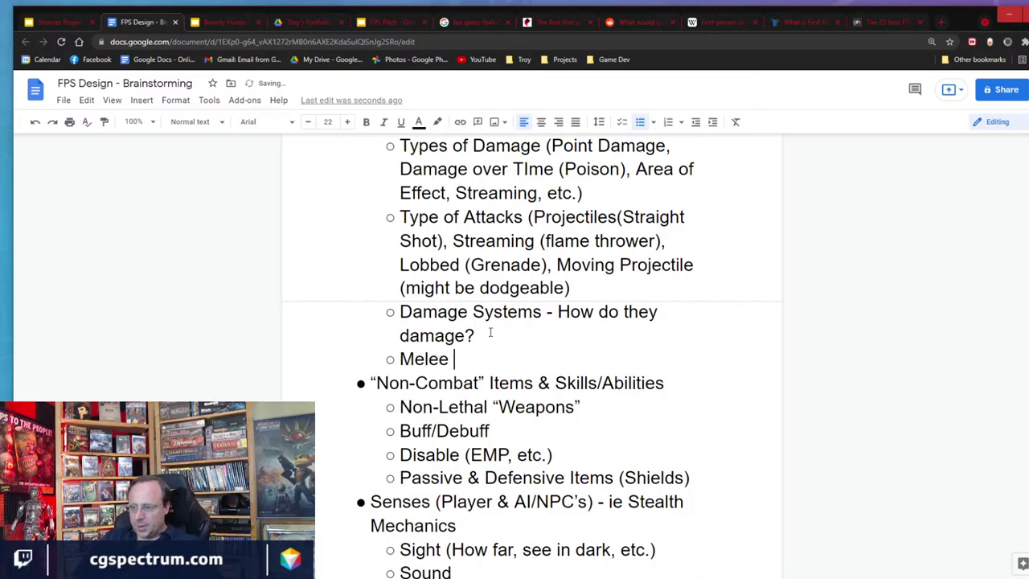
{"action": "type", "text": "Attacks"}
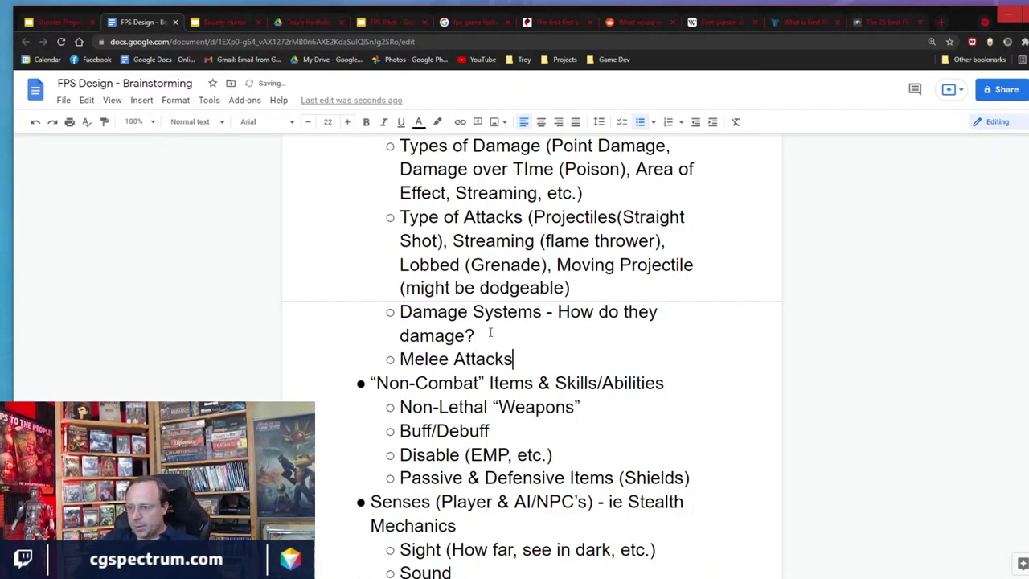
{"action": "type", "text": " ("}
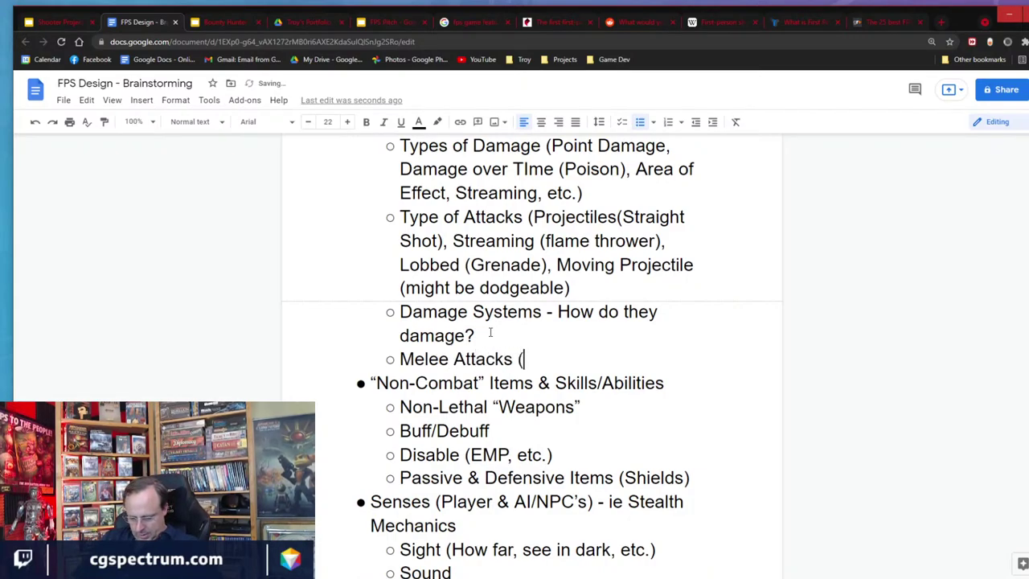
{"action": "type", "text": "Hand"}
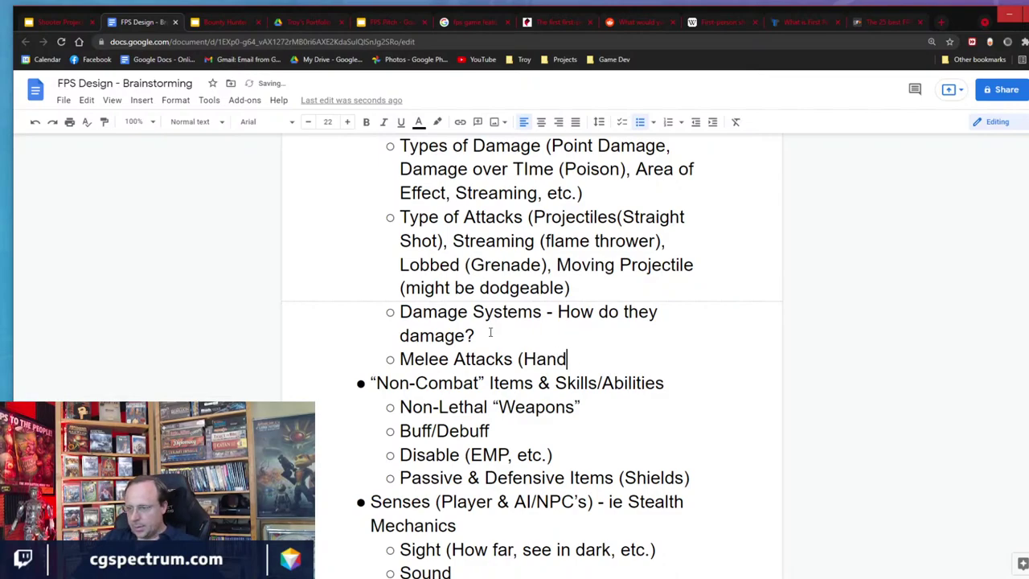
{"action": "type", "text": "s/Feet"}
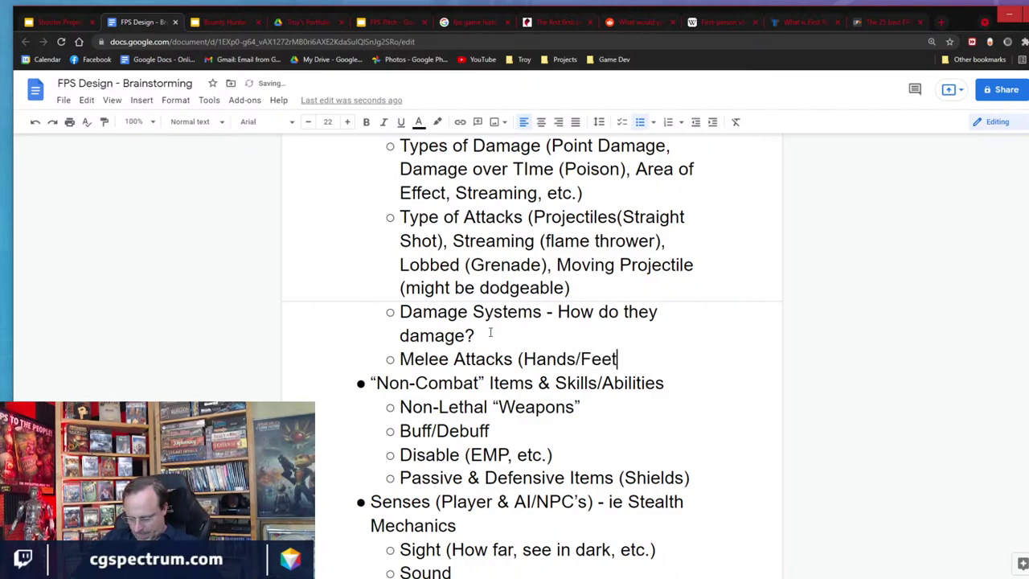
Continue the Melee Attacks sub-item after "Hands/Feet" with " - could be martial arts, weapon melee attacks (pistol but, etc.)".
{"action": "type", "text": " - could be mar"}
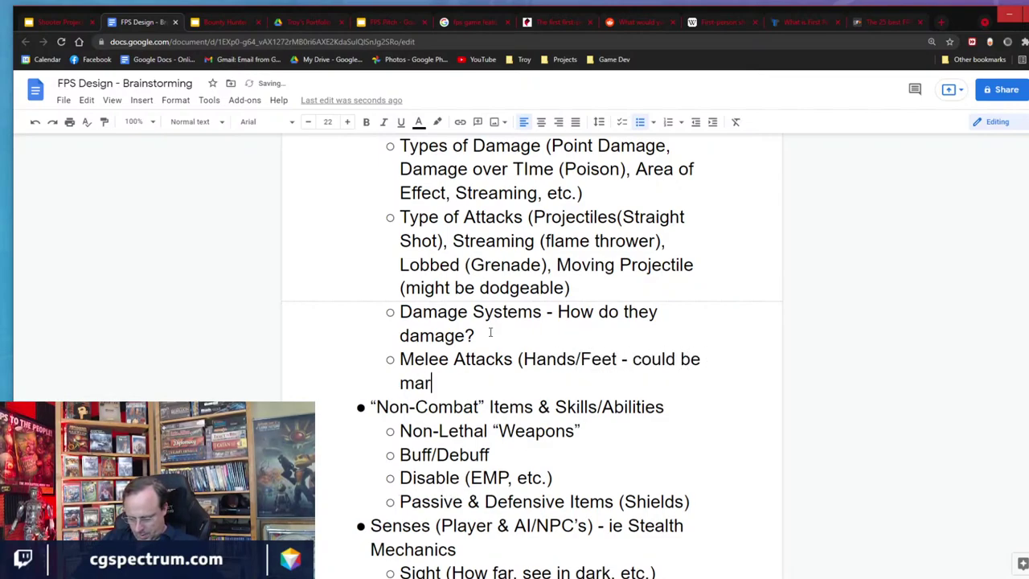
{"action": "type", "text": "tial ars"}
{"action": "key", "text": "BackSpace"}
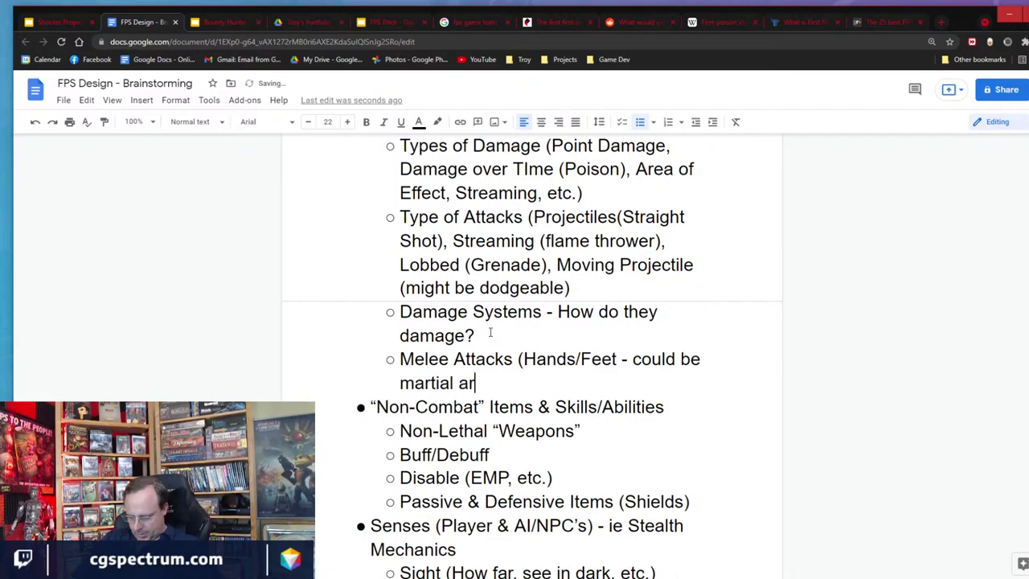
{"action": "type", "text": "ts, weapon"}
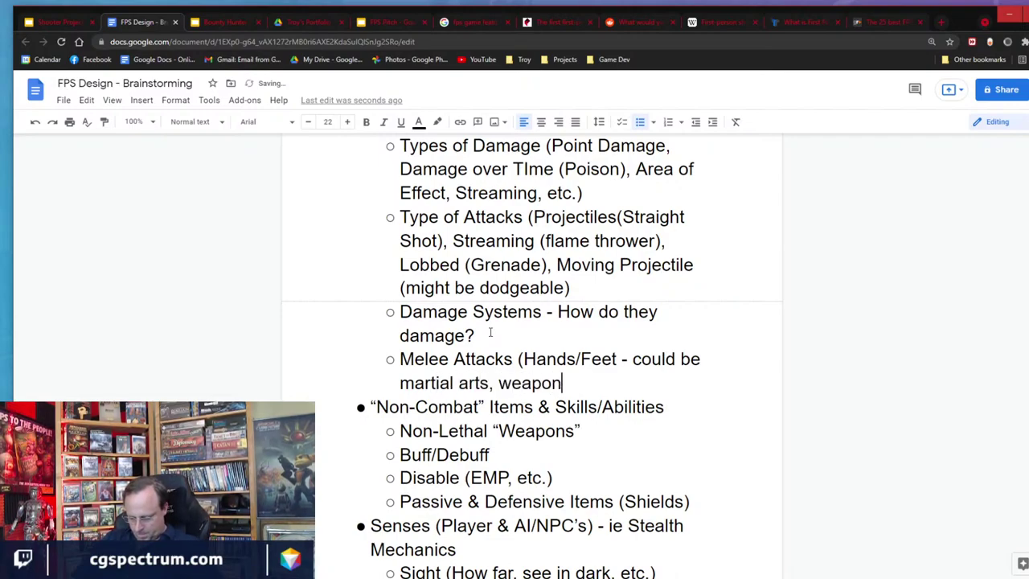
{"action": "type", "text": " em"}
{"action": "key", "text": "BackSpace"}
{"action": "key", "text": "BackSpace"}
{"action": "type", "text": "me"}
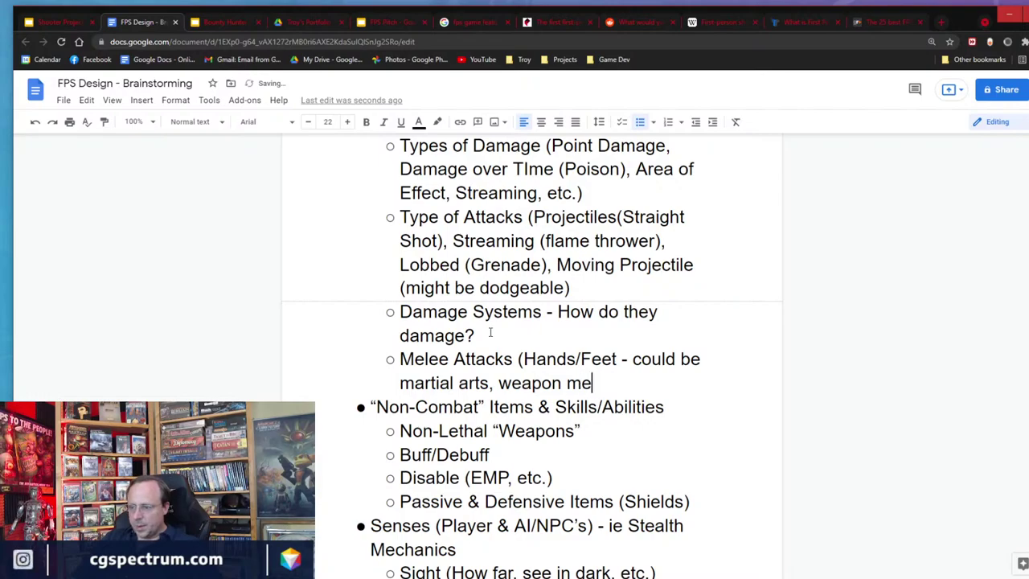
{"action": "type", "text": "lee attac"}
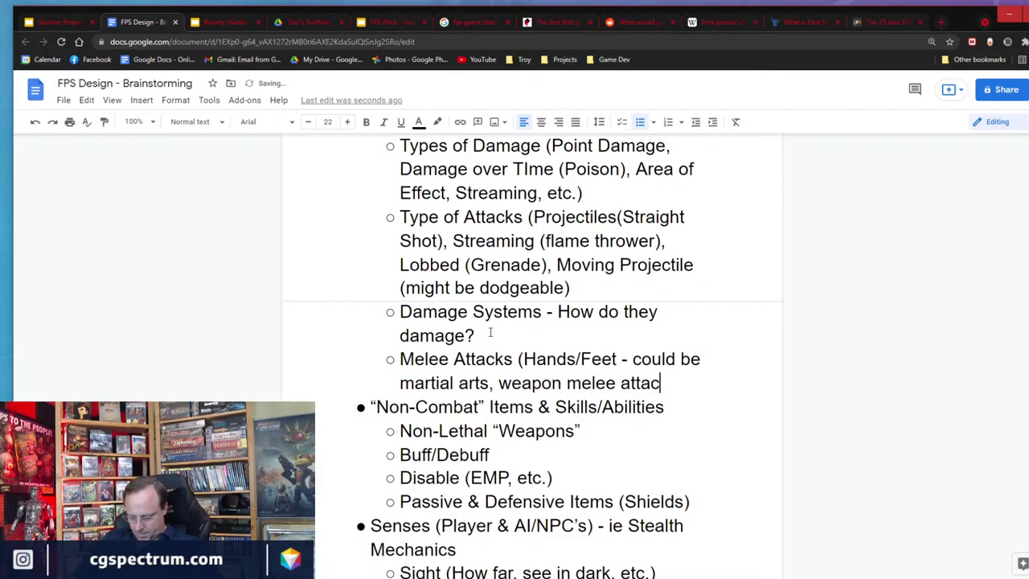
{"action": "type", "text": "ks "}
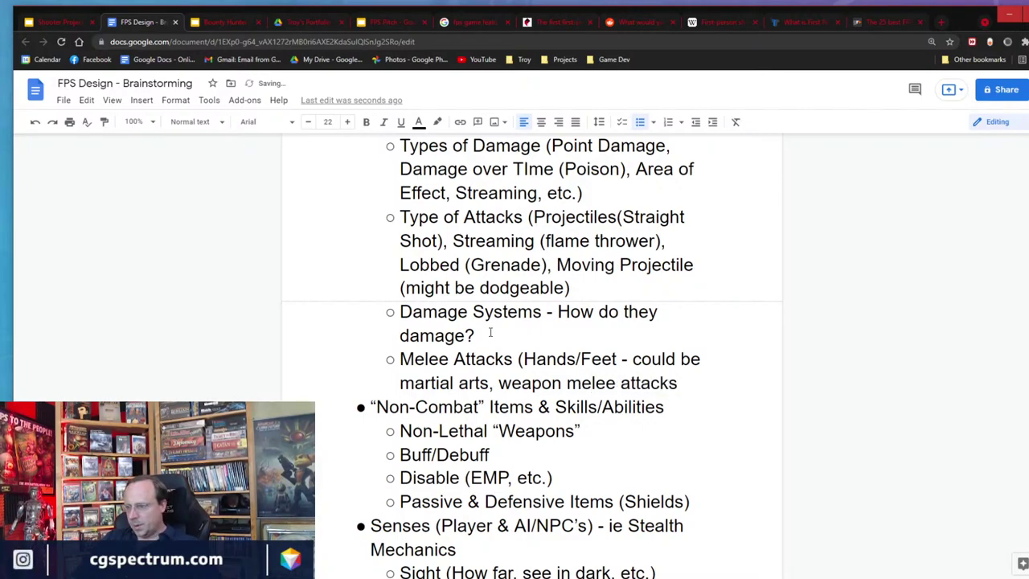
{"action": "type", "text": "(pistol "}
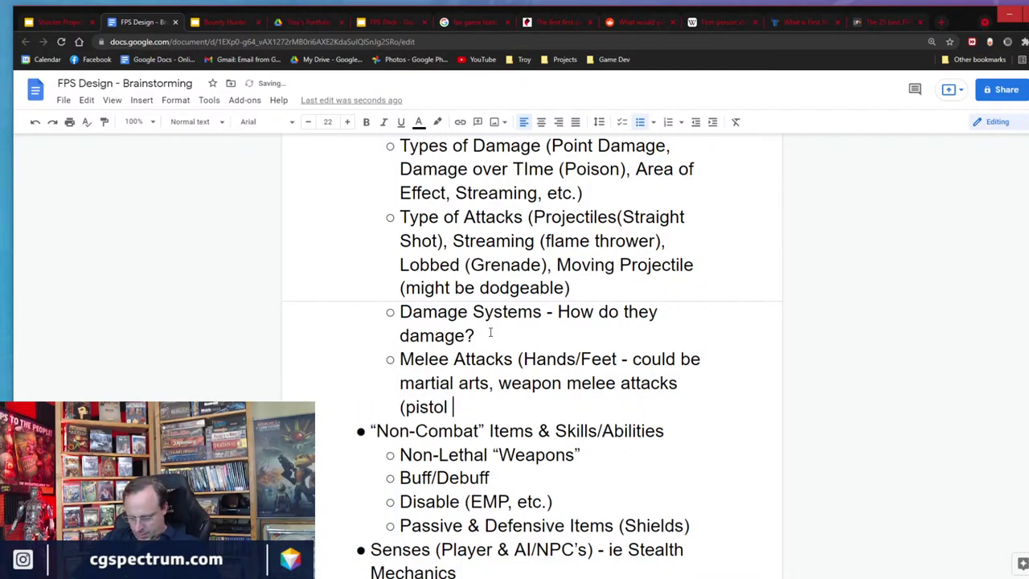
{"action": "type", "text": "but, etc.)"}
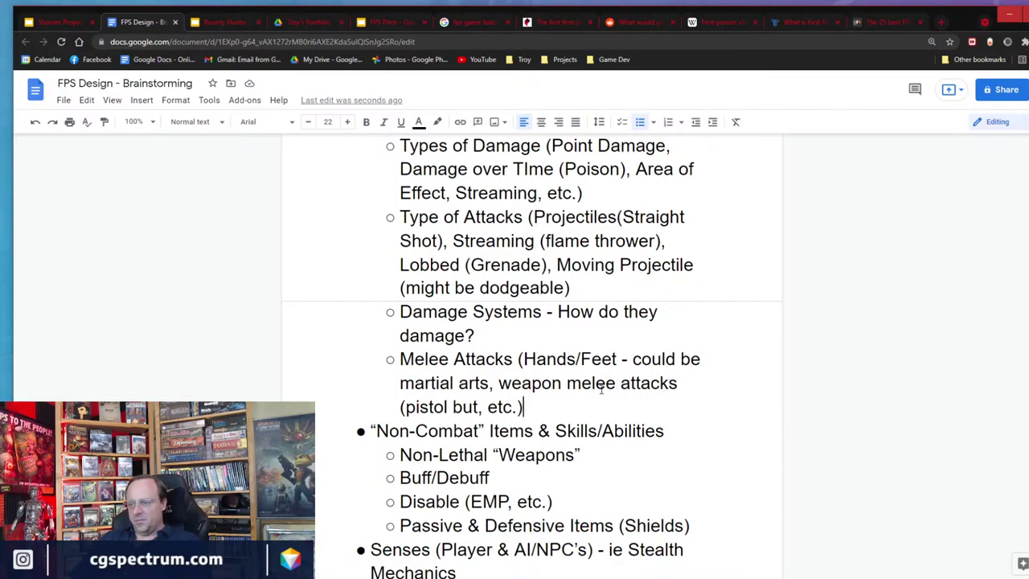
Extend the end of the Melee Attacks sub-item with ", Knives & short range melee weapons".
{"action": "type", "text": ", Knives & "}
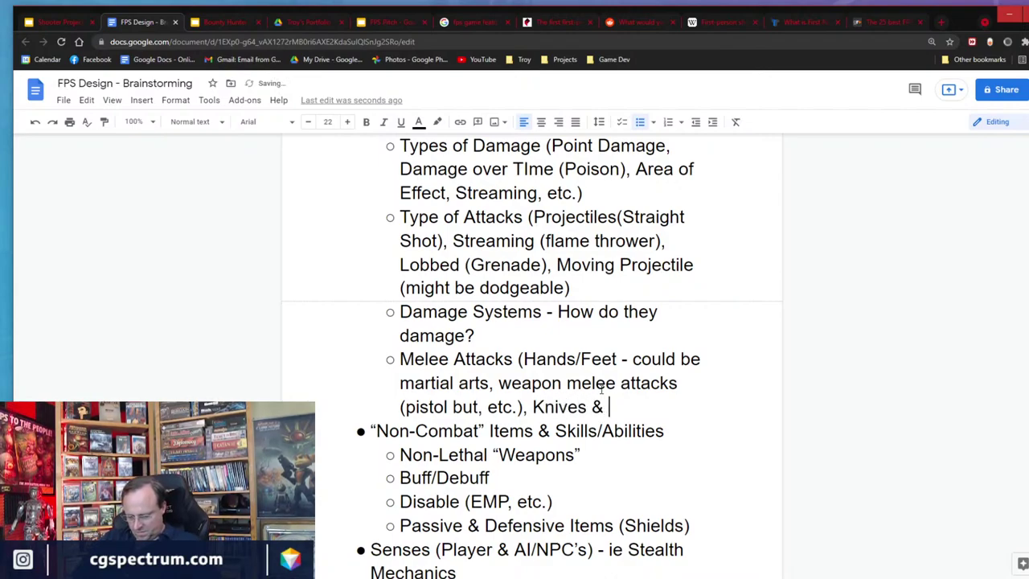
{"action": "type", "text": "short range "}
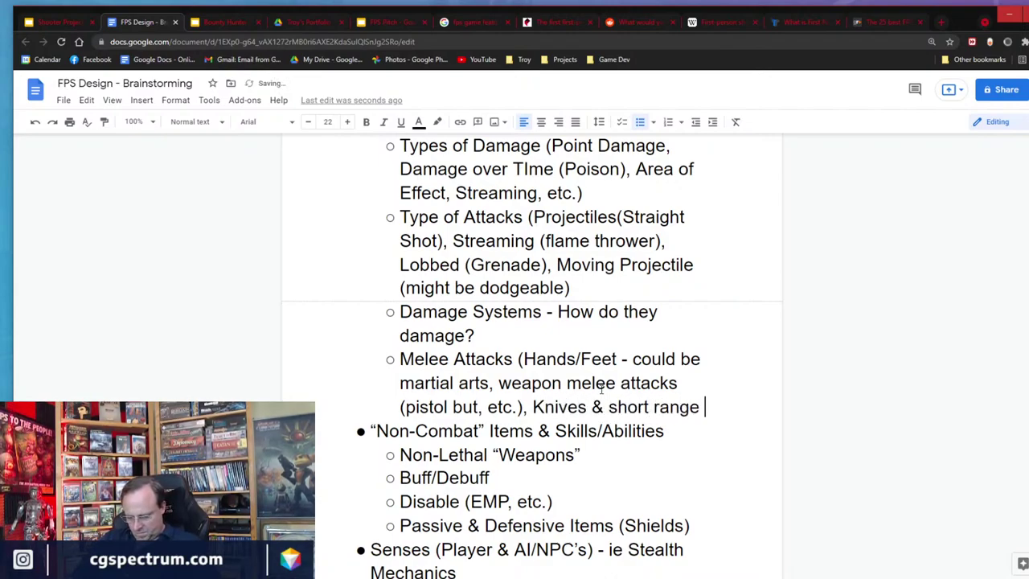
{"action": "type", "text": "mel"}
{"action": "type", "text": "ee weapons"}
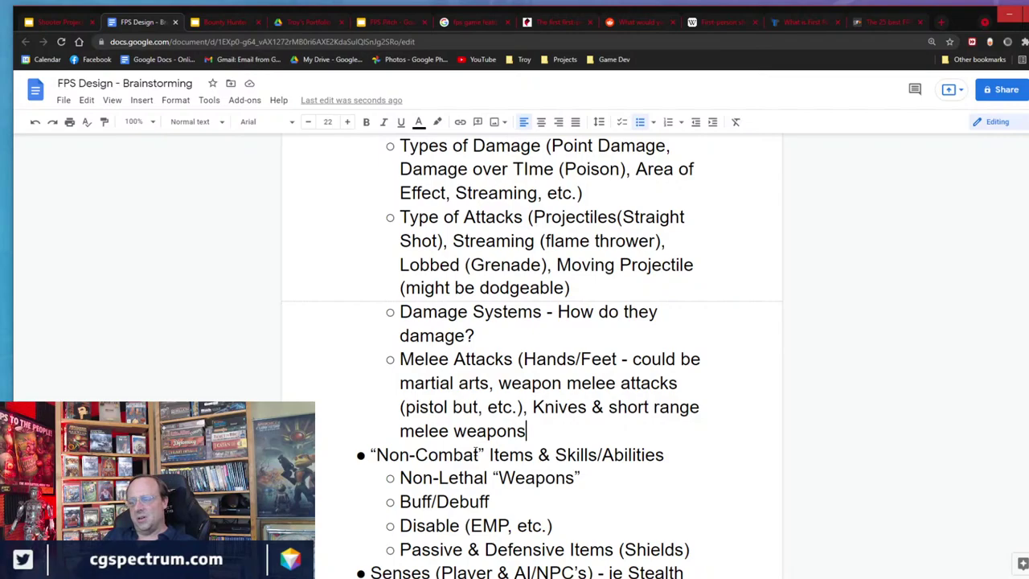
Add a "Special Abilities" sub-item below Melee Attacks under Weapons & Other Attacks.
{"action": "scroll", "coordinate": [475, 420], "scroll_direction": "down", "scroll_amount": 3}
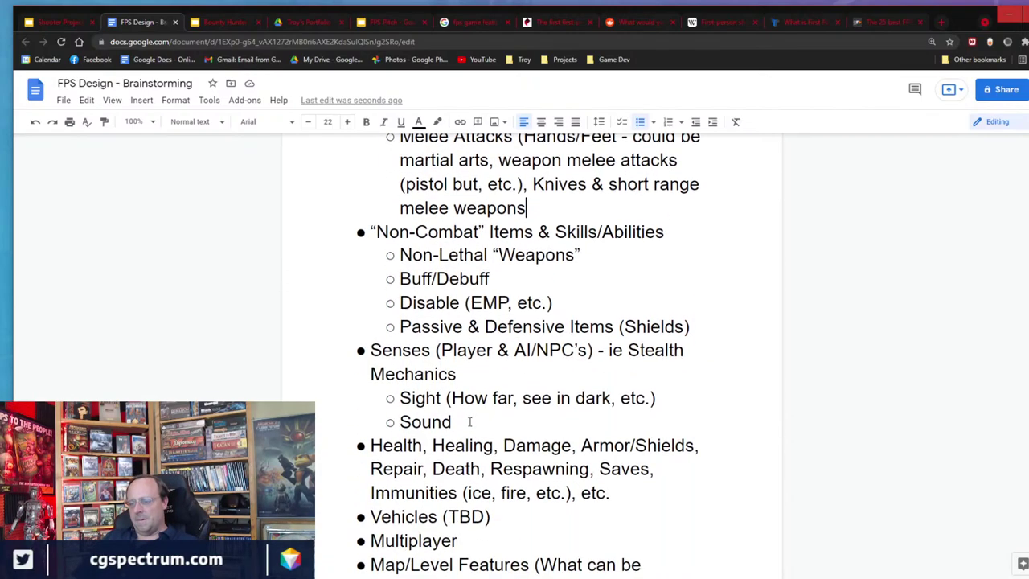
{"action": "scroll", "coordinate": [464, 426], "scroll_direction": "down", "scroll_amount": 3}
{"action": "scroll", "coordinate": [459, 438], "scroll_direction": "up", "scroll_amount": 4}
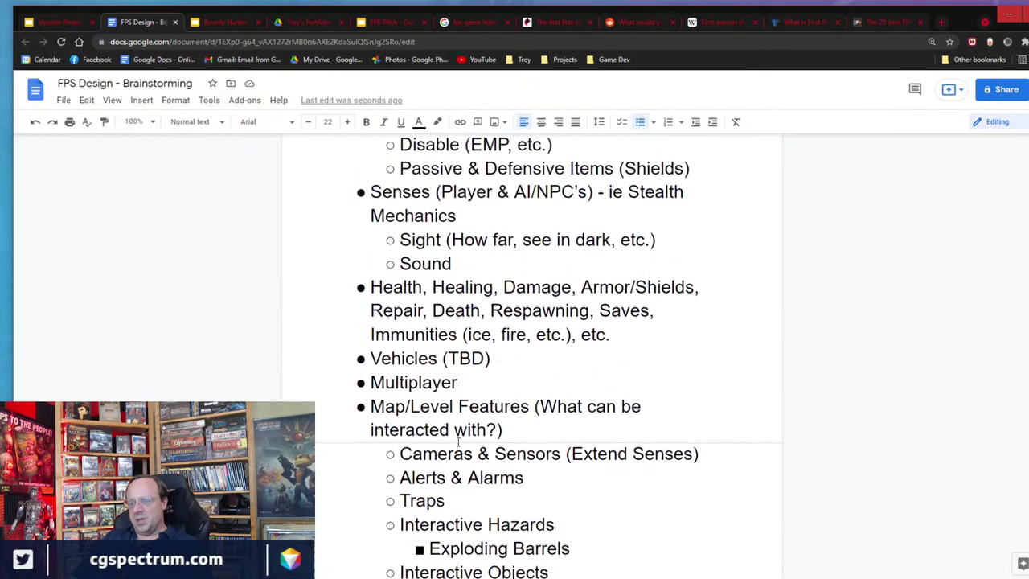
{"action": "scroll", "coordinate": [458, 441], "scroll_direction": "up", "scroll_amount": 3}
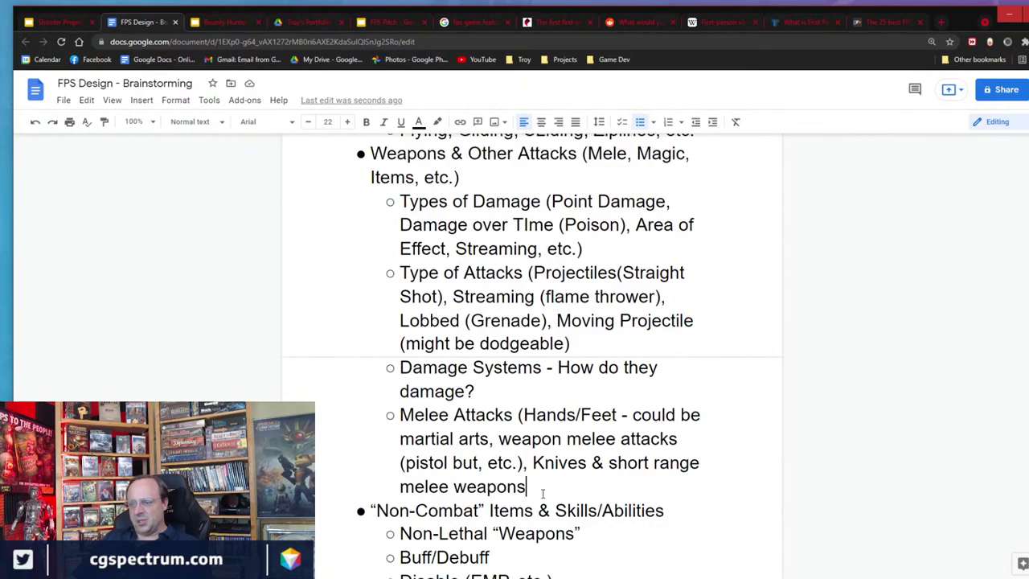
{"action": "key", "text": "Return"}
{"action": "type", "text": "Spe"}
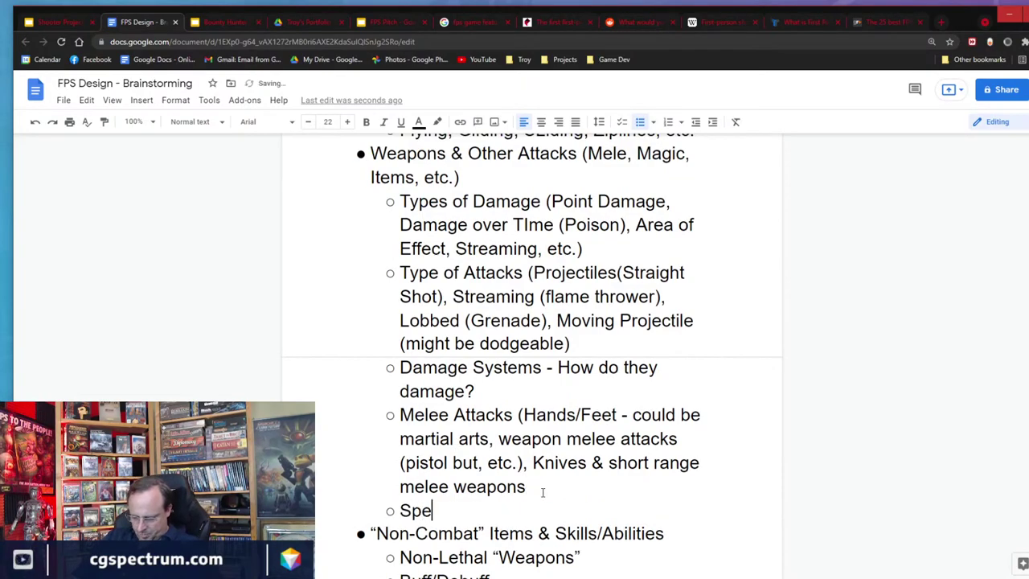
{"action": "type", "text": "cial Abilities"}
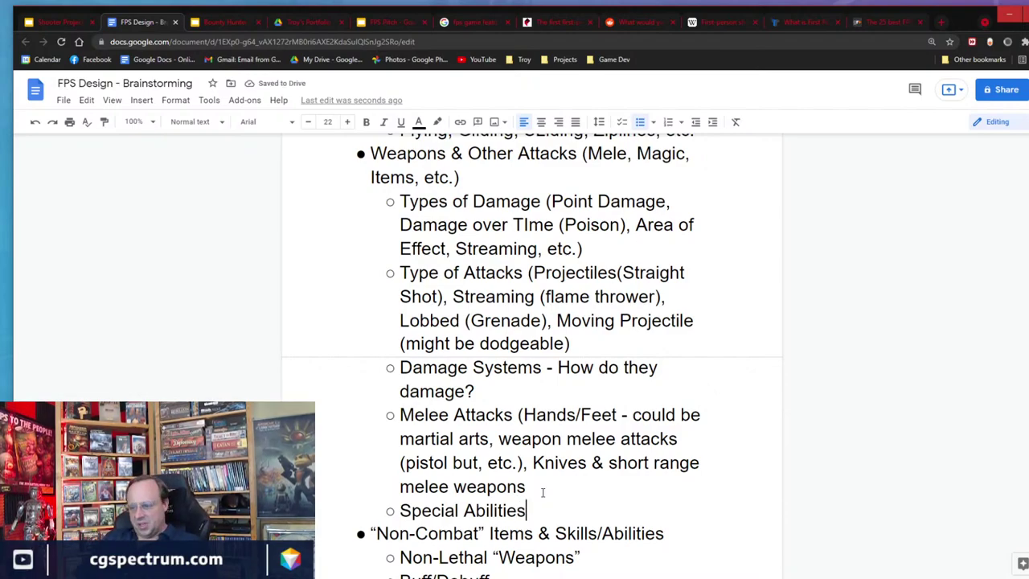
Nest the bullets "Air Strikes" and "Slow Motion" one level below Special Abilities.
{"action": "key", "text": "Return"}
{"action": "key", "text": "Tab"}
{"action": "type", "text": "Air"}
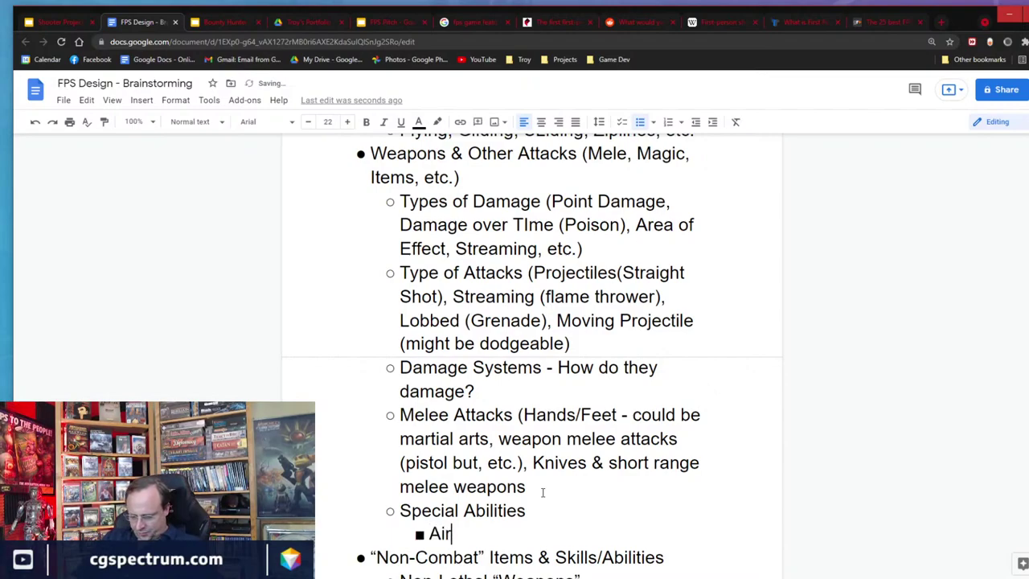
{"action": "type", "text": " S"}
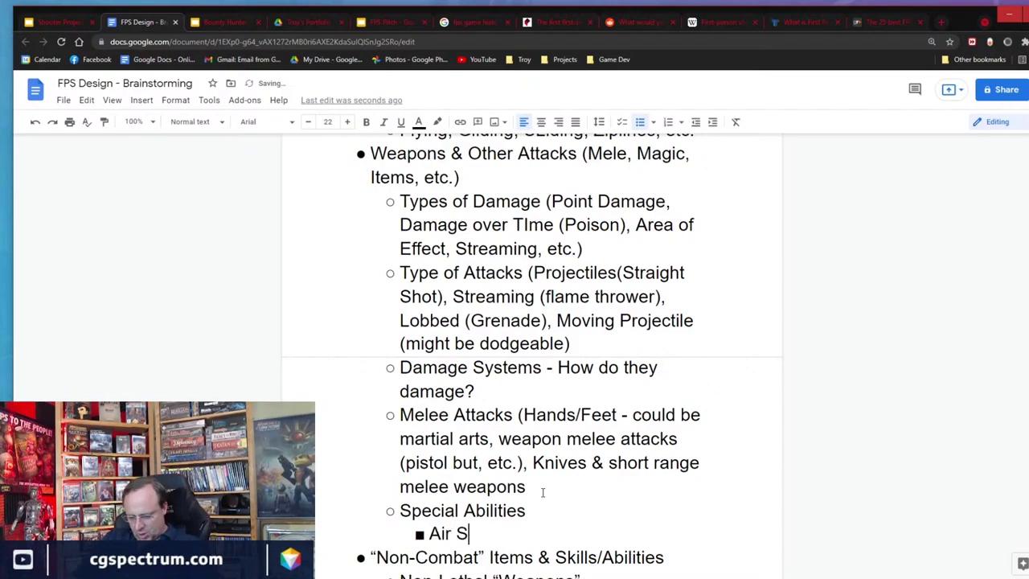
{"action": "type", "text": "trikes"}
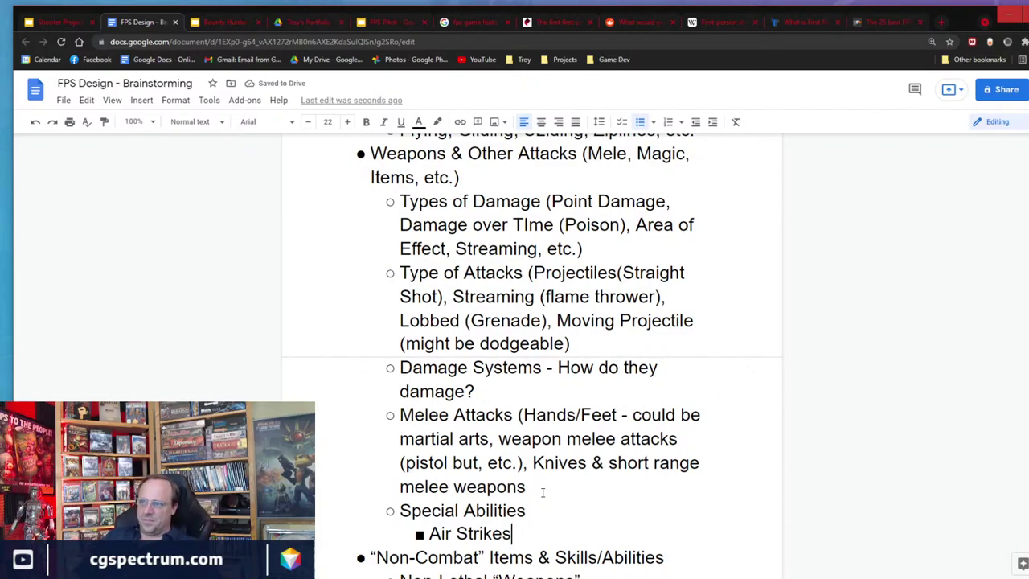
{"action": "key", "text": "Return"}
{"action": "type", "text": "Slow Motion"}
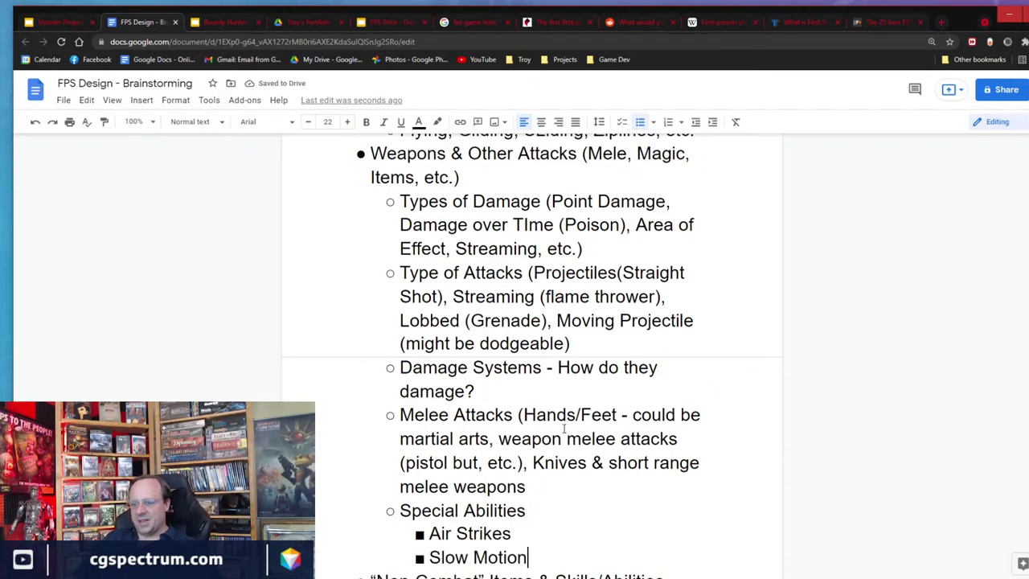
Add an "Accuracy & Aiming" sub-item after Slow Motion, at the same level as Special Abilities.
{"action": "scroll", "coordinate": [488, 416], "scroll_direction": "down", "scroll_amount": 2}
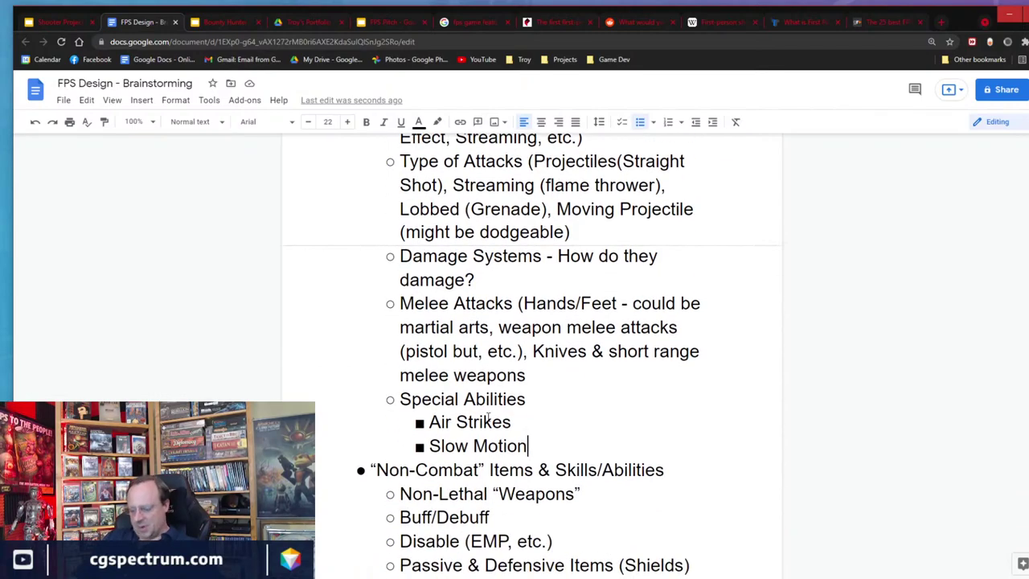
{"action": "key", "text": "Return"}
{"action": "key", "text": "shift+Tab"}
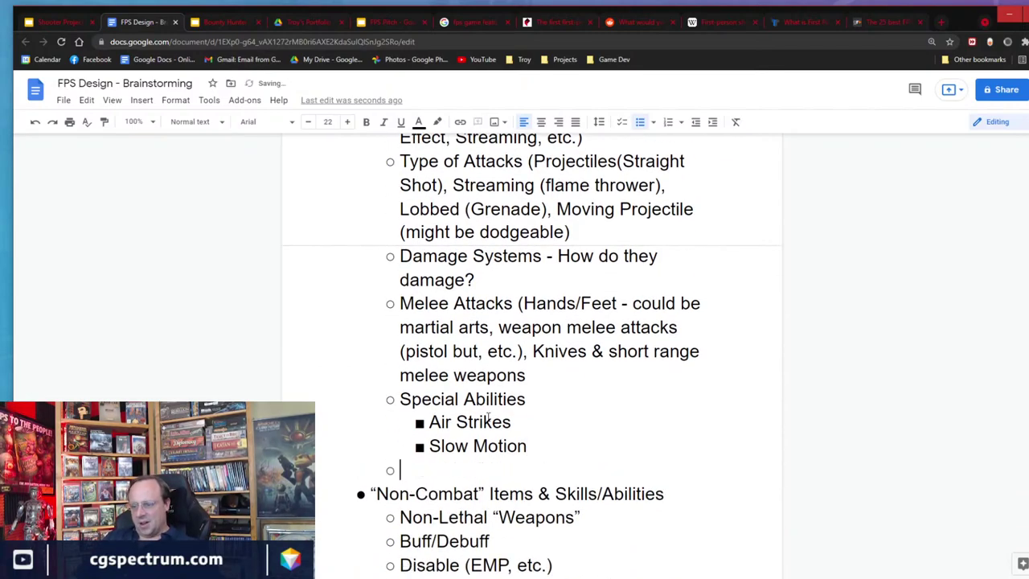
{"action": "type", "text": "Accuracy "}
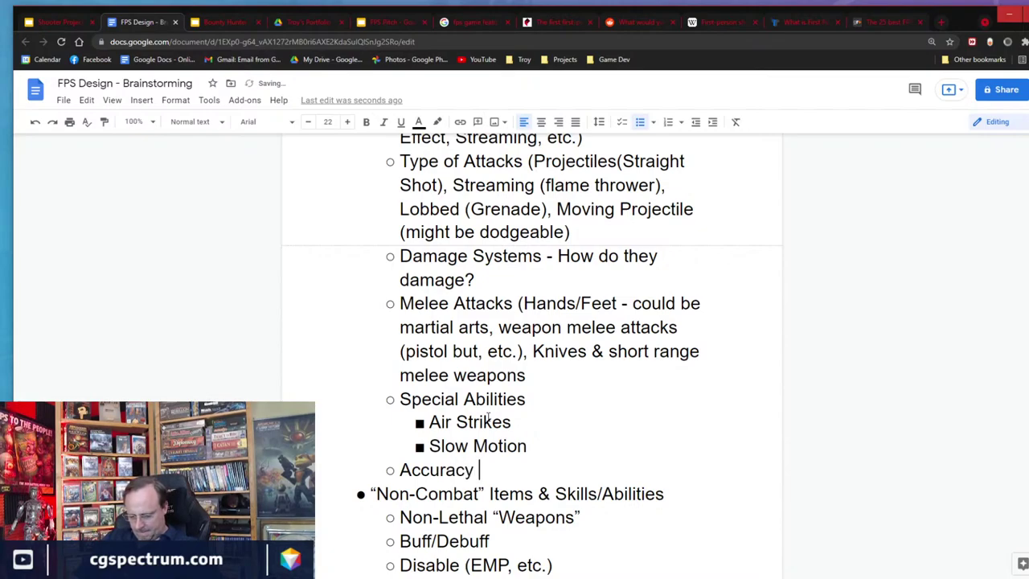
{"action": "type", "text": "& Aiming"}
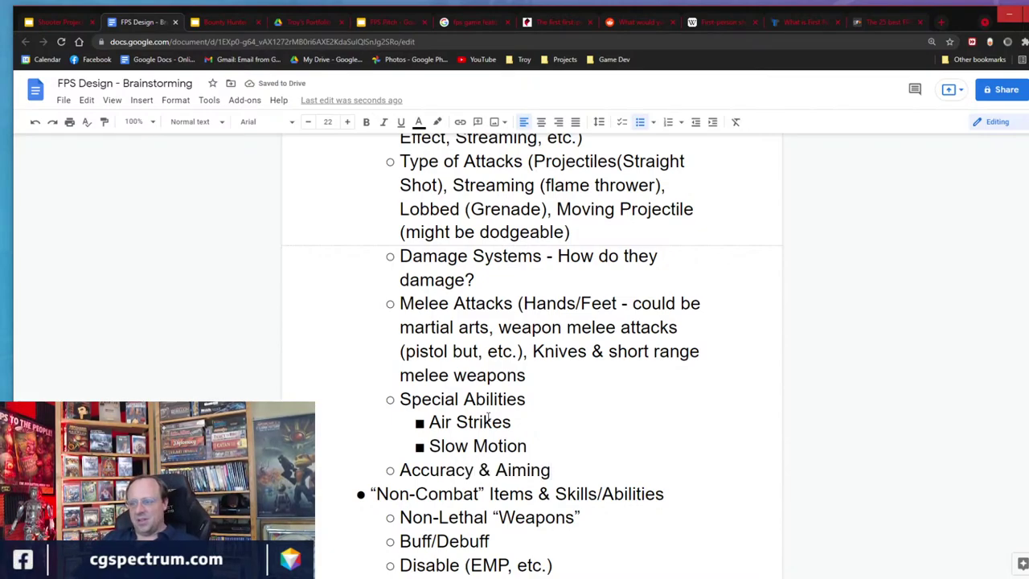
Add a "Weapon Stats" sub-item below Accuracy & Aiming, with the capitalization of "Stats" corrected.
{"action": "key", "text": "Return"}
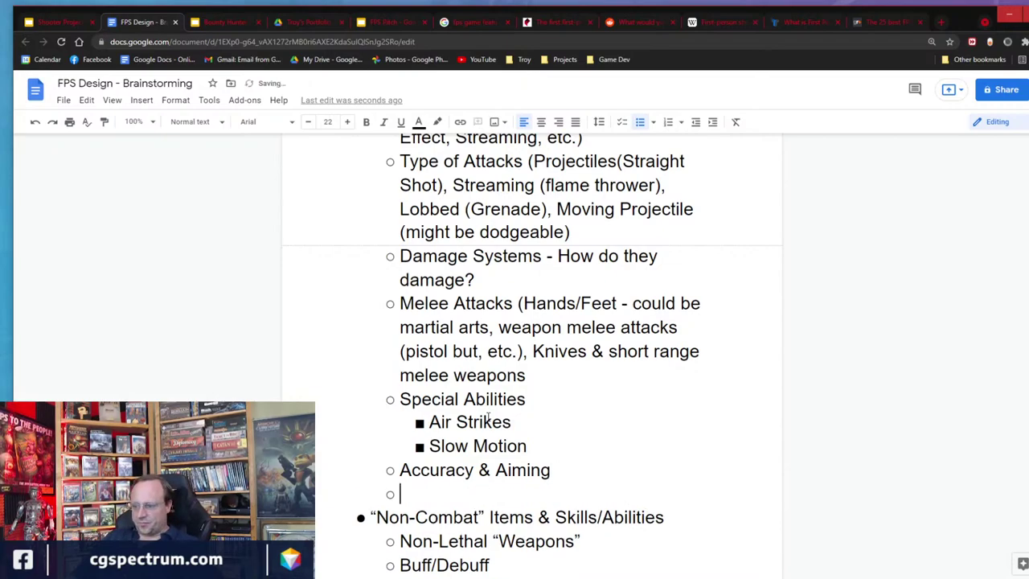
{"action": "type", "text": "Weapon"}
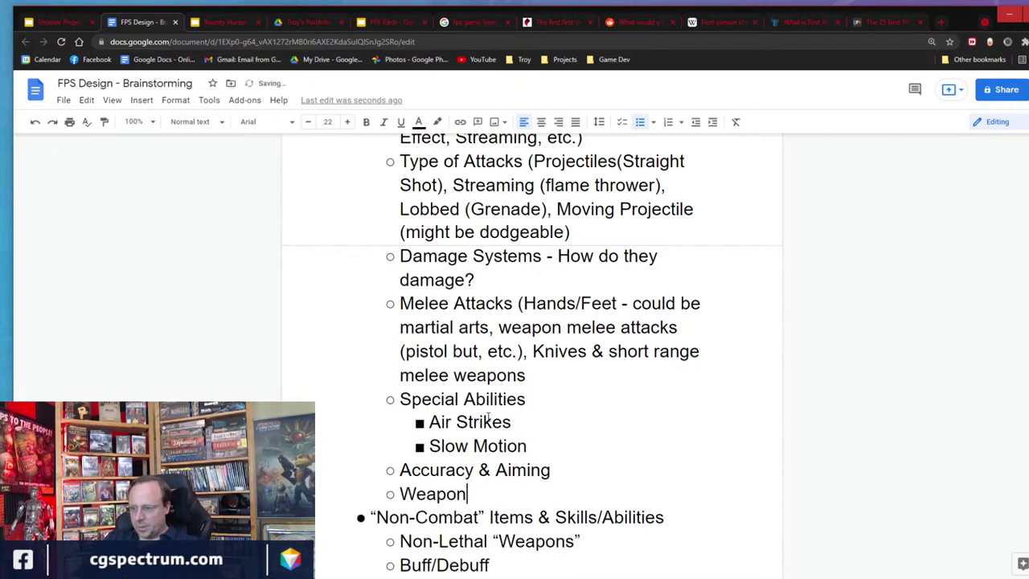
{"action": "type", "text": " STats"}
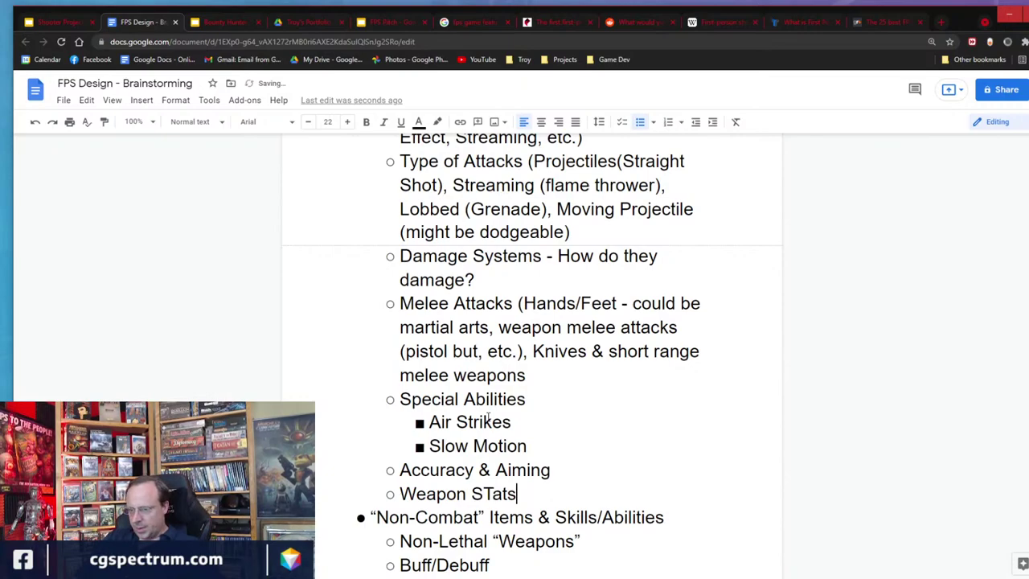
{"action": "key", "text": "BackSpace"}
{"action": "key", "text": "BackSpace"}
{"action": "key", "text": "BackSpace"}
{"action": "key", "text": "BackSpace"}
{"action": "type", "text": "ta"}
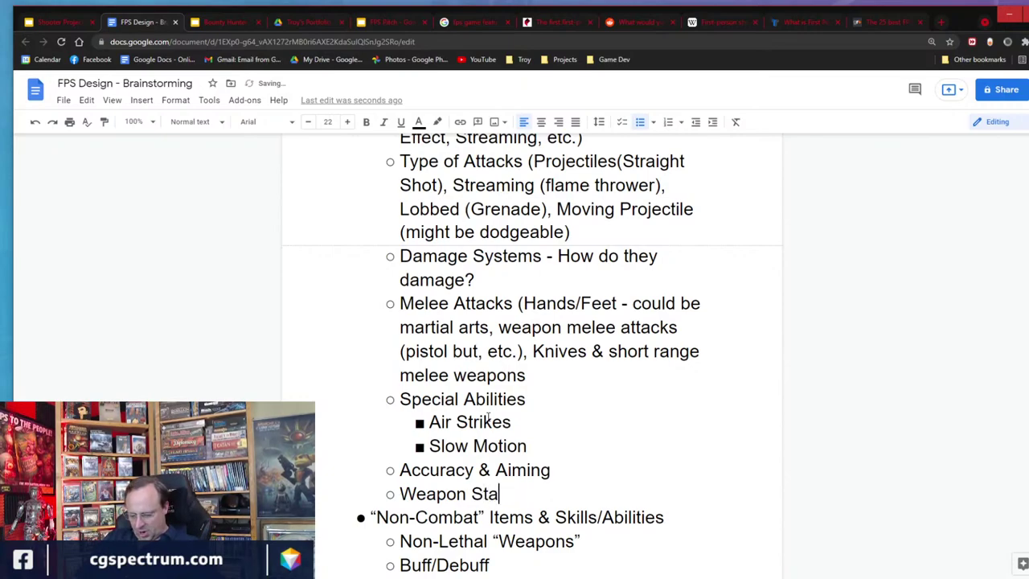
{"action": "type", "text": "ts "}
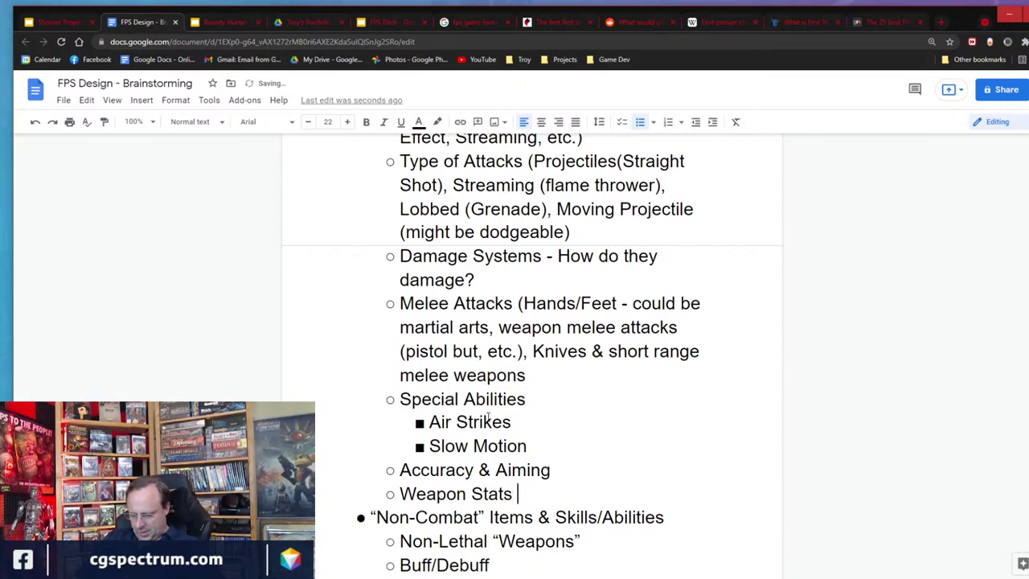
Complete the Weapon Stats sub-item with the parenthesis "(Damage, RoF, Reload Speeds & much more)".
{"action": "type", "text": "(Damage, "}
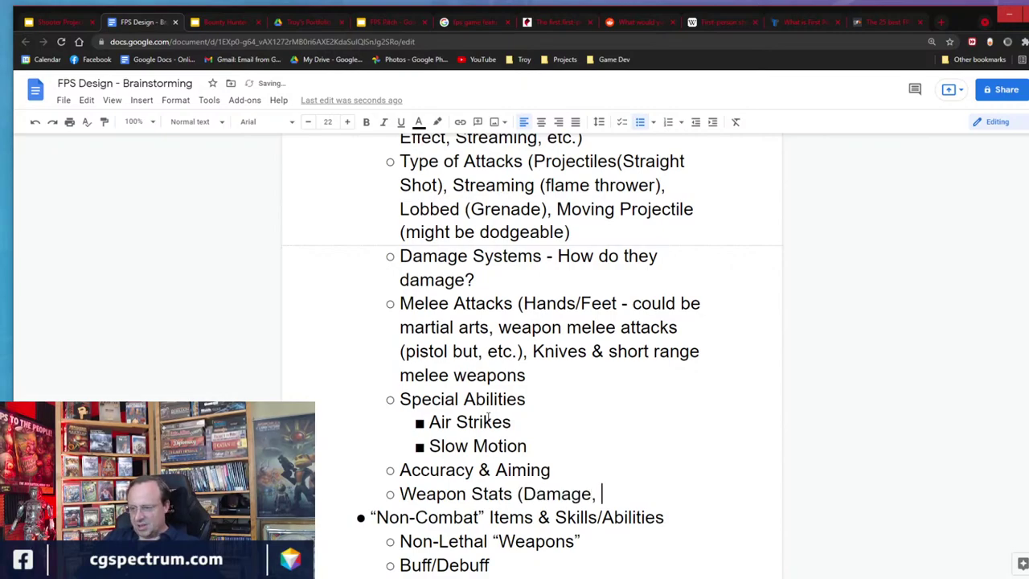
{"action": "type", "text": "RoF"}
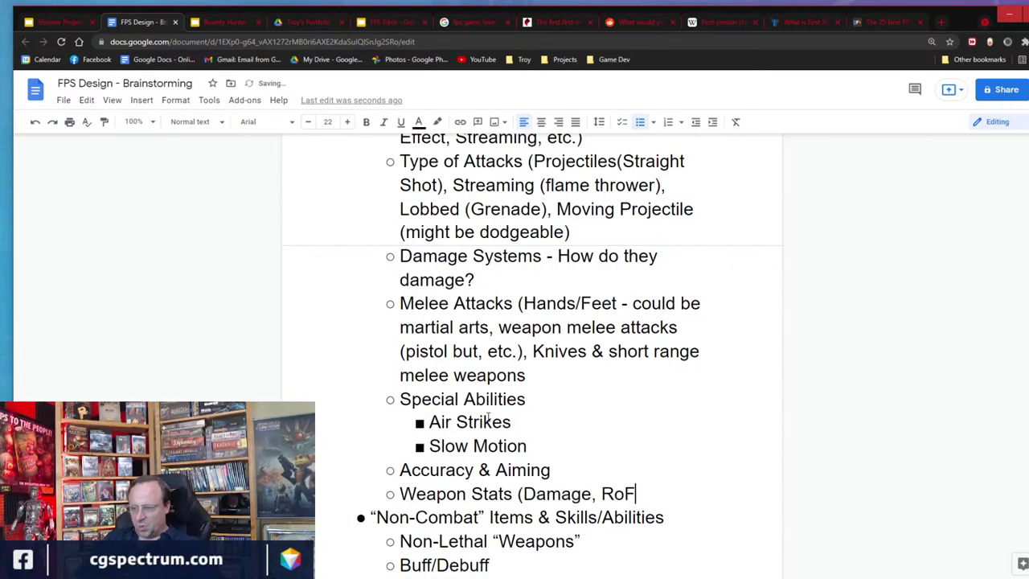
{"action": "type", "text": ", "}
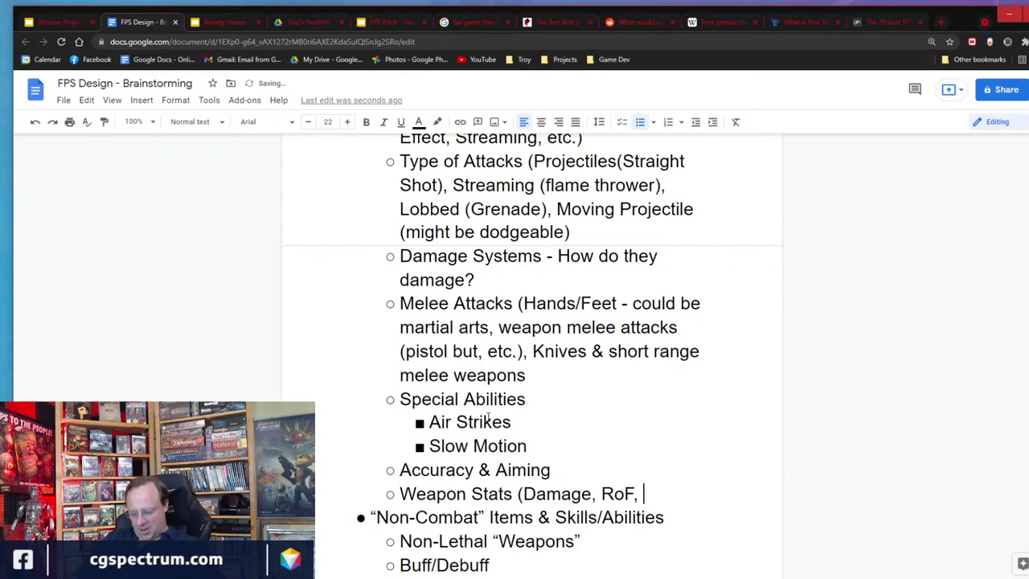
{"action": "type", "text": "Reload "}
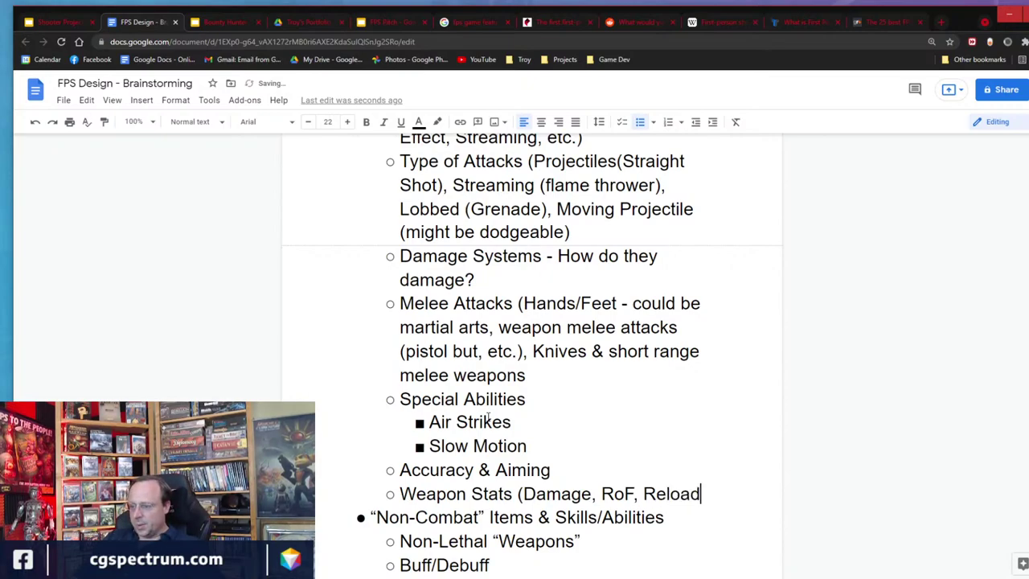
{"action": "type", "text": "Speeds &"}
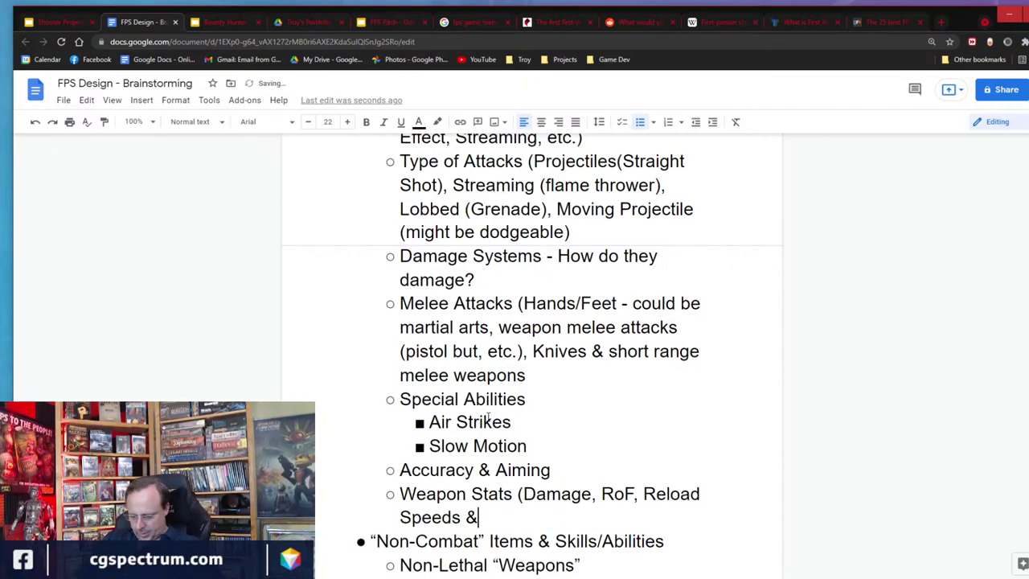
{"action": "type", "text": " much more)"}
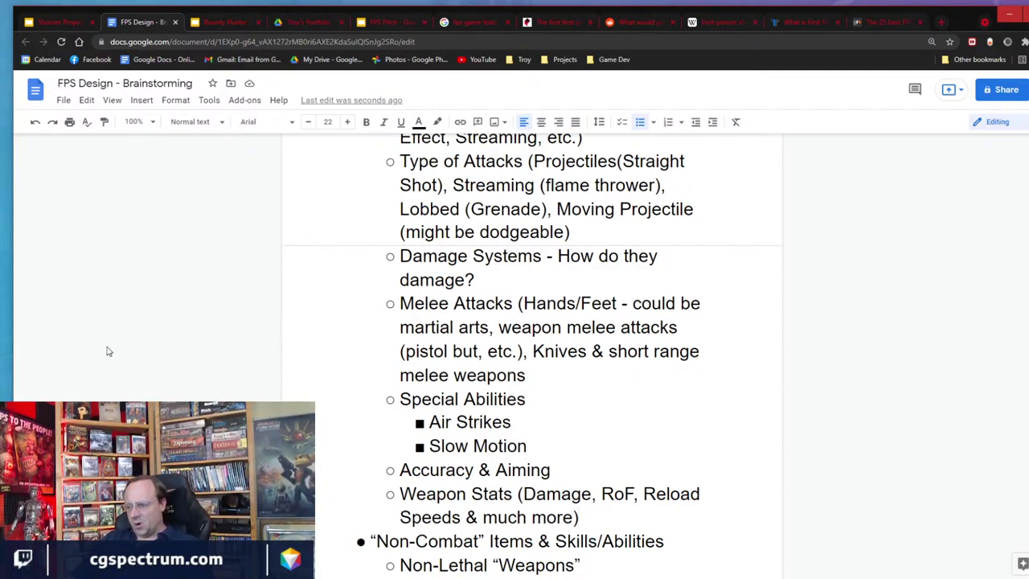
Insert "Knockback, Area of Effect," before "Reload Speeds" in the Weapon Stats sub-item.
{"action": "left_click", "coordinate": [644, 494]}
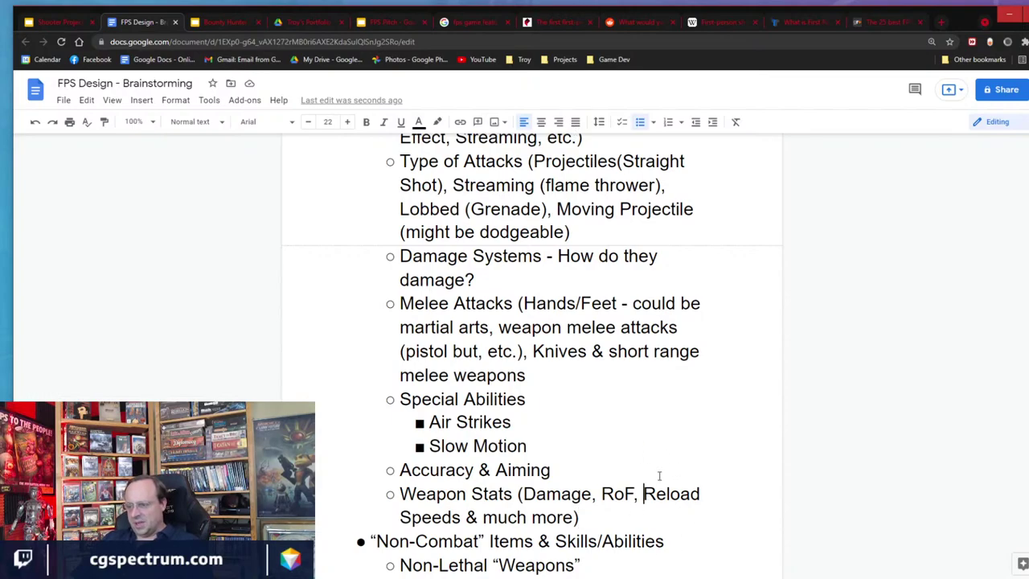
{"action": "type", "text": "Knockback,"}
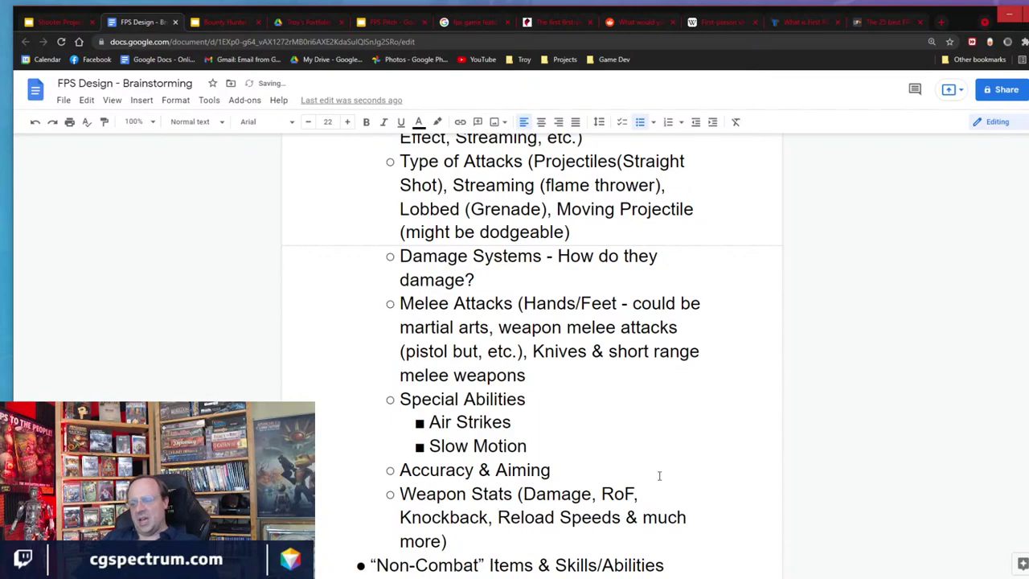
{"action": "type", "text": " Area of E"}
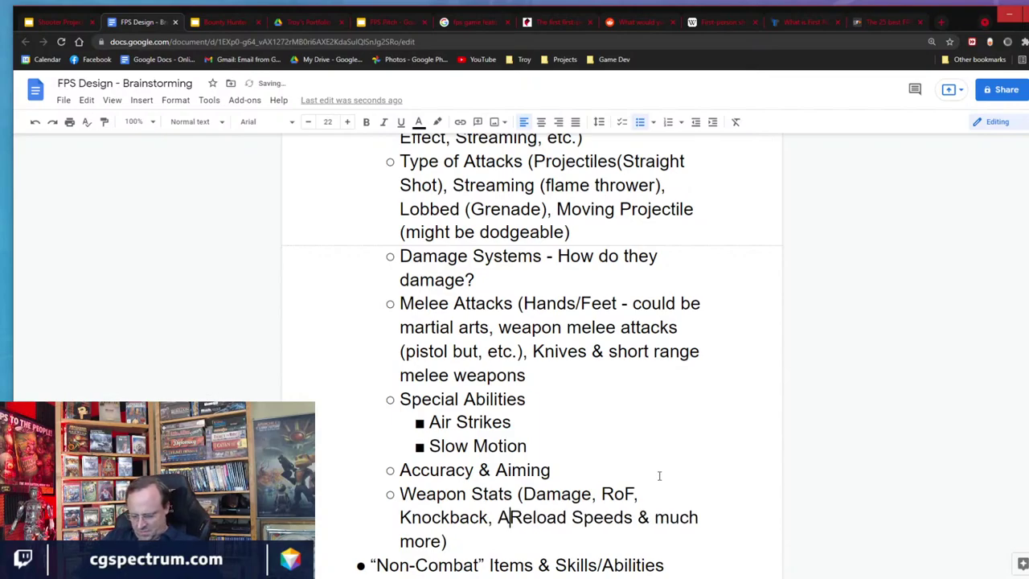
{"action": "type", "text": "ffect,"}
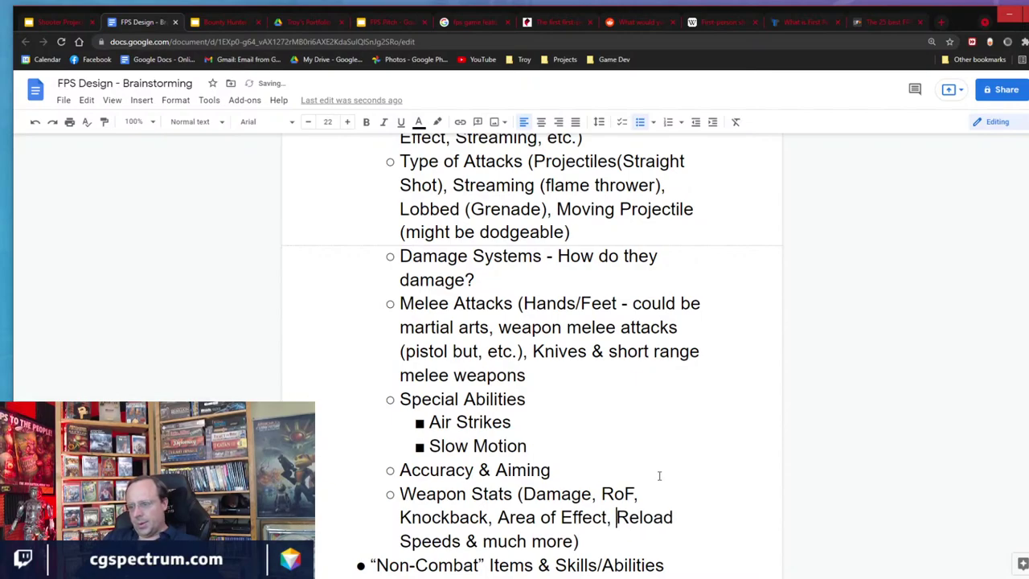
Insert "(line, cone, circle)" directly after "Area of Effect" in the Weapon Stats sub-item.
{"action": "key", "text": "Left"}
{"action": "key", "text": "Left"}
{"action": "type", "text": "(line,"}
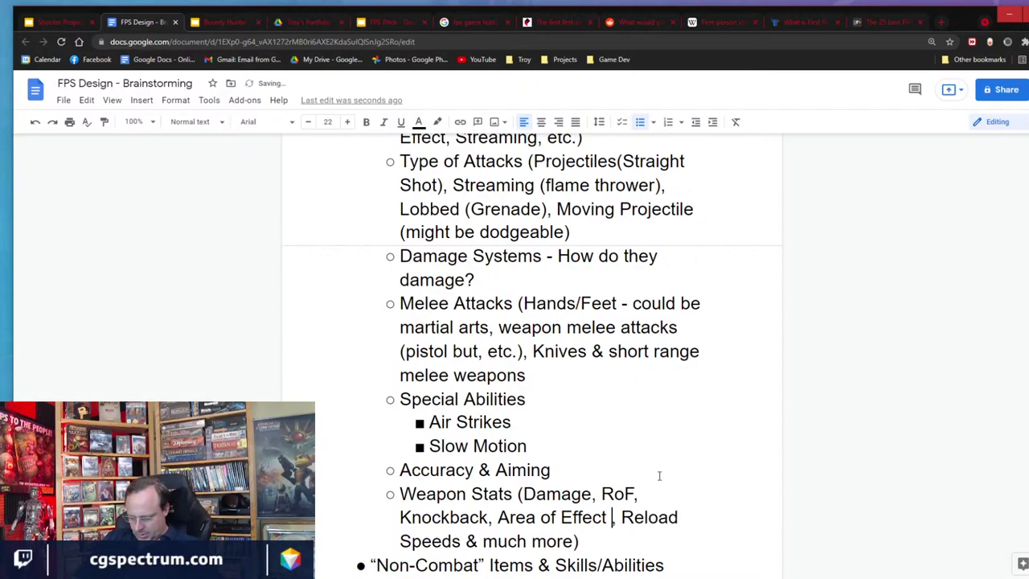
{"action": "type", "text": " cone, "}
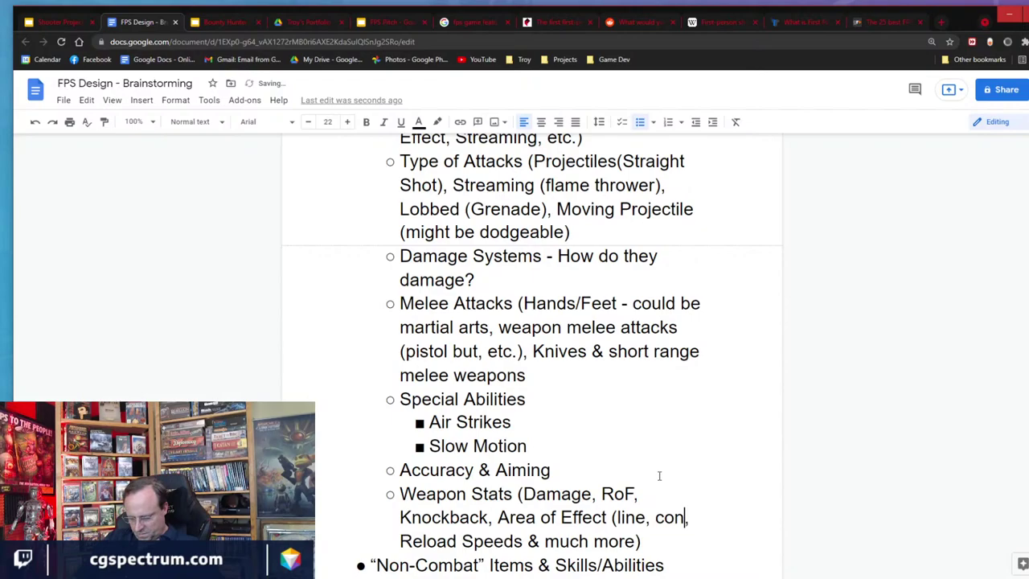
{"action": "type", "text": "circle)"}
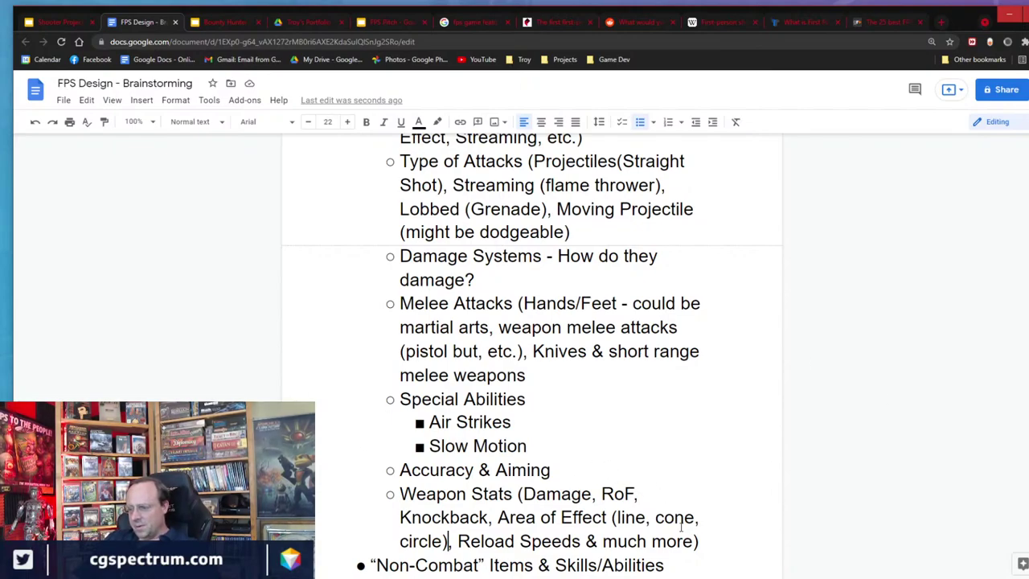
Insert "(penetration?)" after "line" and "/sphere" after "circle" in the Weapon Stats sub-item.
{"action": "left_click", "coordinate": [647, 519]}
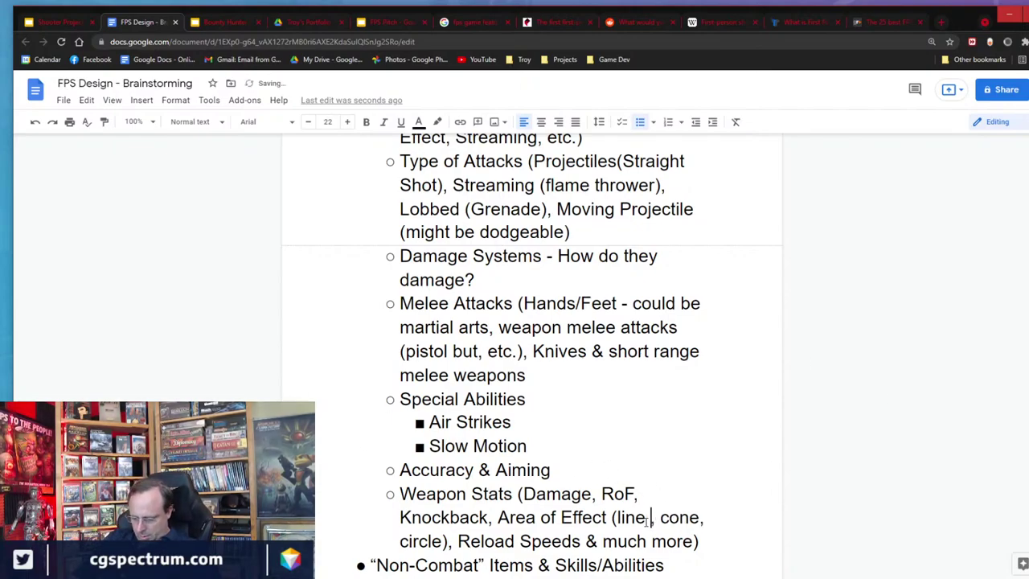
{"action": "type", "text": "(penetration?)"}
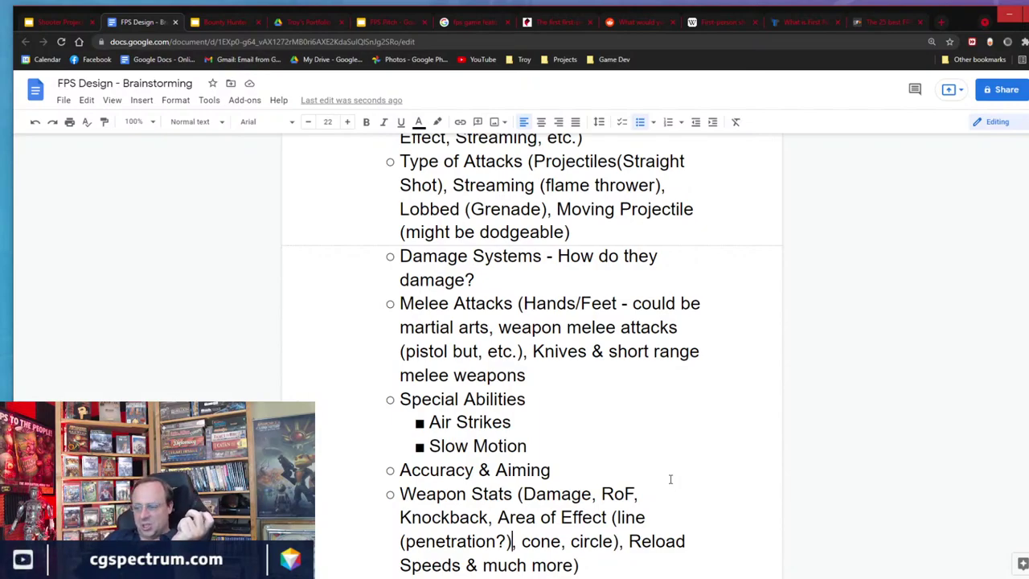
{"action": "scroll", "coordinate": [546, 465], "scroll_direction": "down", "scroll_amount": 3}
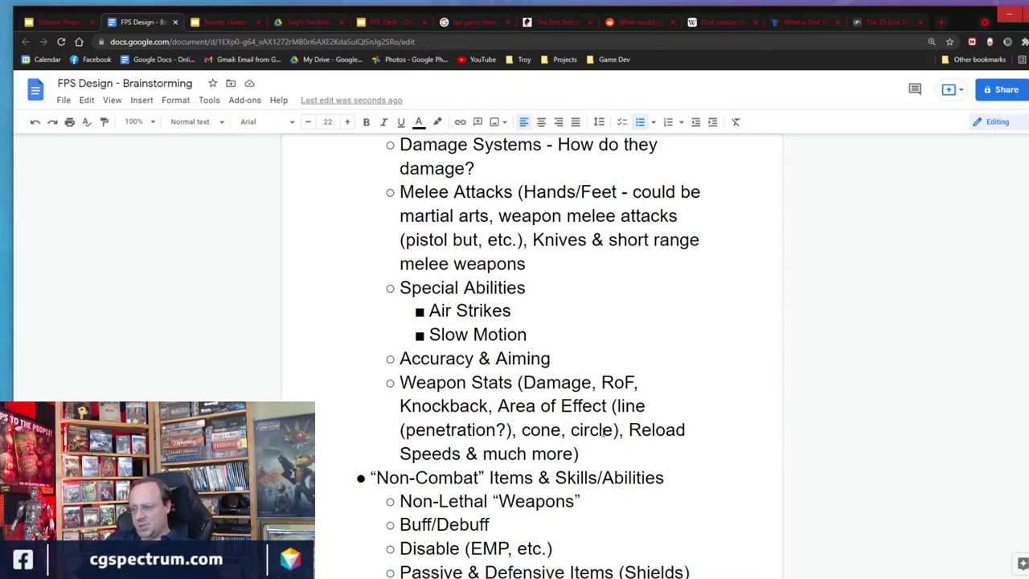
{"action": "type", "text": "/spere"}
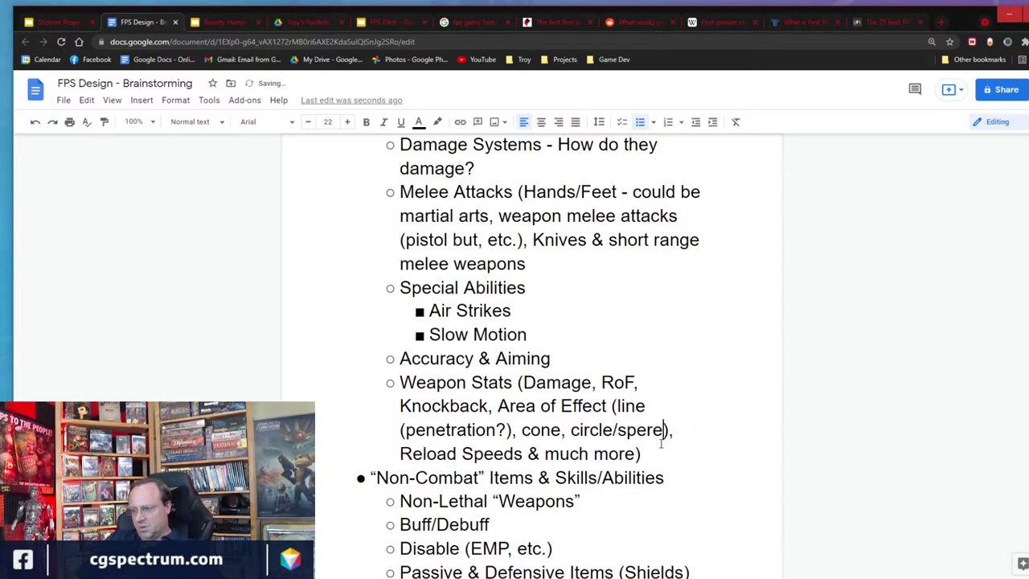
{"action": "key", "text": "Left"}
{"action": "key", "text": "Left"}
{"action": "key", "text": "Left"}
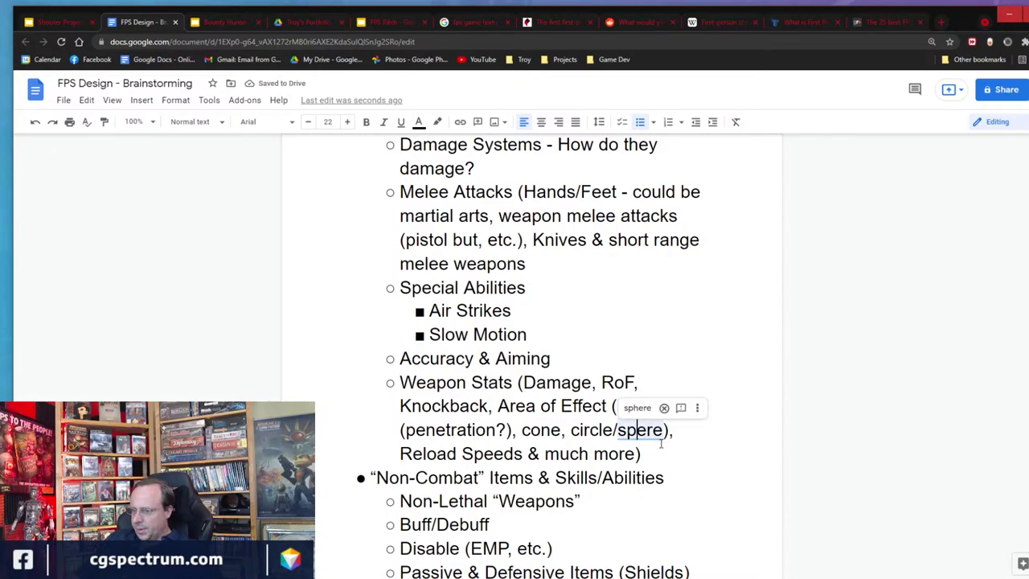
{"action": "type", "text": "h"}
{"action": "key", "text": "Down"}
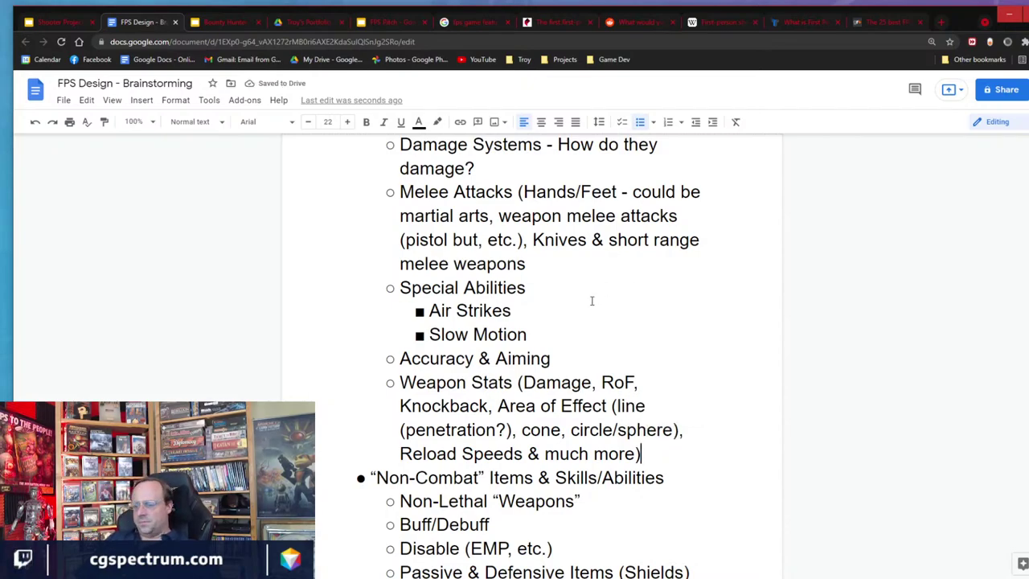
Examine the Recruit entry on the Core Gameplay slide of the Bounty Hunter Pitch presentation.
{"action": "scroll", "coordinate": [586, 378], "scroll_direction": "down", "scroll_amount": 8}
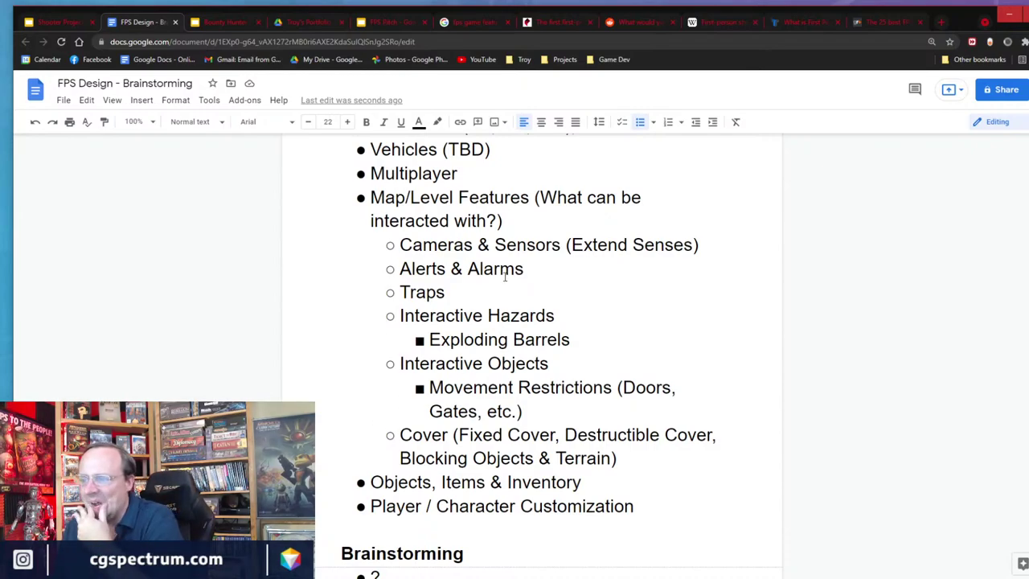
{"action": "left_click", "coordinate": [229, 24]}
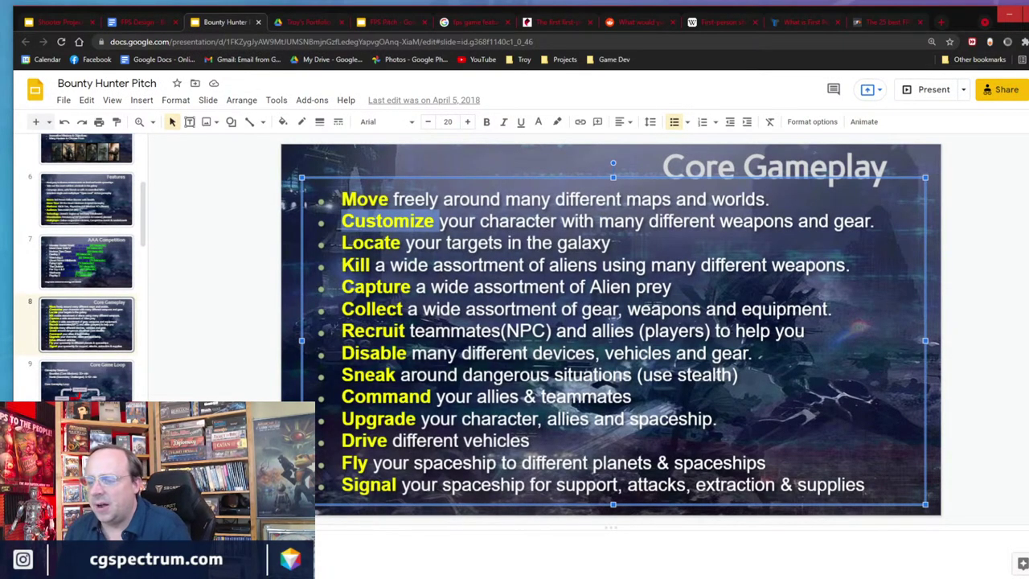
{"action": "double_click", "coordinate": [354, 329]}
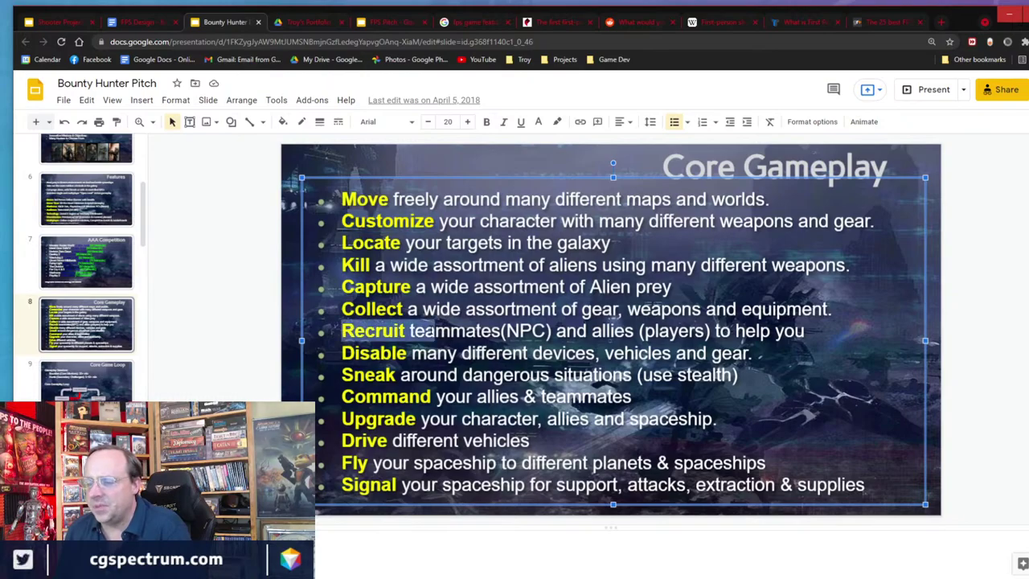
Back in the FPS Design - Brainstorming document, add a "Teams & Teammates?" sub-item under Multiplayer.
{"action": "left_click", "coordinate": [140, 25]}
{"action": "scroll", "coordinate": [415, 386], "scroll_direction": "up", "scroll_amount": 3}
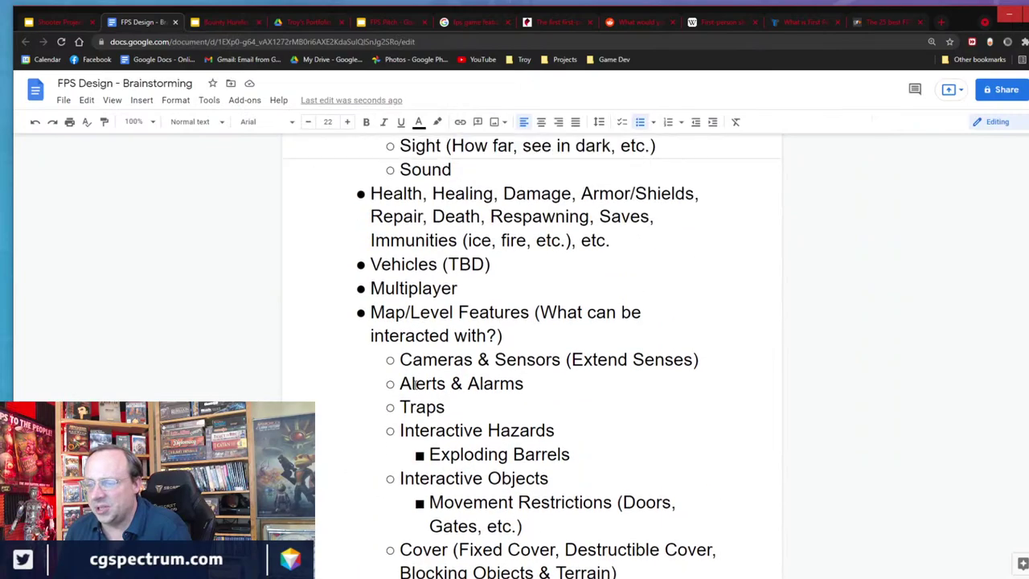
{"action": "scroll", "coordinate": [415, 387], "scroll_direction": "down", "scroll_amount": 3}
{"action": "double_click", "coordinate": [480, 233]}
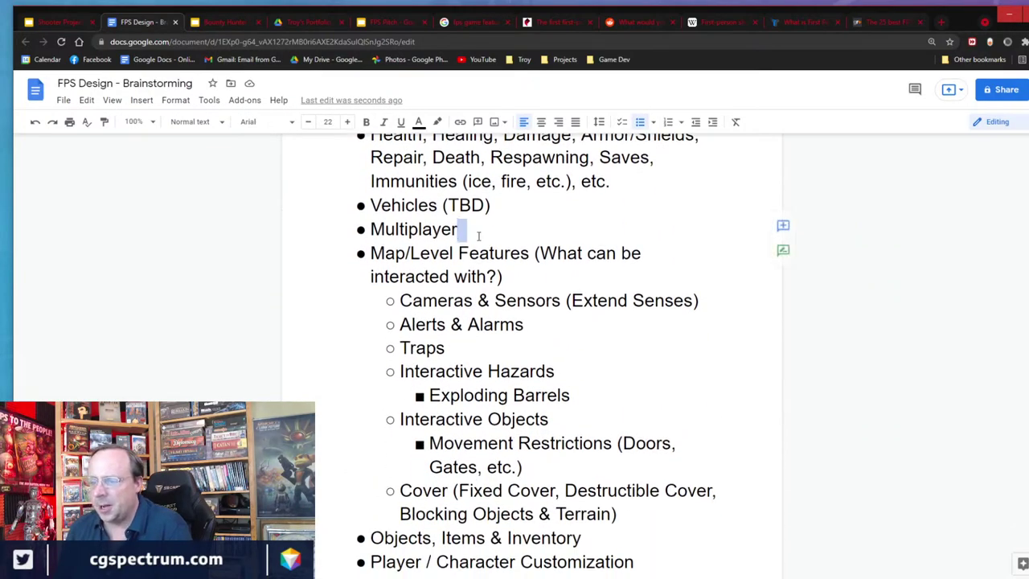
{"action": "key", "text": "Return"}
{"action": "key", "text": "Tab"}
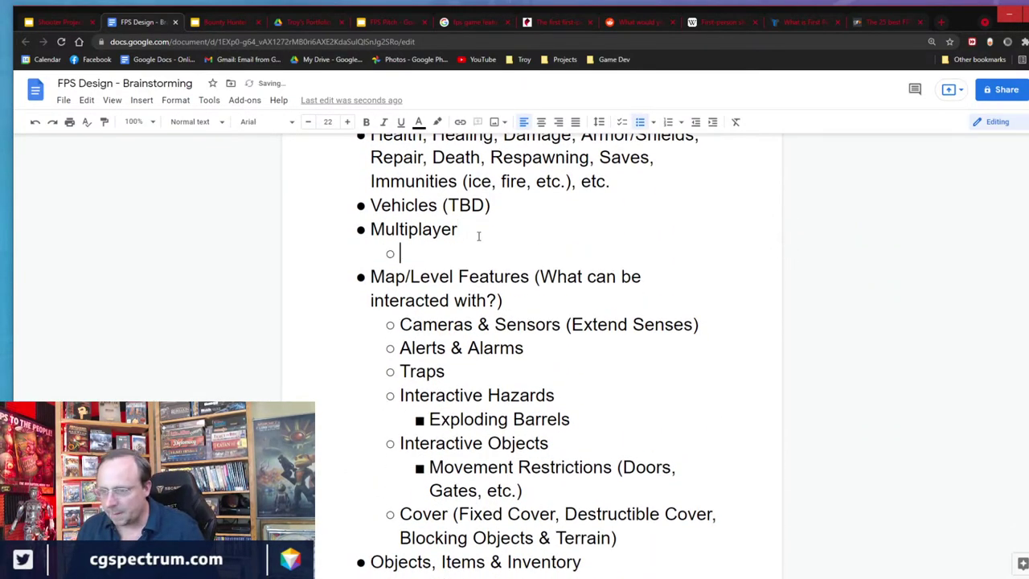
{"action": "type", "text": "Teams & "}
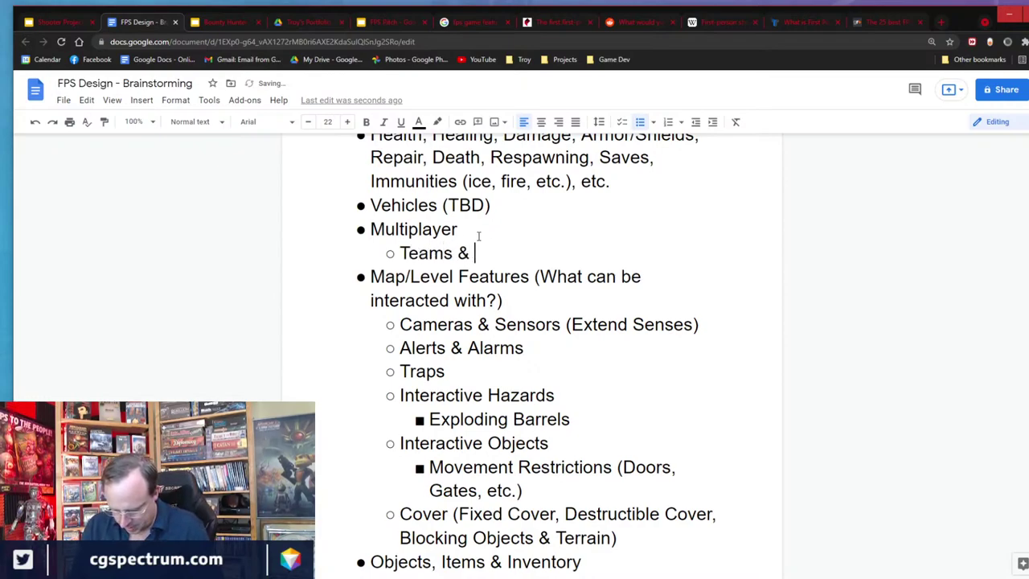
{"action": "type", "text": "Teammates>?"}
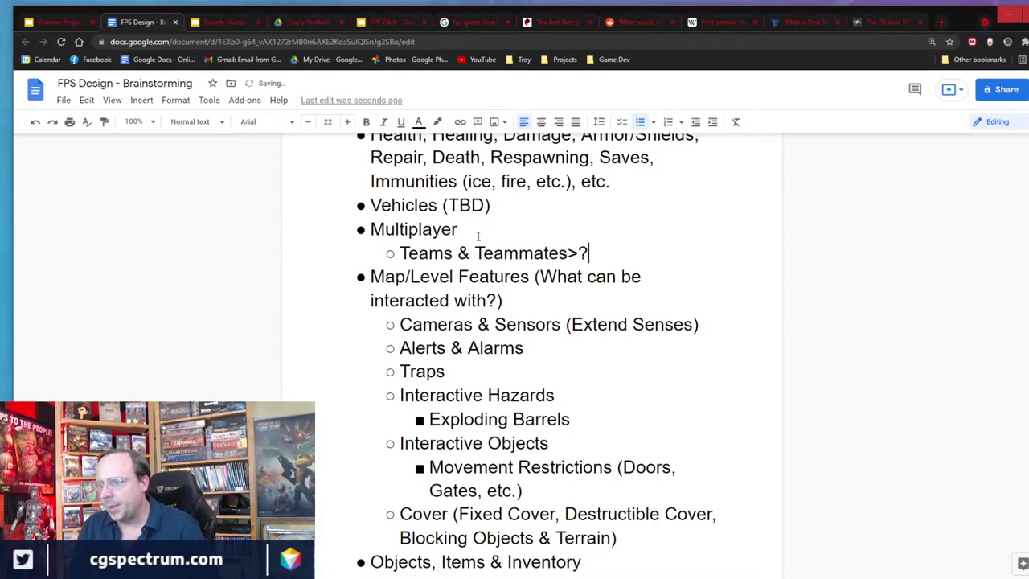
{"action": "key", "text": "BackSpace"}
{"action": "key", "text": "BackSpace"}
{"action": "type", "text": "?"}
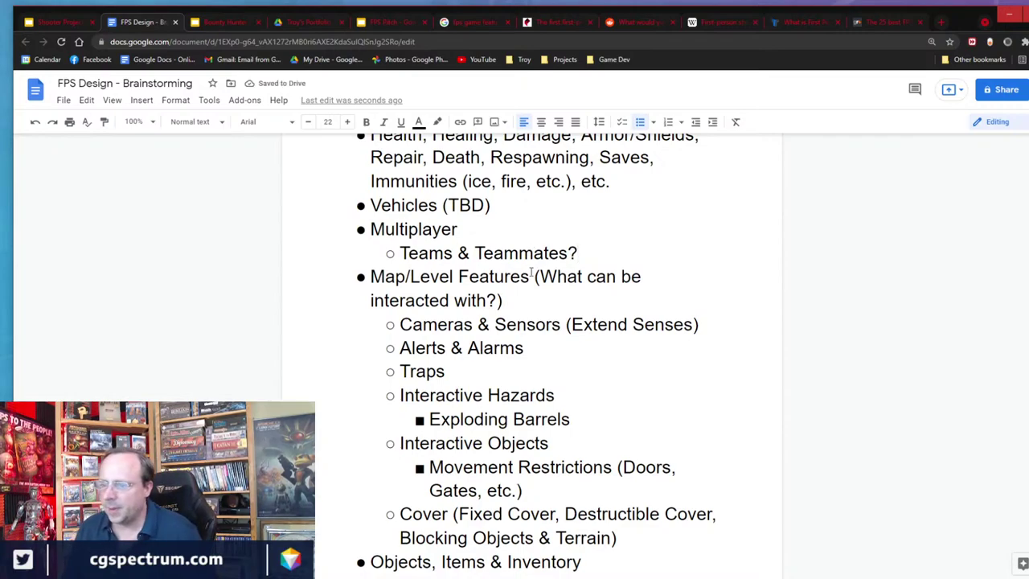
Add a "Player Character" bullet directly above Player Movement in the Common FPS Features list.
{"action": "scroll", "coordinate": [544, 304], "scroll_direction": "up", "scroll_amount": 3}
{"action": "scroll", "coordinate": [544, 304], "scroll_direction": "up", "scroll_amount": 10}
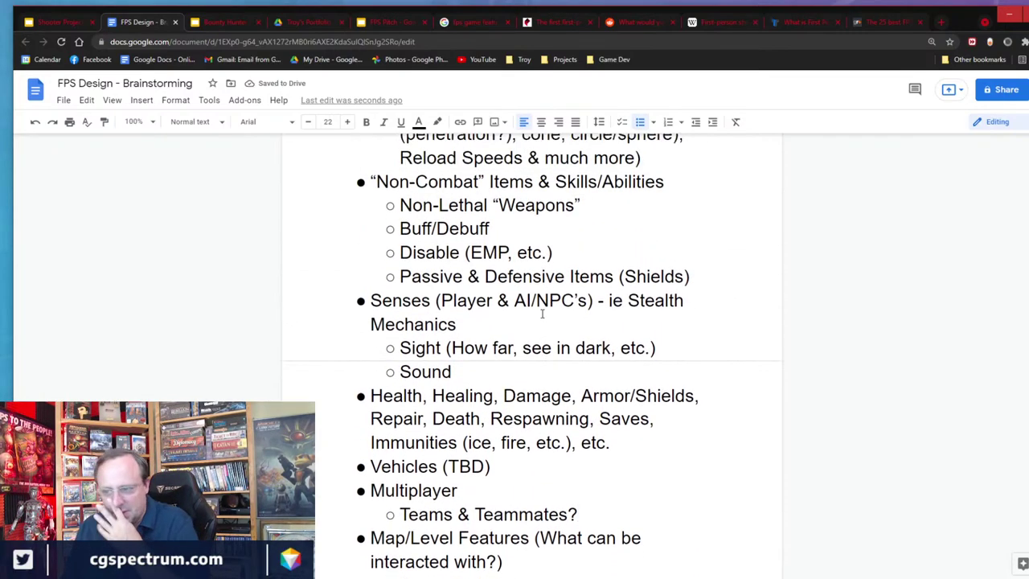
{"action": "scroll", "coordinate": [540, 318], "scroll_direction": "up", "scroll_amount": 5}
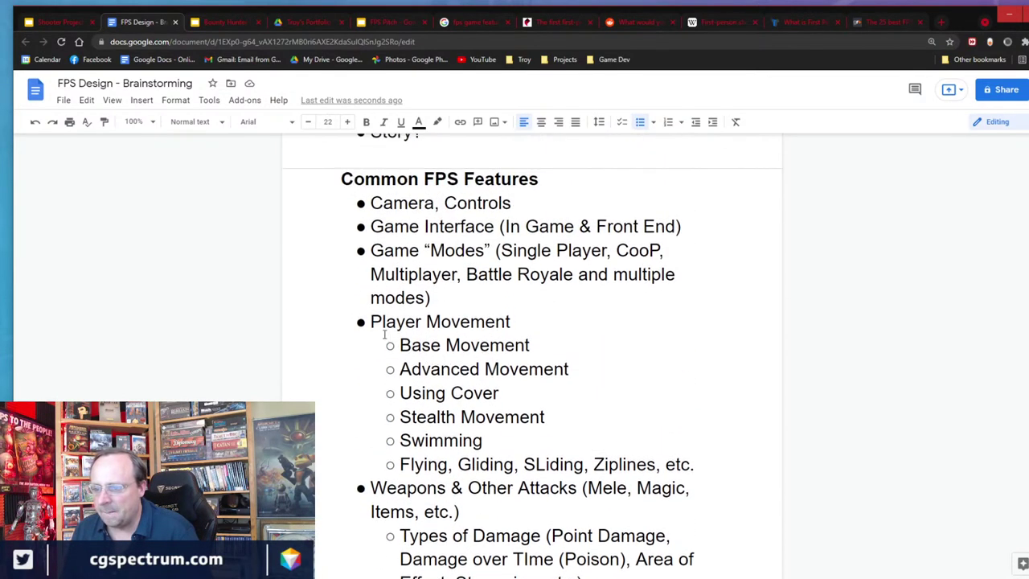
{"action": "left_click", "coordinate": [370, 322]}
{"action": "key", "text": "Return"}
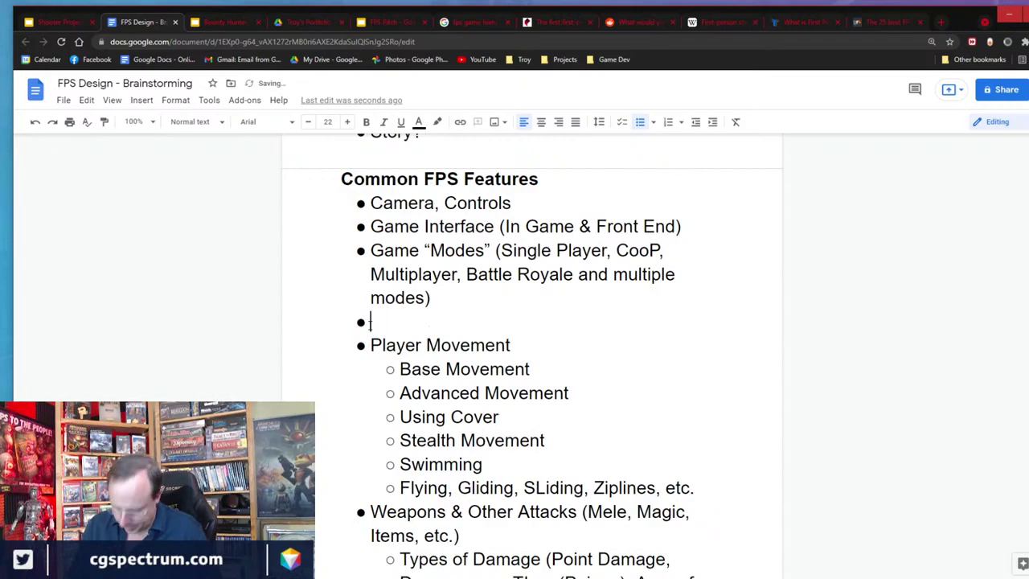
{"action": "type", "text": "Player Character"}
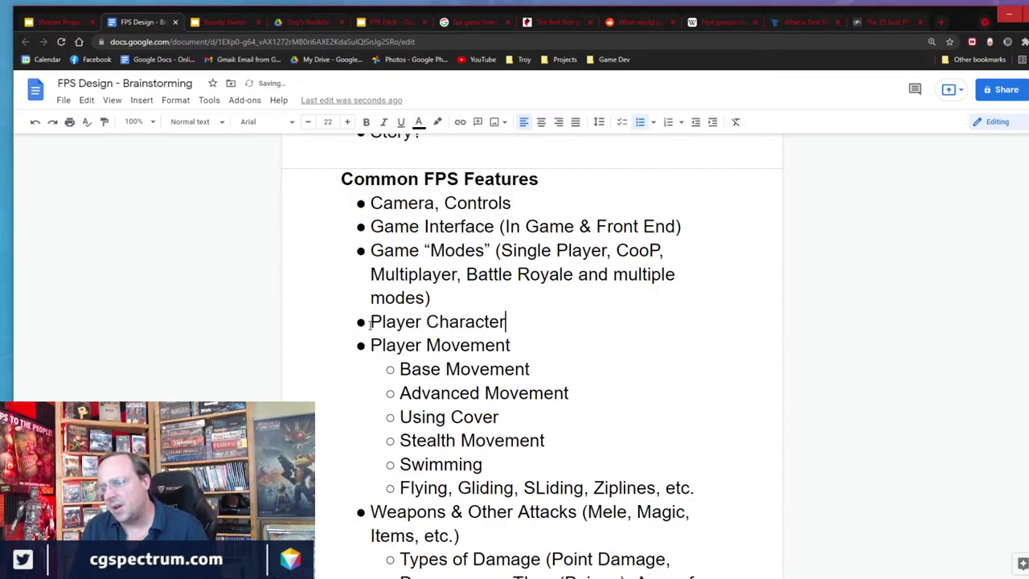
Add a "Character Class (TBD)" sub-item under the Player Character bullet.
{"action": "key", "text": "Return"}
{"action": "key", "text": "Tab"}
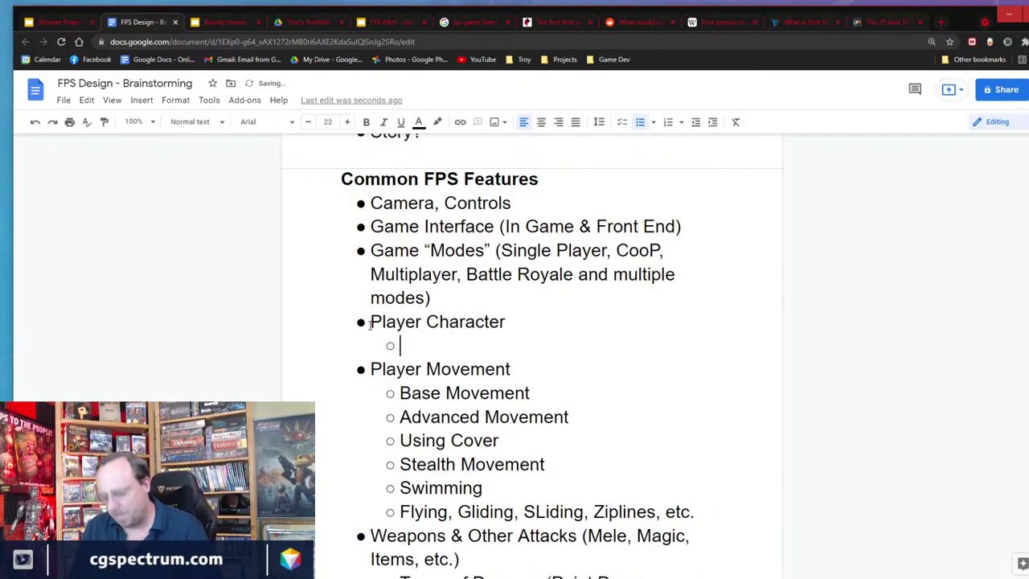
{"action": "type", "text": "Character Class"}
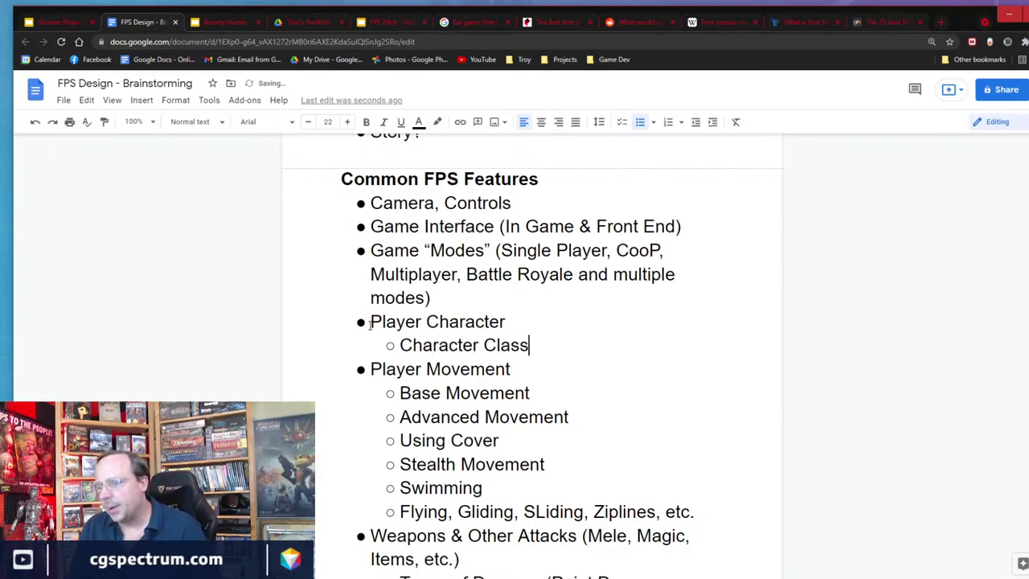
{"action": "type", "text": " (TBD)"}
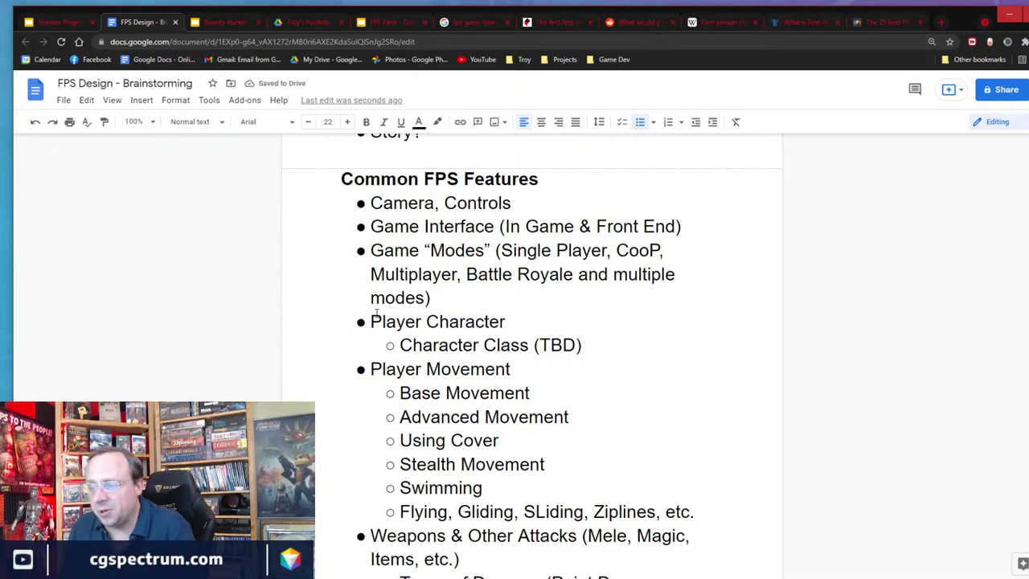
Add a "Player Character Stats" sub-item below Character Class (TBD), correcting the capitalization of "Stats".
{"action": "key", "text": "Return"}
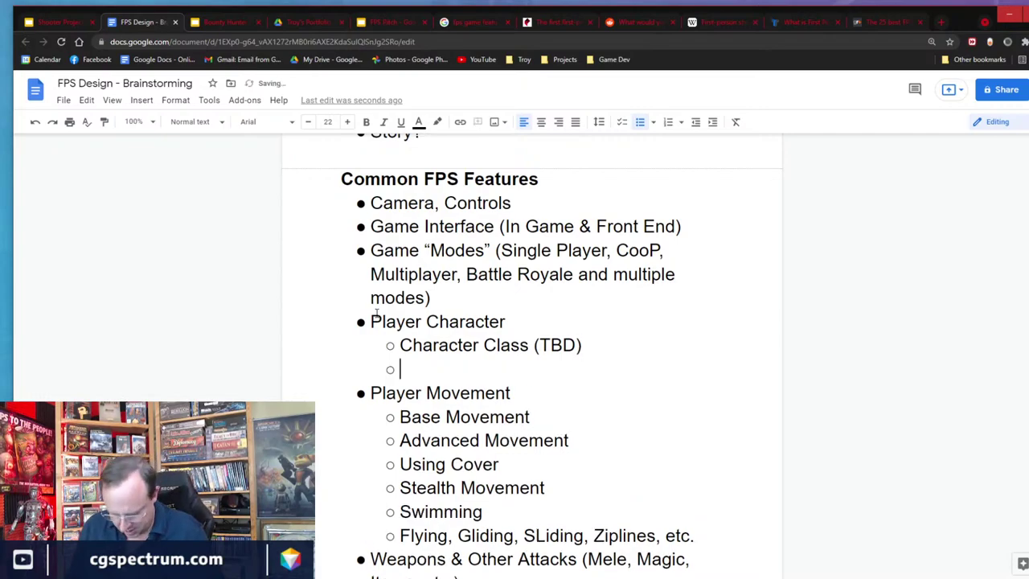
{"action": "type", "text": "Player C"}
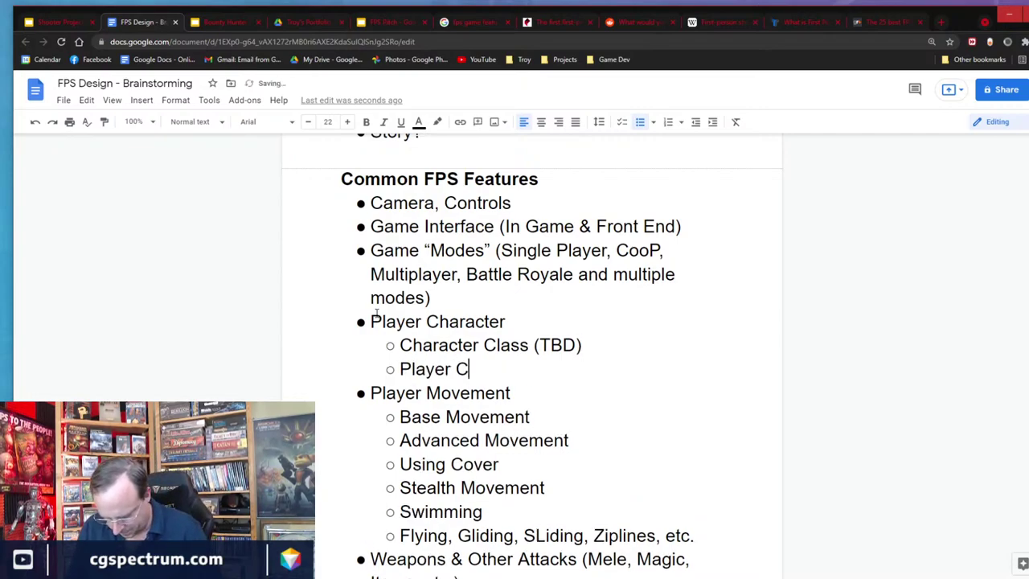
{"action": "type", "text": "haracter STats"}
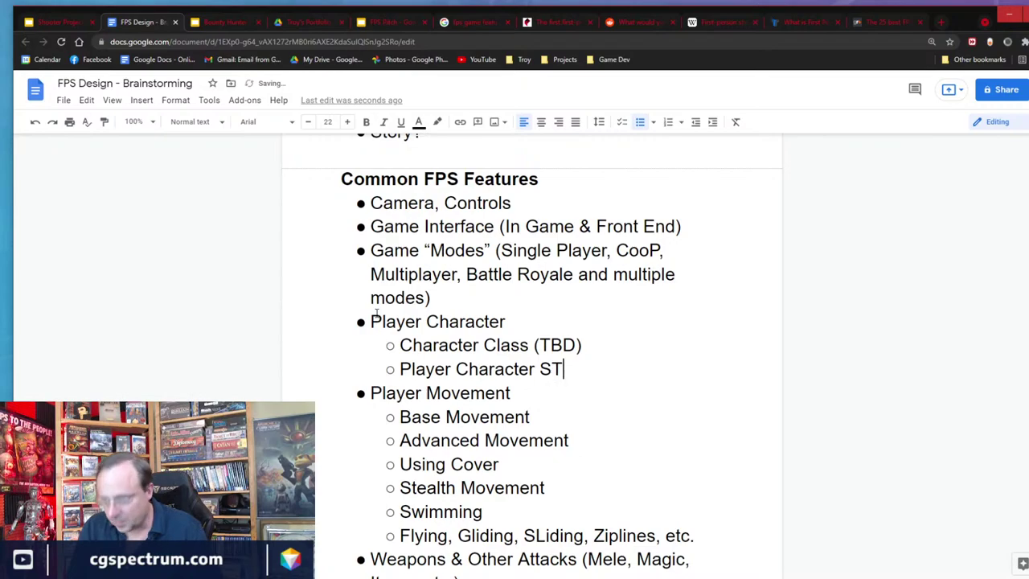
{"action": "key", "text": "BackSpace"}
{"action": "key", "text": "BackSpace"}
{"action": "key", "text": "BackSpace"}
{"action": "key", "text": "BackSpace"}
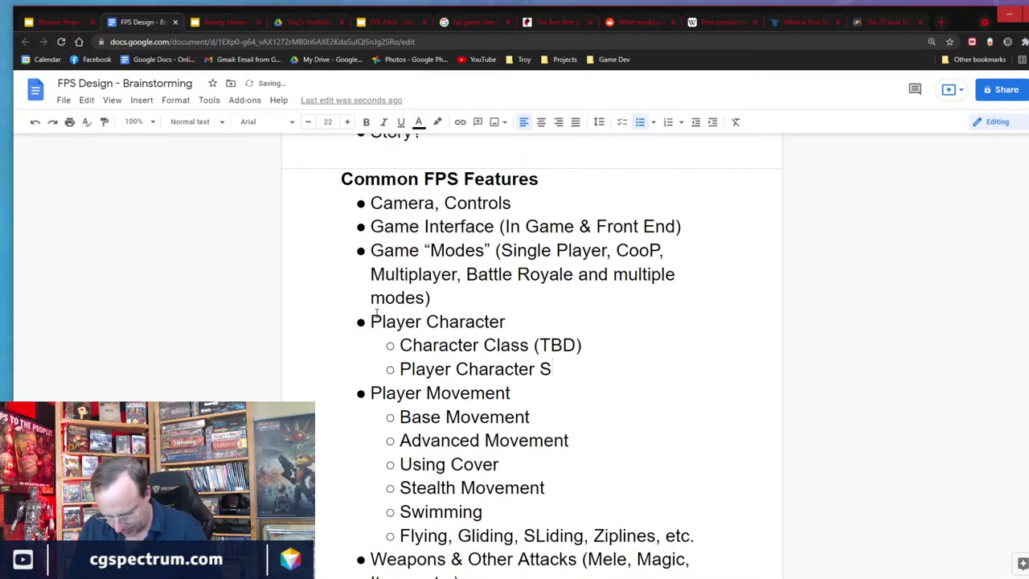
{"action": "type", "text": "tats"}
Add a "Player Upgrades & Progression (TBD)" sub-item below Player Character Stats, correcting the misspellings in it.
{"action": "key", "text": "Return"}
{"action": "type", "text": "P"}
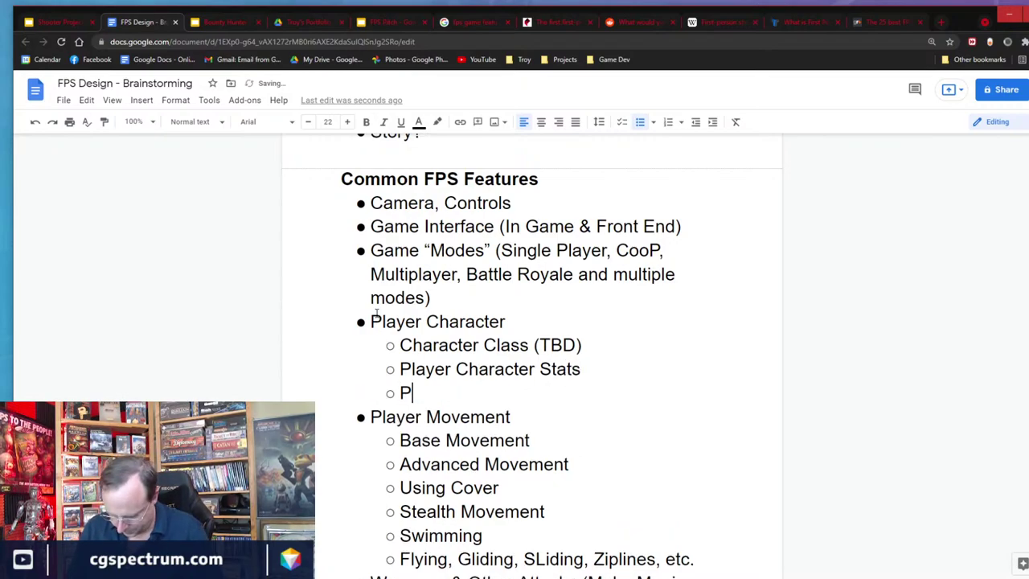
{"action": "type", "text": "layeyr"}
{"action": "key", "text": "BackSpace"}
{"action": "key", "text": "BackSpace"}
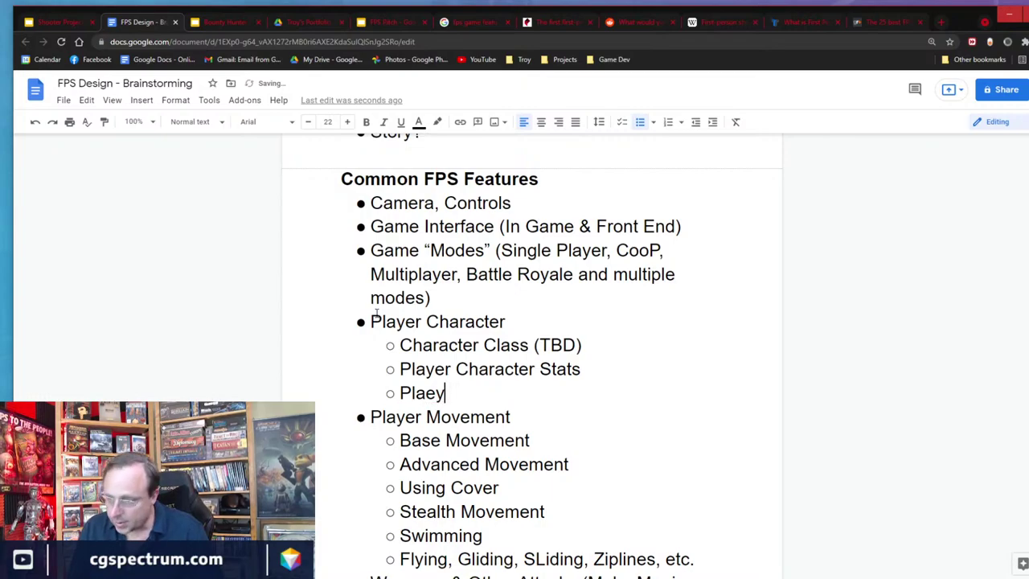
{"action": "key", "text": "BackSpace"}
{"action": "key", "text": "BackSpace"}
{"action": "key", "text": "BackSpace"}
{"action": "type", "text": "yer Upg"}
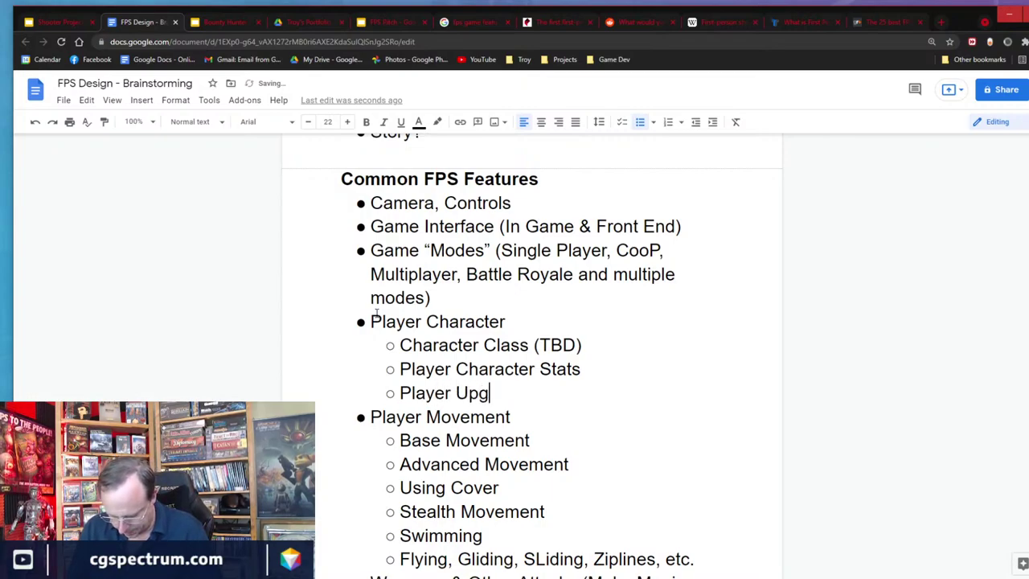
{"action": "type", "text": "rades & Progewess"}
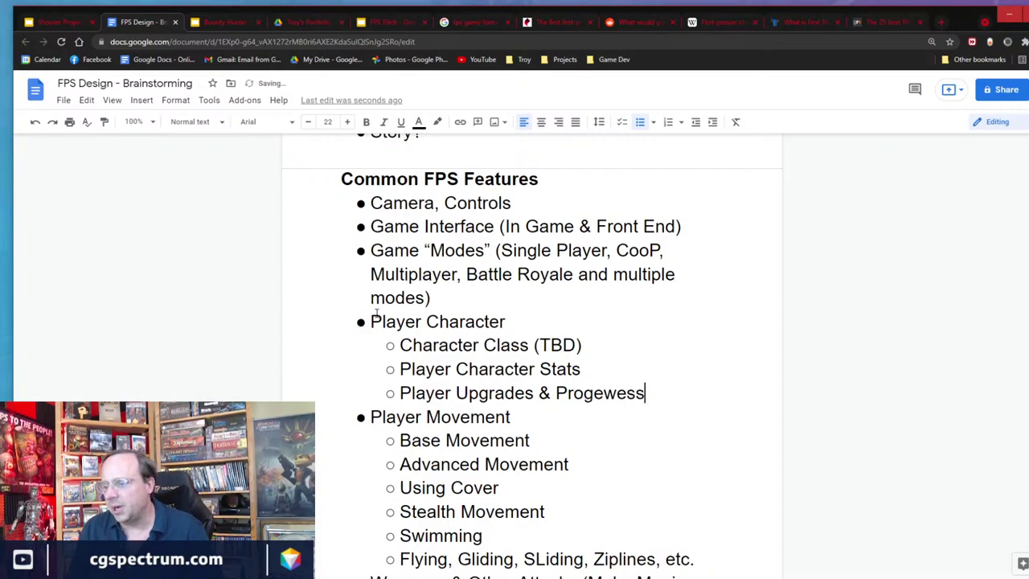
{"action": "key", "text": "BackSpace"}
{"action": "key", "text": "BackSpace"}
{"action": "key", "text": "BackSpace"}
{"action": "key", "text": "BackSpace"}
{"action": "type", "text": "ssi"}
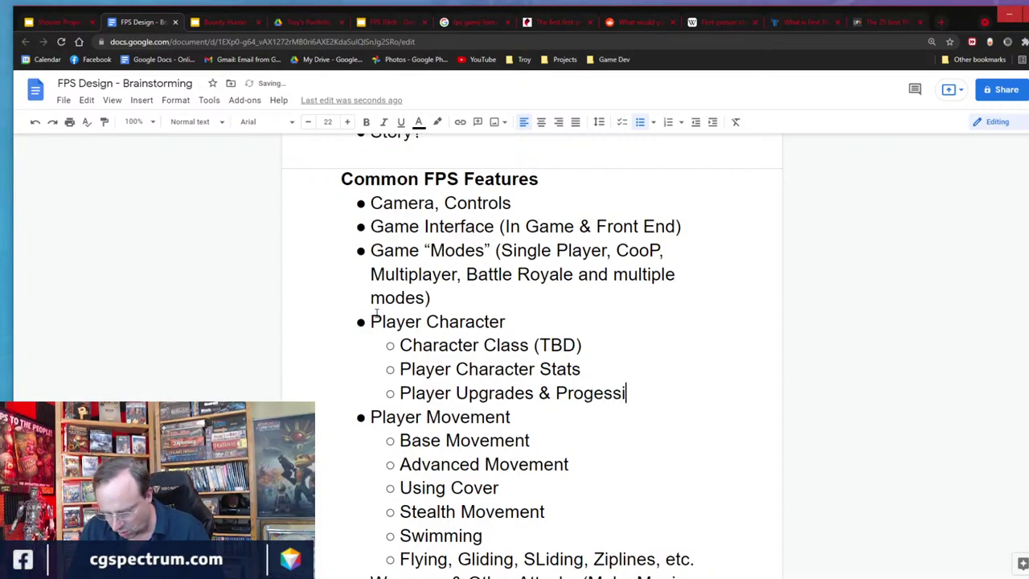
{"action": "type", "text": "on (TBD)"}
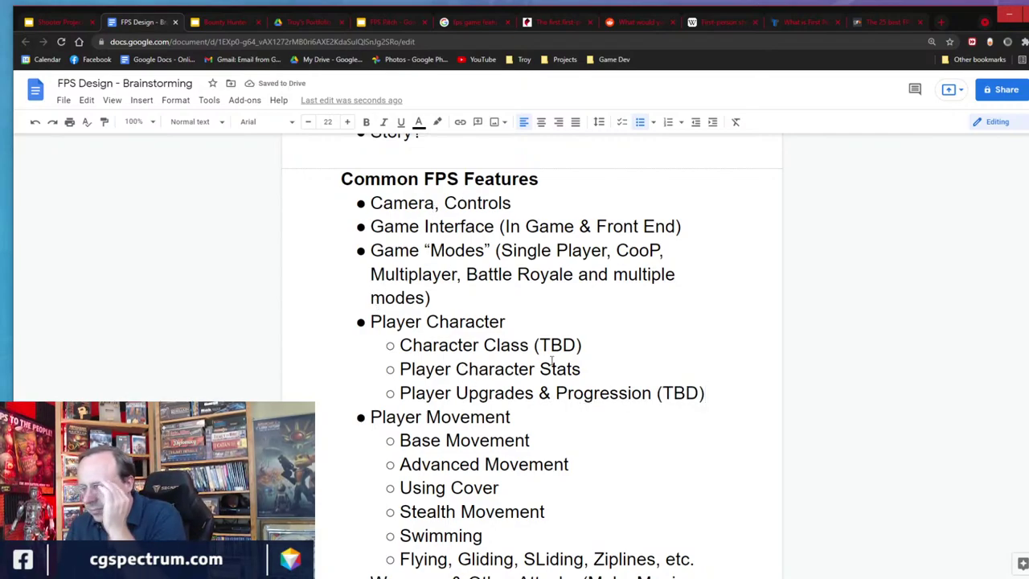
{"action": "left_click", "coordinate": [495, 392]}
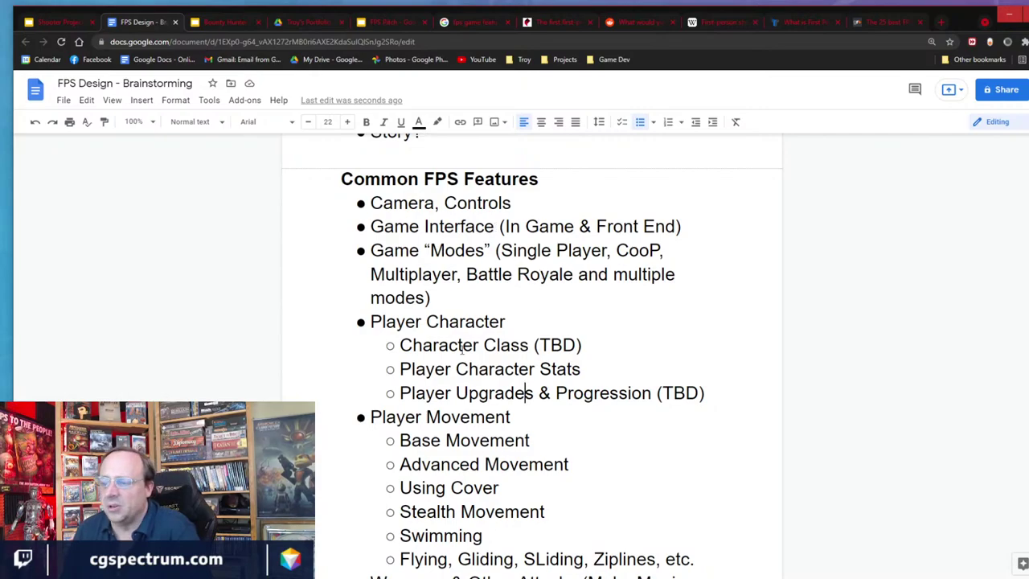
{"action": "left_click", "coordinate": [536, 310]}
{"action": "left_click", "coordinate": [532, 322]}
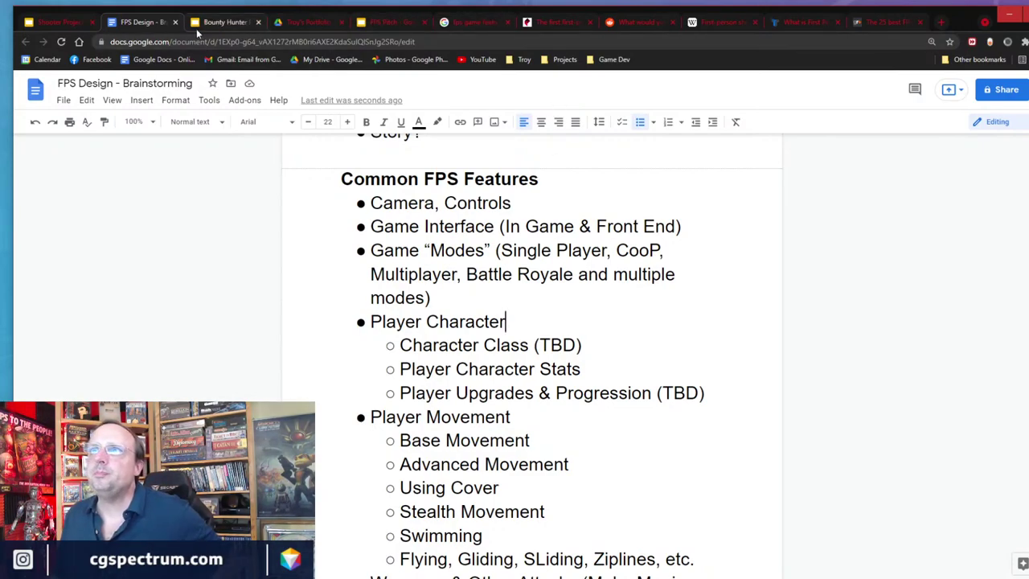
Switch to the Core Gameplay slide of the Bounty Hunter Pitch presentation.
{"action": "left_click", "coordinate": [224, 22]}
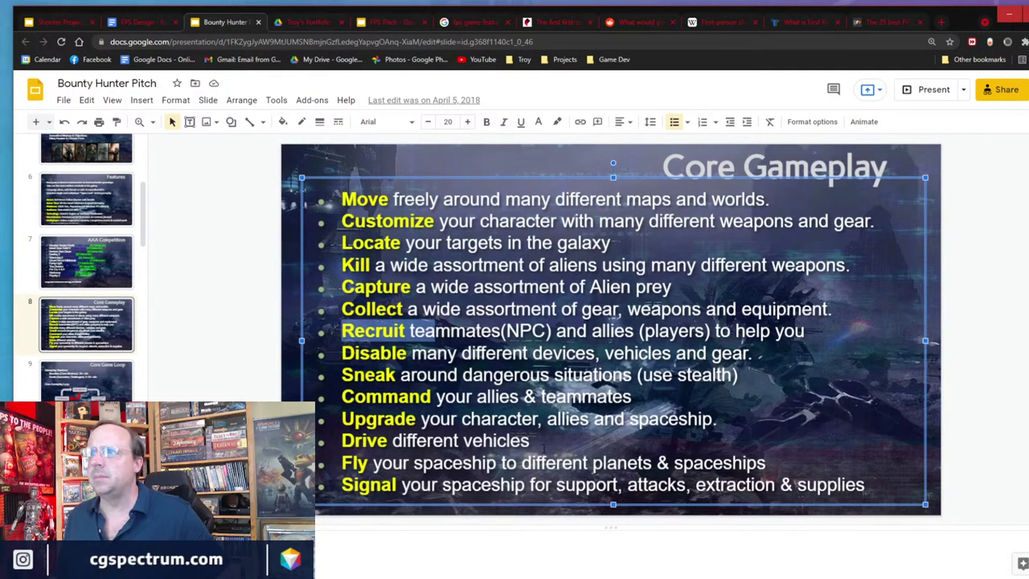
Return to the FPS Design - Brainstorming document and add a "Commanding Teammates (TBD)" sub-item under Teams & Teammates?
{"action": "left_click", "coordinate": [143, 22]}
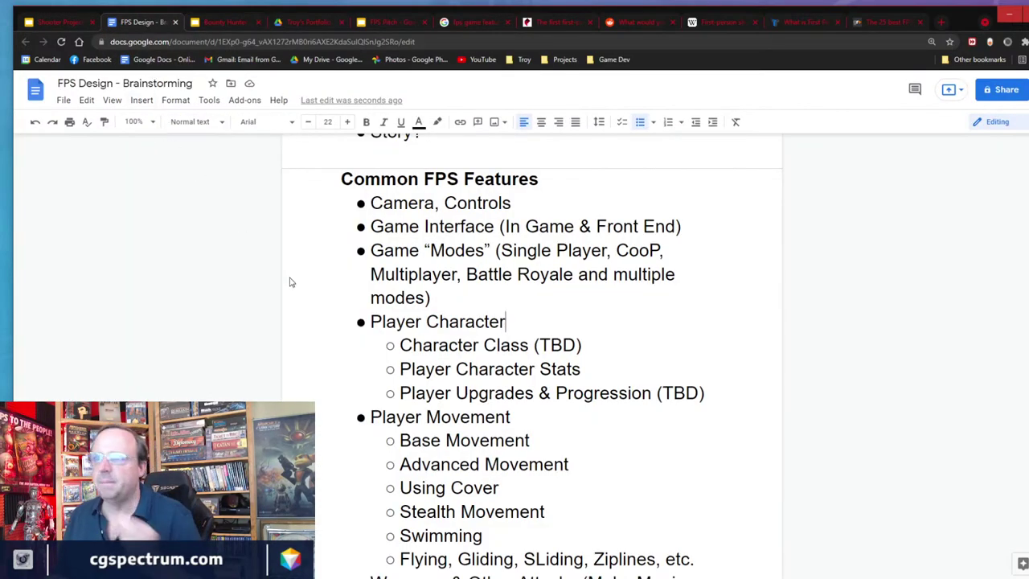
{"action": "scroll", "coordinate": [563, 441], "scroll_direction": "down", "scroll_amount": 2}
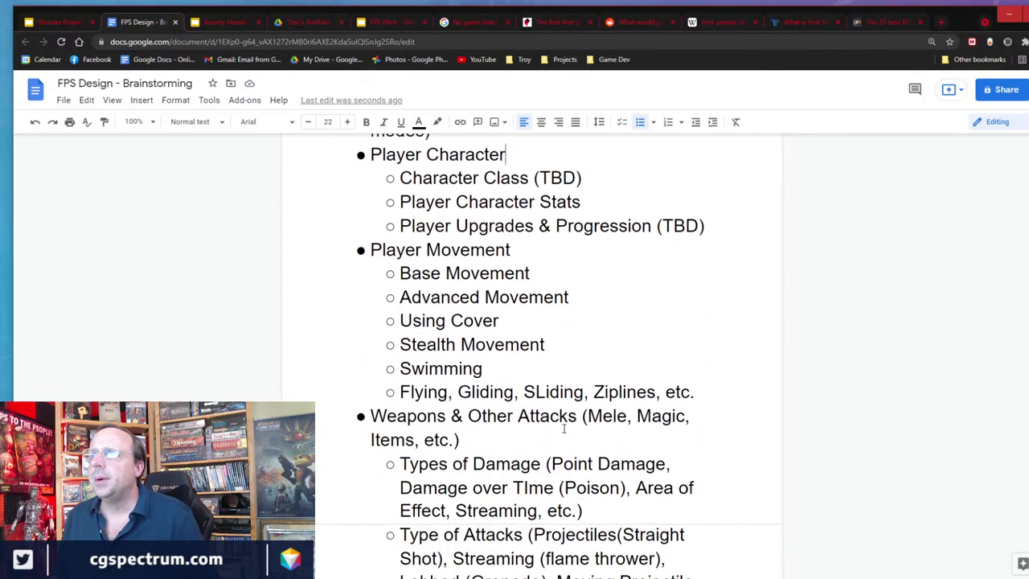
{"action": "scroll", "coordinate": [553, 394], "scroll_direction": "down", "scroll_amount": 8}
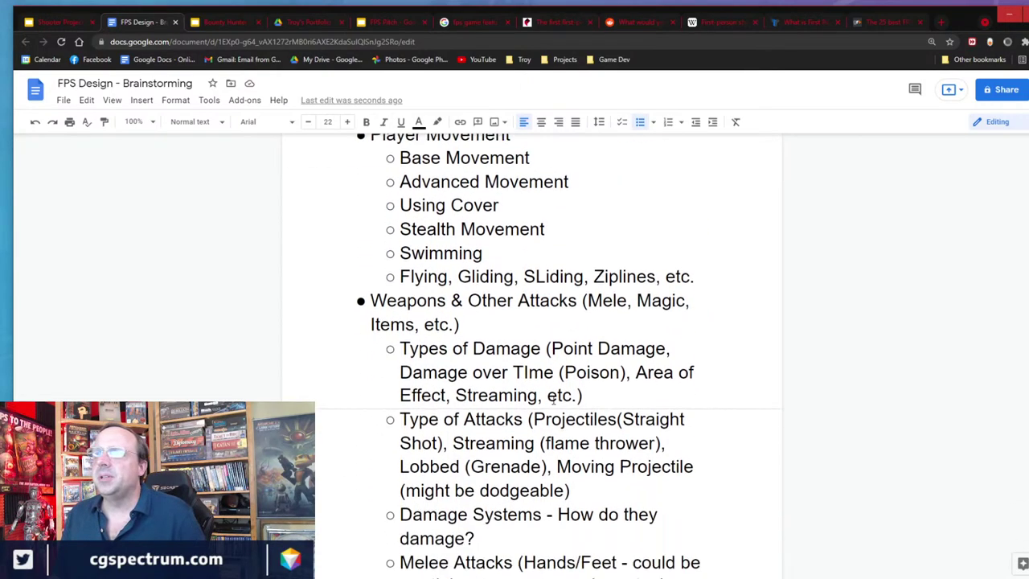
{"action": "scroll", "coordinate": [551, 412], "scroll_direction": "down", "scroll_amount": 2}
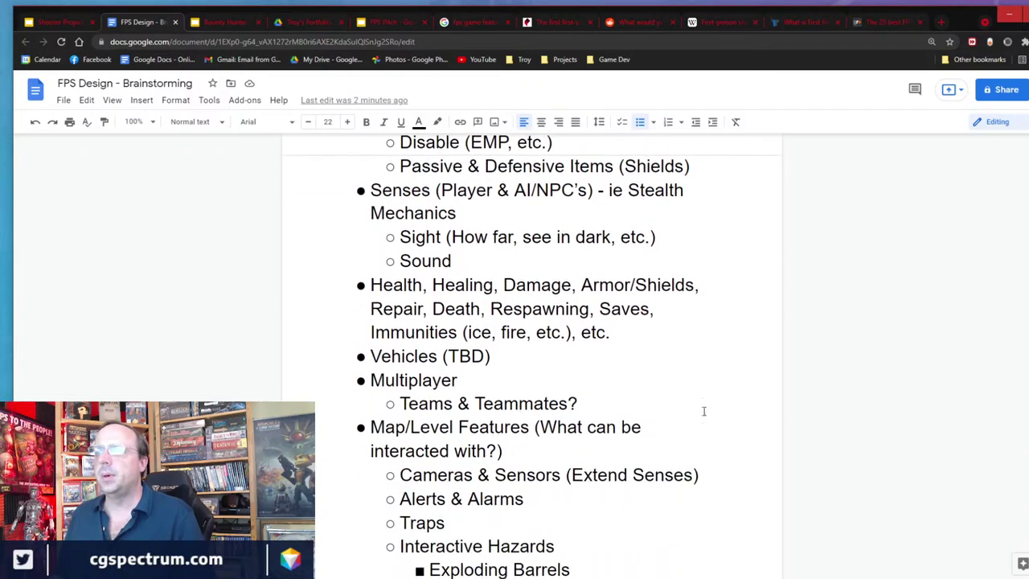
{"action": "left_click", "coordinate": [624, 406]}
{"action": "key", "text": "Return"}
{"action": "key", "text": "Tab"}
{"action": "type", "text": "C"}
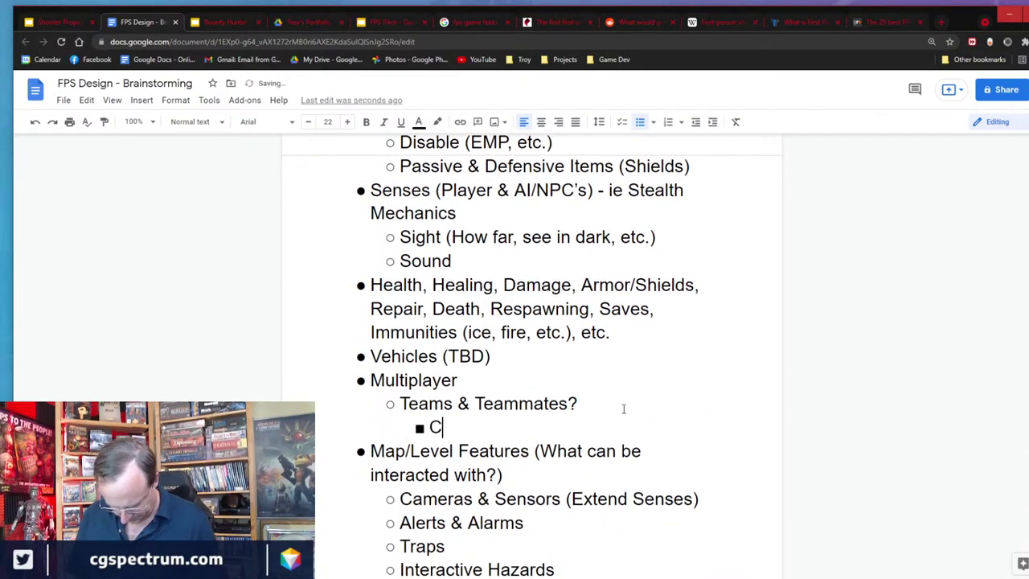
{"action": "type", "text": "ommanding Teammates "}
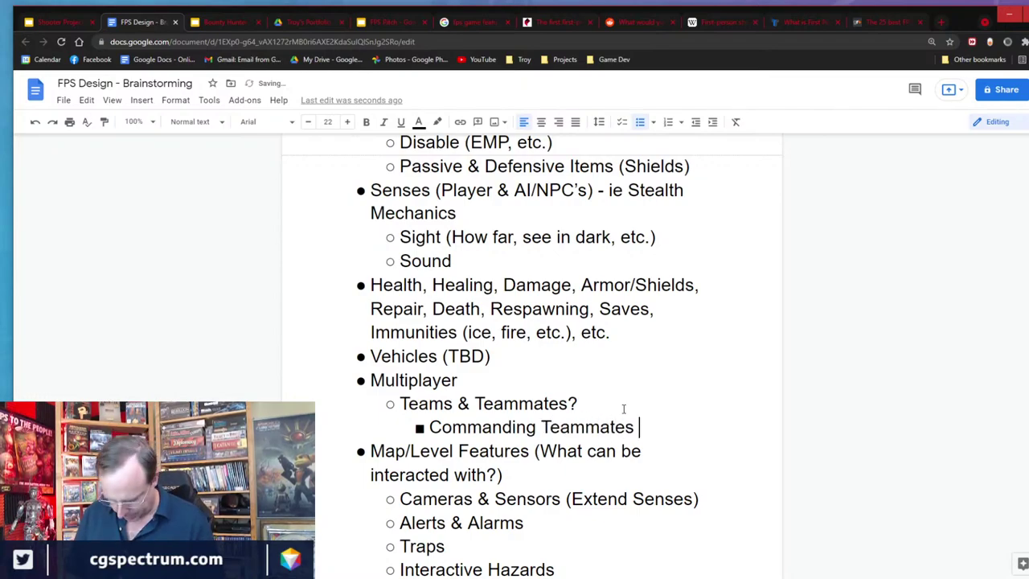
{"action": "type", "text": "8"}
{"action": "key", "text": "BackSpace"}
{"action": "type", "text": "(TBD"}
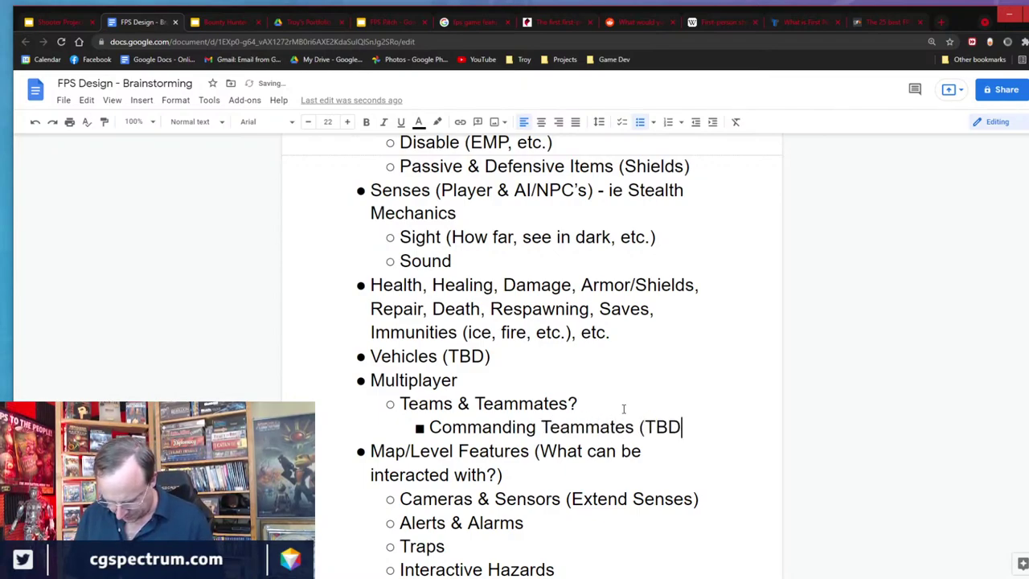
{"action": "type", "text": ")"}
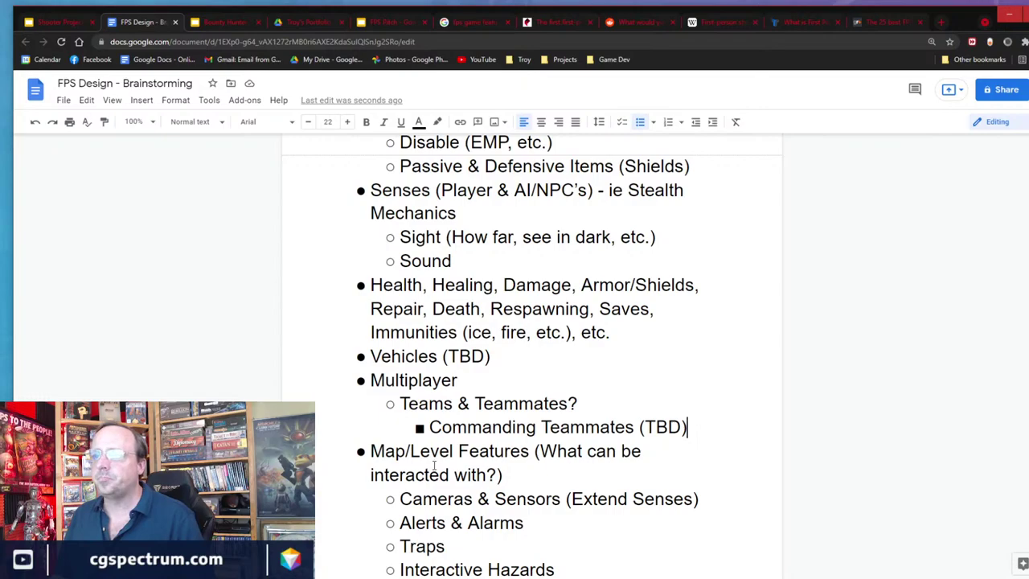
Promote the "Teams & Teammates?" item and its Commanding Teammates sub-item by one list level, out of the Multiplayer bullet.
{"action": "left_click_drag", "start_coordinate": [692, 432], "coordinate": [396, 409]}
{"action": "key", "text": "shift+Tab"}
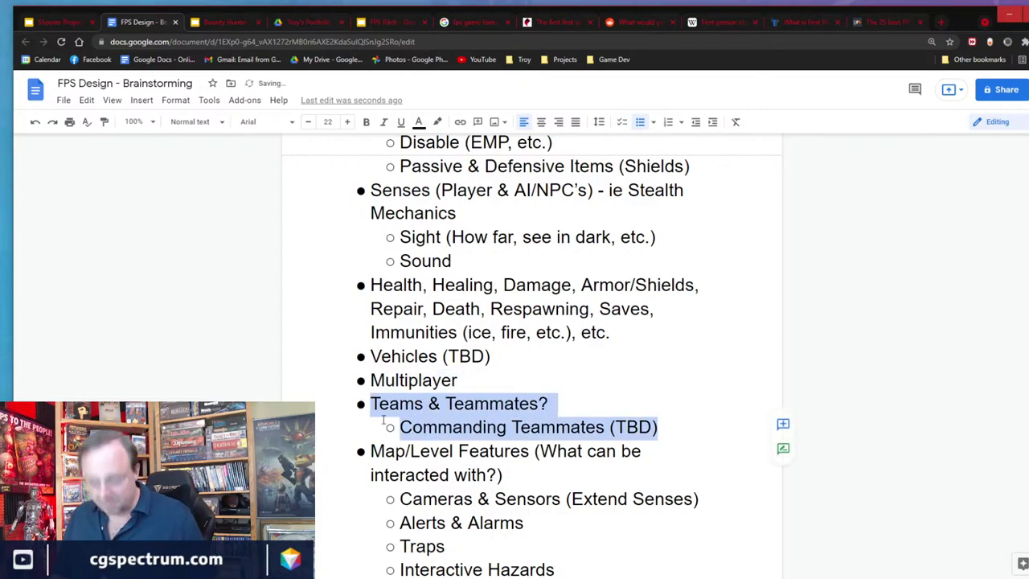
{"action": "left_click", "coordinate": [484, 520]}
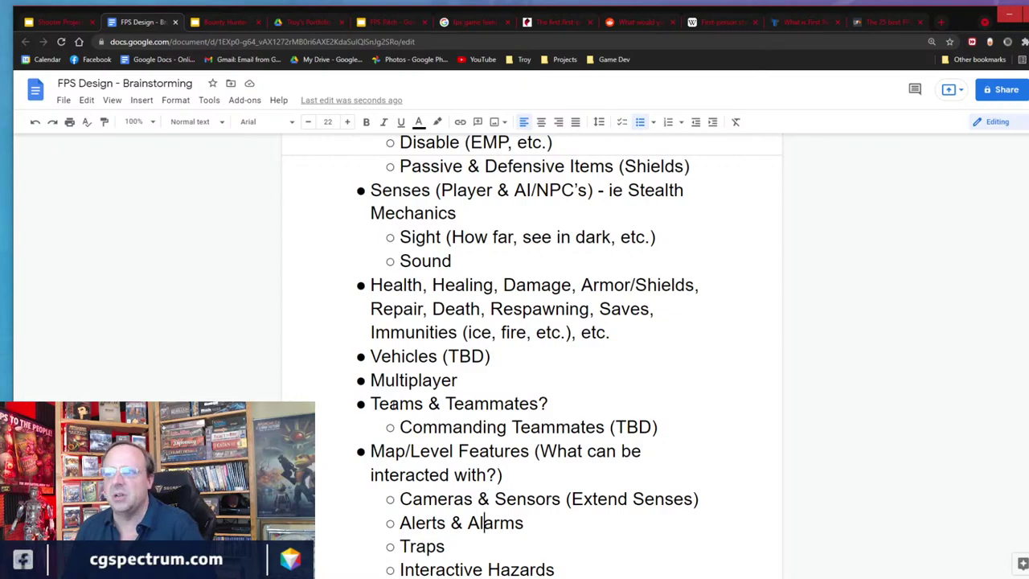
{"action": "key", "text": "Left"}
{"action": "key", "text": "Left"}
{"action": "key", "text": "Left"}
{"action": "key", "text": "Left"}
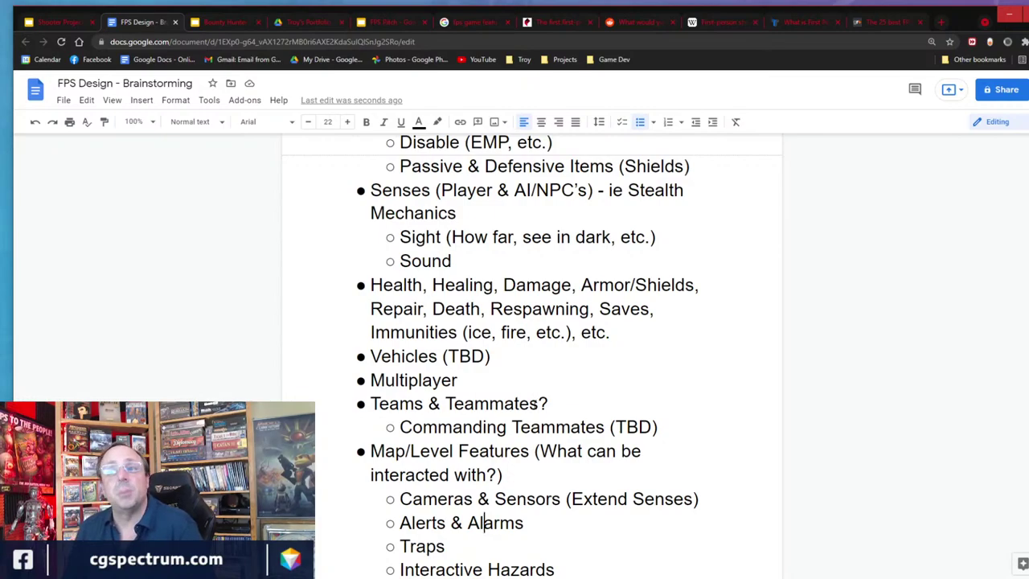
{"action": "scroll", "coordinate": [552, 394], "scroll_direction": "down", "scroll_amount": 4}
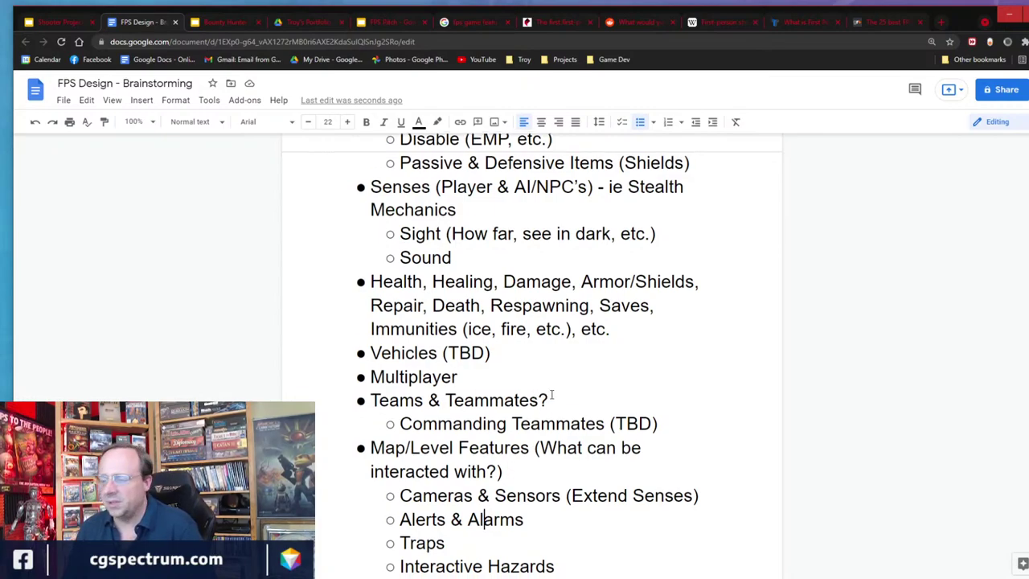
{"action": "scroll", "coordinate": [551, 394], "scroll_direction": "up", "scroll_amount": 6}
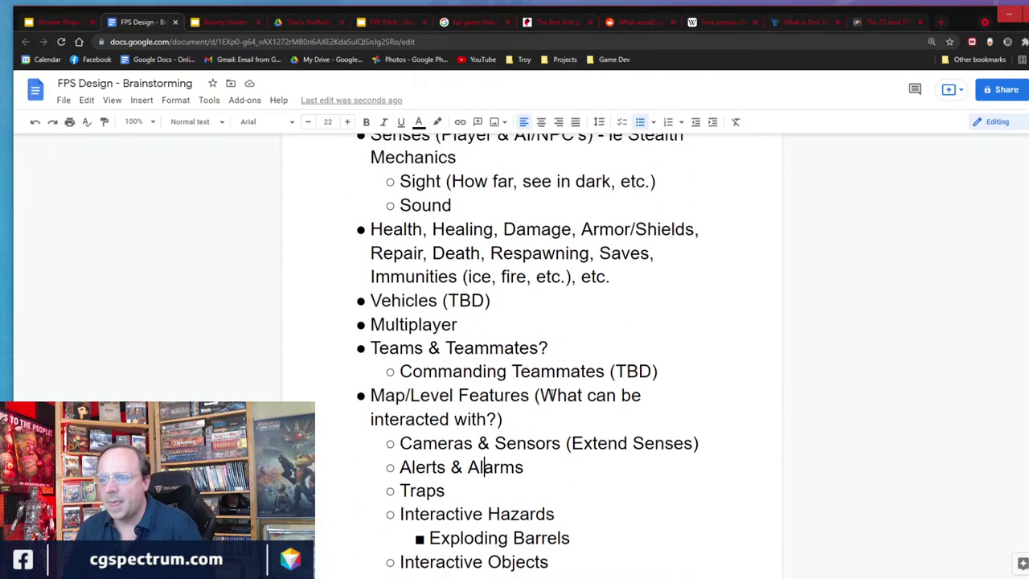
Review the Core Game Loop and "Typical" Mission Loop slides of the Bounty Hunter Pitch presentation.
{"action": "left_click", "coordinate": [207, 24]}
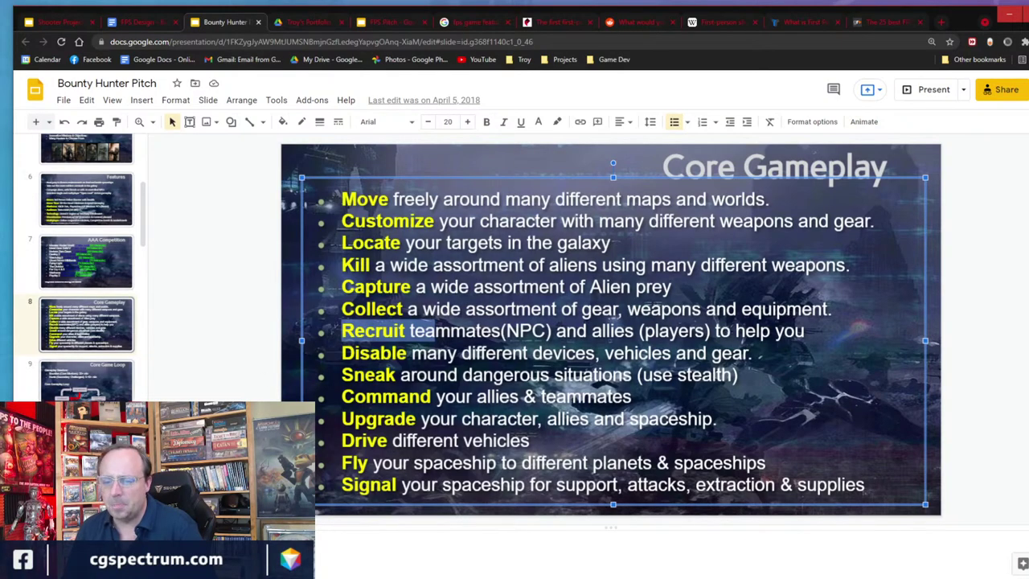
{"action": "left_click", "coordinate": [102, 386]}
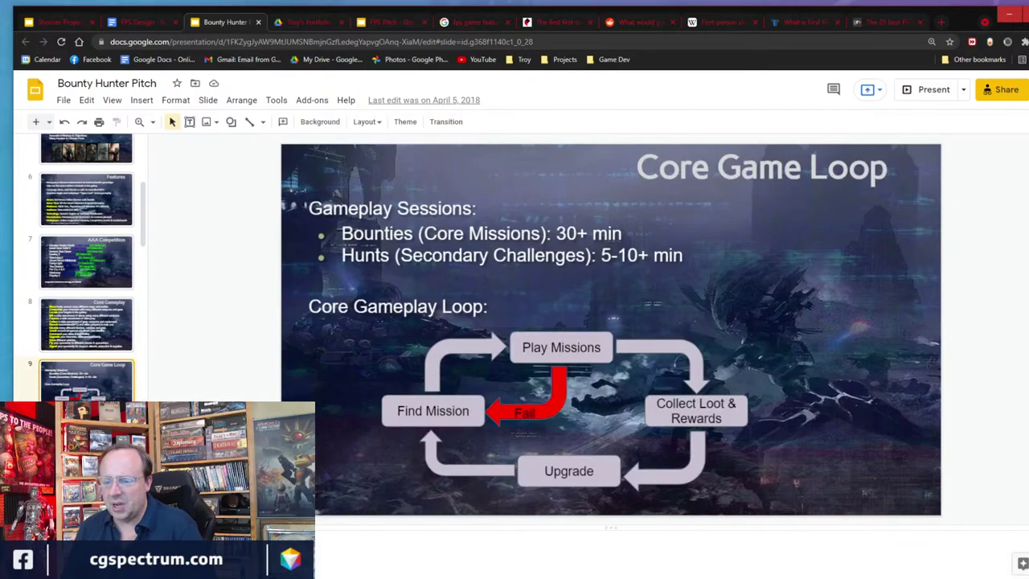
{"action": "key", "text": "Down"}
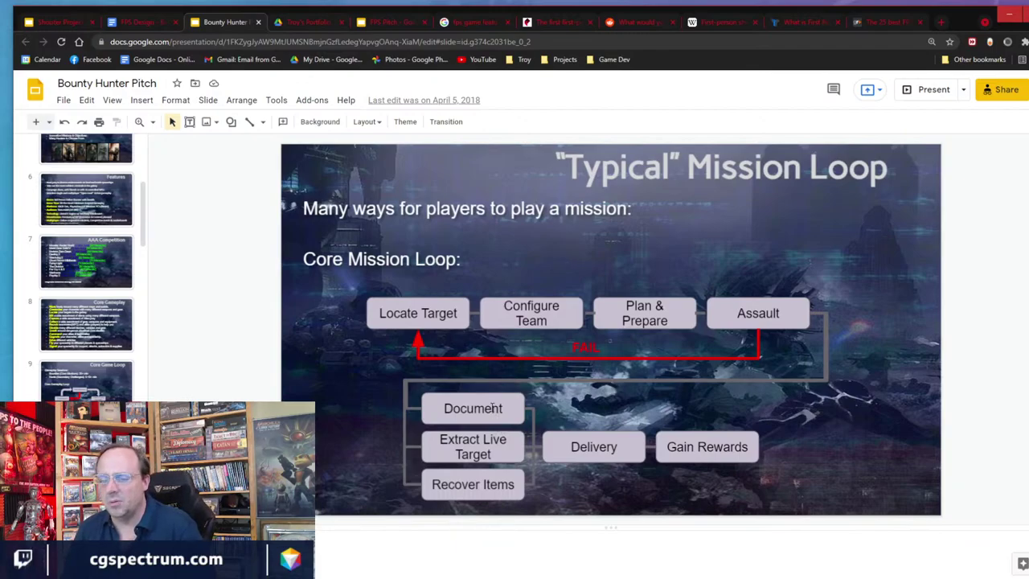
Switch back to the FPS Design - Brainstorming document and add a "Spawning/Starting Locations" sub-item below Player Upgrades & Progression (TBD).
{"action": "left_click", "coordinate": [145, 25]}
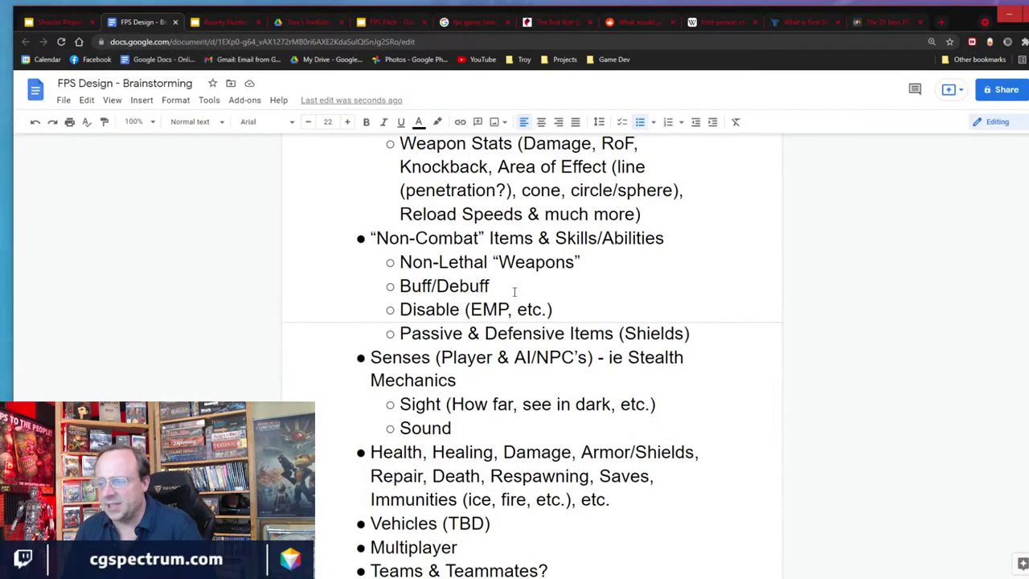
{"action": "scroll", "coordinate": [466, 347], "scroll_direction": "up", "scroll_amount": 7}
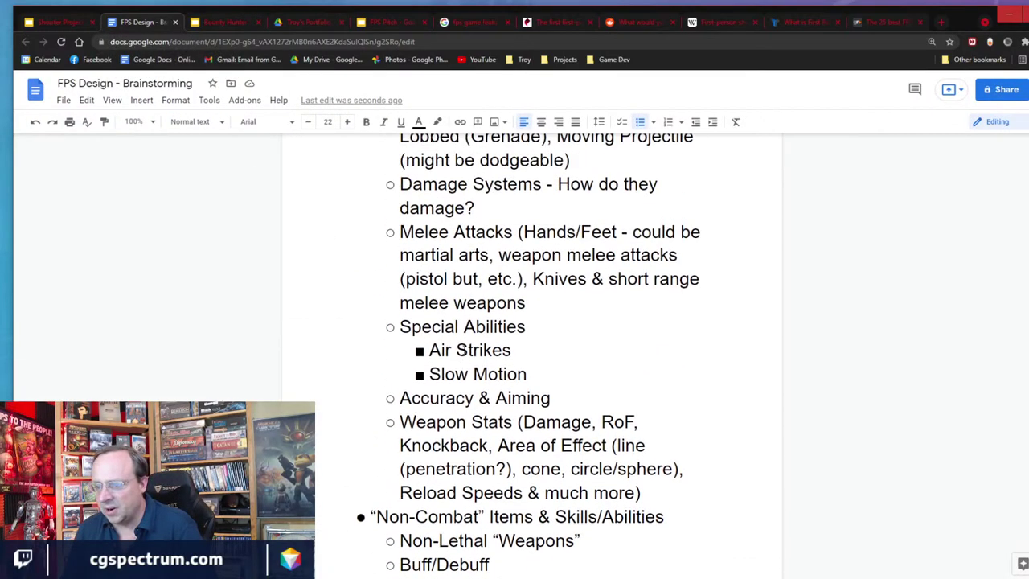
{"action": "scroll", "coordinate": [459, 354], "scroll_direction": "up", "scroll_amount": 5}
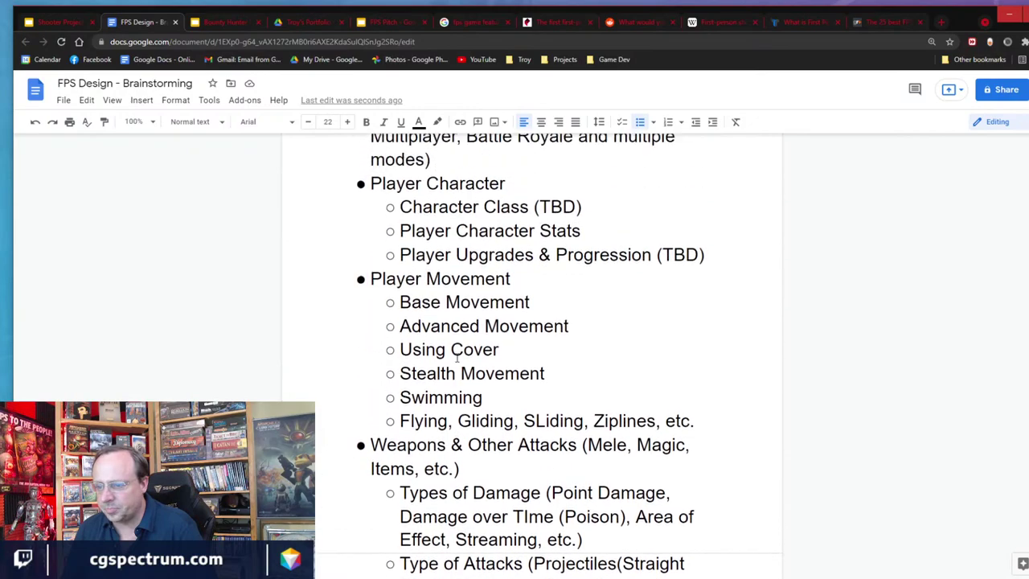
{"action": "left_click", "coordinate": [714, 338]}
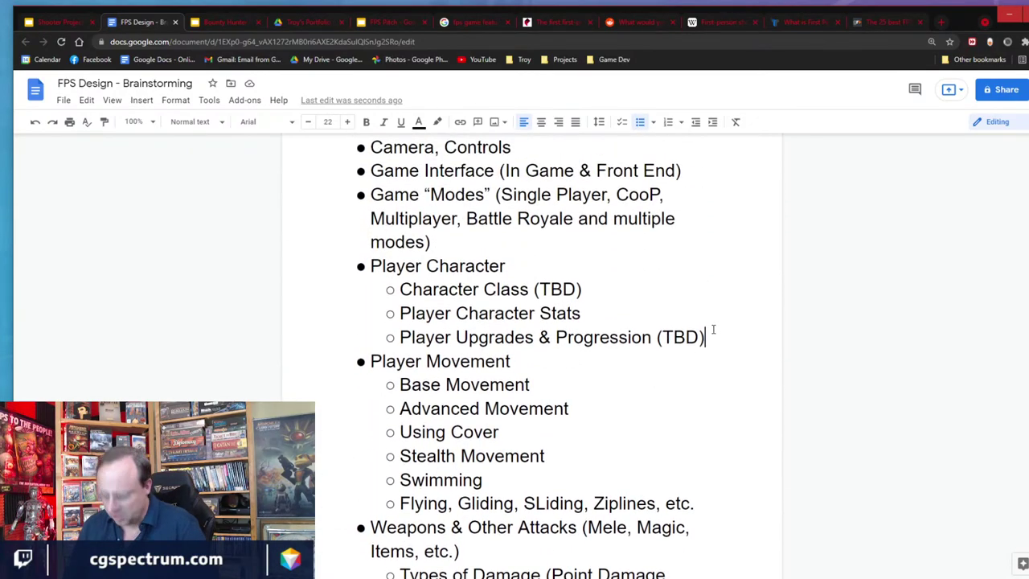
{"action": "key", "text": "Return"}
{"action": "type", "text": "Spaew"}
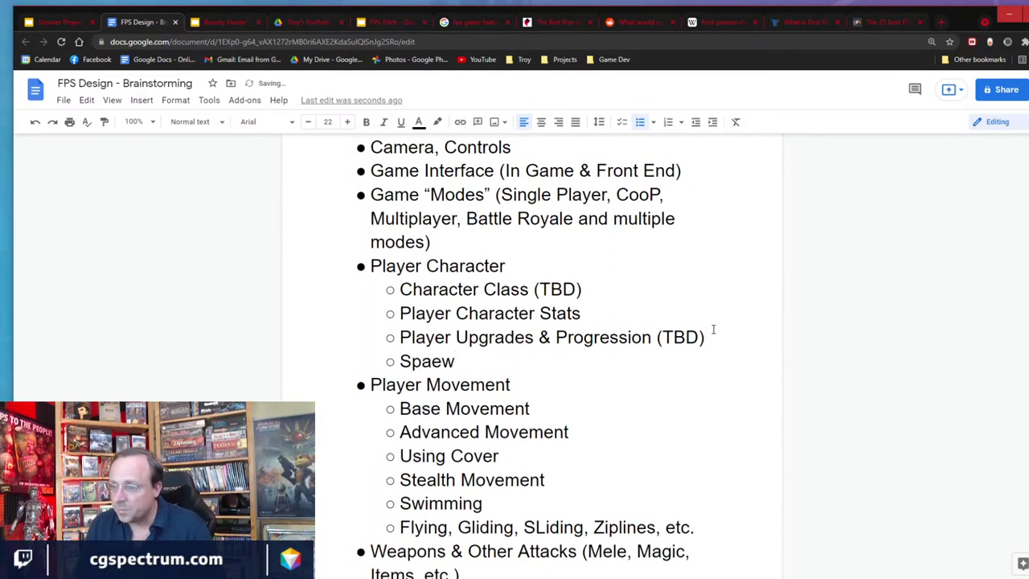
{"action": "key", "text": "BackSpace"}
{"action": "key", "text": "BackSpace"}
{"action": "type", "text": "wni"}
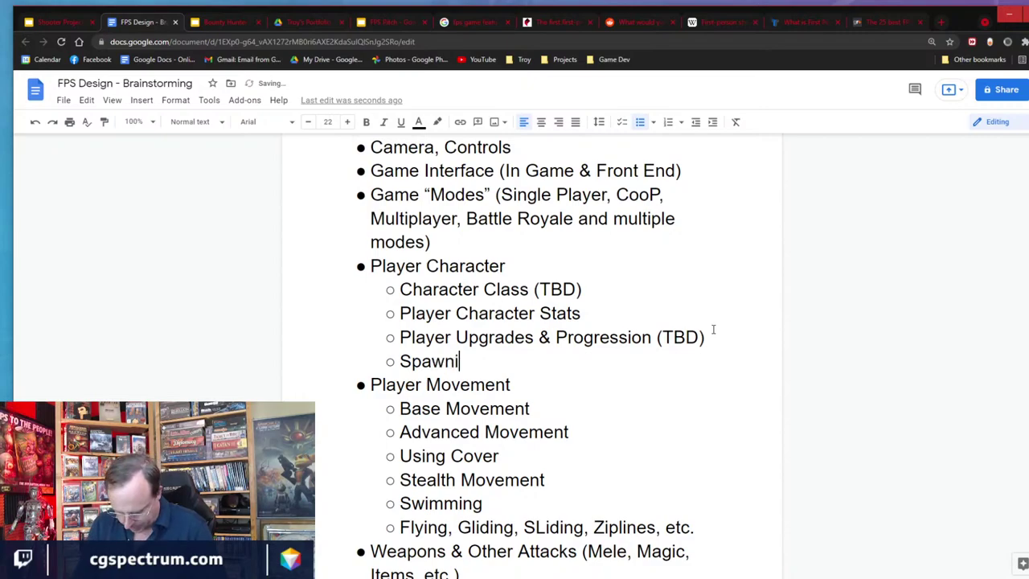
{"action": "type", "text": "ng/Starting"}
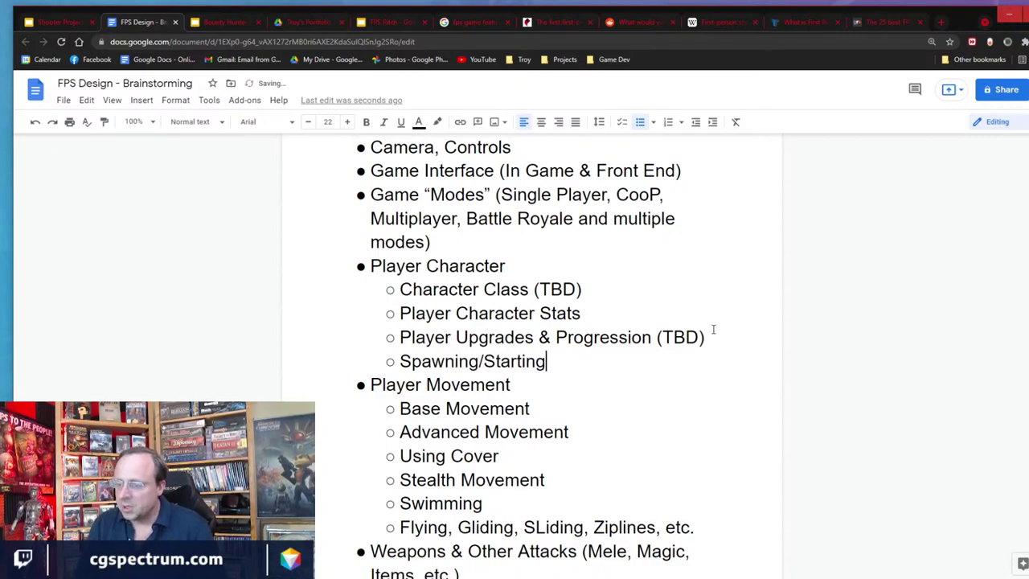
{"action": "type", "text": " Locations"}
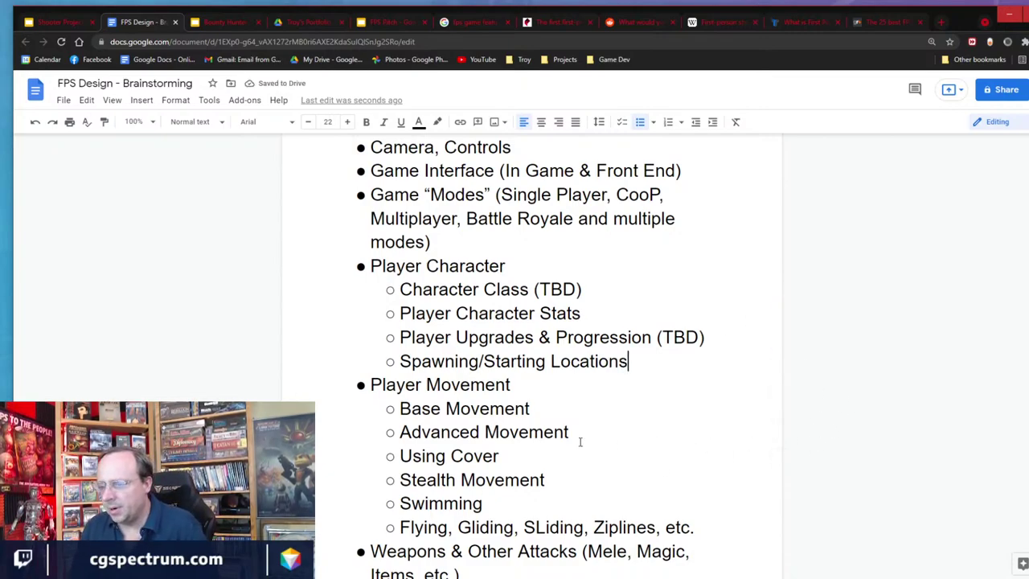
Append "(and NPC's)" to the Player Character bullet.
{"action": "scroll", "coordinate": [569, 439], "scroll_direction": "down", "scroll_amount": 1}
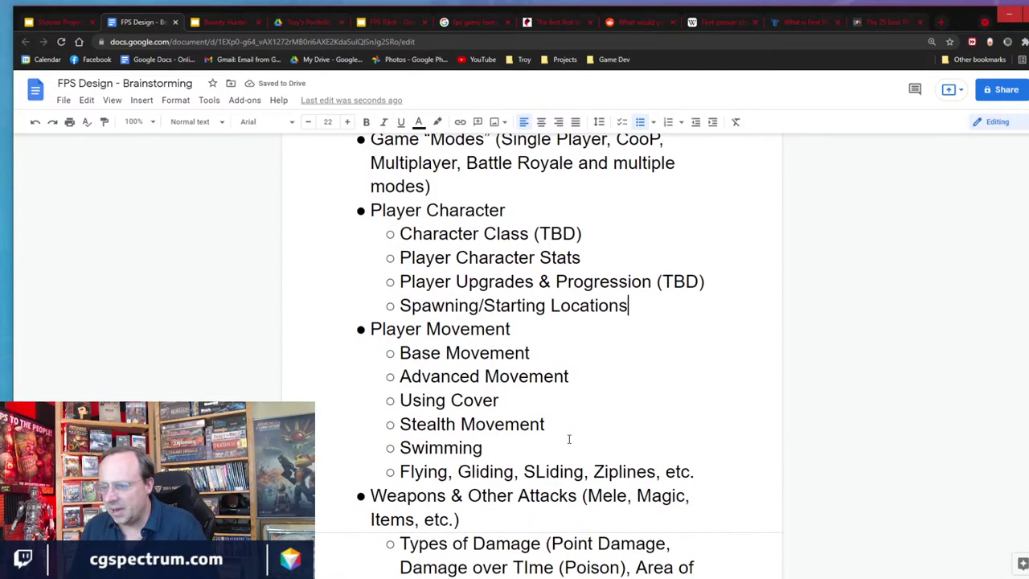
{"action": "scroll", "coordinate": [568, 439], "scroll_direction": "down", "scroll_amount": 2}
{"action": "scroll", "coordinate": [564, 426], "scroll_direction": "up", "scroll_amount": 3}
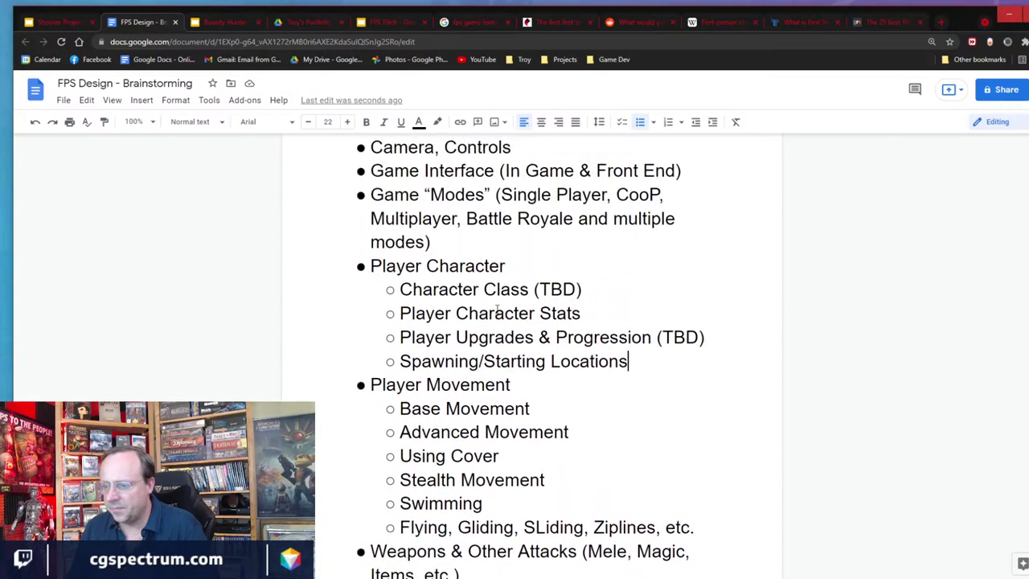
{"action": "left_click", "coordinate": [524, 274]}
{"action": "type", "text": "("}
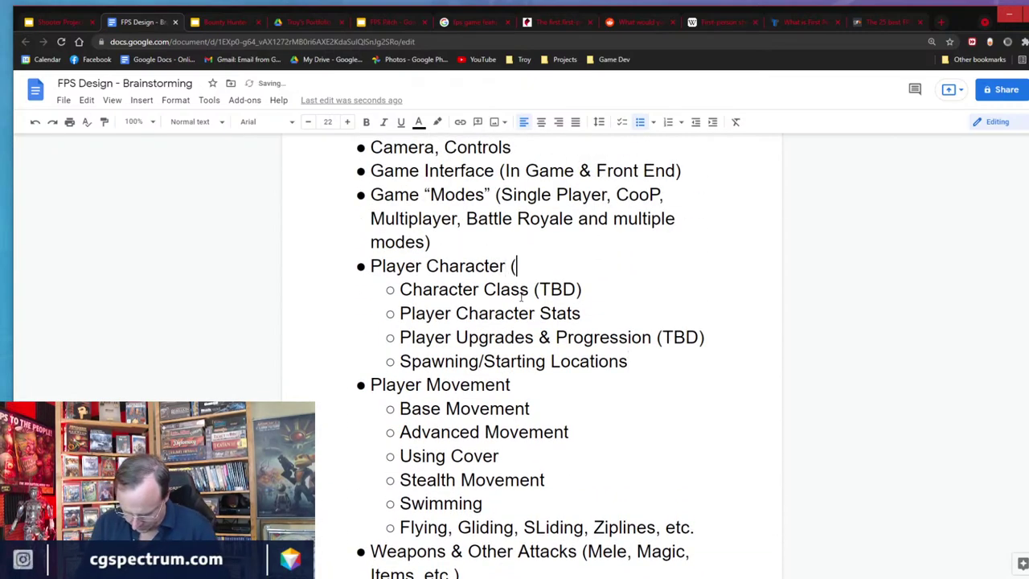
{"action": "type", "text": "and NPC's)"}
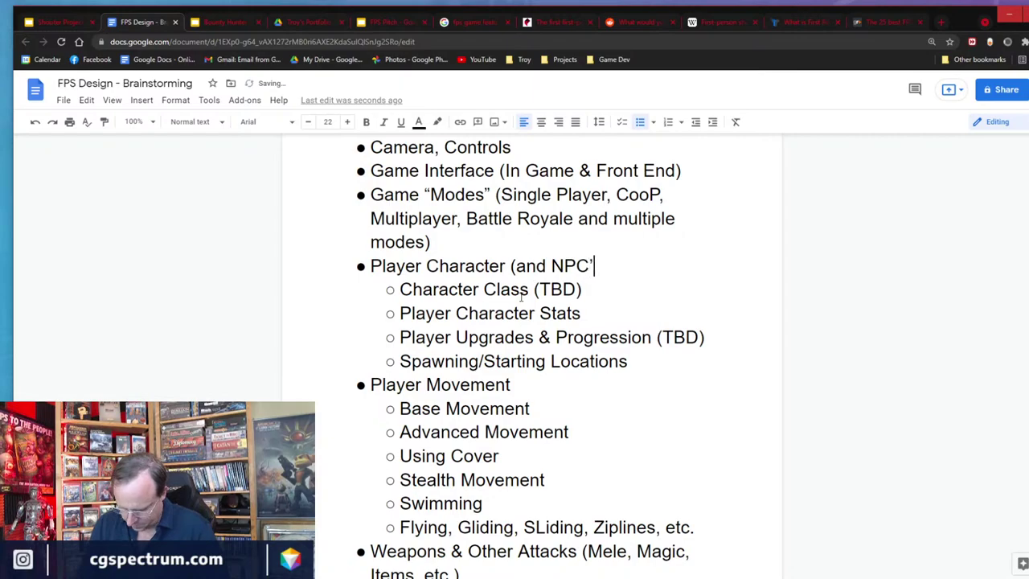
Cut the "Teams & Teammates?" bullet with its Commanding Teammates sub-item and remove the empty bullet left below Multiplayer.
{"action": "scroll", "coordinate": [611, 395], "scroll_direction": "down", "scroll_amount": 8}
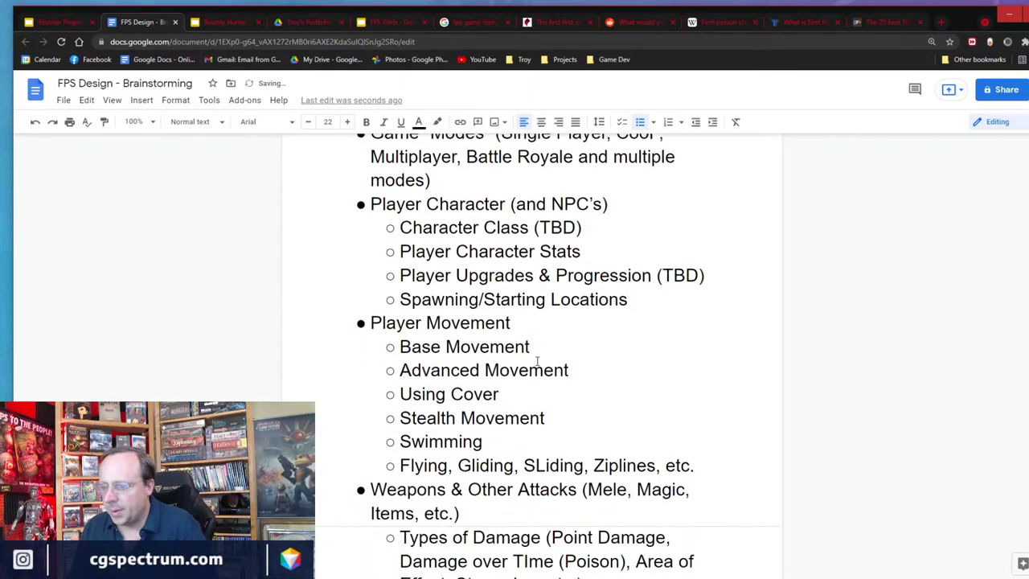
{"action": "scroll", "coordinate": [537, 362], "scroll_direction": "down", "scroll_amount": 4}
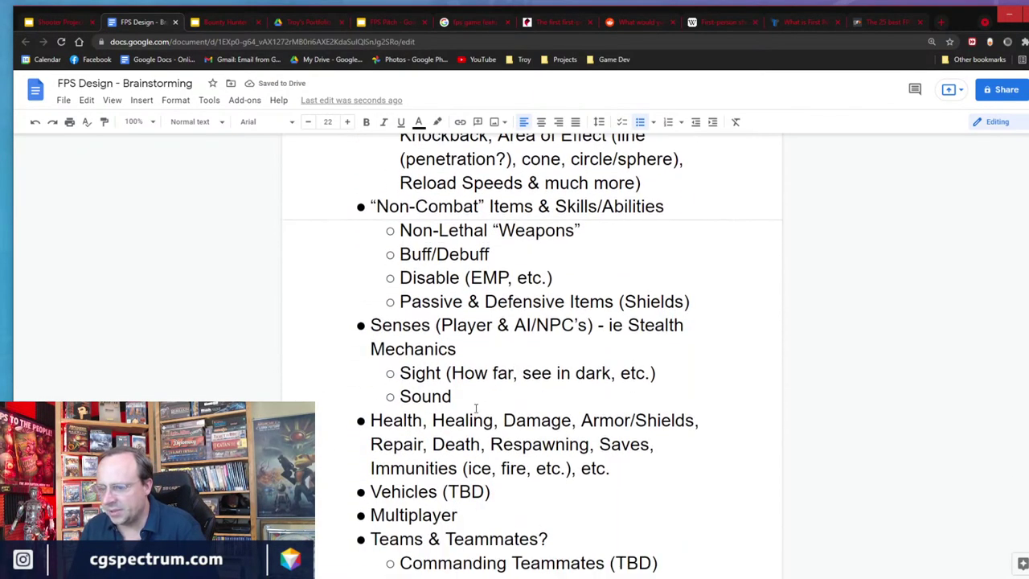
{"action": "scroll", "coordinate": [449, 504], "scroll_direction": "down", "scroll_amount": 2}
{"action": "left_click", "coordinate": [660, 394]}
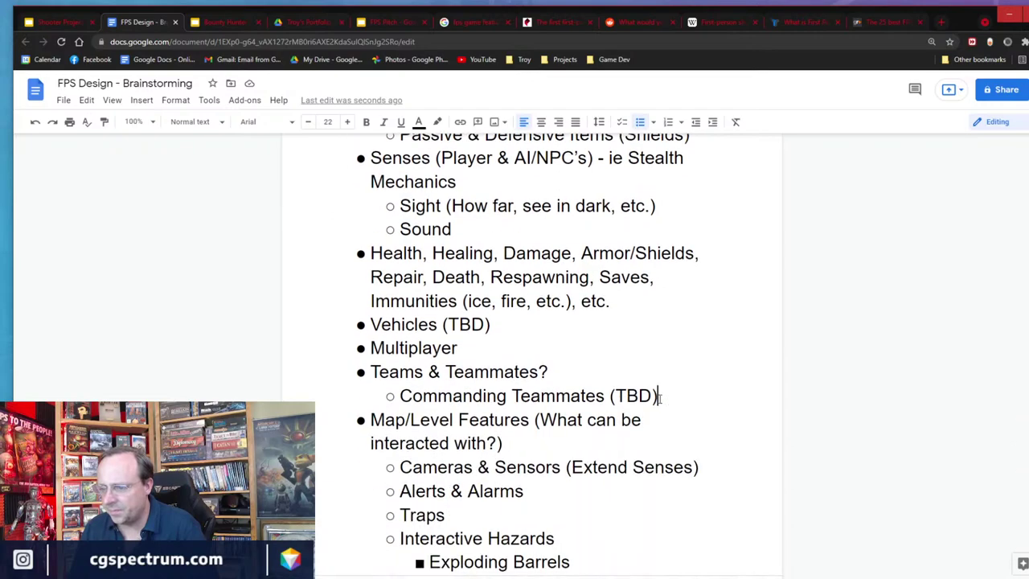
{"action": "left_click_drag", "start_coordinate": [661, 394], "coordinate": [296, 378]}
{"action": "key", "text": "ctrl+x"}
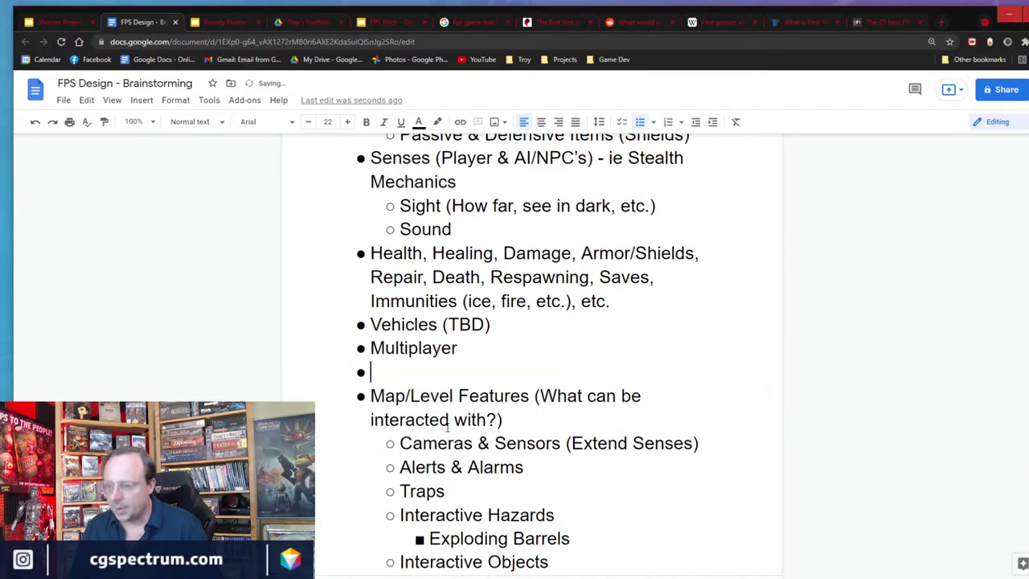
{"action": "key", "text": "BackSpace"}
{"action": "key", "text": "BackSpace"}
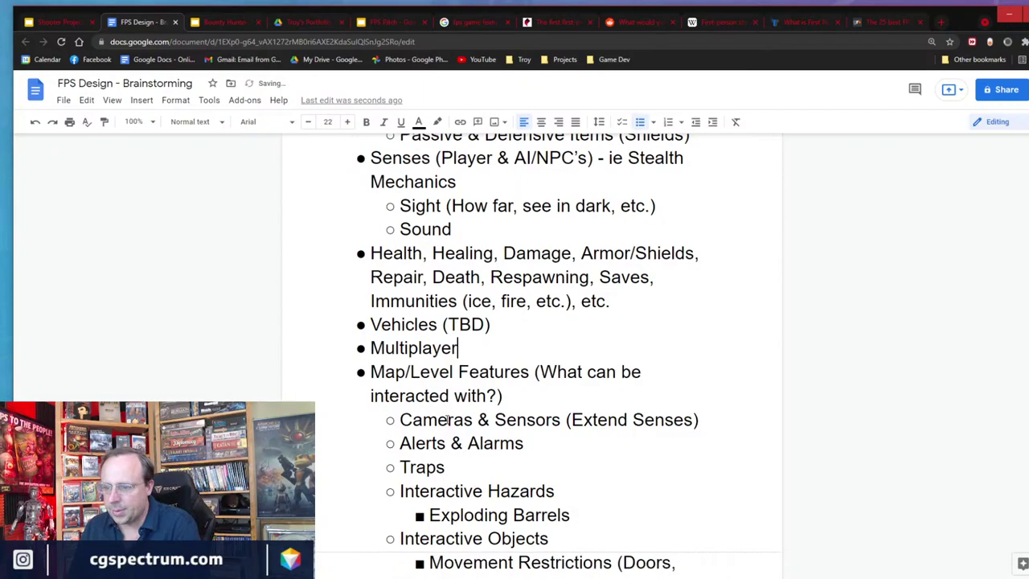
Paste the cut Teams & Teammates? and Commanding Teammates (TBD) items below Spawning/Starting Locations under Player Character.
{"action": "scroll", "coordinate": [637, 469], "scroll_direction": "up", "scroll_amount": 12}
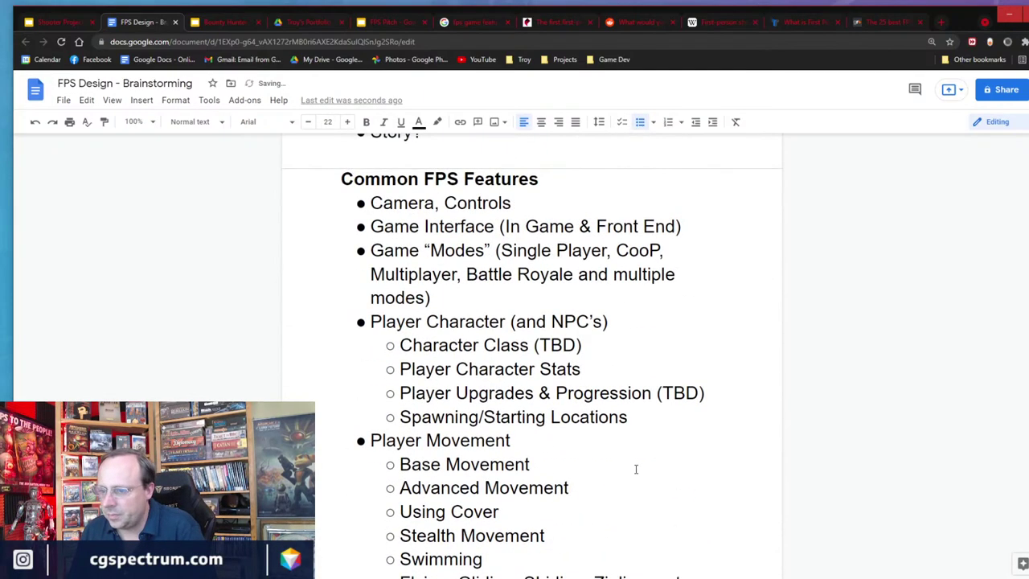
{"action": "scroll", "coordinate": [635, 469], "scroll_direction": "down", "scroll_amount": 1}
{"action": "left_click", "coordinate": [648, 361]}
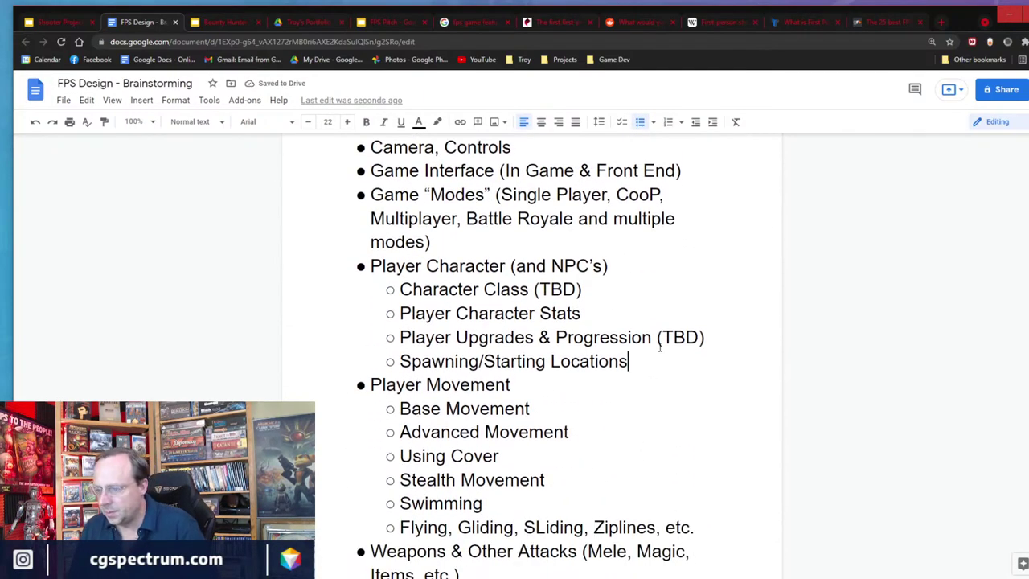
{"action": "key", "text": "Return"}
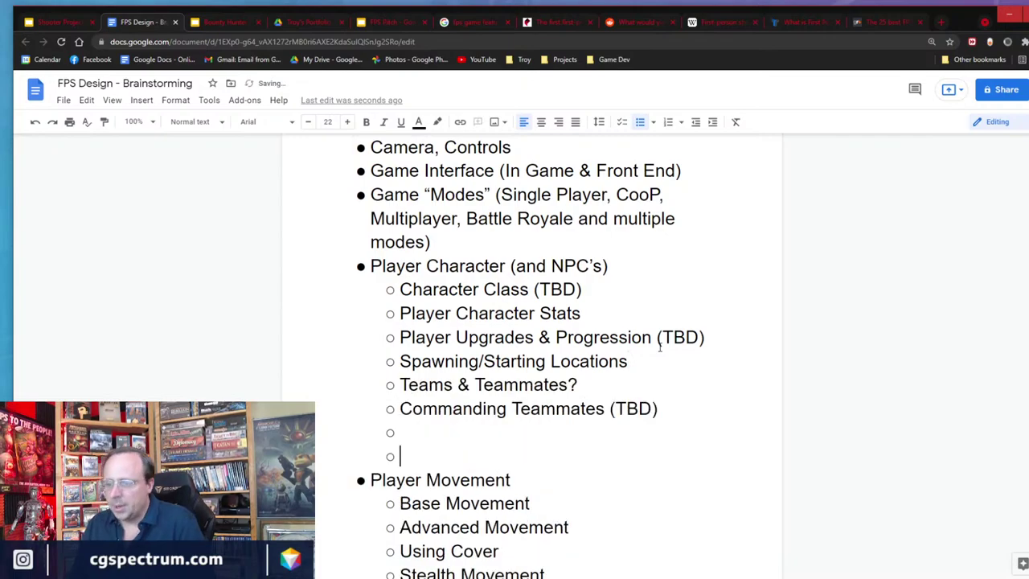
{"action": "left_click", "coordinate": [392, 408]}
{"action": "key", "text": "Tab"}
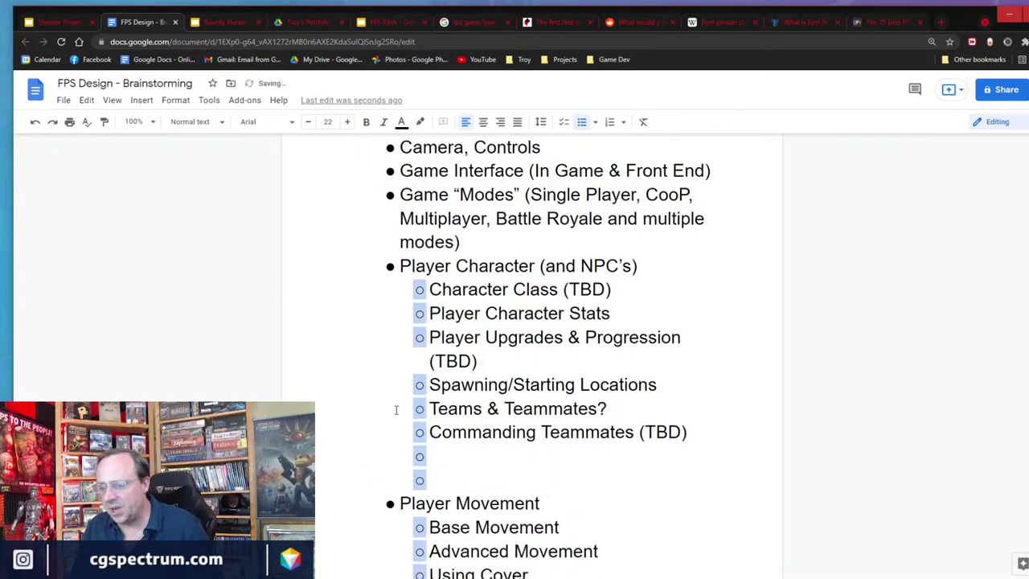
{"action": "key", "text": "ctrl+z"}
Nest the Commanding Teammates (TBD) item one level deeper under Teams & Teammates?
{"action": "left_click", "coordinate": [393, 408]}
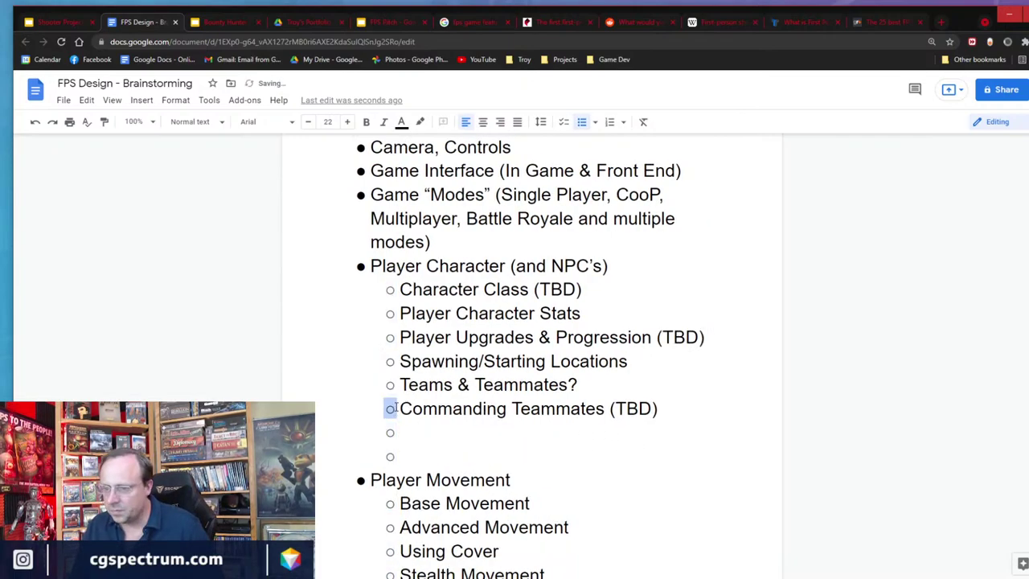
{"action": "key", "text": "Tab"}
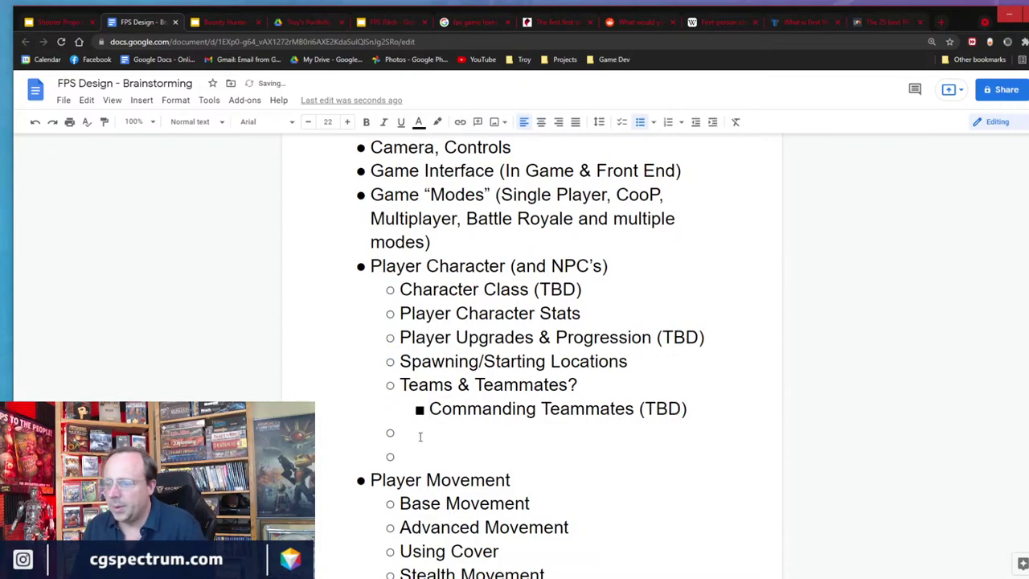
{"action": "left_click", "coordinate": [409, 438]}
{"action": "left_click_drag", "start_coordinate": [408, 438], "coordinate": [430, 456]}
{"action": "key", "text": "Delete"}
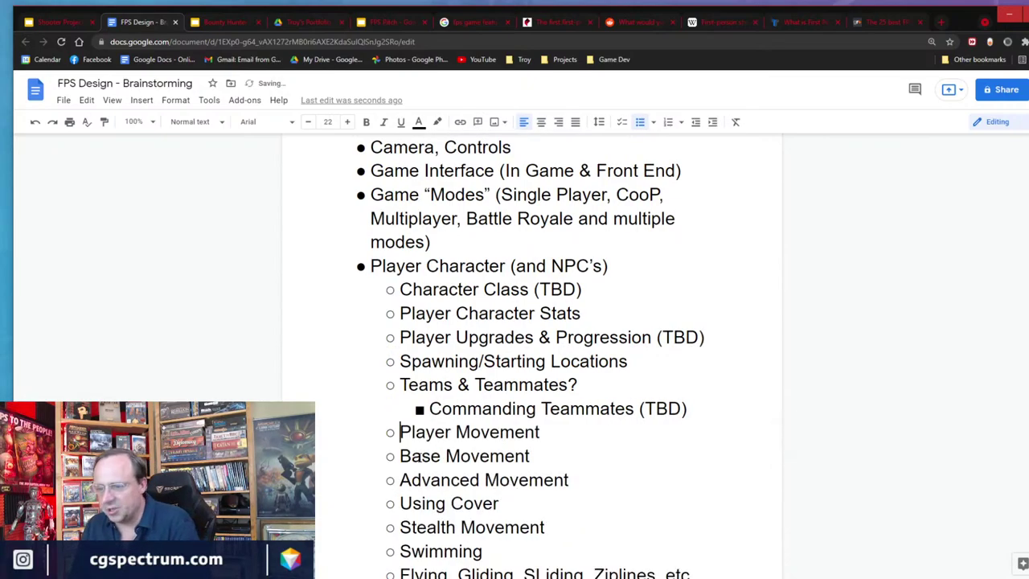
{"action": "key", "text": "ctrl+z"}
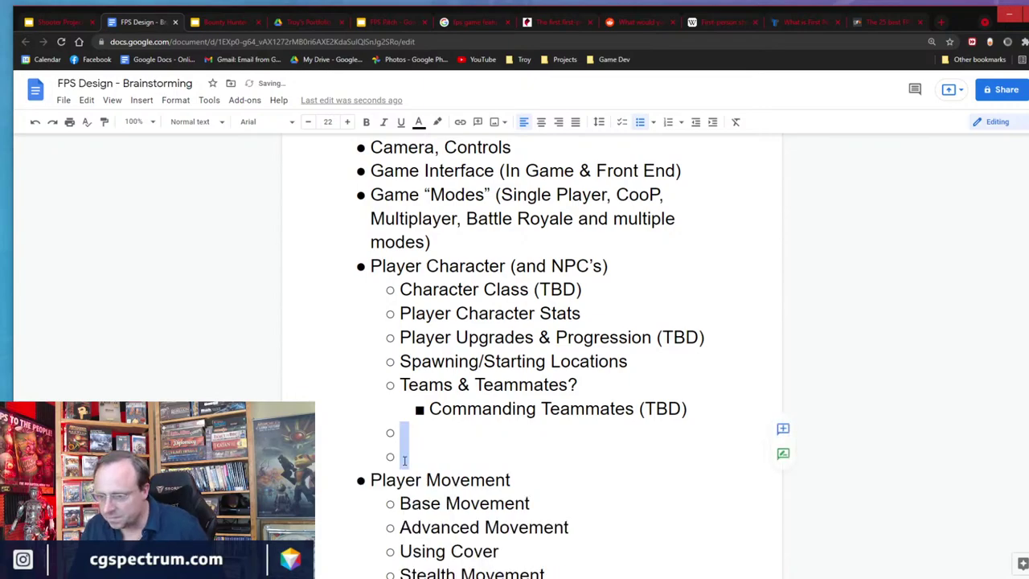
Remove the two empty sub-items between Commanding Teammates (TBD) and Player Movement, keeping Player Movement as a top-level bullet.
{"action": "left_click", "coordinate": [400, 456]}
{"action": "key", "text": "BackSpace"}
{"action": "key", "text": "BackSpace"}
{"action": "key", "text": "BackSpace"}
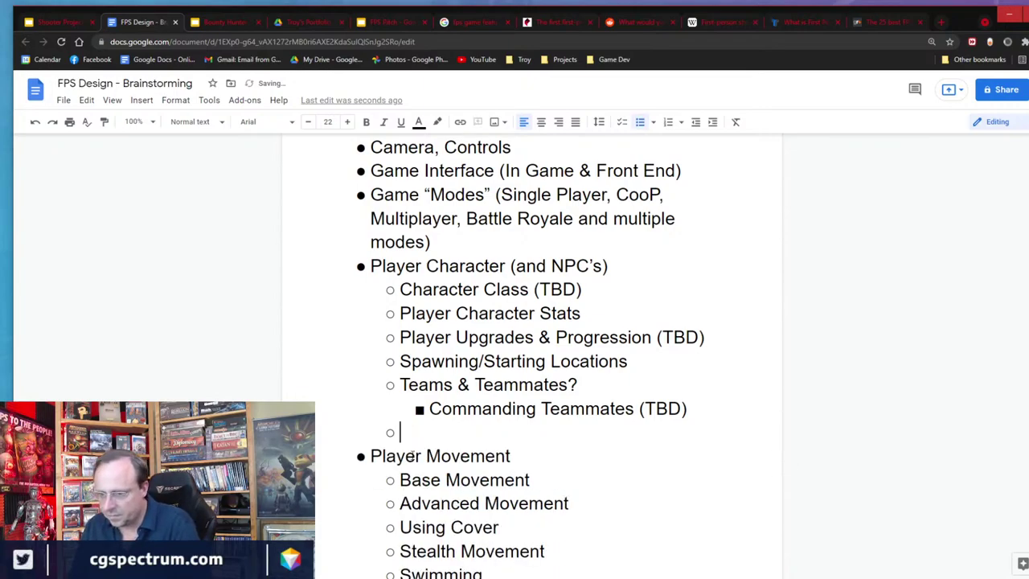
{"action": "key", "text": "BackSpace"}
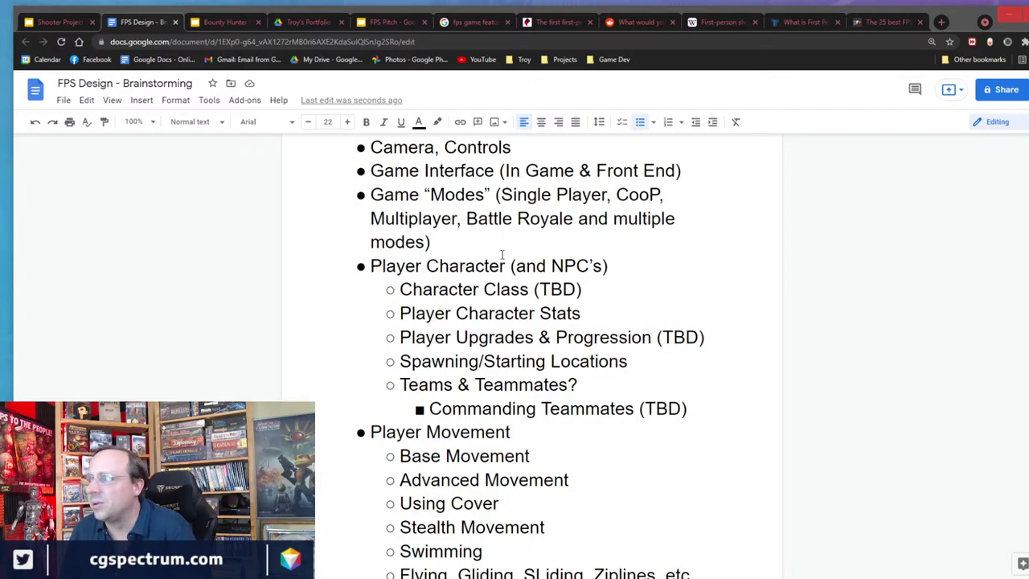
Switch to the Bounty Hunter Pitch presentation and review the Locate Target and Configure Team slides.
{"action": "scroll", "coordinate": [476, 362], "scroll_direction": "down", "scroll_amount": 10}
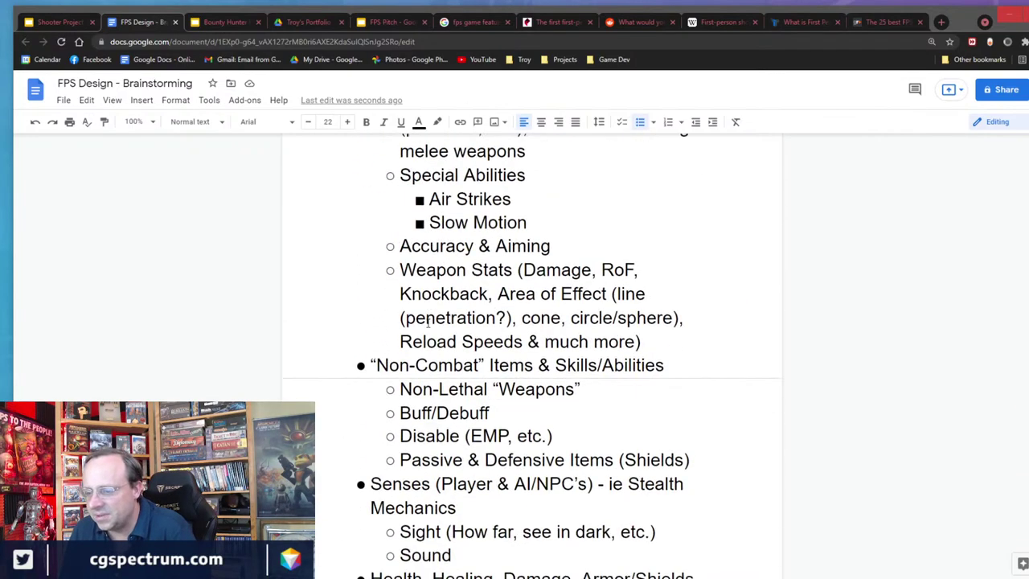
{"action": "scroll", "coordinate": [429, 322], "scroll_direction": "up", "scroll_amount": 4}
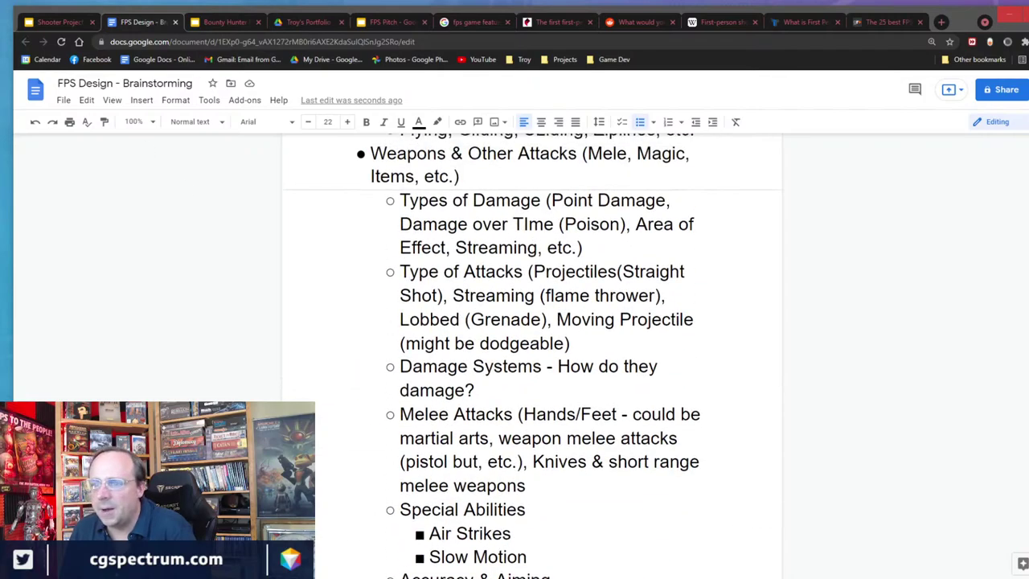
{"action": "left_click", "coordinate": [231, 25]}
{"action": "scroll", "coordinate": [113, 366], "scroll_direction": "down", "scroll_amount": 2}
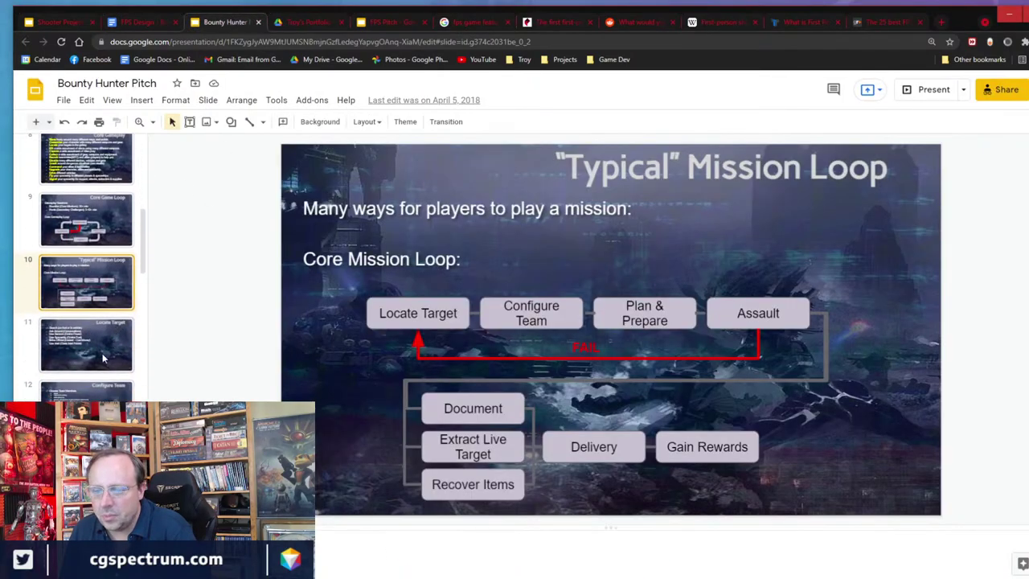
{"action": "left_click", "coordinate": [103, 358]}
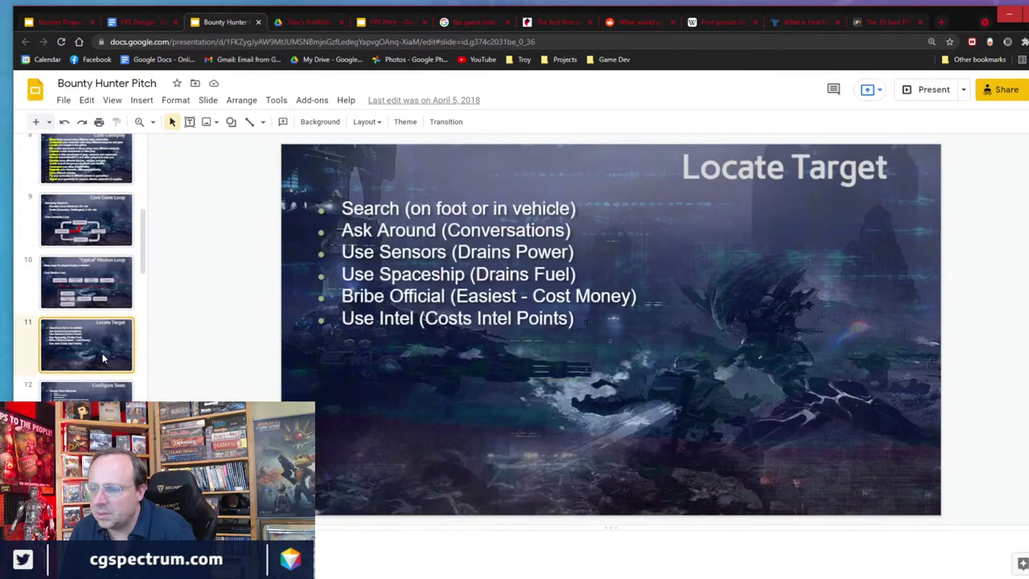
{"action": "left_click", "coordinate": [90, 395]}
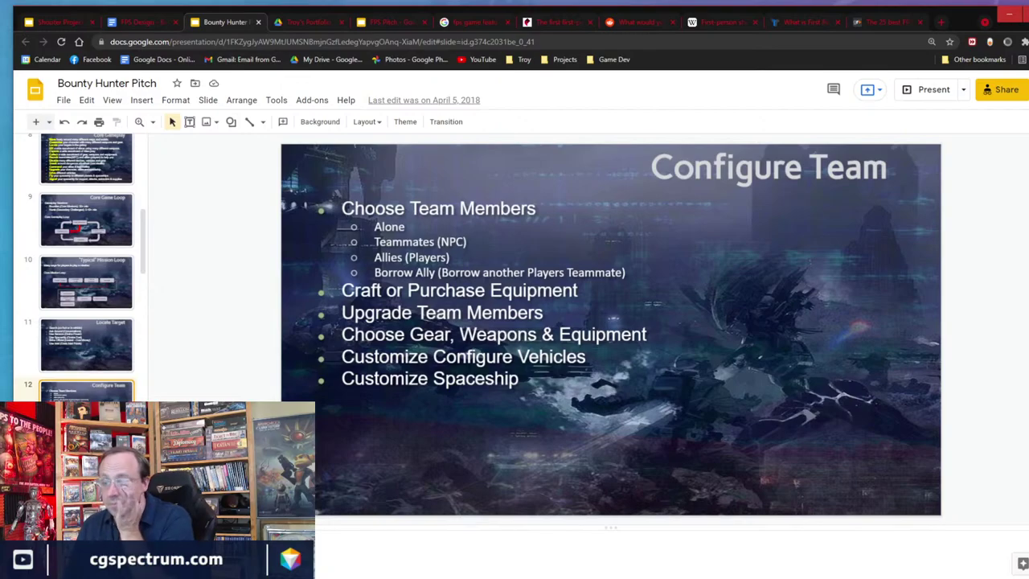
Switch back to the FPS Design - Brainstorming document and add a "Clothing & Visual Look" sub-item at the end of Player Character (and NPC's).
{"action": "key", "text": "ctrl+shift+Tab"}
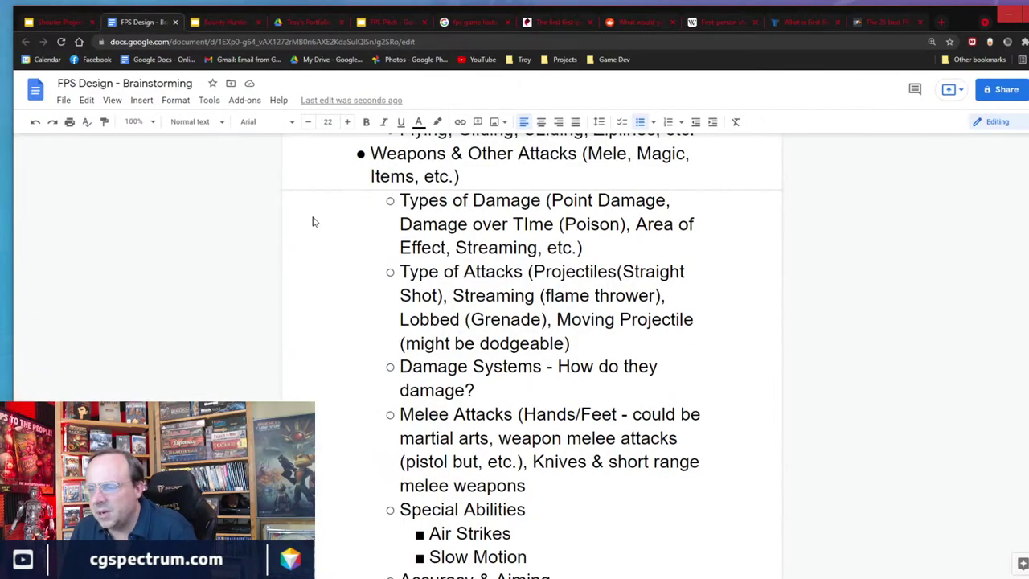
{"action": "scroll", "coordinate": [460, 333], "scroll_direction": "up", "scroll_amount": 5}
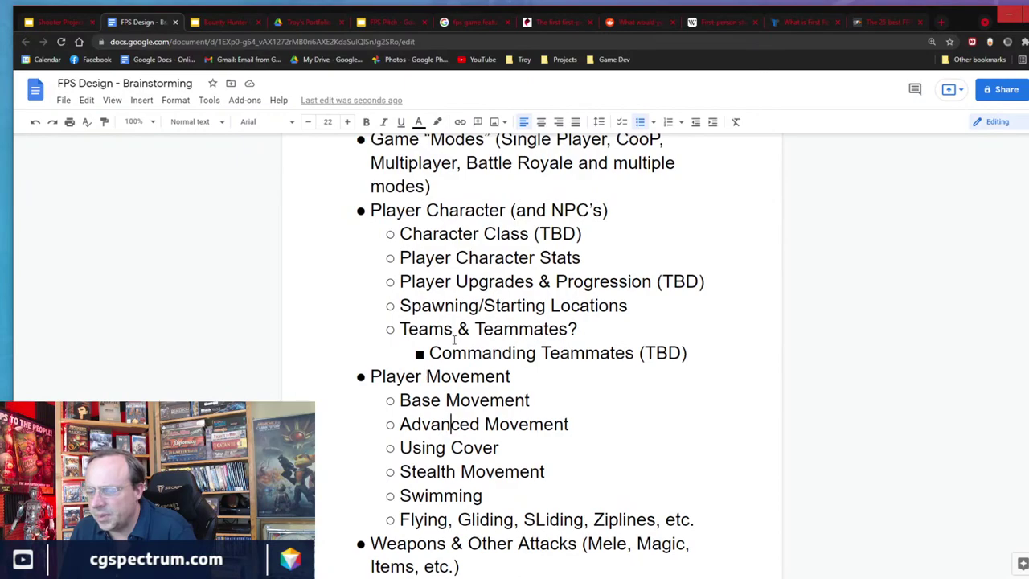
{"action": "left_click", "coordinate": [693, 352]}
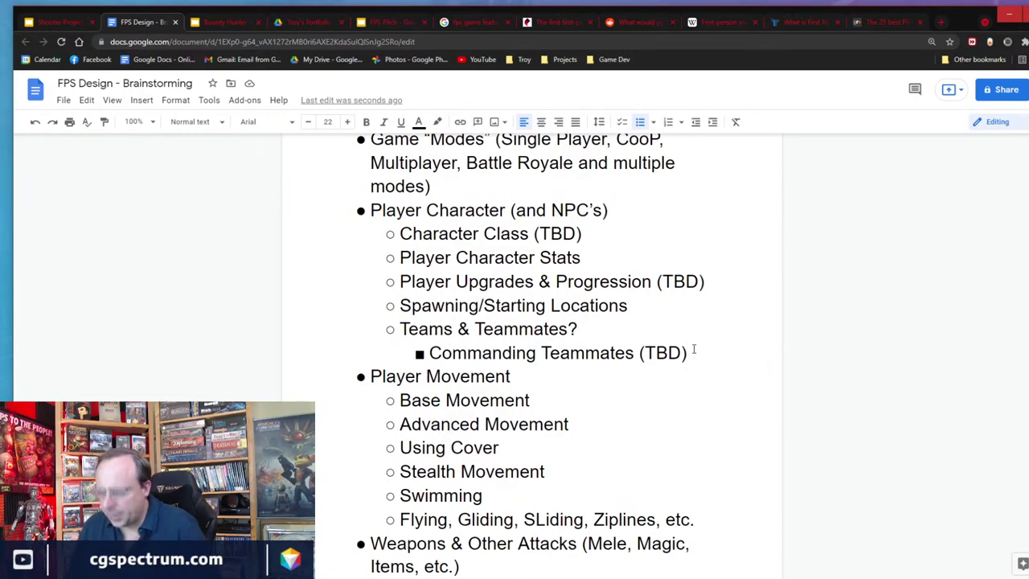
{"action": "key", "text": "Return"}
{"action": "key", "text": "shift+Tab"}
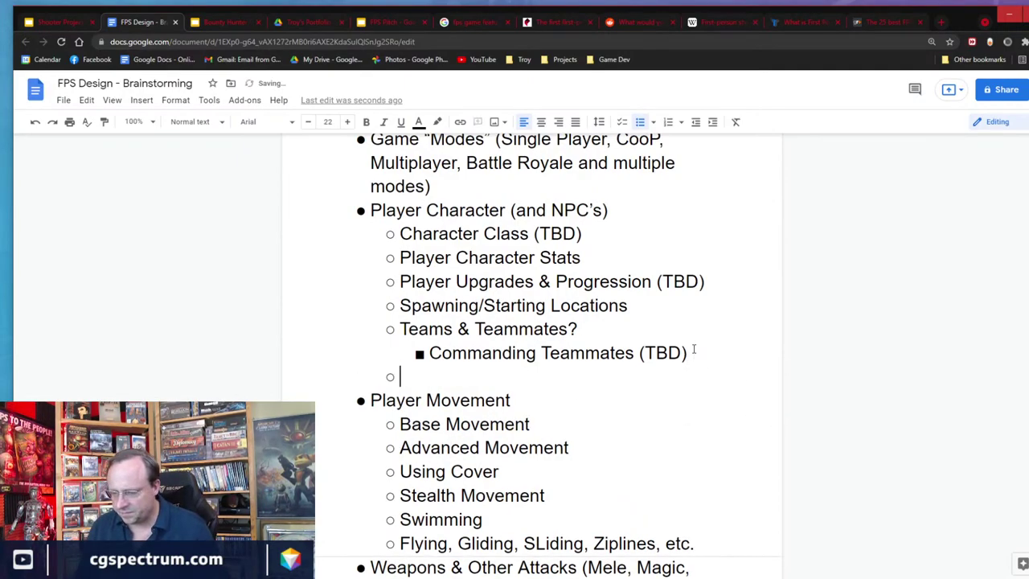
{"action": "type", "text": "Clothing"}
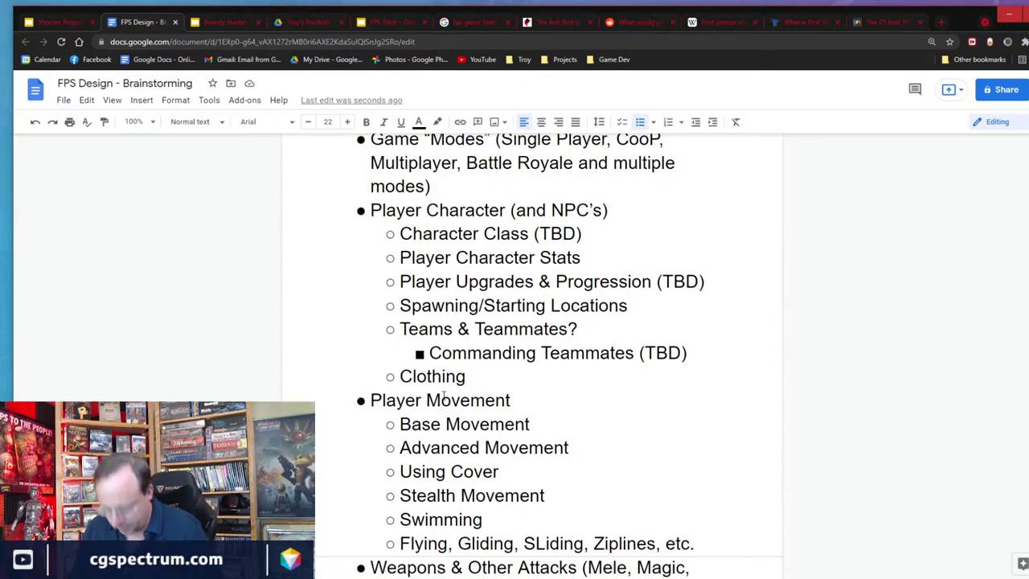
{"action": "type", "text": "& Visual Look"}
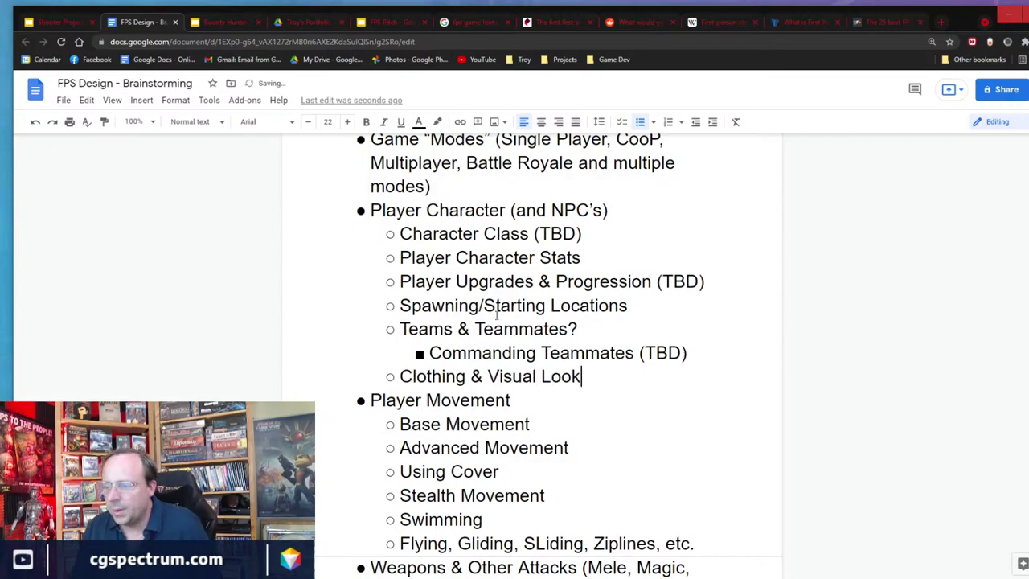
Add a top-level "Items in General" bullet directly above Weapons & Other Attacks.
{"action": "scroll", "coordinate": [539, 383], "scroll_direction": "down", "scroll_amount": 4}
{"action": "scroll", "coordinate": [537, 383], "scroll_direction": "down", "scroll_amount": 7}
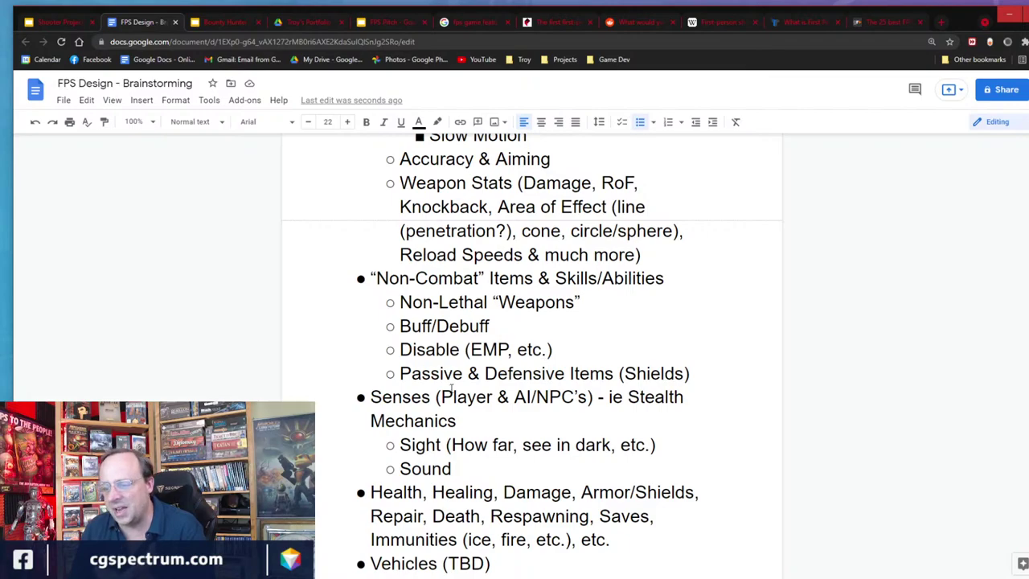
{"action": "scroll", "coordinate": [456, 372], "scroll_direction": "down", "scroll_amount": 1}
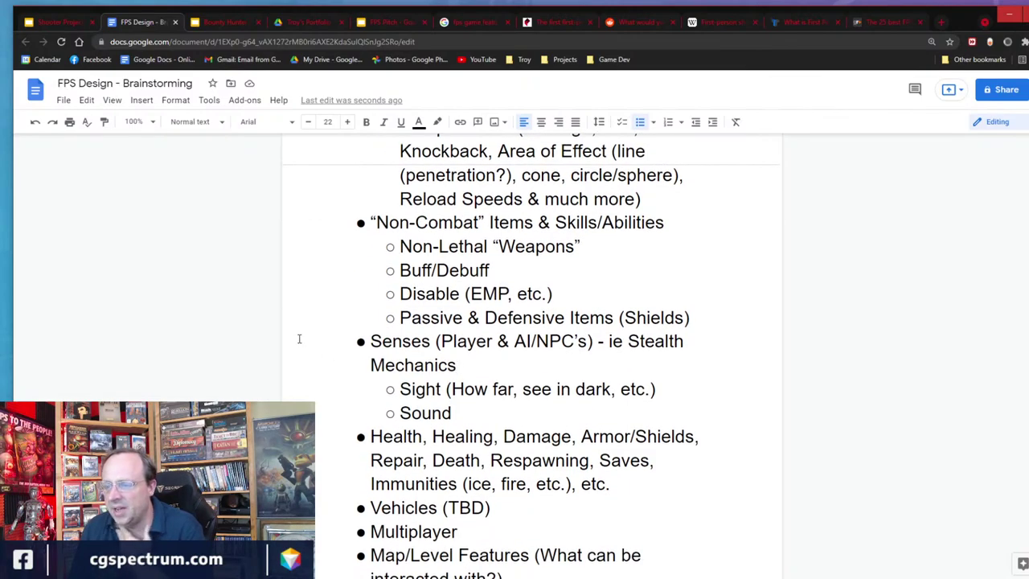
{"action": "scroll", "coordinate": [334, 320], "scroll_direction": "down", "scroll_amount": 1}
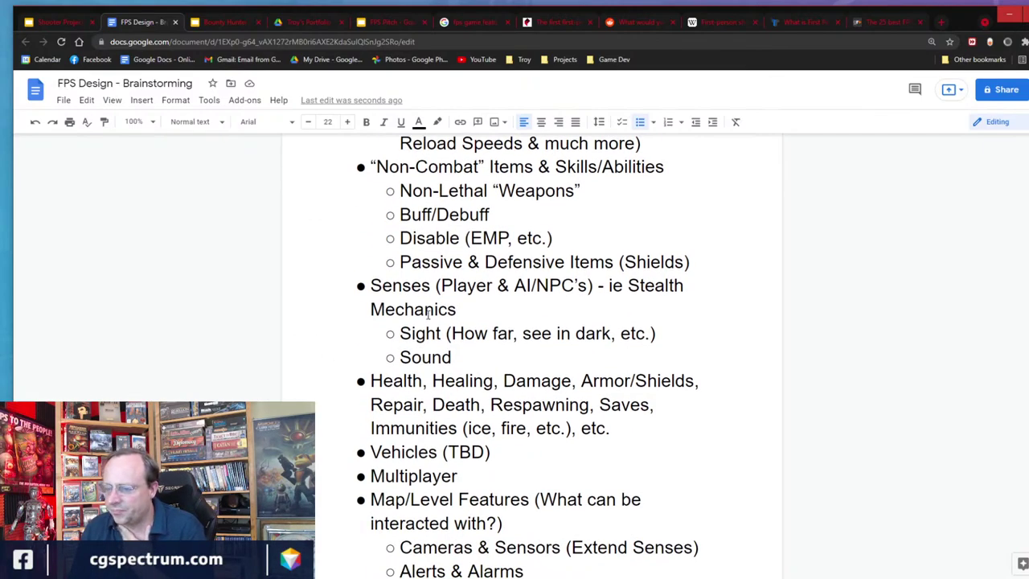
{"action": "scroll", "coordinate": [428, 310], "scroll_direction": "up", "scroll_amount": 4}
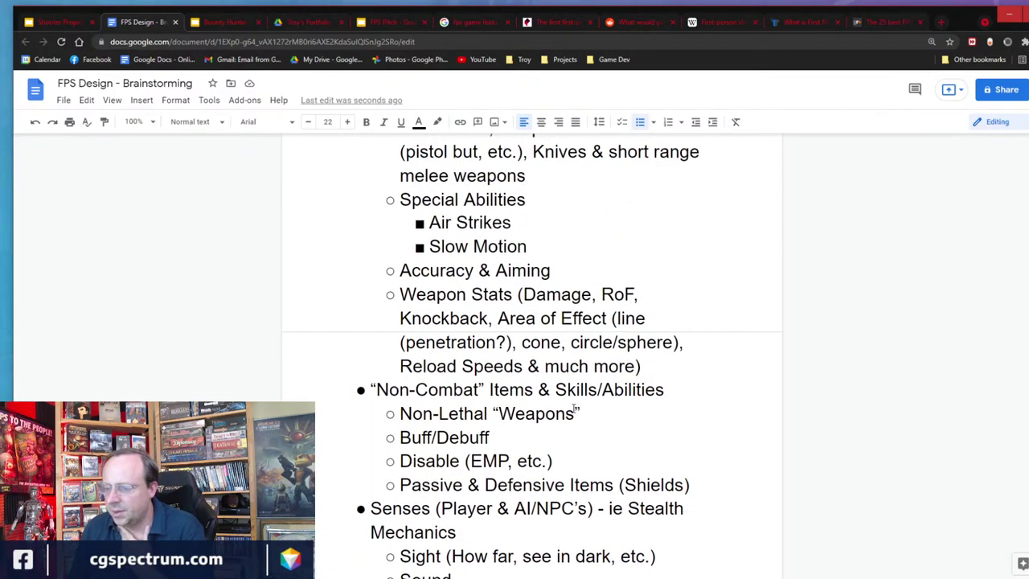
{"action": "scroll", "coordinate": [438, 391], "scroll_direction": "up", "scroll_amount": 4}
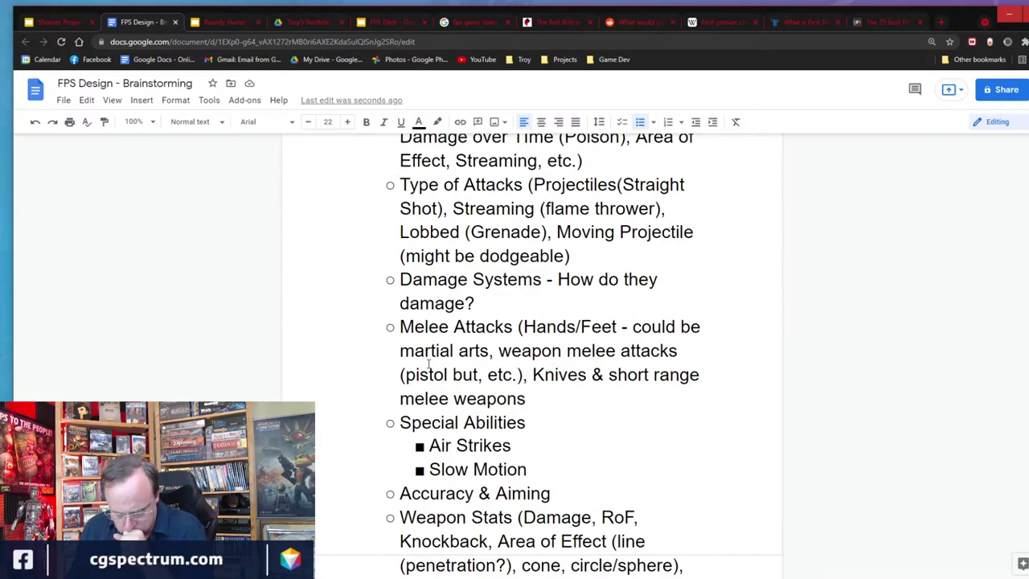
{"action": "scroll", "coordinate": [428, 366], "scroll_direction": "up", "scroll_amount": 5}
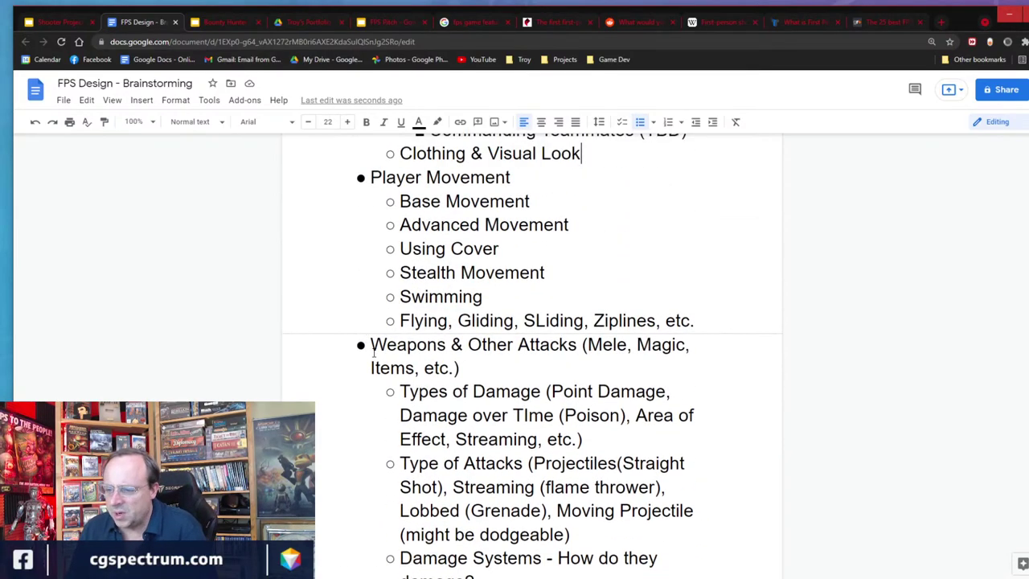
{"action": "left_click", "coordinate": [371, 344]}
{"action": "key", "text": "Return"}
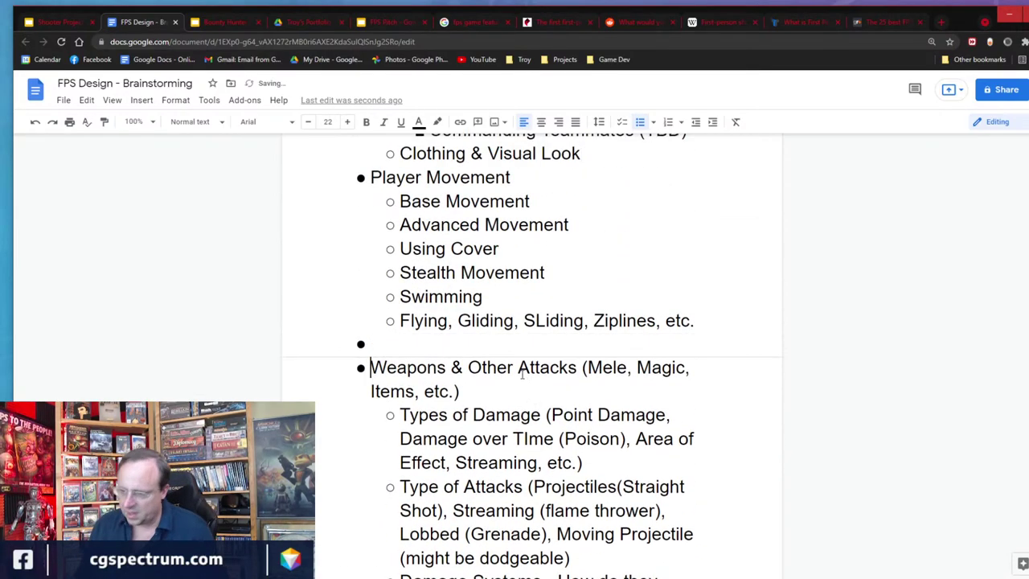
{"action": "type", "text": "Items"}
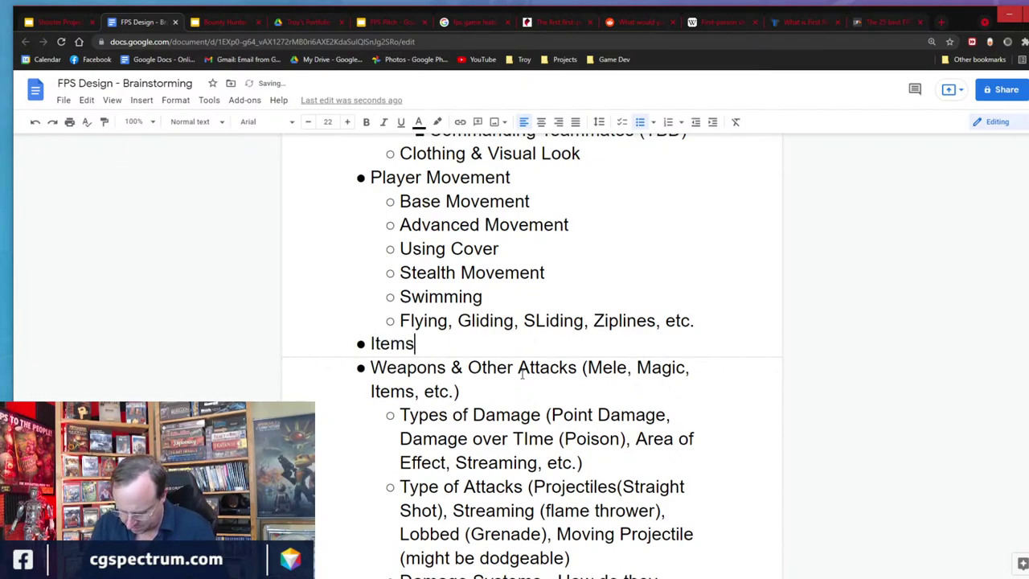
{"action": "type", "text": " in General"}
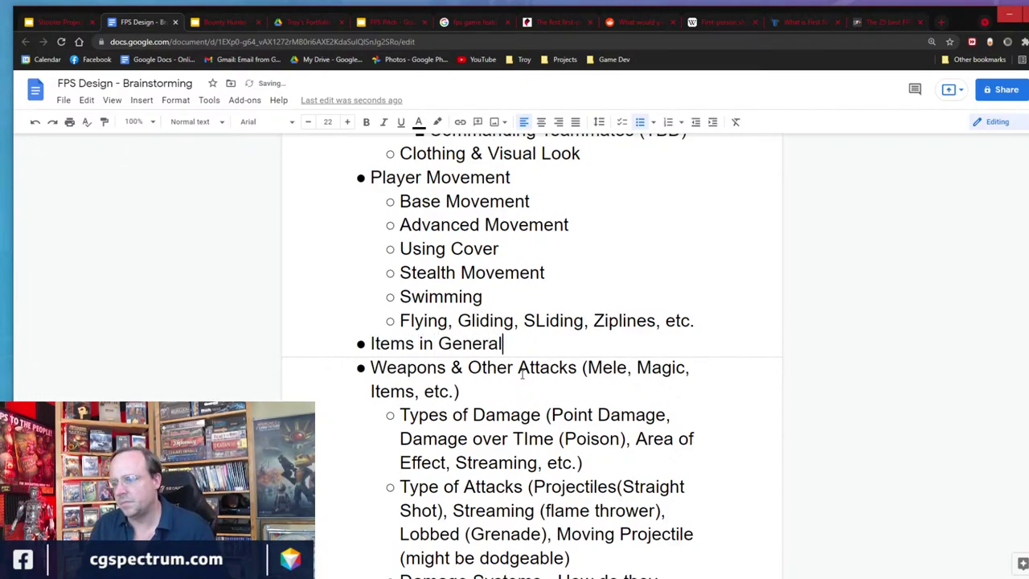
Add a first sub-item "Spawning & SPawn Locations" under Items in General.
{"action": "key", "text": "Return"}
{"action": "key", "text": "Tab"}
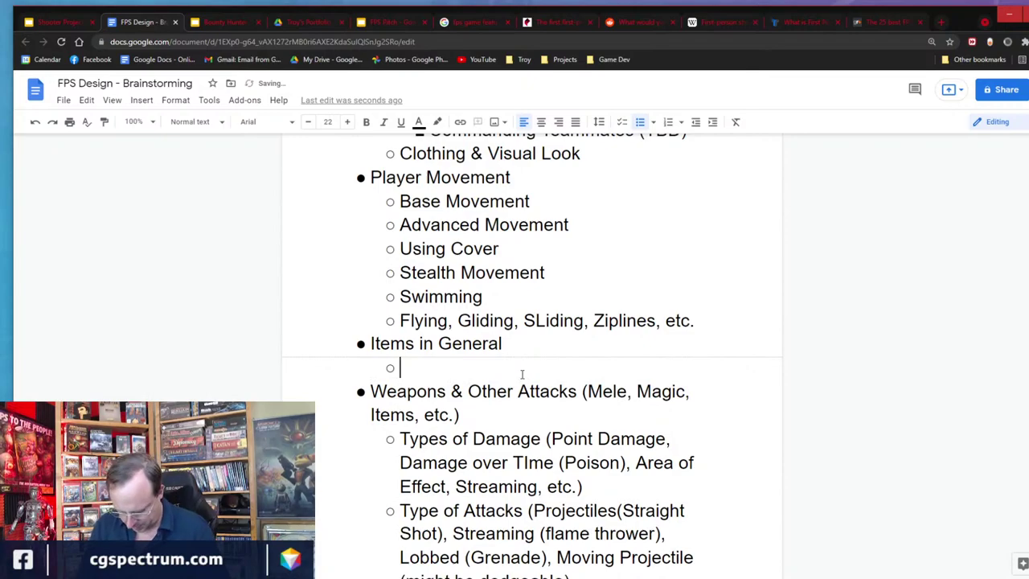
{"action": "type", "text": "SPawning"}
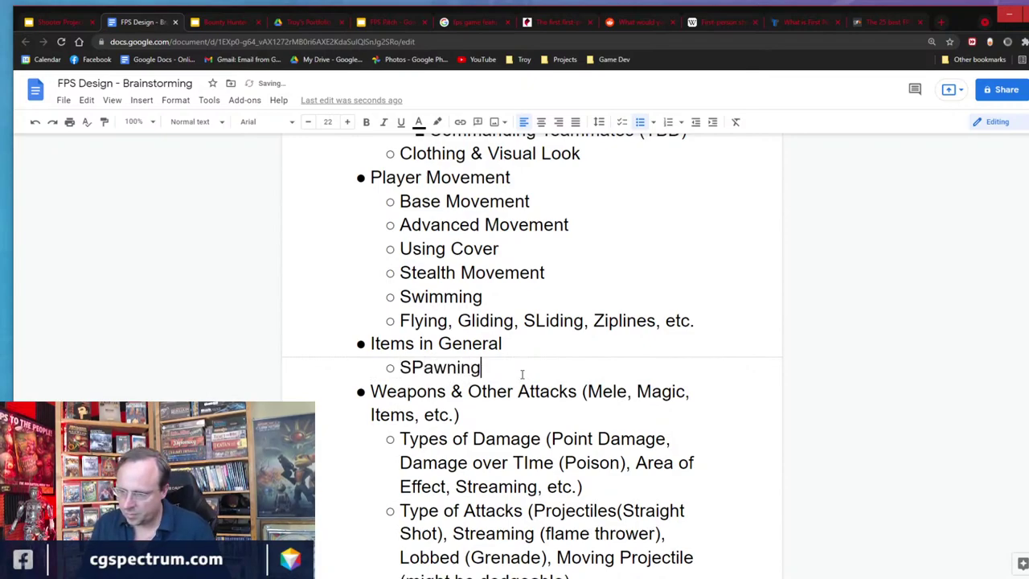
{"action": "key", "text": "Left"}
{"action": "key", "text": "Left"}
{"action": "key", "text": "Left"}
{"action": "key", "text": "Left"}
{"action": "key", "text": "Left"}
{"action": "key", "text": "Left"}
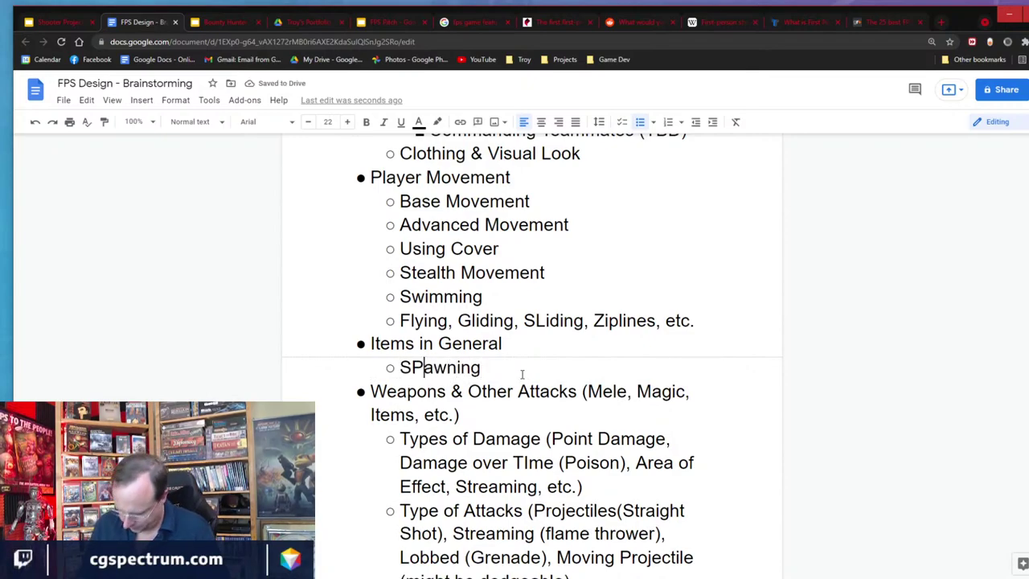
{"action": "key", "text": "BackSpace"}
{"action": "type", "text": "p"}
{"action": "key", "text": "End"}
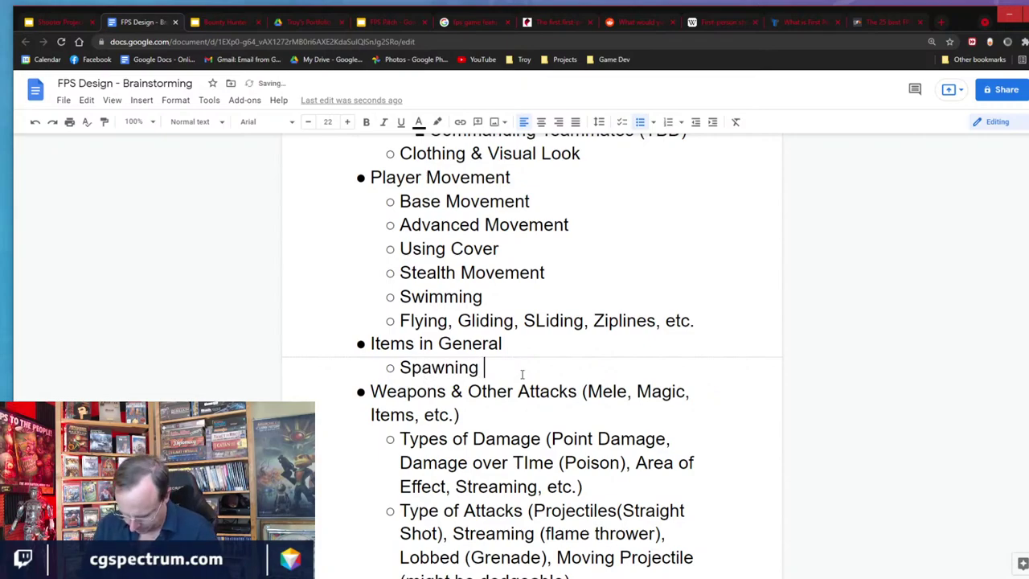
{"action": "type", "text": "& SPawn "}
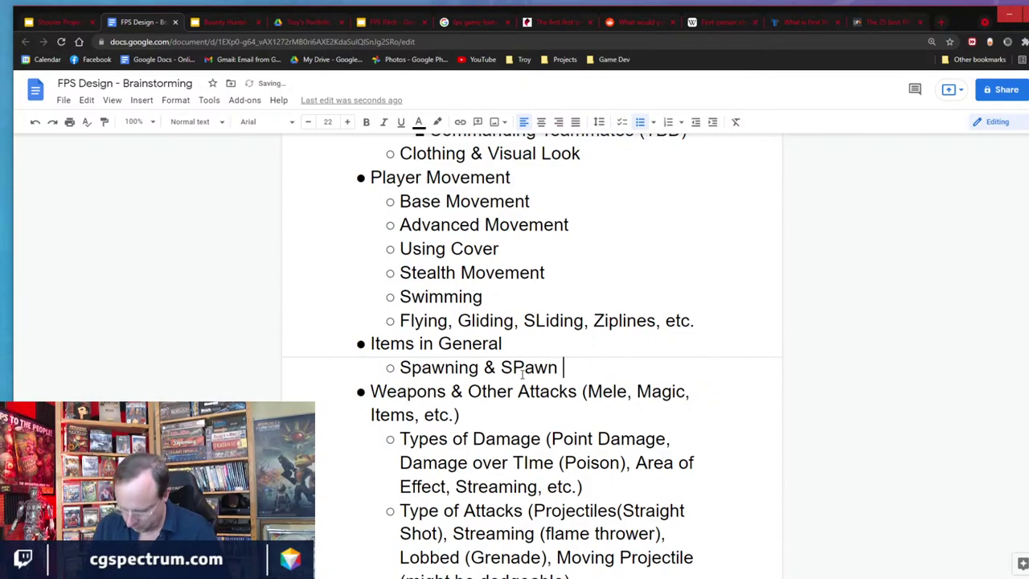
{"action": "type", "text": "Locations"}
Add a "Dropped (Loot)" sub-item below the spawning entry and correct "SPawn" to "Spawn" in that entry.
{"action": "key", "text": "Return"}
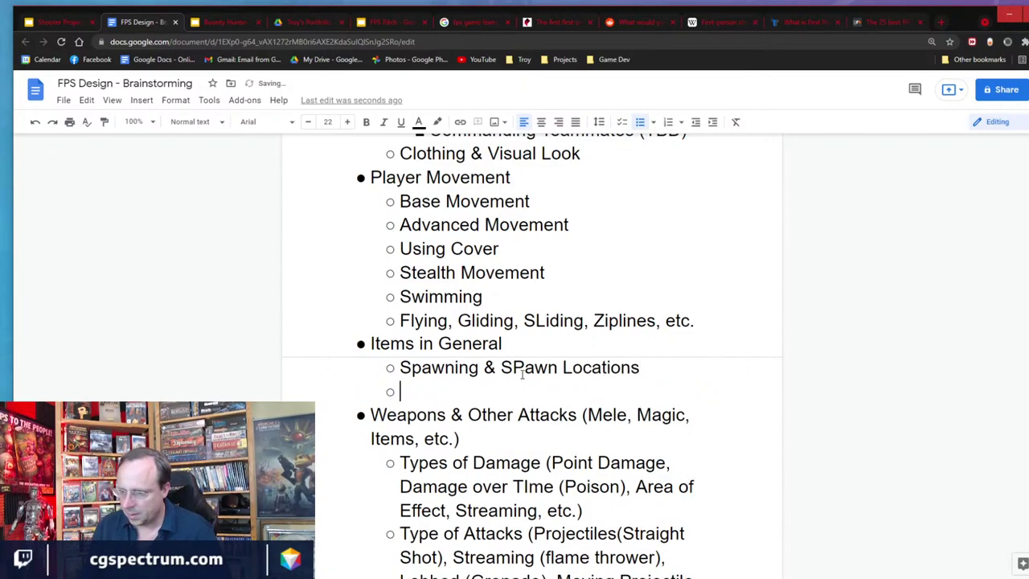
{"action": "type", "text": "Dropped ("}
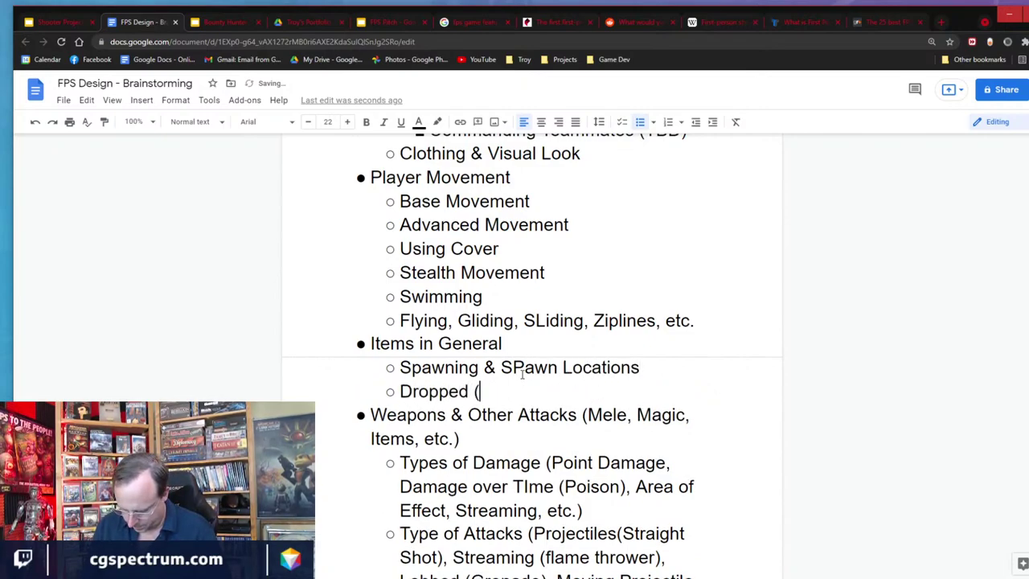
{"action": "type", "text": "Loot)"}
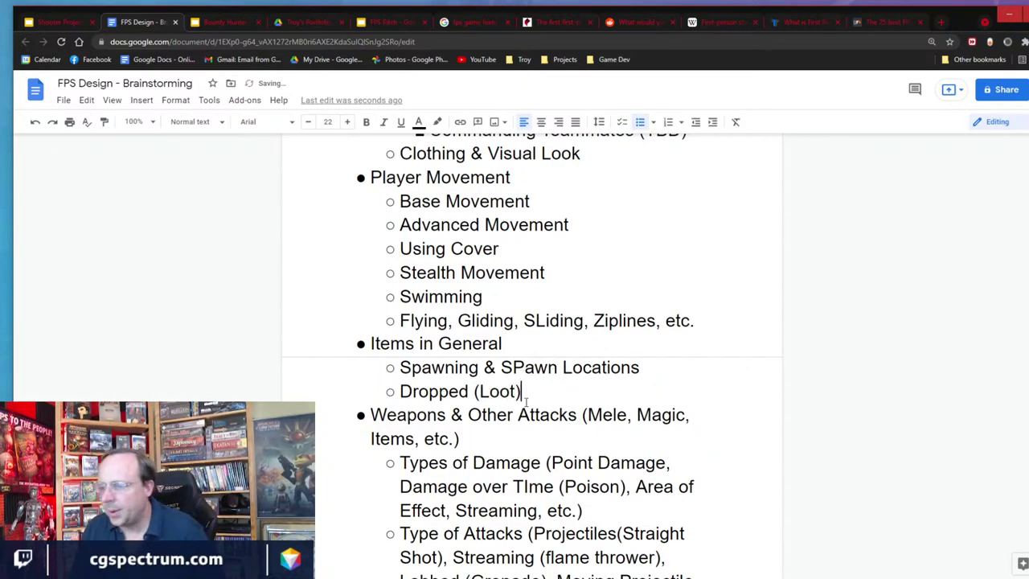
{"action": "left_click_drag", "start_coordinate": [529, 367], "coordinate": [513, 367]}
{"action": "left_click", "coordinate": [523, 368]}
{"action": "type", "text": "p"}
{"action": "left_click", "coordinate": [556, 390]}
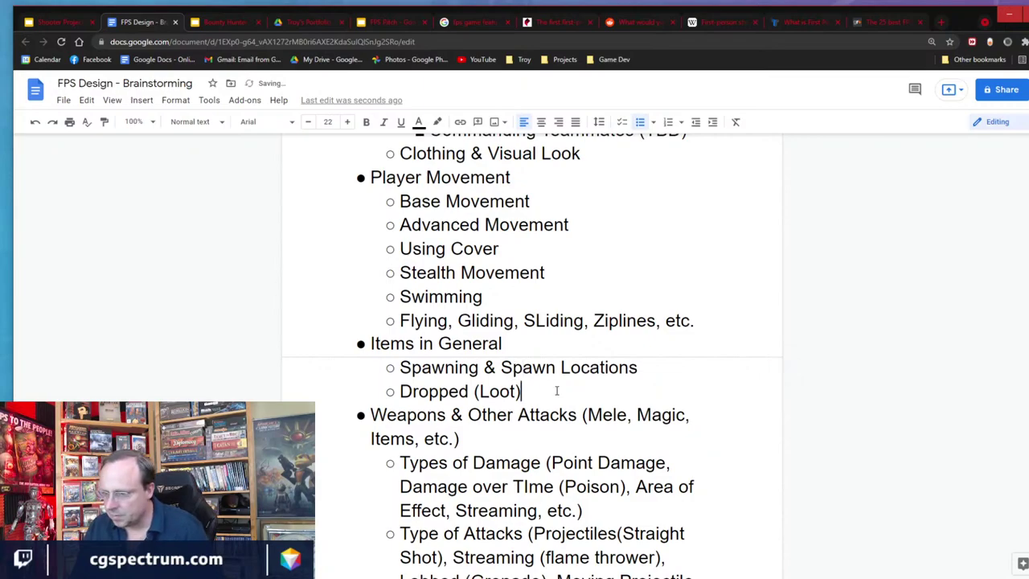
Add a "Categories / Type" sub-item below Dropped (Loot) under Items in General.
{"action": "key", "text": "Return"}
{"action": "type", "text": "Car"}
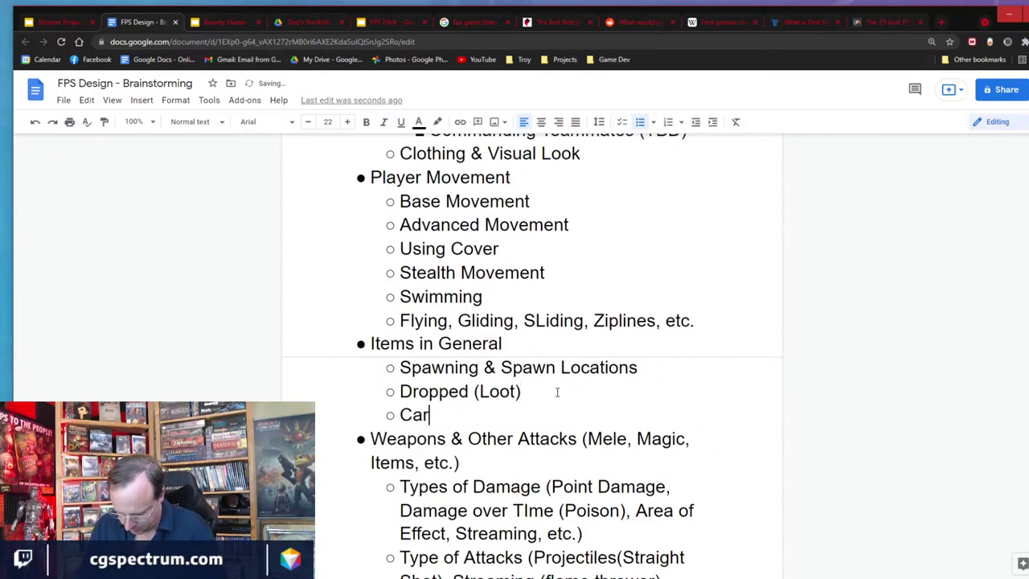
{"action": "key", "text": "BackSpace"}
{"action": "type", "text": "te"}
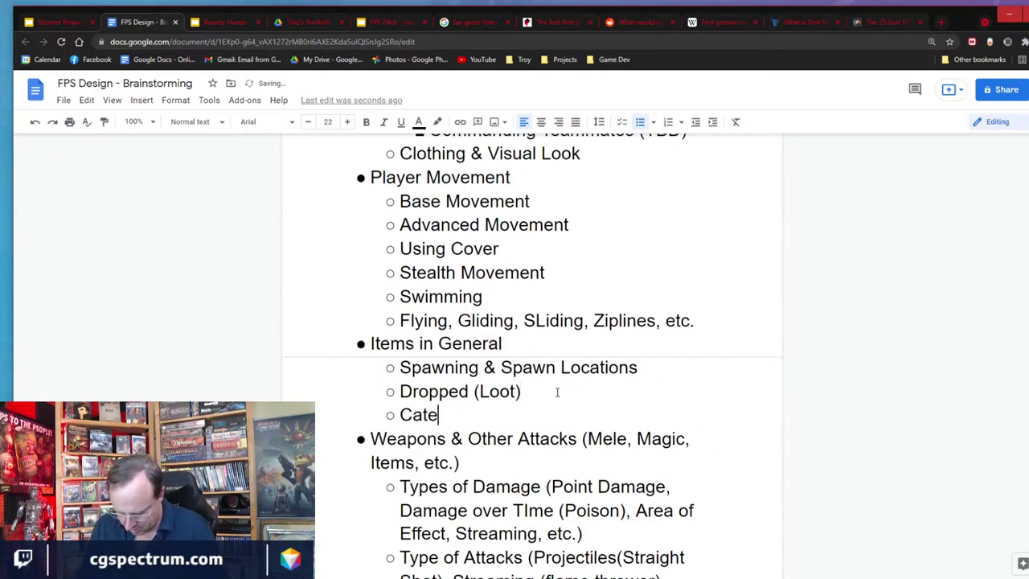
{"action": "type", "text": "gories"}
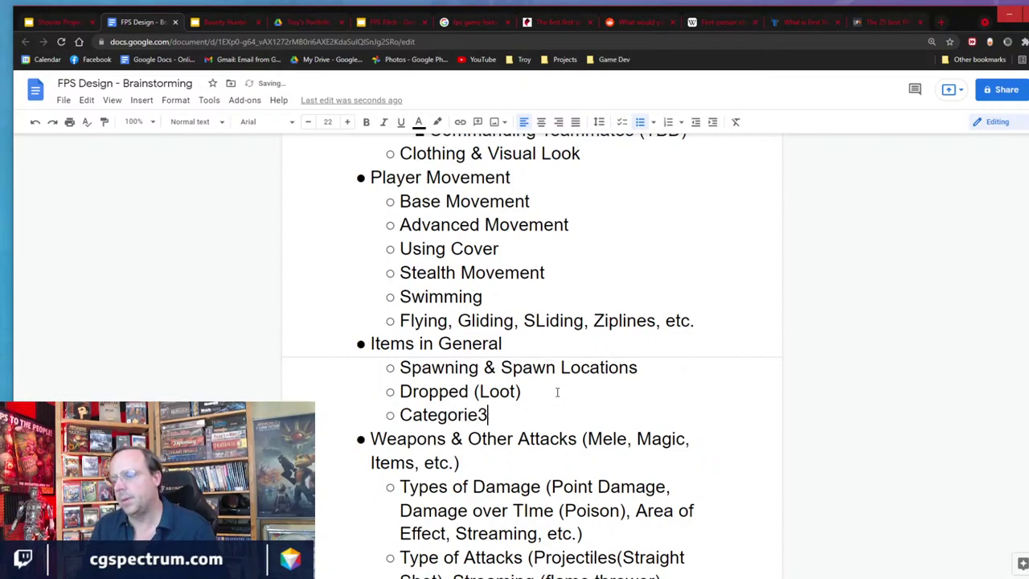
{"action": "key", "text": "BackSpace"}
{"action": "type", "text": "s / Type"}
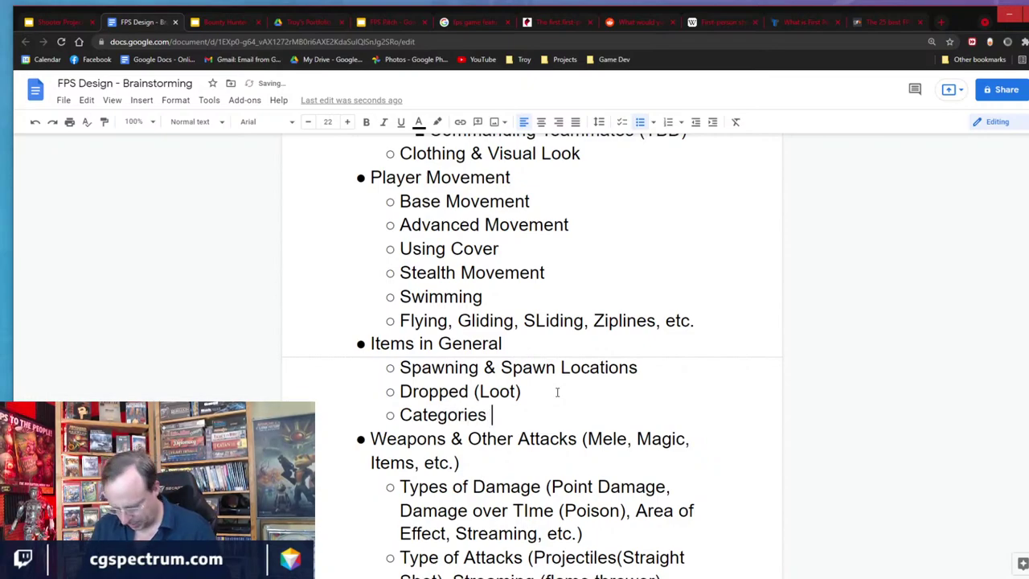
Finish the last Items in General sub-bullet as "Categories / Types" and correct "SLiding" to "Sliding" under Player Movement.
{"action": "type", "text": "s"}
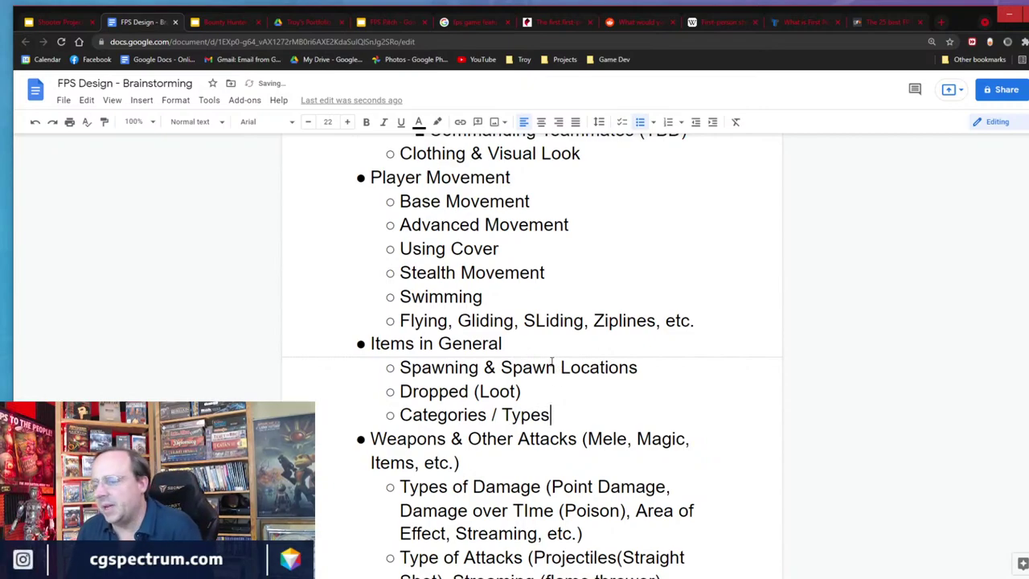
{"action": "scroll", "coordinate": [556, 368], "scroll_direction": "down", "scroll_amount": 3}
{"action": "scroll", "coordinate": [549, 363], "scroll_direction": "up", "scroll_amount": 2}
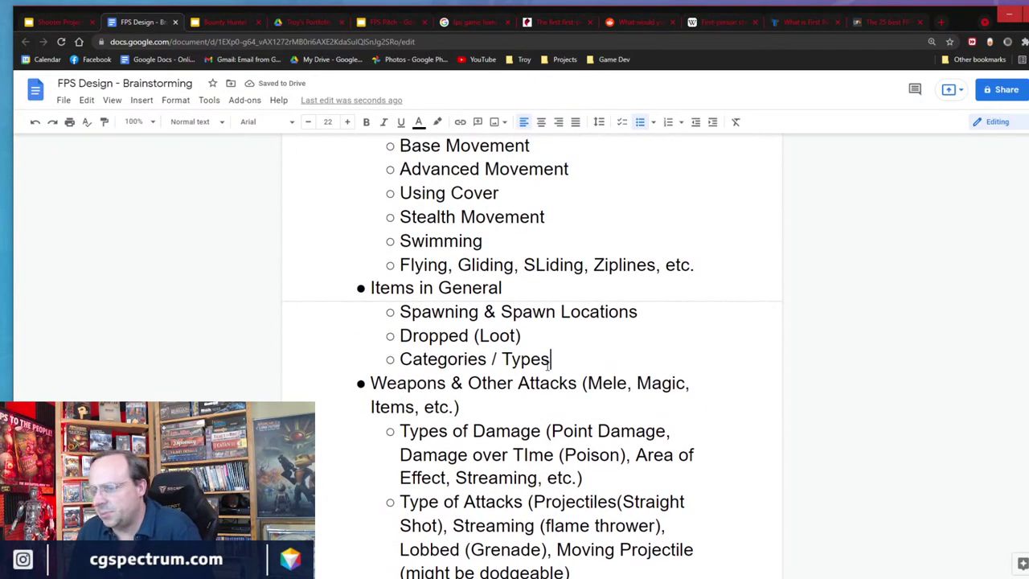
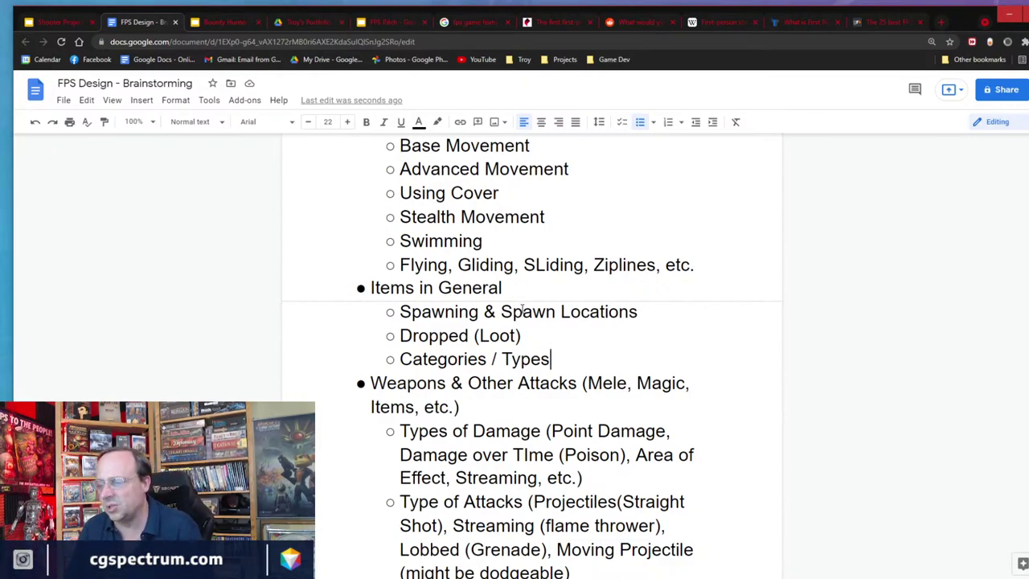
{"action": "left_click_drag", "start_coordinate": [547, 263], "coordinate": [536, 264]}
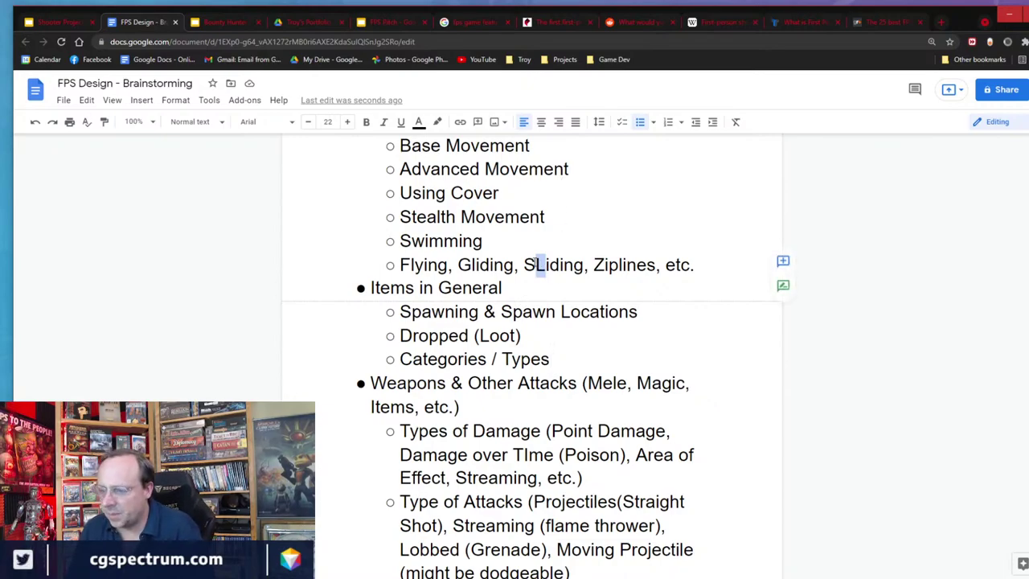
{"action": "type", "text": "l"}
Move the "Objects, Items & Inventory" text from its bullet near the list's end into a new first sub-bullet under Items in General.
{"action": "scroll", "coordinate": [581, 338], "scroll_direction": "down", "scroll_amount": 15}
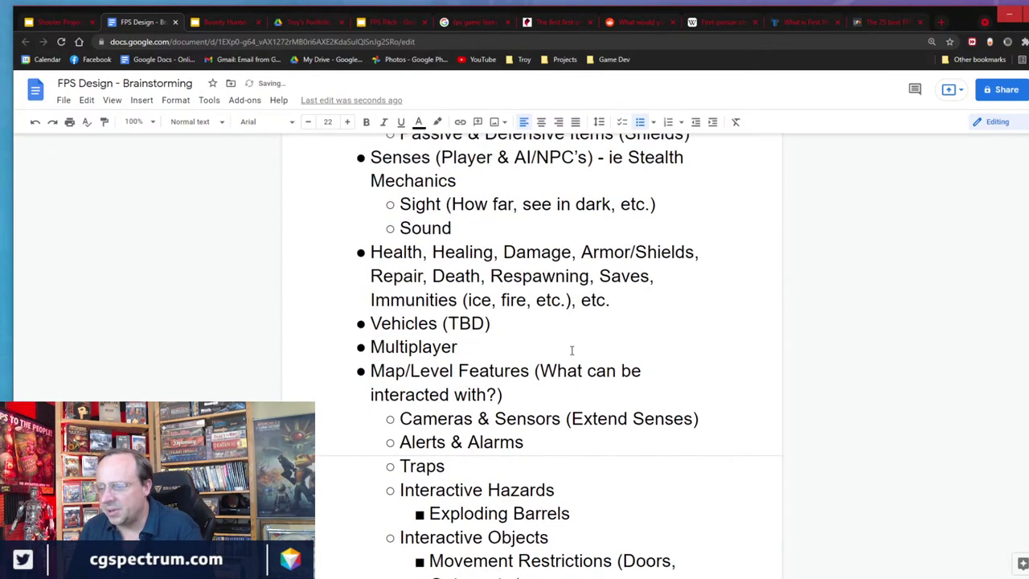
{"action": "scroll", "coordinate": [571, 349], "scroll_direction": "up", "scroll_amount": 3}
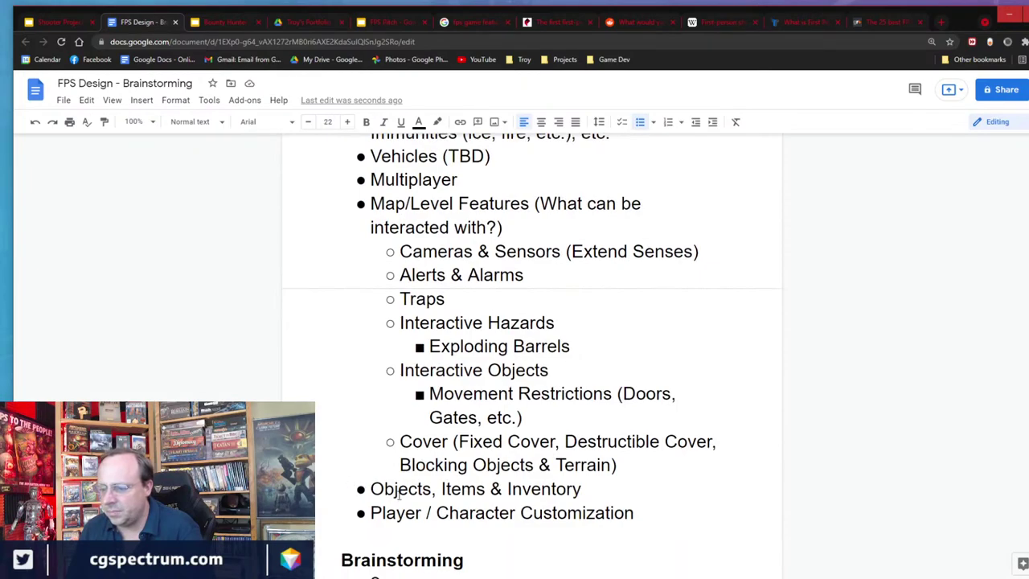
{"action": "left_click_drag", "start_coordinate": [581, 492], "coordinate": [366, 488]}
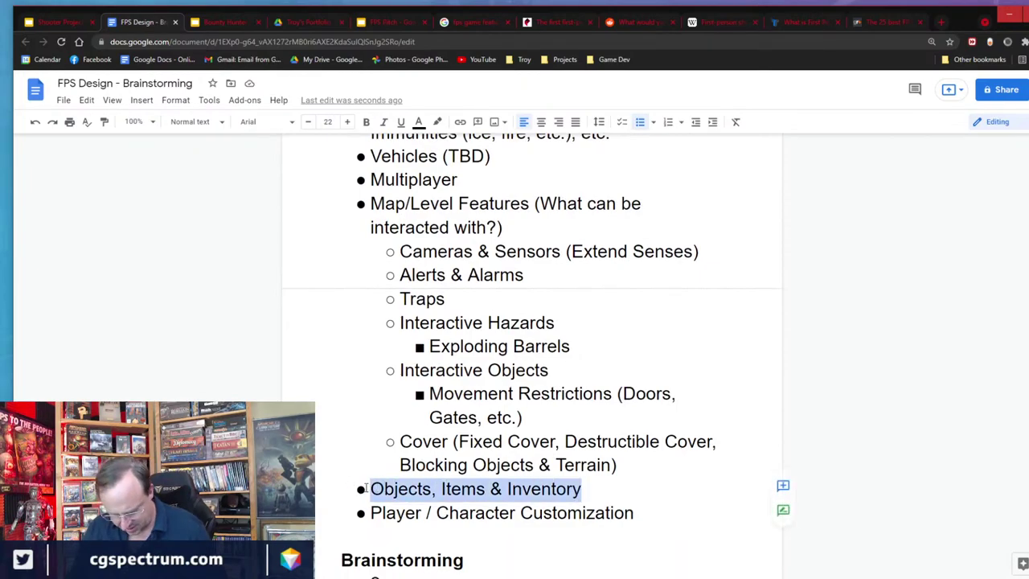
{"action": "key", "text": "ctrl+x"}
{"action": "scroll", "coordinate": [434, 455], "scroll_direction": "up", "scroll_amount": 10}
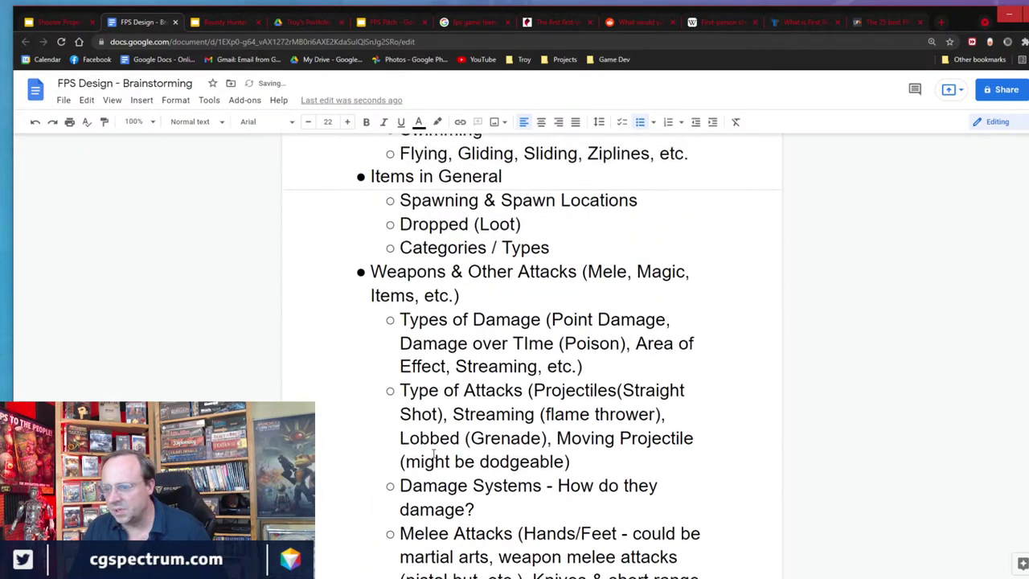
{"action": "scroll", "coordinate": [433, 456], "scroll_direction": "up", "scroll_amount": 1}
{"action": "left_click", "coordinate": [400, 255]}
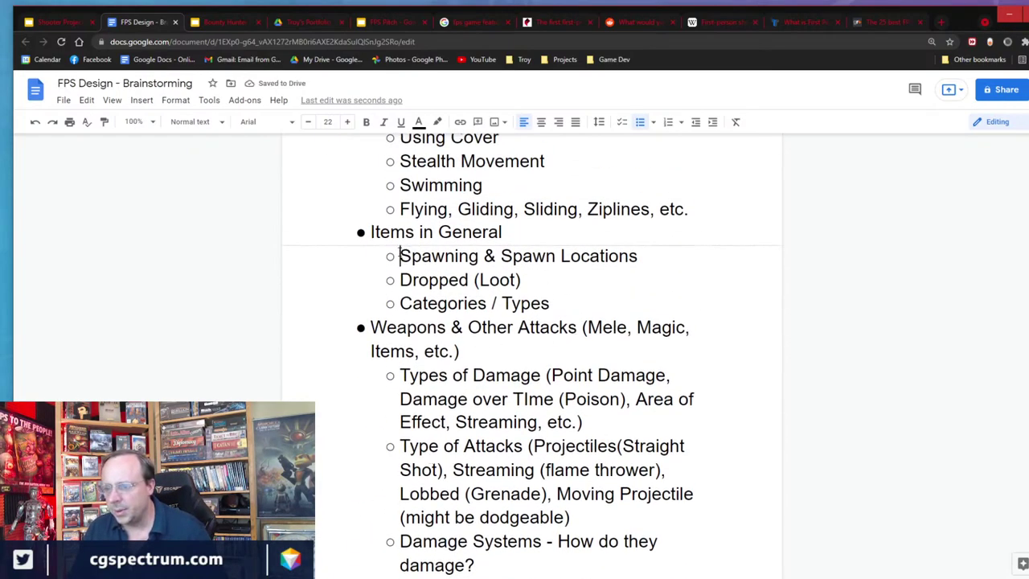
{"action": "key", "text": "Return"}
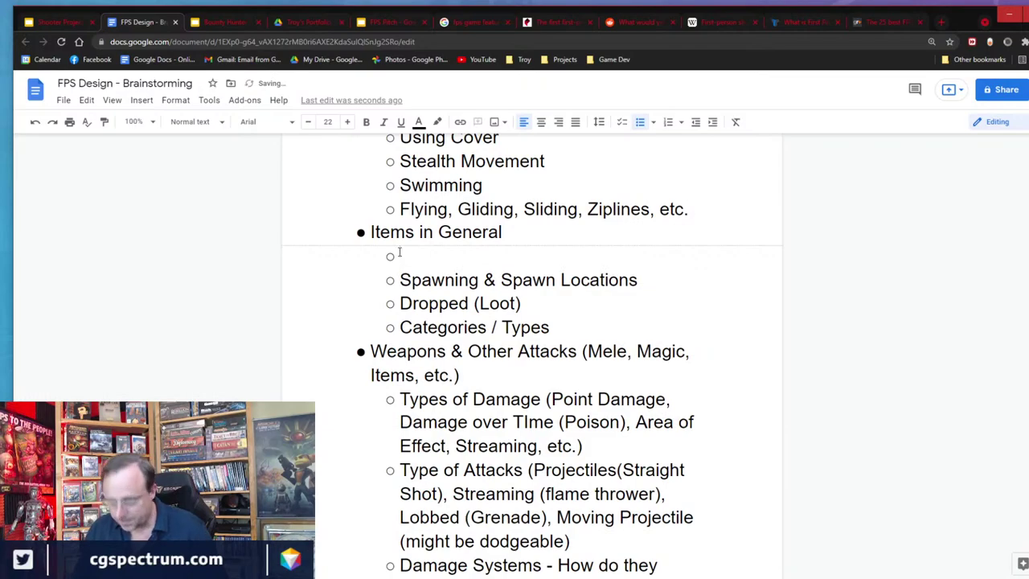
{"action": "key", "text": "ctrl+v"}
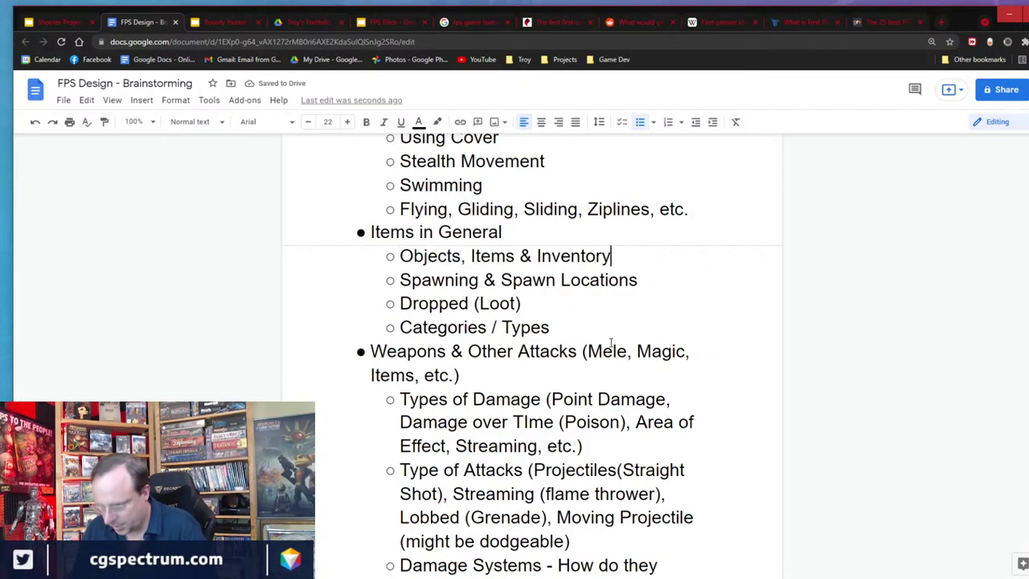
Fill the emptied bullet above Player / Character Customization with "NPC & AI's".
{"action": "scroll", "coordinate": [616, 345], "scroll_direction": "down", "scroll_amount": 10}
{"action": "scroll", "coordinate": [604, 403], "scroll_direction": "down", "scroll_amount": 3}
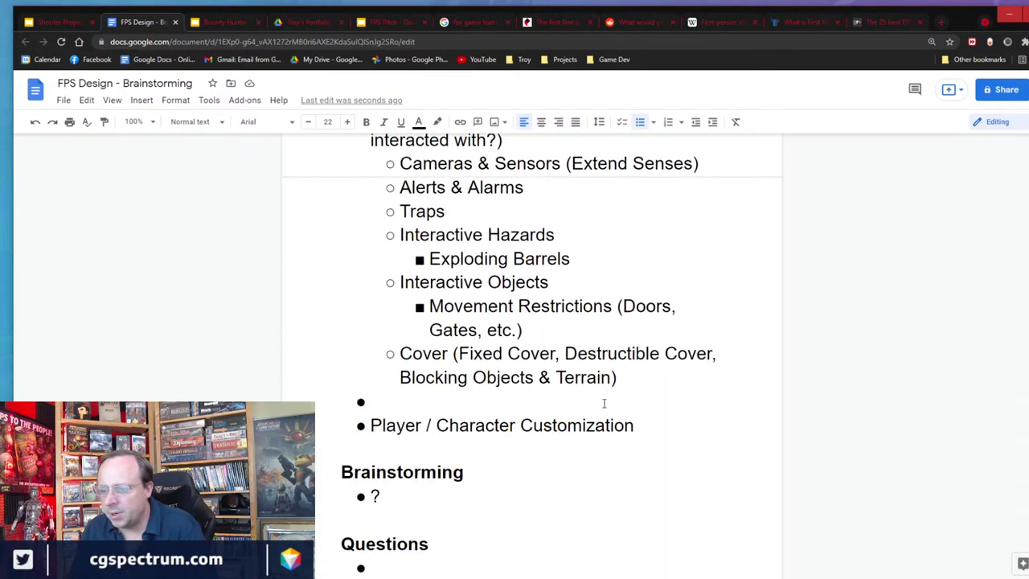
{"action": "left_click", "coordinate": [400, 400]}
{"action": "scroll", "coordinate": [402, 399], "scroll_direction": "up", "scroll_amount": 2}
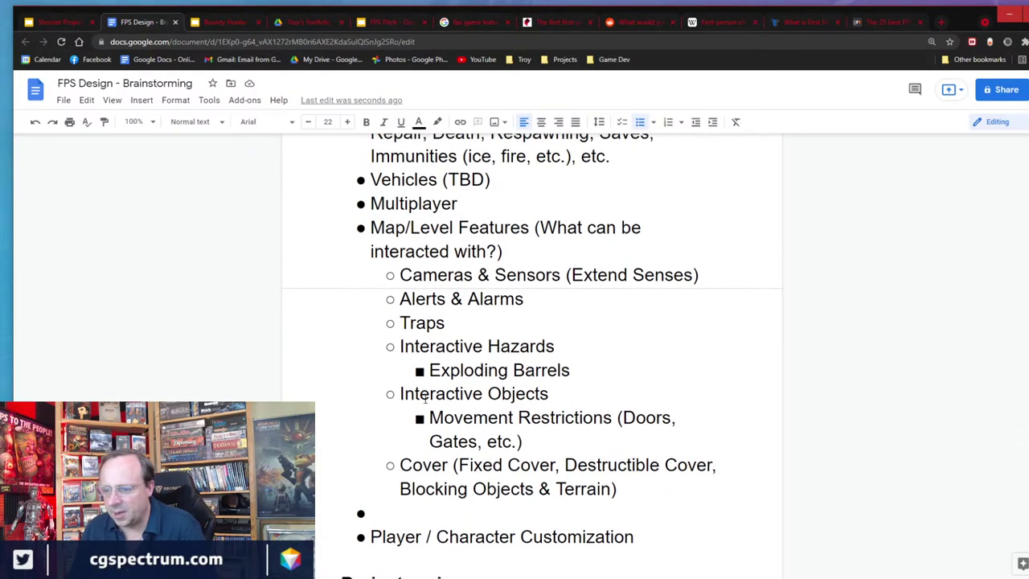
{"action": "type", "text": "NPC"}
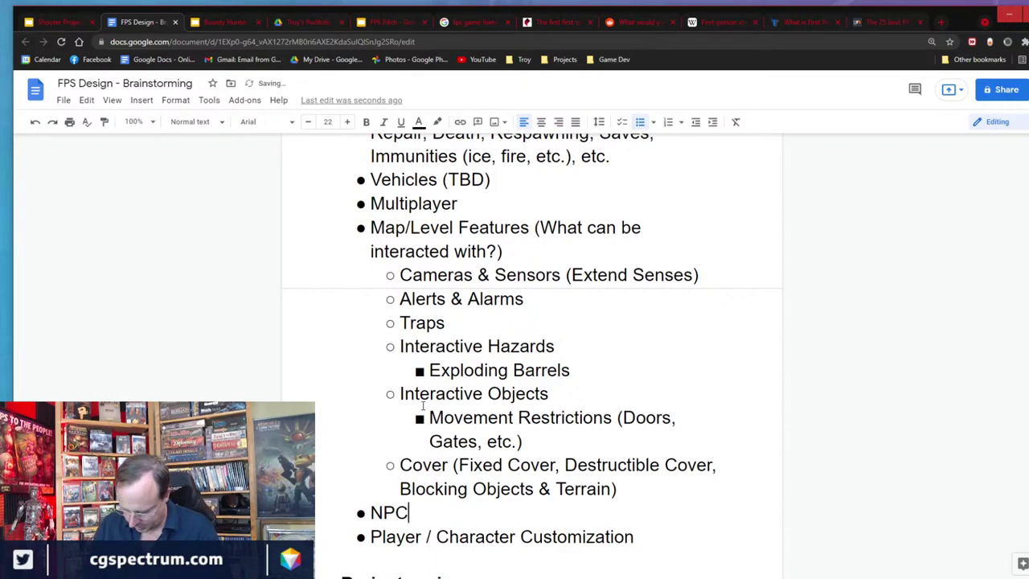
{"action": "type", "text": " & AI"}
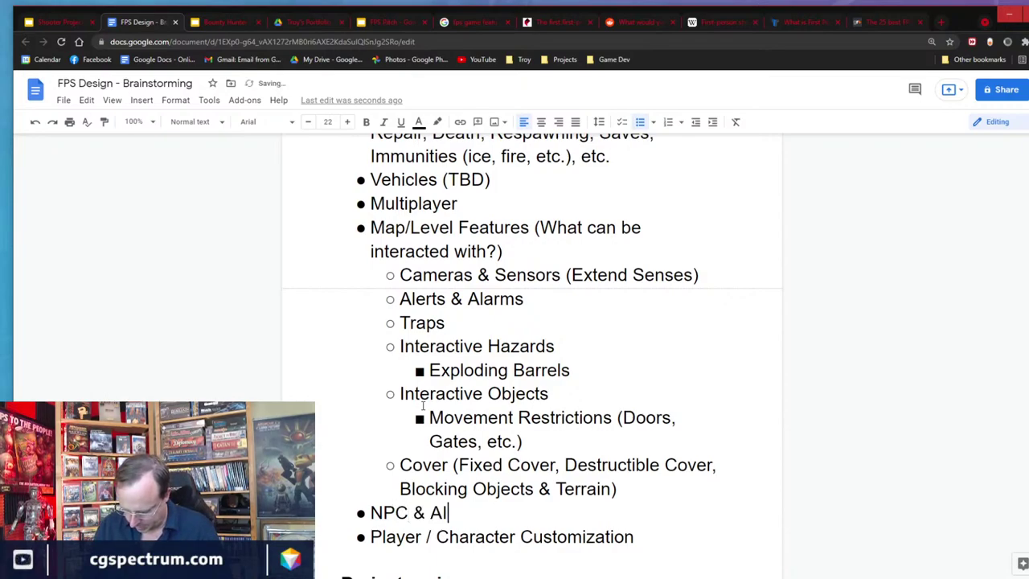
{"action": "type", "text": "'s"}
Add an indented sub-bullet "Enemies" under NPC & AI's.
{"action": "key", "text": "Return"}
{"action": "key", "text": "Tab"}
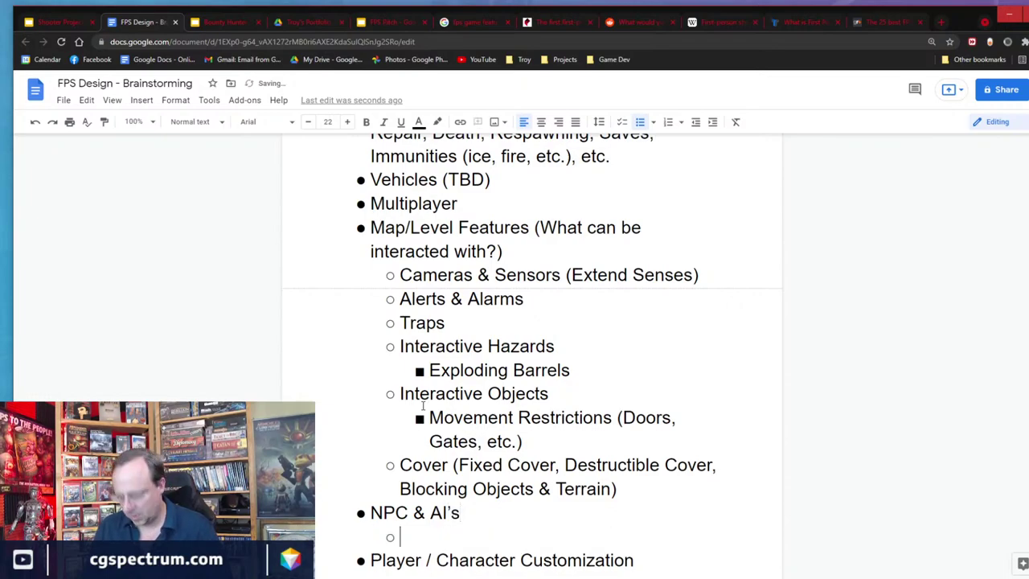
{"action": "type", "text": "Enemeies"}
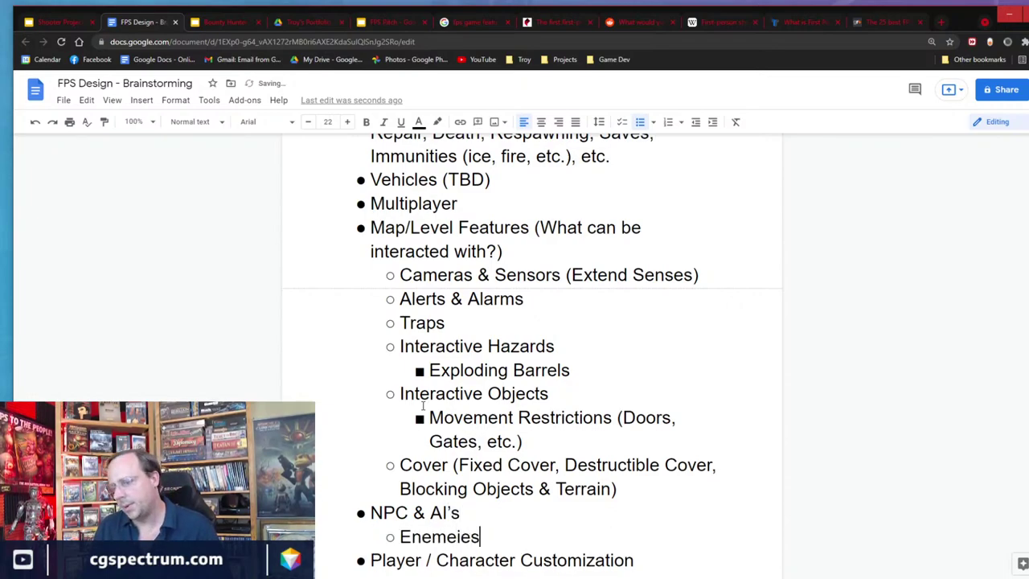
{"action": "key", "text": "BackSpace"}
{"action": "key", "text": "BackSpace"}
{"action": "key", "text": "BackSpace"}
{"action": "key", "text": "BackSpace"}
{"action": "type", "text": "ies"}
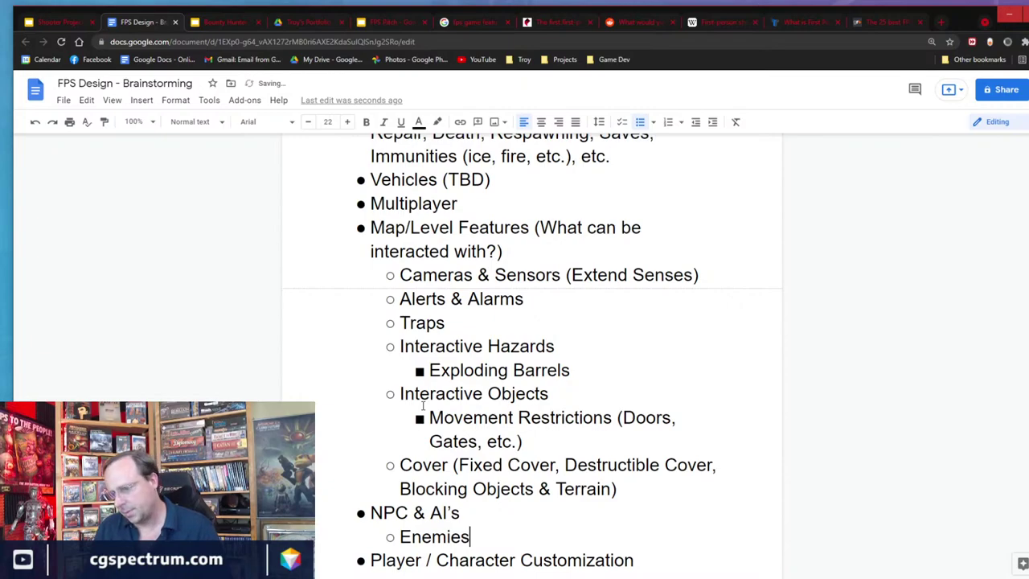
Add the sub-bullets "Creatures" and "Bosses" below Enemies.
{"action": "key", "text": "Return"}
{"action": "type", "text": "Crea"}
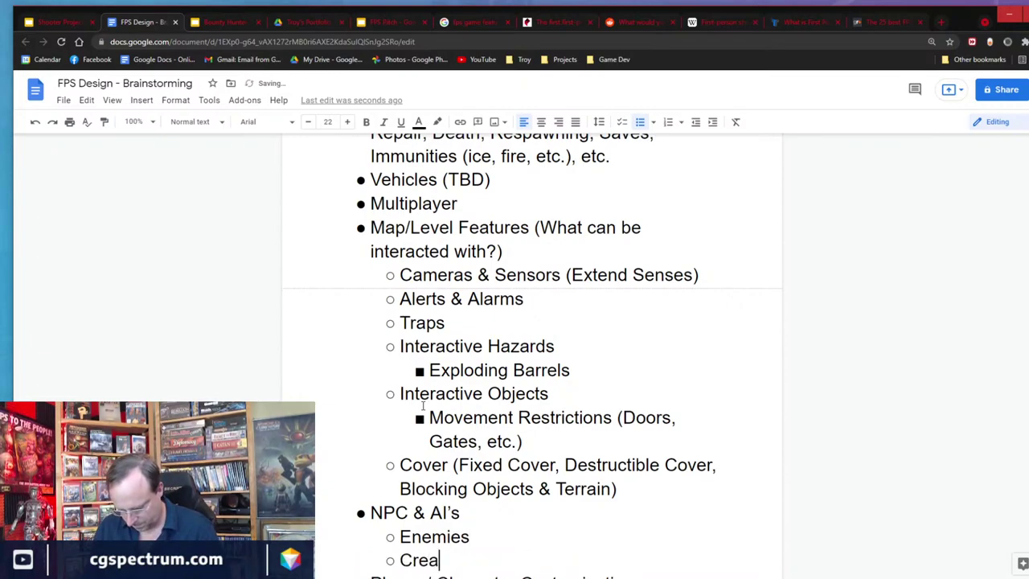
{"action": "type", "text": "tures"}
{"action": "key", "text": "Return"}
{"action": "type", "text": "Bo"}
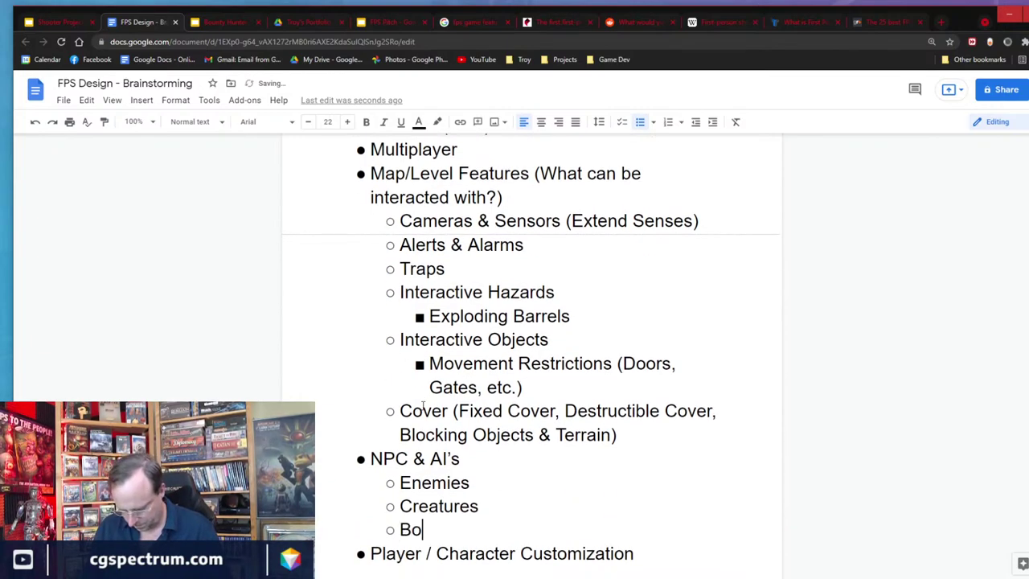
{"action": "type", "text": "sses"}
Add the sub-bullet "NPC's (Non-Combat)" below Bosses.
{"action": "key", "text": "Return"}
{"action": "type", "text": "NPC"}
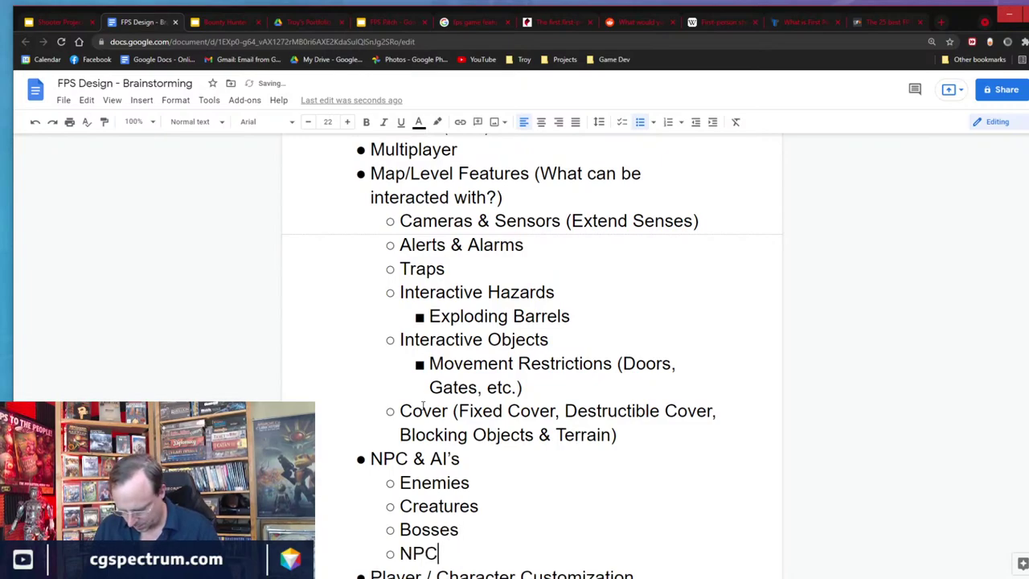
{"action": "type", "text": "'s (No"}
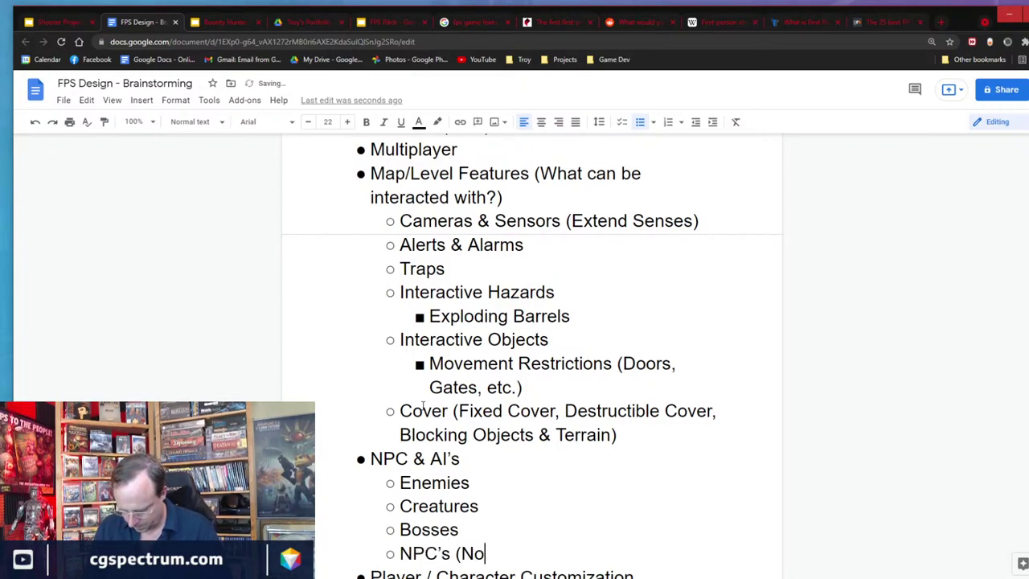
{"action": "type", "text": "n-COmbat)"}
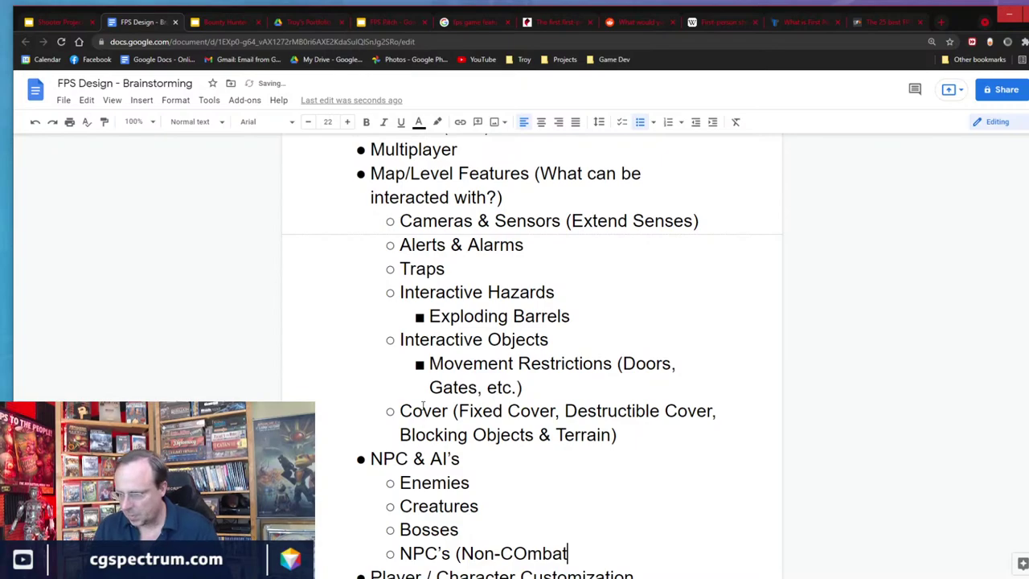
{"action": "key", "text": "Left"}
{"action": "key", "text": "Left"}
{"action": "key", "text": "Left"}
{"action": "key", "text": "Left"}
{"action": "key", "text": "Left"}
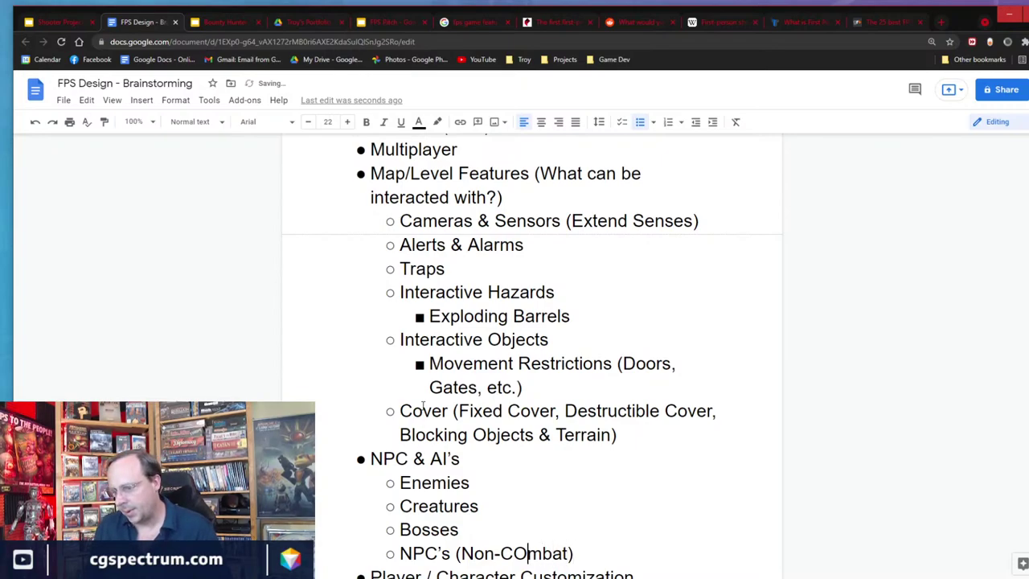
{"action": "key", "text": "BackSpace"}
{"action": "type", "text": "o"}
{"action": "key", "text": "End"}
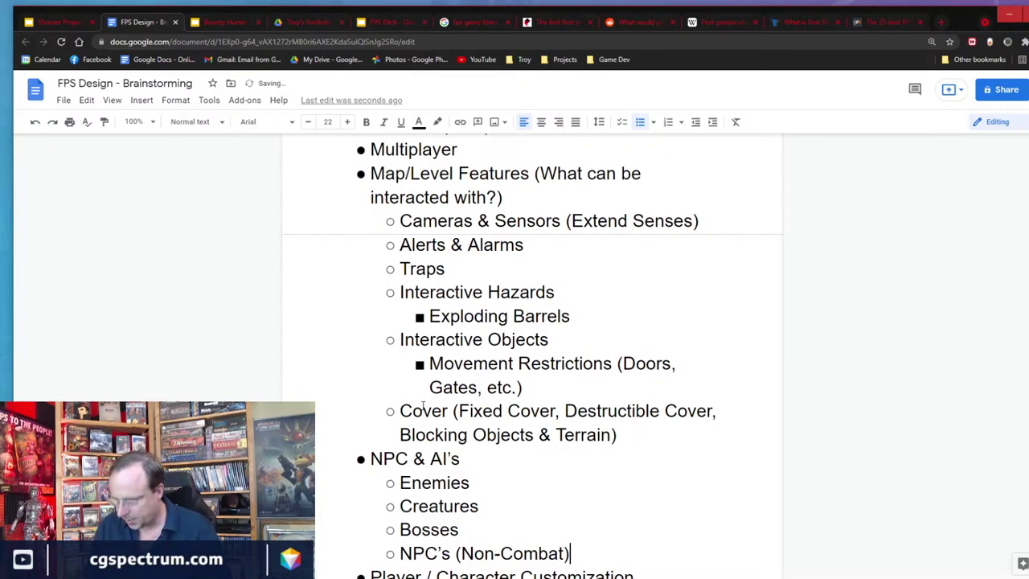
Add the sub-bullet "Friendlies" as the last entry under NPC & AI's.
{"action": "key", "text": "Return"}
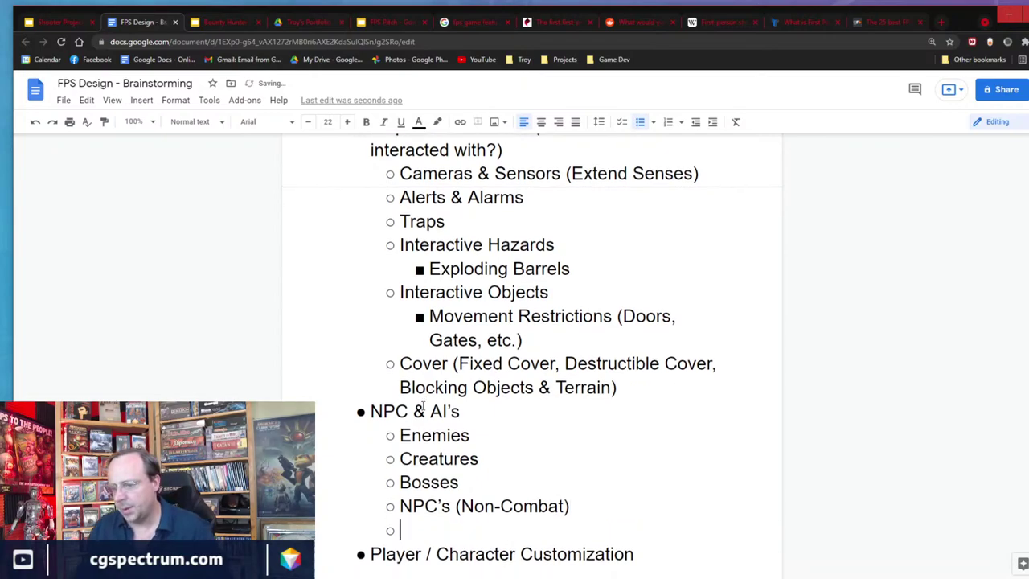
{"action": "type", "text": "Friendly"}
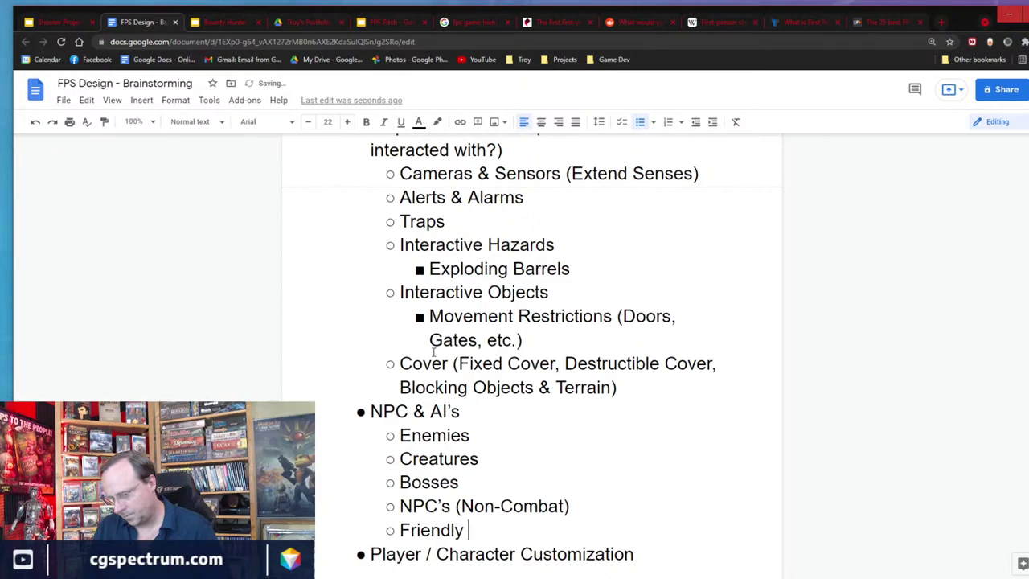
{"action": "key", "text": "BackSpace"}
{"action": "key", "text": "BackSpace"}
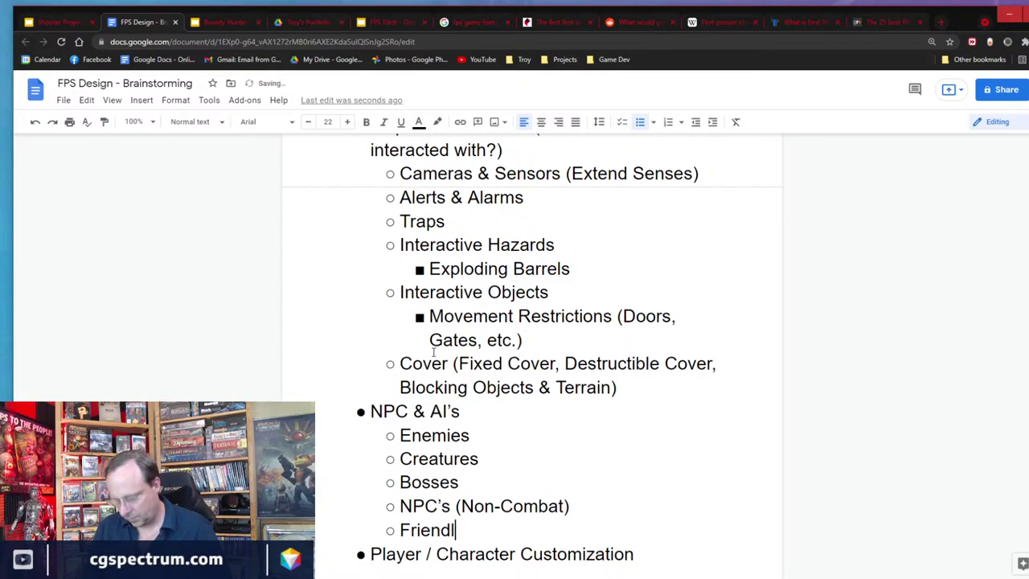
{"action": "type", "text": "ies"}
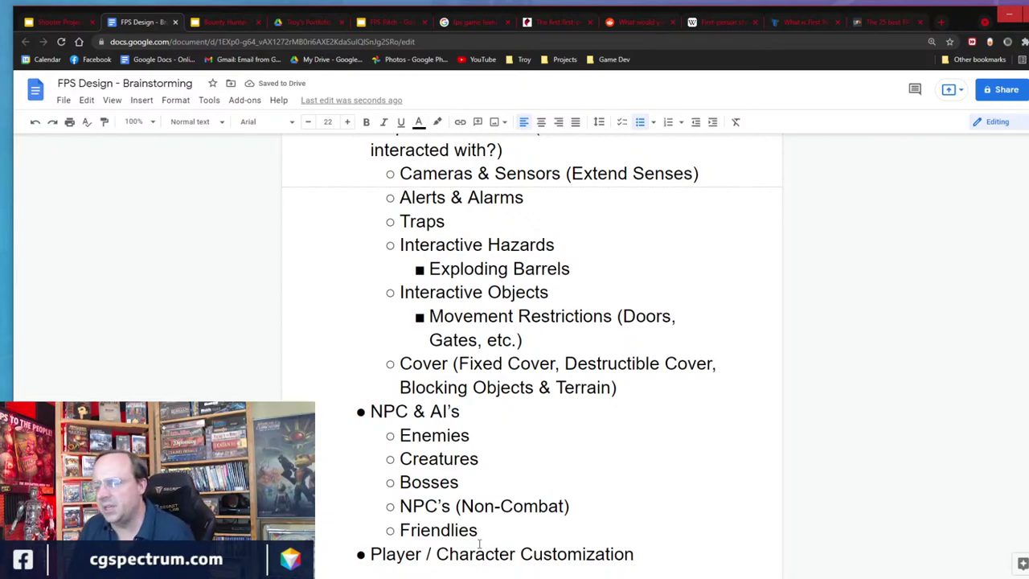
Add the nested sub-bullet "Buy/Sell (TBD)" under NPC's (Non-Combat).
{"action": "scroll", "coordinate": [450, 486], "scroll_direction": "down", "scroll_amount": 2}
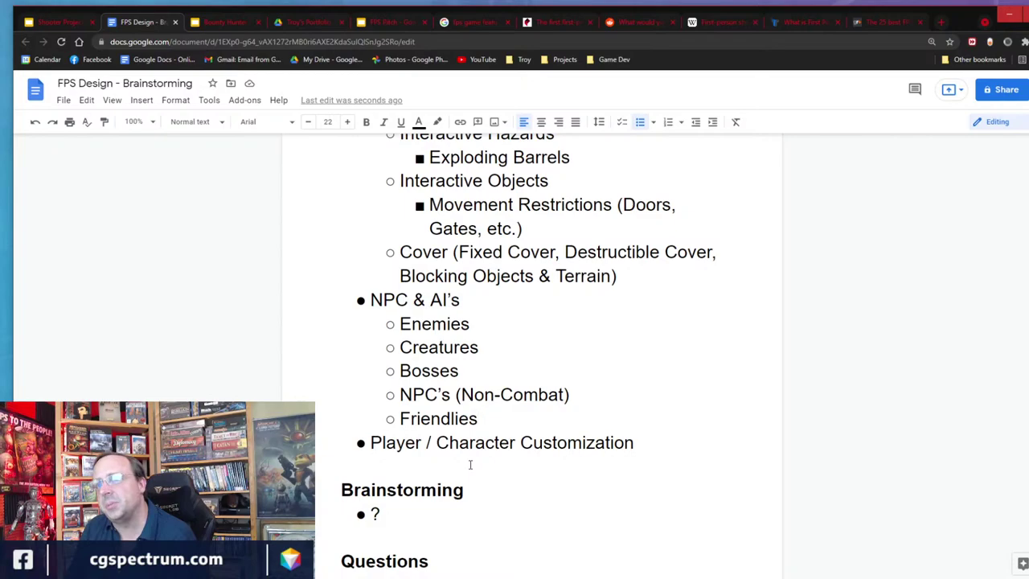
{"action": "left_click", "coordinate": [465, 323]}
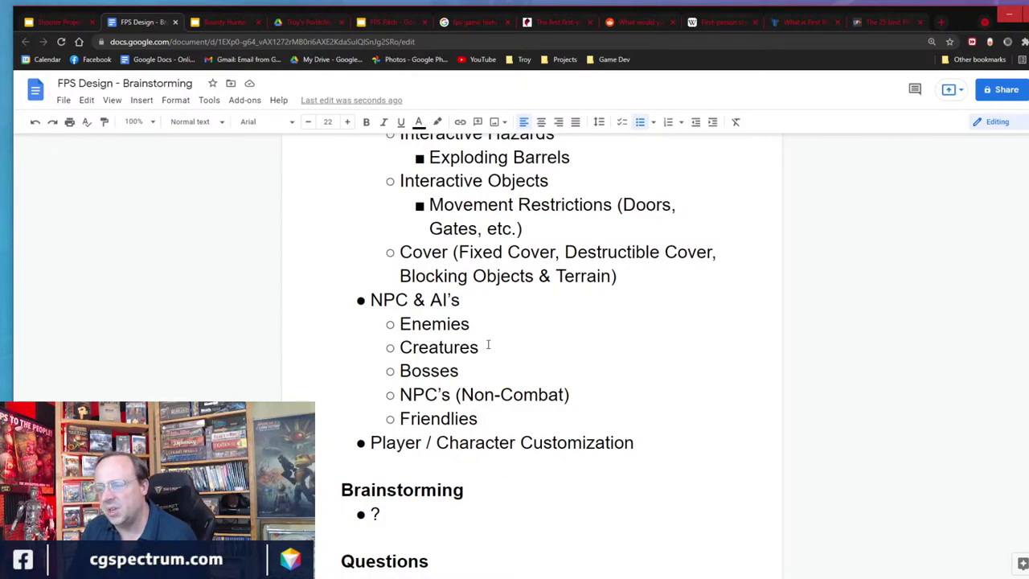
{"action": "key", "text": "Right"}
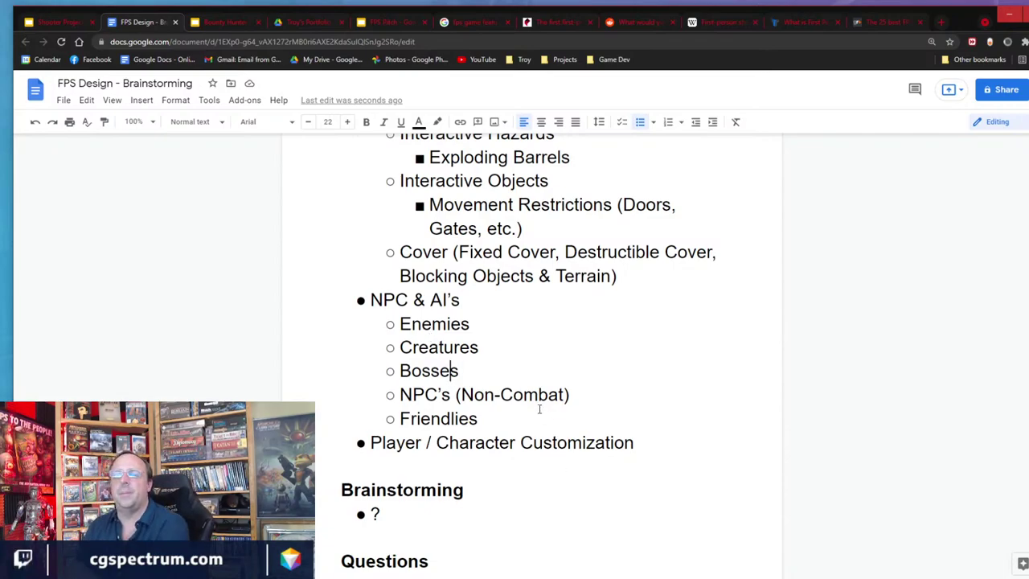
{"action": "left_click", "coordinate": [599, 395]}
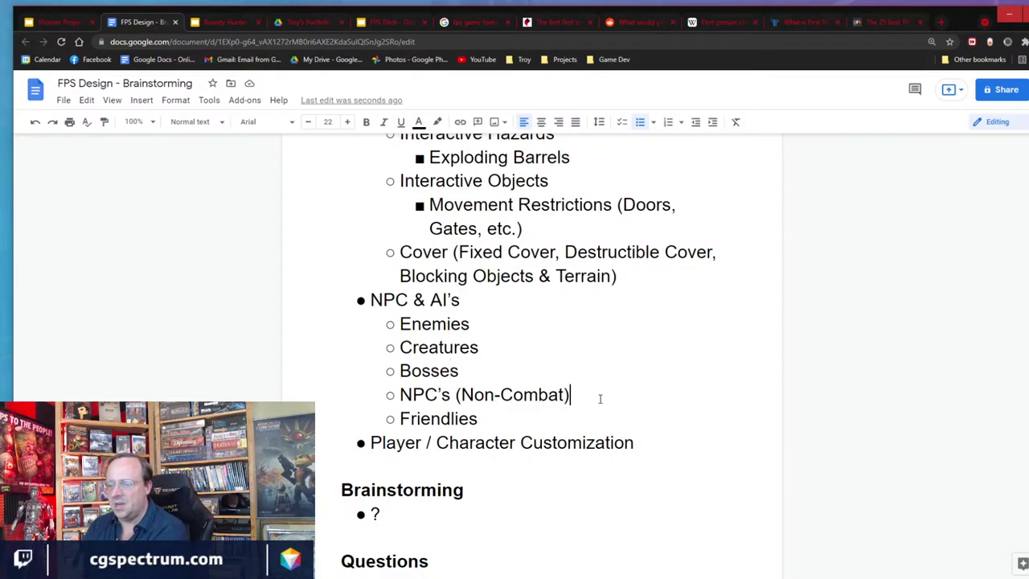
{"action": "key", "text": "Return"}
{"action": "key", "text": "Tab"}
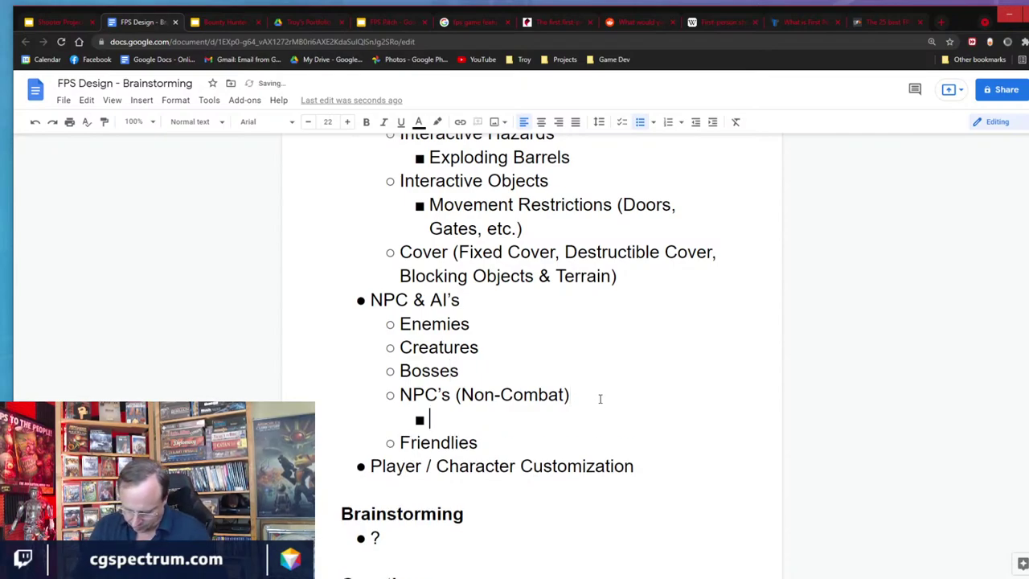
{"action": "type", "text": "Buy/Seel"}
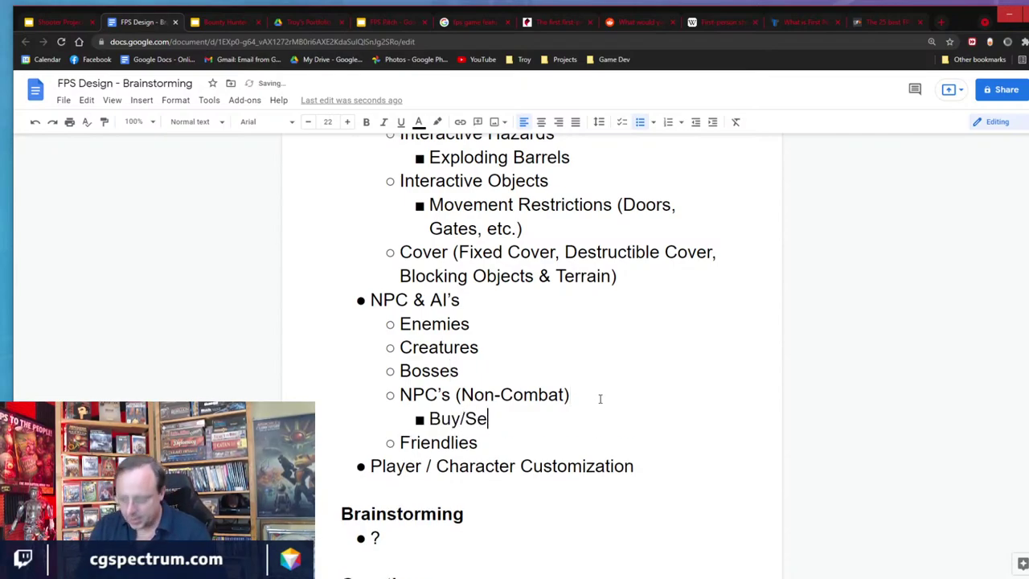
{"action": "key", "text": "BackSpace"}
{"action": "key", "text": "BackSpace"}
{"action": "type", "text": "ll (TBD)"}
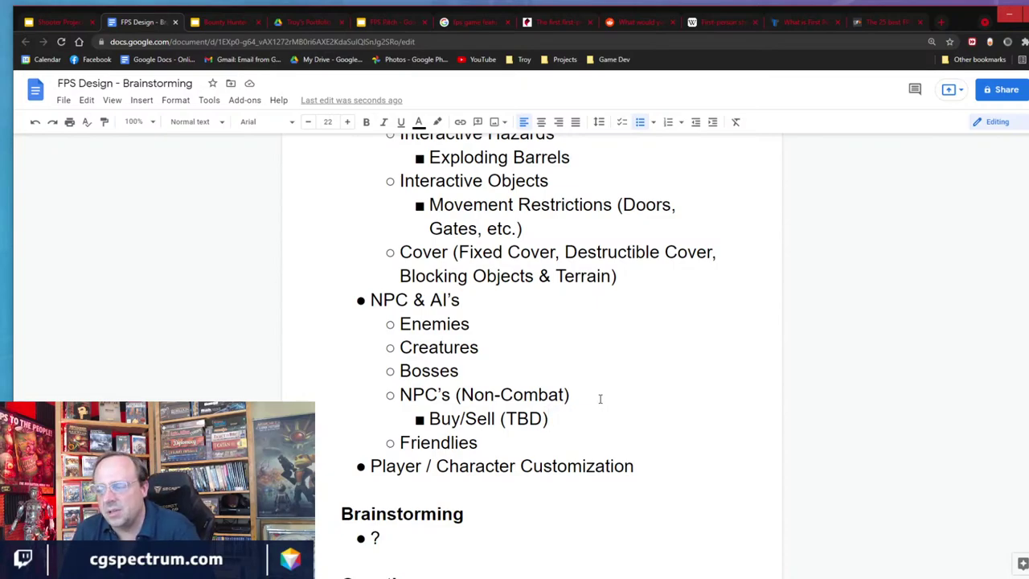
Add the nested sub-bullet "Quest Givers", in quotation marks and spelled correctly, below Buy/Sell (TBD).
{"action": "key", "text": "Return"}
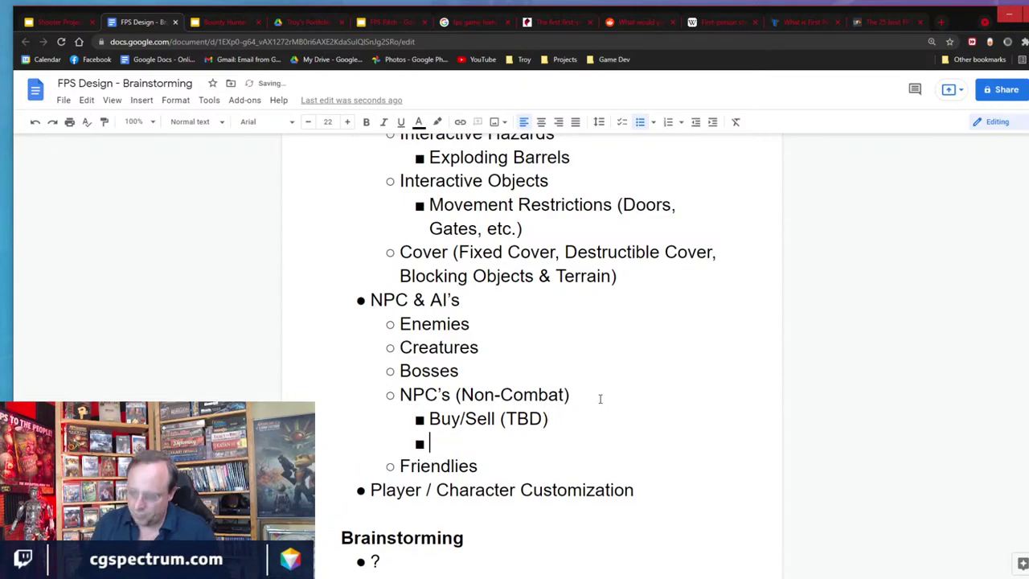
{"action": "type", "text": "\"Quest GIvewr"}
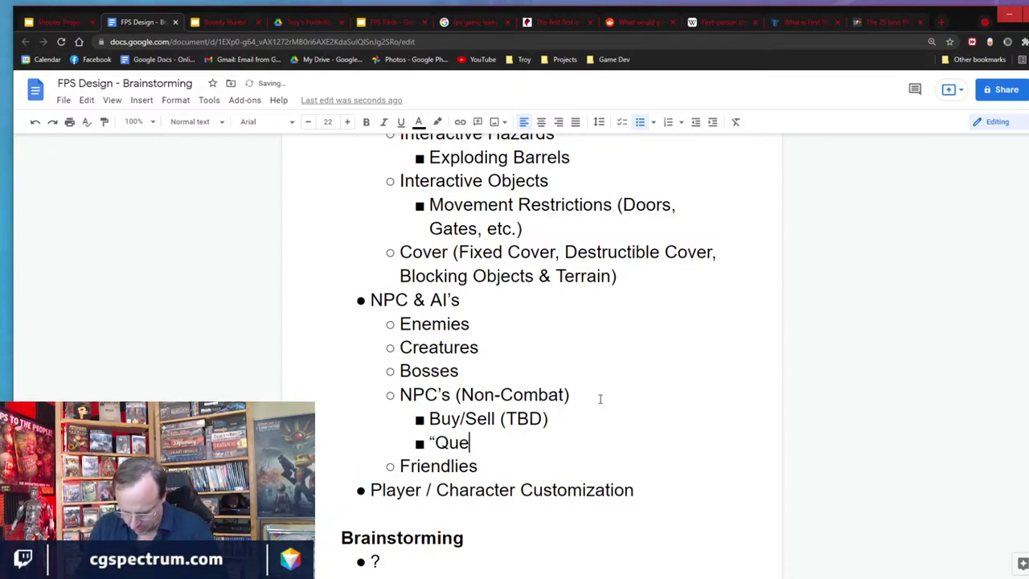
{"action": "type", "text": "s\""}
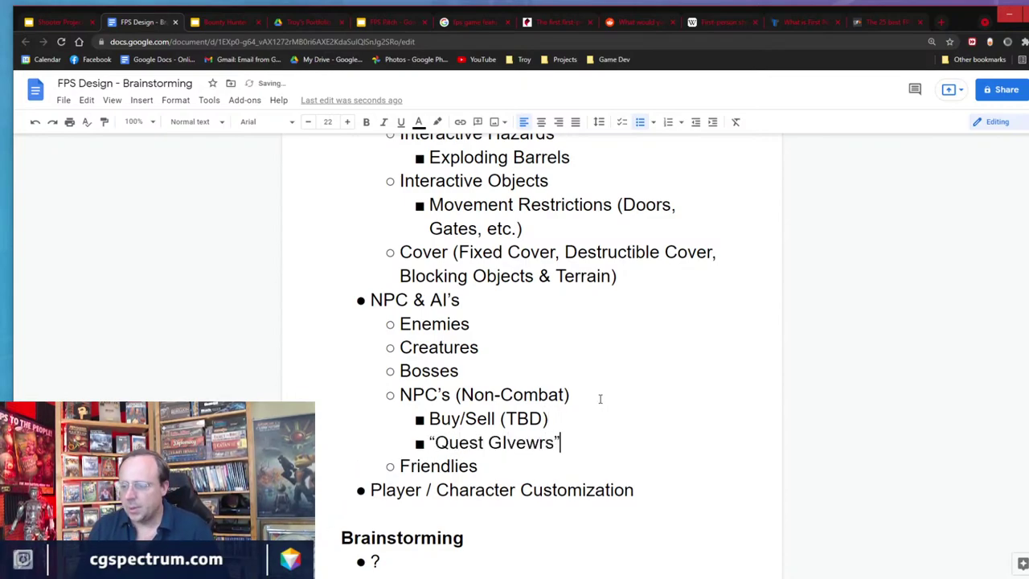
{"action": "key", "text": "Left"}
{"action": "key", "text": "Left"}
{"action": "key", "text": "Left"}
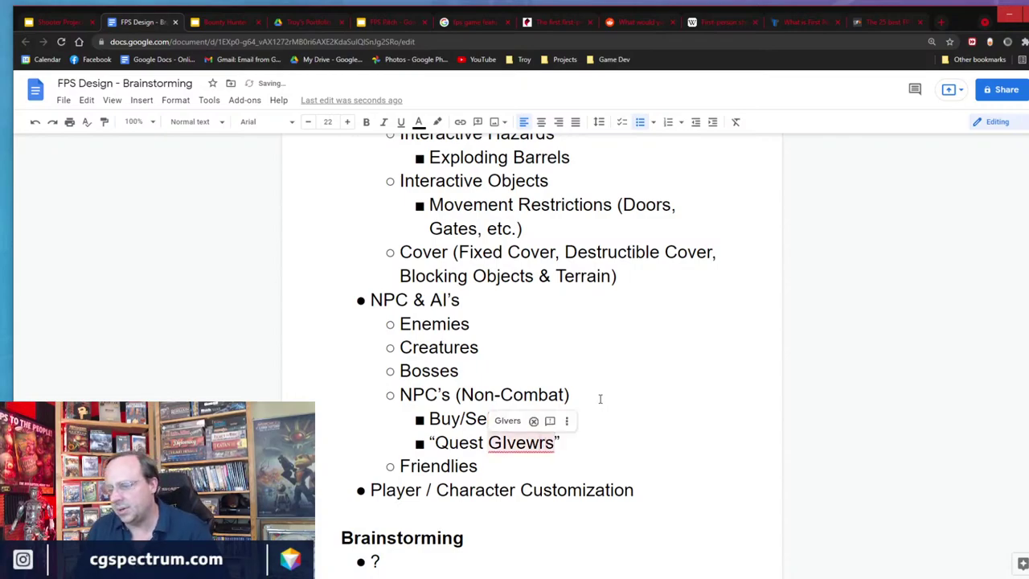
{"action": "key", "text": "BackSpace"}
{"action": "left_click", "coordinate": [472, 466]}
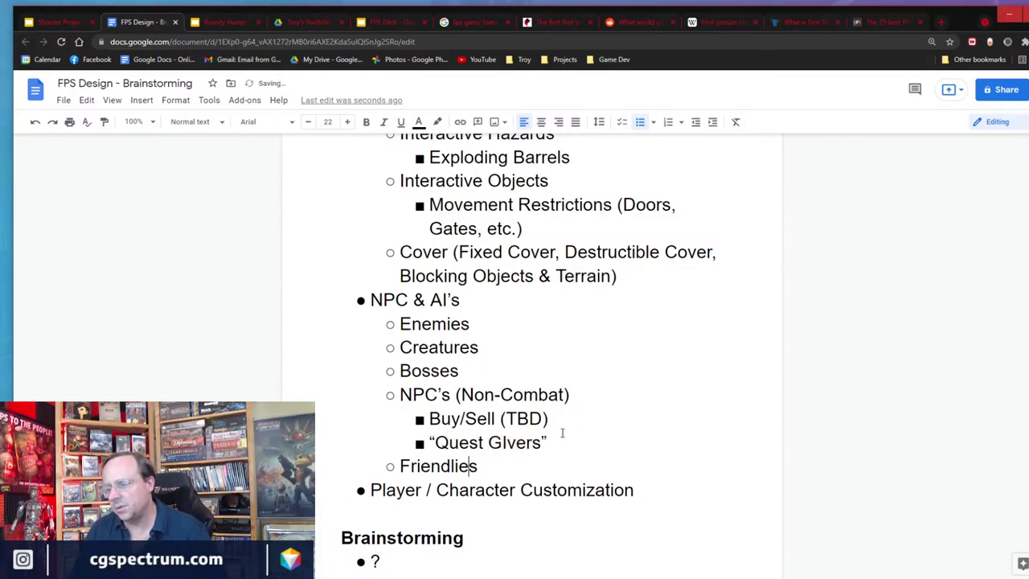
{"action": "left_click", "coordinate": [503, 443]}
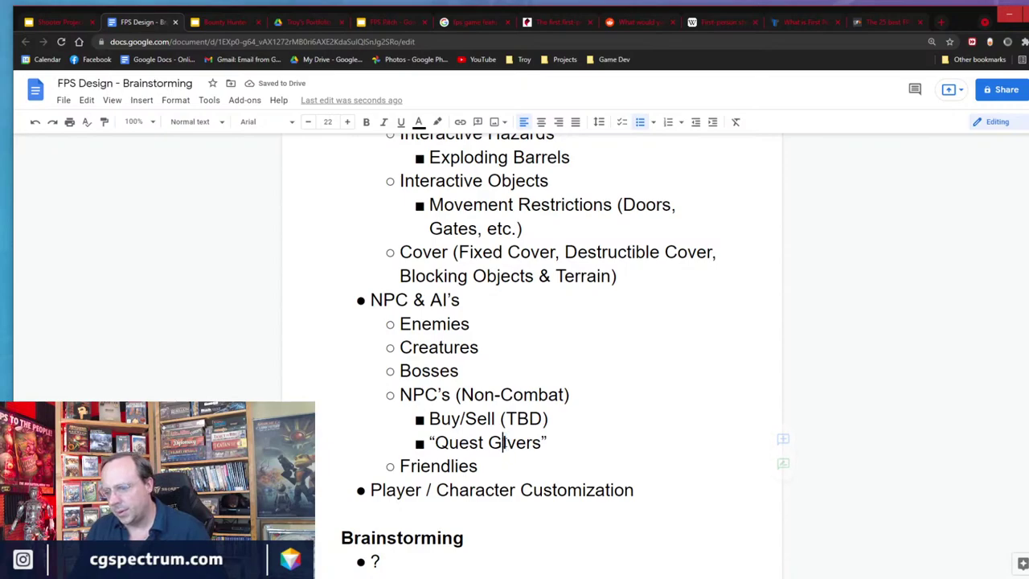
{"action": "key", "text": "Delete"}
{"action": "type", "text": "i"}
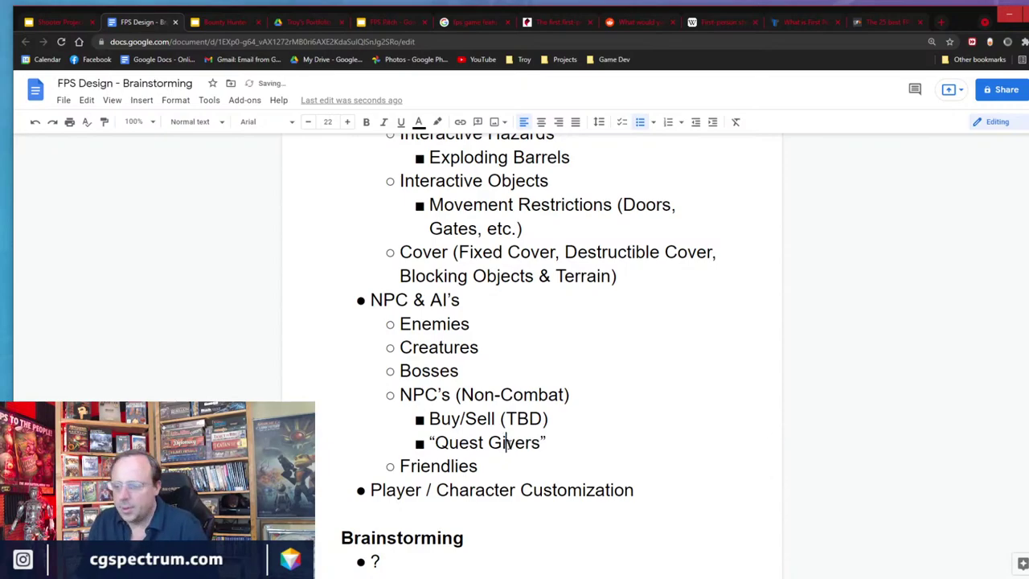
Append "(Soldiers who fight with you, but not under your command)" to the Friendlies sub-bullet.
{"action": "left_click", "coordinate": [582, 423]}
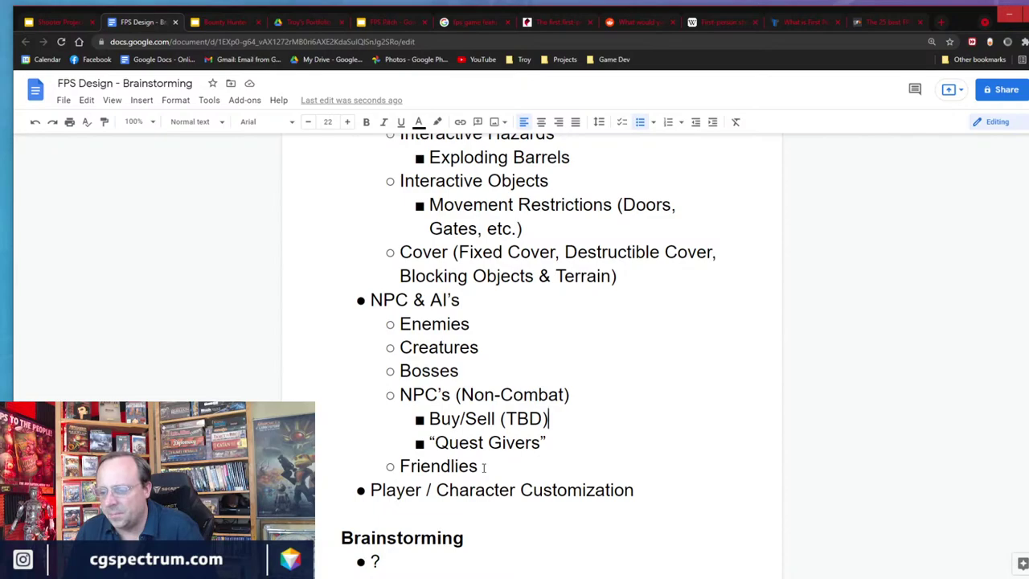
{"action": "type", "text": "(So"}
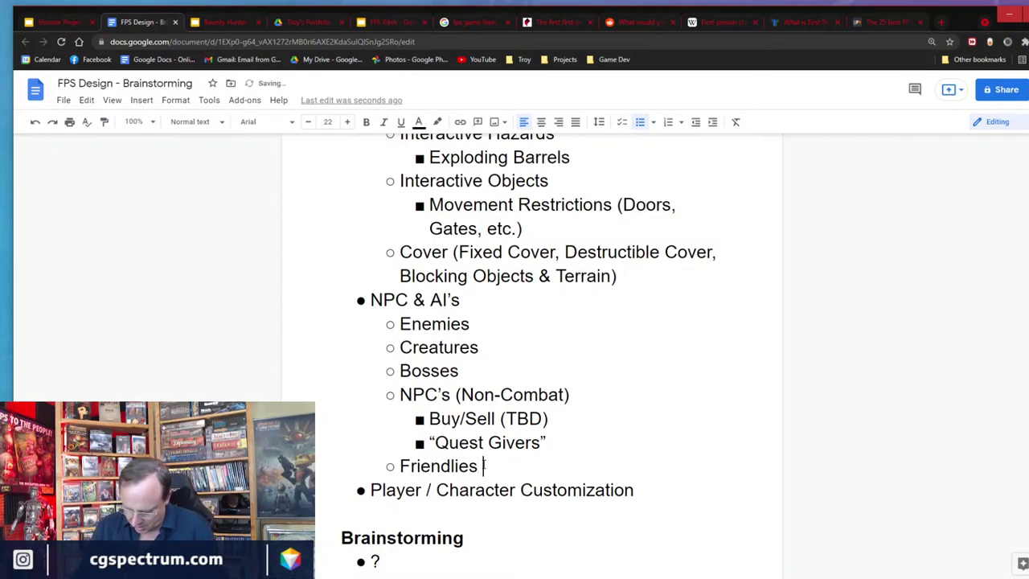
{"action": "type", "text": "ldie"}
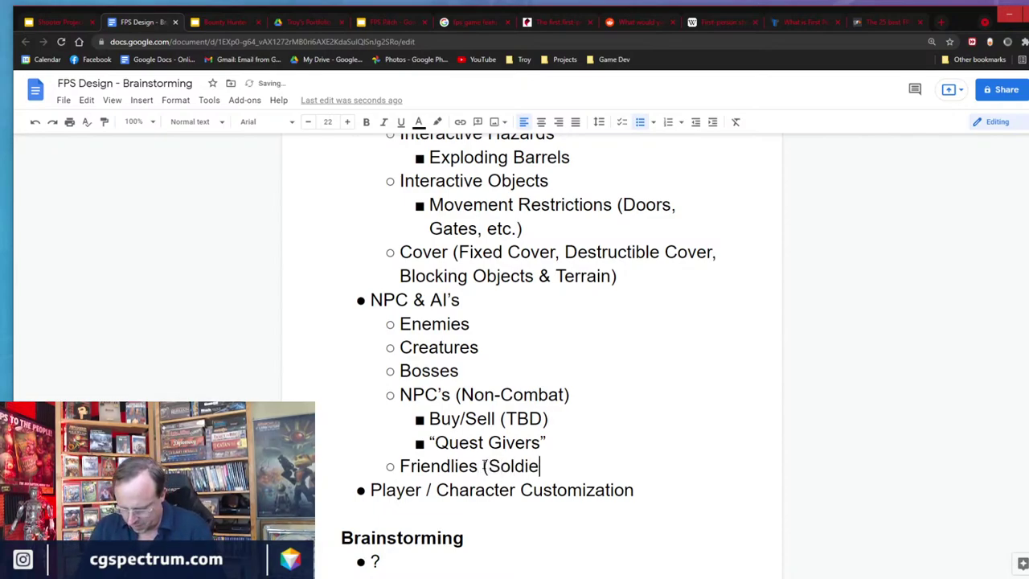
{"action": "type", "text": "rs wh"}
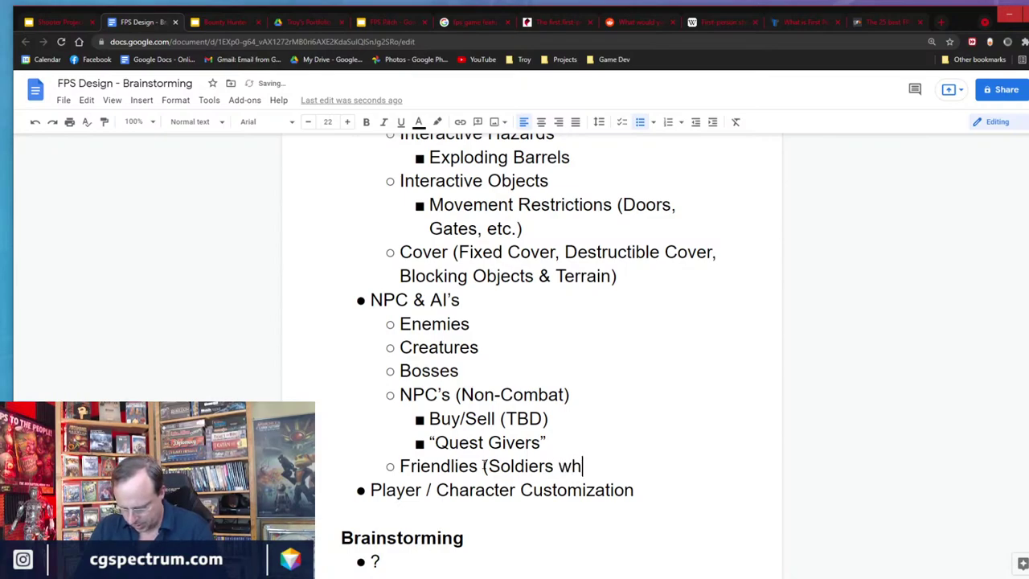
{"action": "type", "text": "o fight with"}
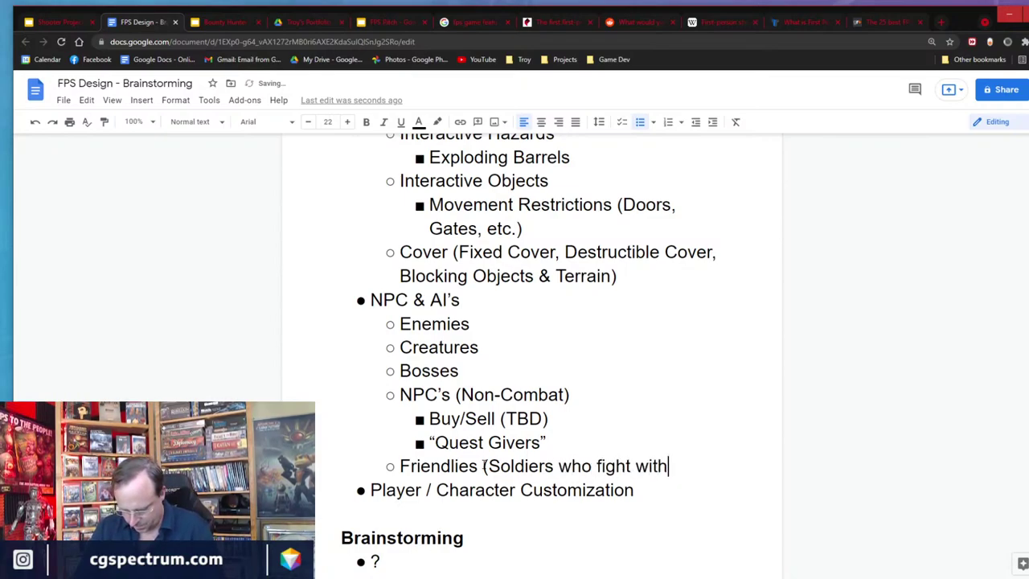
{"action": "type", "text": " you, but no"}
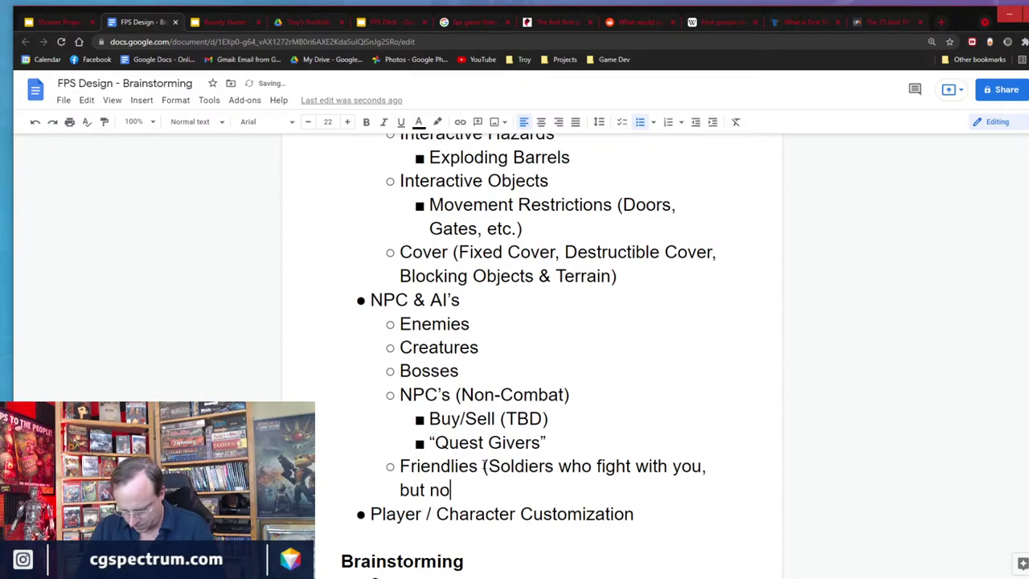
{"action": "type", "text": "t under "}
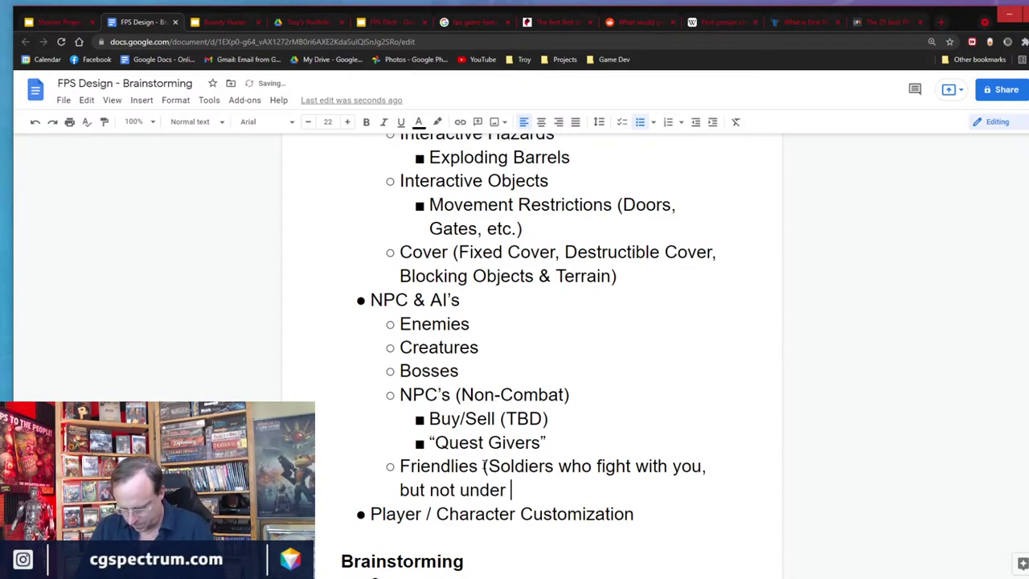
{"action": "type", "text": "your command)"}
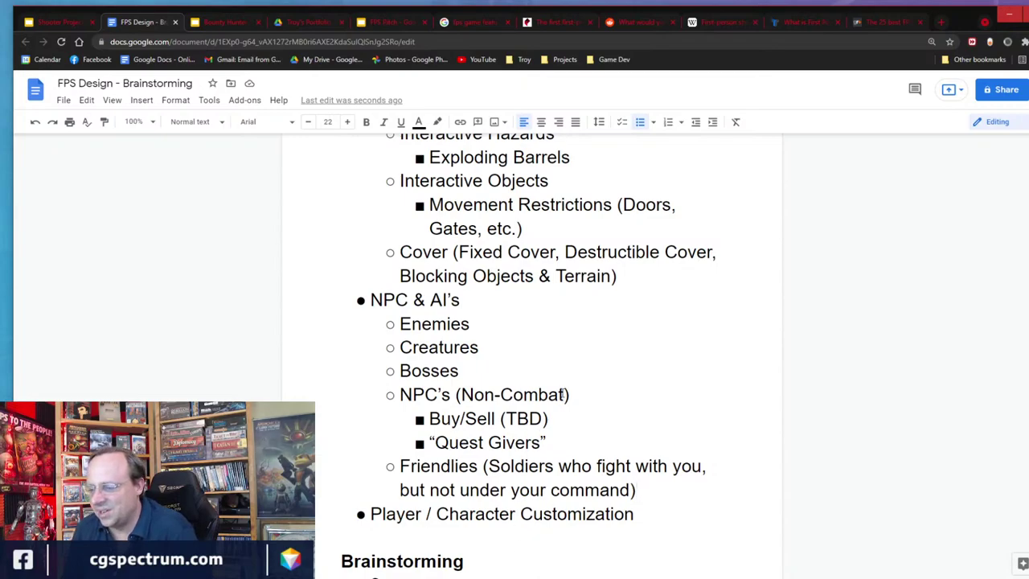
{"action": "double_click", "coordinate": [495, 296]}
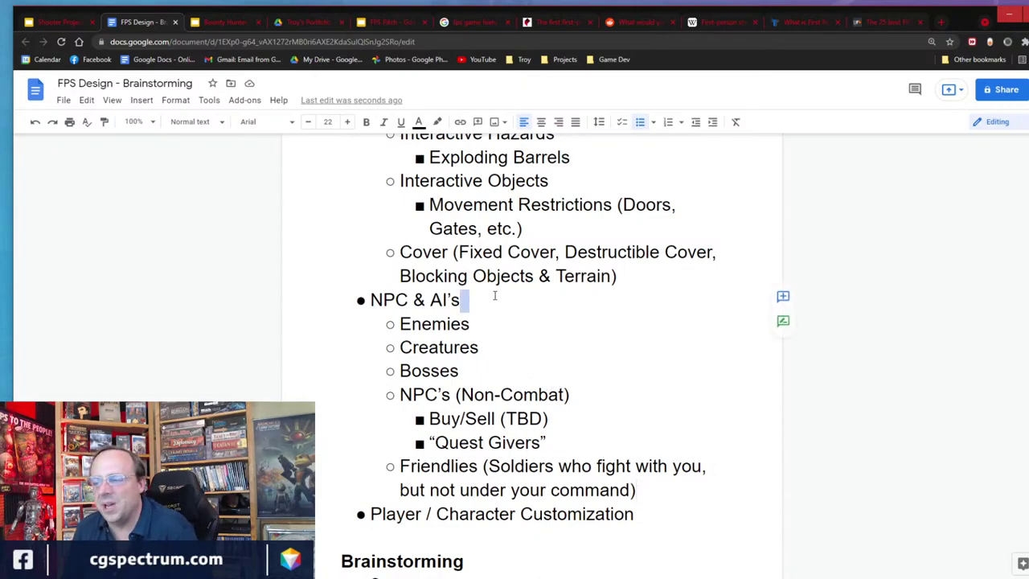
{"action": "key", "text": "BackSpace"}
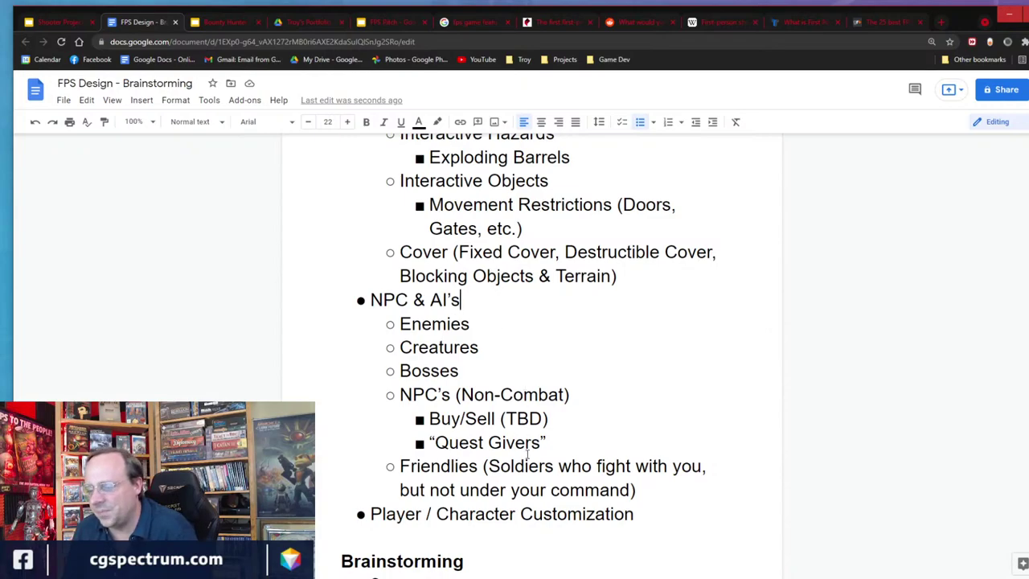
{"action": "scroll", "coordinate": [528, 443], "scroll_direction": "down", "scroll_amount": 3}
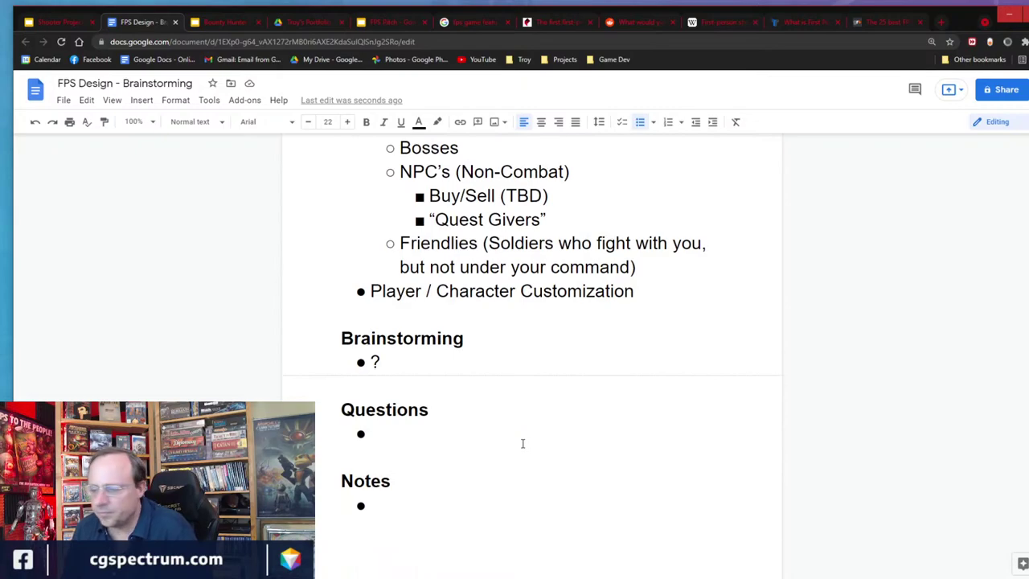
{"action": "scroll", "coordinate": [518, 443], "scroll_direction": "up", "scroll_amount": 4}
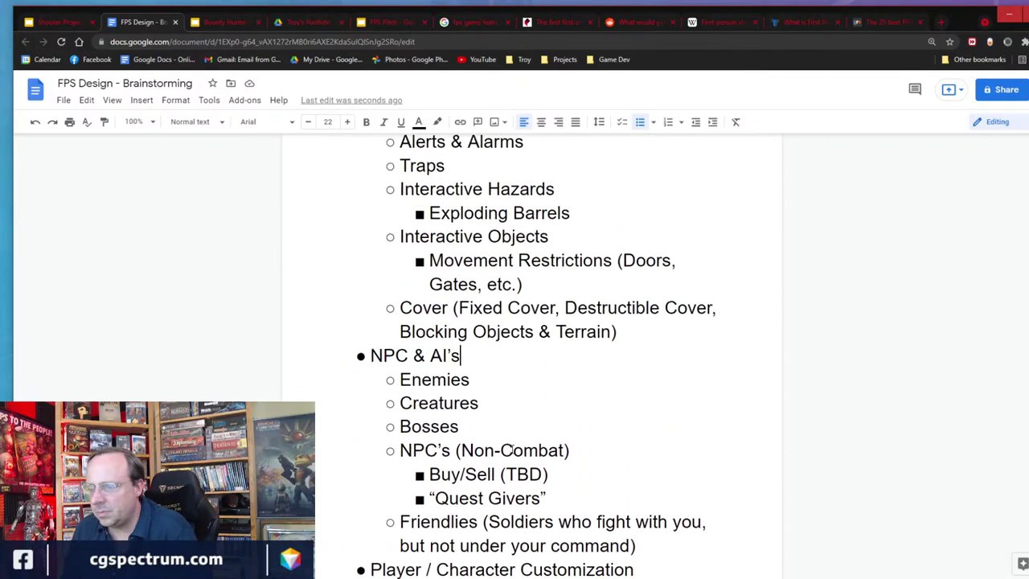
Switch to the Bounty Hunter Pitch presentation and review its Configure Team and Plan & Prepare slides for ideas.
{"action": "left_click", "coordinate": [225, 22]}
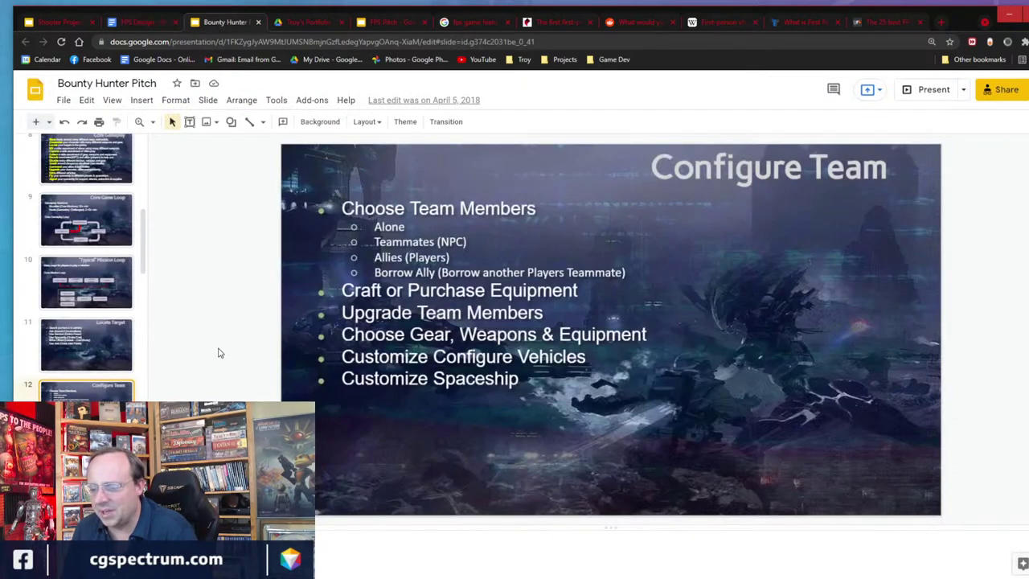
{"action": "key", "text": "Down"}
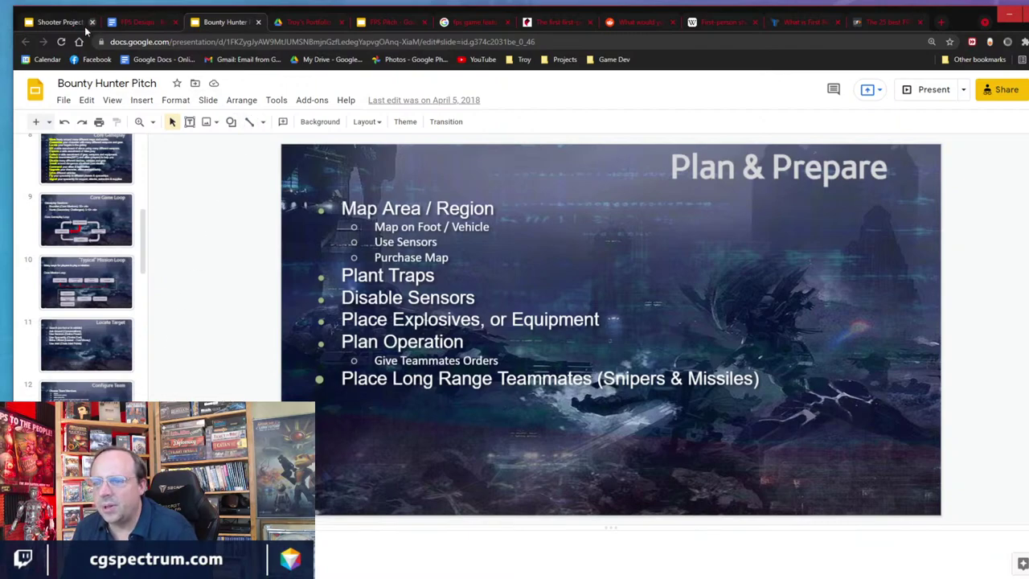
Return to the FPS Design - Brainstorming document and add the sub-bullet "Fixed Weapons" below the Weapon Stats entry.
{"action": "left_click", "coordinate": [129, 22]}
{"action": "scroll", "coordinate": [394, 337], "scroll_direction": "up", "scroll_amount": 13}
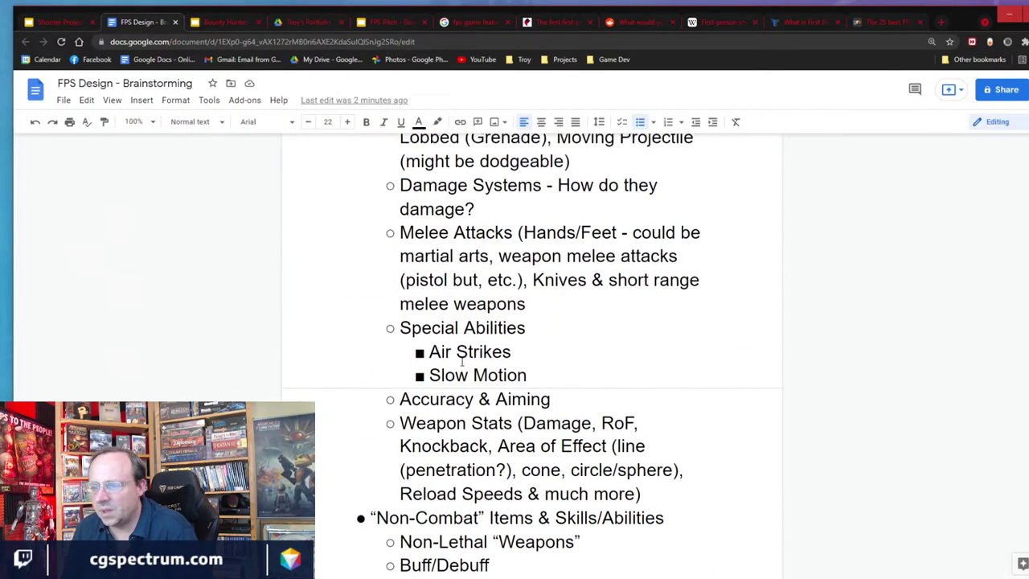
{"action": "scroll", "coordinate": [462, 364], "scroll_direction": "down", "scroll_amount": 3}
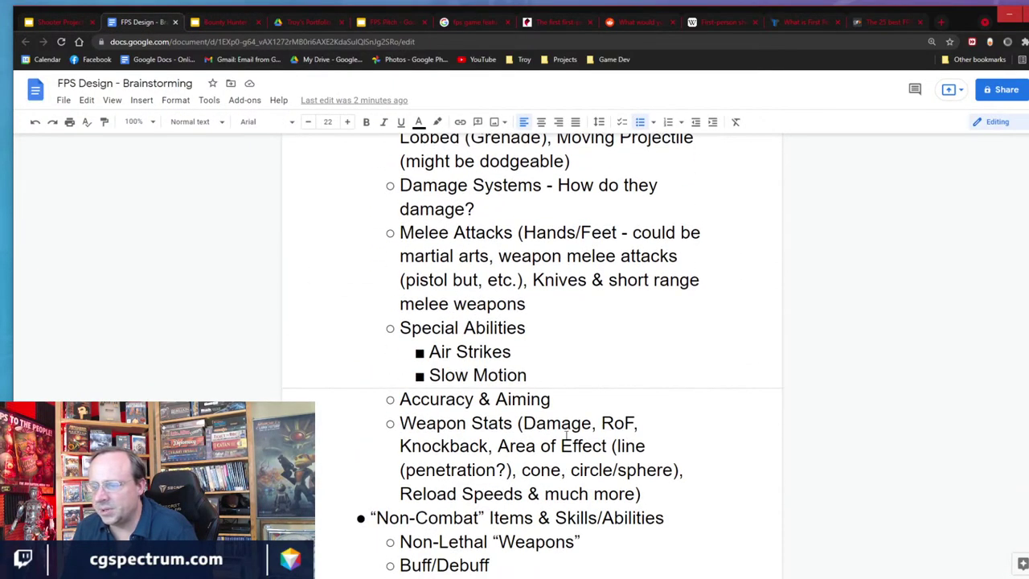
{"action": "double_click", "coordinate": [681, 488]}
{"action": "key", "text": "Return"}
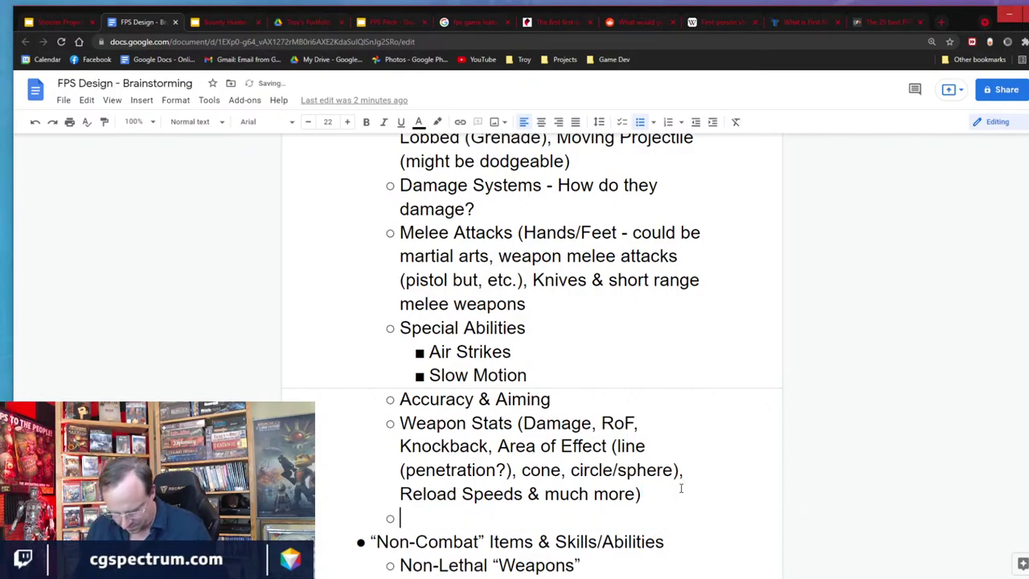
{"action": "type", "text": "Fixed"}
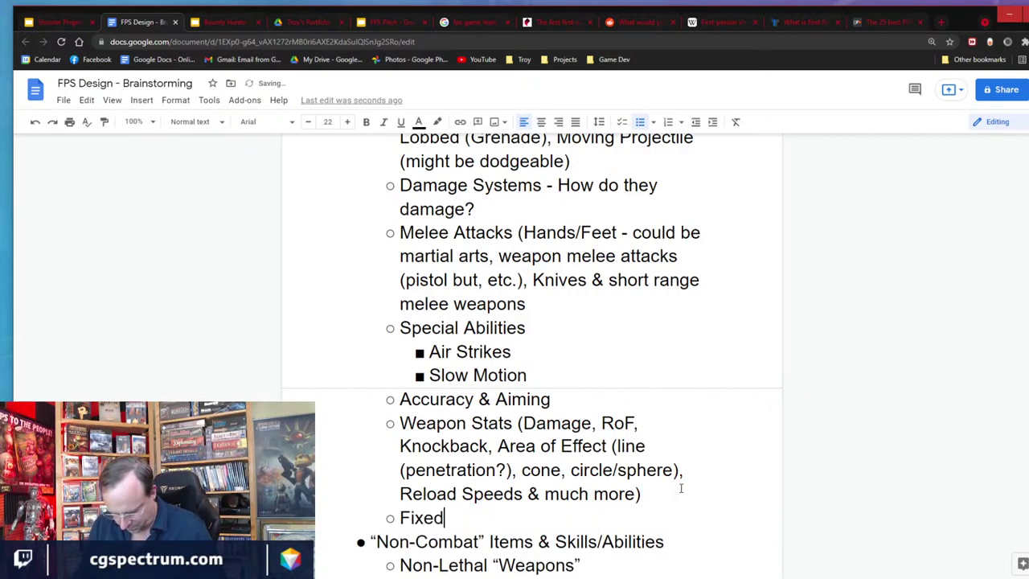
{"action": "type", "text": " Weapons"}
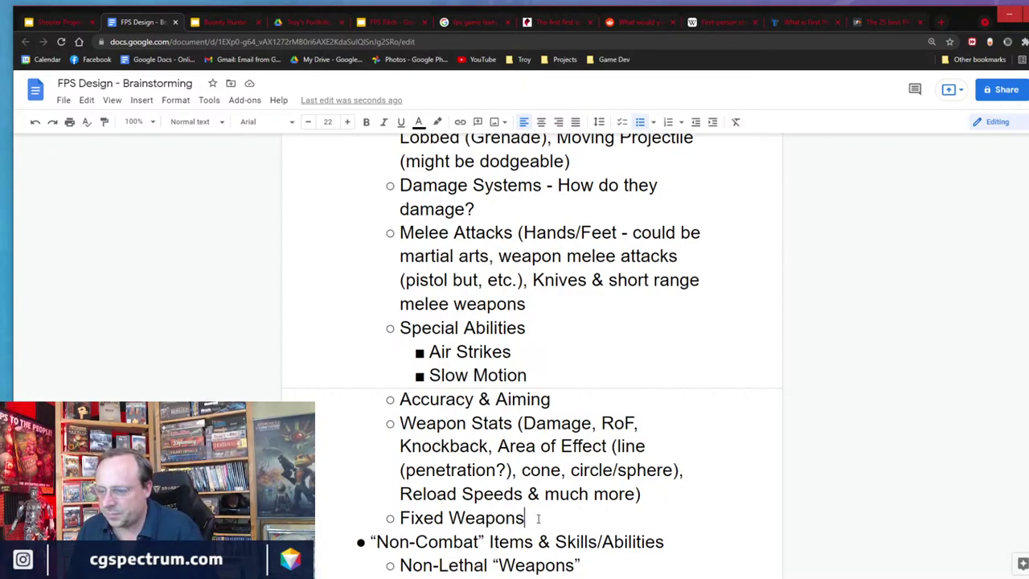
Move the "Fixed Weapons" sub-bullet into Special Abilities below Slow Motion, and remove the empty bullet below Weapon Stats.
{"action": "left_click_drag", "start_coordinate": [535, 517], "coordinate": [387, 518]}
{"action": "key", "text": "ctrl+c"}
{"action": "key", "text": "BackSpace"}
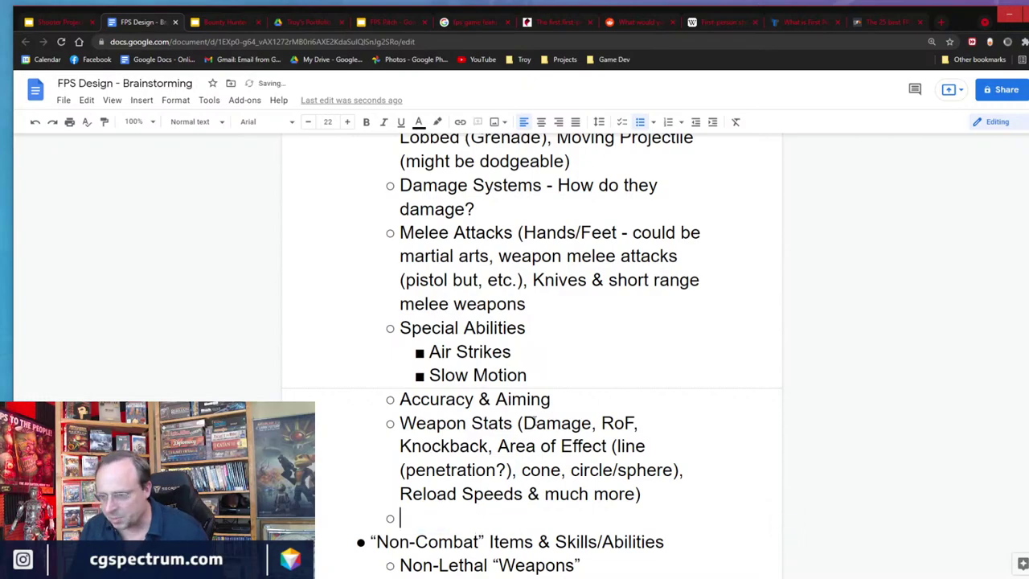
{"action": "left_click", "coordinate": [547, 375]}
{"action": "key", "text": "Return"}
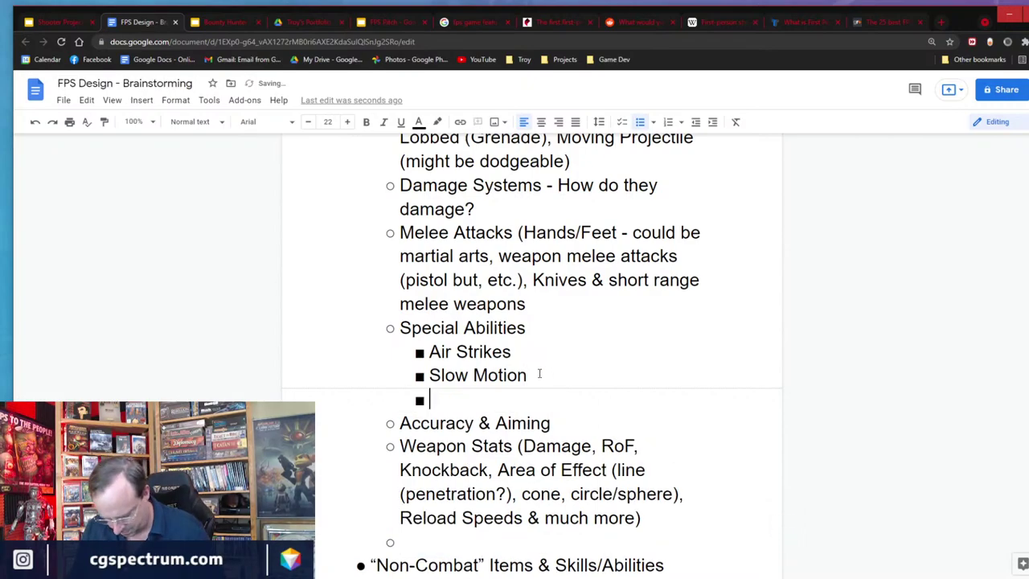
{"action": "key", "text": "ctrl+v"}
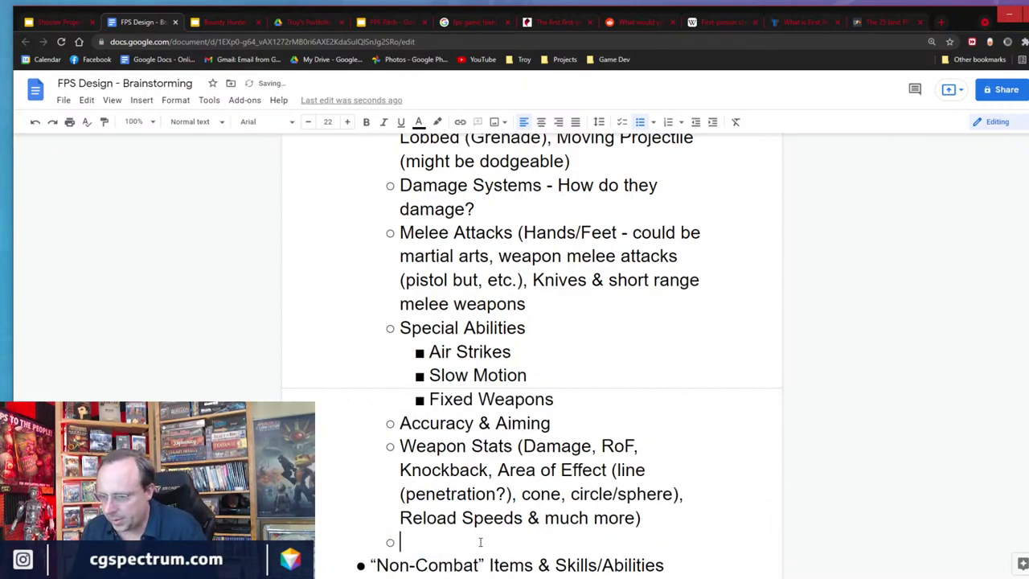
{"action": "key", "text": "BackSpace"}
{"action": "key", "text": "BackSpace"}
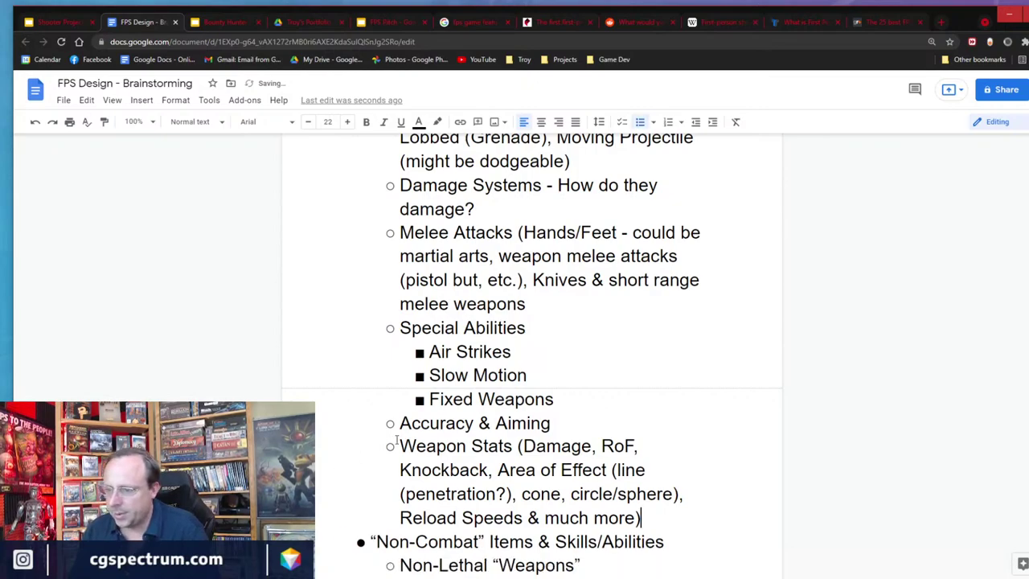
Append "(Pre-placed or Player Placed/Constructed/built)" to the Fixed Weapons entry under Special Abilities.
{"action": "left_click", "coordinate": [586, 394]}
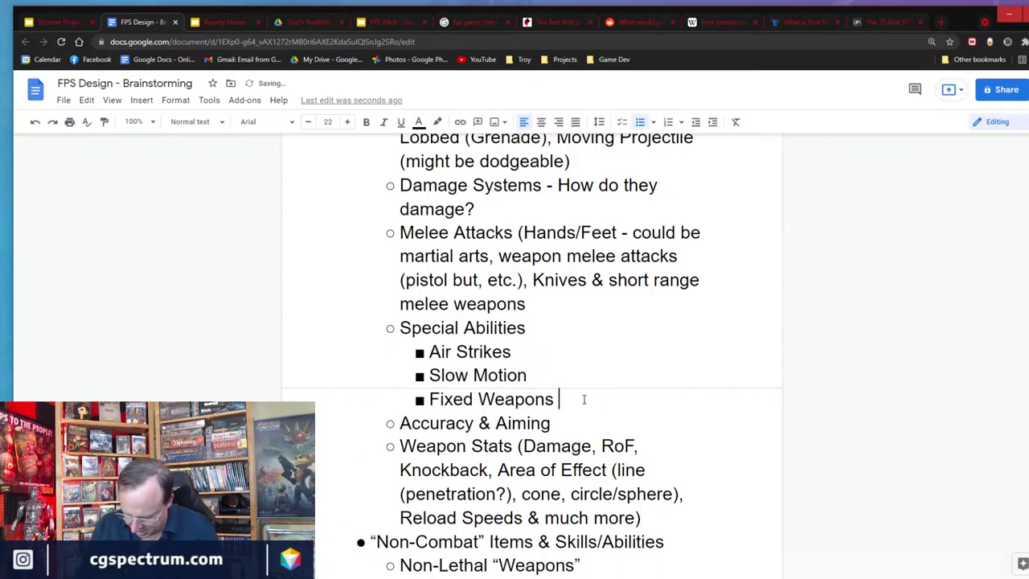
{"action": "type", "text": "(Preplaced "}
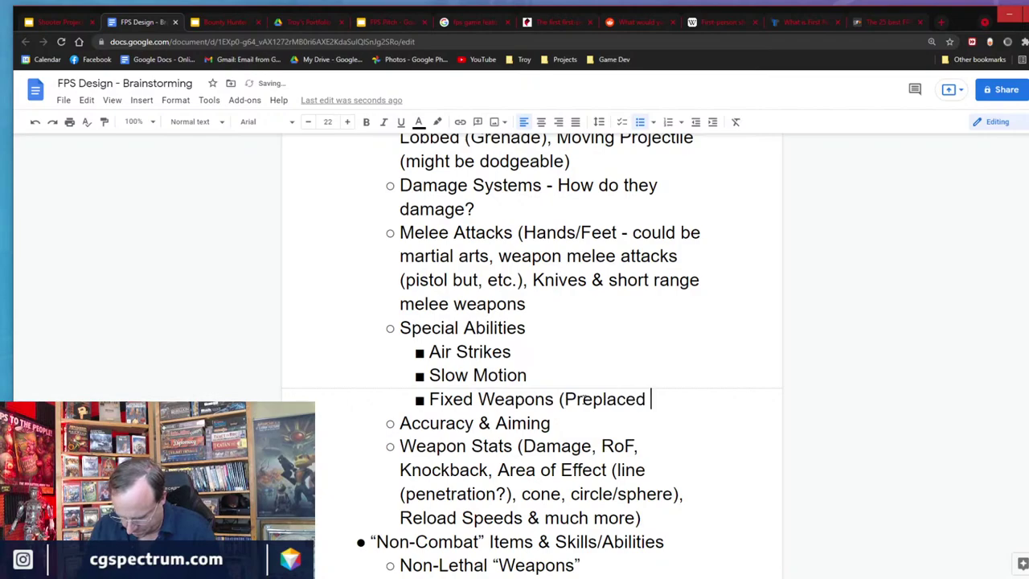
{"action": "type", "text": "or Playwr"}
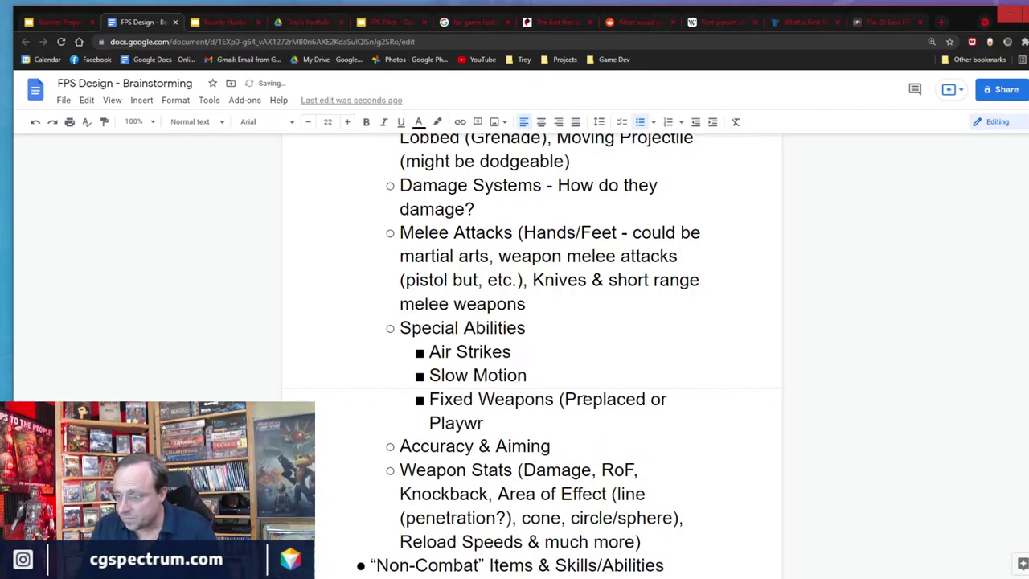
{"action": "key", "text": "BackSpace"}
{"action": "key", "text": "BackSpace"}
{"action": "type", "text": "er Pla"}
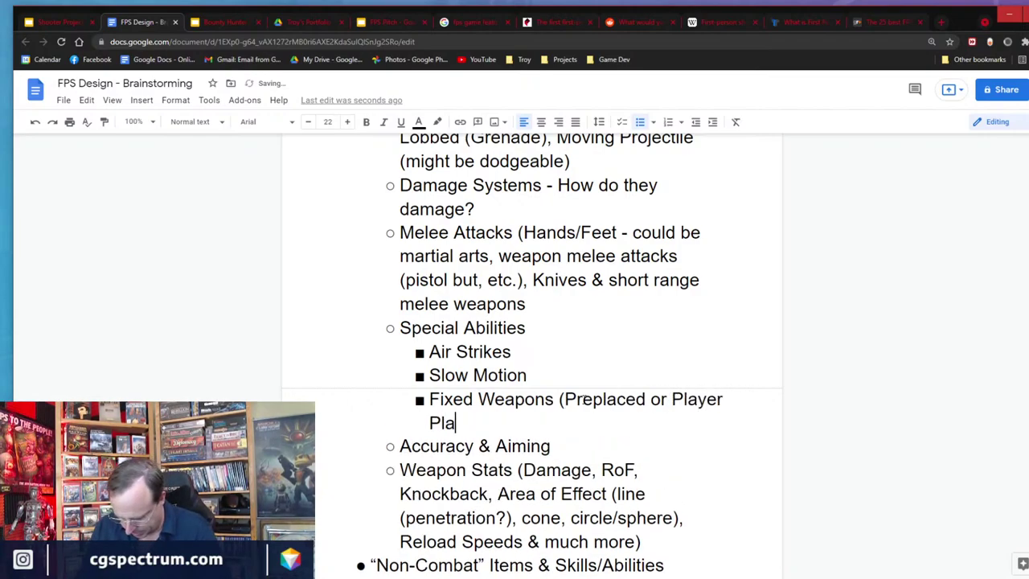
{"action": "type", "text": "ced)"}
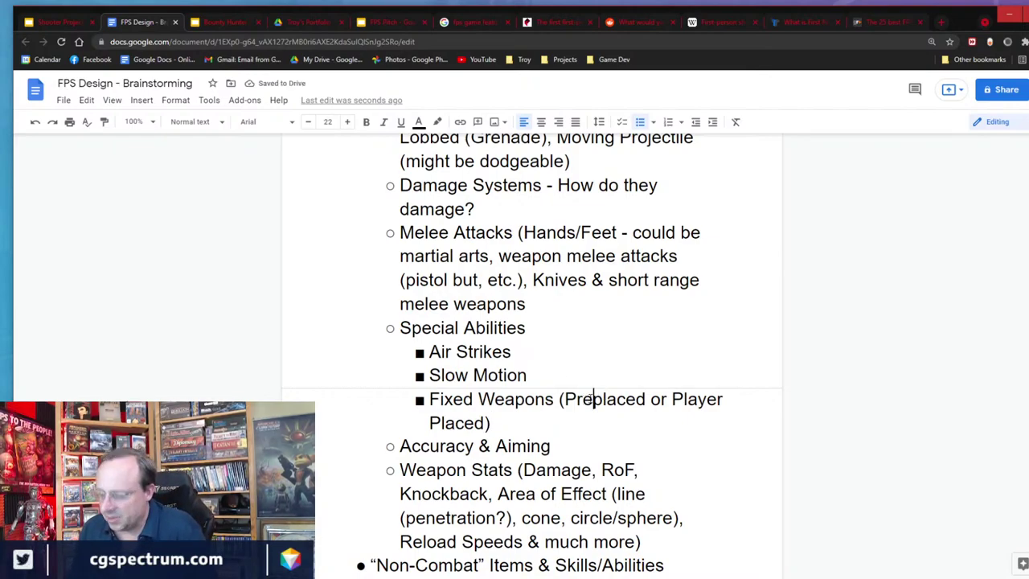
{"action": "type", "text": "-"}
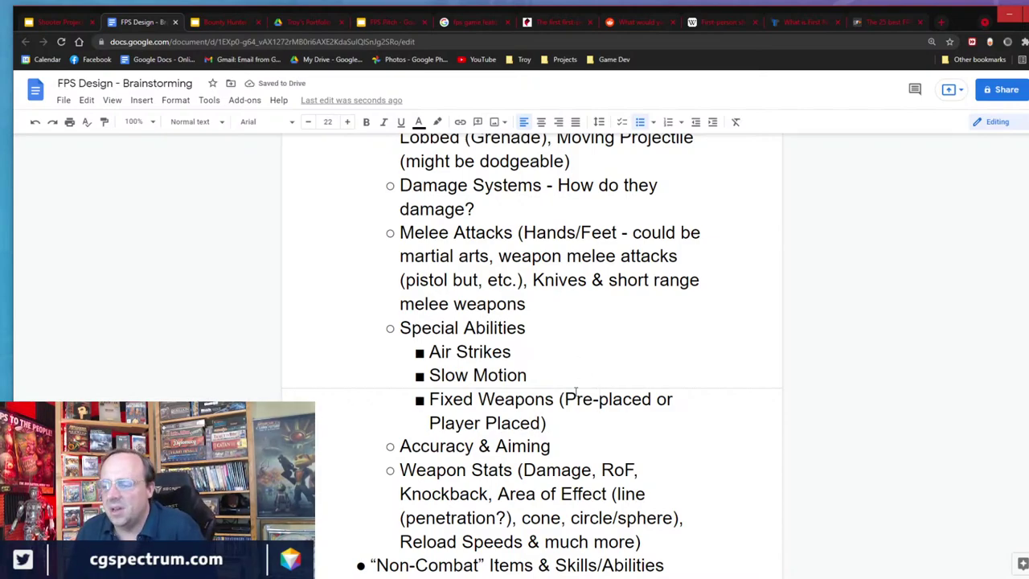
{"action": "left_click", "coordinate": [541, 425]}
{"action": "type", "text": "/Construc"}
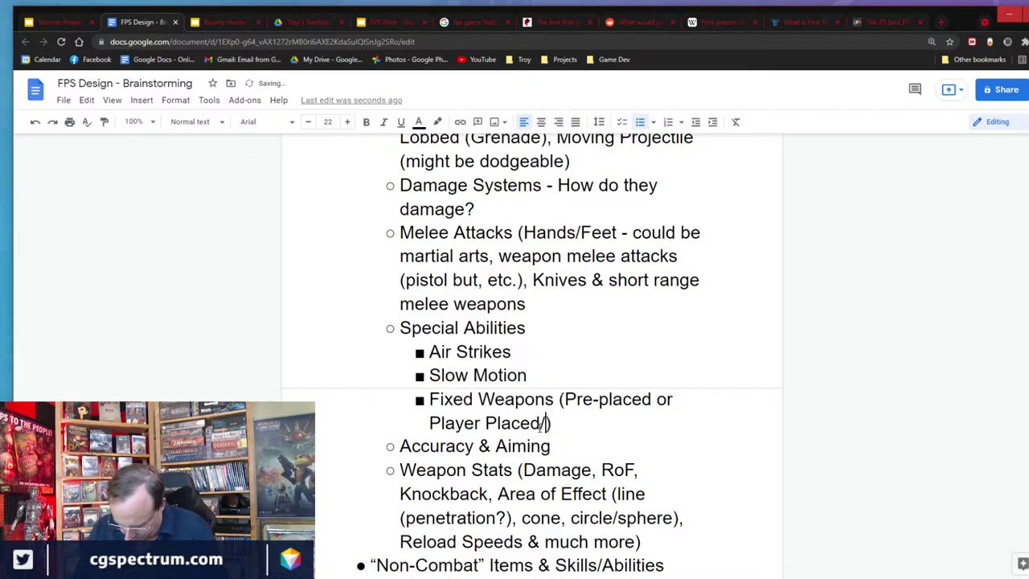
{"action": "type", "text": "ted/built"}
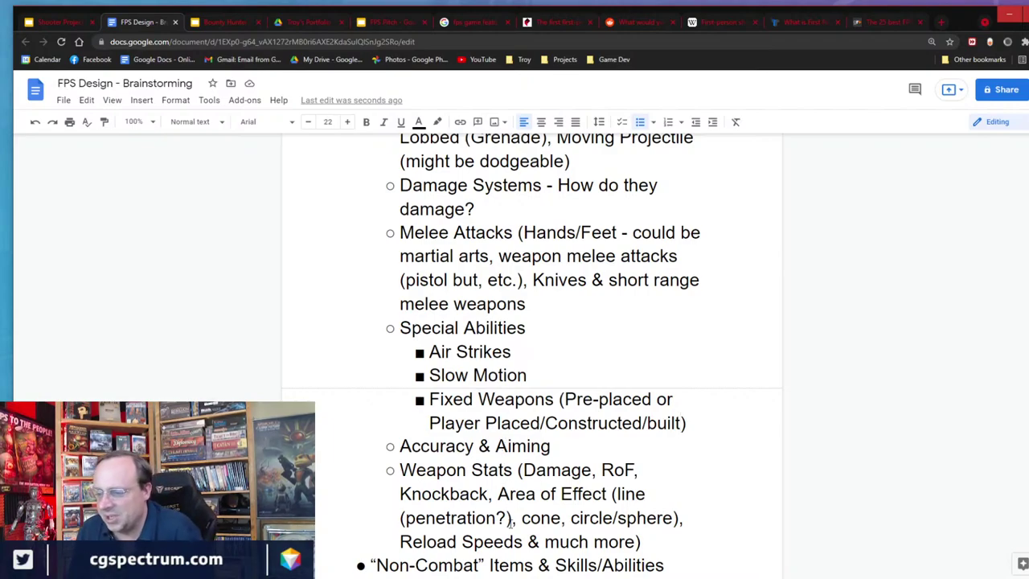
Add the sub-bullet "Straffing" below Advanced Movement in the Player Movement section.
{"action": "scroll", "coordinate": [510, 522], "scroll_direction": "up", "scroll_amount": 2}
{"action": "scroll", "coordinate": [511, 459], "scroll_direction": "up", "scroll_amount": 3}
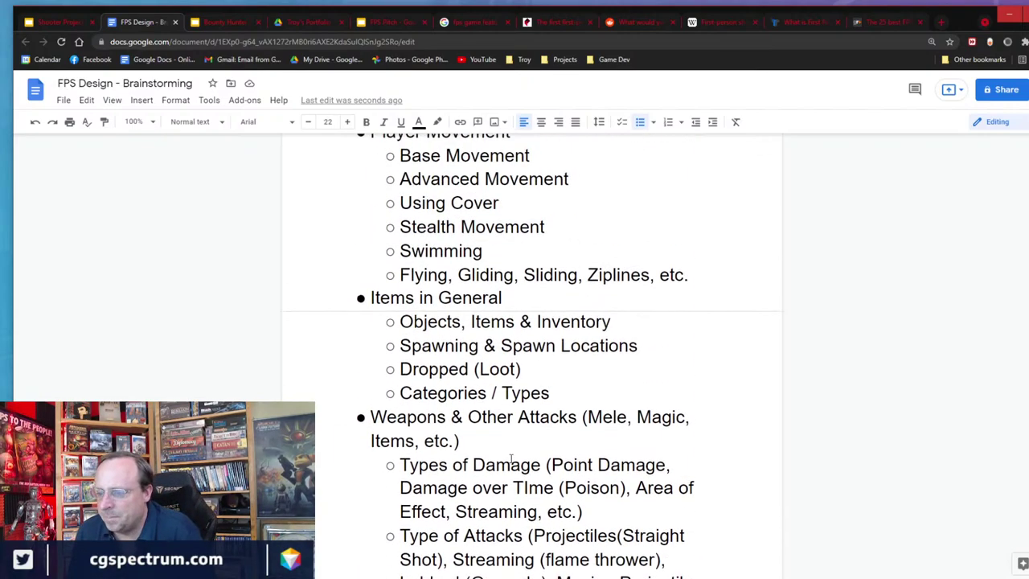
{"action": "scroll", "coordinate": [511, 459], "scroll_direction": "up", "scroll_amount": 4}
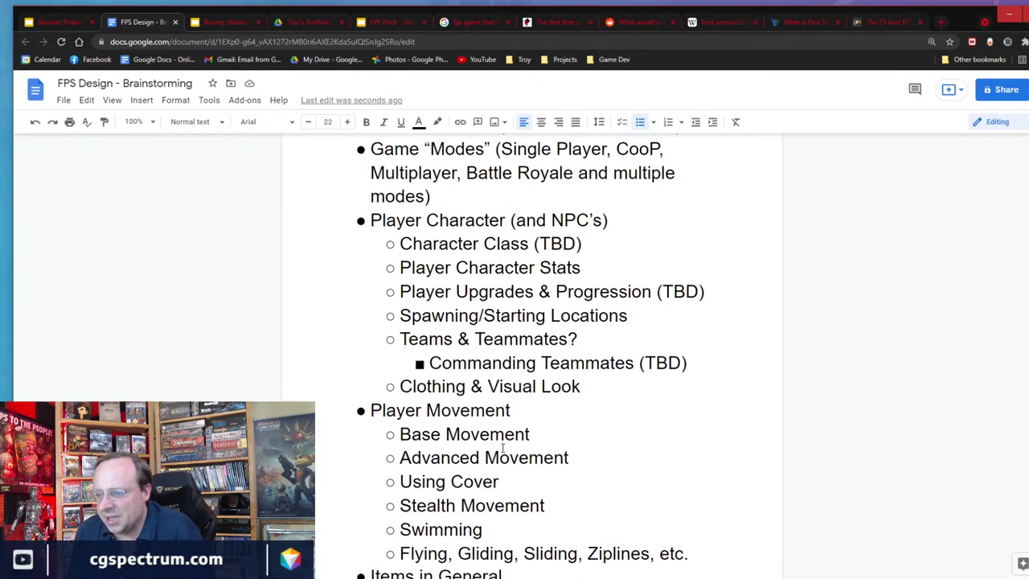
{"action": "scroll", "coordinate": [503, 448], "scroll_direction": "up", "scroll_amount": 3}
{"action": "scroll", "coordinate": [498, 448], "scroll_direction": "down", "scroll_amount": 1}
{"action": "scroll", "coordinate": [493, 445], "scroll_direction": "down", "scroll_amount": 4}
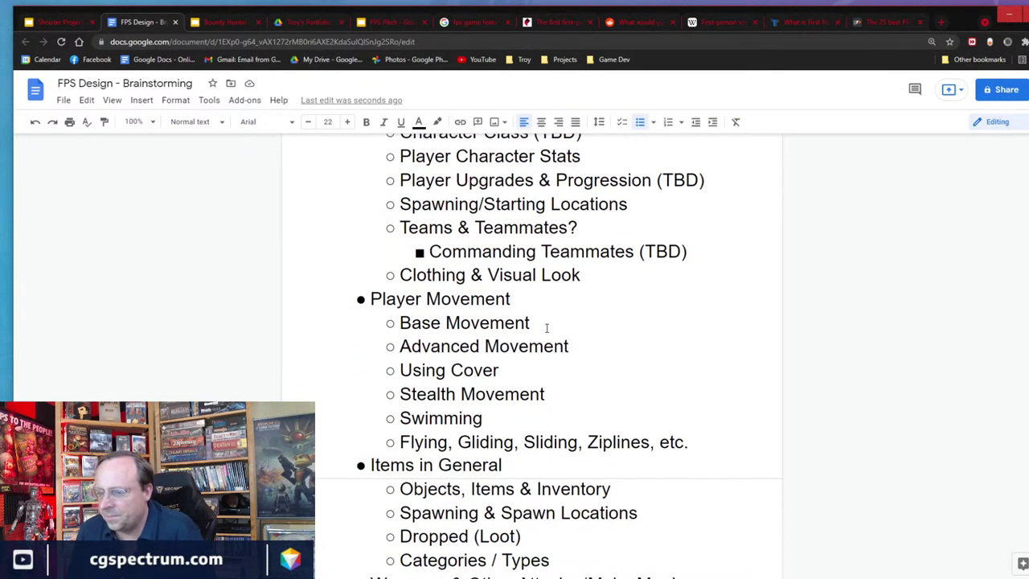
{"action": "key", "text": "Return"}
{"action": "type", "text": "S"}
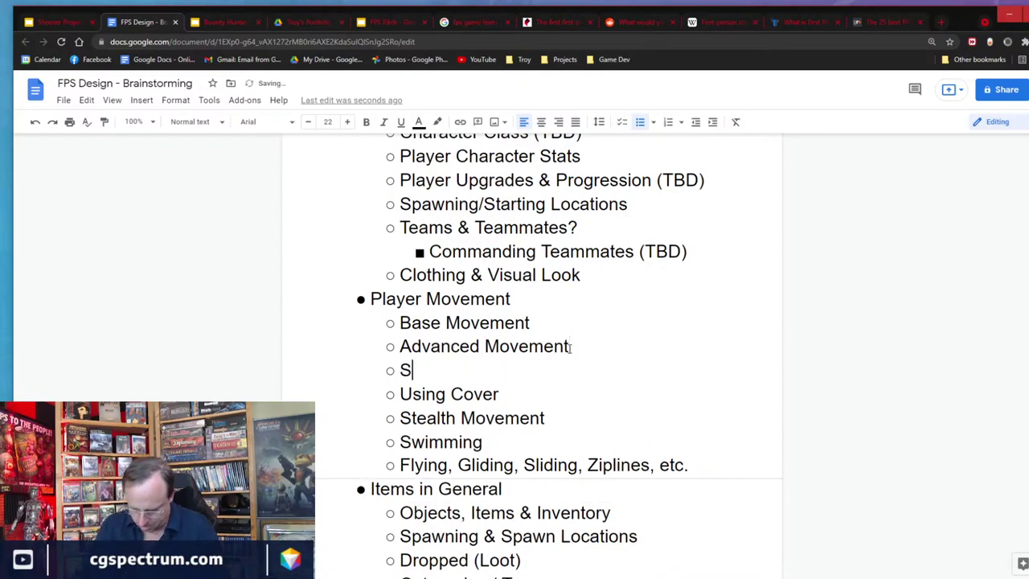
{"action": "type", "text": "traffing"}
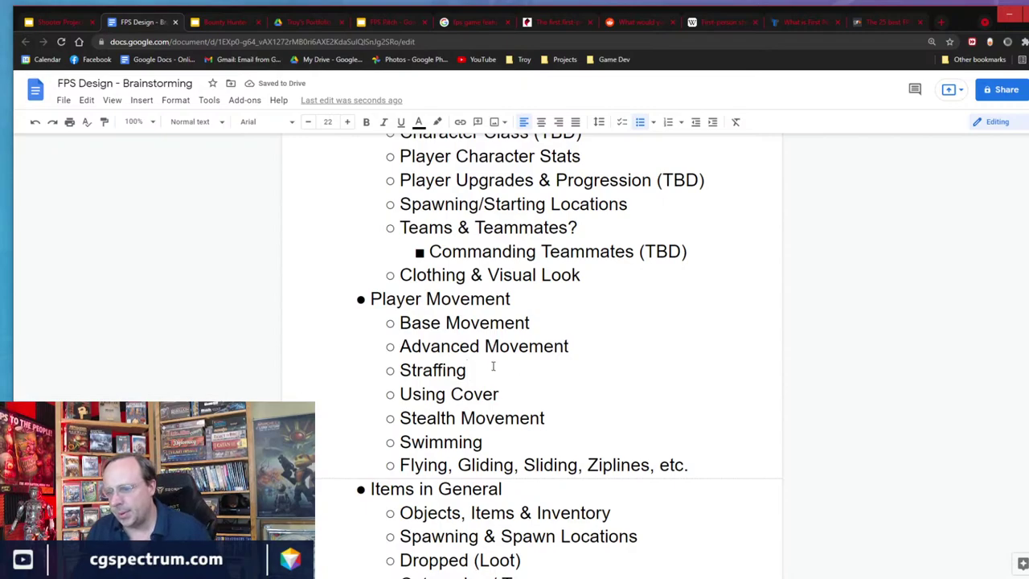
Move the Straffing sub-bullet directly below Base Movement, removing the leftover empty bullet, and correct its spelling to "Strafing".
{"action": "left_click_drag", "start_coordinate": [491, 366], "coordinate": [373, 364]}
{"action": "key", "text": "ctrl+c"}
{"action": "key", "text": "BackSpace"}
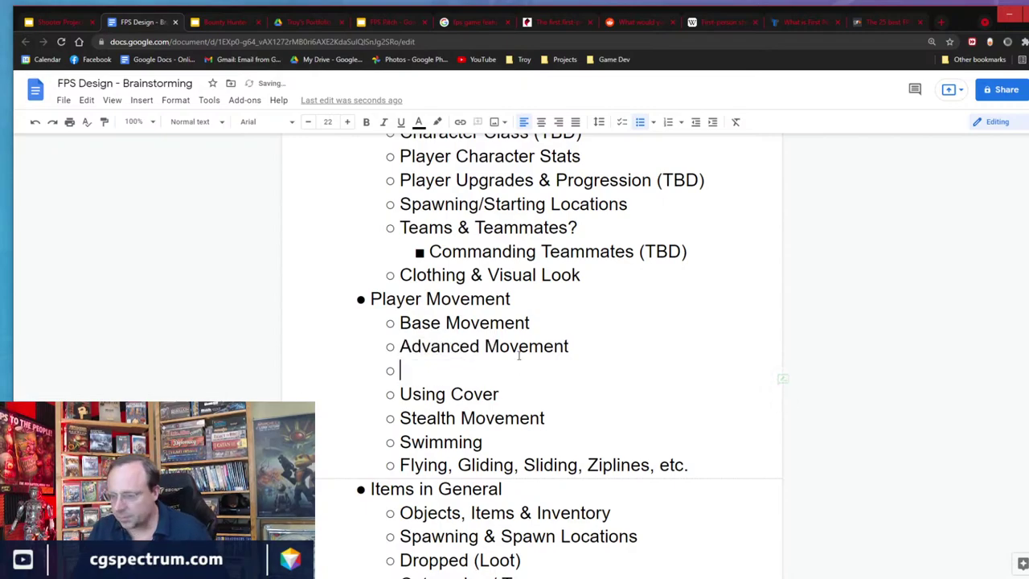
{"action": "left_click", "coordinate": [550, 322]}
{"action": "key", "text": "Return"}
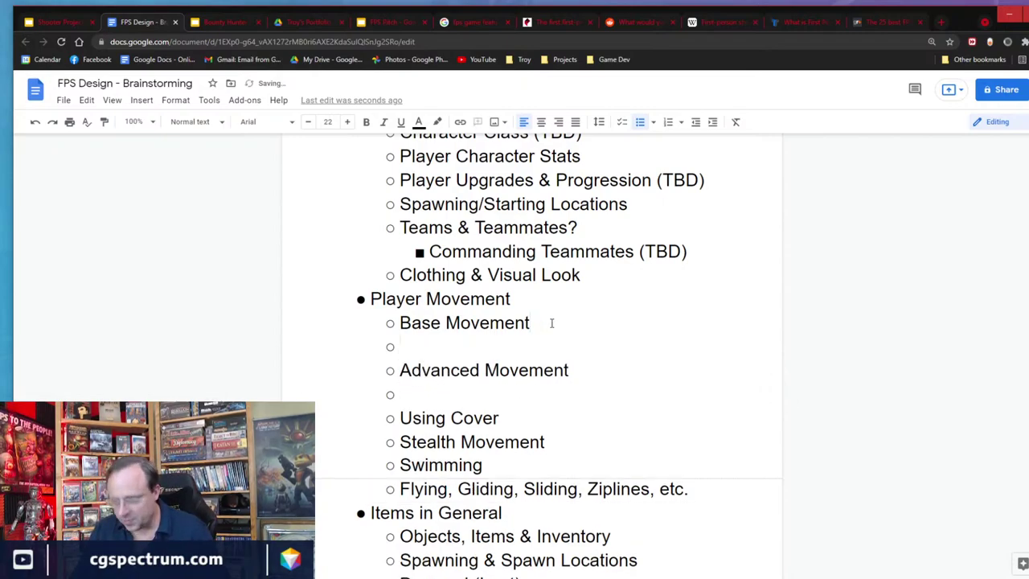
{"action": "key", "text": "ctrl+v"}
{"action": "key", "text": "Down"}
{"action": "key", "text": "Down"}
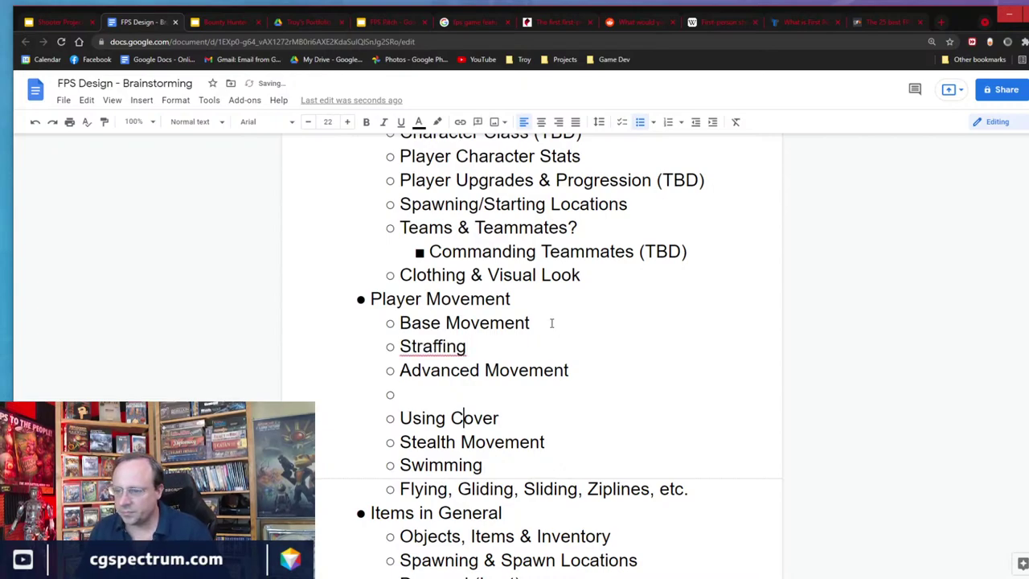
{"action": "key", "text": "Up"}
{"action": "key", "text": "BackSpace"}
{"action": "key", "text": "BackSpace"}
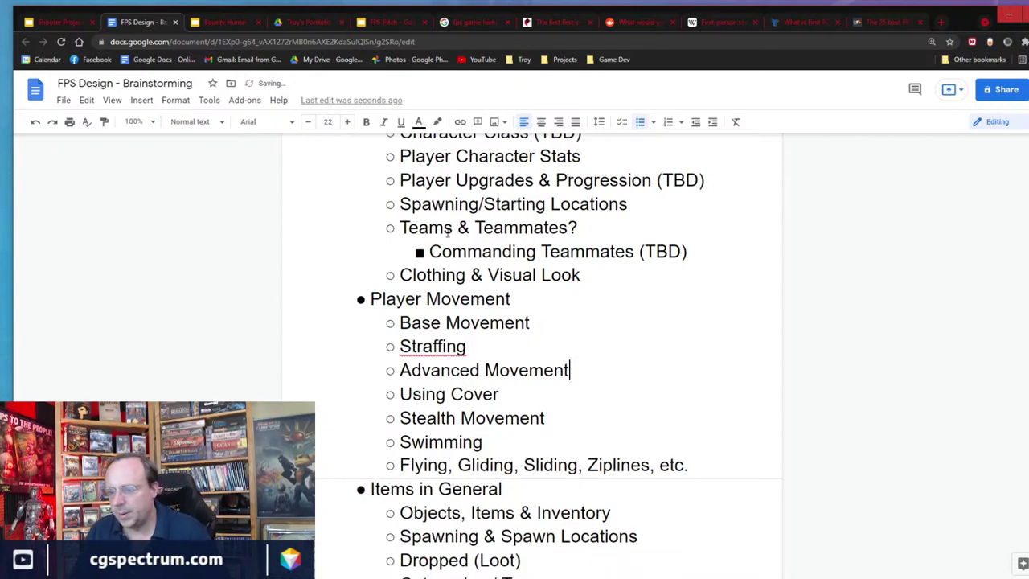
{"action": "right_click", "coordinate": [463, 351]}
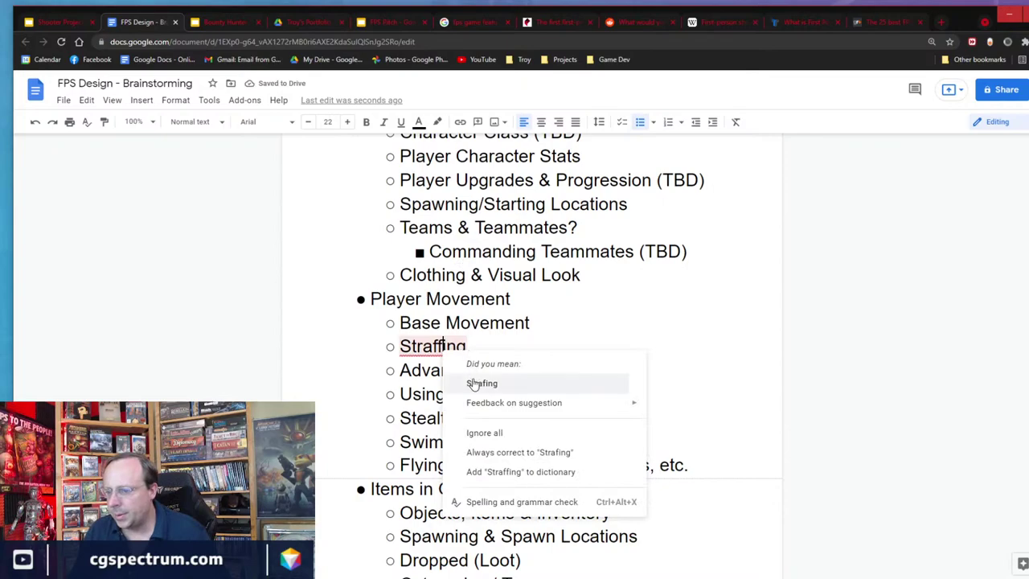
{"action": "left_click", "coordinate": [483, 383]}
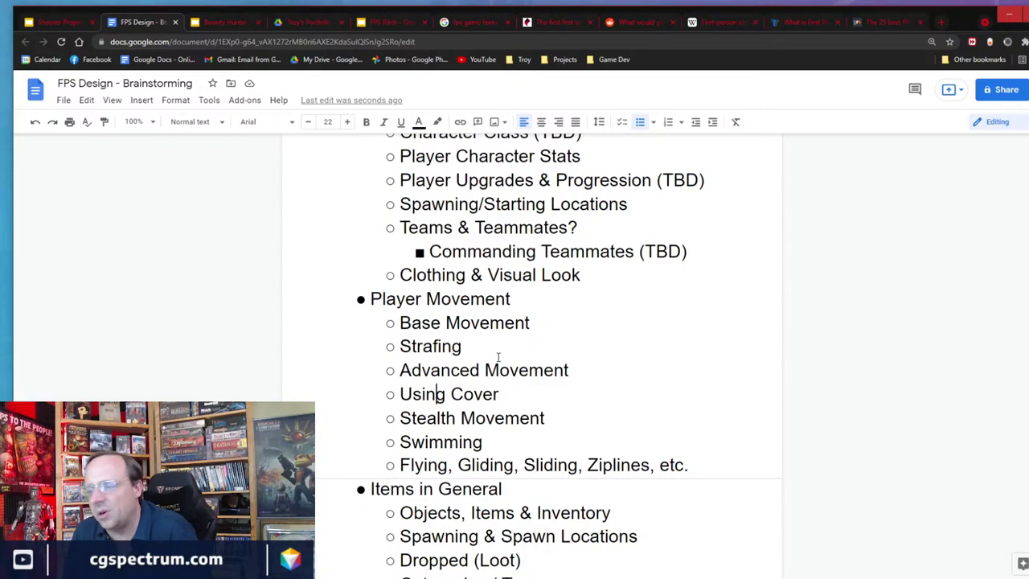
Add the sub-bullet "Targeting Systems" above Types of Damage in the Weapons & Other Attacks section.
{"action": "scroll", "coordinate": [498, 355], "scroll_direction": "down", "scroll_amount": 2}
{"action": "scroll", "coordinate": [499, 355], "scroll_direction": "up", "scroll_amount": 1}
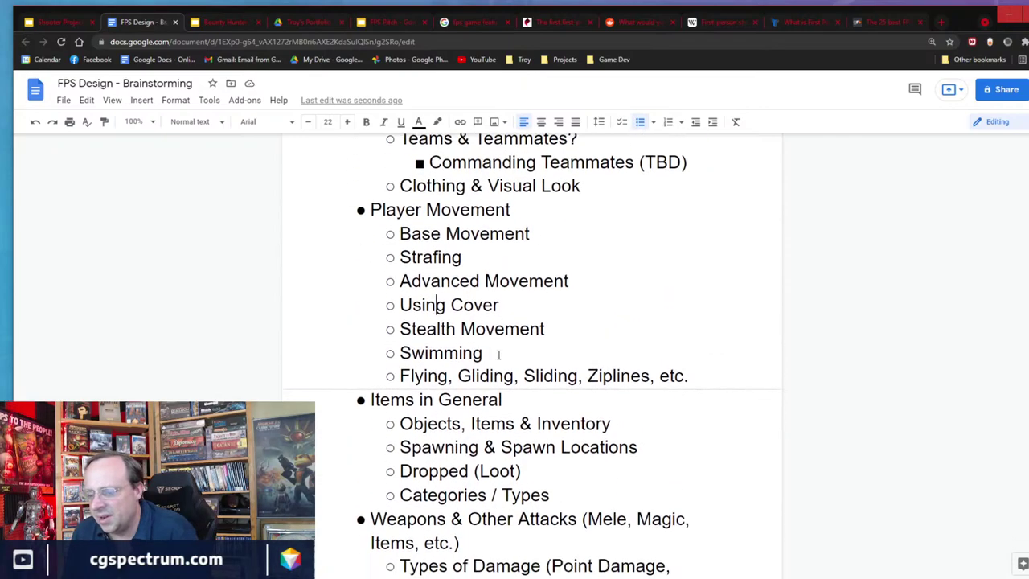
{"action": "scroll", "coordinate": [485, 348], "scroll_direction": "down", "scroll_amount": 4}
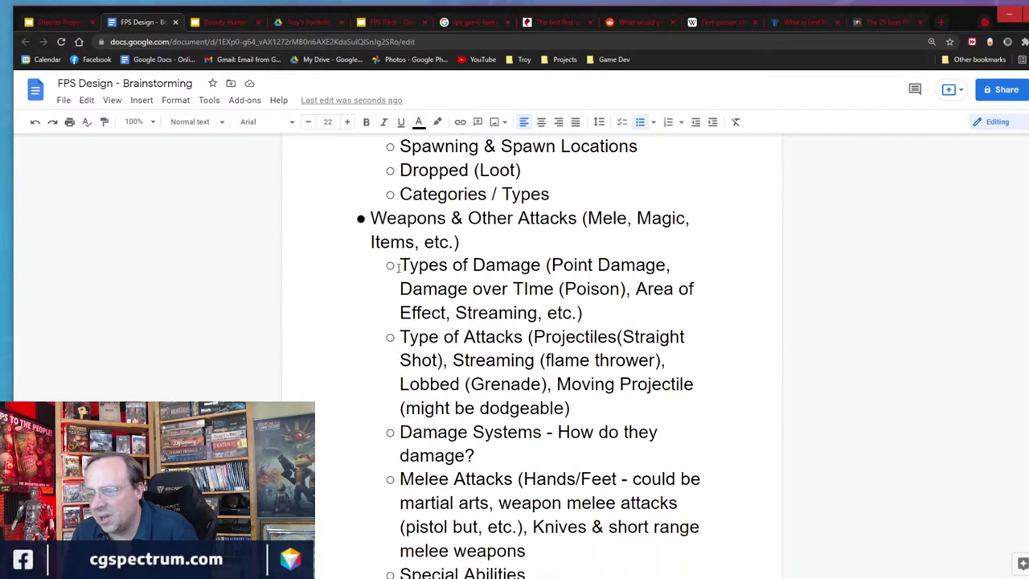
{"action": "key", "text": "Return"}
{"action": "key", "text": "Up"}
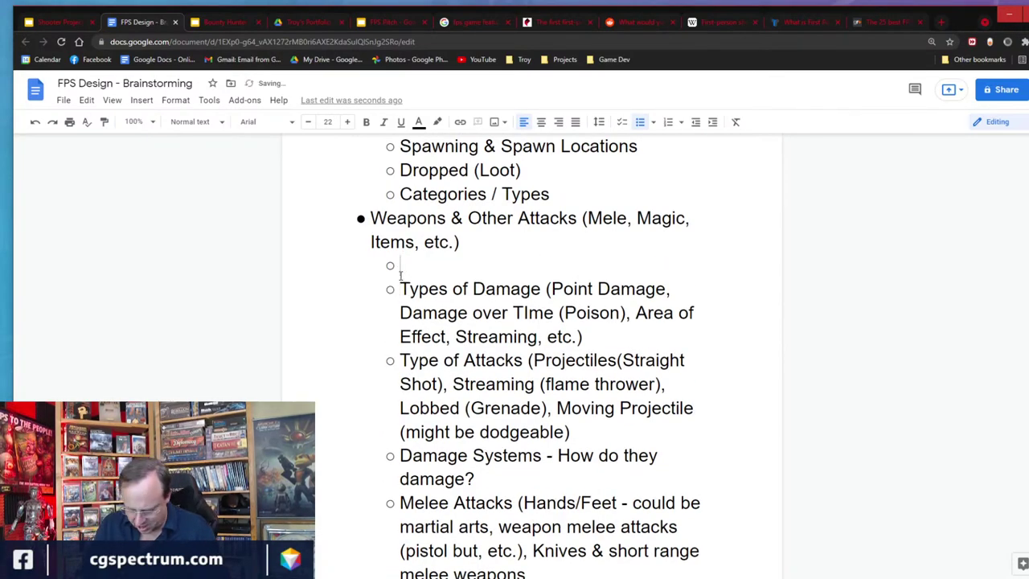
{"action": "type", "text": "Targeting SYst"}
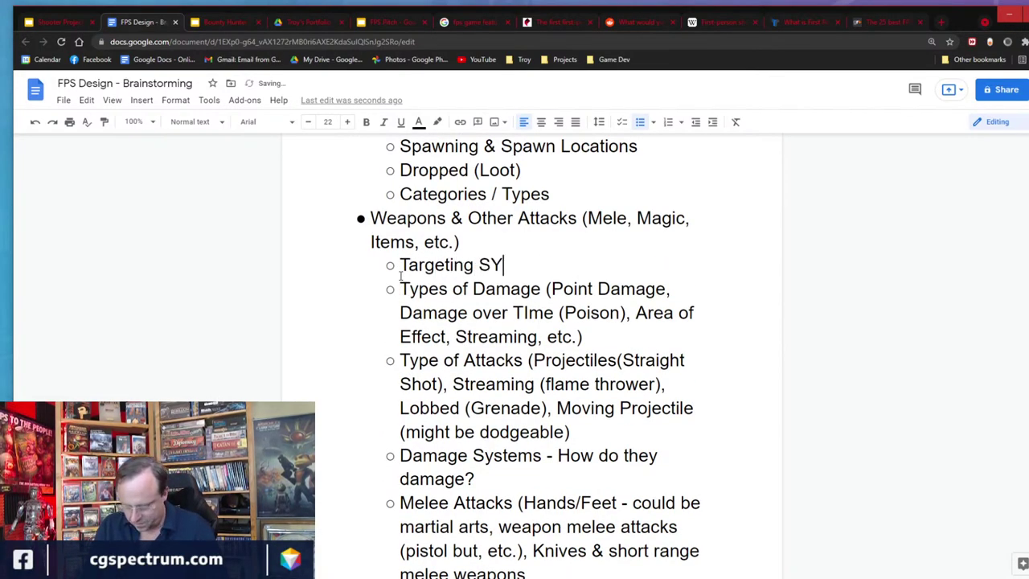
{"action": "key", "text": "BackSpace"}
{"action": "key", "text": "BackSpace"}
{"action": "key", "text": "BackSpace"}
{"action": "type", "text": "y"}
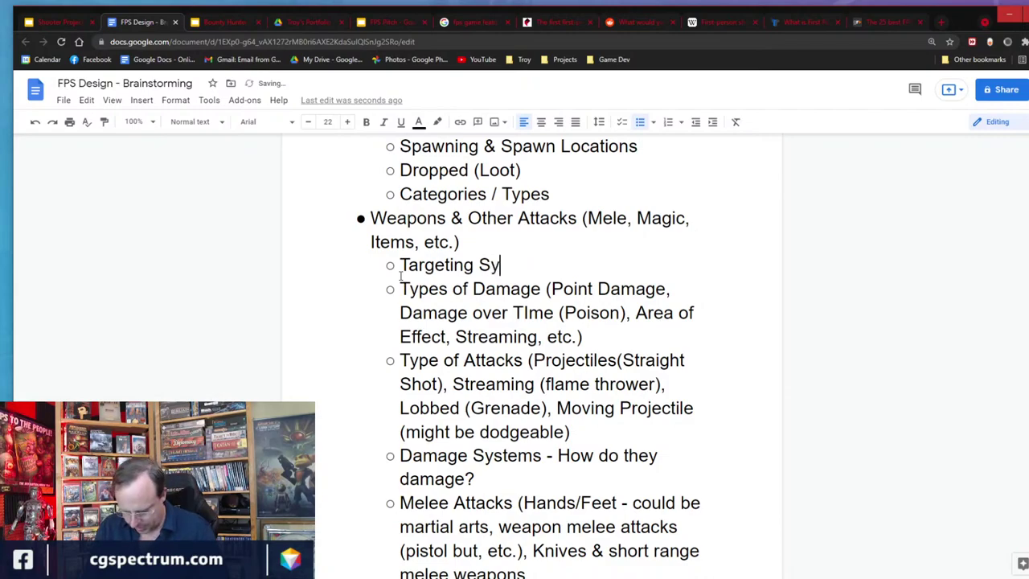
{"action": "type", "text": "stems"}
Add the sub-bullet "Accuracy Systems" below Targeting Systems.
{"action": "key", "text": "Return"}
{"action": "type", "text": "A"}
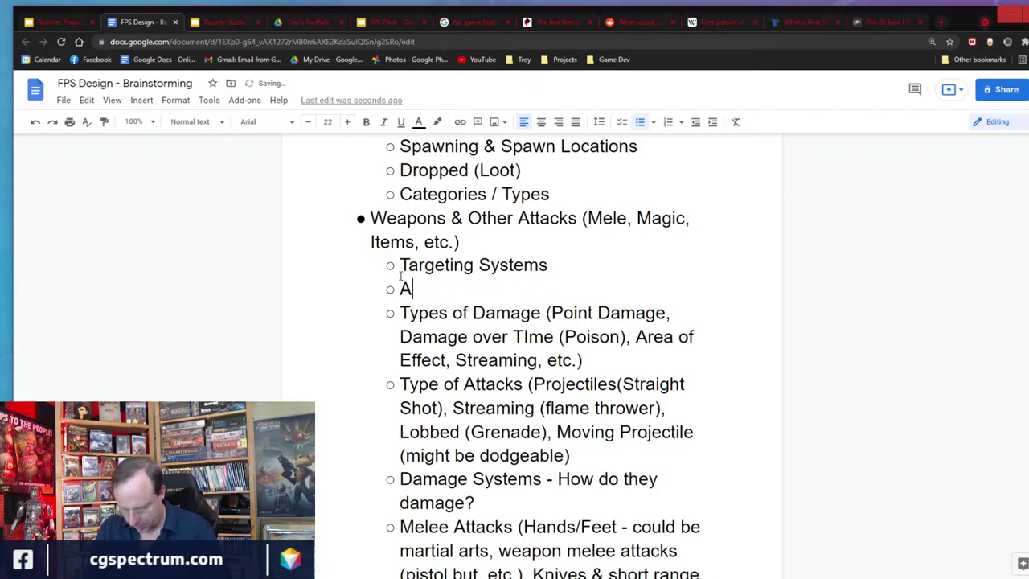
{"action": "type", "text": "ccuracy Systems"}
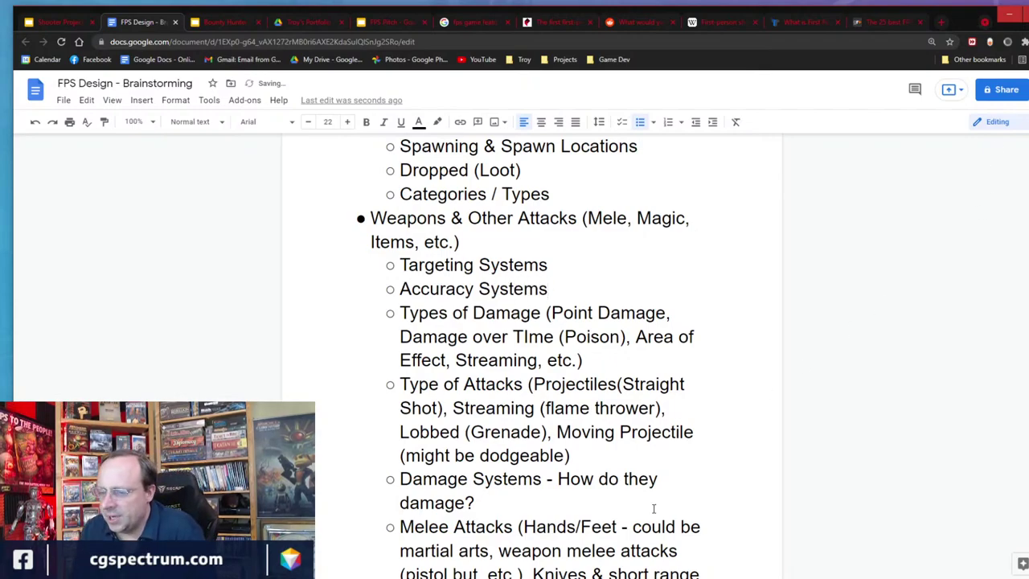
Delete the "Accuracy & Aiming" sub-bullet between Special Abilities and Weapon Stats.
{"action": "scroll", "coordinate": [619, 448], "scroll_direction": "down", "scroll_amount": 4}
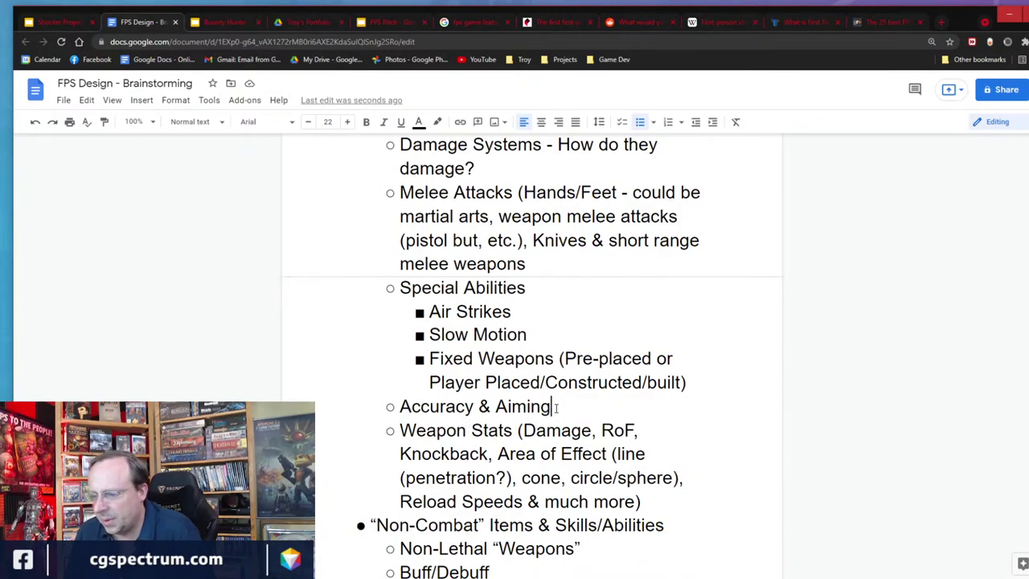
{"action": "left_click_drag", "start_coordinate": [556, 408], "coordinate": [391, 408]}
{"action": "key", "text": "BackSpace"}
{"action": "key", "text": "BackSpace"}
{"action": "key", "text": "BackSpace"}
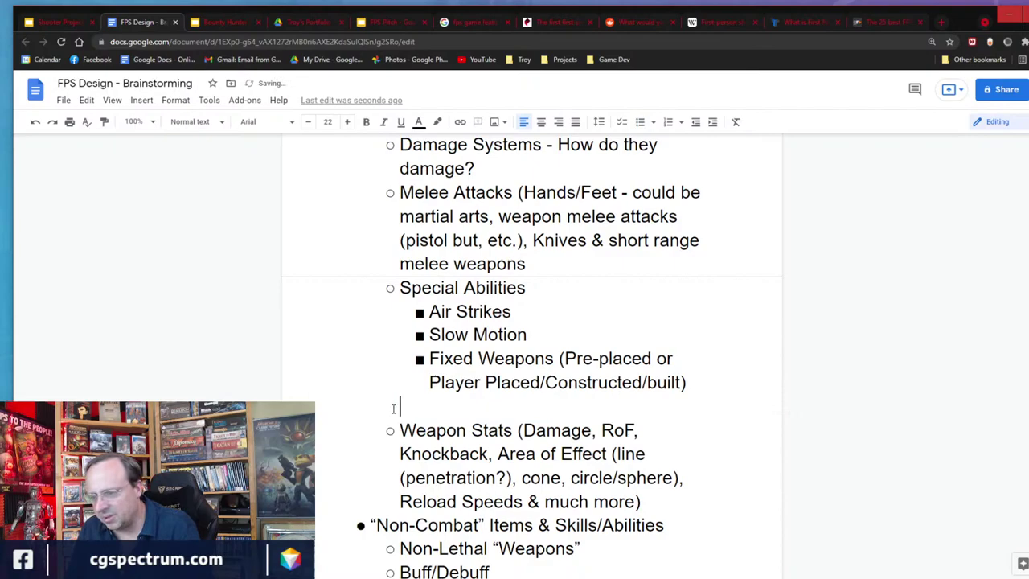
Expand the "Targeting Systems" sub-bullet under Weapons & Other Attacks to read "Targeting & Aiming Systems".
{"action": "scroll", "coordinate": [499, 339], "scroll_direction": "up", "scroll_amount": 1}
{"action": "scroll", "coordinate": [498, 338], "scroll_direction": "up", "scroll_amount": 3}
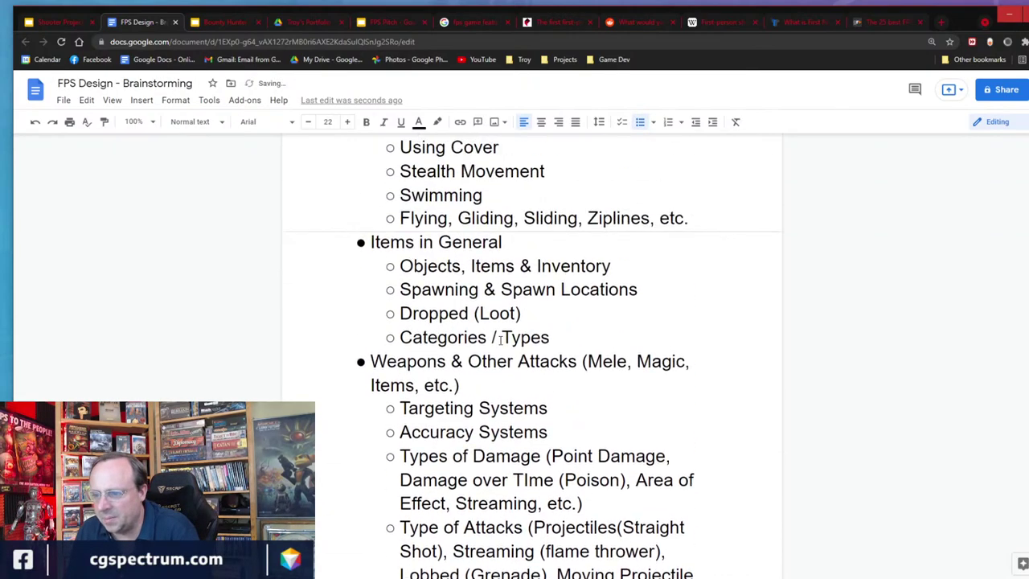
{"action": "scroll", "coordinate": [504, 338], "scroll_direction": "down", "scroll_amount": 1}
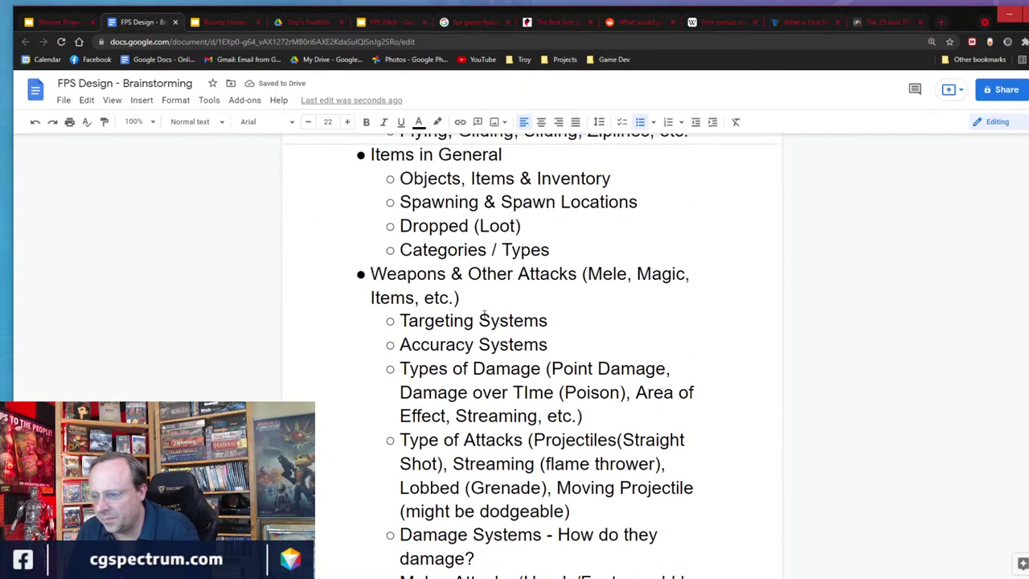
{"action": "left_click", "coordinate": [480, 319]}
{"action": "type", "text": "& Ai"}
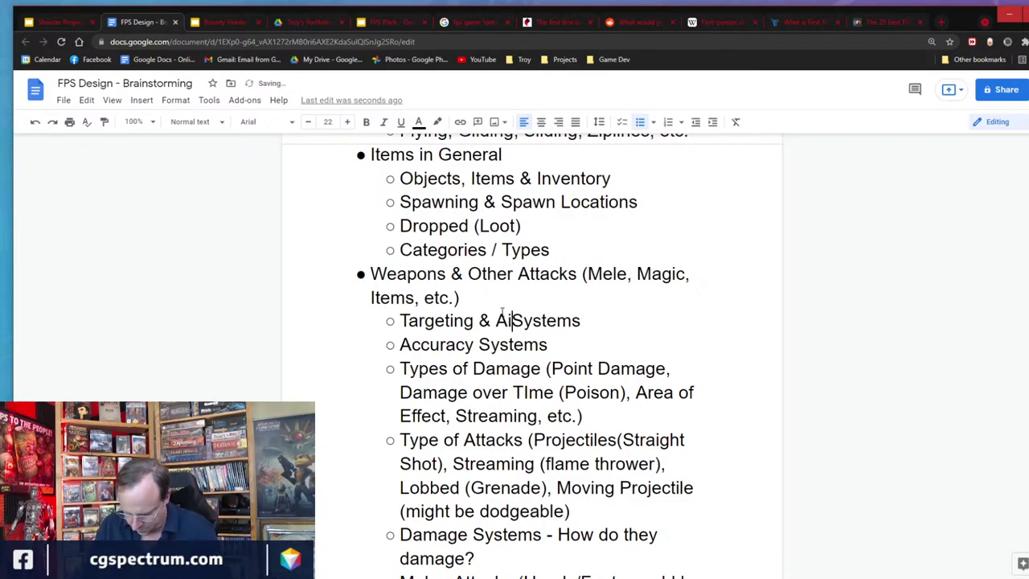
{"action": "type", "text": "ming"}
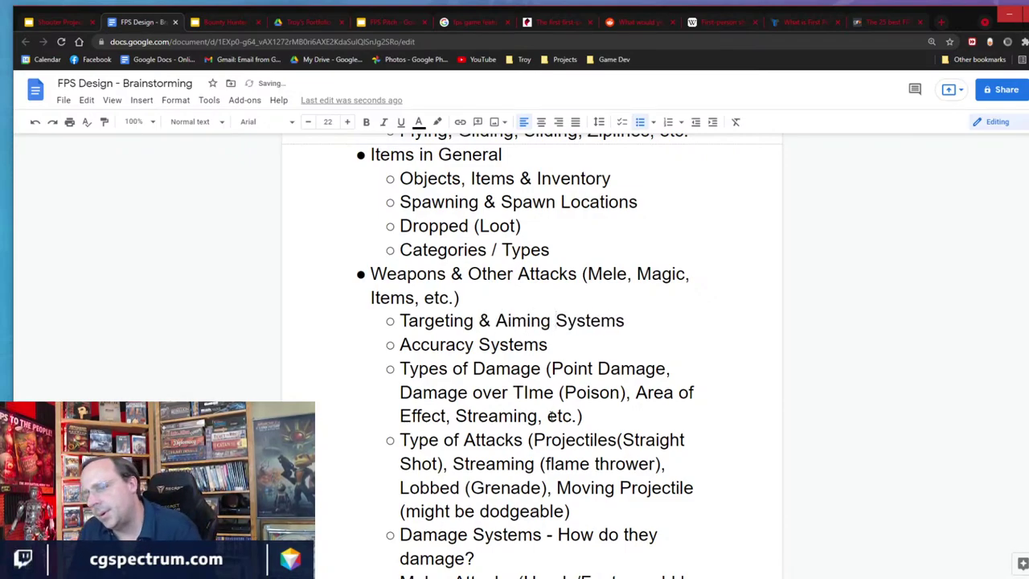
Add the nested bullet "Lockon" one level below the Targeting & Aiming Systems sub-bullet.
{"action": "left_click", "coordinate": [648, 323]}
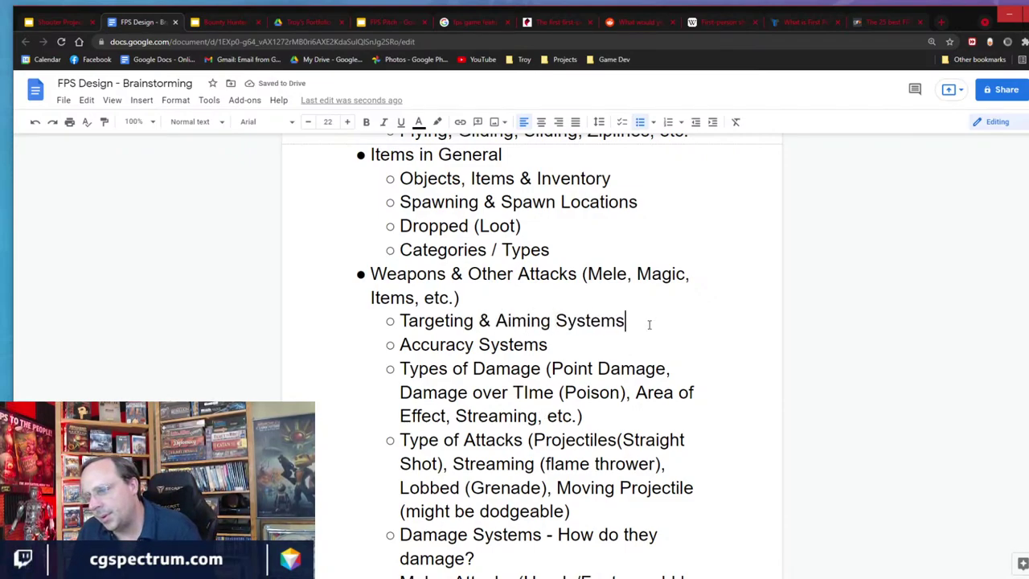
{"action": "key", "text": "Return"}
{"action": "key", "text": "Tab"}
{"action": "type", "text": "Locku"}
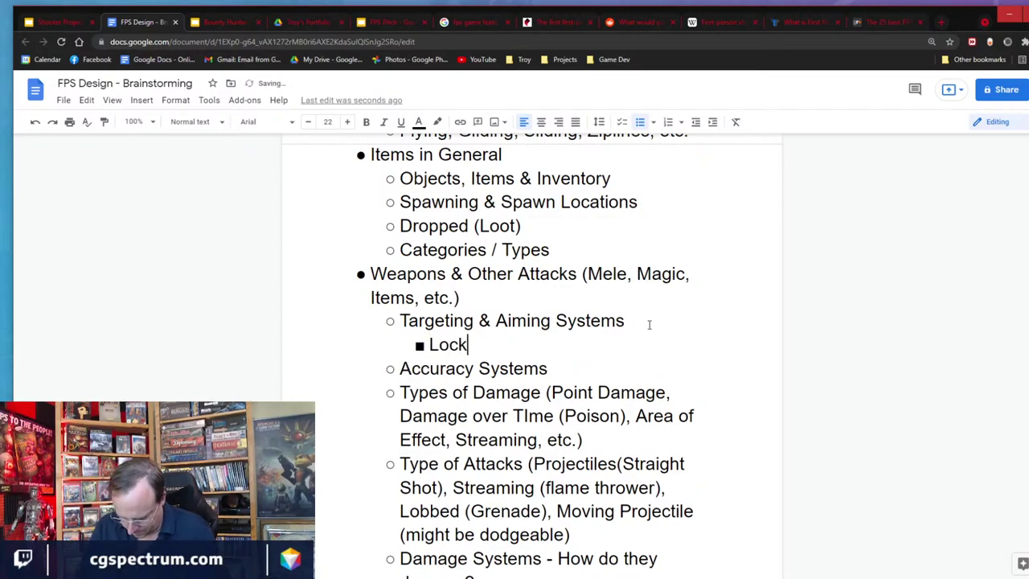
{"action": "key", "text": "BackSpace"}
{"action": "type", "text": "on"}
{"action": "key", "text": "BackSpace"}
{"action": "key", "text": "BackSpace"}
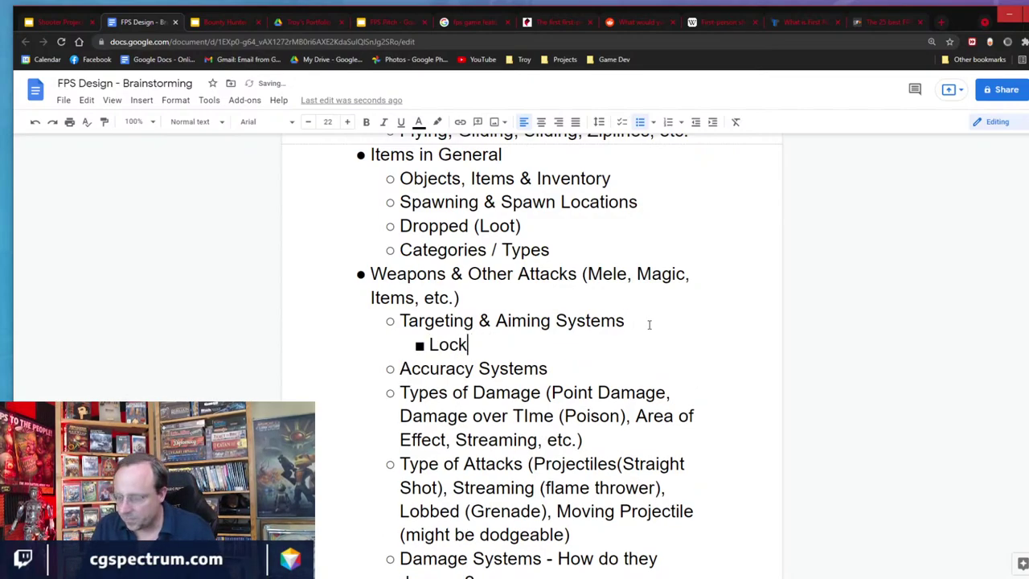
{"action": "type", "text": "on"}
Add the nested bullets "Reticules" above Lockon and "Lobbing" below it, under Targeting & Aiming Systems.
{"action": "key", "text": "Up"}
{"action": "key", "text": "End"}
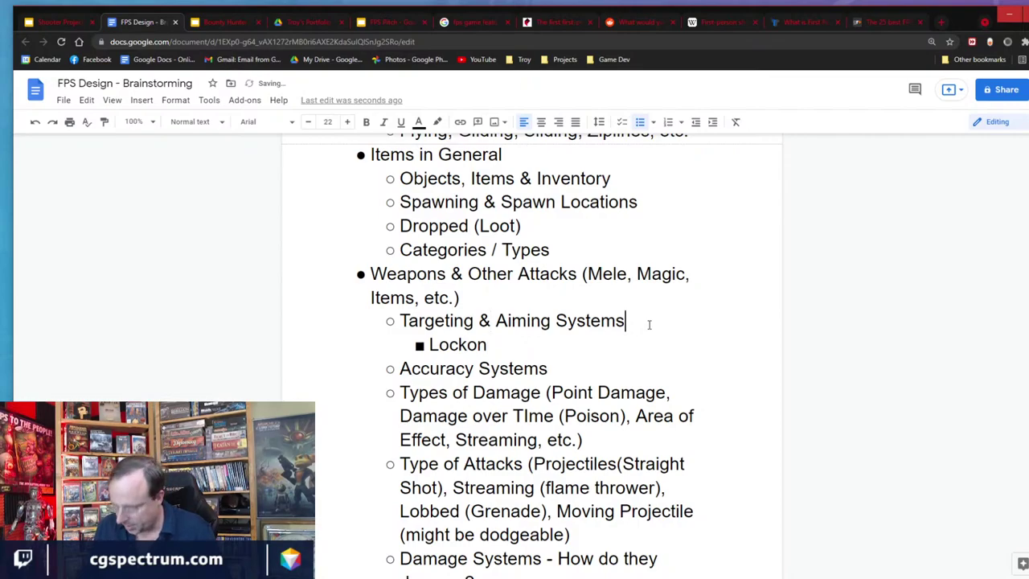
{"action": "key", "text": "Return"}
{"action": "key", "text": "Tab"}
{"action": "type", "text": "Reticules"}
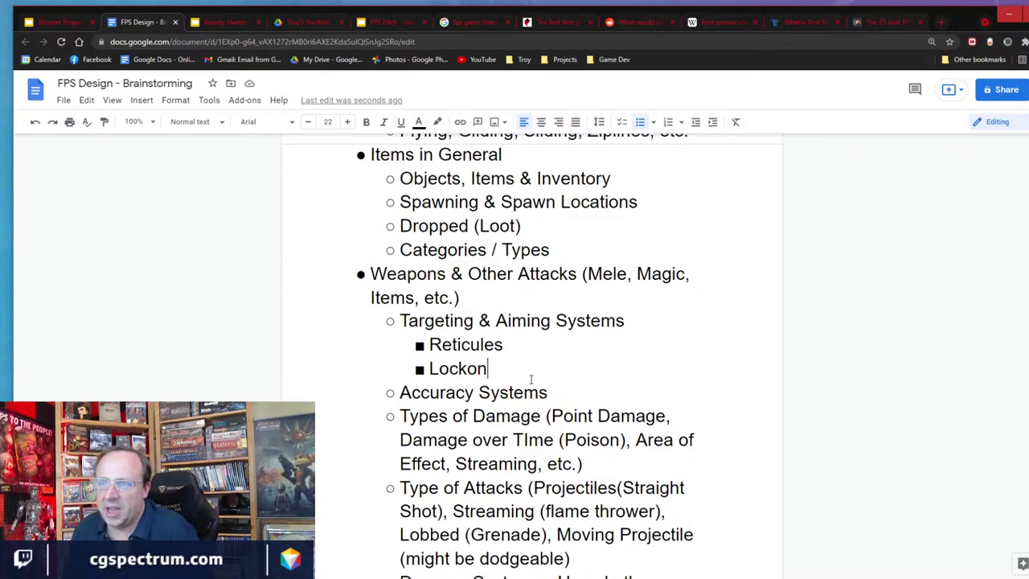
{"action": "key", "text": "Return"}
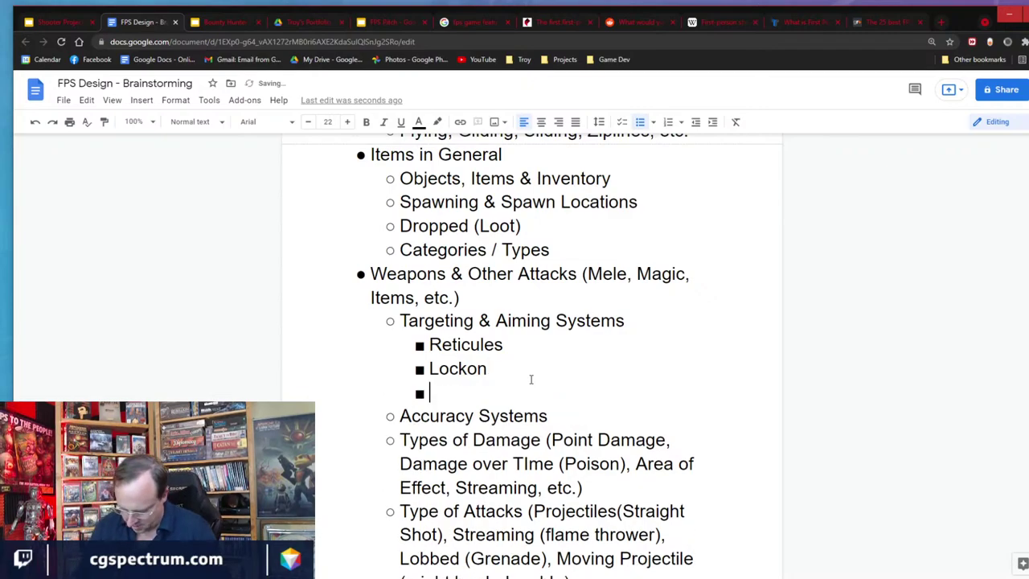
{"action": "type", "text": "Lobbing"}
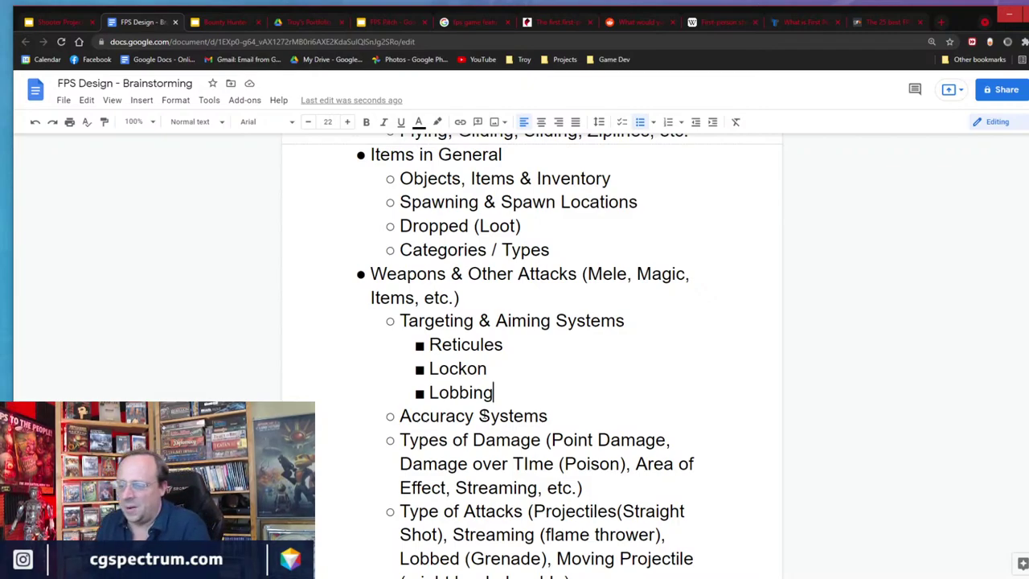
Append "(with or without Strafing)" to the Lockon bullet.
{"action": "left_click", "coordinate": [487, 369]}
{"action": "type", "text": "("}
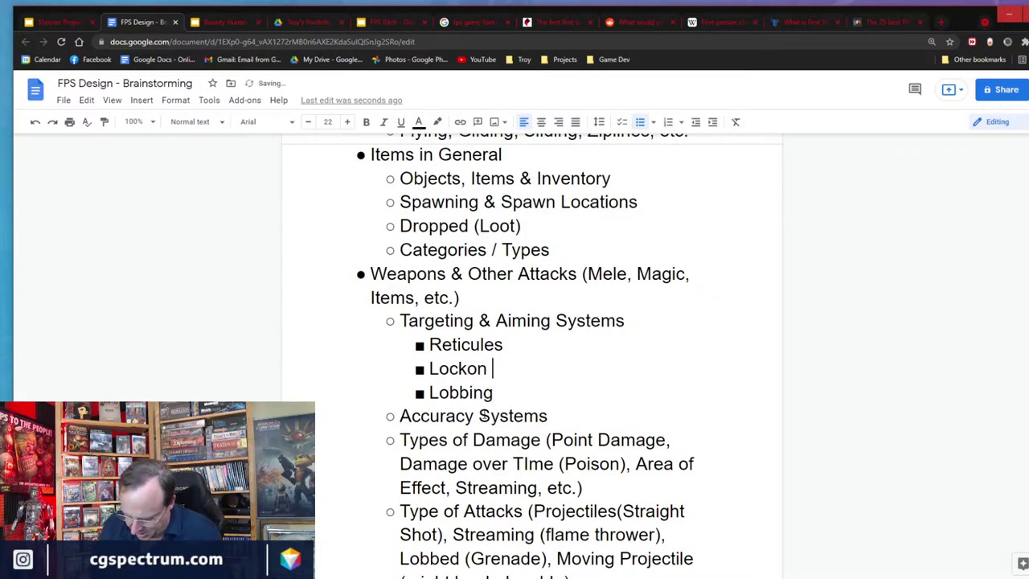
{"action": "type", "text": "with or "}
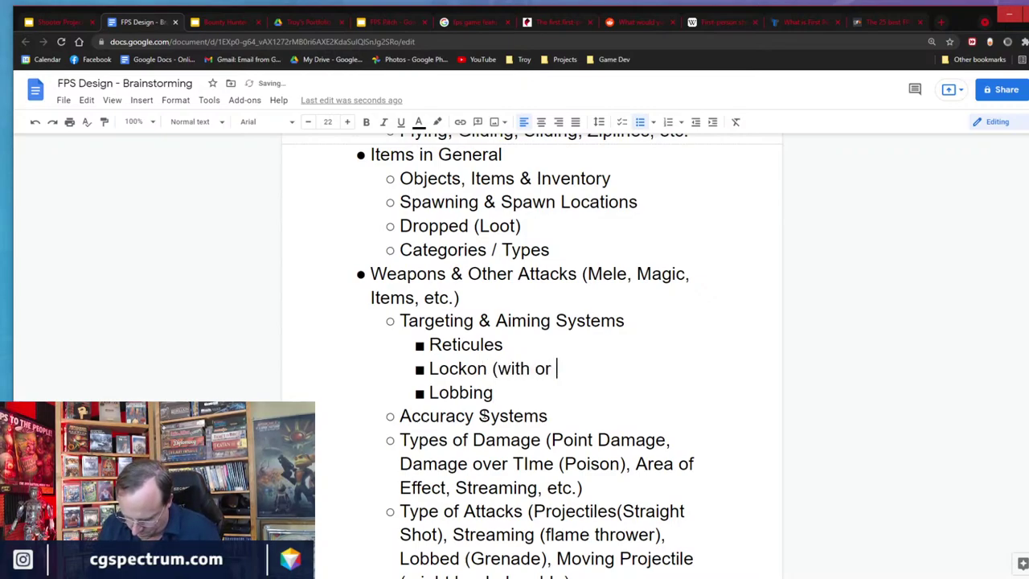
{"action": "type", "text": "without "}
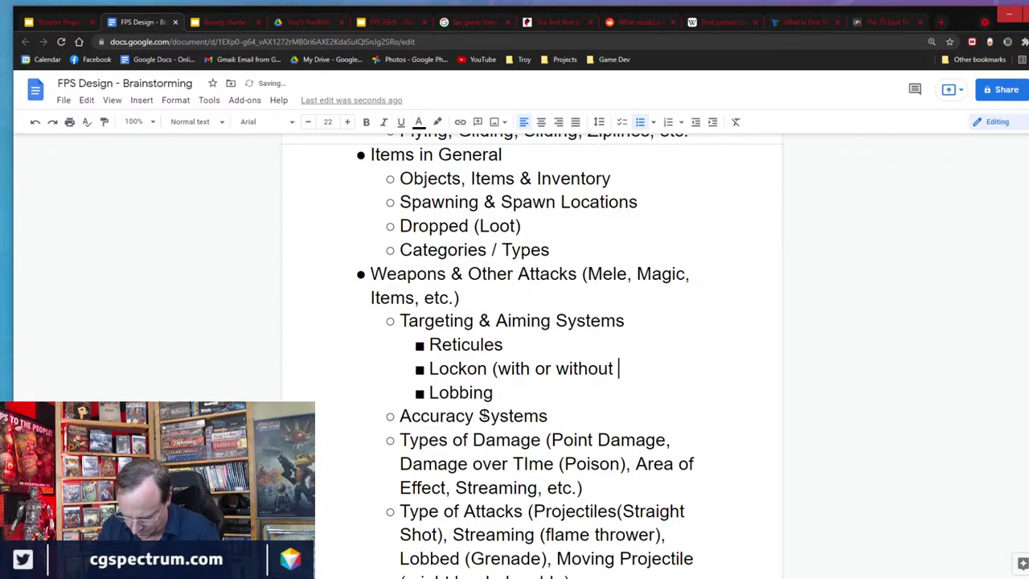
{"action": "type", "text": "Strafing)"}
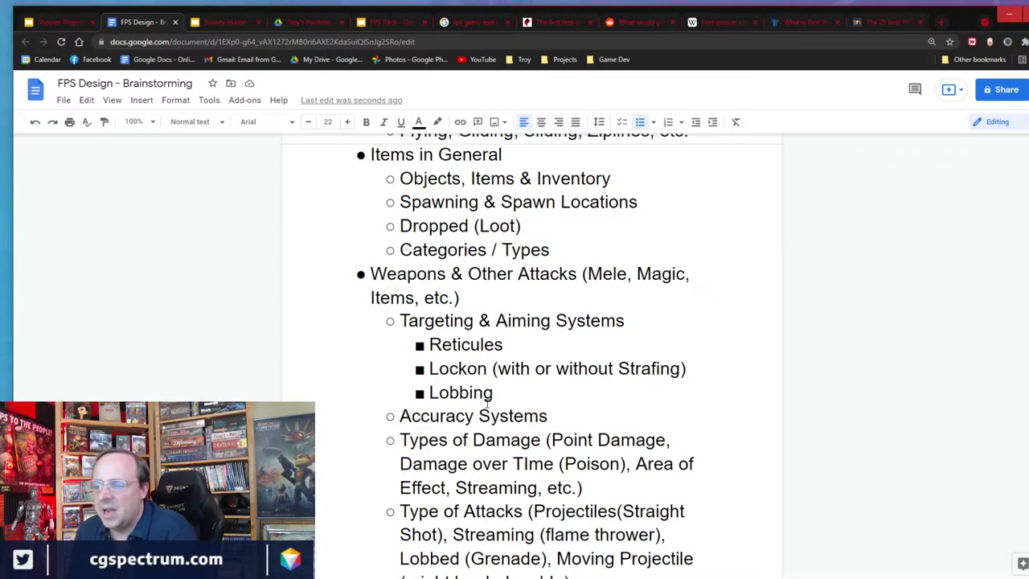
Add the sub-bullet "Advanced AI" below Friendlies in the NPC & AI's section.
{"action": "scroll", "coordinate": [488, 402], "scroll_direction": "down", "scroll_amount": 7}
{"action": "scroll", "coordinate": [490, 404], "scroll_direction": "up", "scroll_amount": 12}
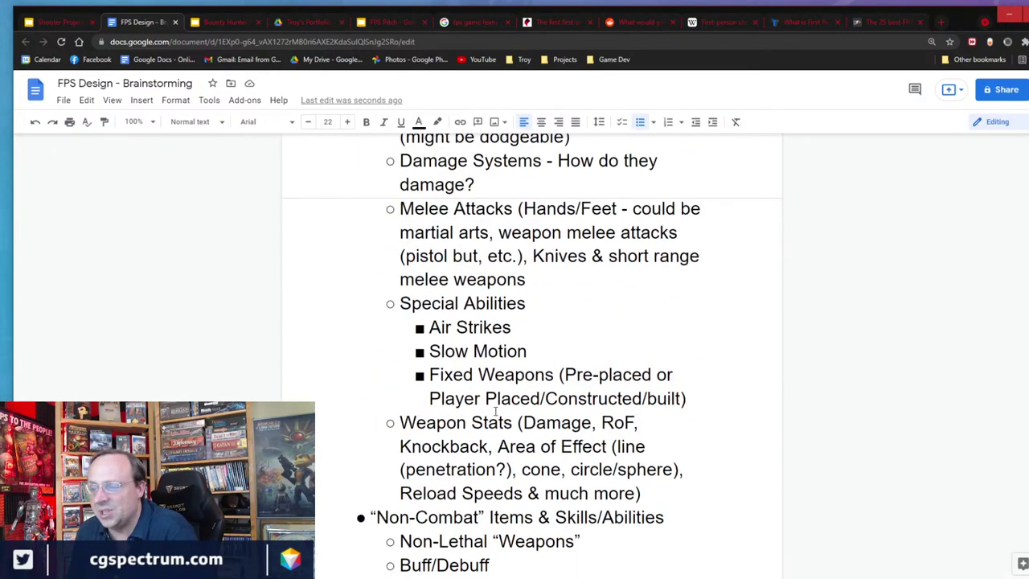
{"action": "scroll", "coordinate": [496, 411], "scroll_direction": "up", "scroll_amount": 2}
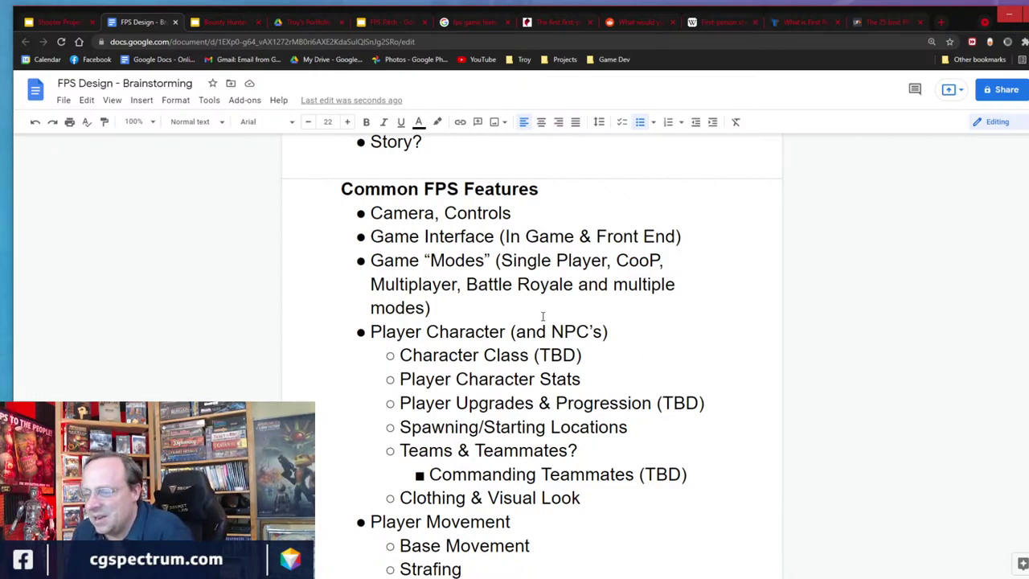
{"action": "scroll", "coordinate": [488, 383], "scroll_direction": "down", "scroll_amount": 10}
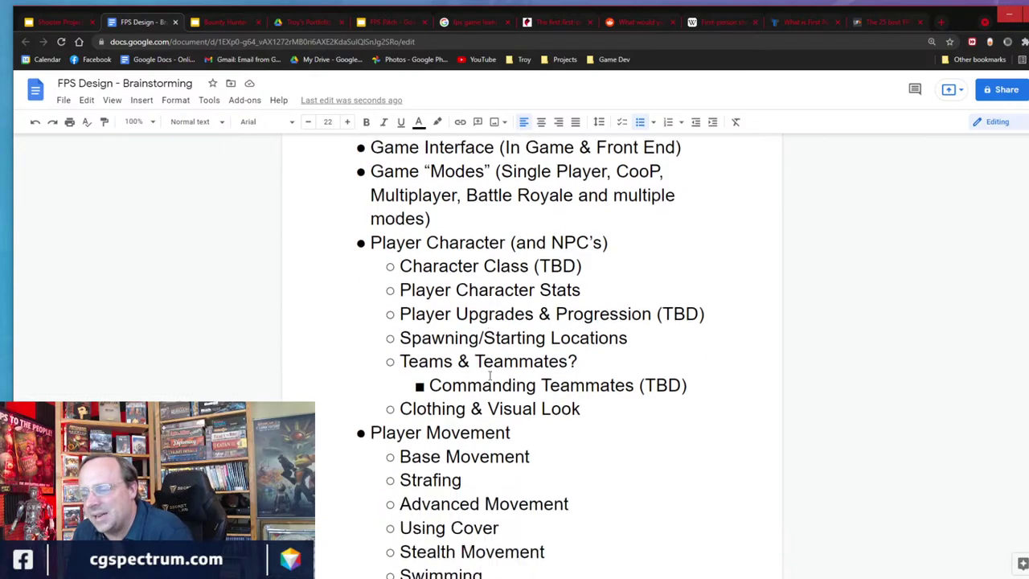
{"action": "scroll", "coordinate": [489, 376], "scroll_direction": "down", "scroll_amount": 6}
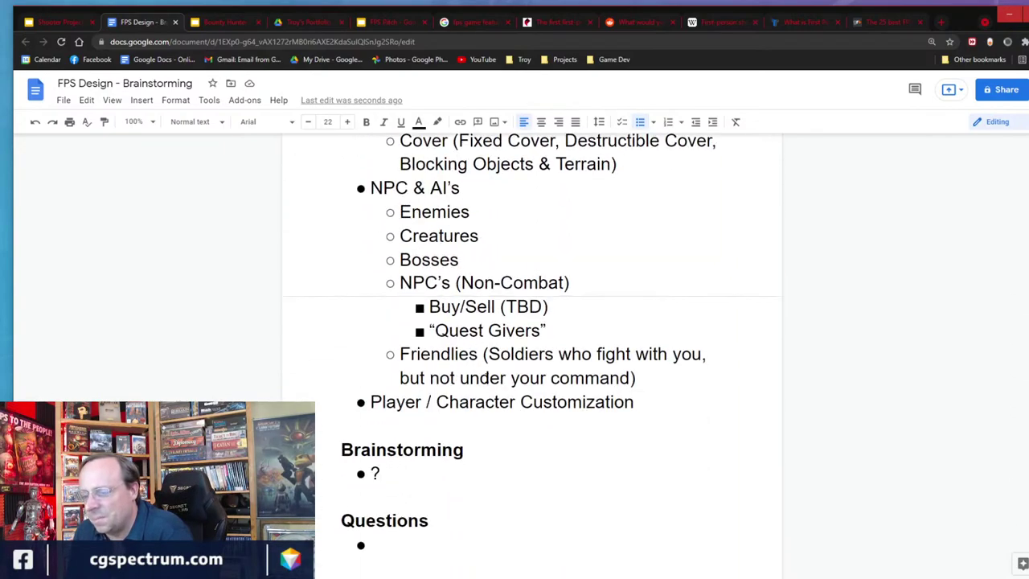
{"action": "scroll", "coordinate": [486, 379], "scroll_direction": "up", "scroll_amount": 1}
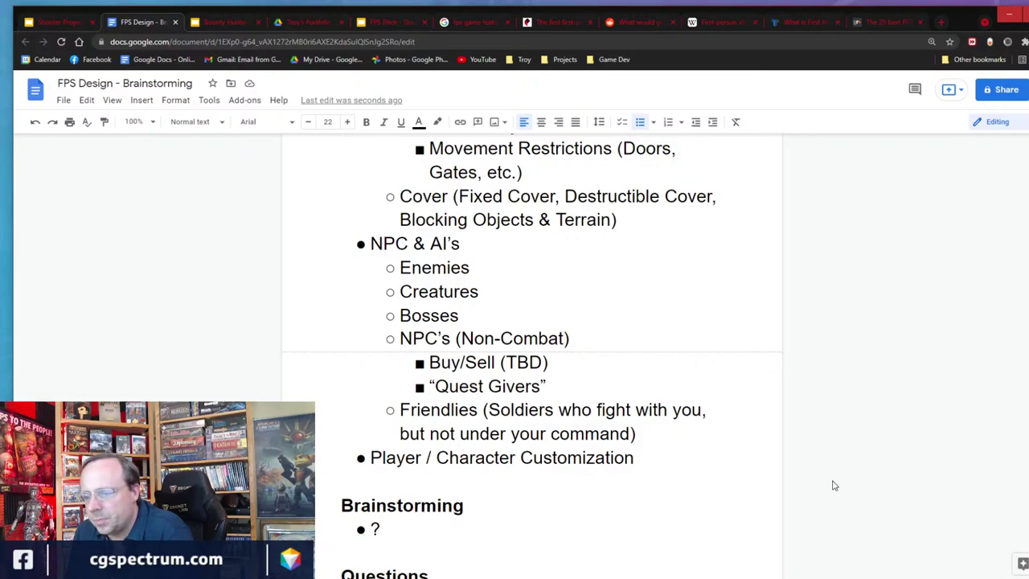
{"action": "left_click", "coordinate": [655, 434]}
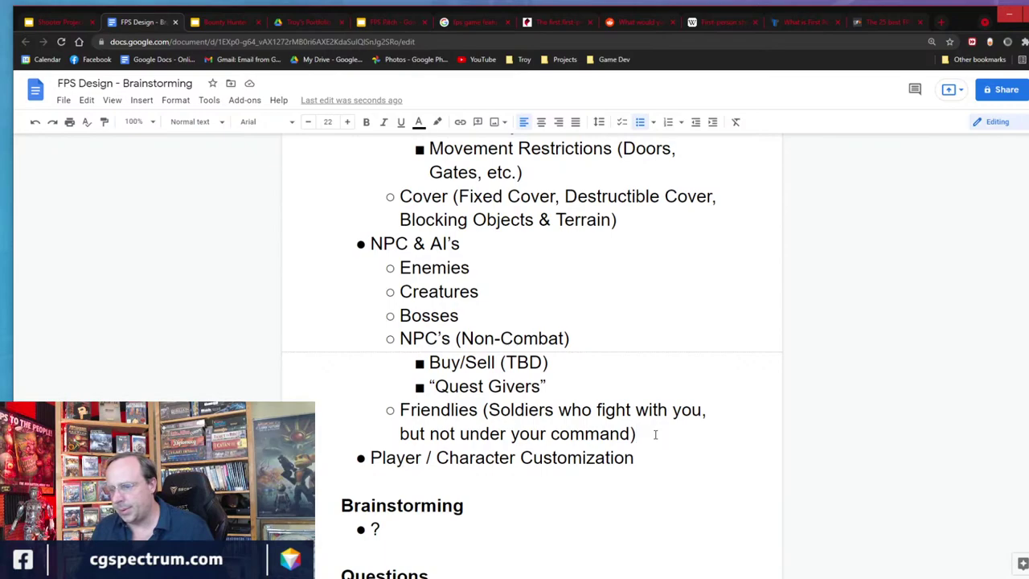
{"action": "key", "text": "Return"}
{"action": "type", "text": "Advanced AI"}
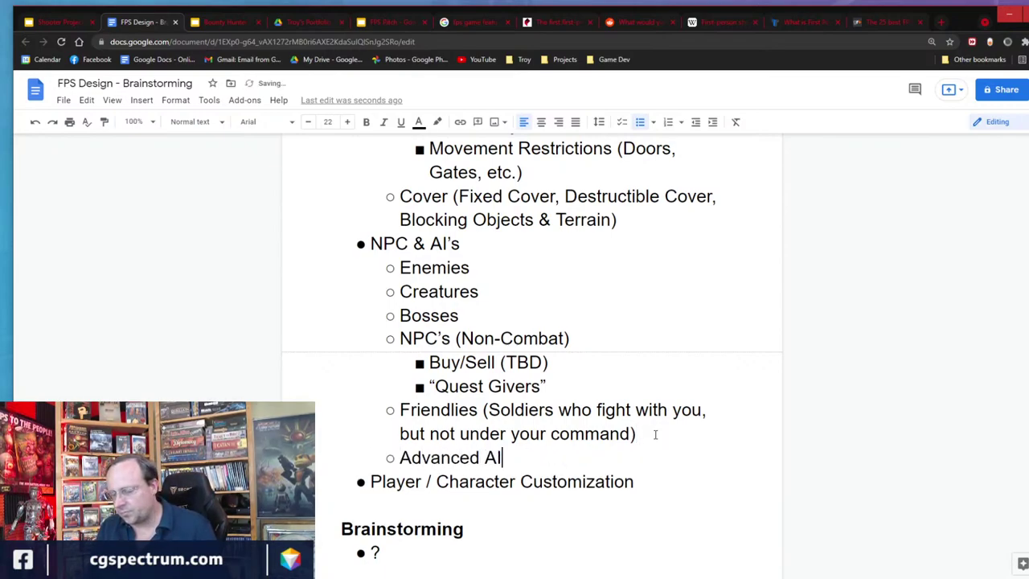
Nest the bullets "Reinforcements" and "Leaders" one level below Advanced AI.
{"action": "key", "text": "Return"}
{"action": "key", "text": "Tab"}
{"action": "type", "text": "Reinforcements"}
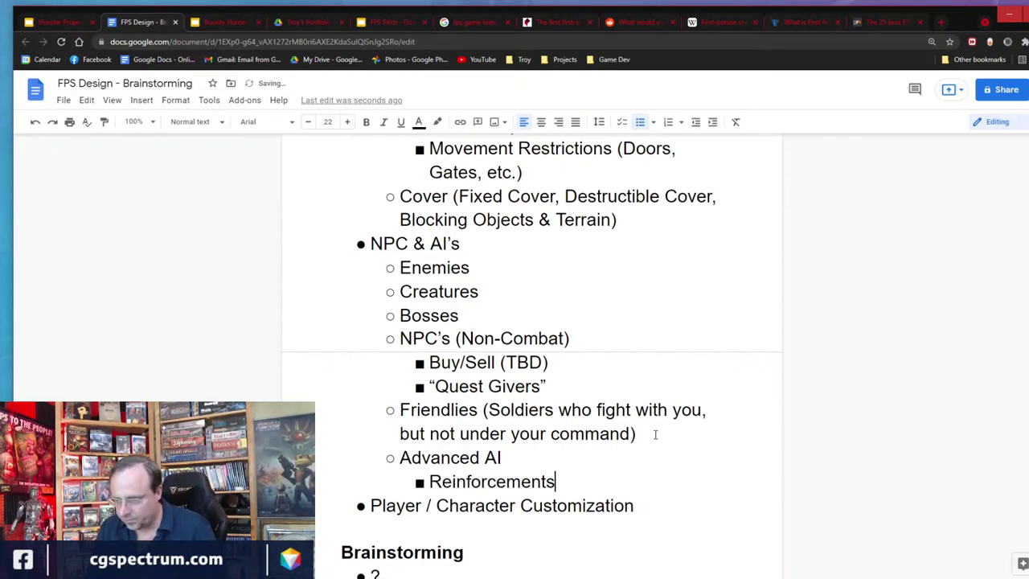
{"action": "key", "text": "Return"}
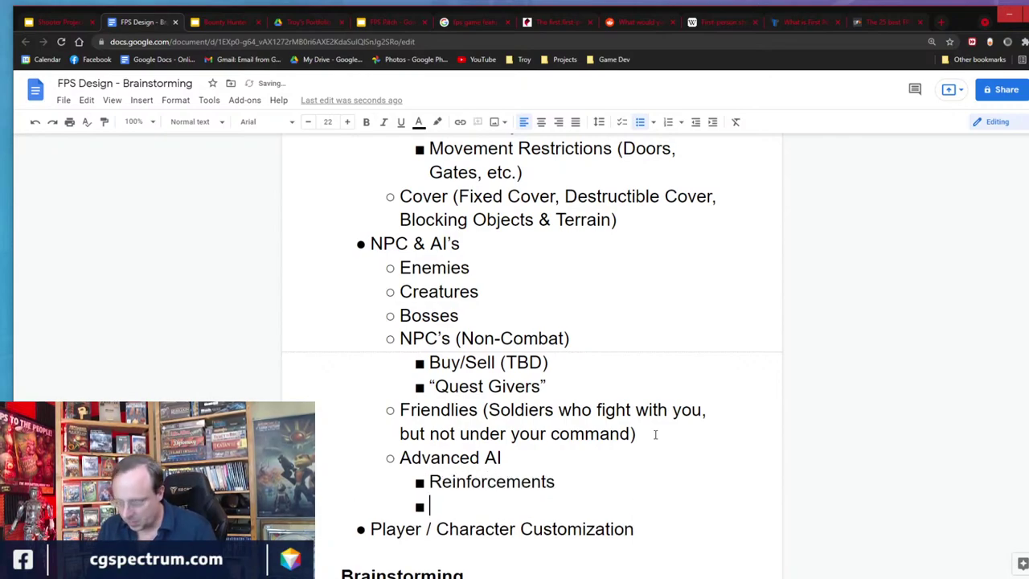
{"action": "type", "text": "Leaders"}
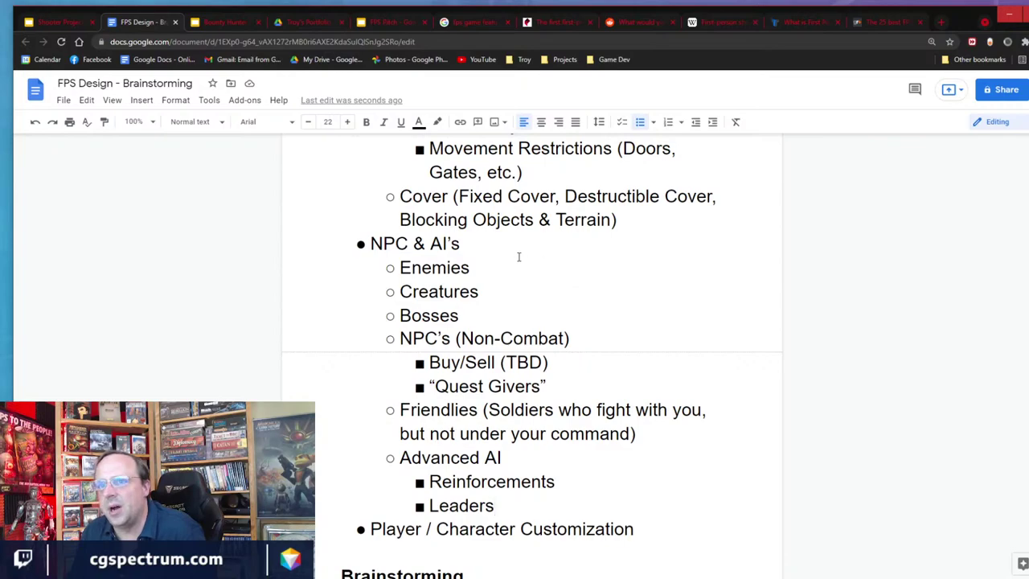
Add the nested bullets "Player Reputation" and "Adapting to Player Actions" below Leaders.
{"action": "key", "text": "Return"}
{"action": "type", "text": "Pla"}
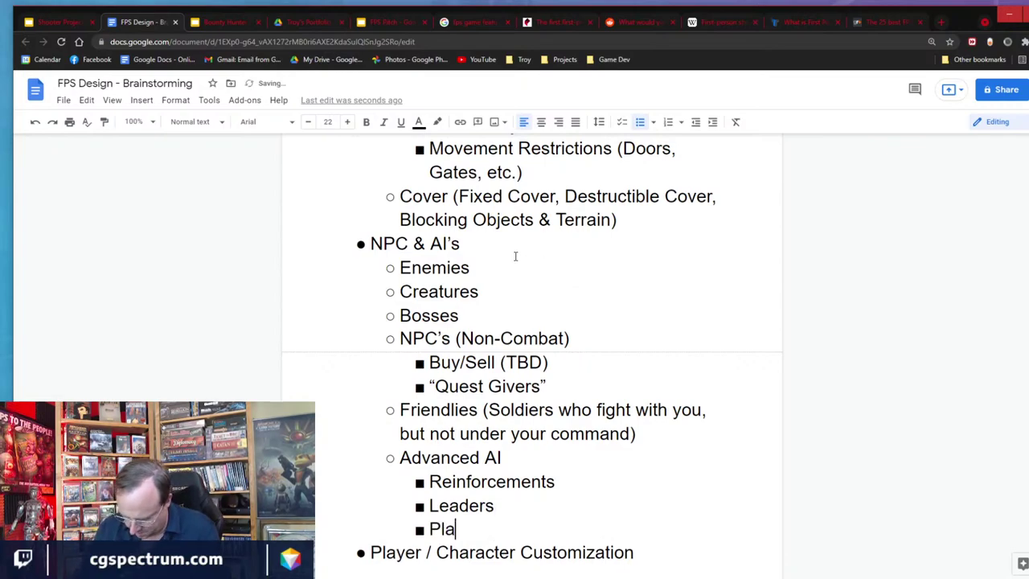
{"action": "type", "text": "yer Reputation"}
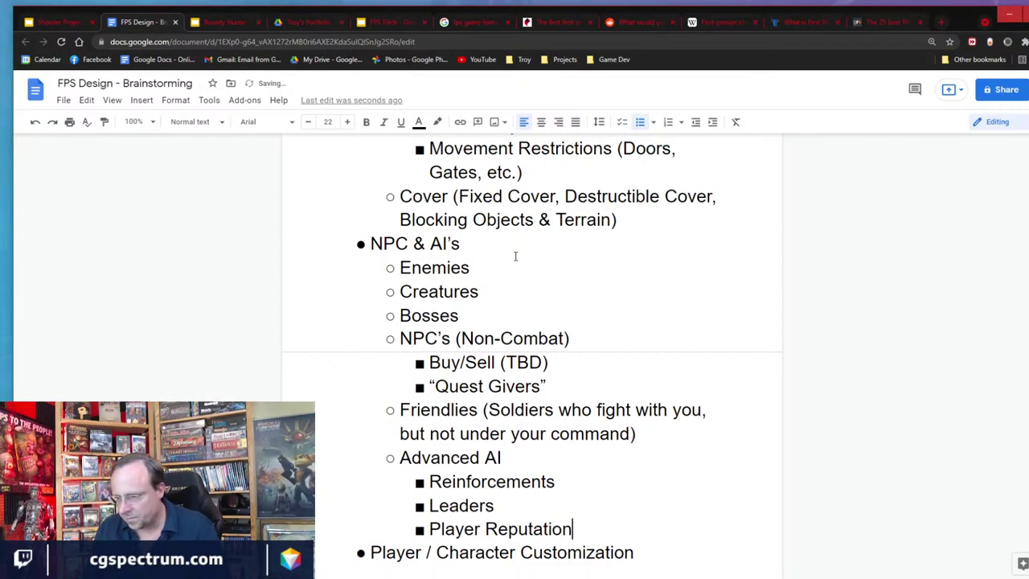
{"action": "key", "text": "Return"}
{"action": "type", "text": "Ad"}
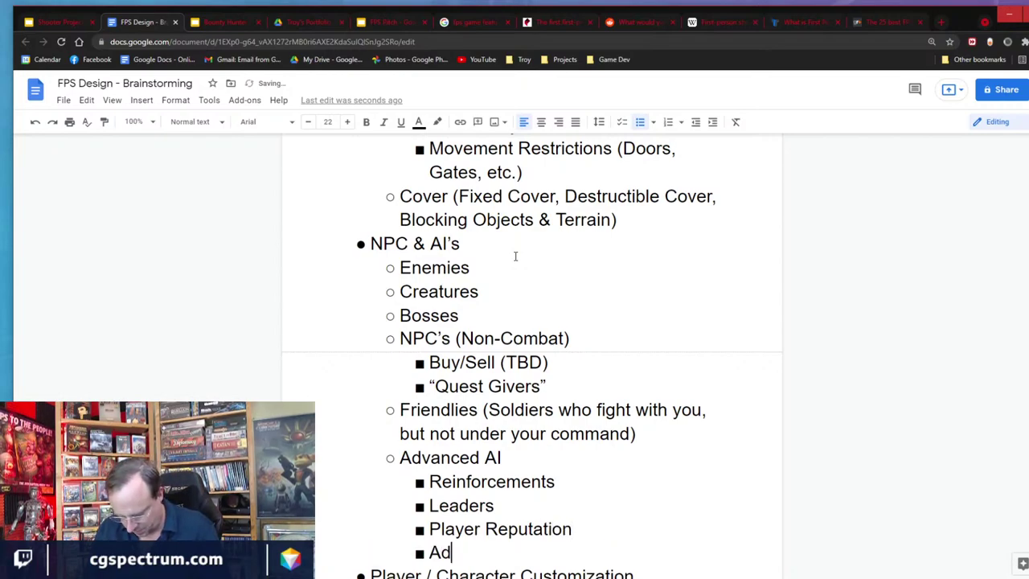
{"action": "type", "text": "apting to Player "}
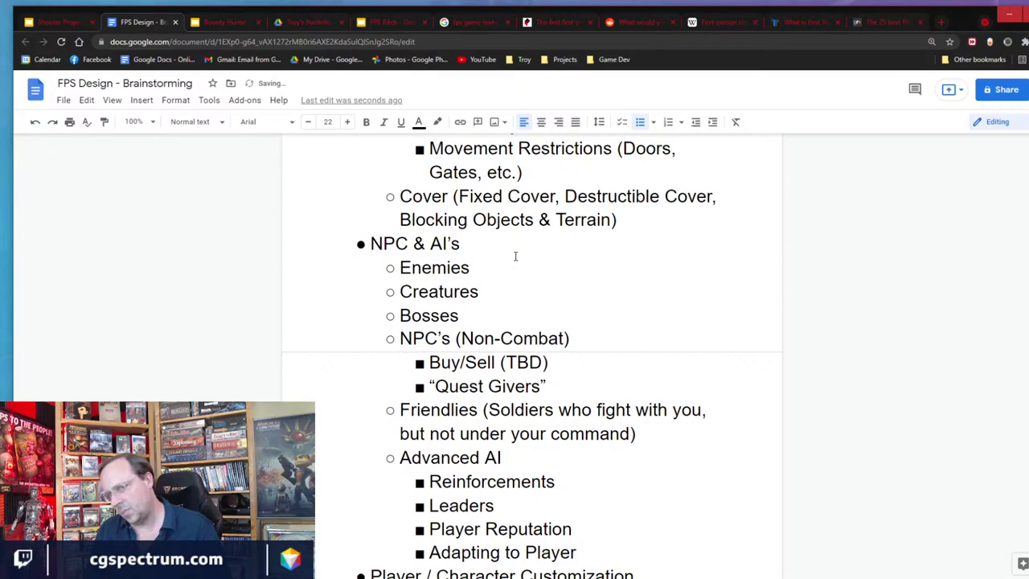
{"action": "type", "text": "Actions"}
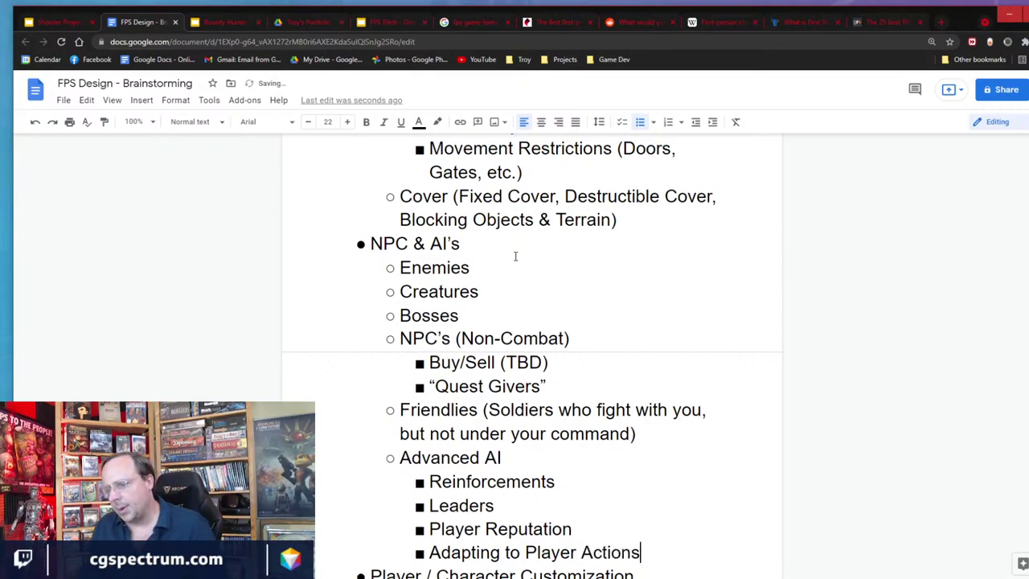
Insert the nested bullet "NPC or Player Healing" between Leaders and Player Reputation.
{"action": "scroll", "coordinate": [450, 305], "scroll_direction": "down", "scroll_amount": 2}
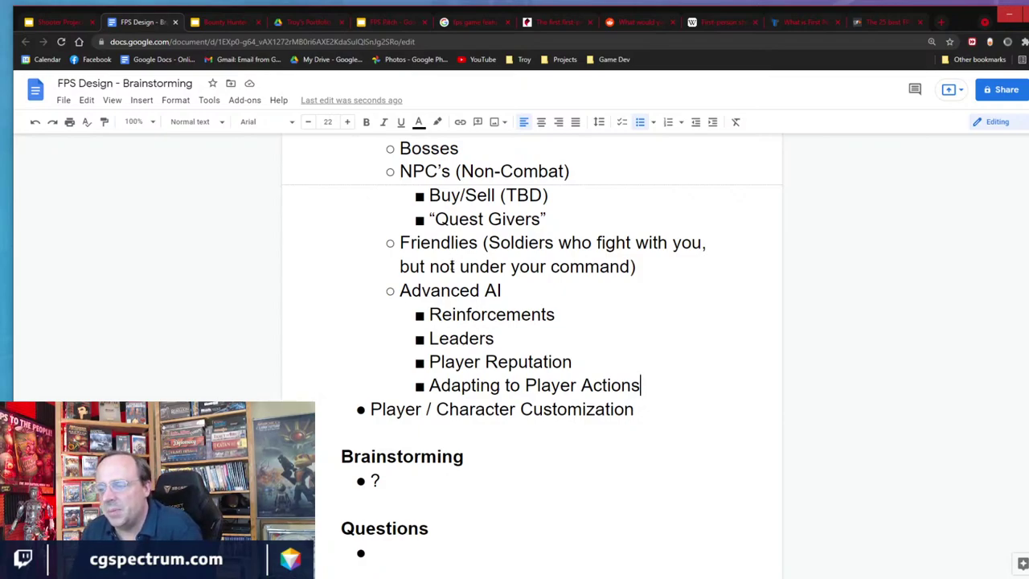
{"action": "left_click", "coordinate": [511, 338]}
{"action": "key", "text": "Return"}
{"action": "type", "text": "NP"}
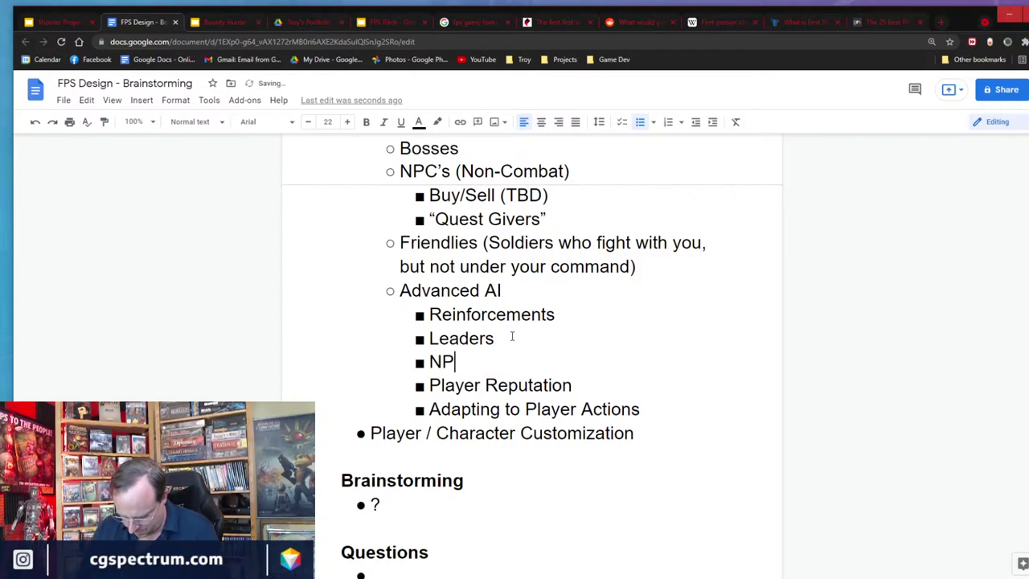
{"action": "type", "text": "C or Player Healing"}
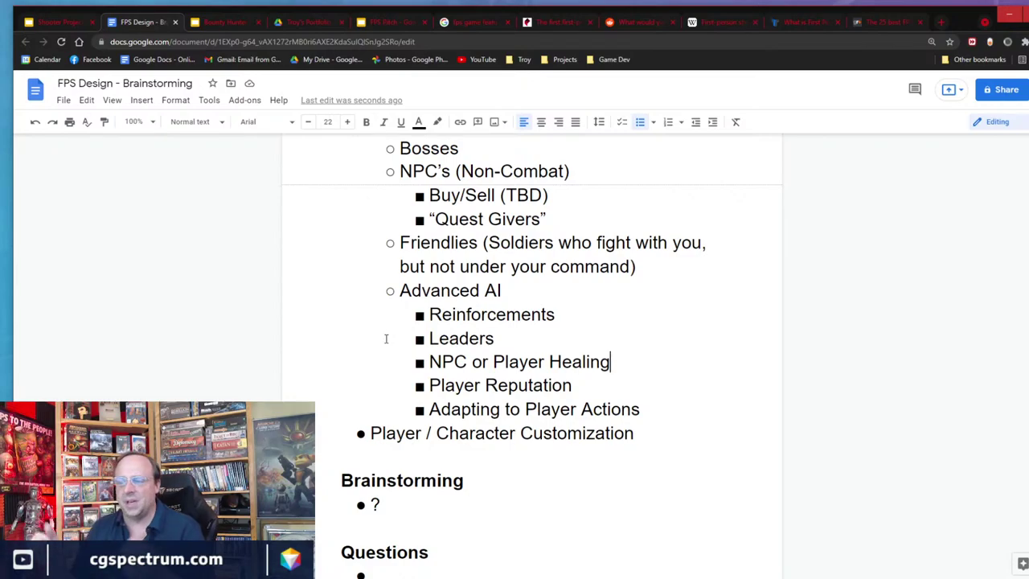
Add the nested bullet "Reacting to “Stimulus” (Sounds, Visuals, Clues, etc.)" below Adapting to Player Actions.
{"action": "left_click", "coordinate": [655, 407]}
{"action": "key", "text": "Return"}
{"action": "type", "text": "Rea"}
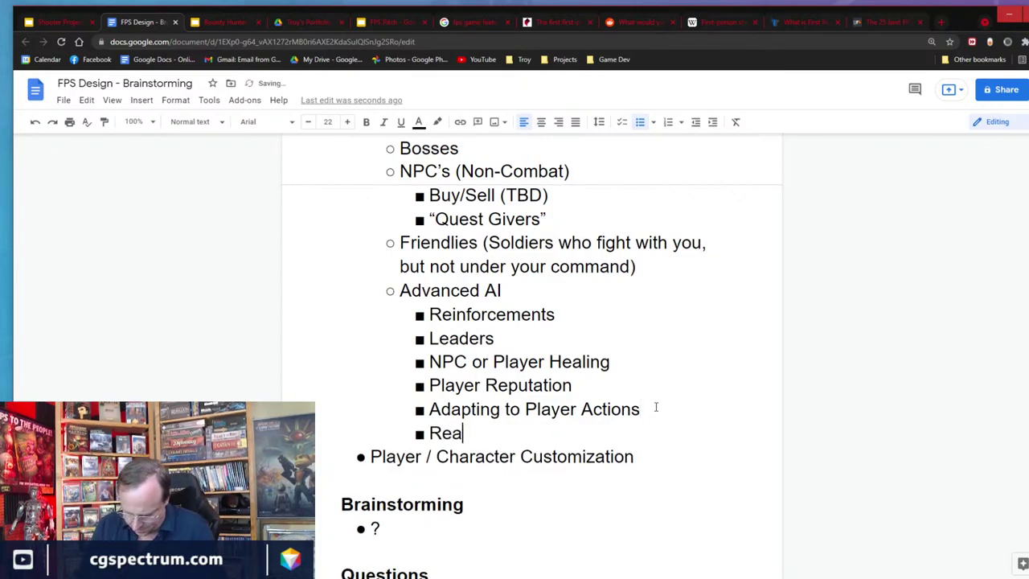
{"action": "type", "text": "cting to \"St"}
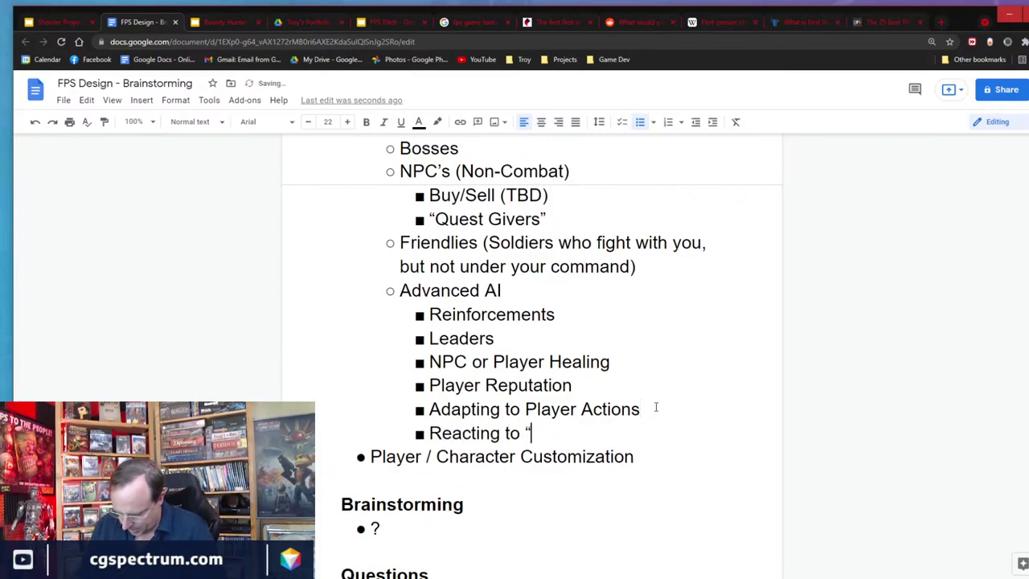
{"action": "type", "text": "imulu"}
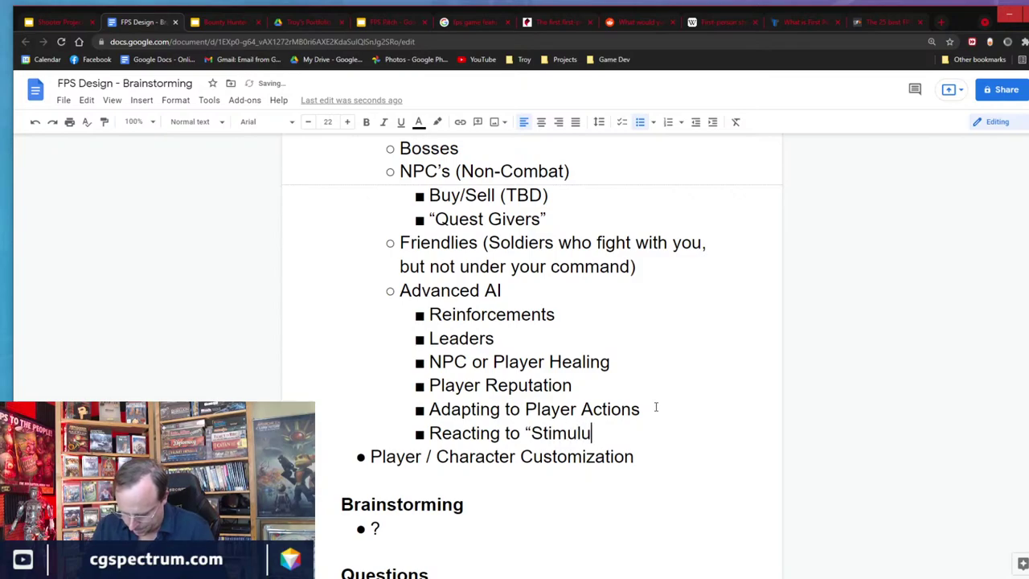
{"action": "type", "text": "s\" ("}
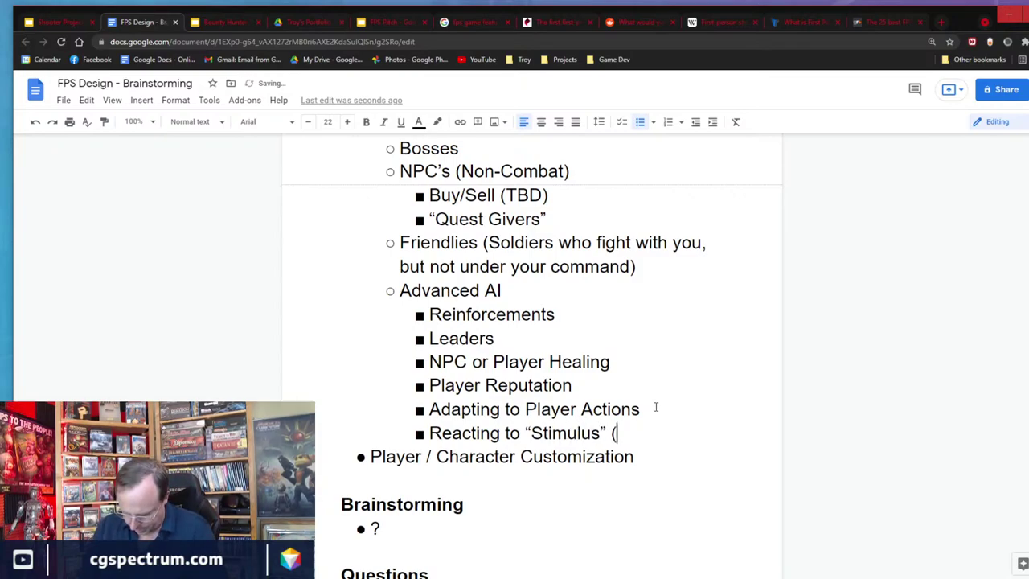
{"action": "type", "text": "Sounds, "}
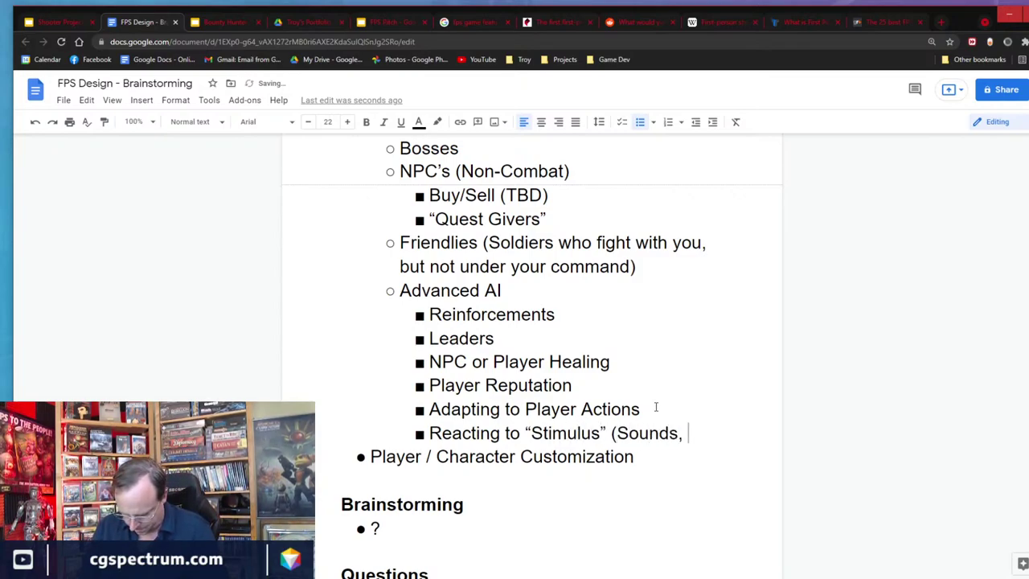
{"action": "type", "text": "Visuals, "}
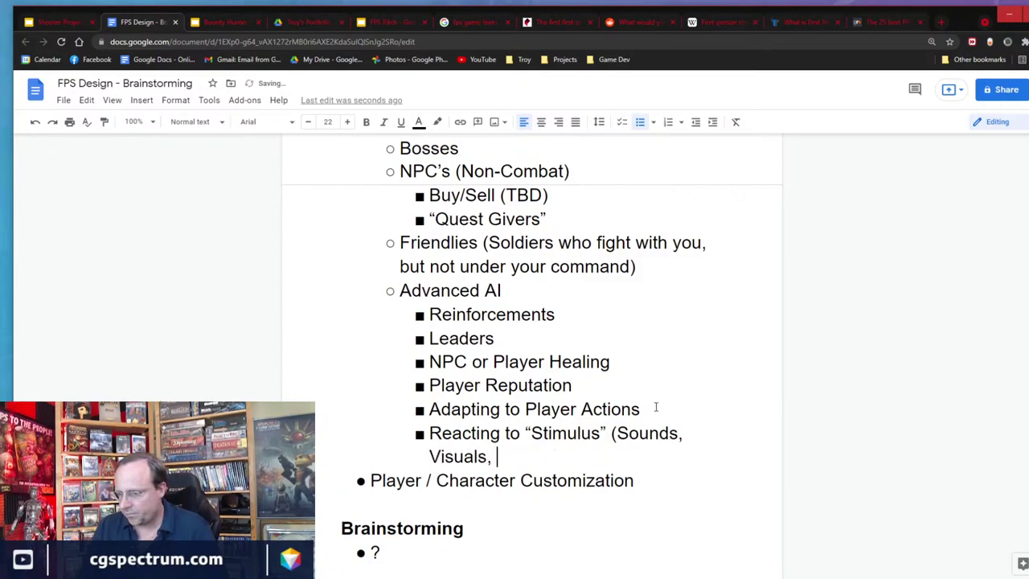
{"action": "type", "text": "Clues"}
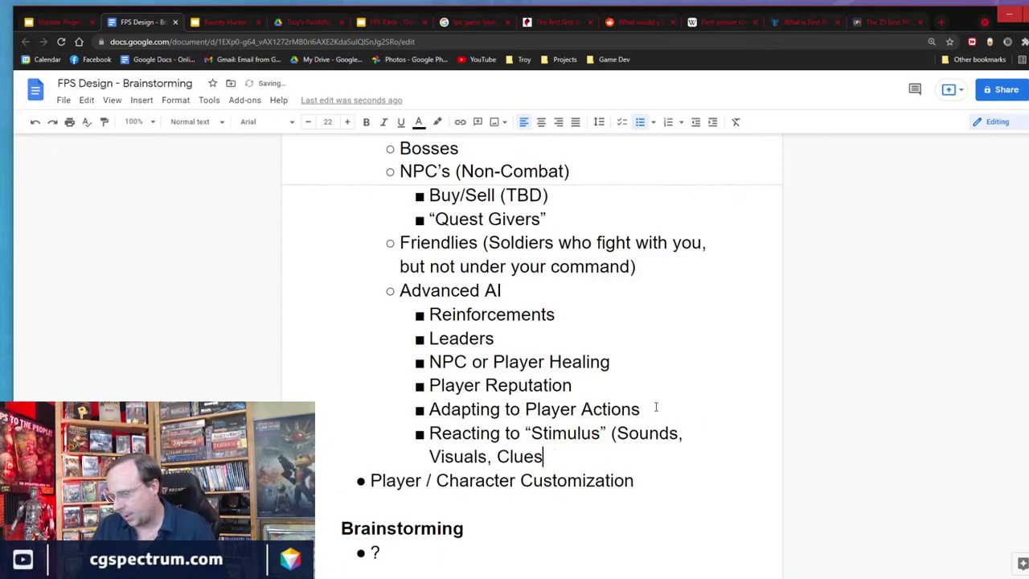
{"action": "type", "text": ", etc.)"}
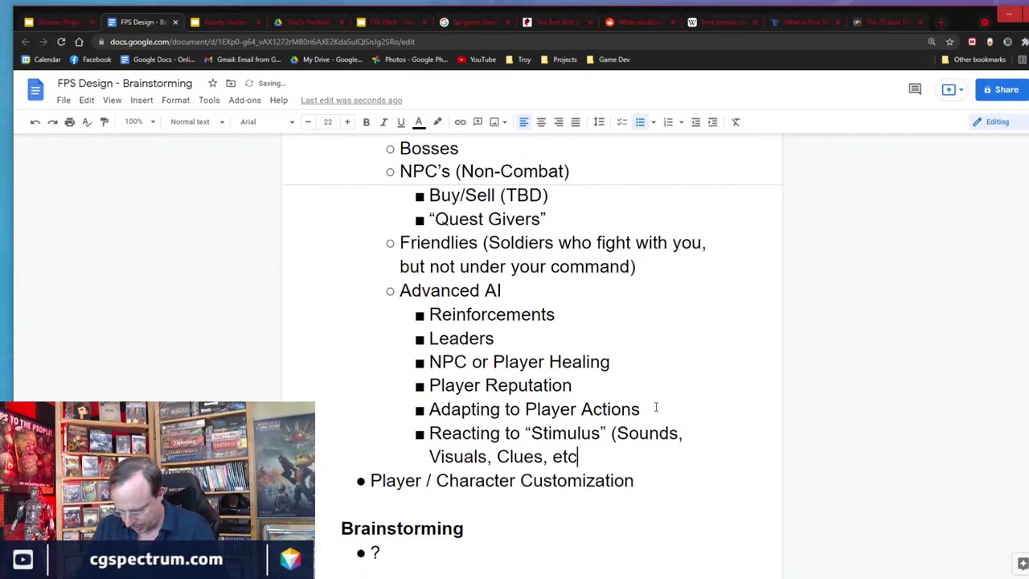
Insert "Events," before "etc." in the parenthesized list of the Reacting to “Stimulus” bullet.
{"action": "key", "text": "Left"}
{"action": "key", "text": "Left"}
{"action": "key", "text": "Left"}
{"action": "key", "text": "Left"}
{"action": "key", "text": "Left"}
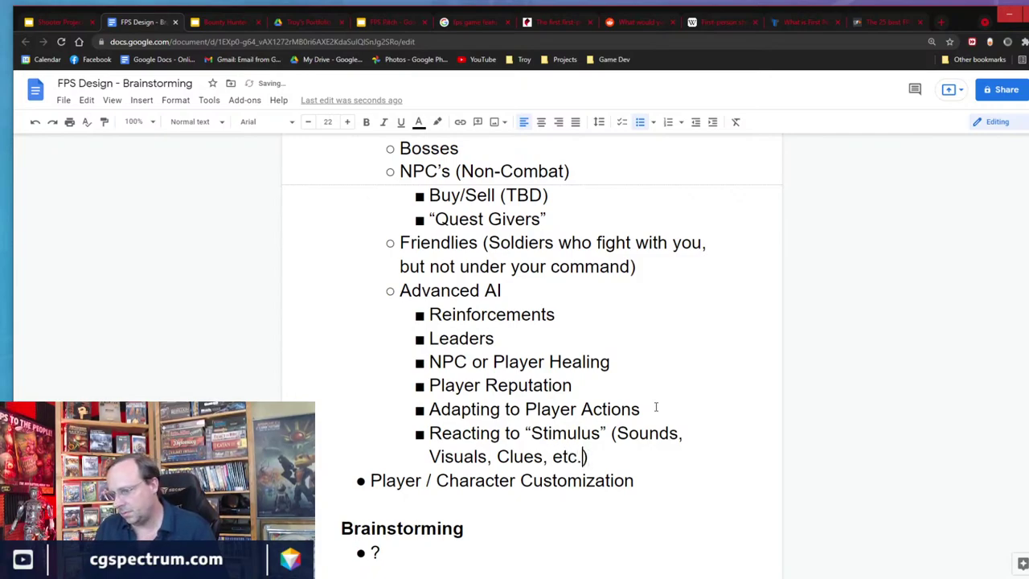
{"action": "type", "text": "Events,"}
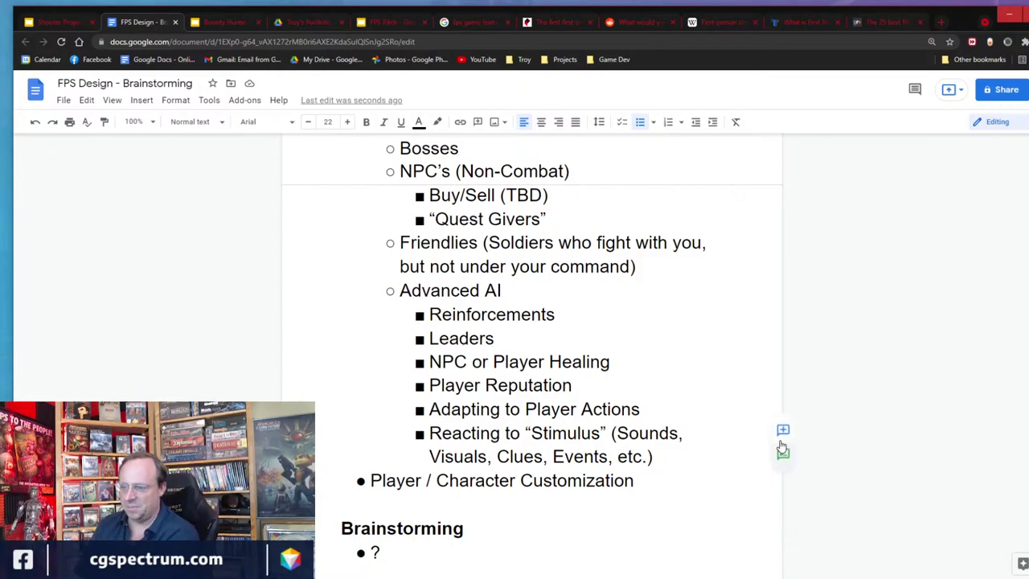
Insert "Alarms," between Events and "etc." in the Reacting to “Stimulus” bullet.
{"action": "left_click", "coordinate": [667, 458]}
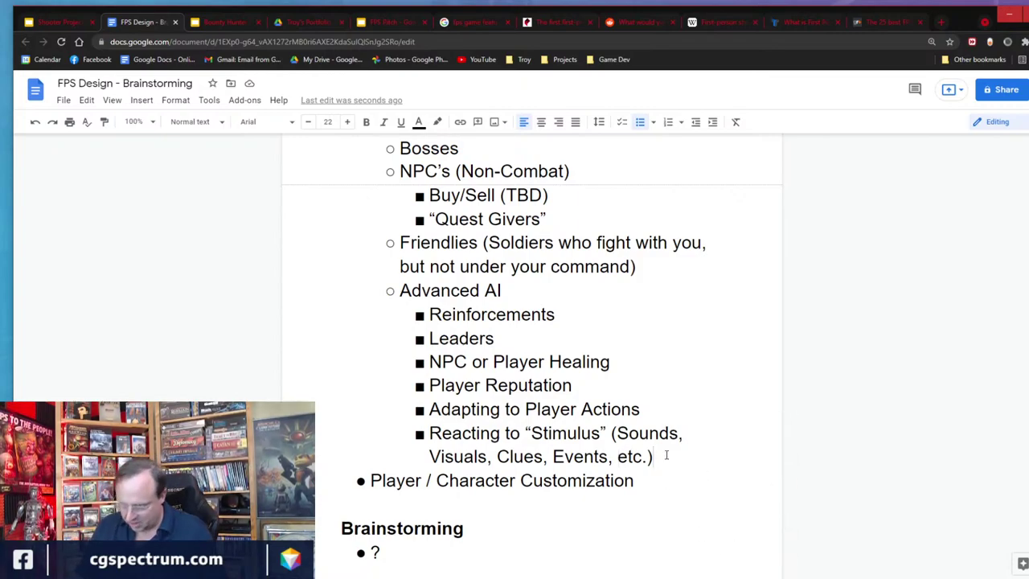
{"action": "key", "text": "Left"}
{"action": "key", "text": "Left"}
{"action": "key", "text": "Left"}
{"action": "key", "text": "Left"}
{"action": "key", "text": "Left"}
{"action": "type", "text": "Alam"}
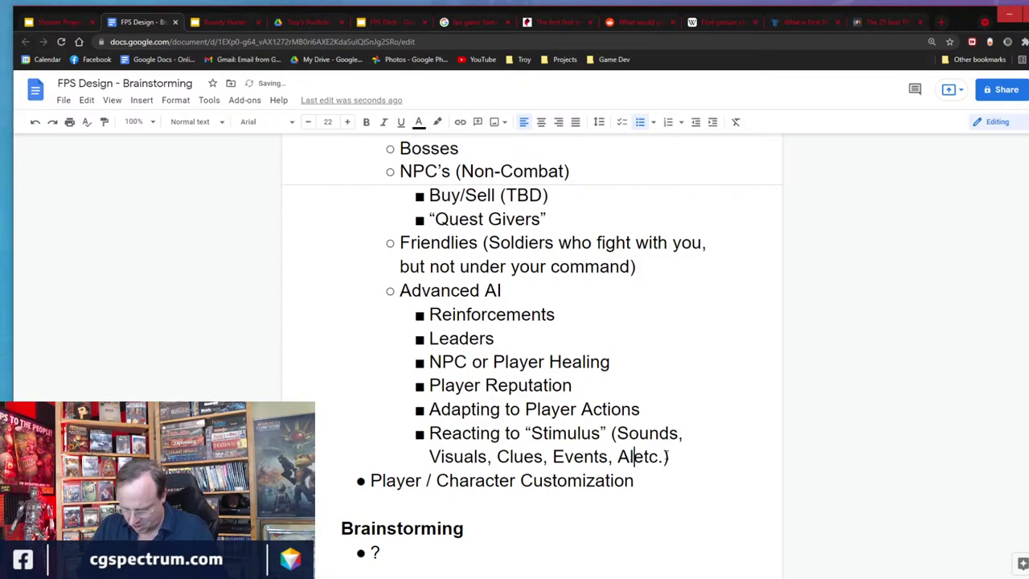
{"action": "key", "text": "BackSpace"}
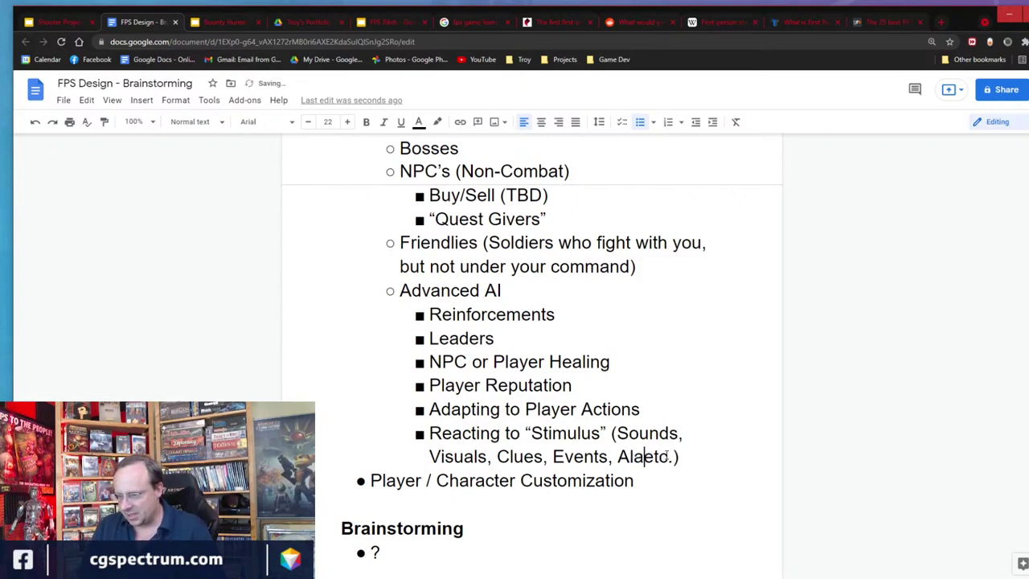
{"action": "type", "text": "rms,"}
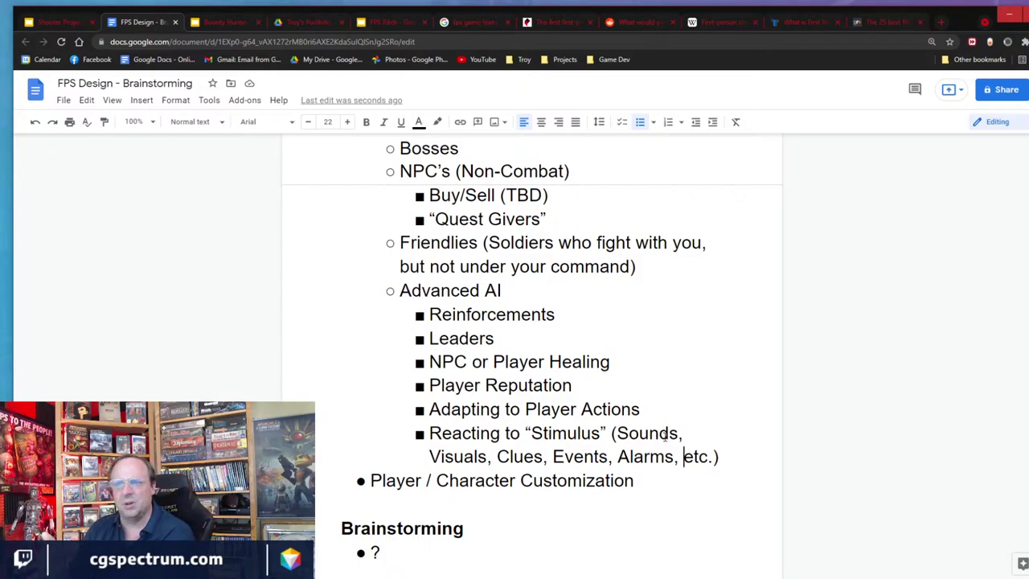
Add the note "(Find Dead Body)" directly after "Clues" in the Reacting to “Stimulus” bullet.
{"action": "left_click", "coordinate": [545, 455]}
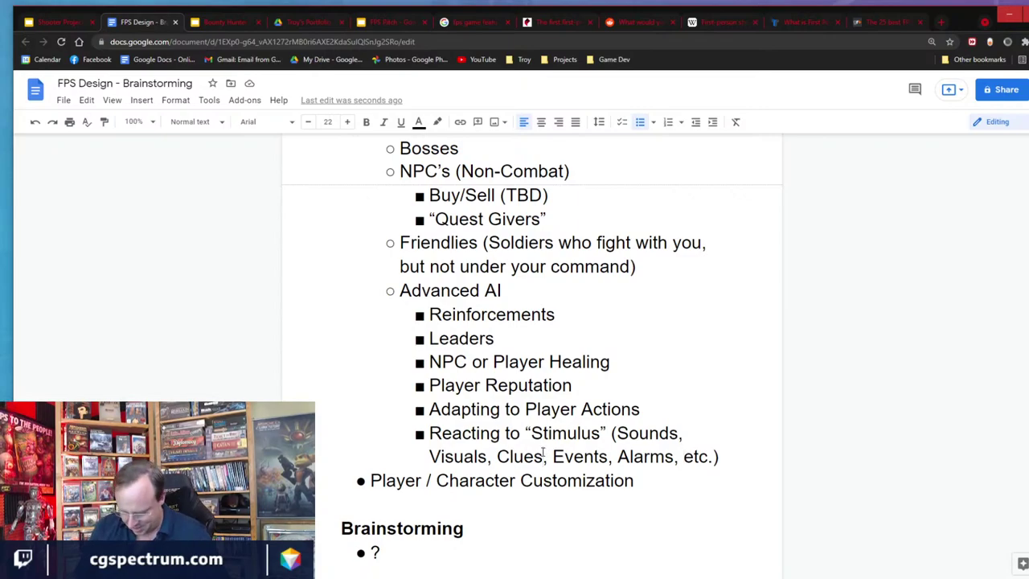
{"action": "type", "text": "(F"}
{"action": "type", "text": "ind "}
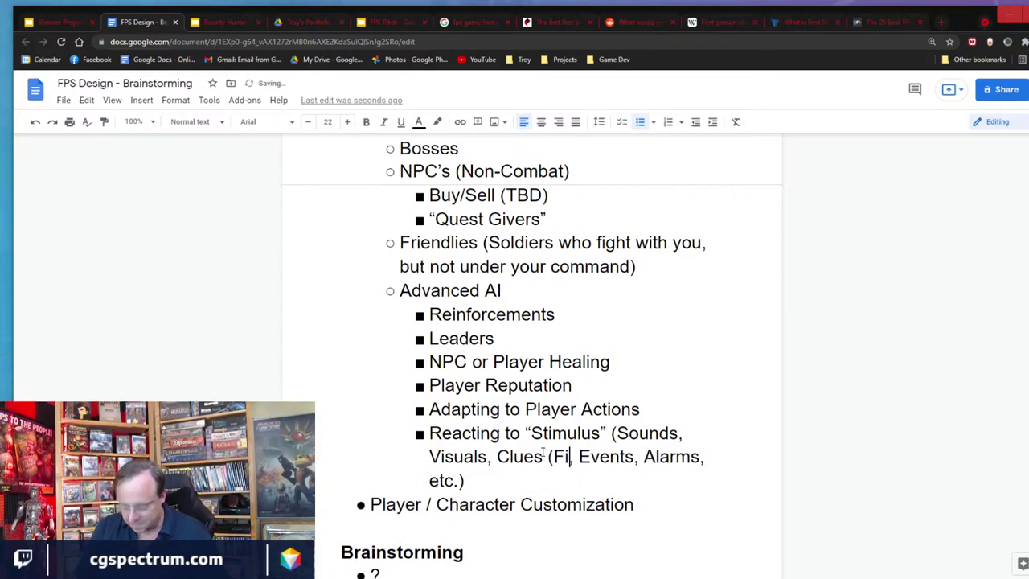
{"action": "type", "text": "Dead Bod"}
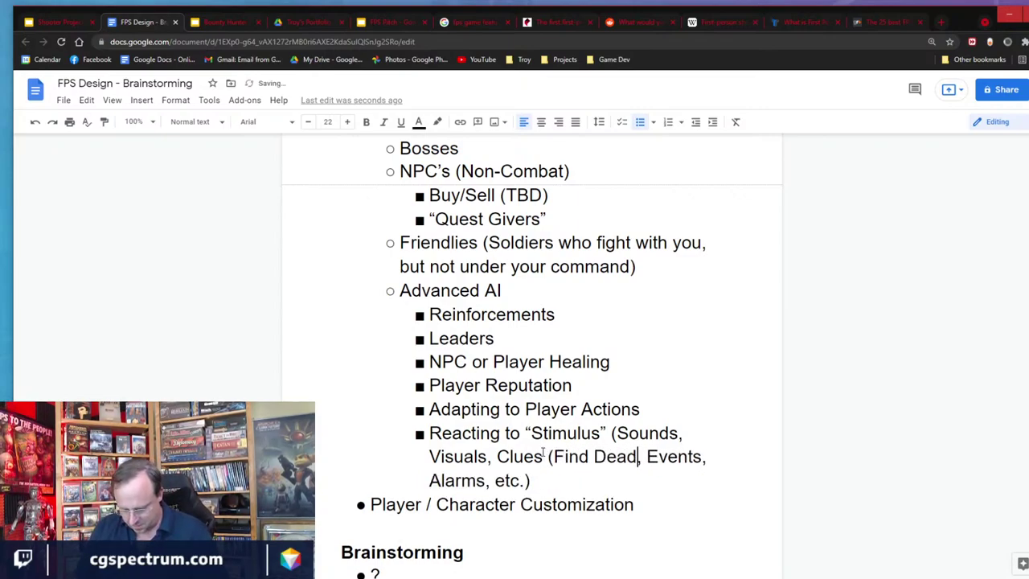
{"action": "type", "text": "y)"}
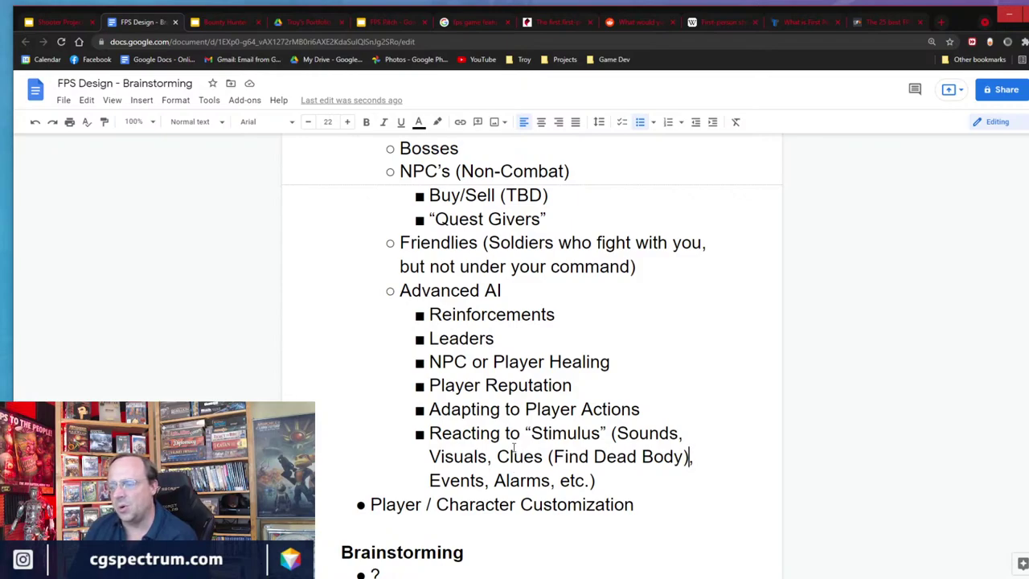
{"action": "left_click", "coordinate": [487, 315]}
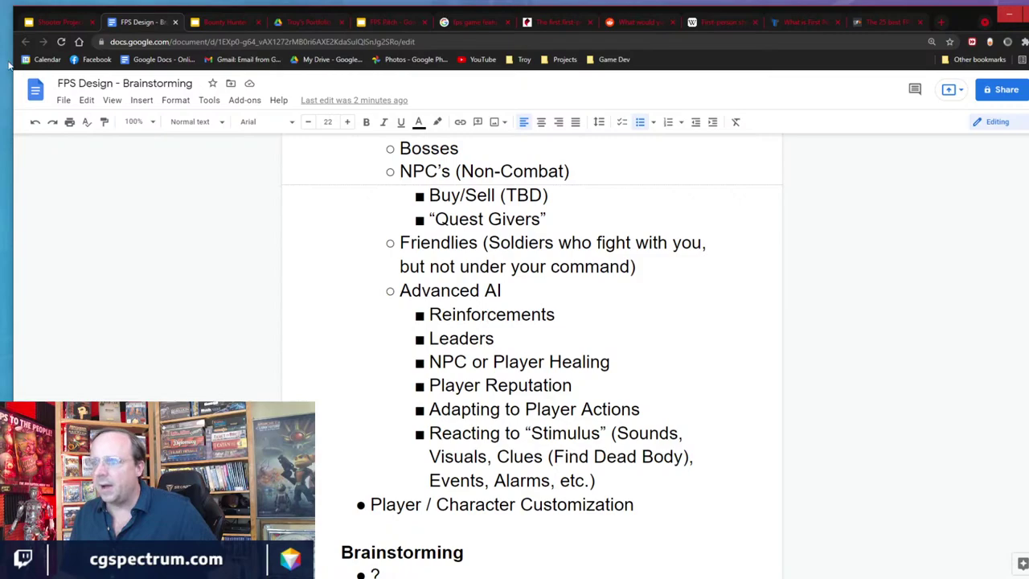
Switch to the Bounty Hunter Pitch presentation and review the Assault slide for gameplay ideas.
{"action": "left_click", "coordinate": [224, 23]}
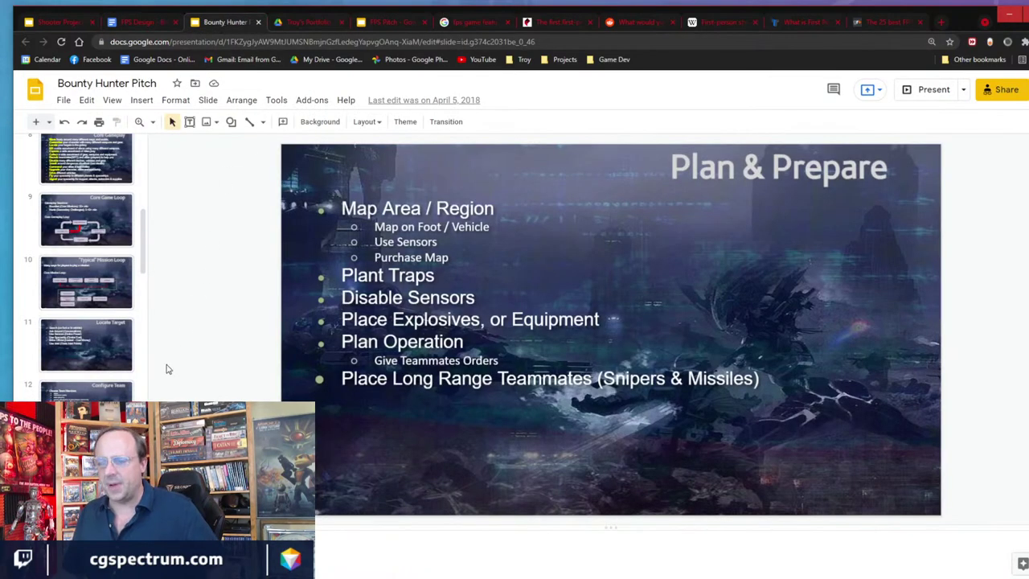
{"action": "scroll", "coordinate": [103, 368], "scroll_direction": "down", "scroll_amount": 3}
{"action": "left_click", "coordinate": [103, 368]}
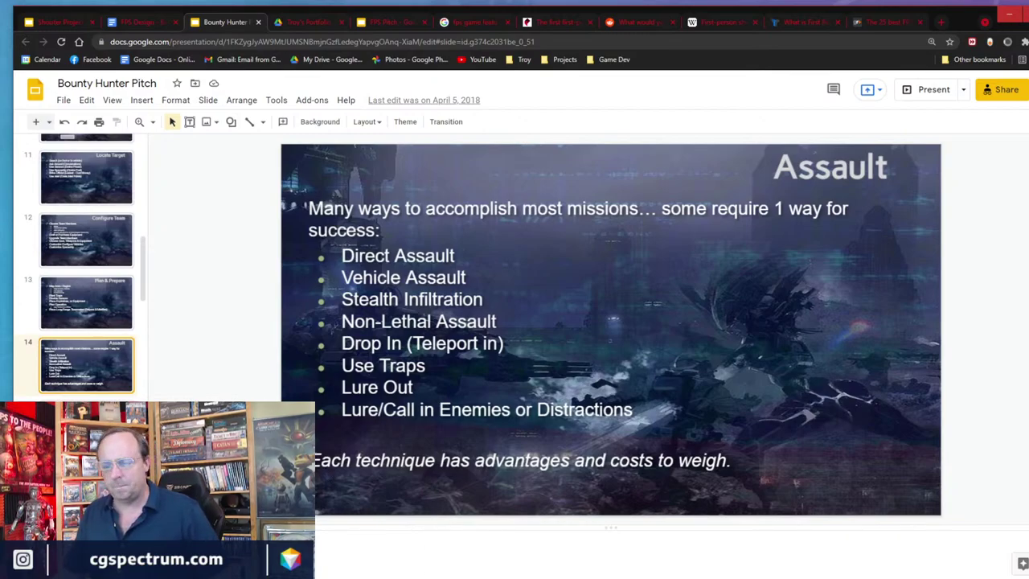
Return to the FPS Design - Brainstorming document and insert the main bullet "Stealth (TBD)" above the Health, Healing, Damage bullet.
{"action": "left_click", "coordinate": [150, 29]}
{"action": "scroll", "coordinate": [462, 382], "scroll_direction": "up", "scroll_amount": 7}
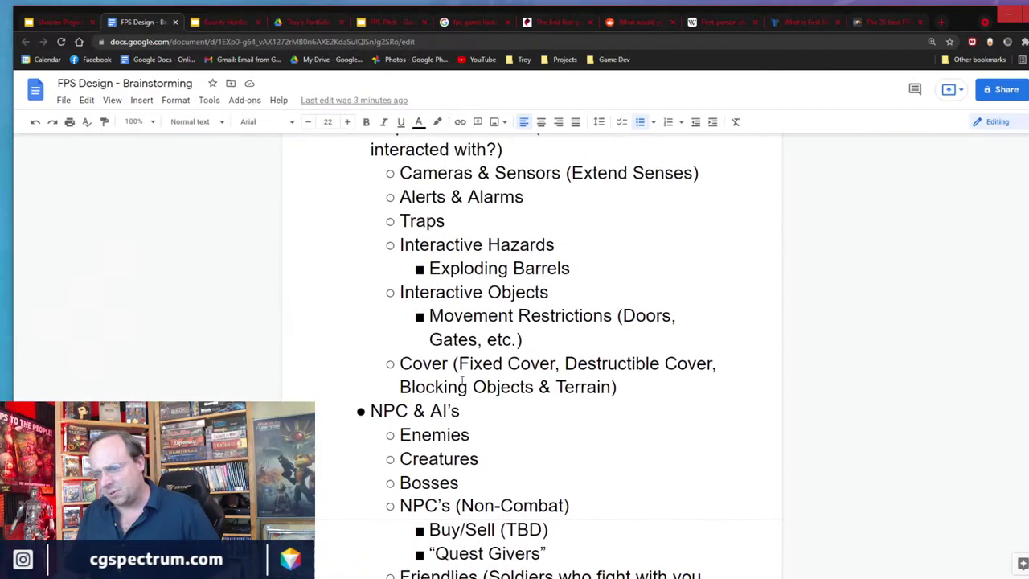
{"action": "scroll", "coordinate": [462, 382], "scroll_direction": "up", "scroll_amount": 2}
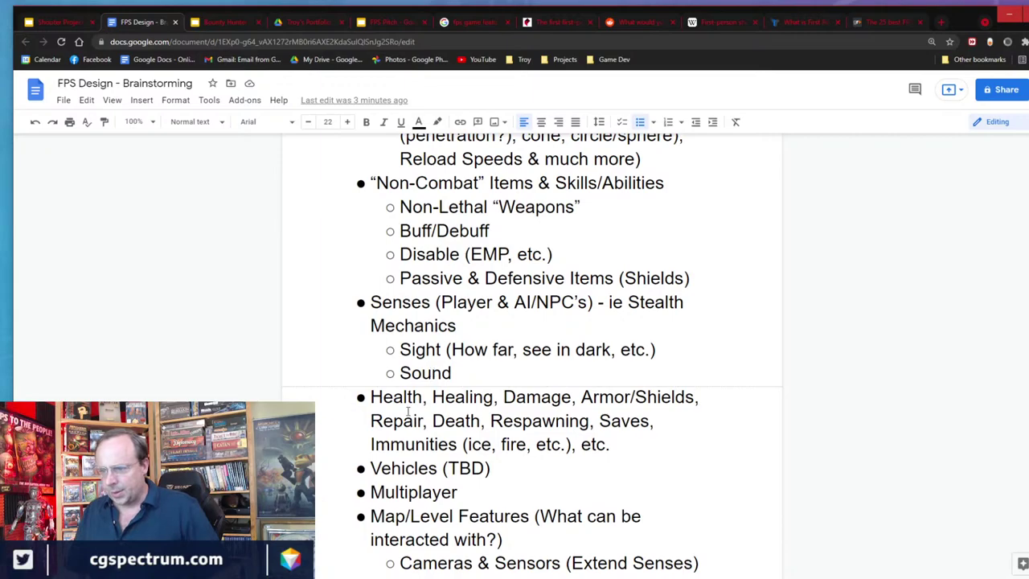
{"action": "left_click", "coordinate": [375, 406]}
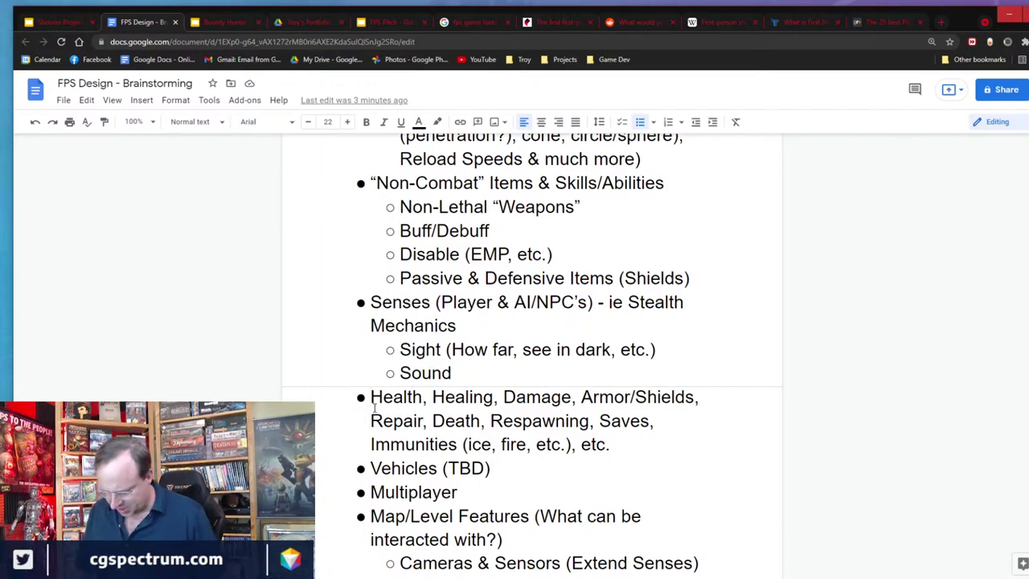
{"action": "key", "text": "Return"}
{"action": "type", "text": "Stealth"}
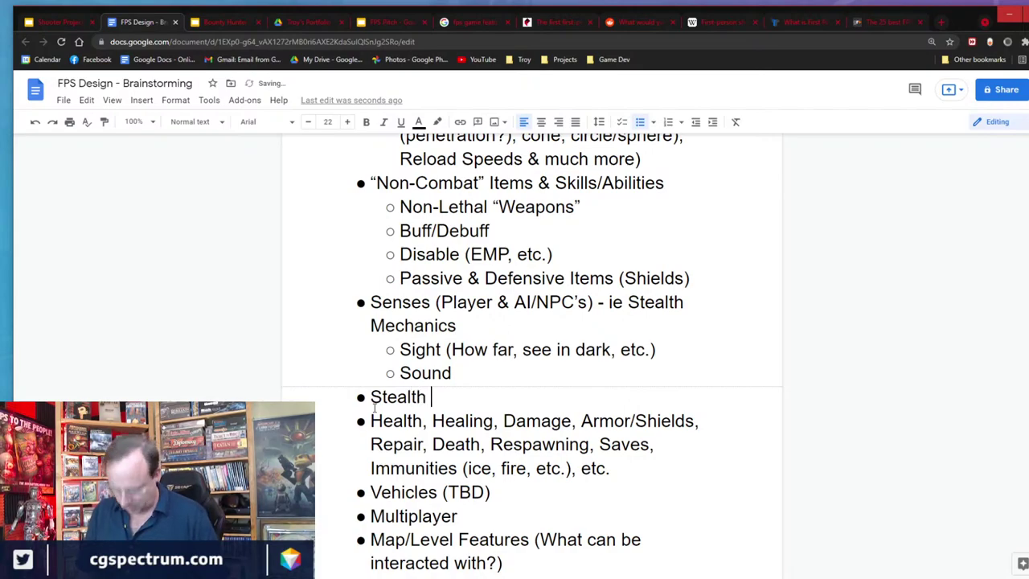
{"action": "type", "text": " (TBD)"}
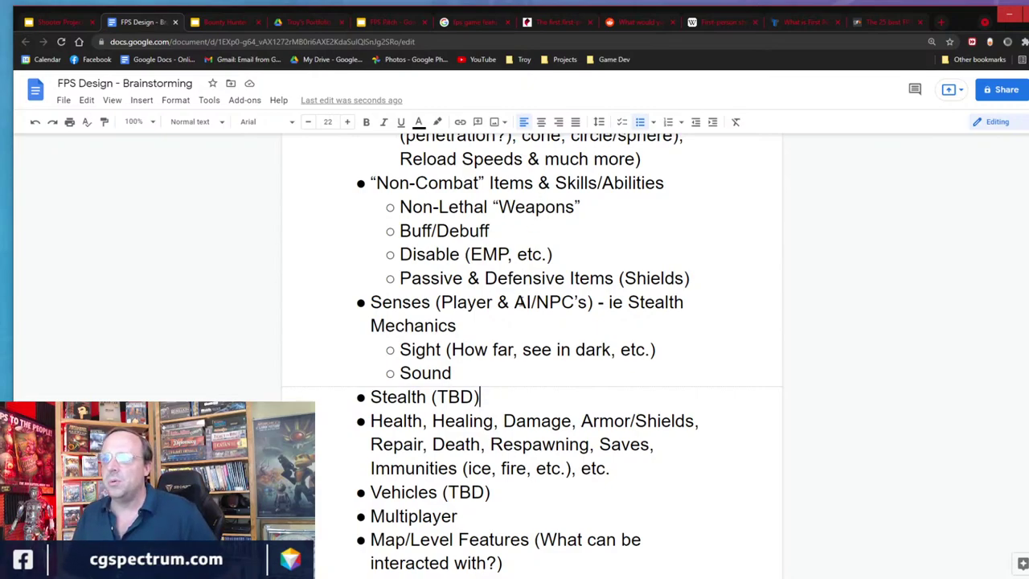
Add the sub-bullets "Ground" and "Helicopter" one level below Vehicles (TBD).
{"action": "left_click", "coordinate": [509, 500]}
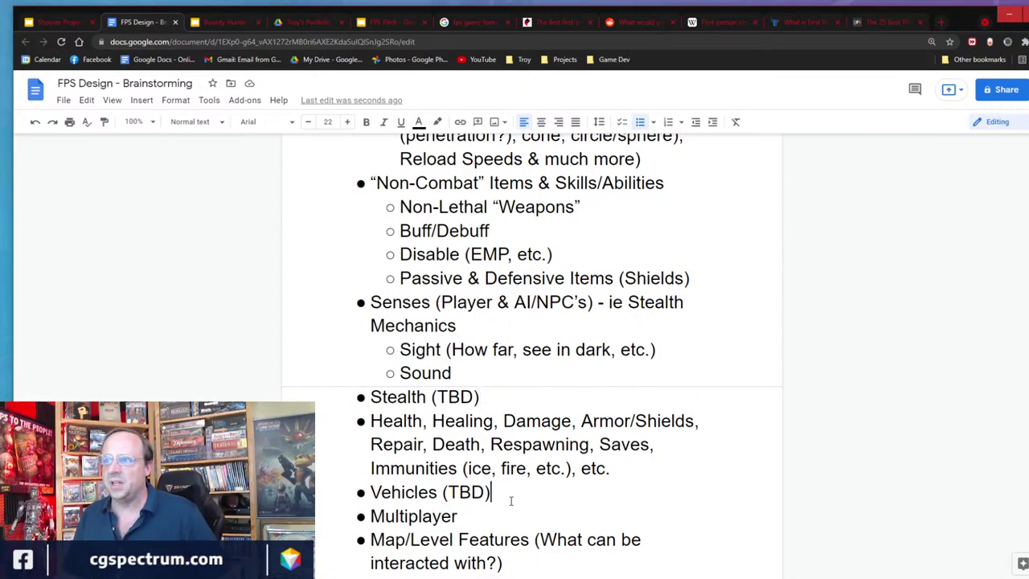
{"action": "key", "text": "Return"}
{"action": "key", "text": "Tab"}
{"action": "type", "text": "G"}
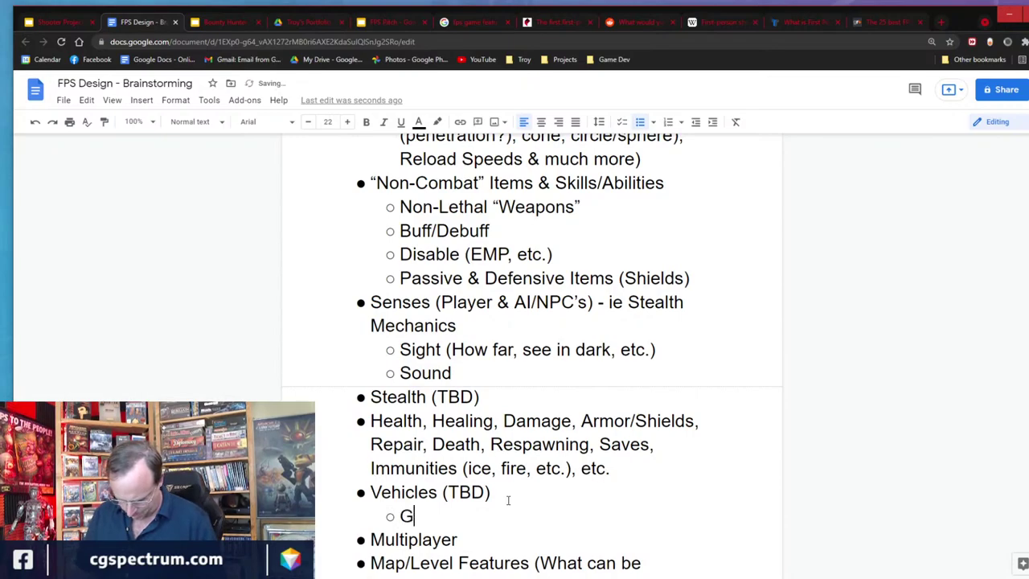
{"action": "type", "text": "round"}
{"action": "key", "text": "Return"}
{"action": "type", "text": "Helic"}
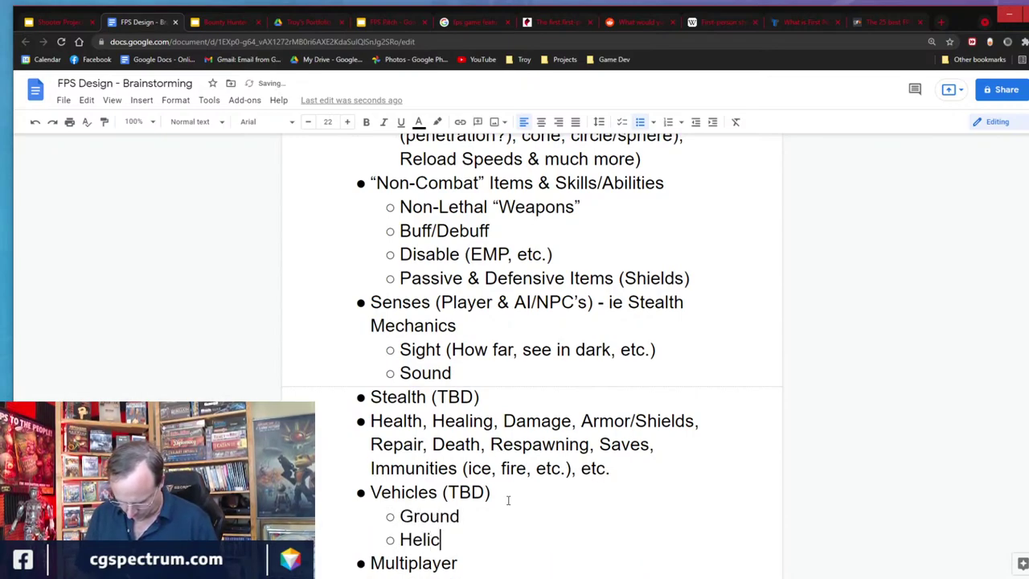
{"action": "type", "text": "opter"}
Add the sub-bullets "Air", "Water" and "Other" below Helicopter in the Vehicles section.
{"action": "key", "text": "Return"}
{"action": "type", "text": "Air"}
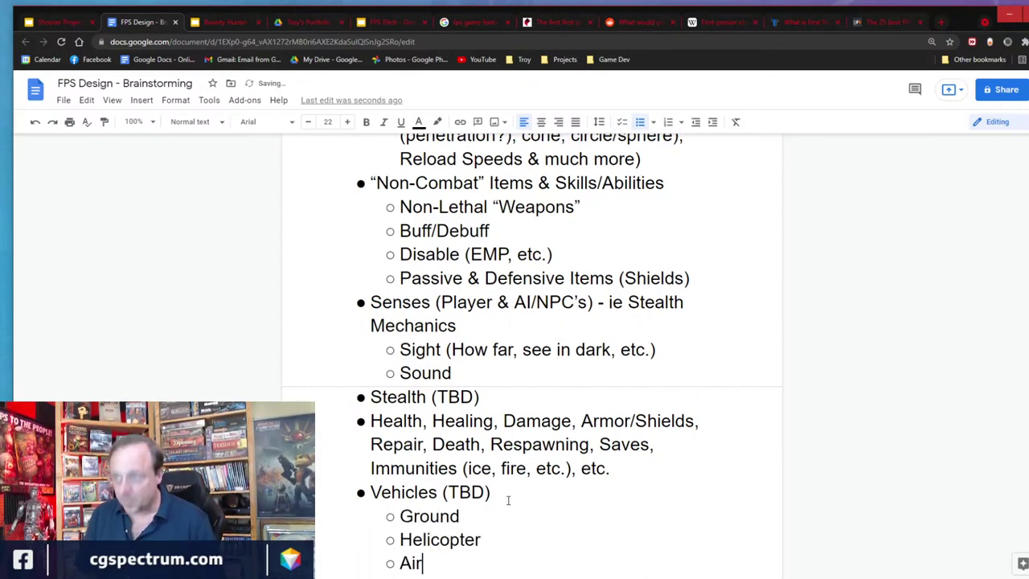
{"action": "key", "text": "Return"}
{"action": "type", "text": "Water"}
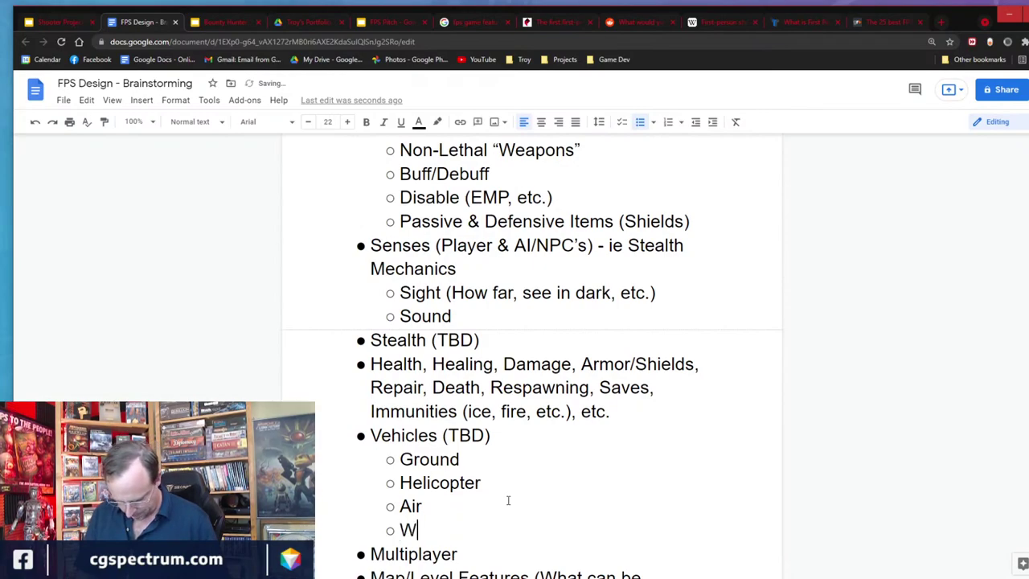
{"action": "key", "text": "Return"}
{"action": "type", "text": "Other"}
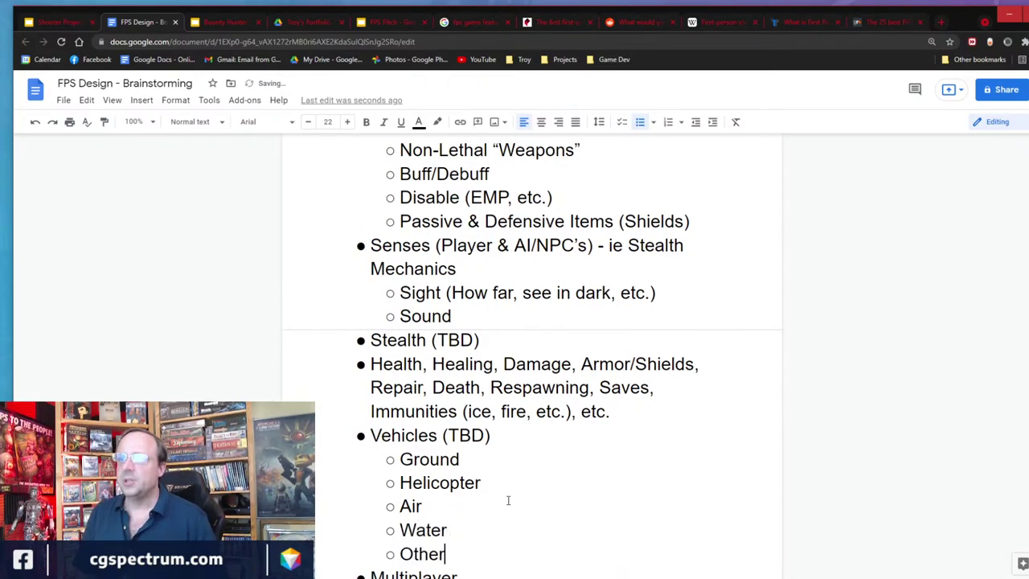
Add the sub-bullet "Vehicle Roles: Combat, Transportation, Protection & More!" below Other in the Vehicles (TBD) section.
{"action": "scroll", "coordinate": [543, 406], "scroll_direction": "down", "scroll_amount": 1}
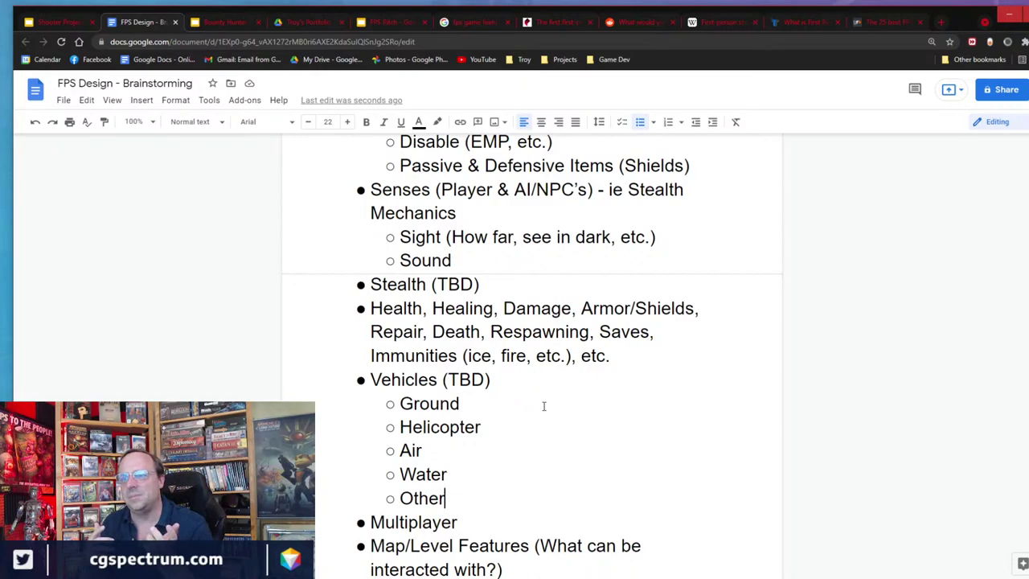
{"action": "key", "text": "Return"}
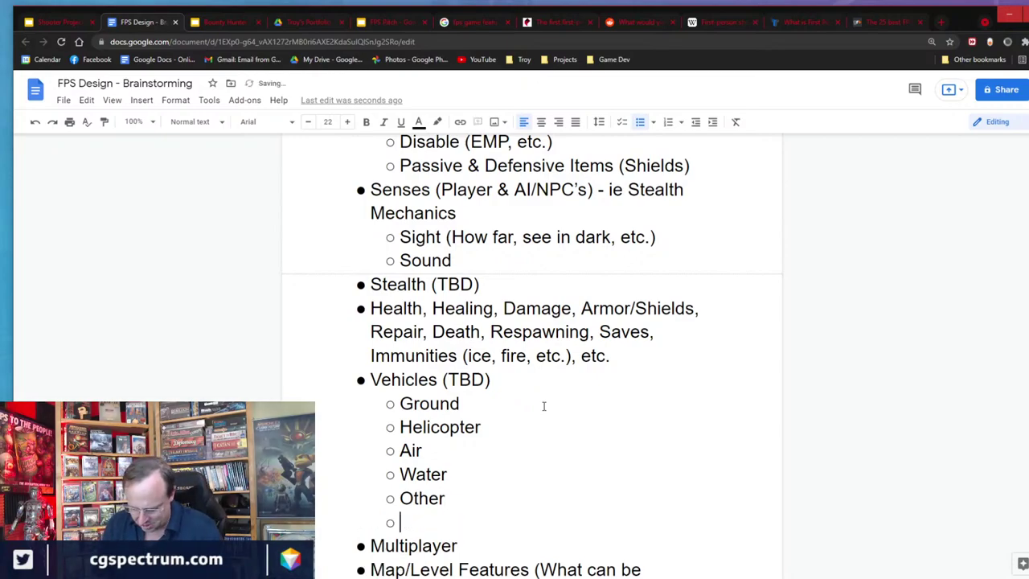
{"action": "type", "text": "Vehicle Rol"}
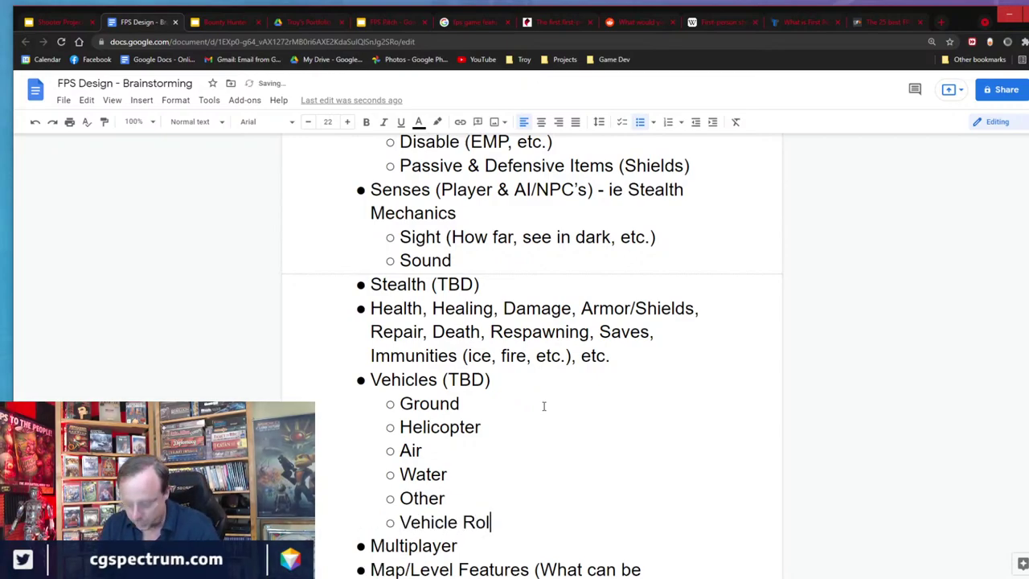
{"action": "type", "text": "es: "}
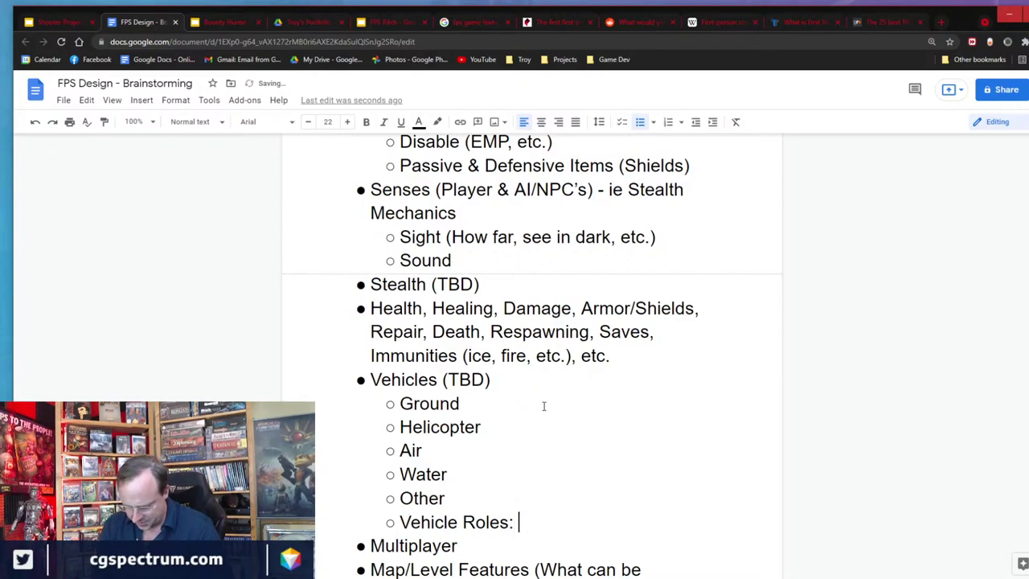
{"action": "type", "text": "Combat, "}
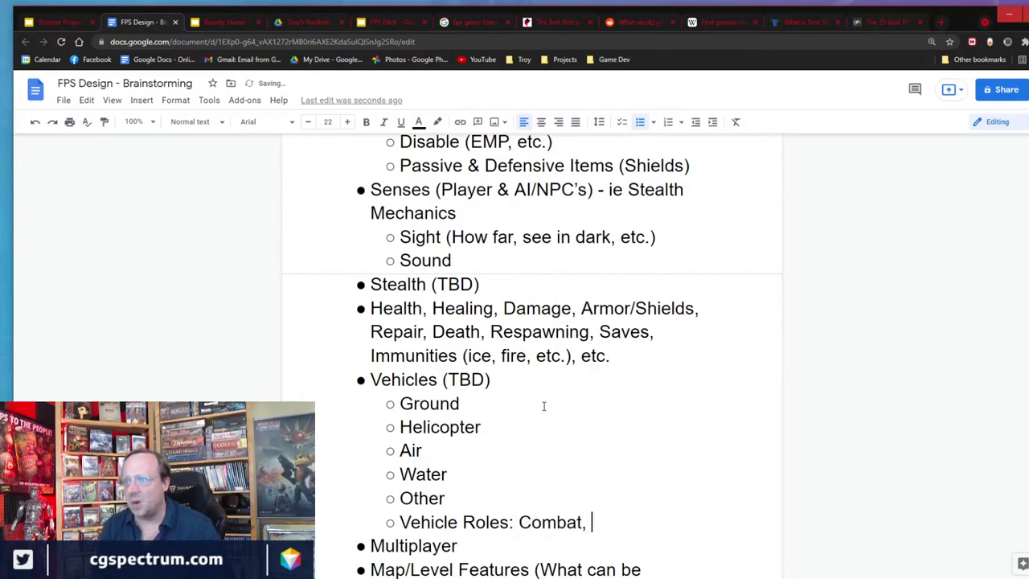
{"action": "type", "text": "Transporta"}
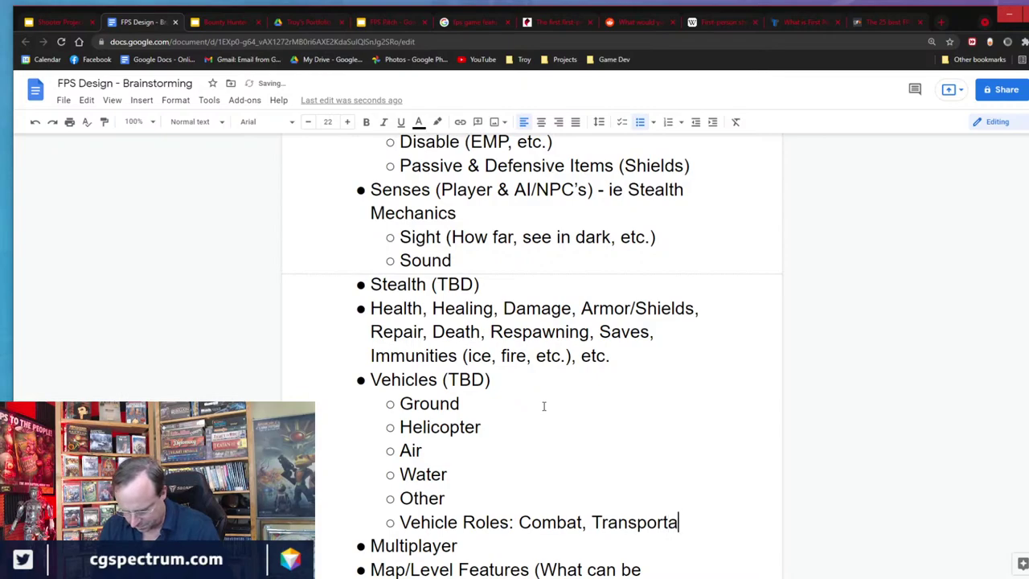
{"action": "type", "text": "tion, Protection"}
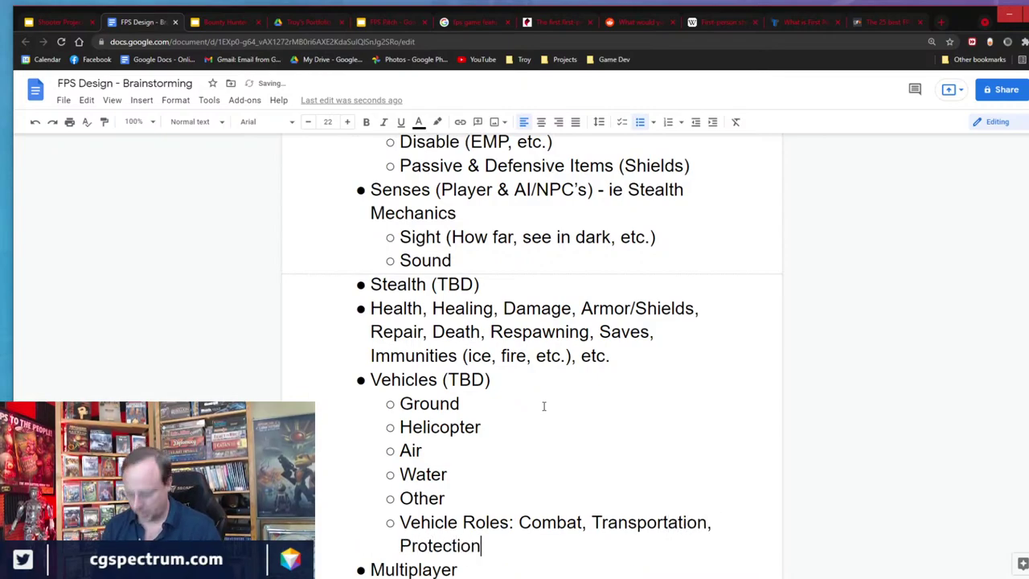
{"action": "type", "text": " & More!"}
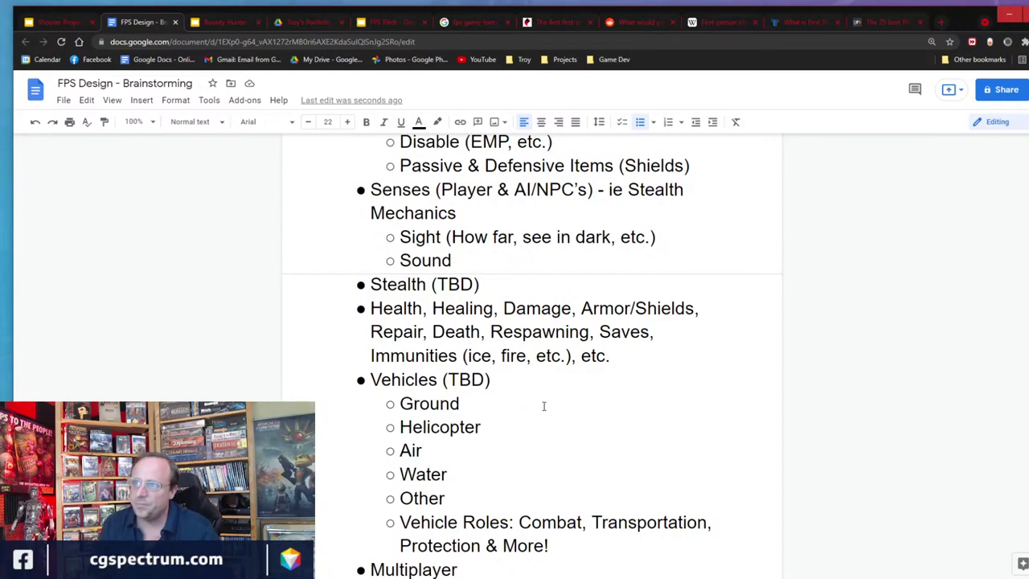
Insert the sub-bullet "Multiplayer Vehicle Support (Roles within the vehicle: driver, passenger, gunner, etc.)" between Other and Vehicle Roles.
{"action": "key", "text": "Return"}
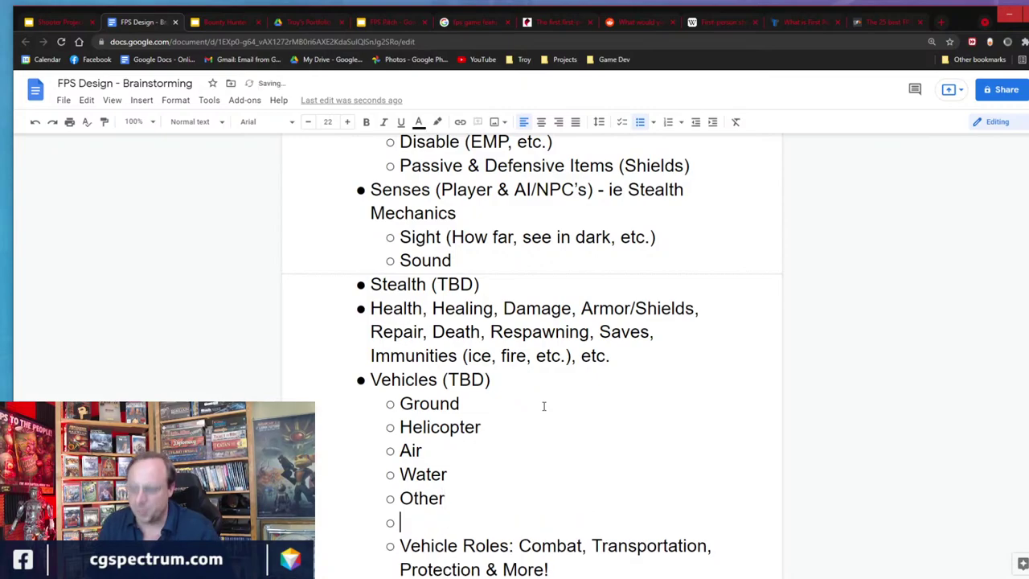
{"action": "type", "text": "Multiplayer"}
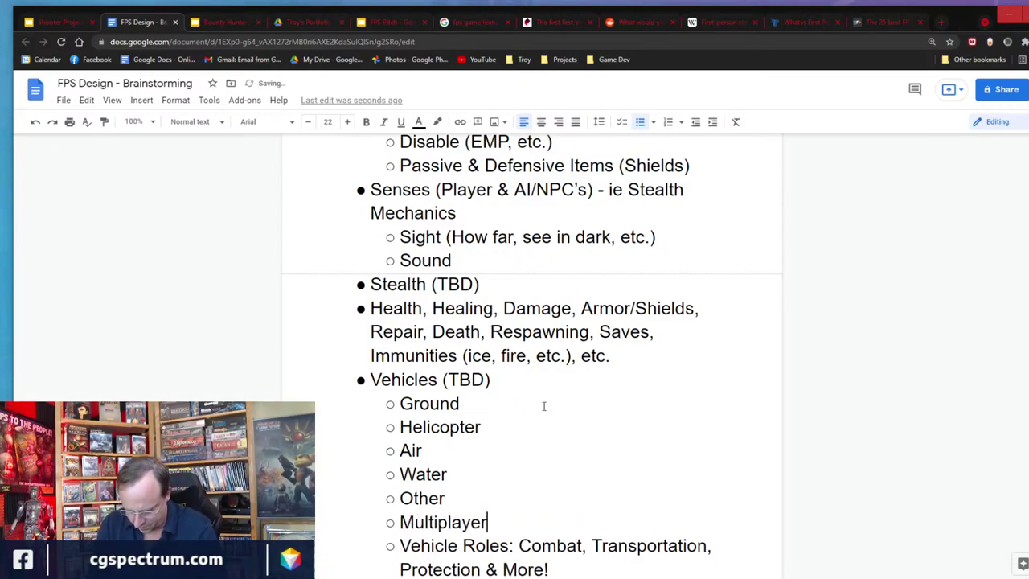
{"action": "type", "text": " Vehiclee"}
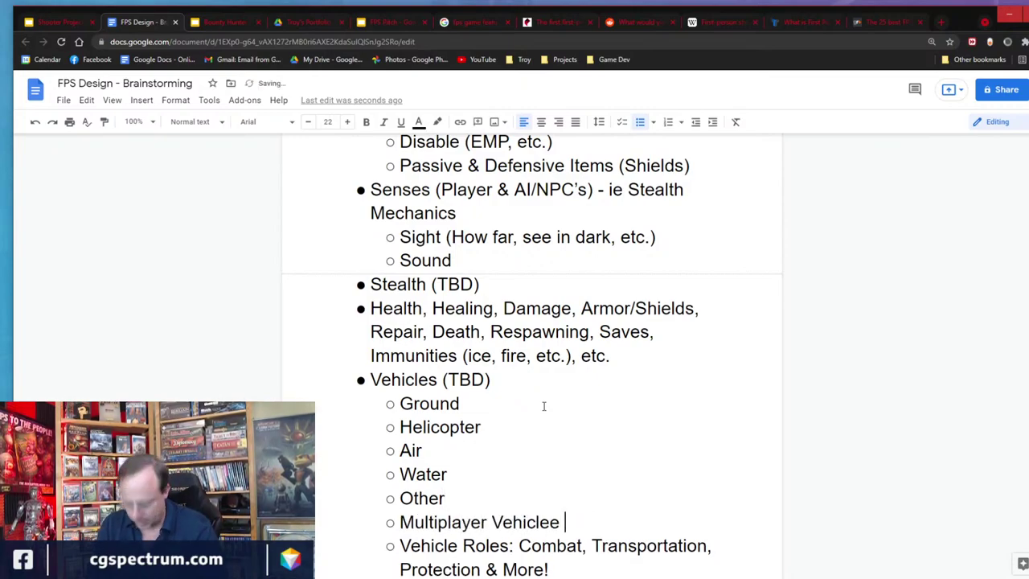
{"action": "key", "text": "BackSpace"}
{"action": "key", "text": "BackSpace"}
{"action": "key", "text": "BackSpace"}
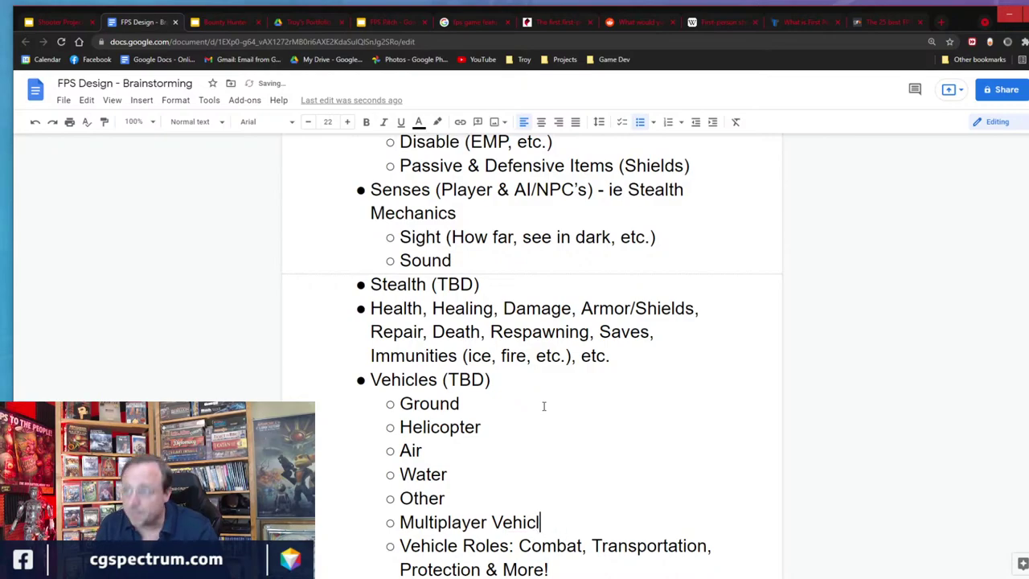
{"action": "type", "text": "e Support"}
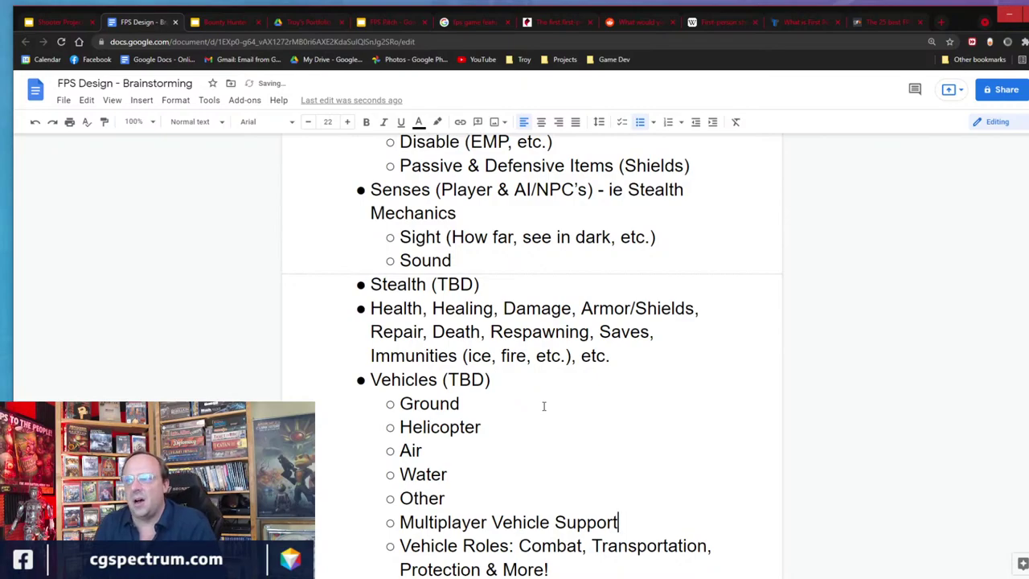
{"action": "type", "text": " ("}
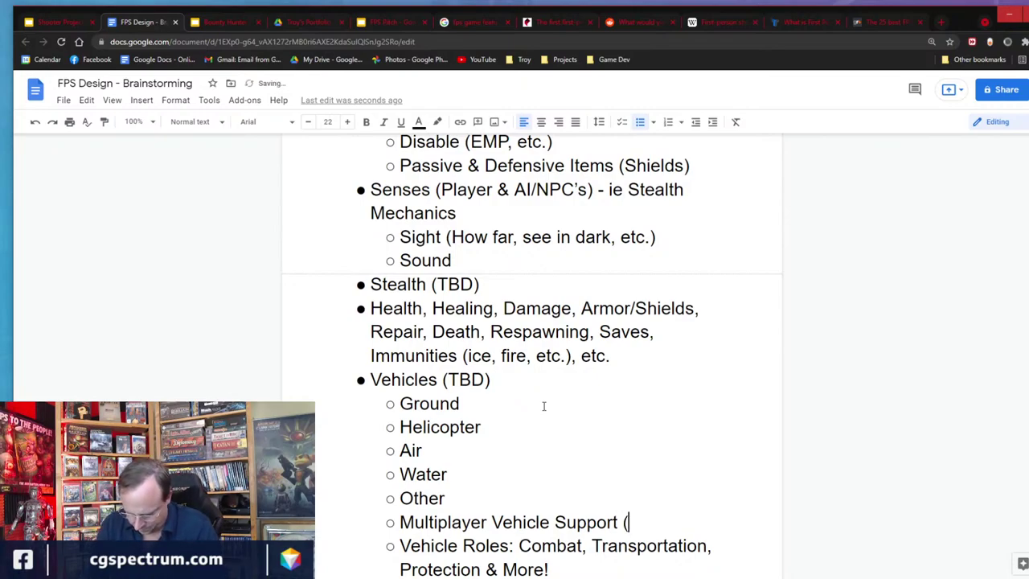
{"action": "type", "text": "Roles within t"}
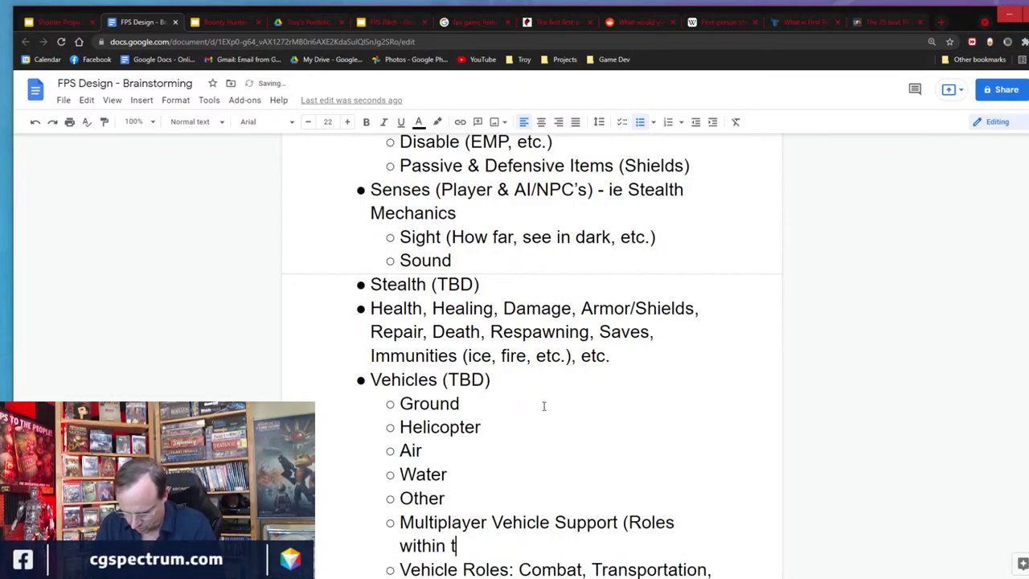
{"action": "type", "text": "he vehicle:"}
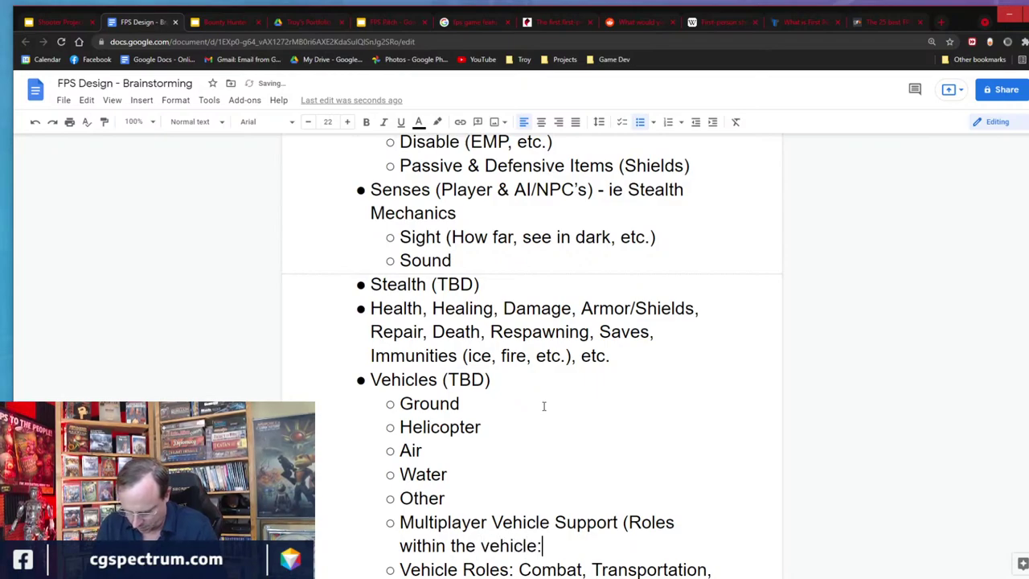
{"action": "type", "text": " driver, pass"}
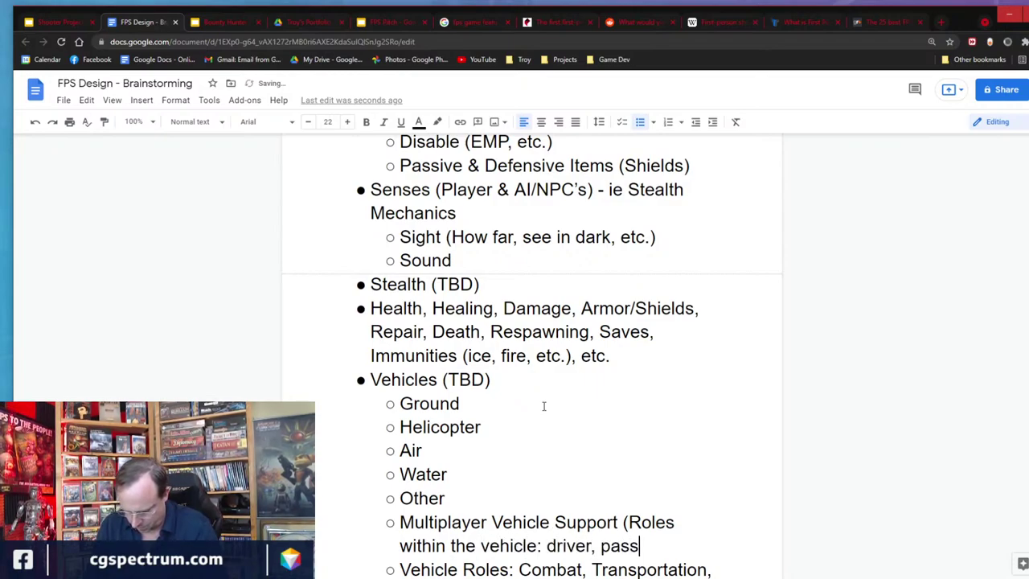
{"action": "type", "text": "enger, gunner, etc.)"}
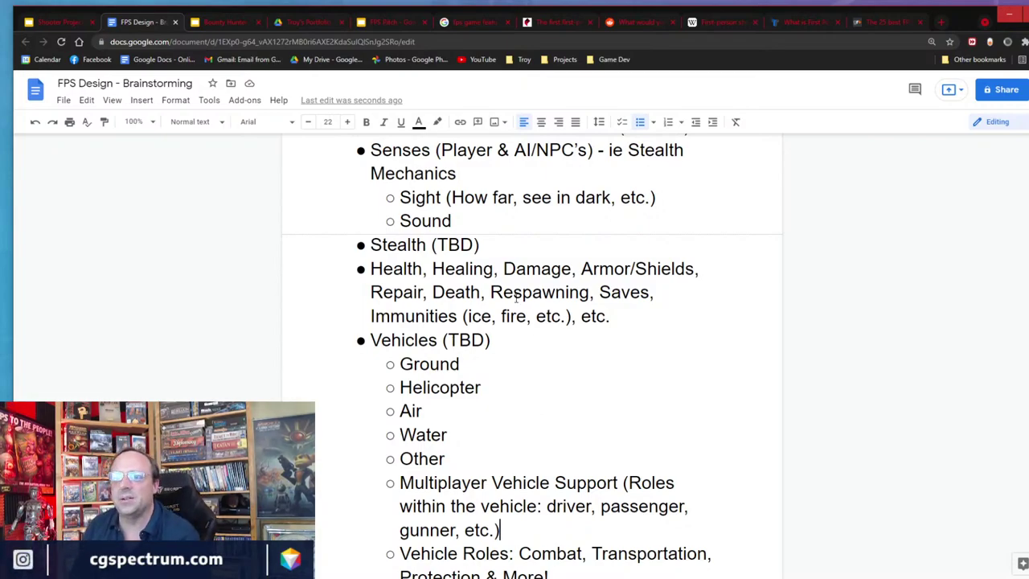
Extend the Water sub-bullet under Vehicles (TBD) to read "Water & Underwater".
{"action": "scroll", "coordinate": [394, 381], "scroll_direction": "down", "scroll_amount": 1}
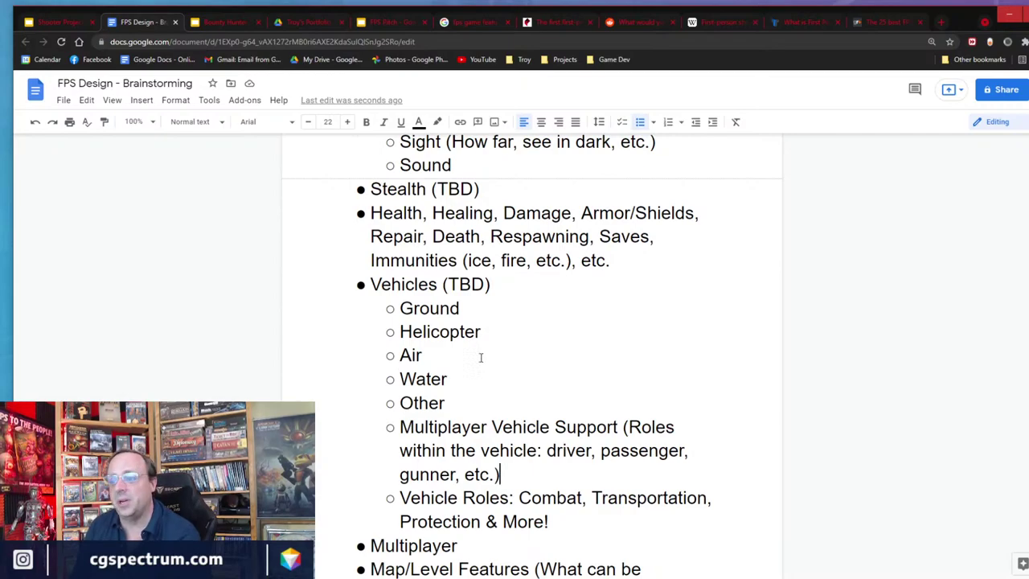
{"action": "left_click", "coordinate": [473, 385]}
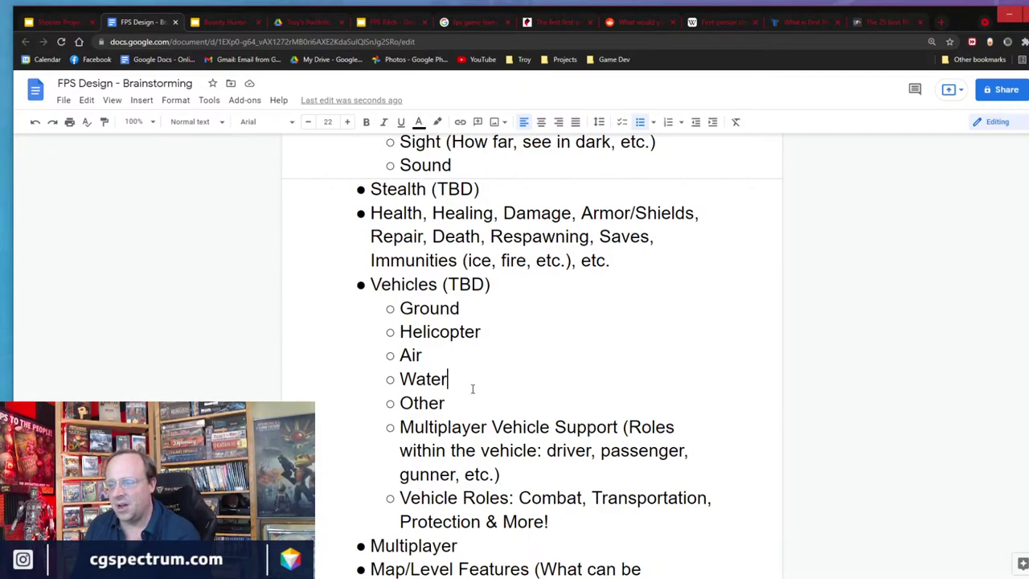
{"action": "type", "text": "& Und"}
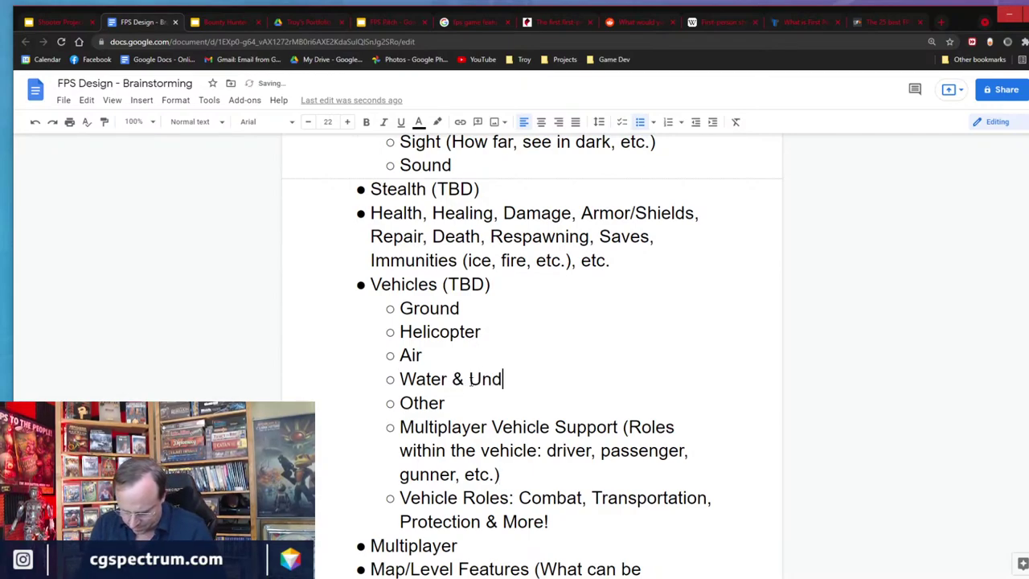
{"action": "type", "text": "erwater"}
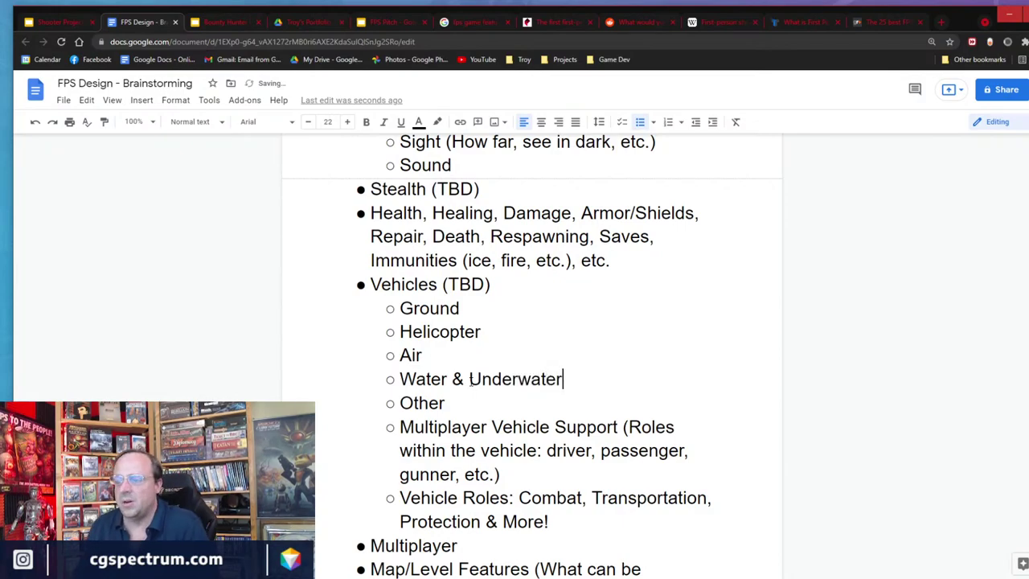
Reword the Swimming sub-bullet under Player Movement as "Water (Swimming, Diving, underwater)".
{"action": "scroll", "coordinate": [536, 338], "scroll_direction": "up", "scroll_amount": 12}
{"action": "scroll", "coordinate": [537, 338], "scroll_direction": "up", "scroll_amount": 10}
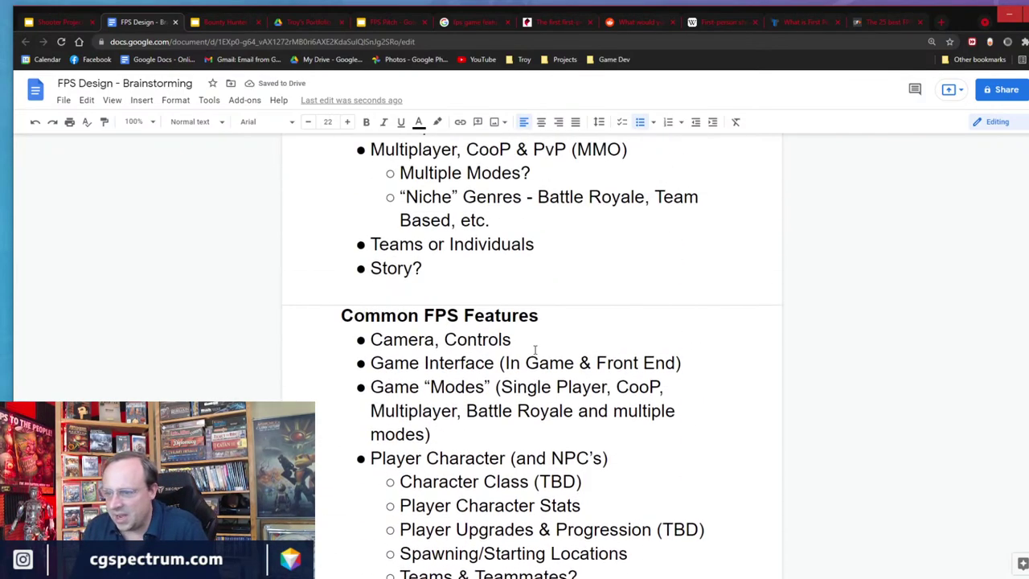
{"action": "scroll", "coordinate": [534, 349], "scroll_direction": "up", "scroll_amount": 1}
{"action": "scroll", "coordinate": [535, 348], "scroll_direction": "down", "scroll_amount": 3}
{"action": "scroll", "coordinate": [535, 348], "scroll_direction": "up", "scroll_amount": 1}
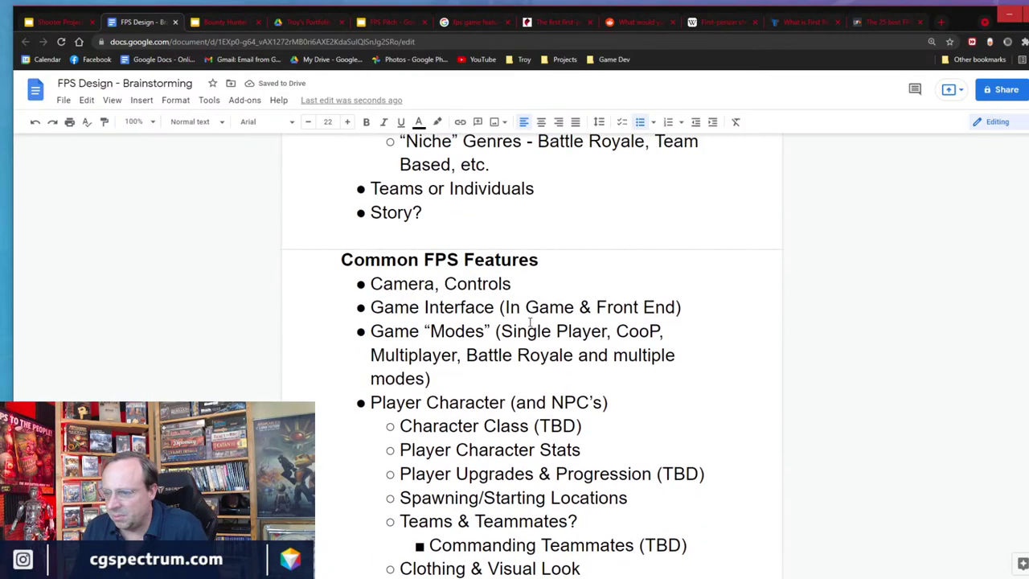
{"action": "scroll", "coordinate": [531, 322], "scroll_direction": "down", "scroll_amount": 4}
{"action": "scroll", "coordinate": [530, 322], "scroll_direction": "down", "scroll_amount": 2}
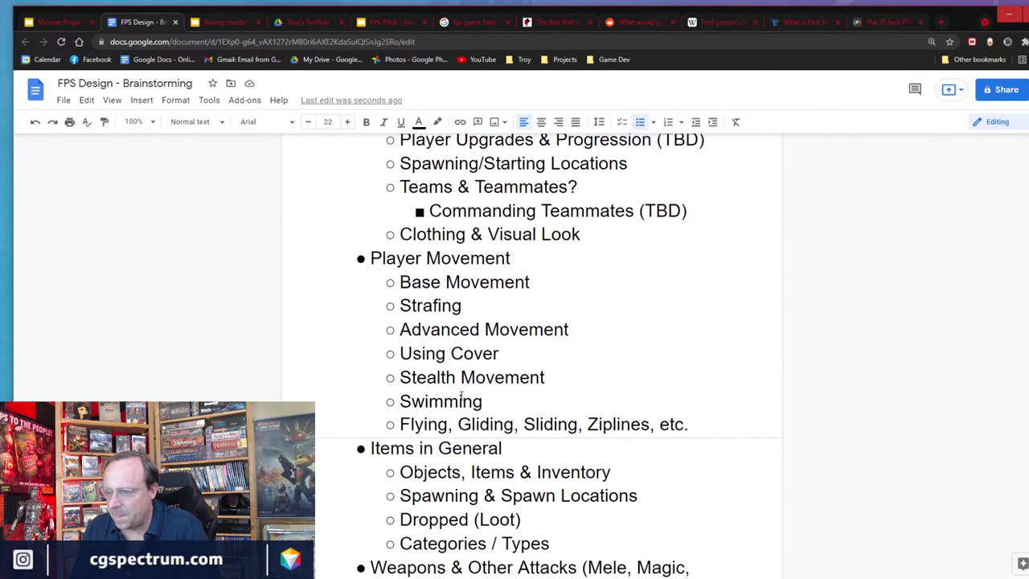
{"action": "left_click", "coordinate": [399, 402]}
{"action": "type", "text": "Watwer "}
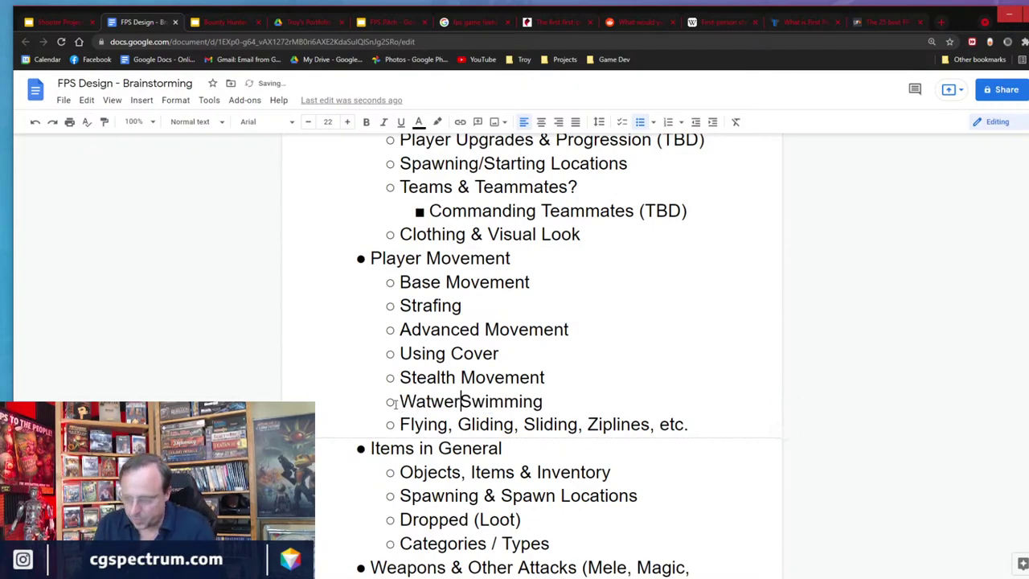
{"action": "type", "text": "("}
{"action": "key", "text": "End"}
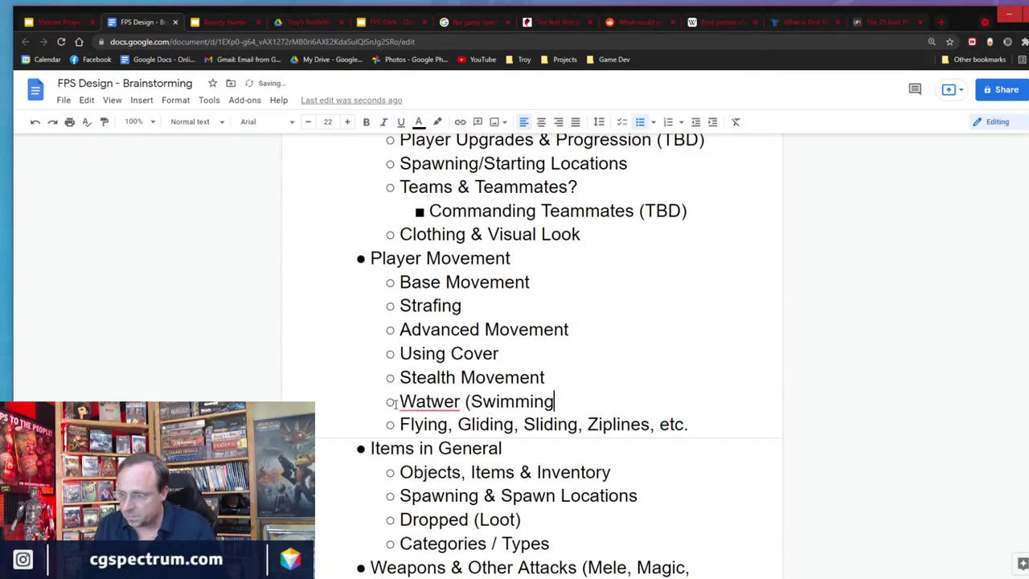
{"action": "type", "text": ", Dib"}
{"action": "key", "text": "BackSpace"}
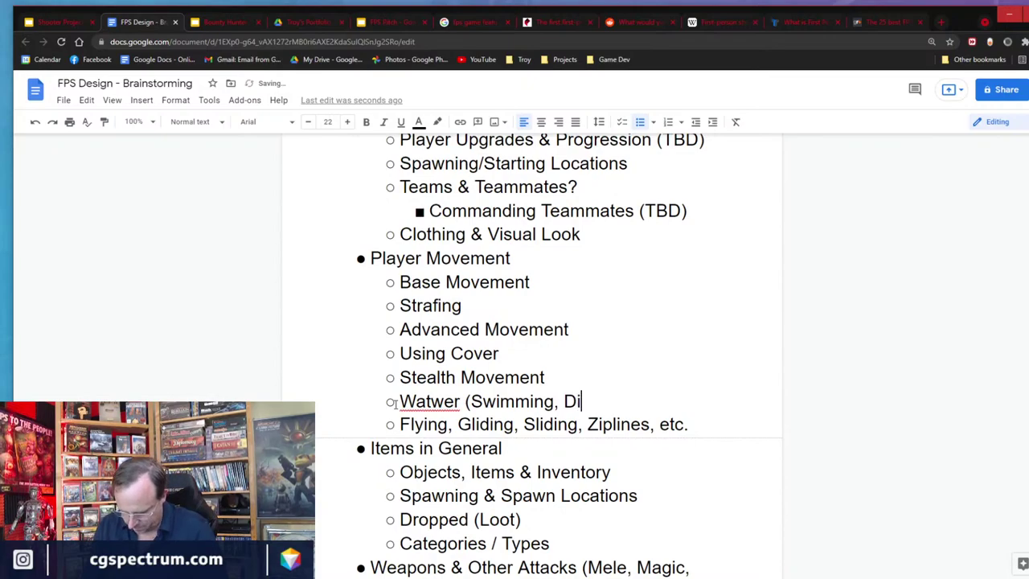
{"action": "type", "text": "ving"}
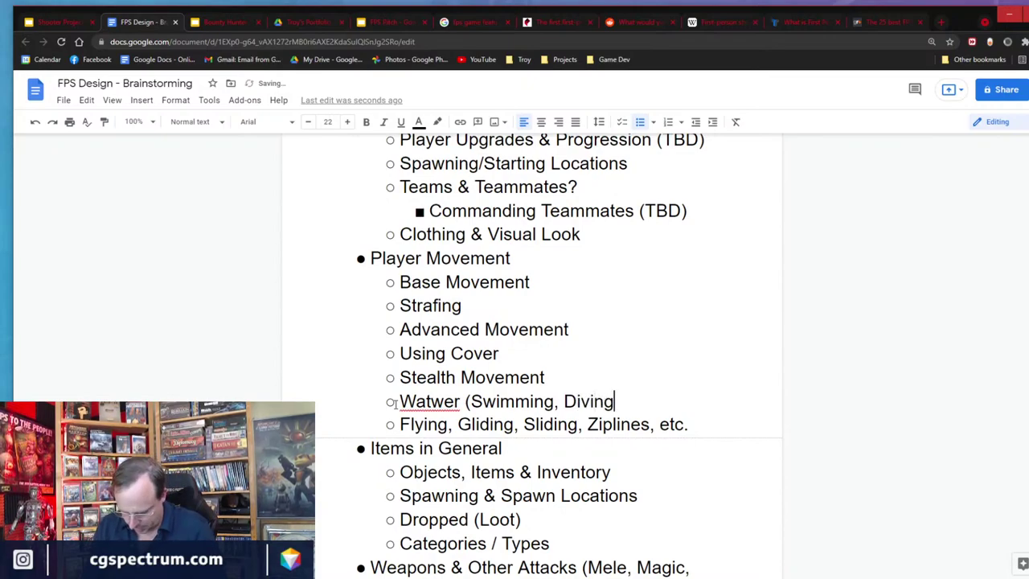
{"action": "type", "text": ", underwater)"}
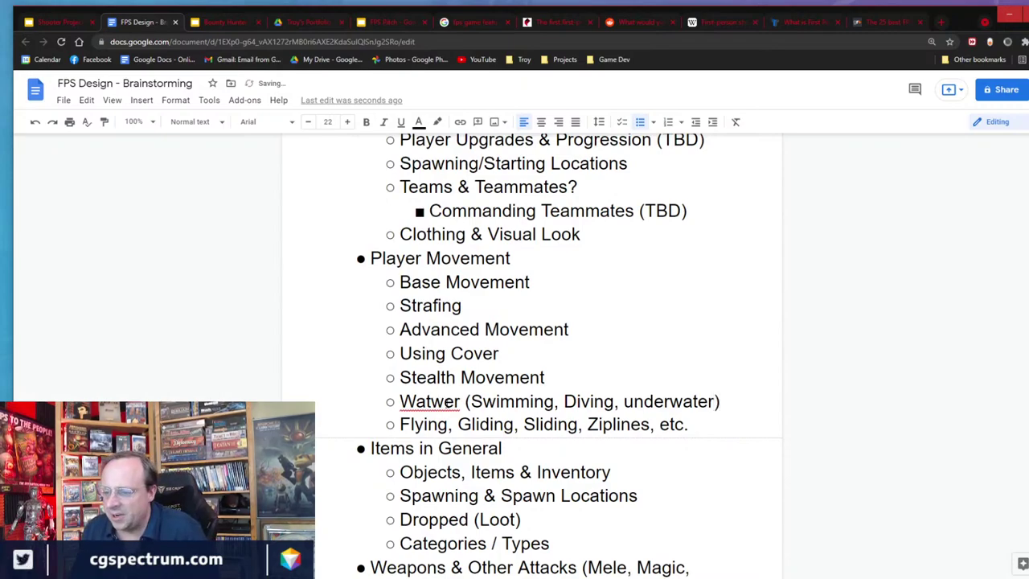
{"action": "left_click", "coordinate": [445, 401]}
{"action": "key", "text": "BackSpace"}
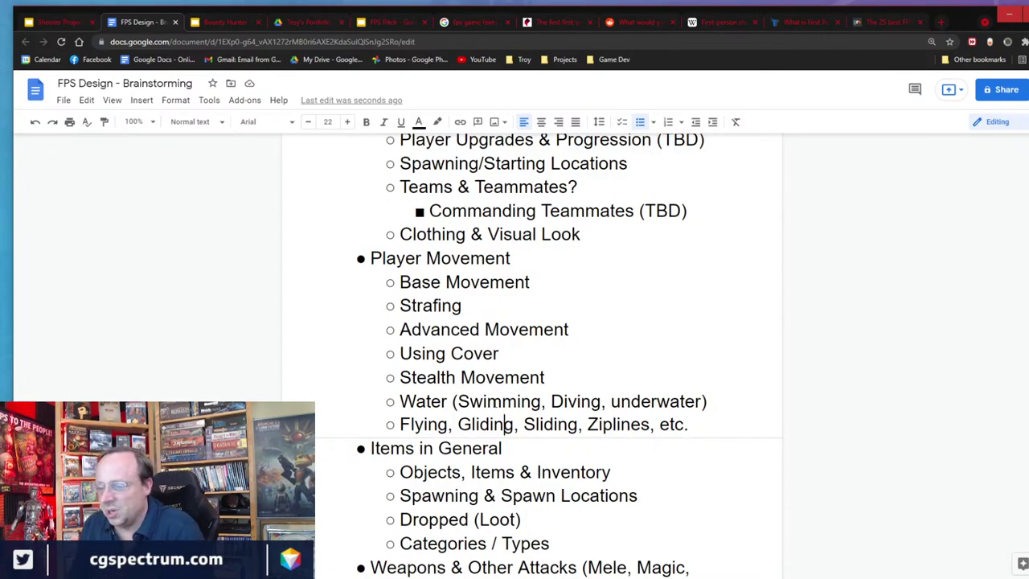
Add the sub-bullet "Shoot in “Special Conditions” (Underwater)" below Fixed Weapons in the Special Abilities list.
{"action": "scroll", "coordinate": [506, 393], "scroll_direction": "down", "scroll_amount": 3}
{"action": "scroll", "coordinate": [496, 398], "scroll_direction": "down", "scroll_amount": 2}
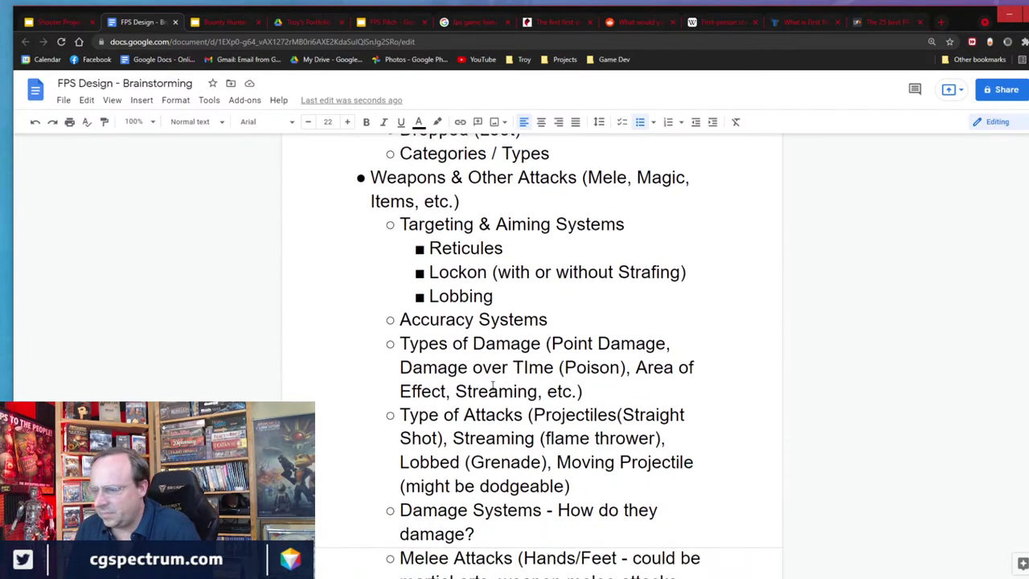
{"action": "scroll", "coordinate": [492, 387], "scroll_direction": "down", "scroll_amount": 4}
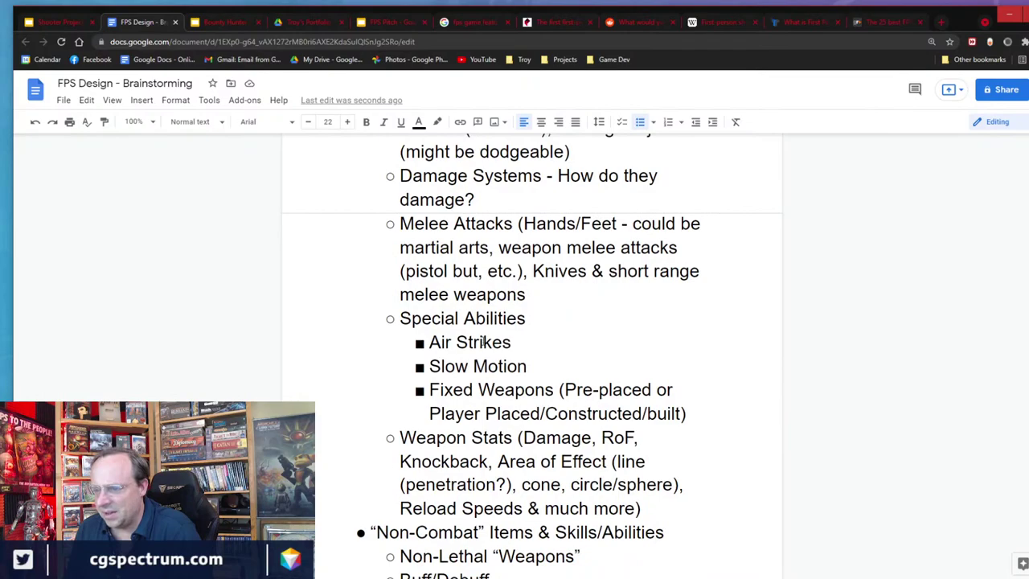
{"action": "left_click", "coordinate": [700, 414]}
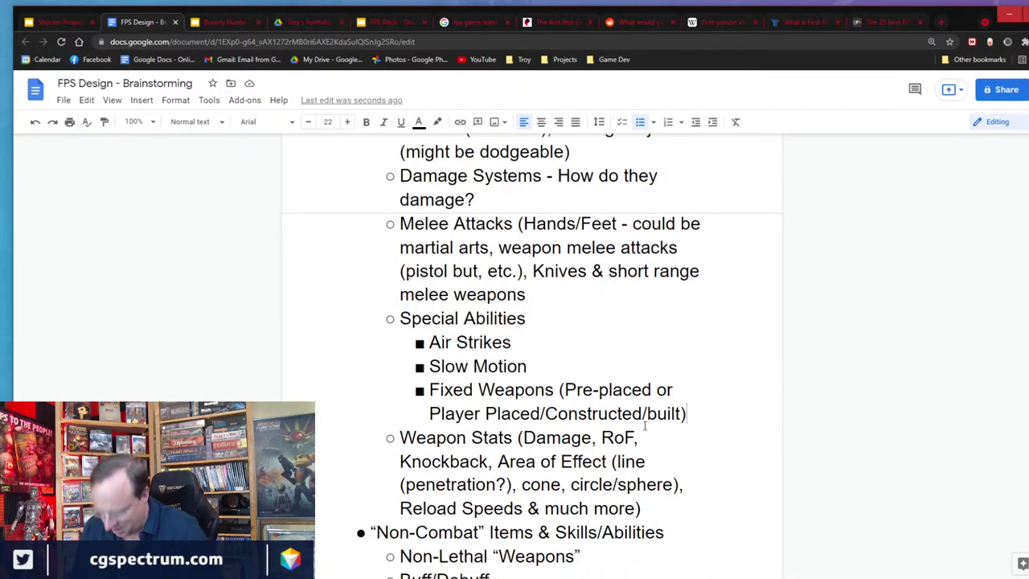
{"action": "key", "text": "Return"}
{"action": "type", "text": "Shoot "}
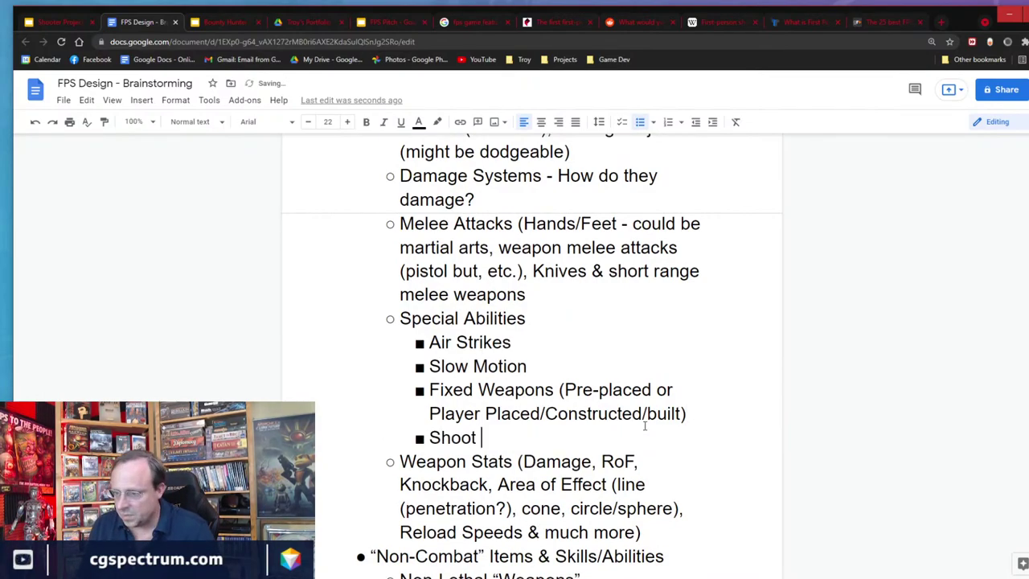
{"action": "type", "text": "in \"Special C"}
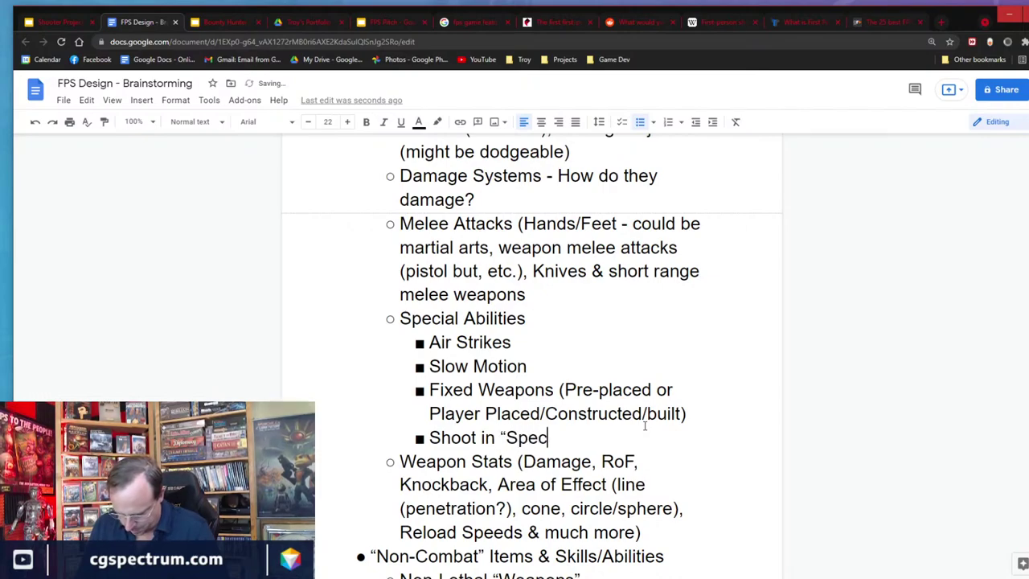
{"action": "type", "text": "onditi"}
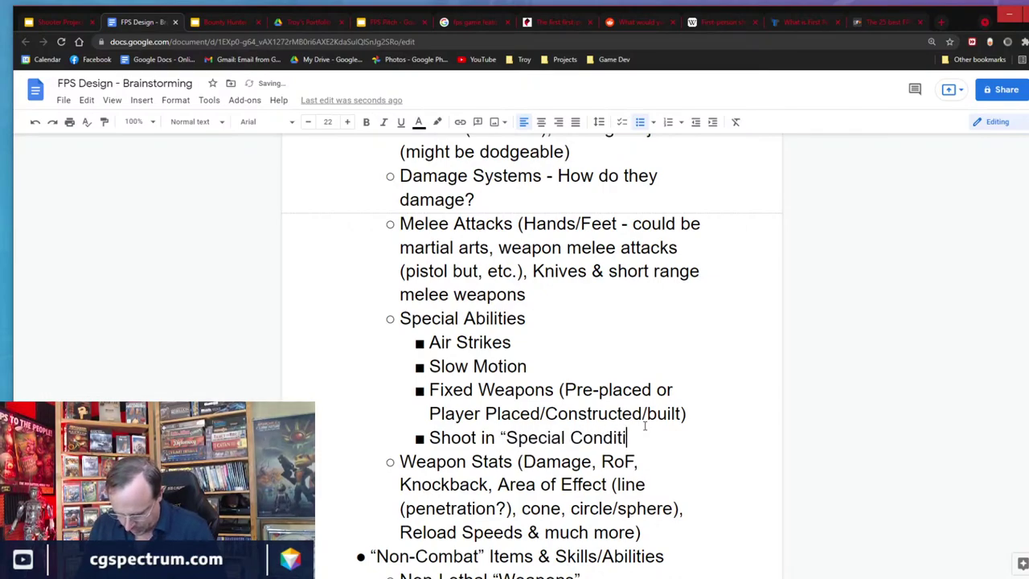
{"action": "type", "text": "ons\" (U"}
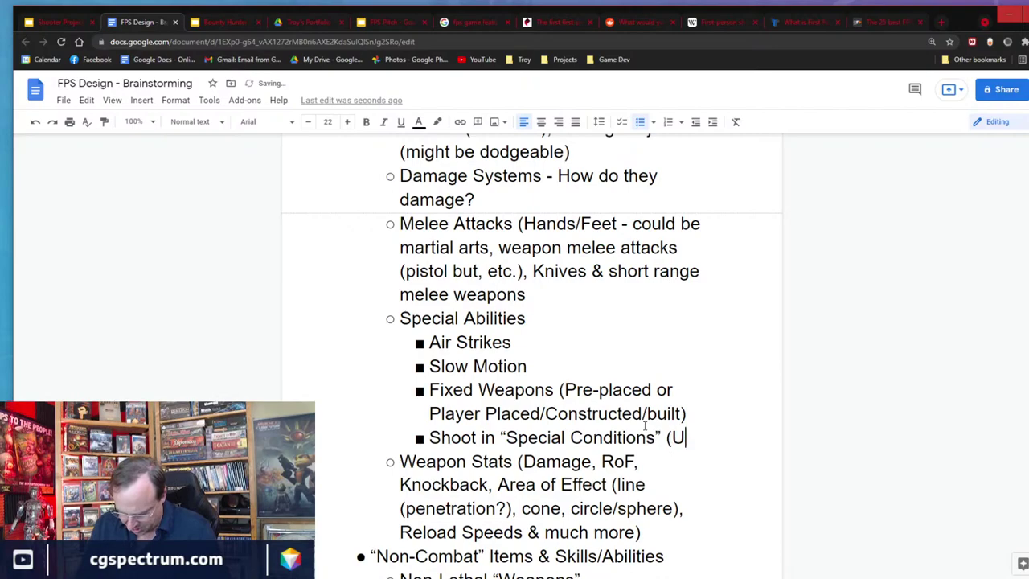
{"action": "type", "text": "nderwater)"}
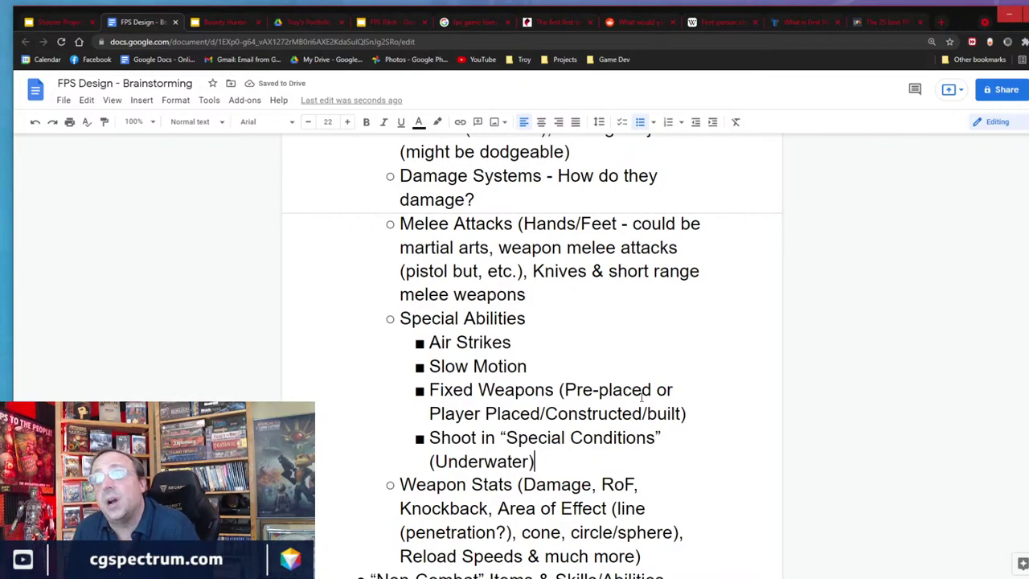
Review the Weapons & Other Attacks section and highlight the words "Melee Attacks".
{"action": "scroll", "coordinate": [485, 400], "scroll_direction": "down", "scroll_amount": 1}
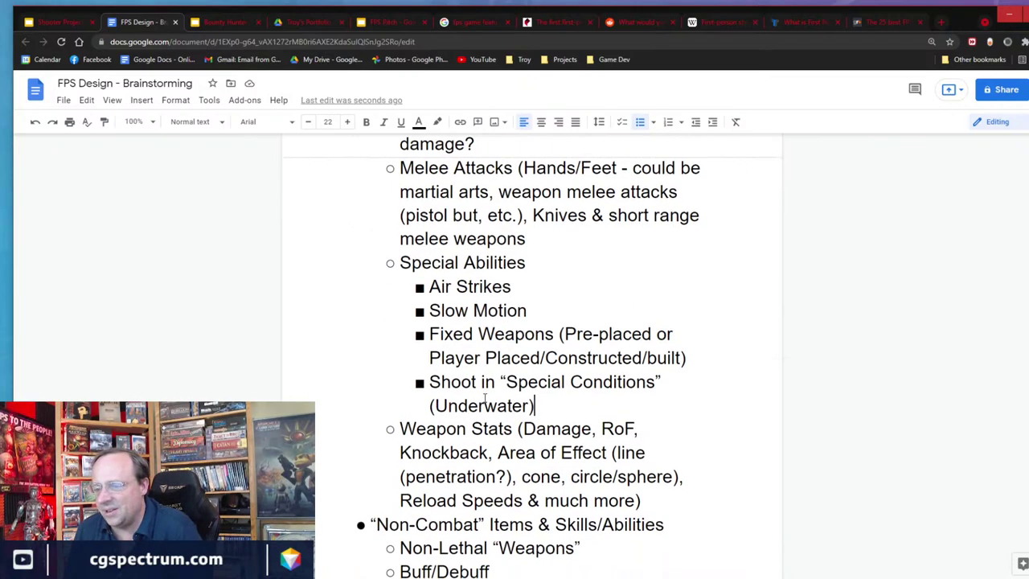
{"action": "scroll", "coordinate": [484, 387], "scroll_direction": "up", "scroll_amount": 1}
{"action": "scroll", "coordinate": [485, 382], "scroll_direction": "down", "scroll_amount": 3}
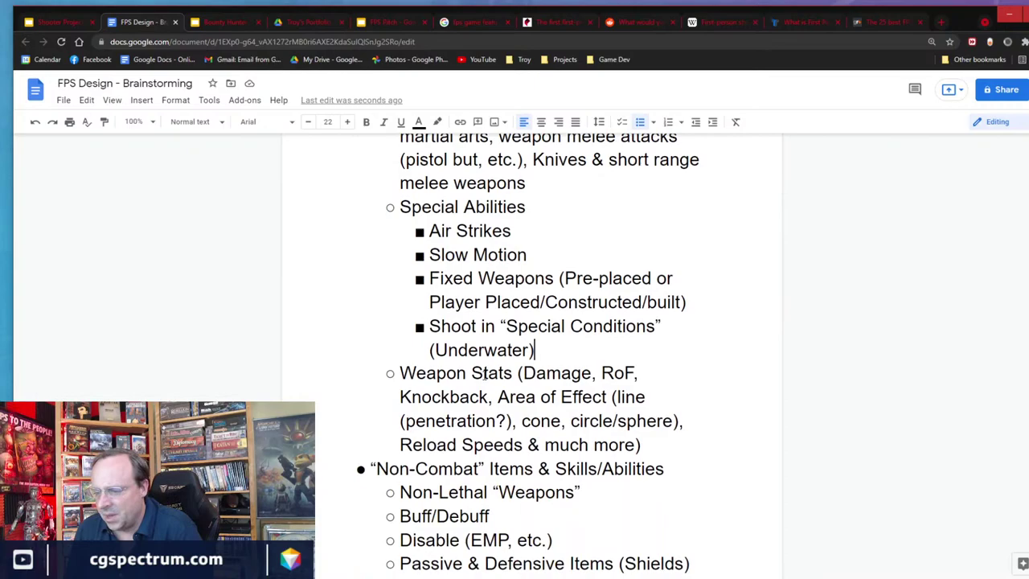
{"action": "scroll", "coordinate": [484, 374], "scroll_direction": "down", "scroll_amount": 1}
{"action": "scroll", "coordinate": [483, 368], "scroll_direction": "up", "scroll_amount": 6}
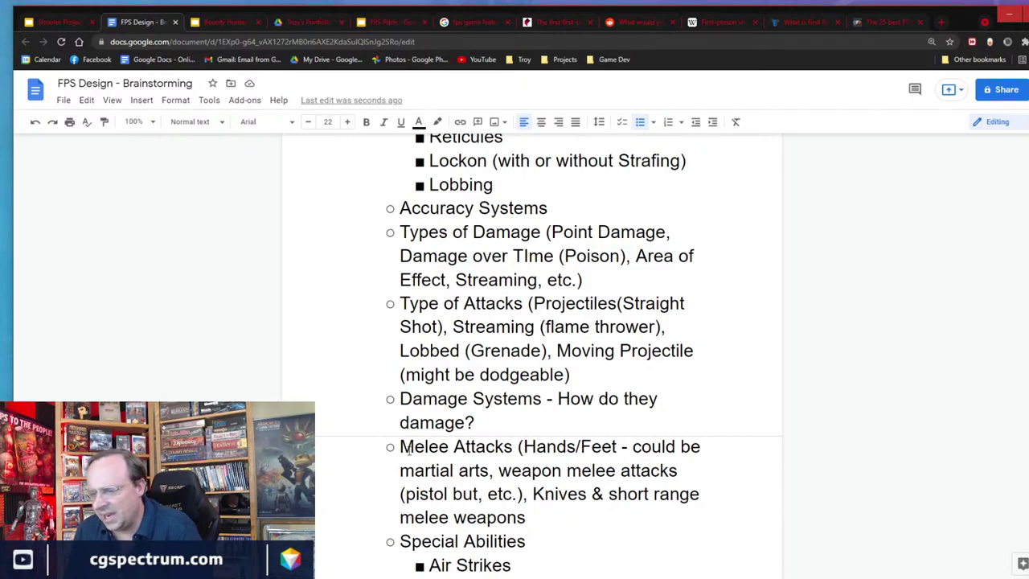
{"action": "left_click_drag", "start_coordinate": [401, 448], "coordinate": [513, 448]}
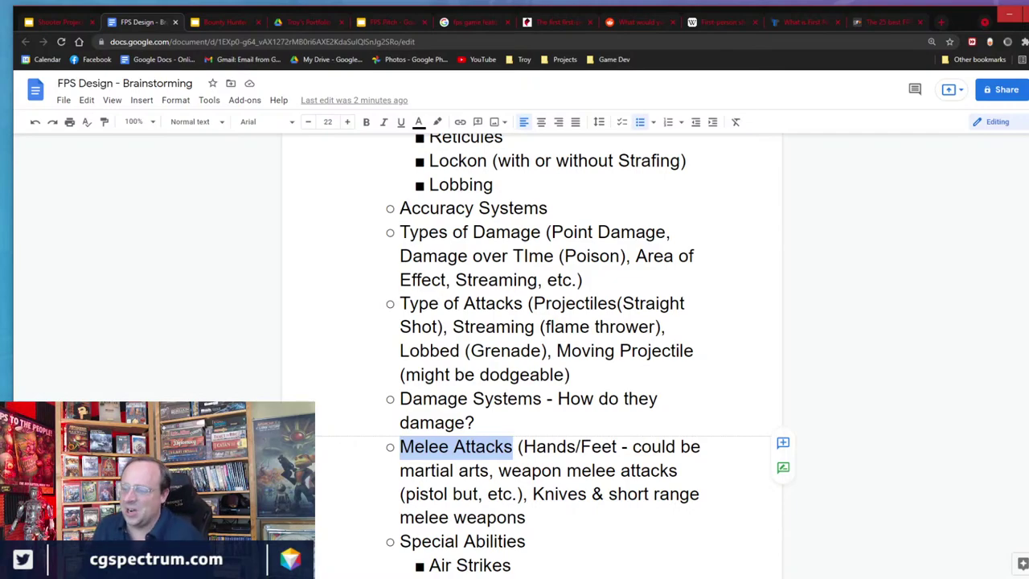
Add the main bullet "Player Communication" below Player / Character Customization.
{"action": "scroll", "coordinate": [571, 402], "scroll_direction": "down", "scroll_amount": 1}
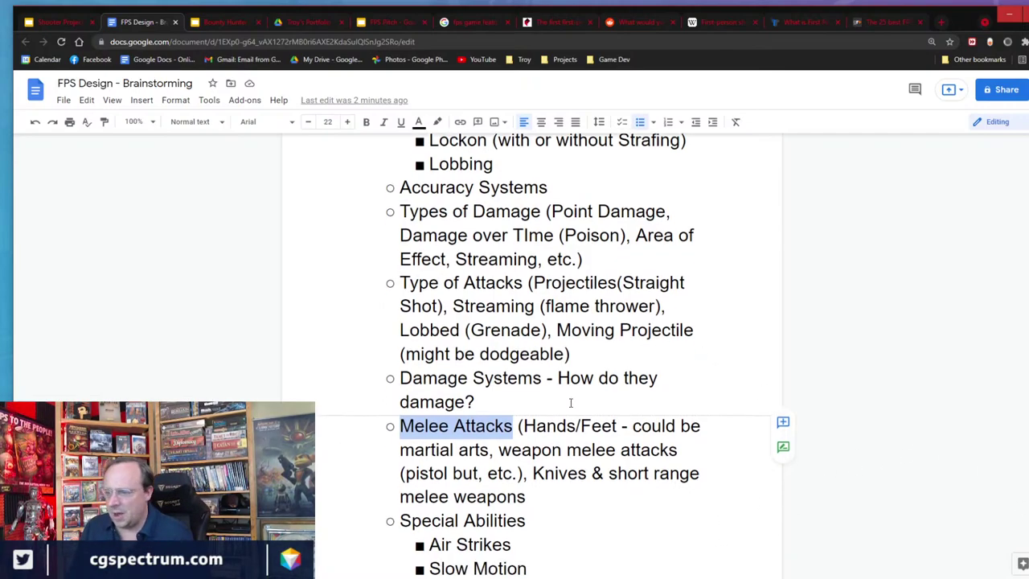
{"action": "scroll", "coordinate": [571, 402], "scroll_direction": "down", "scroll_amount": 15}
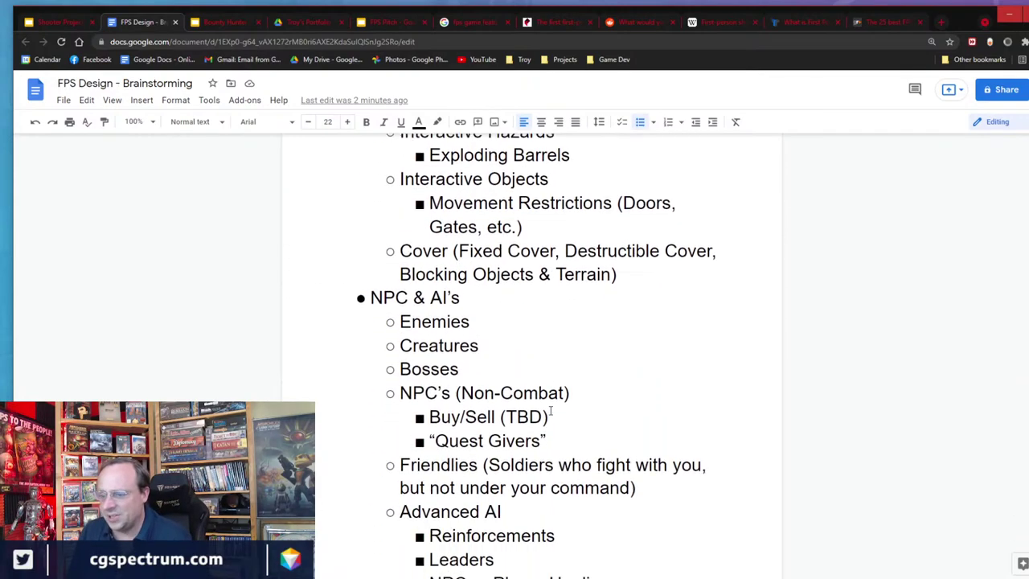
{"action": "scroll", "coordinate": [548, 413], "scroll_direction": "down", "scroll_amount": 5}
{"action": "scroll", "coordinate": [547, 413], "scroll_direction": "up", "scroll_amount": 3}
{"action": "scroll", "coordinate": [540, 418], "scroll_direction": "down", "scroll_amount": 2}
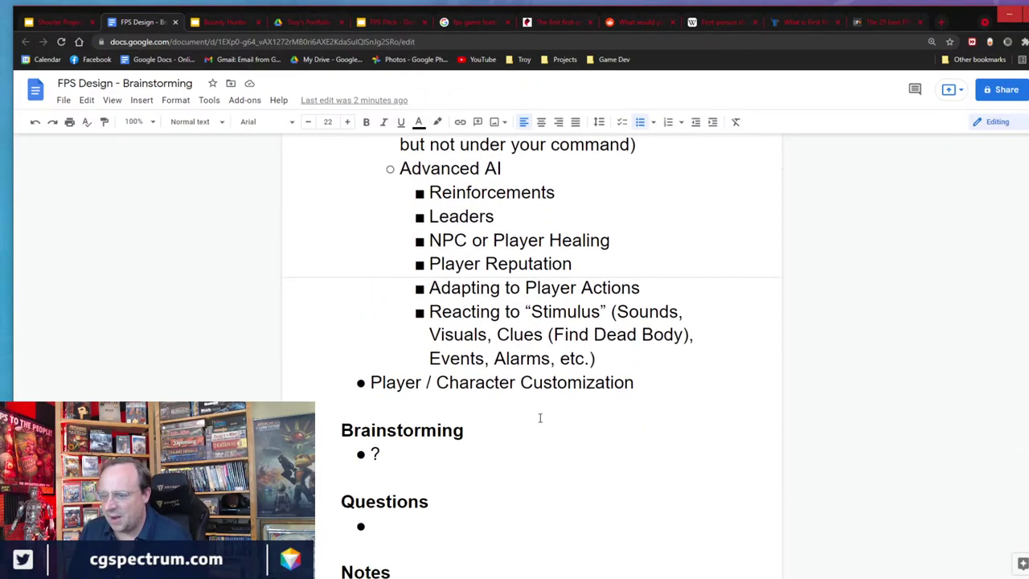
{"action": "scroll", "coordinate": [540, 418], "scroll_direction": "up", "scroll_amount": 2}
{"action": "left_click", "coordinate": [661, 487]}
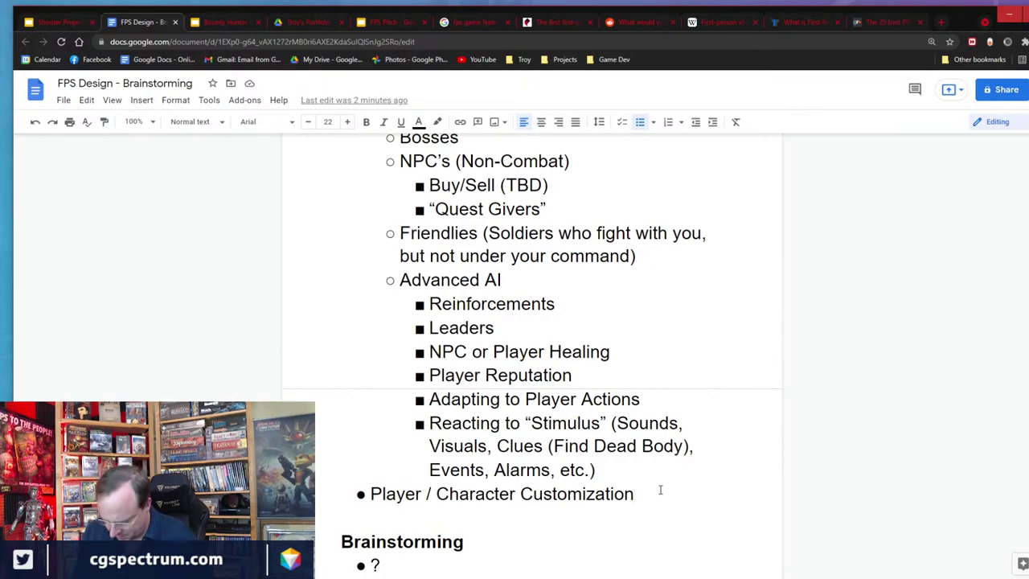
{"action": "key", "text": "Return"}
{"action": "type", "text": "Player "}
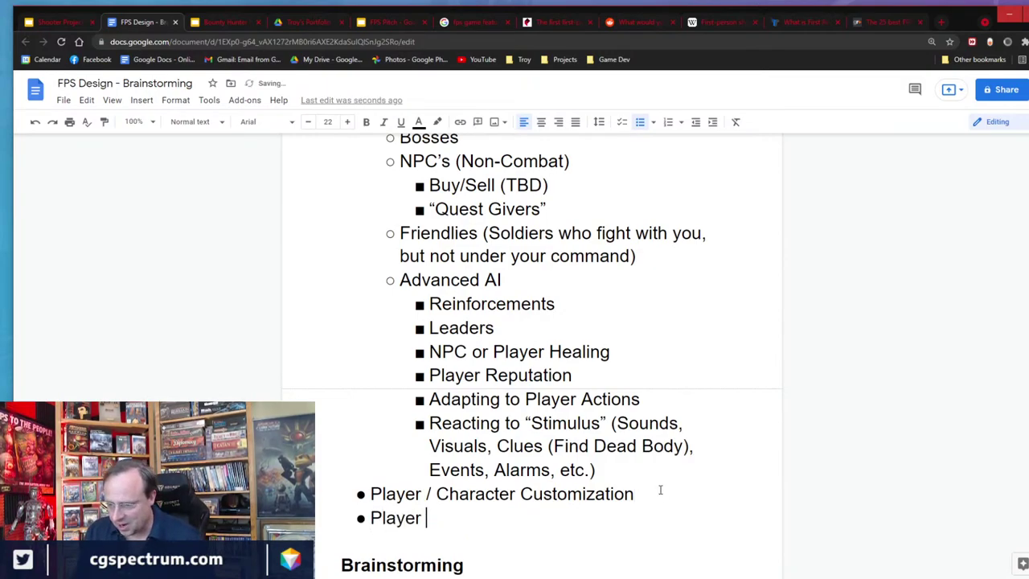
{"action": "type", "text": "Communica"}
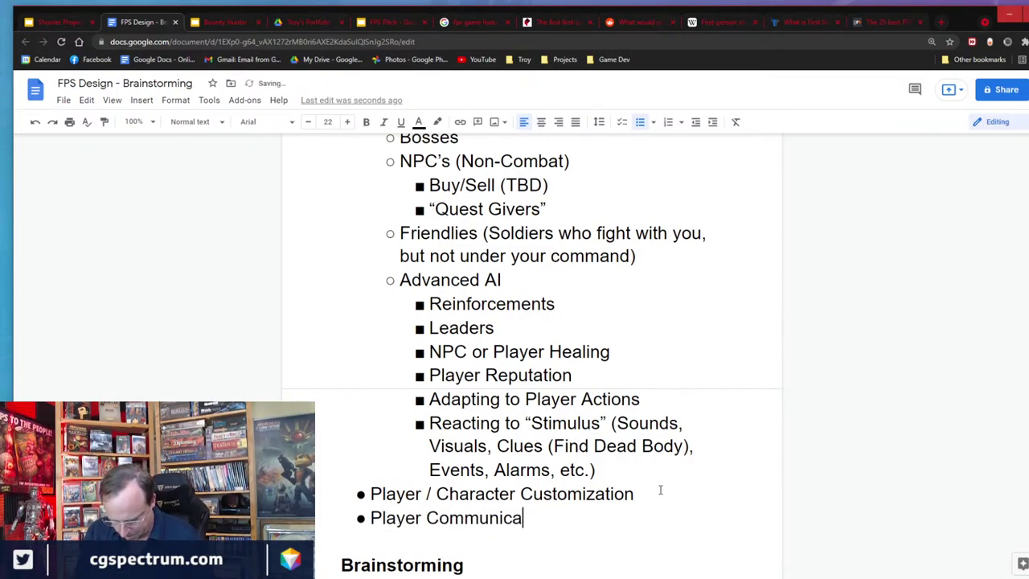
{"action": "type", "text": "tion"}
Add the sub-bullet "Chat, text, voice, emotes, pings, etc." under Player Communication.
{"action": "key", "text": "Return"}
{"action": "key", "text": "Tab"}
{"action": "type", "text": "Cha"}
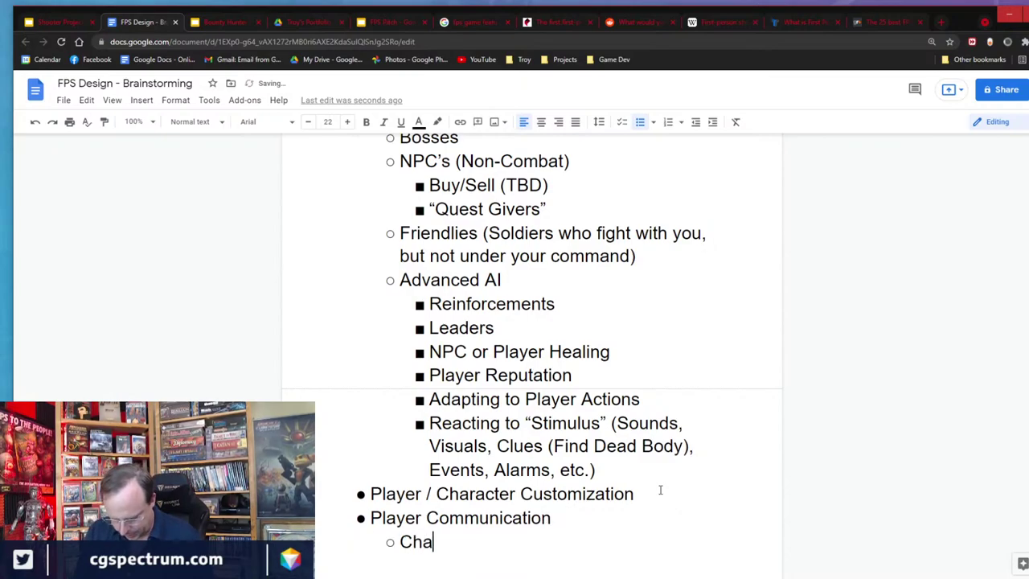
{"action": "type", "text": "t, text,"}
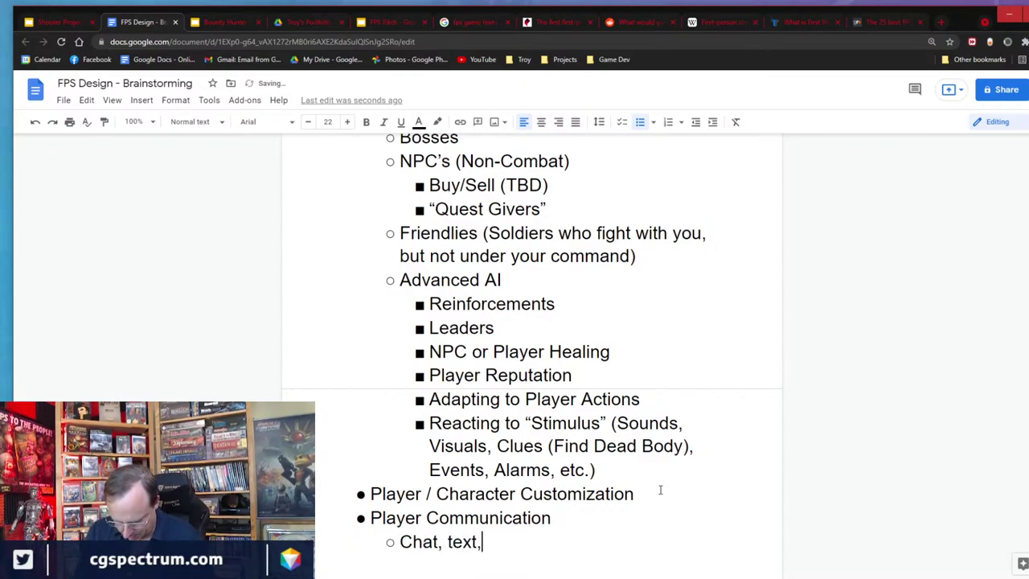
{"action": "type", "text": " voice, emote"}
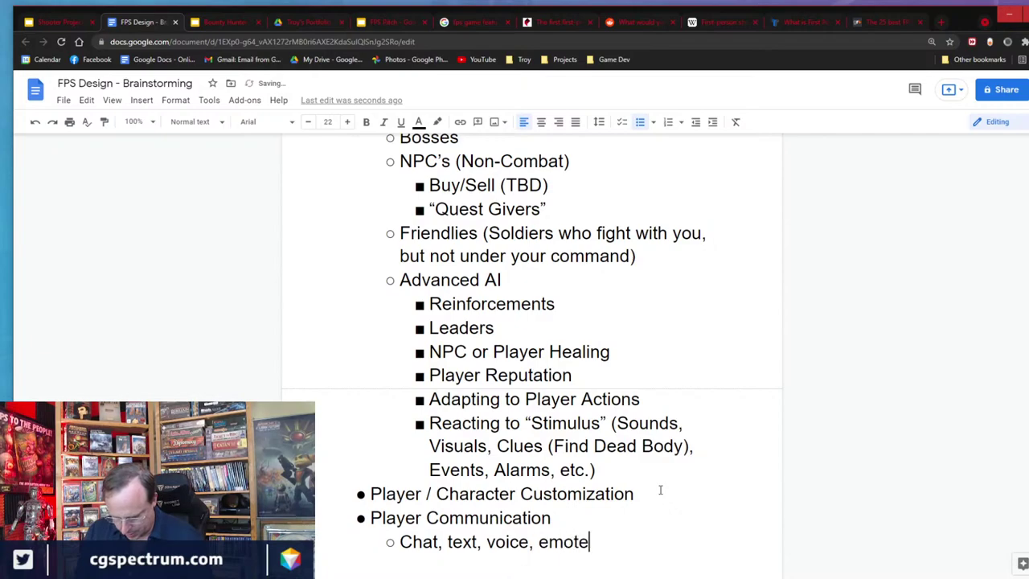
{"action": "type", "text": "s, ping"}
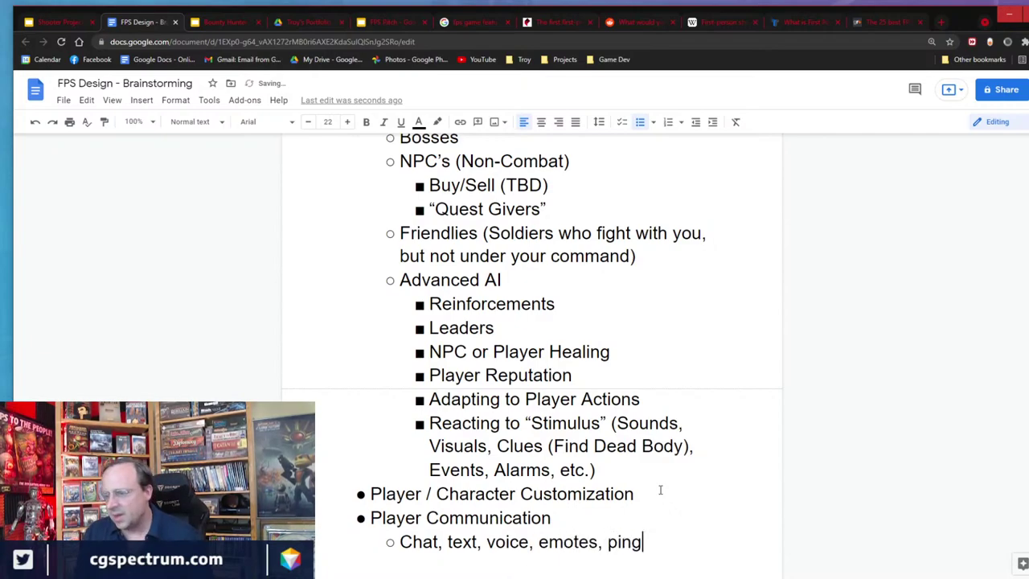
{"action": "type", "text": "s, etc."}
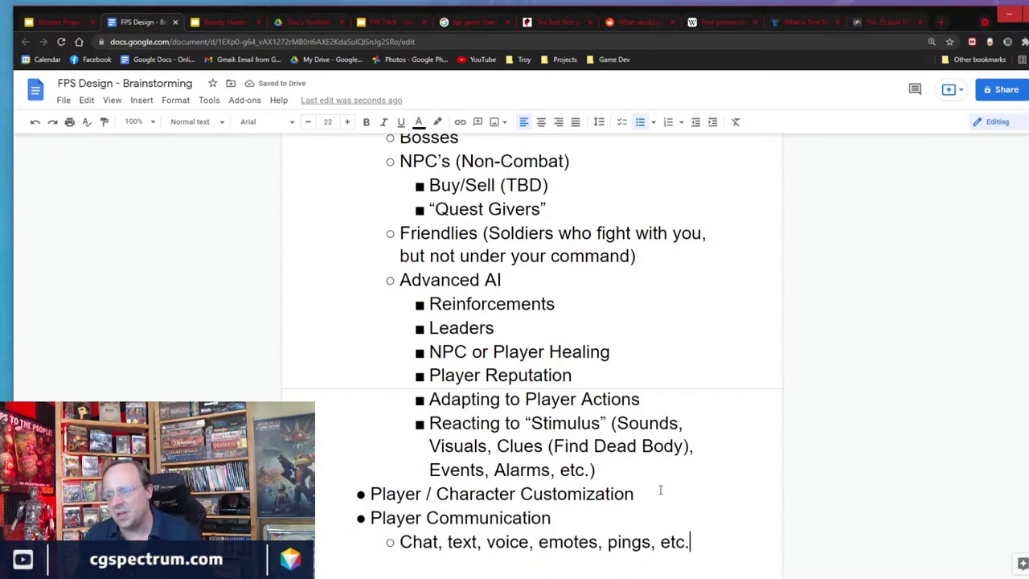
Extend the Player Communication bullet to read "Player Communication (Multiplayer)".
{"action": "type", "text": "("}
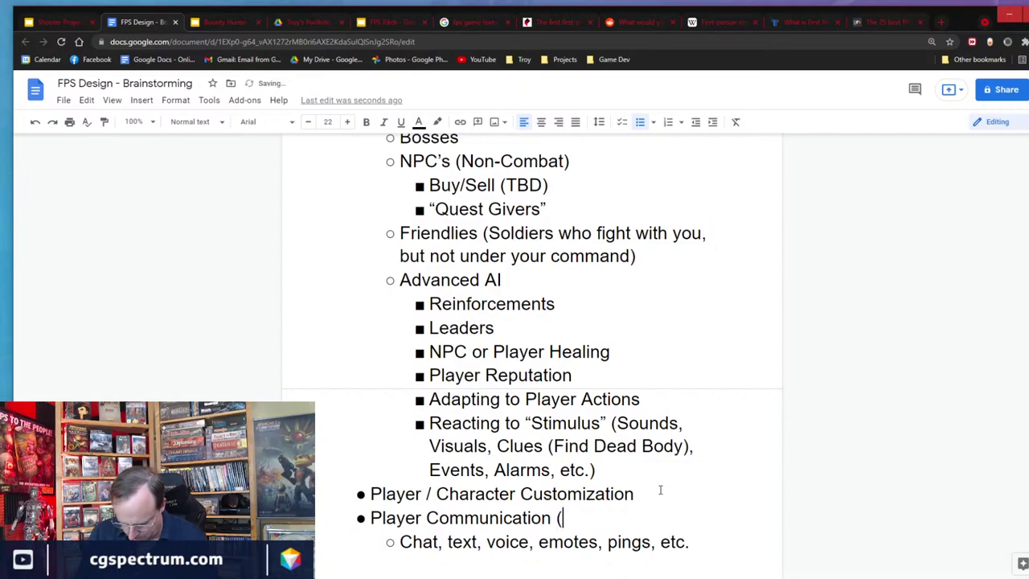
{"action": "type", "text": "Multiplayers"}
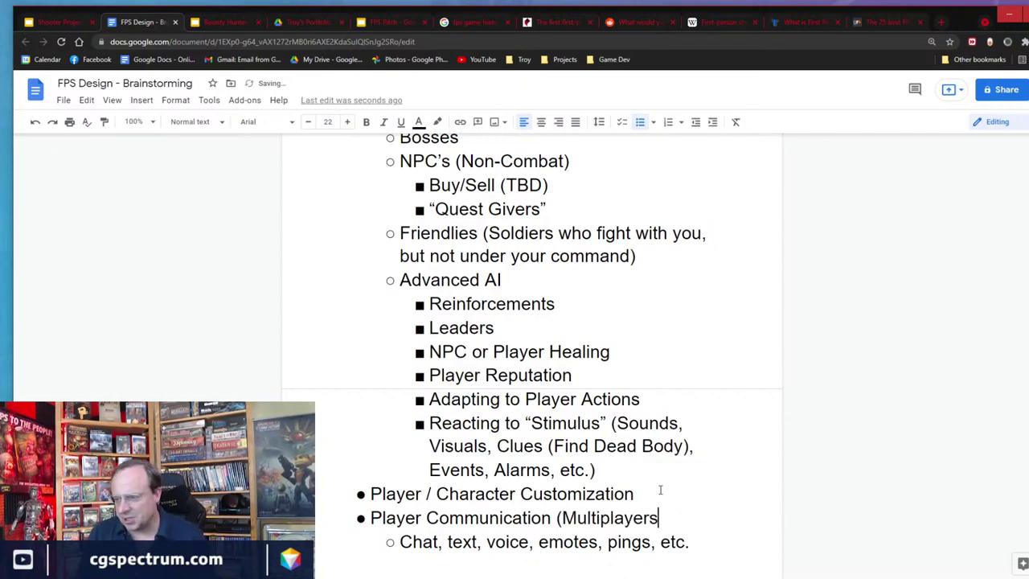
{"action": "key", "text": "BackSpace"}
{"action": "type", "text": ")"}
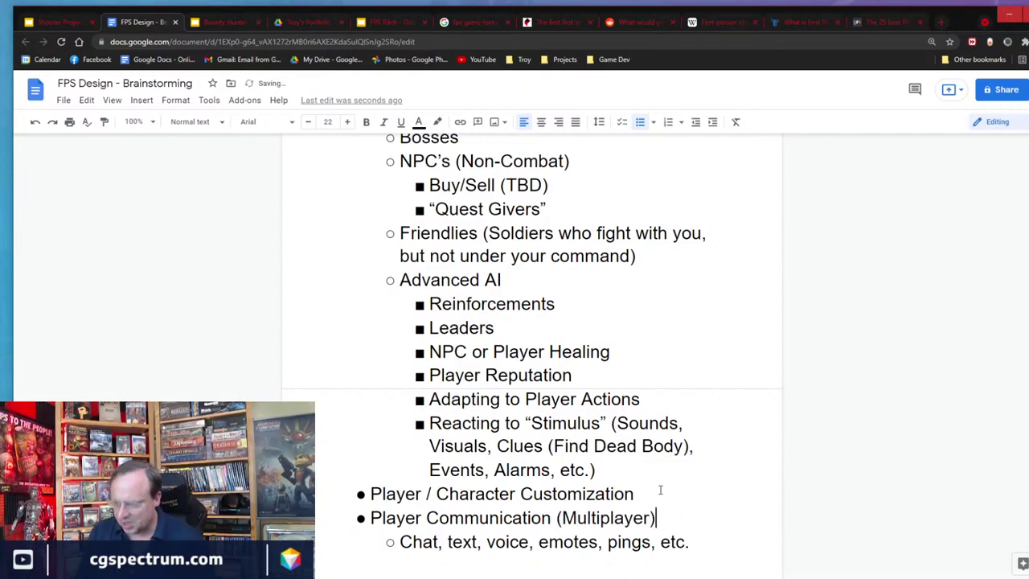
Move the Player Communication (Multiplayer) bullet and its sub-bullet into the Multiplayer section, nested one level below the Multiplayer heading.
{"action": "left_click", "coordinate": [703, 547]}
{"action": "left_click_drag", "start_coordinate": [703, 547], "coordinate": [349, 526]}
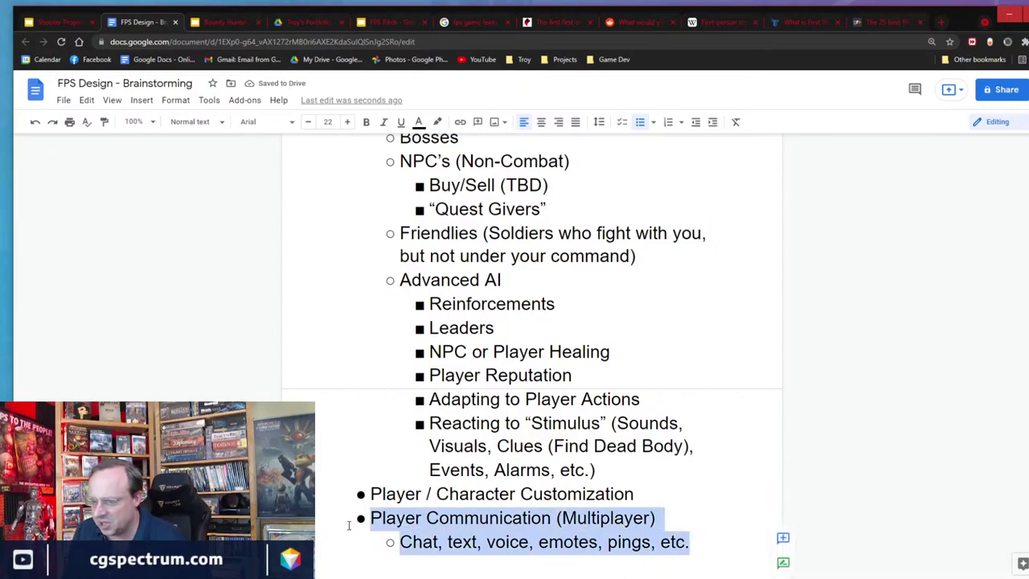
{"action": "key", "text": "ctrl+x"}
{"action": "scroll", "coordinate": [503, 432], "scroll_direction": "up", "scroll_amount": 10}
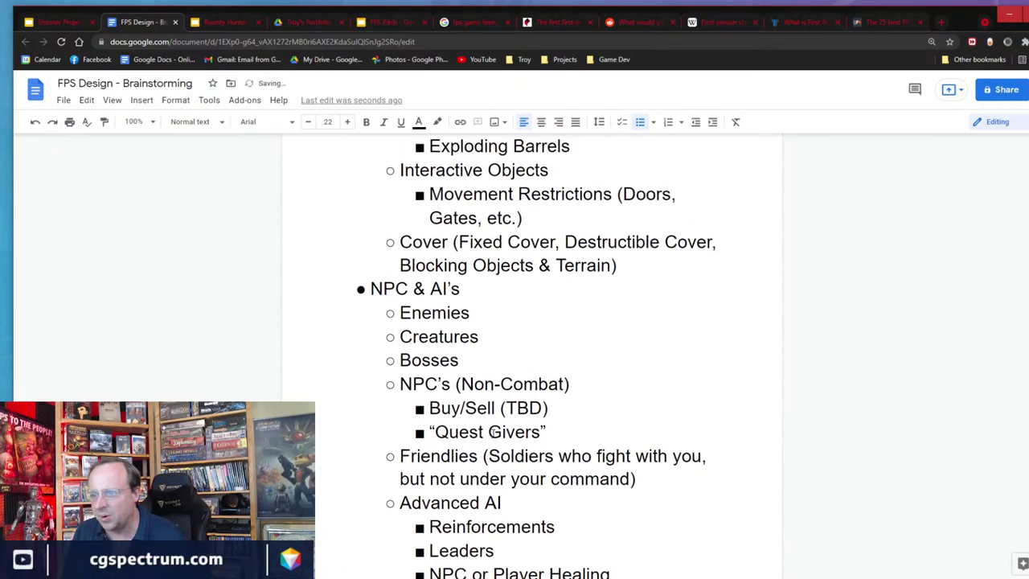
{"action": "scroll", "coordinate": [504, 434], "scroll_direction": "up", "scroll_amount": 3}
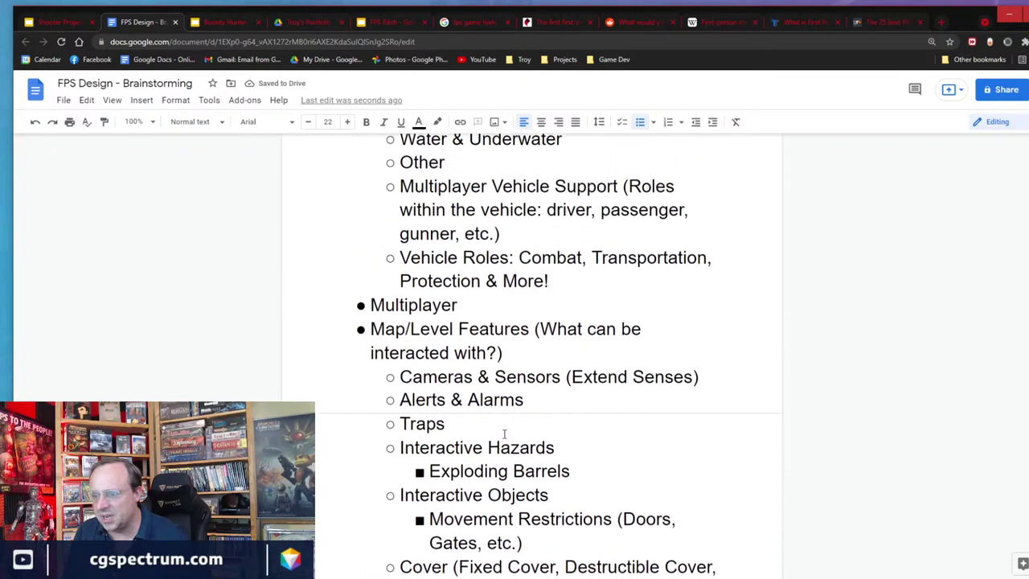
{"action": "left_click", "coordinate": [511, 316]}
{"action": "key", "text": "Return"}
{"action": "key", "text": "Tab"}
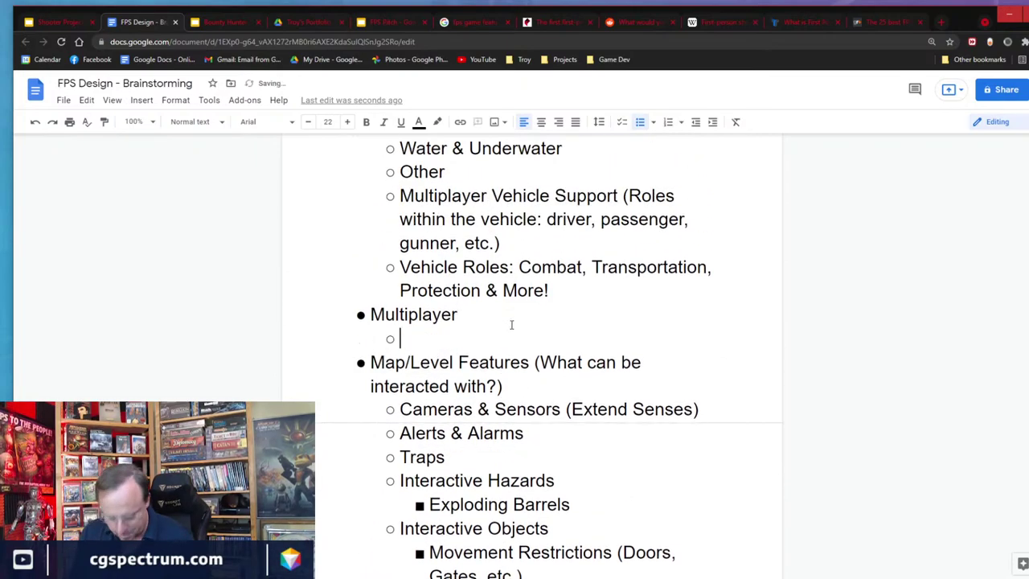
{"action": "key", "text": "ctrl+v"}
Insert the sub-bullets "Competitive" and "PvP" under Multiplayer, above Player Communication.
{"action": "left_click", "coordinate": [512, 324]}
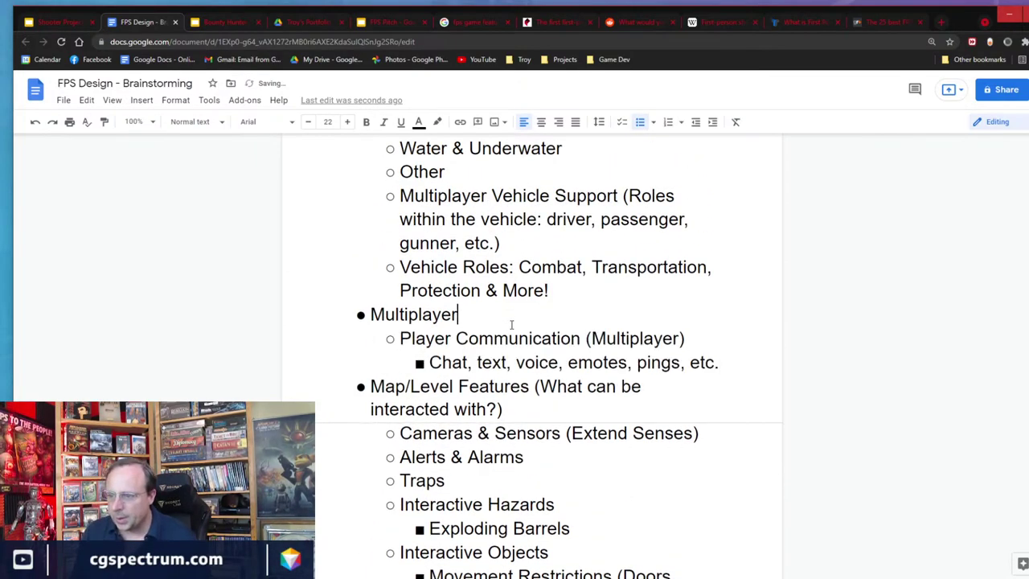
{"action": "key", "text": "Return"}
{"action": "key", "text": "Tab"}
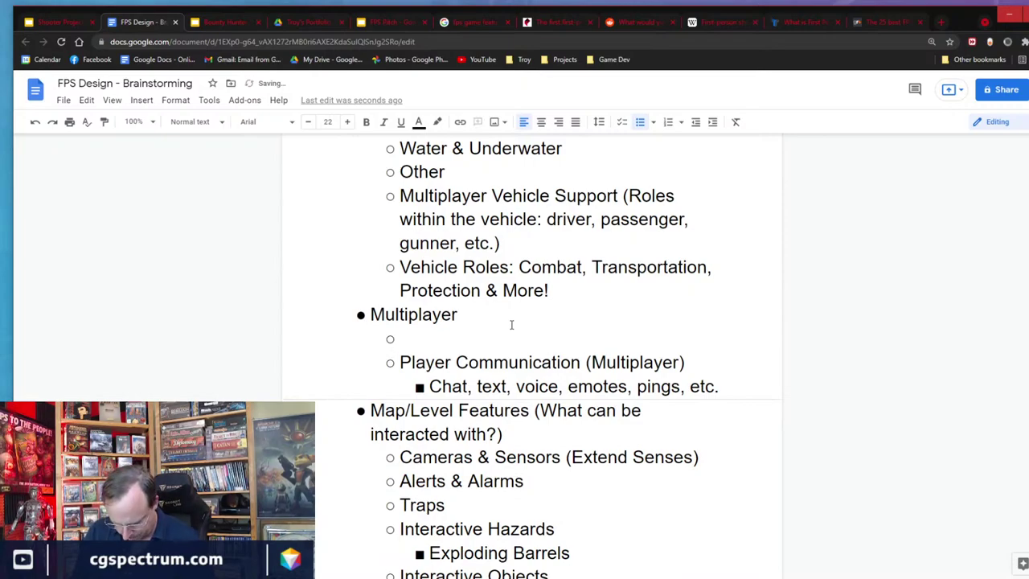
{"action": "type", "text": "Co"}
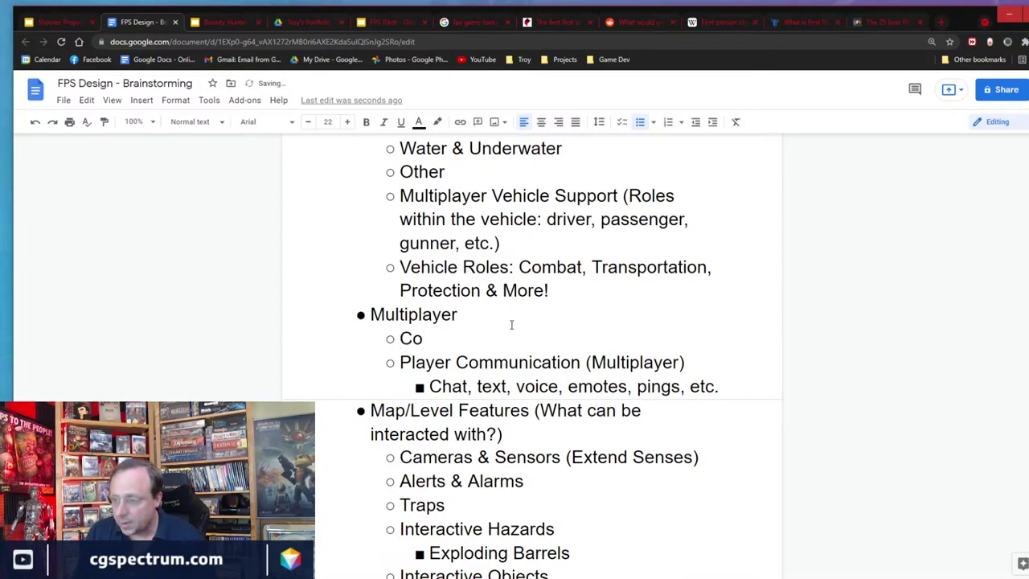
{"action": "type", "text": "mpetitive"}
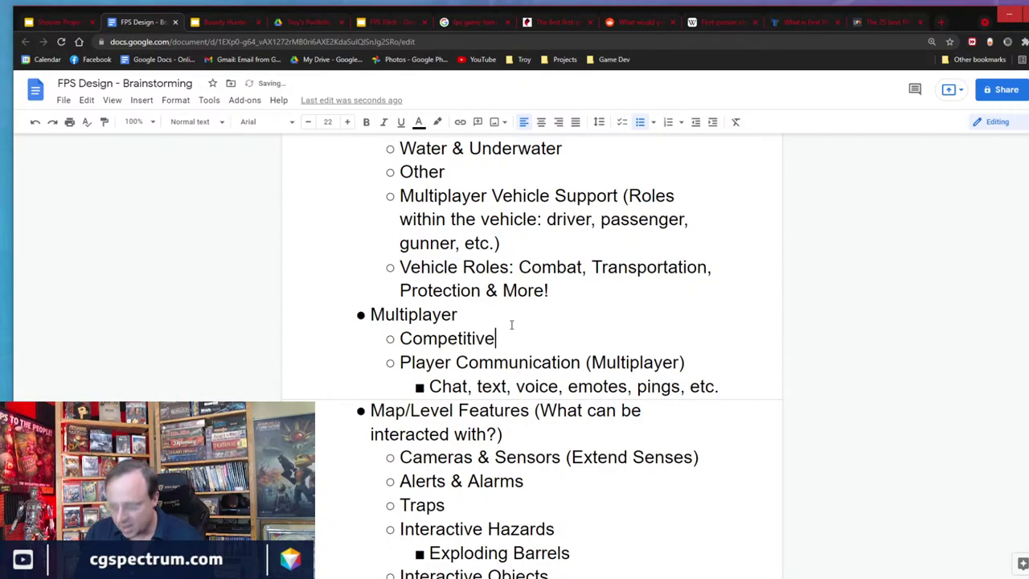
{"action": "key", "text": "Return"}
{"action": "type", "text": "PvP"}
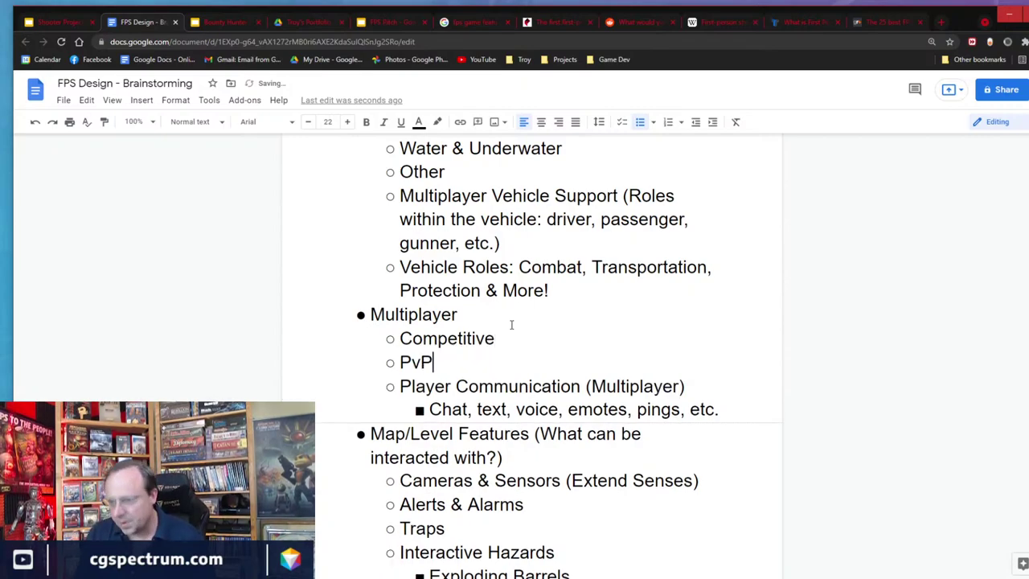
Add the sub-bullet "CooP" below PvP in the Multiplayer section.
{"action": "key", "text": "Return"}
{"action": "type", "text": "Coo"}
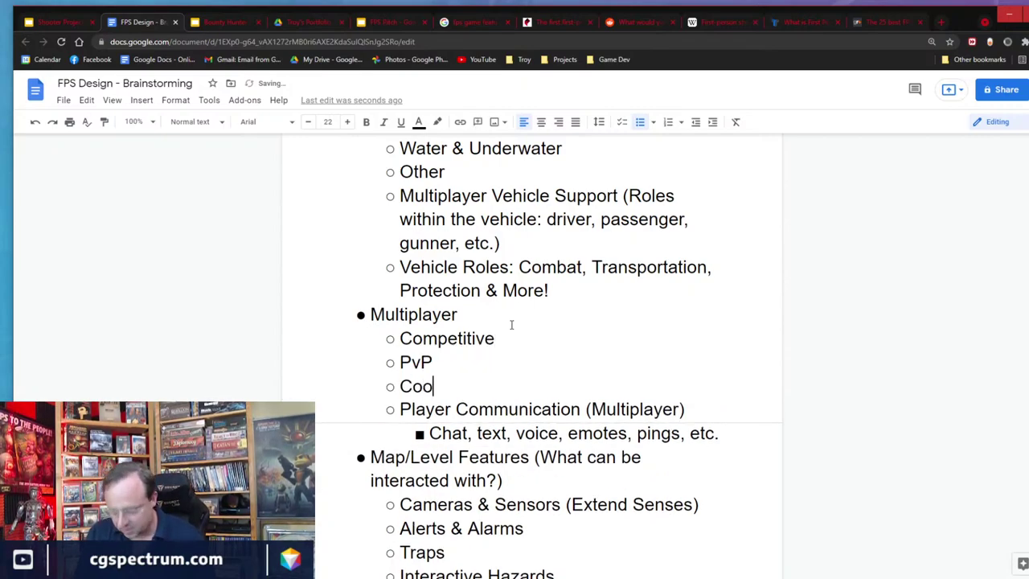
{"action": "type", "text": "P"}
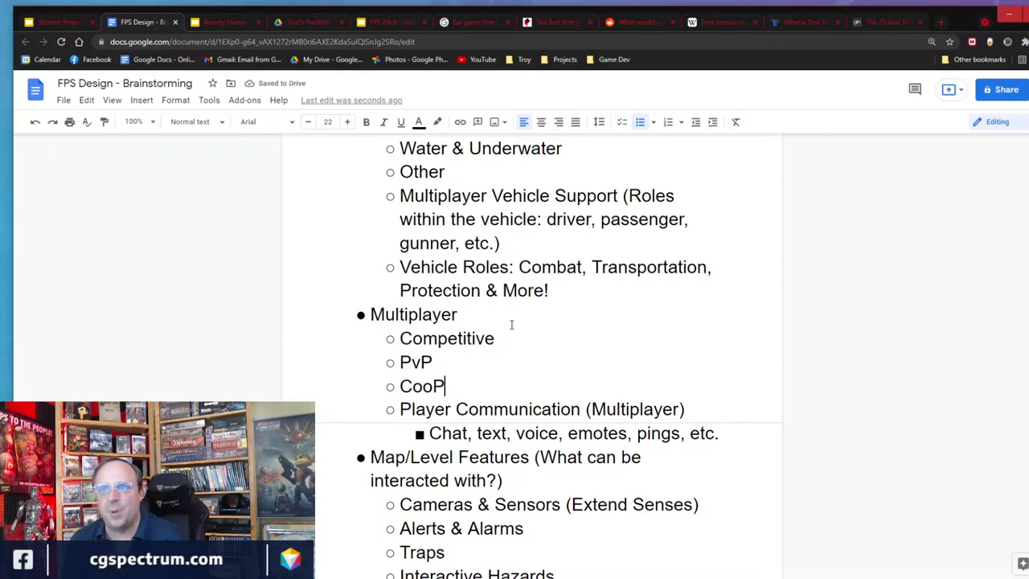
Add the bullet "Player Toxicity" after the chat and voice sub-bullet, at the Player Communication level, followed by an empty bullet.
{"action": "left_click", "coordinate": [731, 432]}
{"action": "key", "text": "Return"}
{"action": "key", "text": "shift+Tab"}
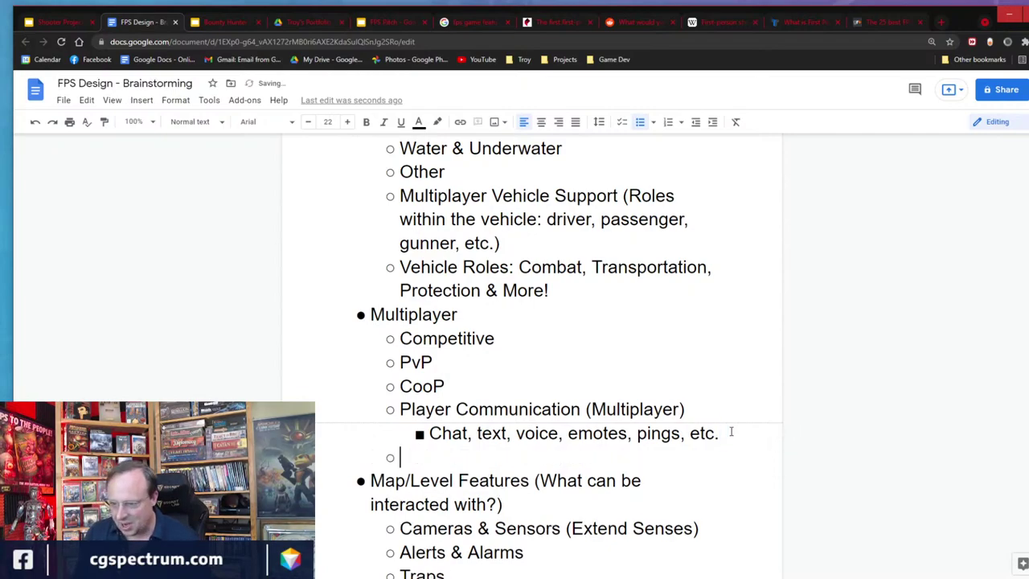
{"action": "type", "text": "Player Toix"}
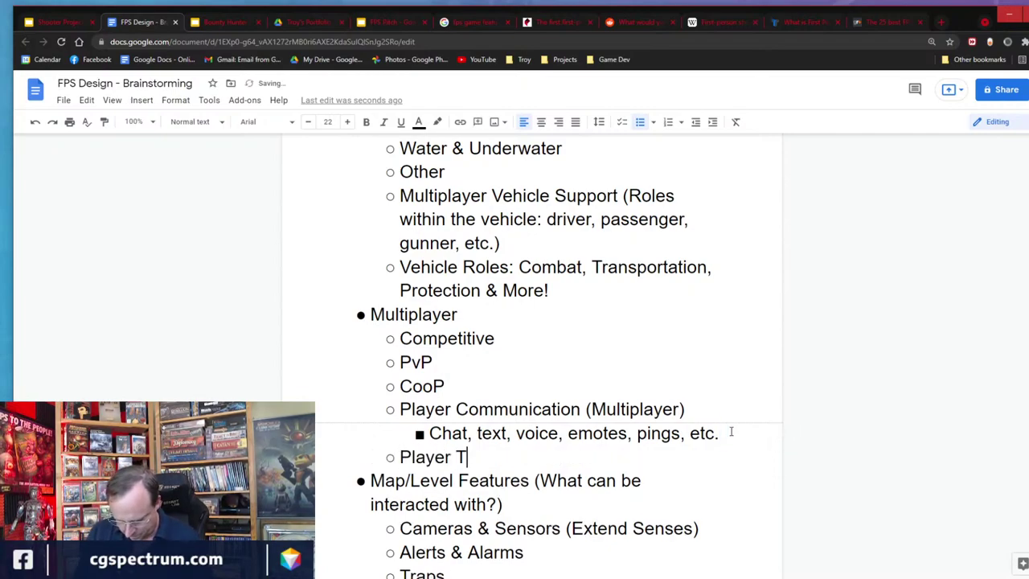
{"action": "key", "text": "BackSpace"}
{"action": "key", "text": "BackSpace"}
{"action": "type", "text": "x"}
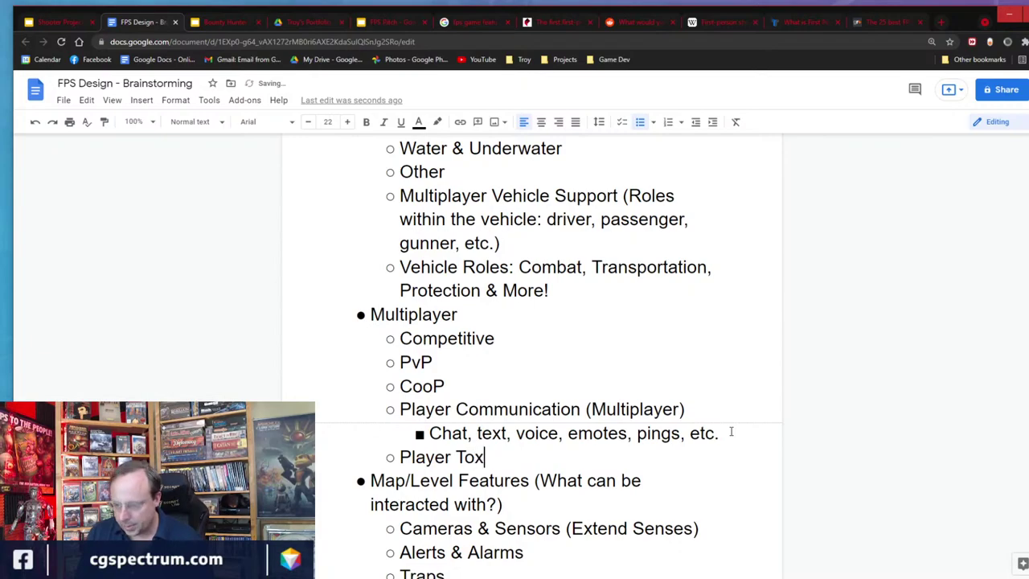
{"action": "type", "text": "icity"}
{"action": "key", "text": "Return"}
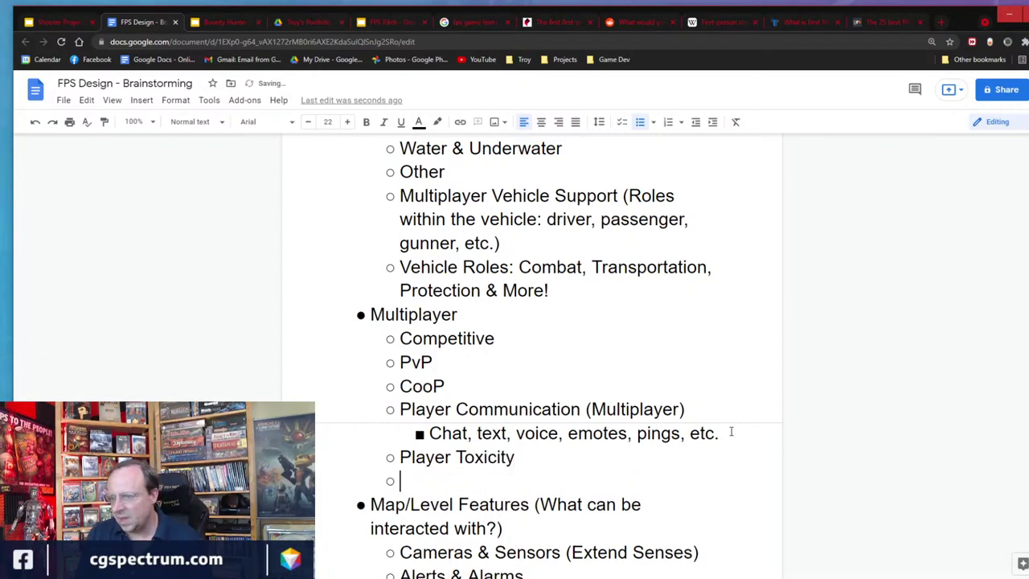
Insert the bullet "Multiplayer Problems" directly above Player Toxicity.
{"action": "key", "text": "Up"}
{"action": "key", "text": "Return"}
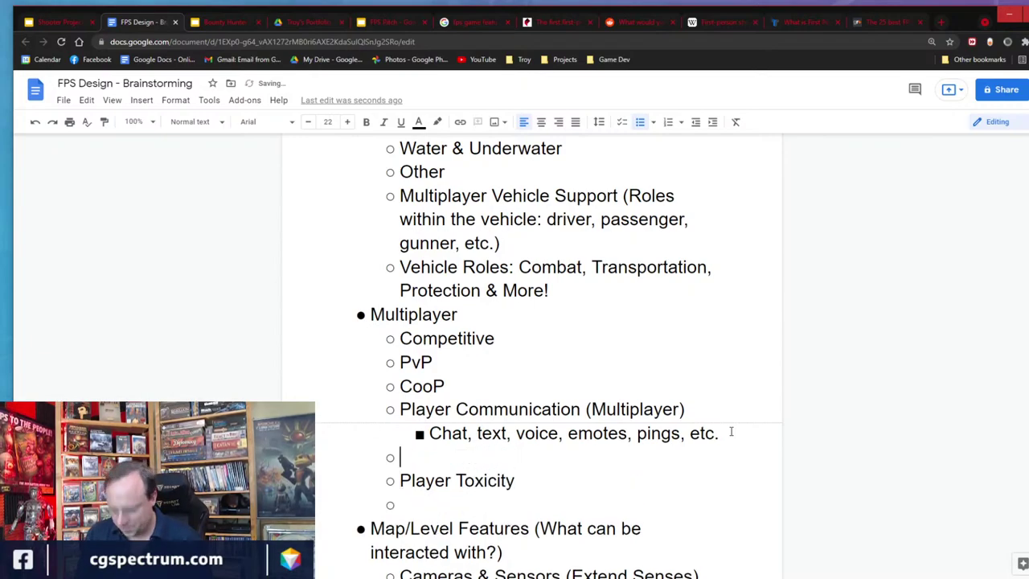
{"action": "type", "text": "Multipla"}
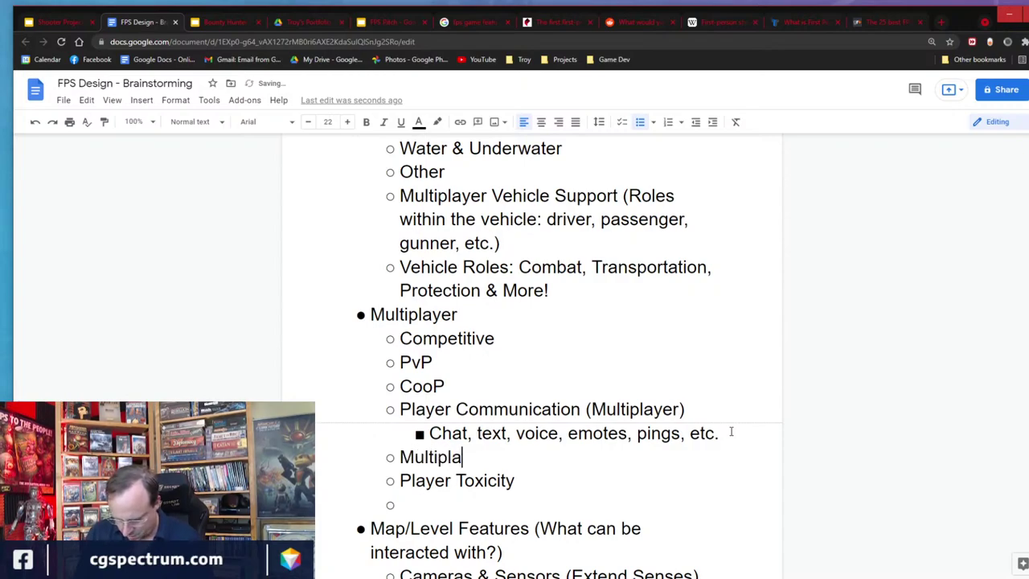
{"action": "type", "text": "yer Probvl"}
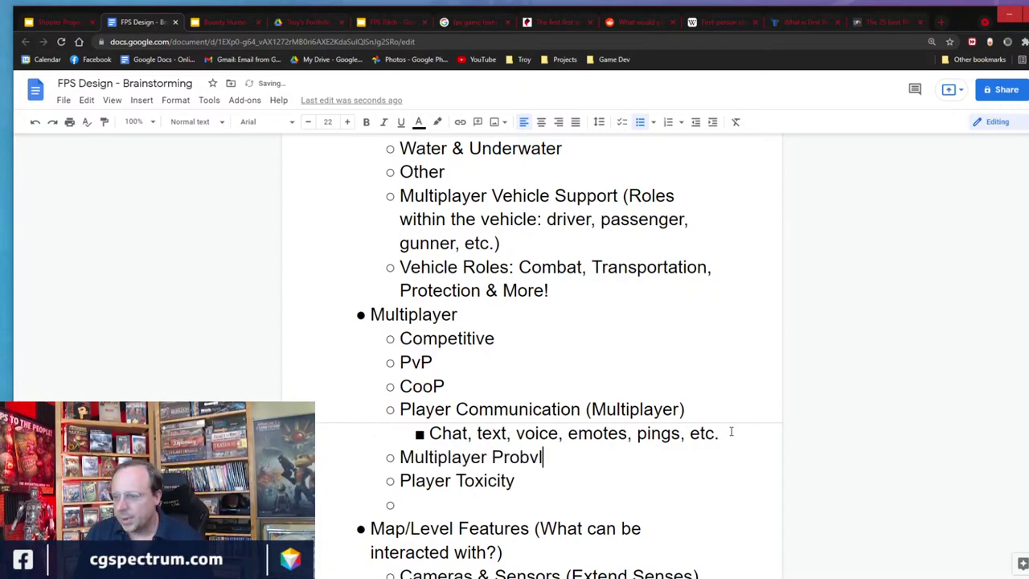
{"action": "key", "text": "BackSpace"}
{"action": "key", "text": "BackSpace"}
{"action": "type", "text": "lems"}
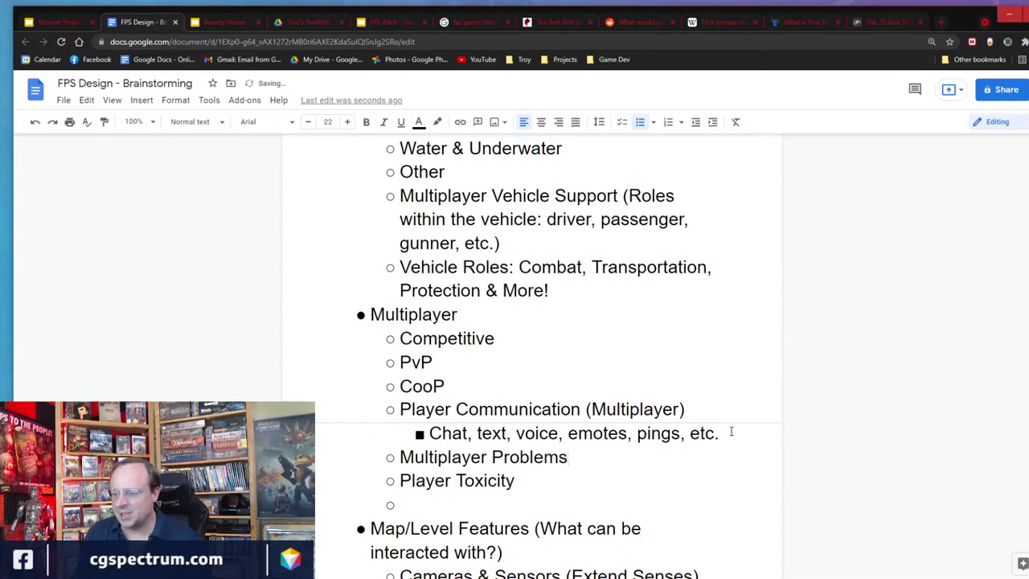
Nest Player Toxicity under Multiplayer Problems and add "Cheating" below it at the same level.
{"action": "left_click", "coordinate": [402, 480]}
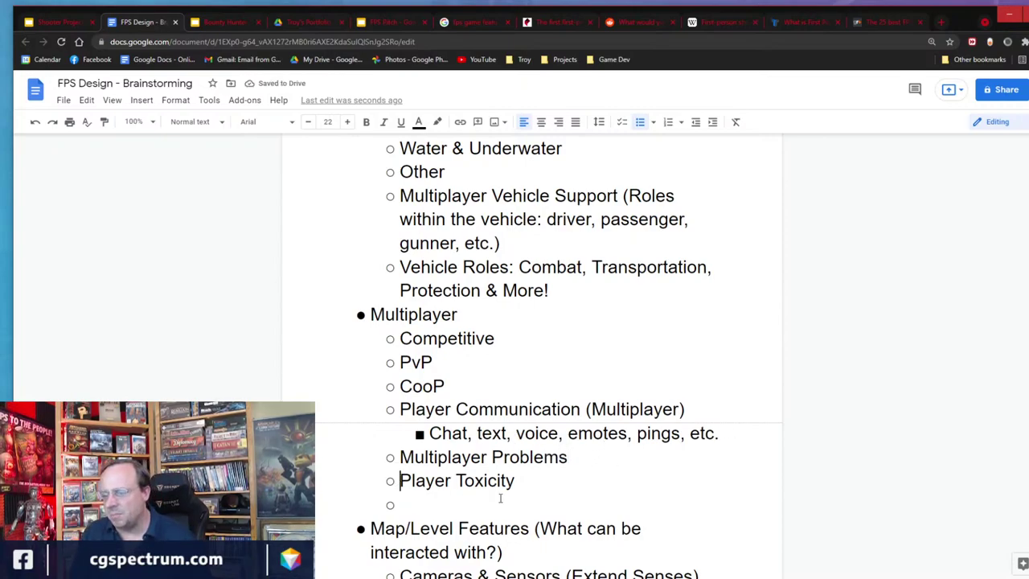
{"action": "key", "text": "Tab"}
{"action": "left_click_drag", "start_coordinate": [597, 475], "coordinate": [587, 470]}
{"action": "key", "text": "Return"}
{"action": "type", "text": "Cheatingh"}
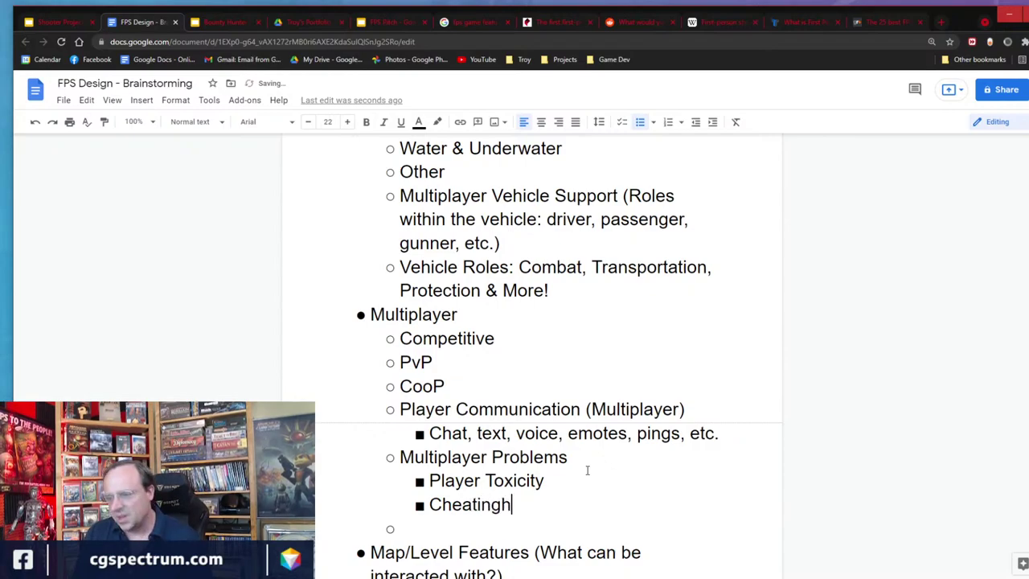
{"action": "key", "text": "BackSpace"}
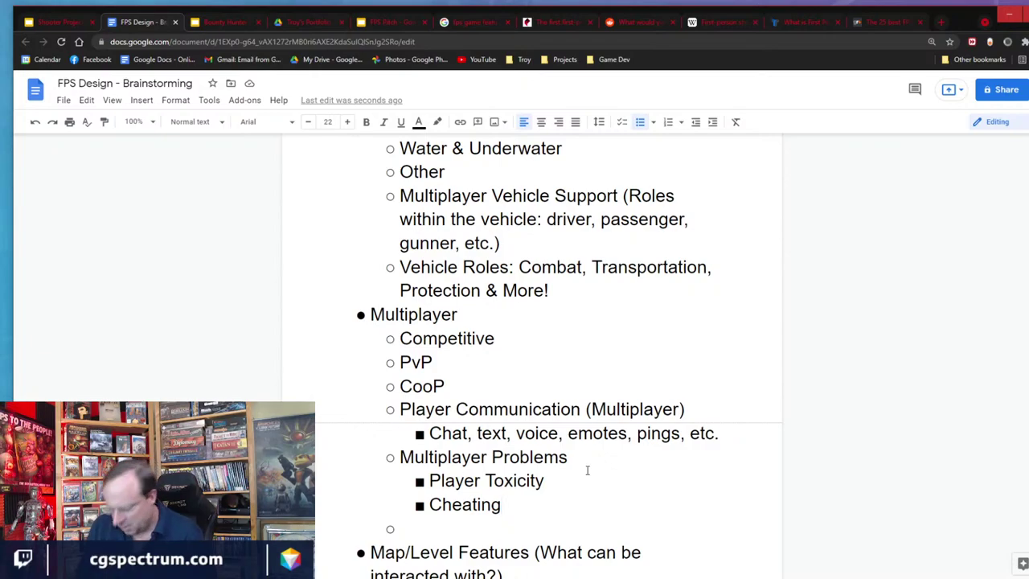
Add the sub-bullet "Encouraging Cooperation" below Cheating, correcting its spelling with the suggested word.
{"action": "key", "text": "Return"}
{"action": "type", "text": "Encour"}
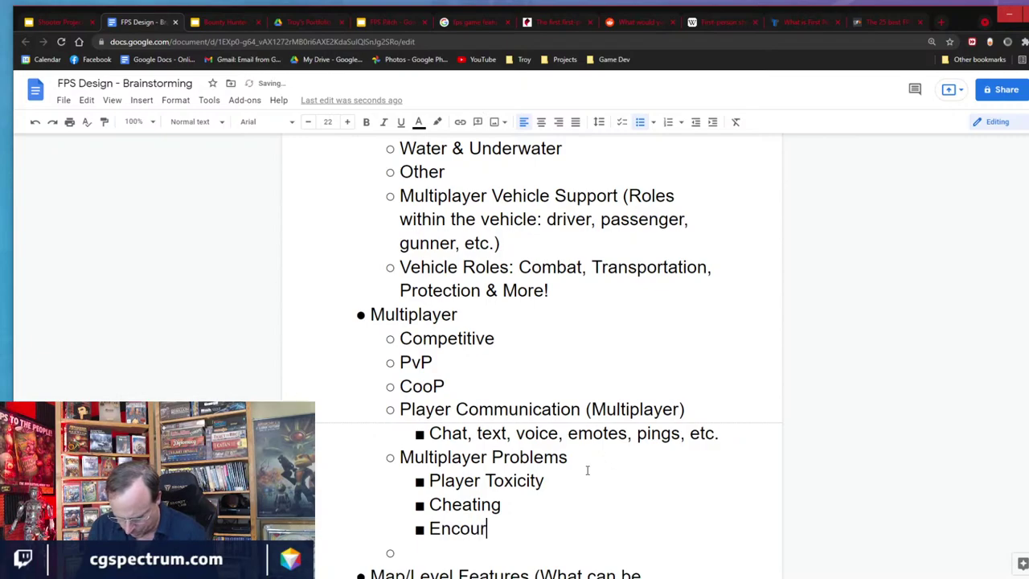
{"action": "type", "text": "gin"}
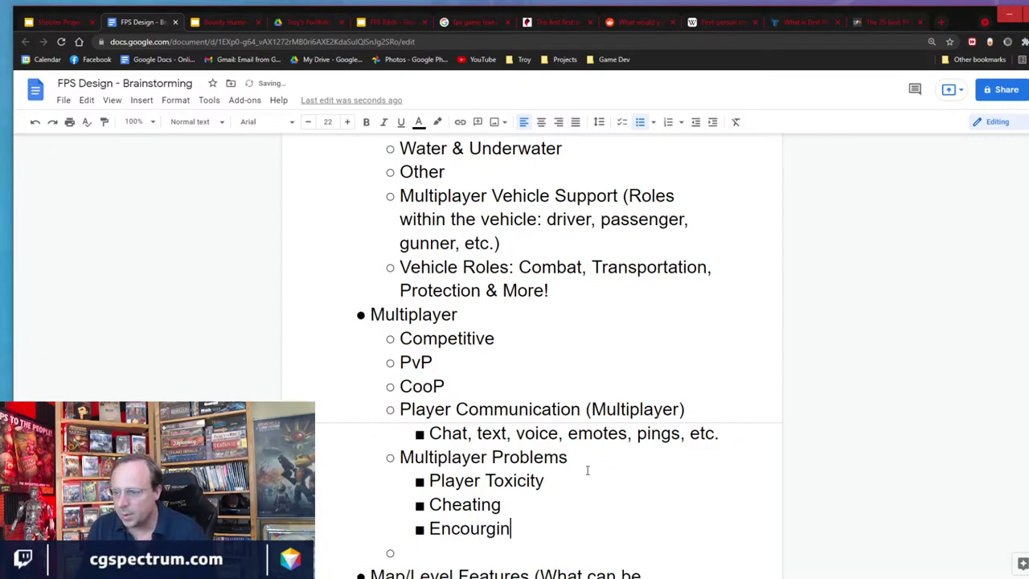
{"action": "type", "text": "g Cooperation"}
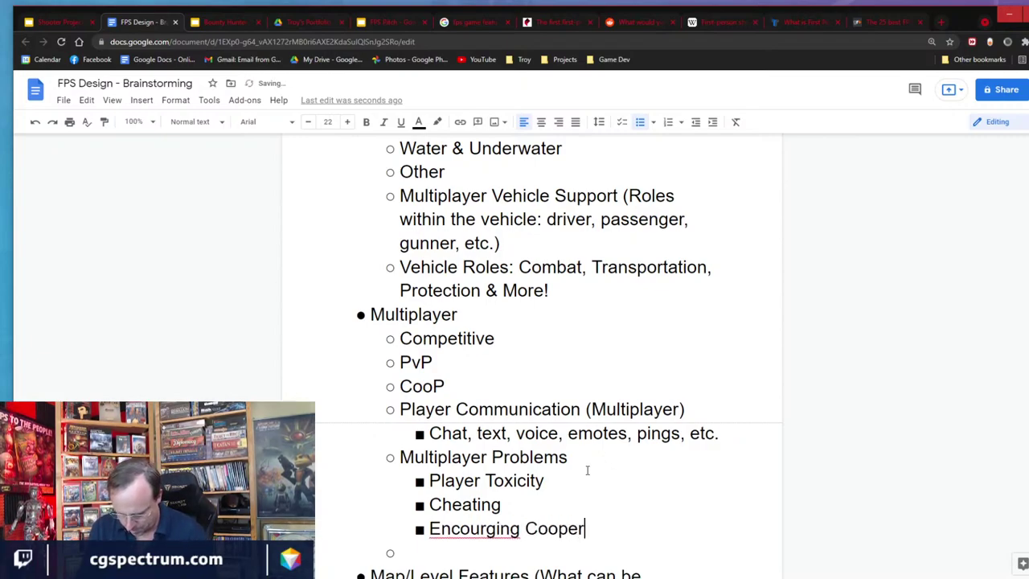
{"action": "right_click", "coordinate": [508, 531]}
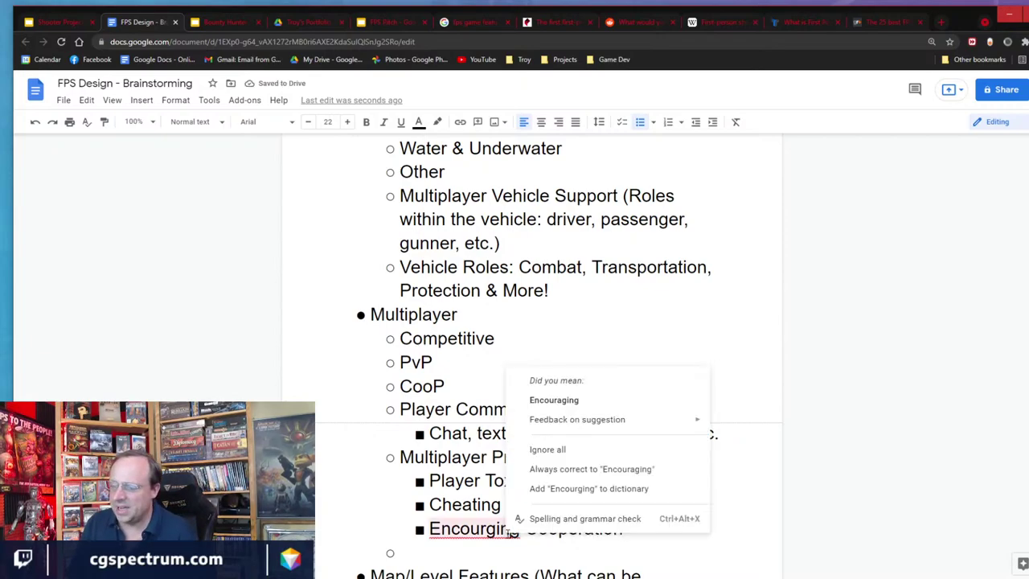
{"action": "left_click", "coordinate": [575, 399]}
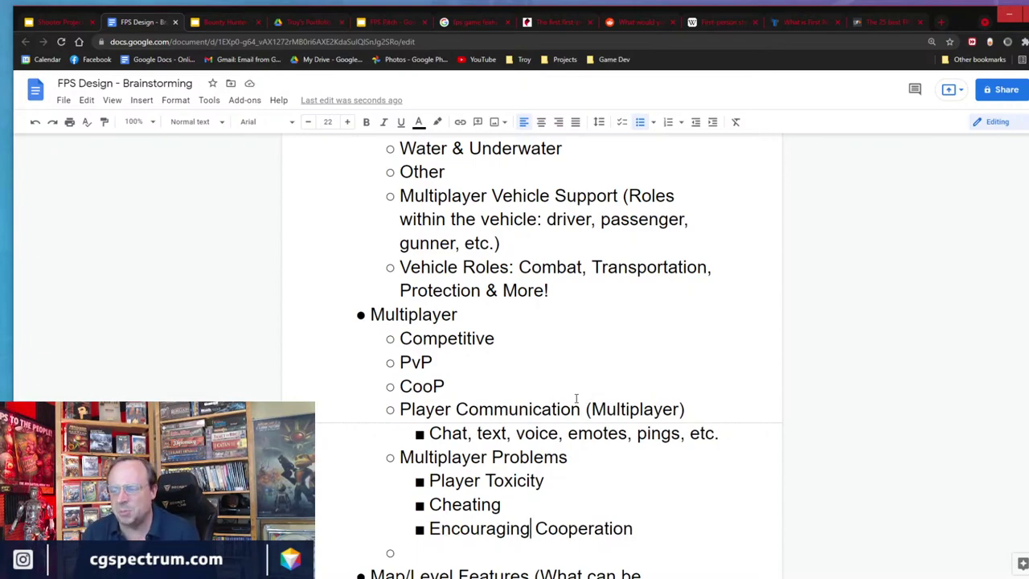
Fill the empty Multiplayer bullet with "Visuals" and add the nested sub-bullet "SIngle Device vs. Split Screen".
{"action": "left_click", "coordinate": [499, 549]}
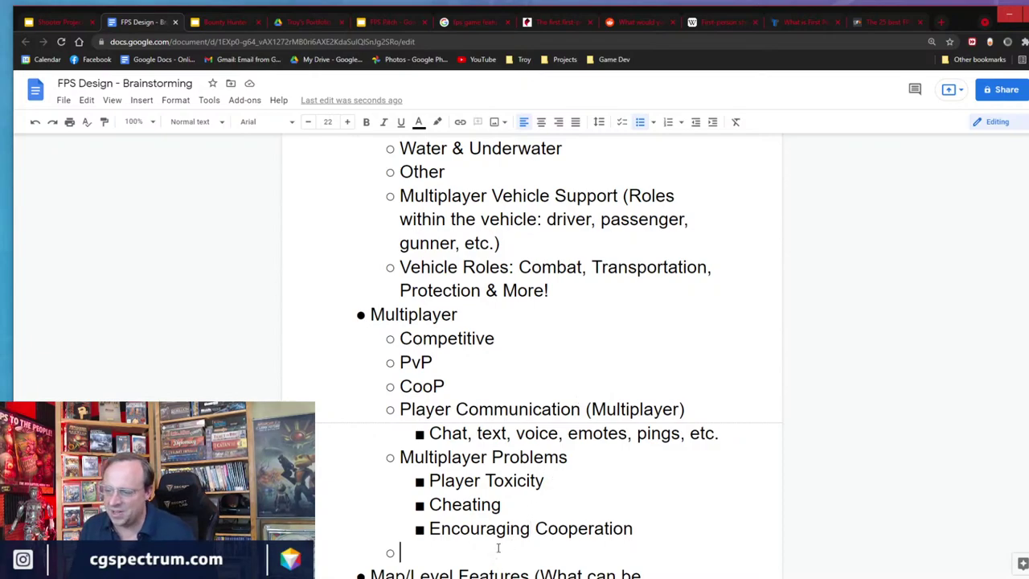
{"action": "type", "text": "Vis"}
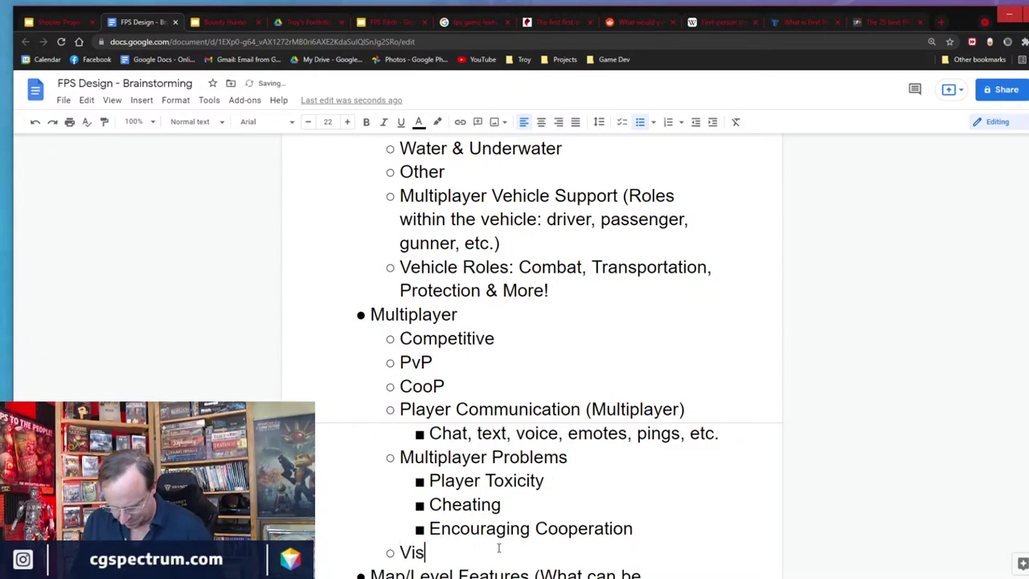
{"action": "type", "text": "uals"}
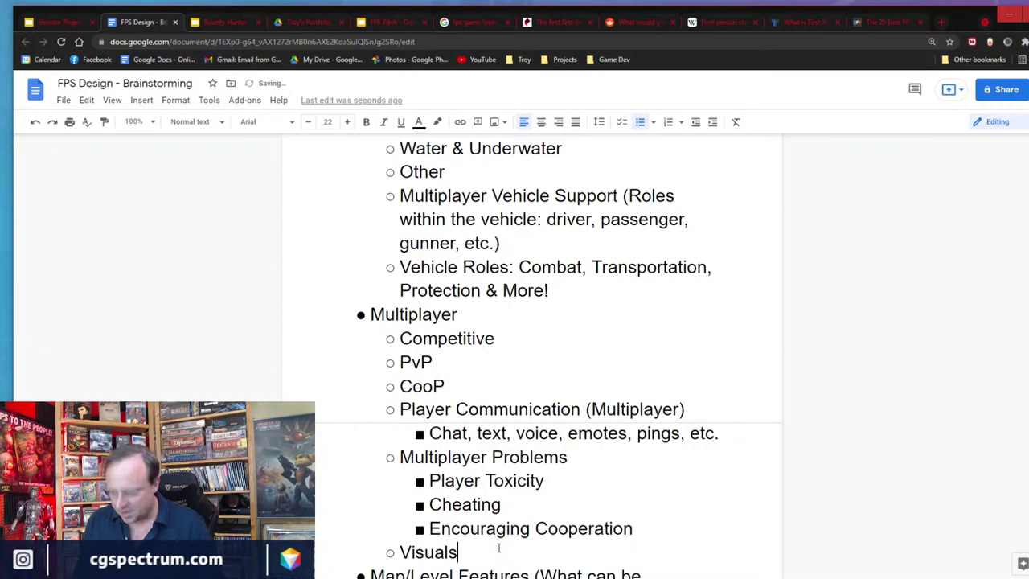
{"action": "key", "text": "Return"}
{"action": "key", "text": "Tab"}
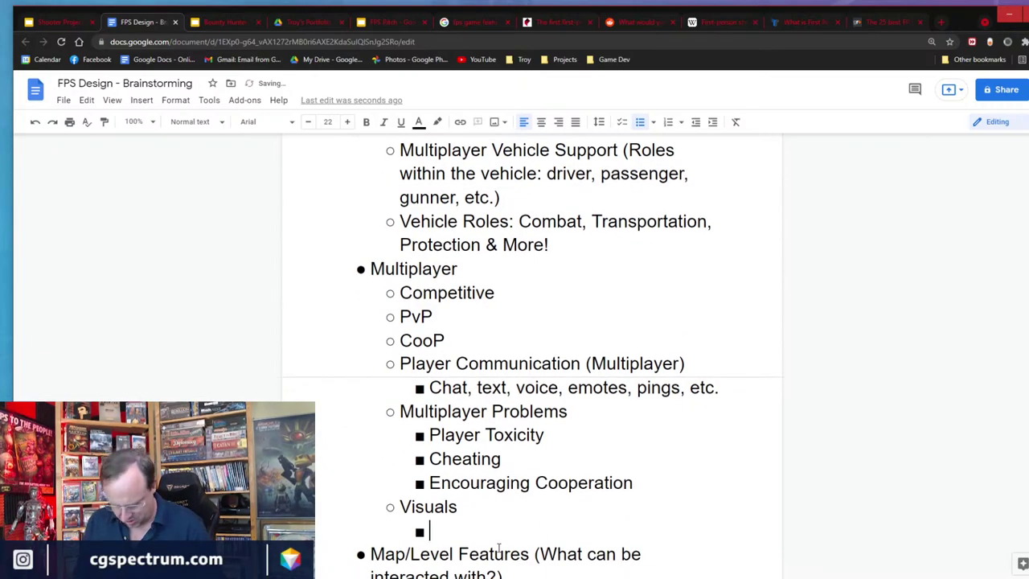
{"action": "type", "text": "SIngle"}
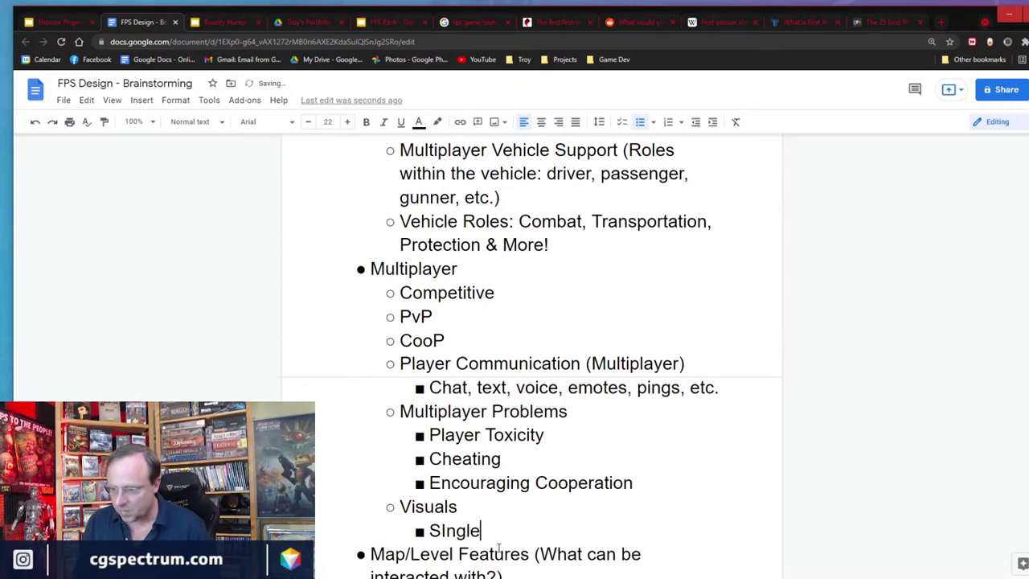
{"action": "type", "text": " Device"}
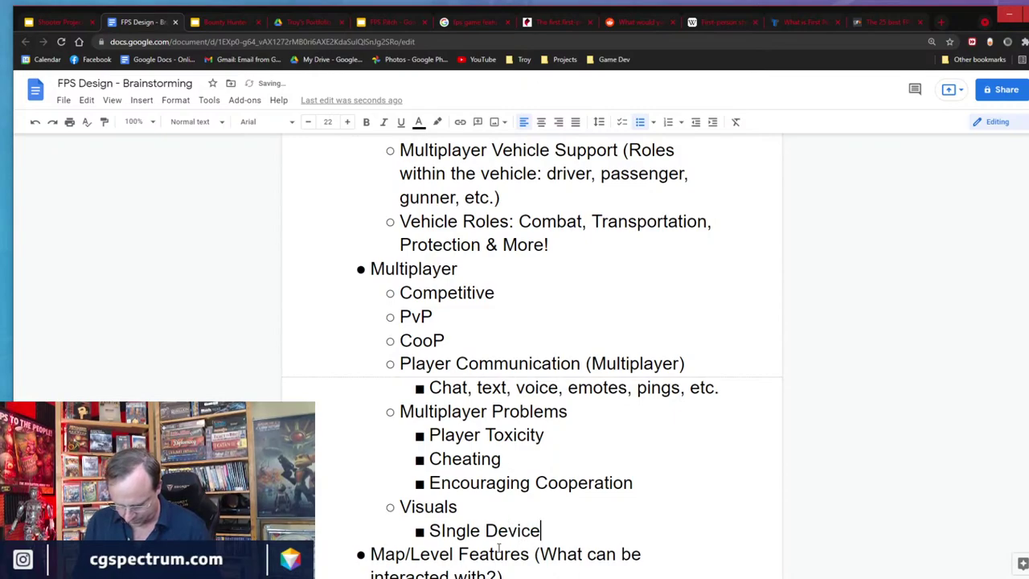
{"action": "type", "text": " vs. Spl"}
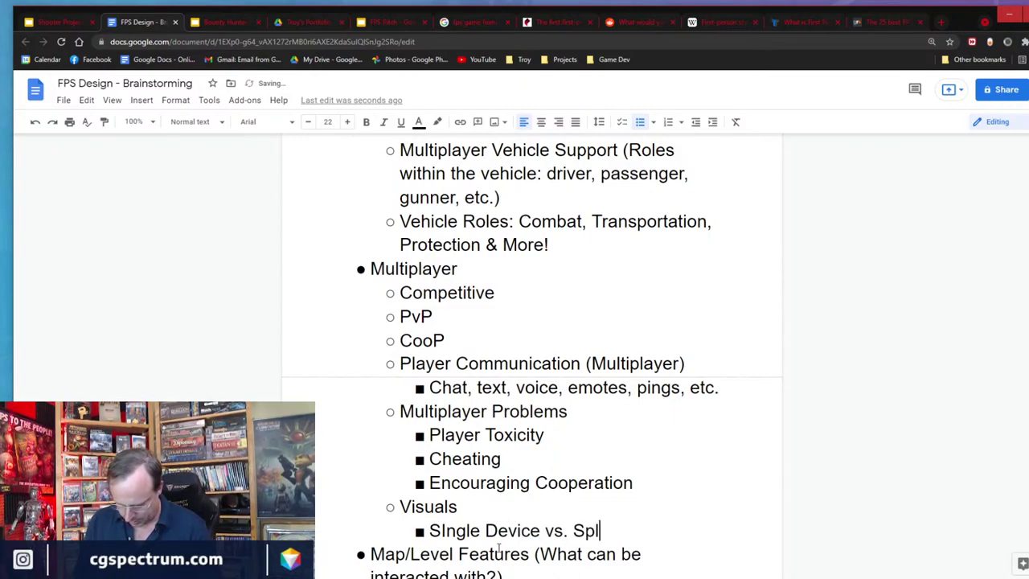
{"action": "type", "text": "it Screen"}
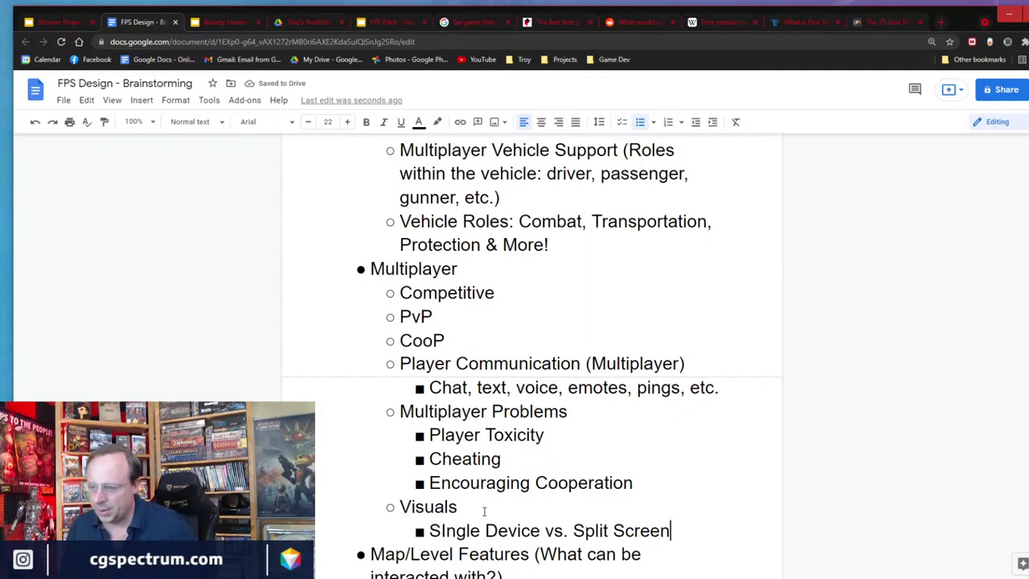
Correct the capitalization of the first word in the sub-bullet under Visuals to "Single".
{"action": "left_click", "coordinate": [444, 530]}
{"action": "key", "text": "BackSpace"}
{"action": "type", "text": "i"}
{"action": "key", "text": "BackSpace"}
{"action": "type", "text": "ice"}
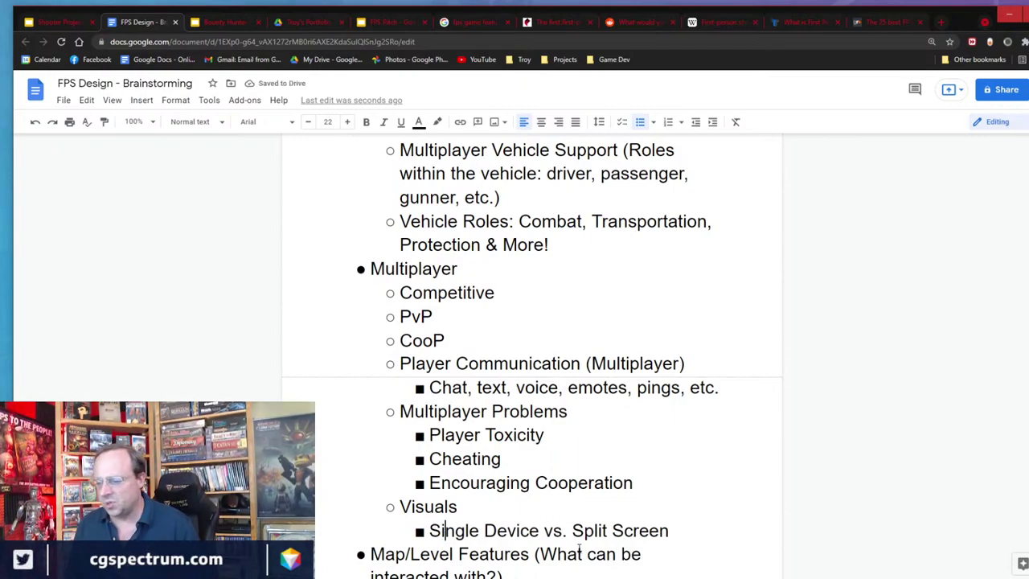
Insert "(each on own device, or multiples on 1 device and shared screen)" after "Single Device" in the Visuals sub-bullet.
{"action": "type", "text": " ("}
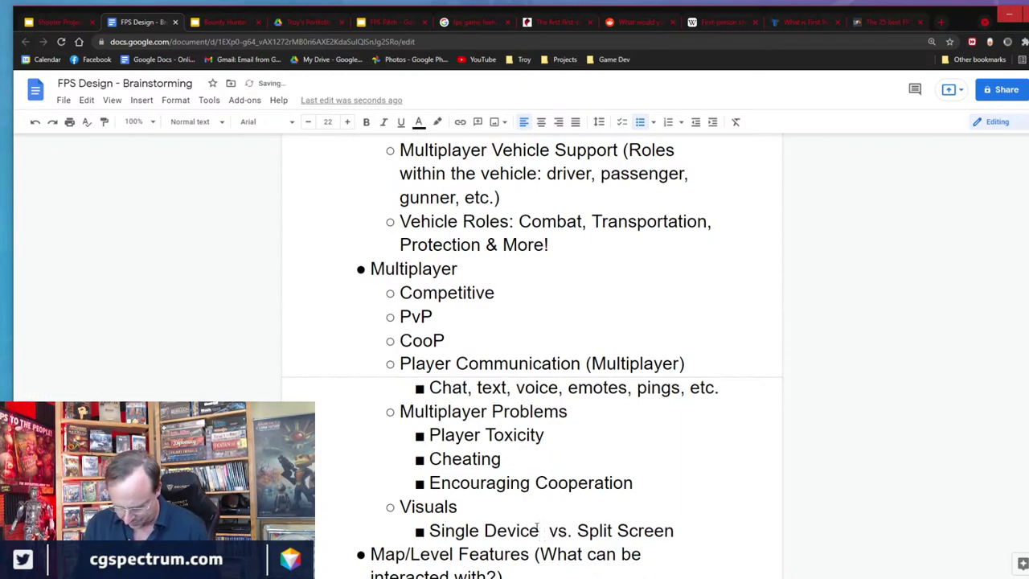
{"action": "type", "text": "each on own d"}
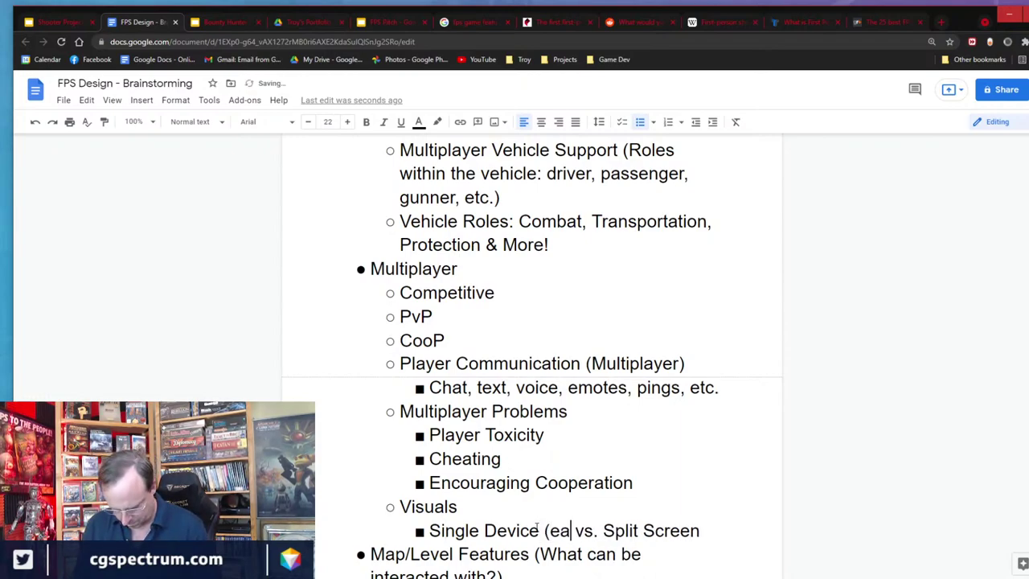
{"action": "type", "text": "evice, or "}
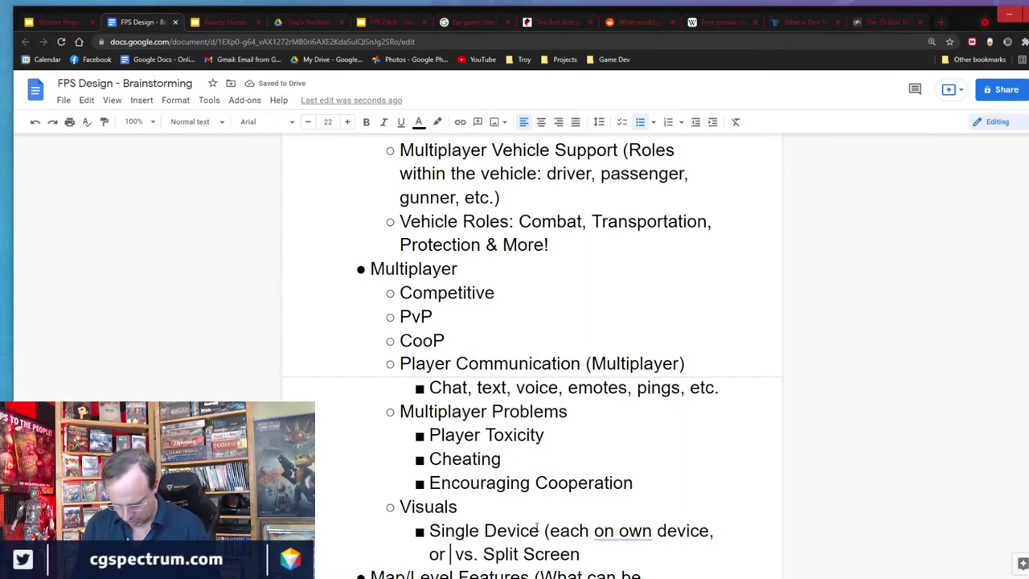
{"action": "type", "text": "multiples"}
{"action": "type", "text": " on 1 device"}
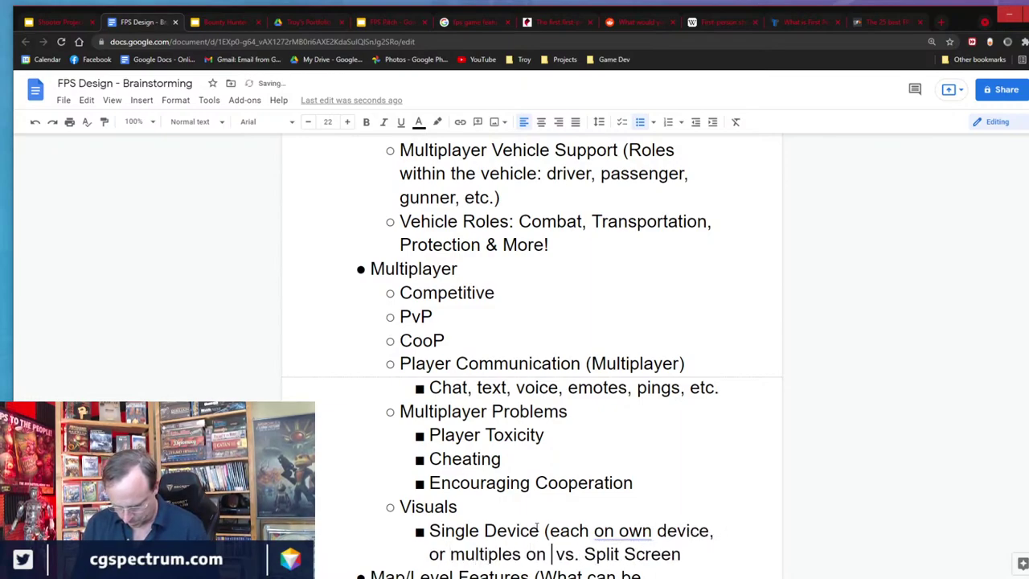
{"action": "type", "text": " and shared sc"}
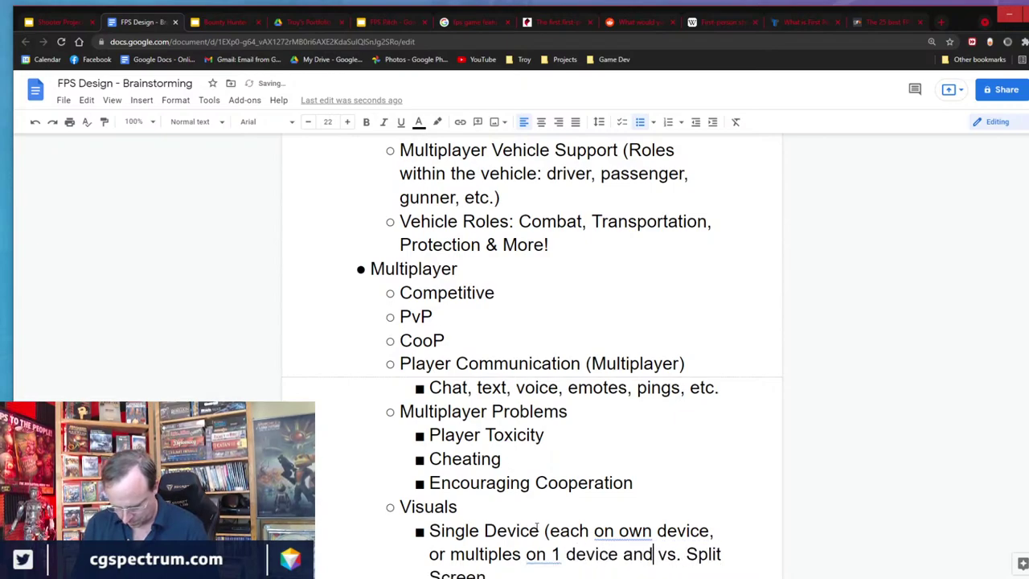
{"action": "type", "text": "reen "}
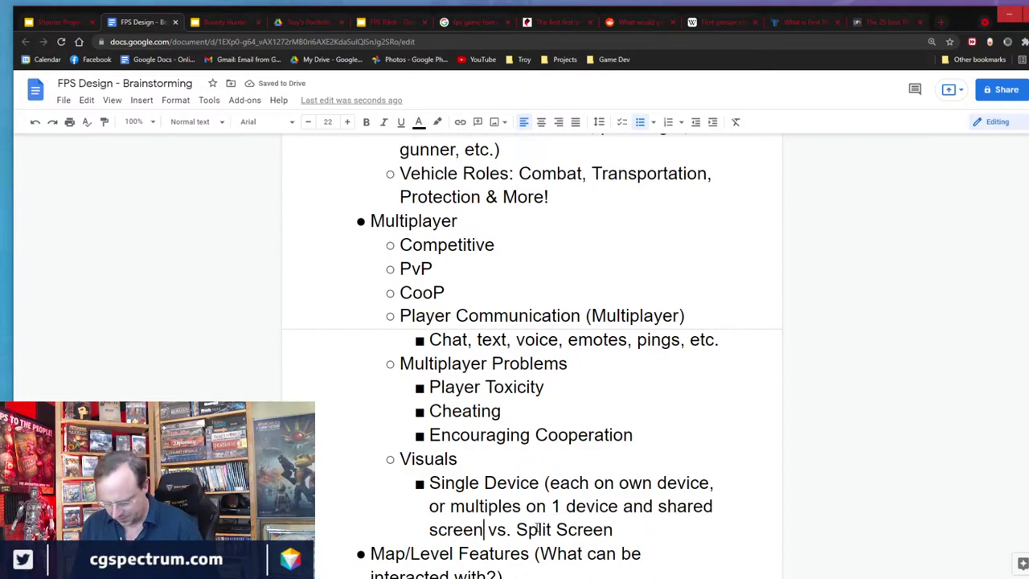
{"action": "type", "text": ")"}
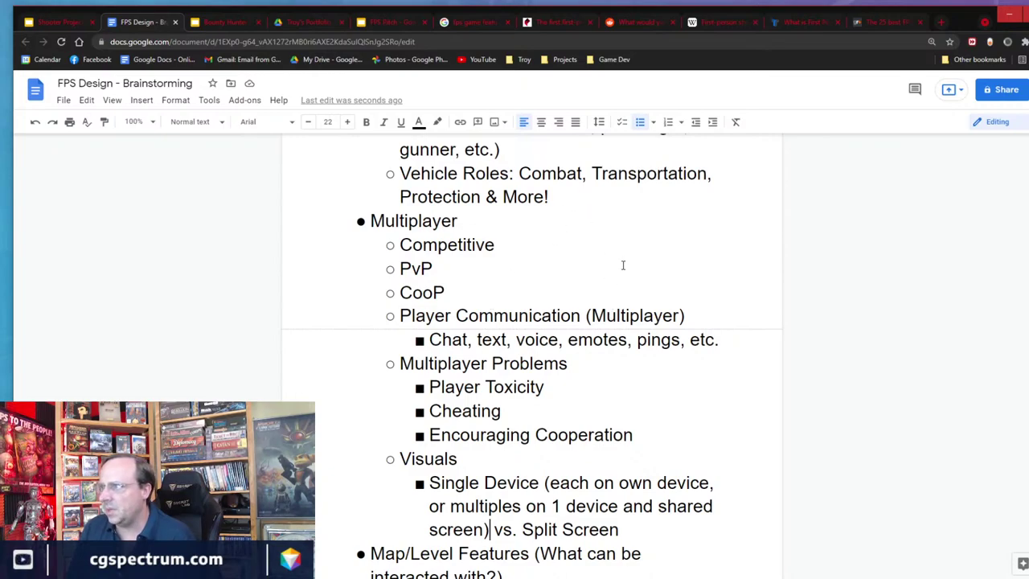
{"action": "scroll", "coordinate": [500, 388], "scroll_direction": "down", "scroll_amount": 2}
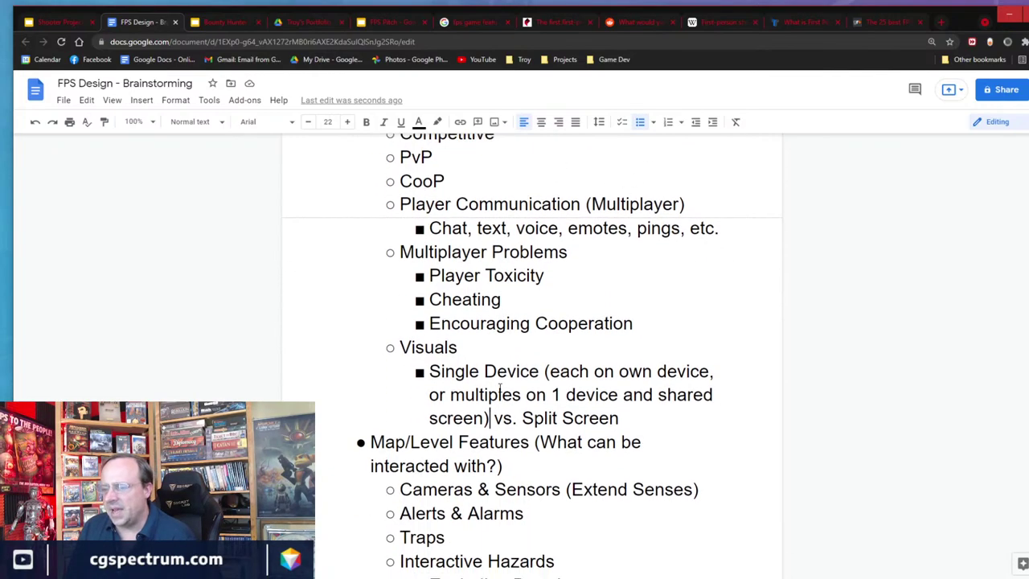
Add the sub-bullet "Matchmaking" under Multiplayer, below the Visuals section and at the same level as Visuals.
{"action": "scroll", "coordinate": [502, 388], "scroll_direction": "up", "scroll_amount": 1}
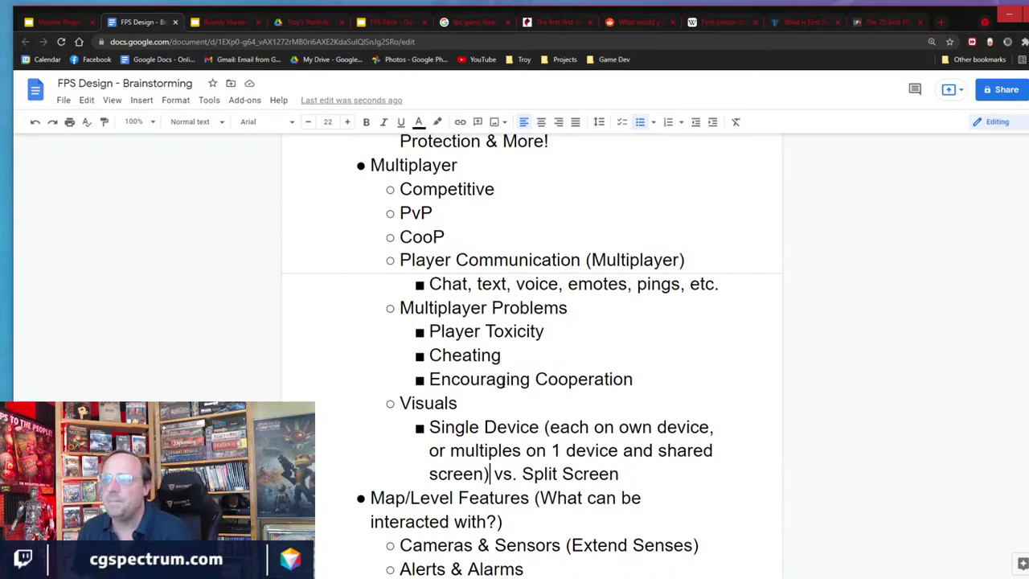
{"action": "left_click", "coordinate": [646, 477]}
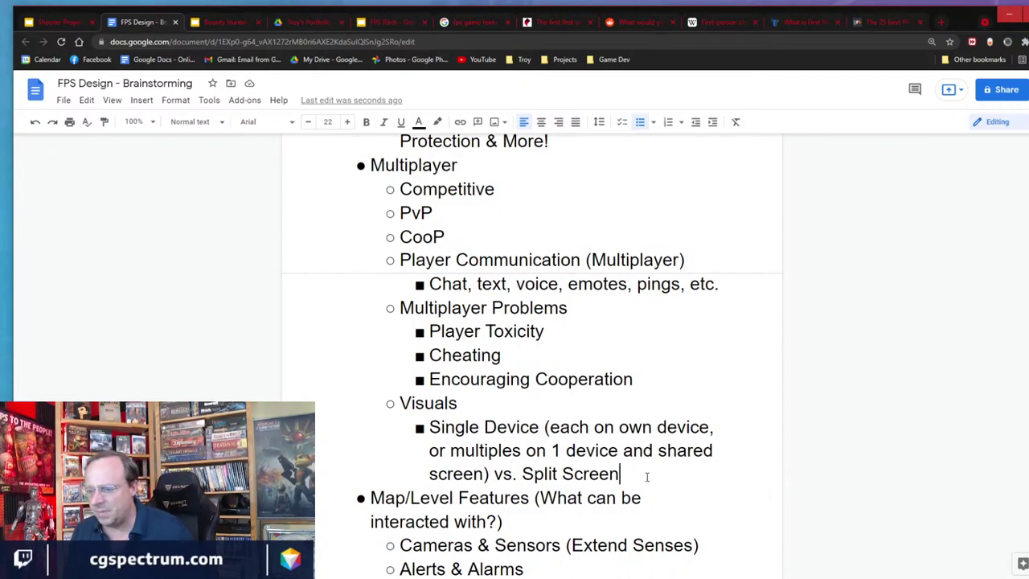
{"action": "key", "text": "Return"}
{"action": "key", "text": "shift+Tab"}
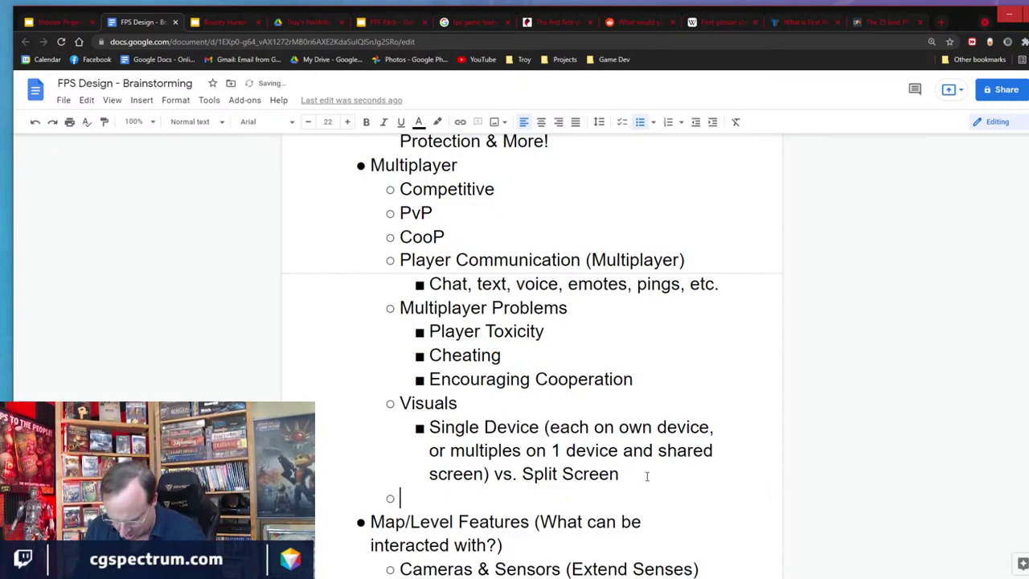
{"action": "type", "text": "Matchmaking"}
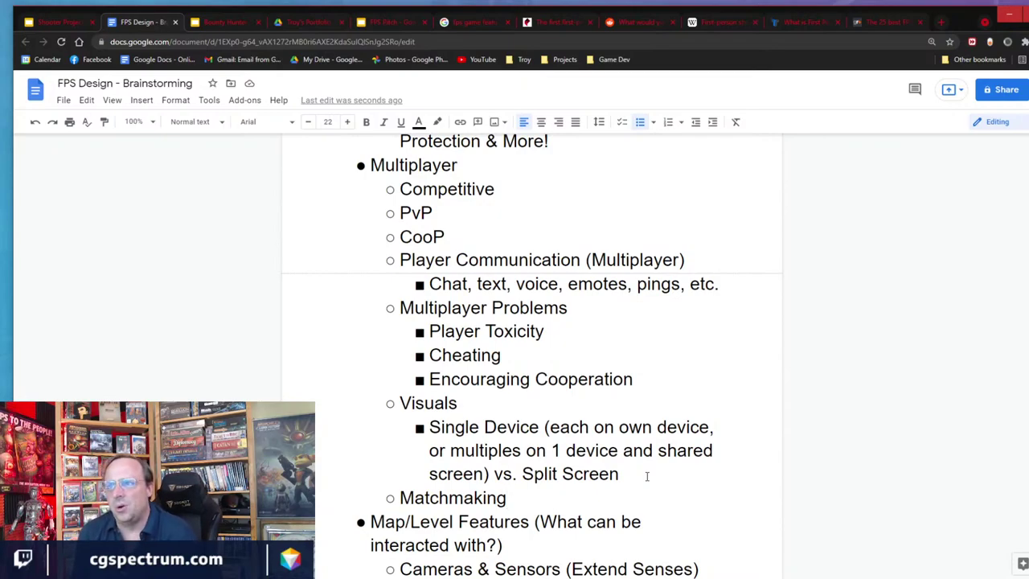
Add the sub-bullet "Persistence" below Matchmaking in the Multiplayer section.
{"action": "key", "text": "Return"}
{"action": "type", "text": "Pers"}
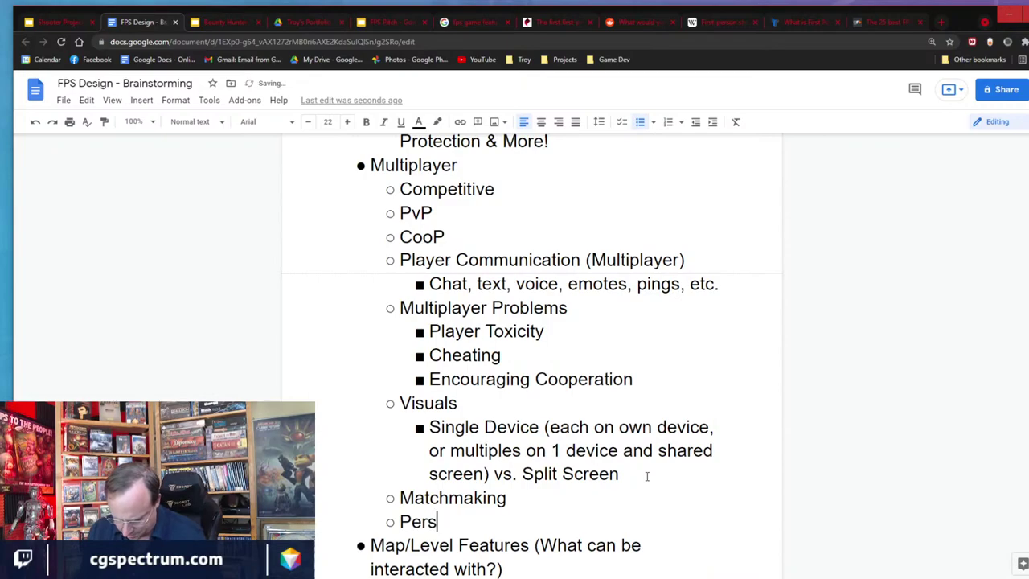
{"action": "type", "text": "istenc e"}
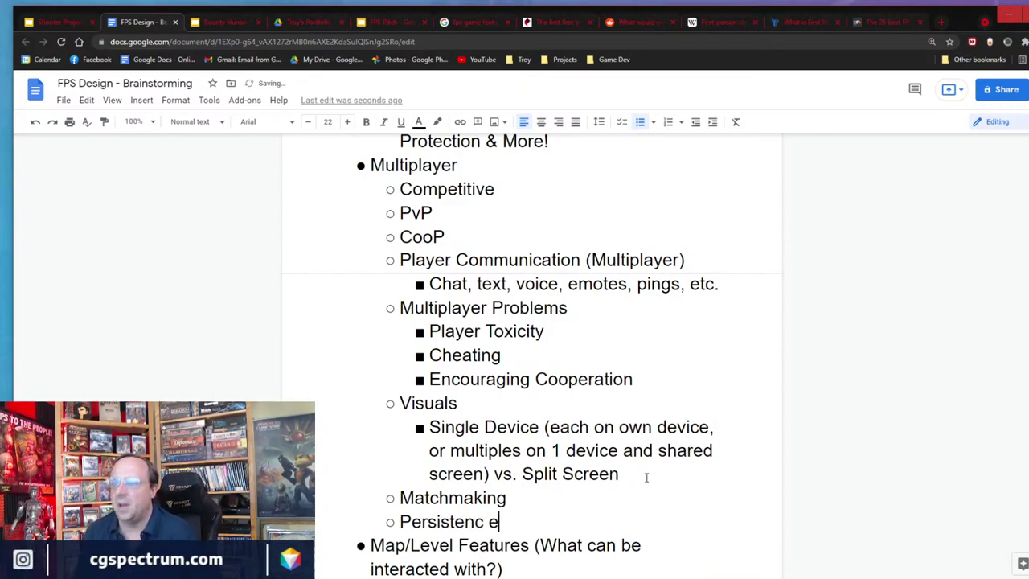
{"action": "key", "text": "BackSpace"}
{"action": "type", "text": "e"}
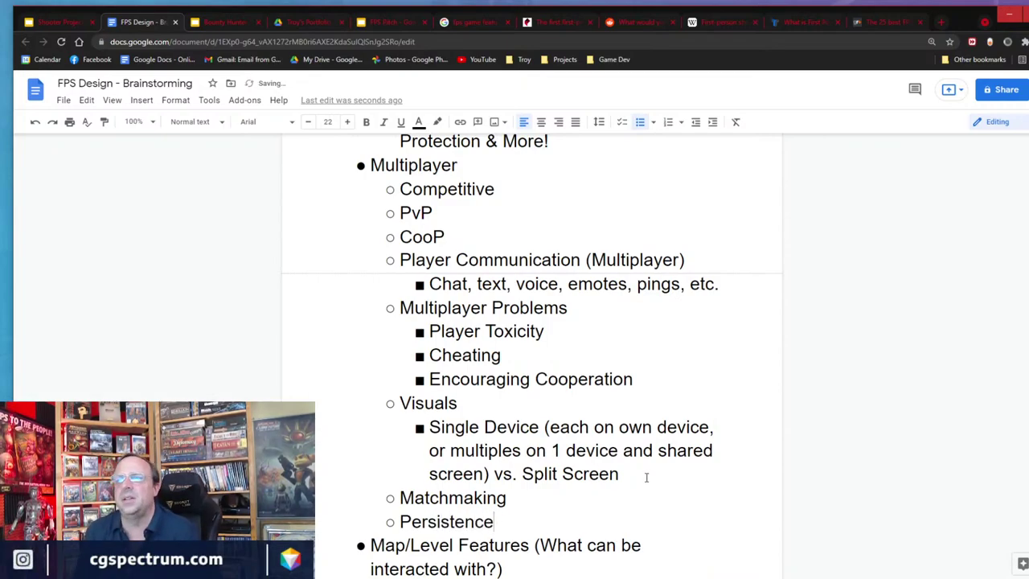
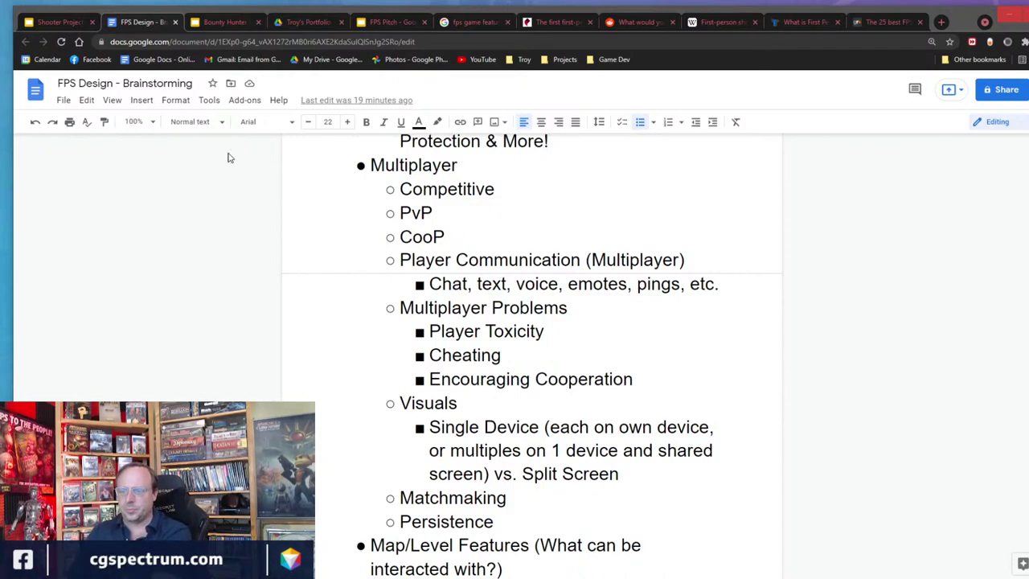
Switch to the Bounty Hunter Pitch presentation and review the slides from "Why Bounty Hunter?" through "Why is this game fun?".
{"action": "left_click", "coordinate": [230, 26]}
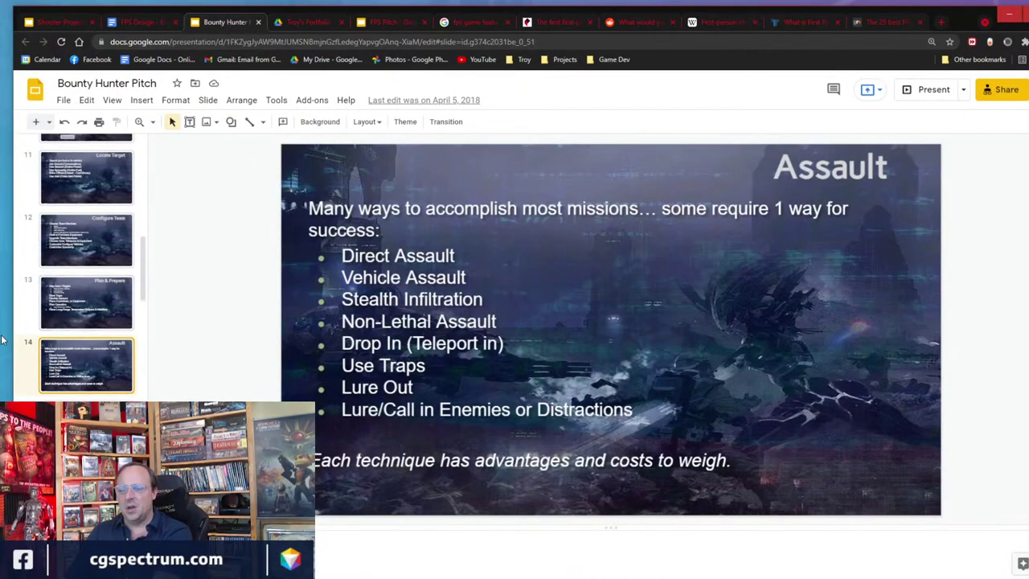
{"action": "scroll", "coordinate": [81, 265], "scroll_direction": "down", "scroll_amount": 3}
{"action": "left_click", "coordinate": [78, 263]}
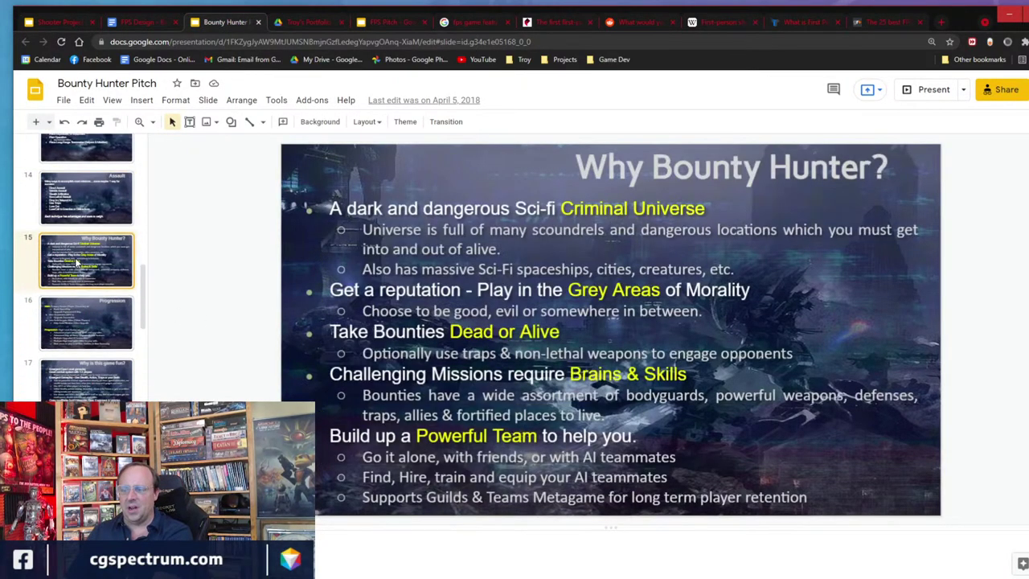
{"action": "left_click", "coordinate": [109, 336]}
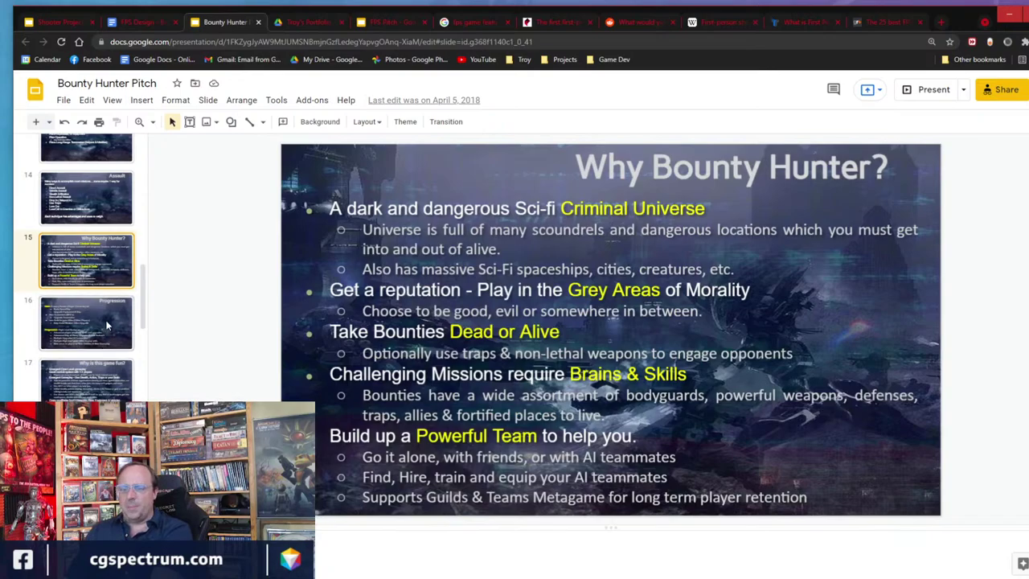
{"action": "left_click", "coordinate": [108, 363]}
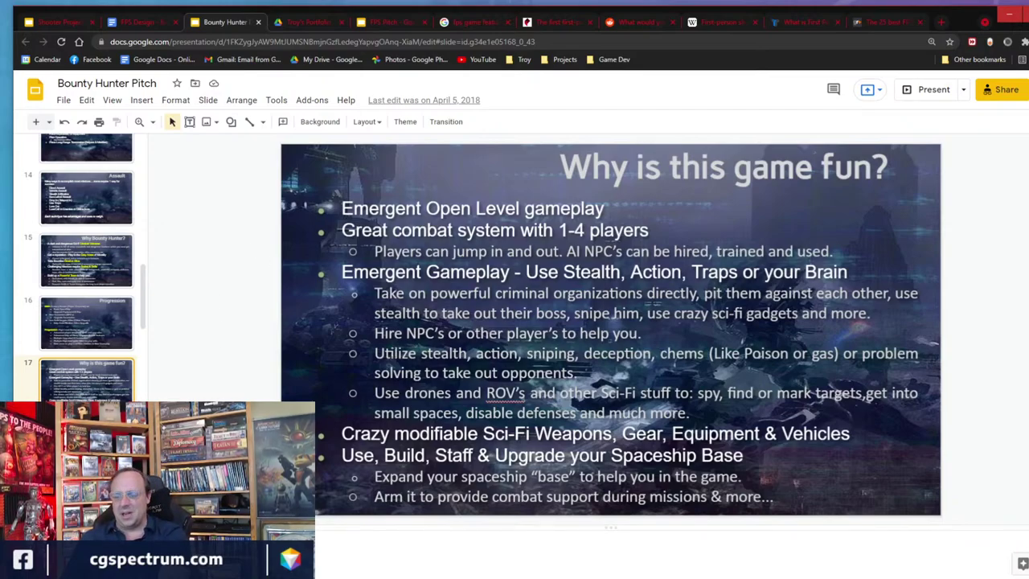
Review the "Boss Gameplay" and "Example Medium Boss Base" slides and return to the FPS Design - Brainstorming document.
{"action": "key", "text": "Down"}
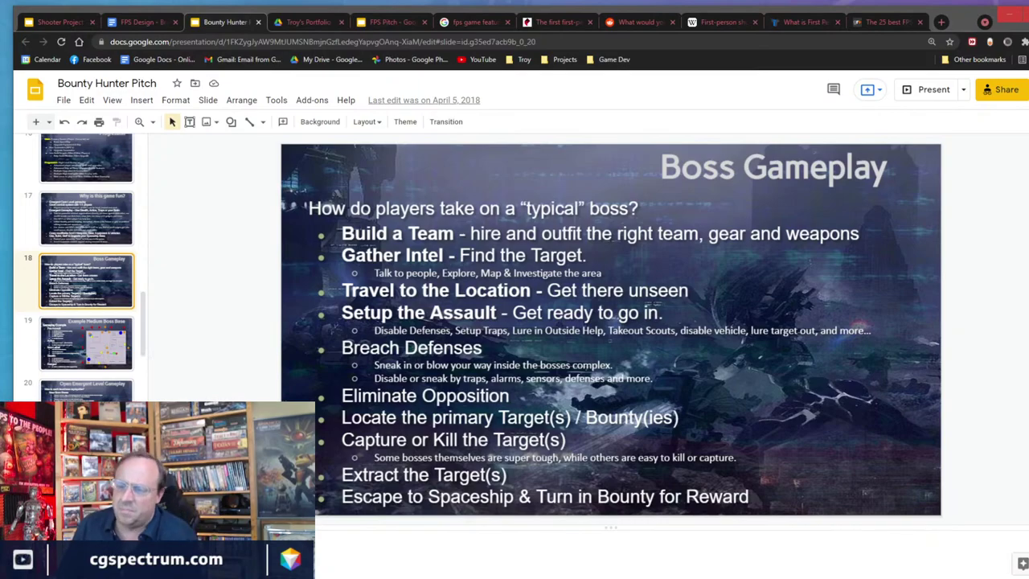
{"action": "left_click", "coordinate": [80, 360]}
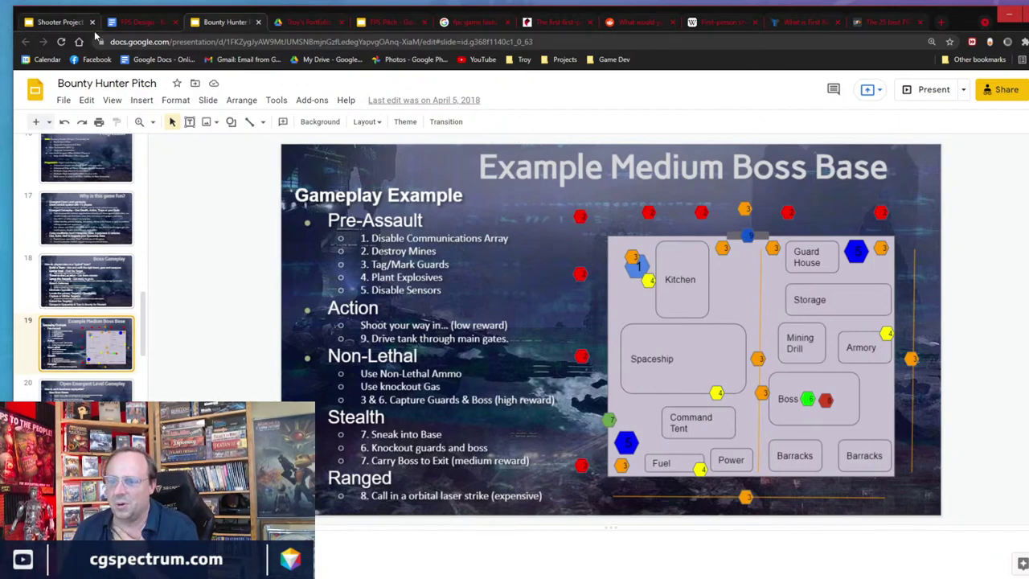
{"action": "left_click", "coordinate": [141, 23]}
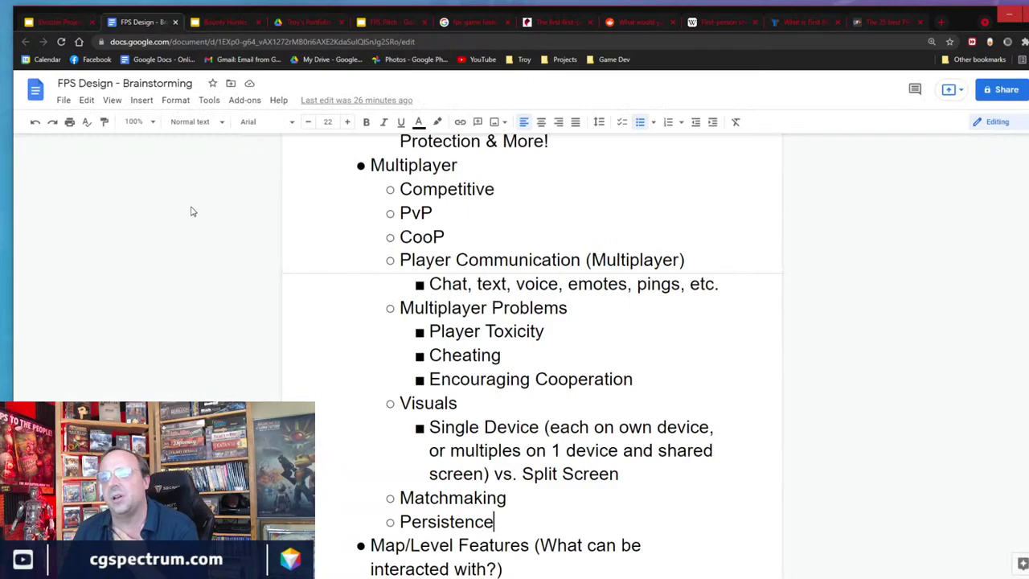